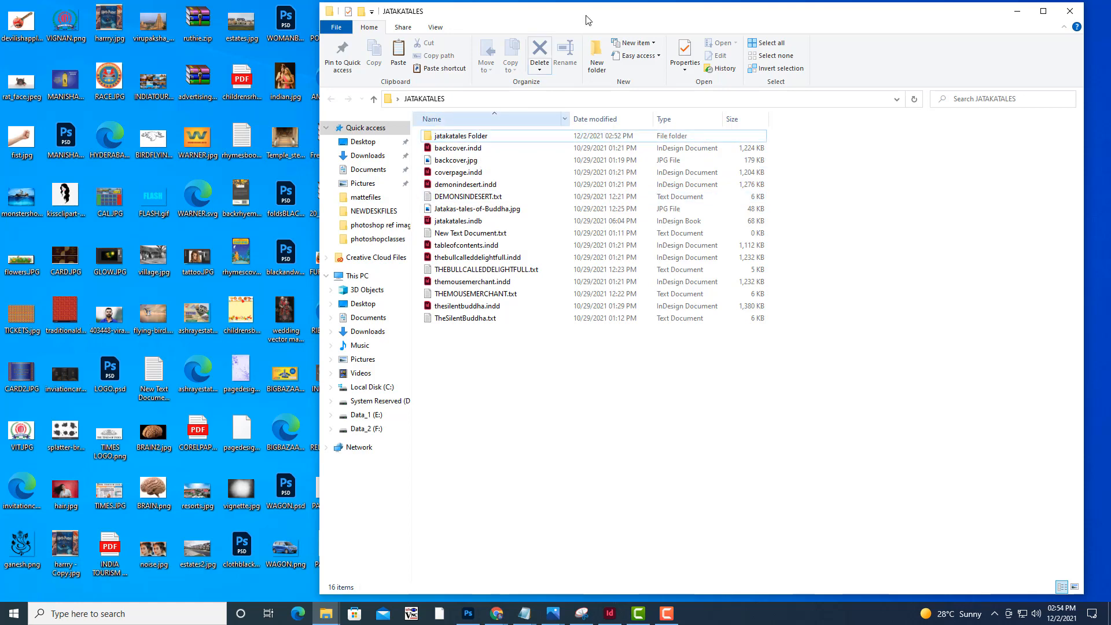
Show the contents of the JATAKATALES folder as large icons
left_click_drag(588, 20, 577, 22)
left_click(434, 32)
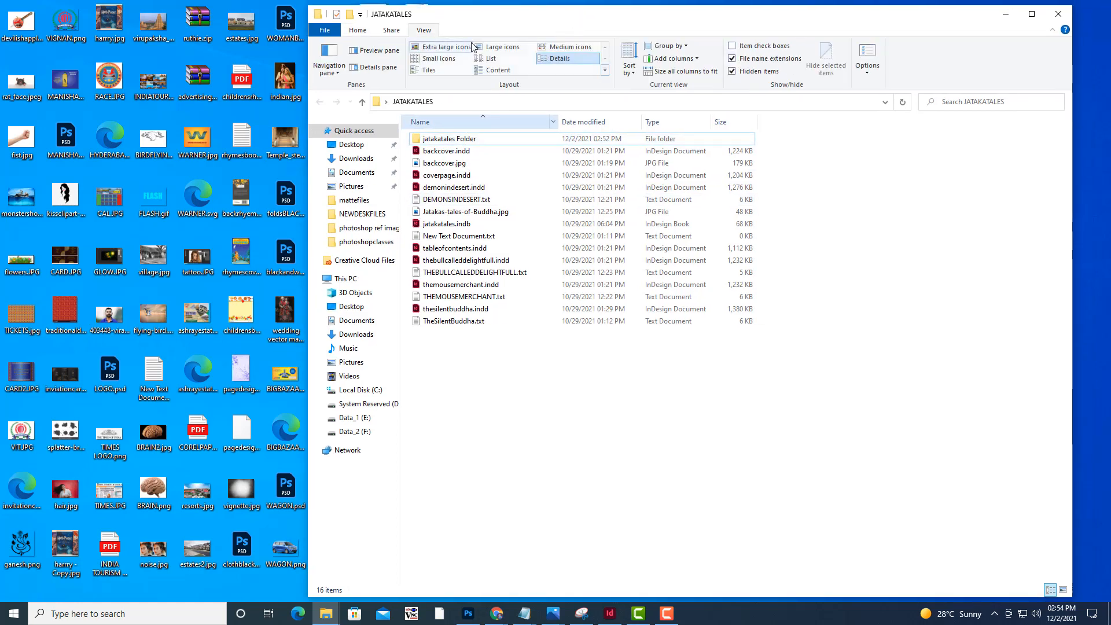
left_click(503, 47)
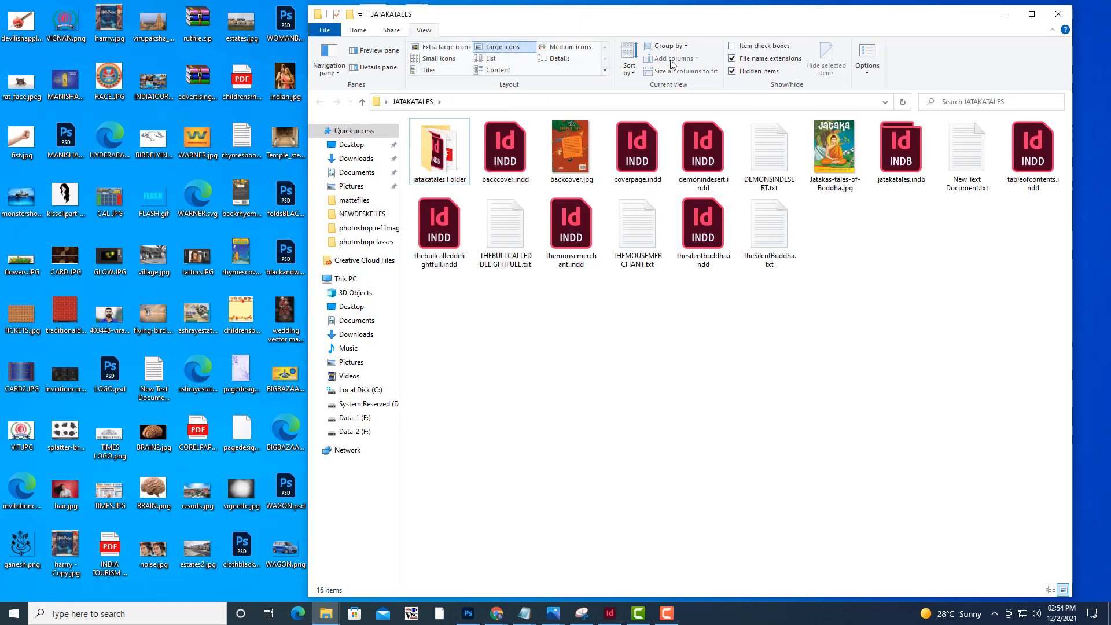
left_click_drag(567, 17, 460, 30)
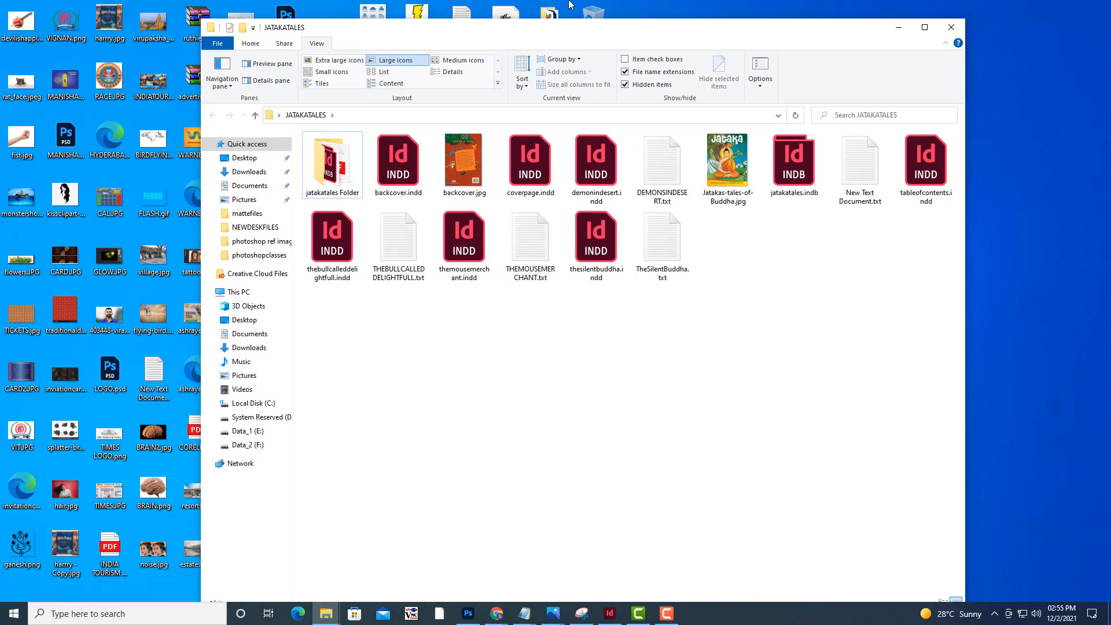
left_click_drag(604, 34, 616, 32)
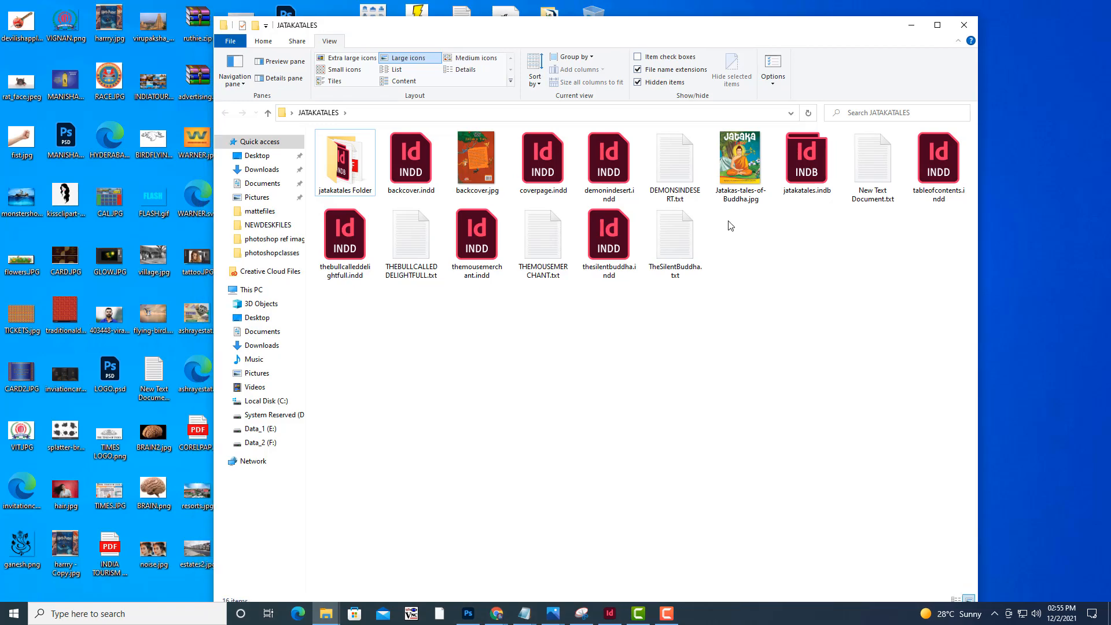
View the cover image Jatakas-tales-of-Buddha.jpg from the JATAKATALES folder, closing it when done
double_click(751, 168)
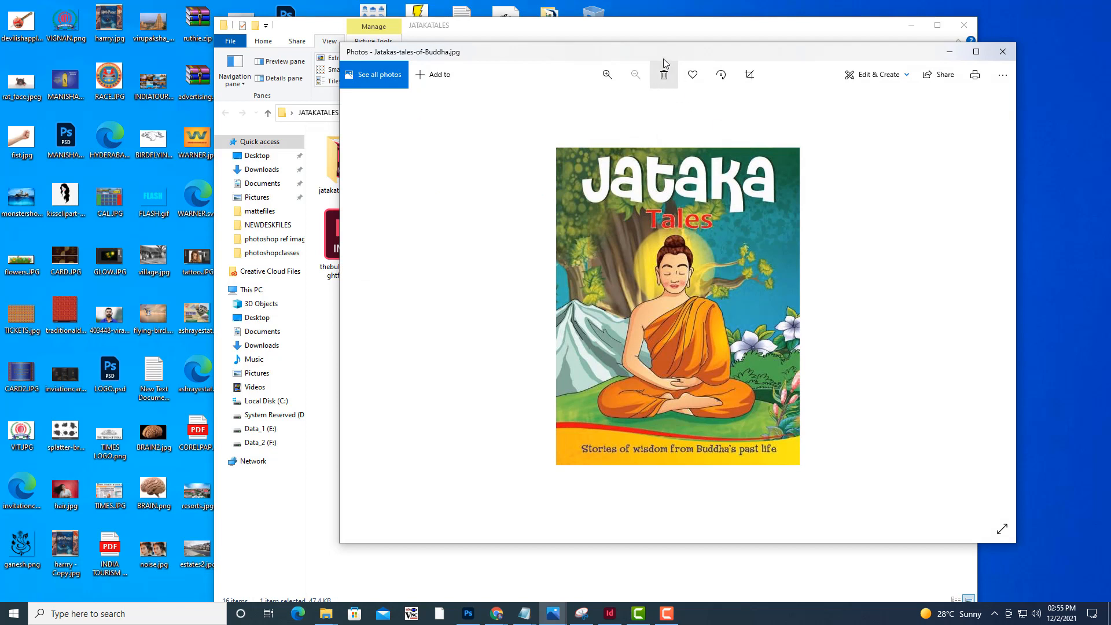
left_click_drag(663, 58, 651, 80)
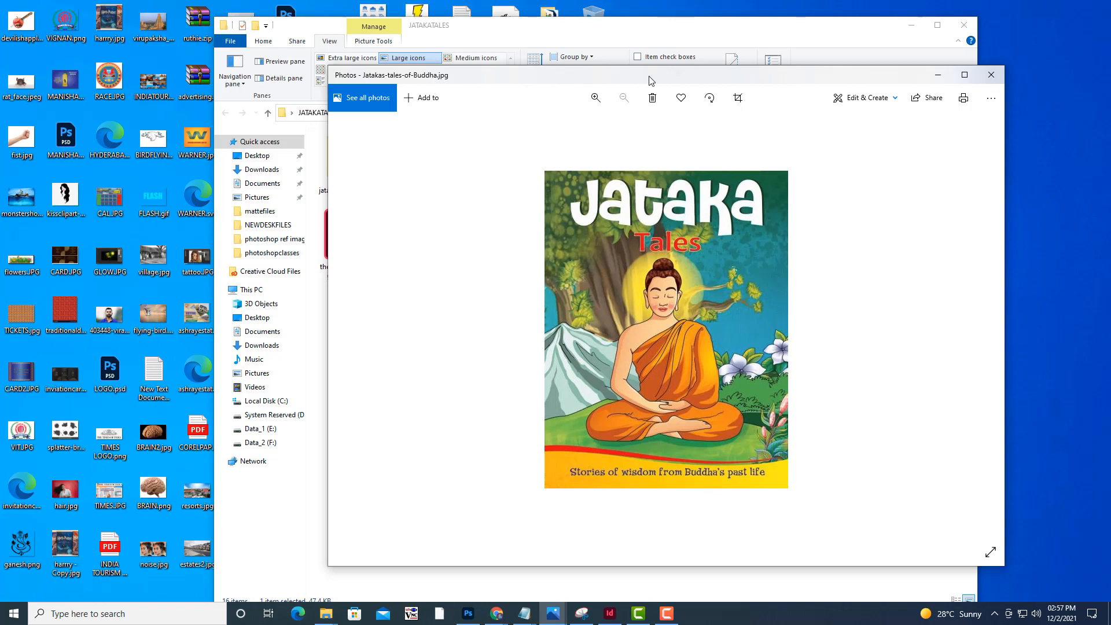
left_click(944, 77)
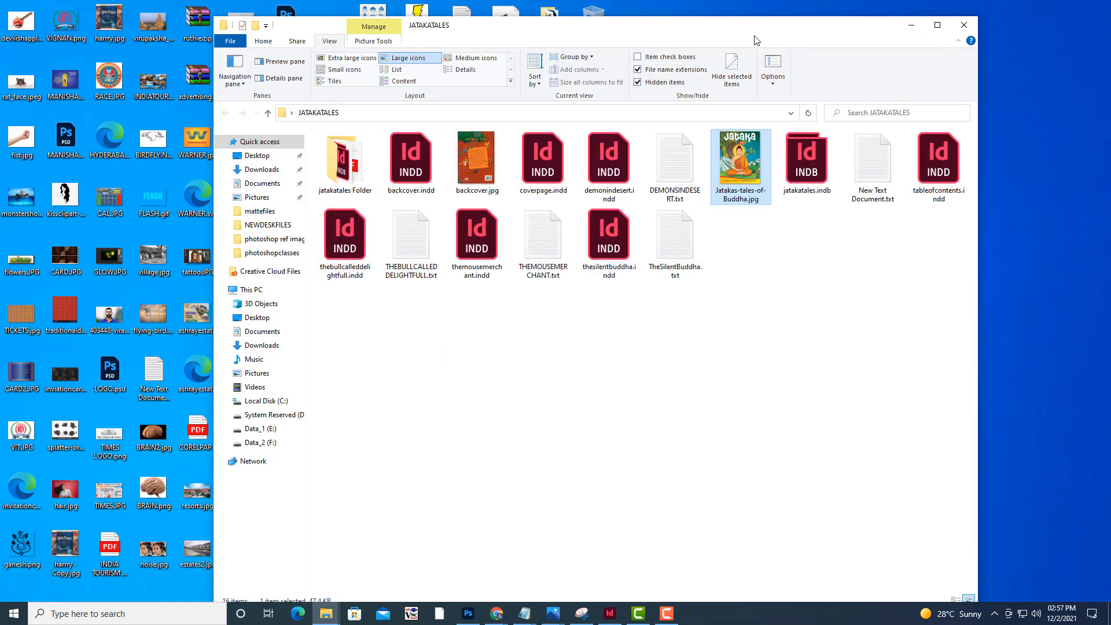
left_click_drag(756, 40, 858, 62)
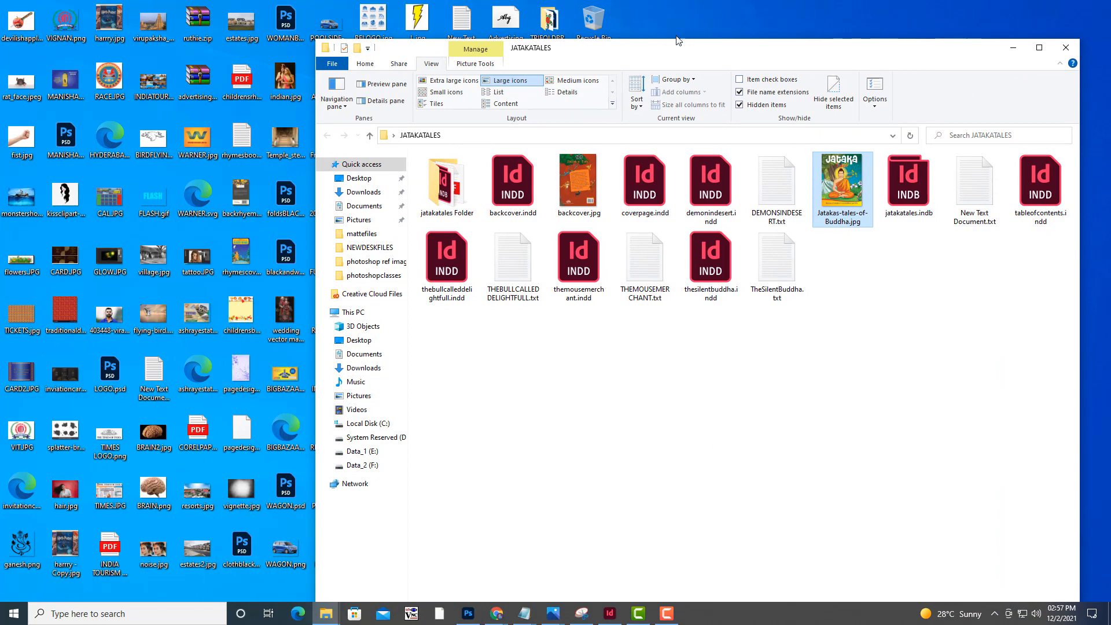
left_click_drag(677, 49, 653, 34)
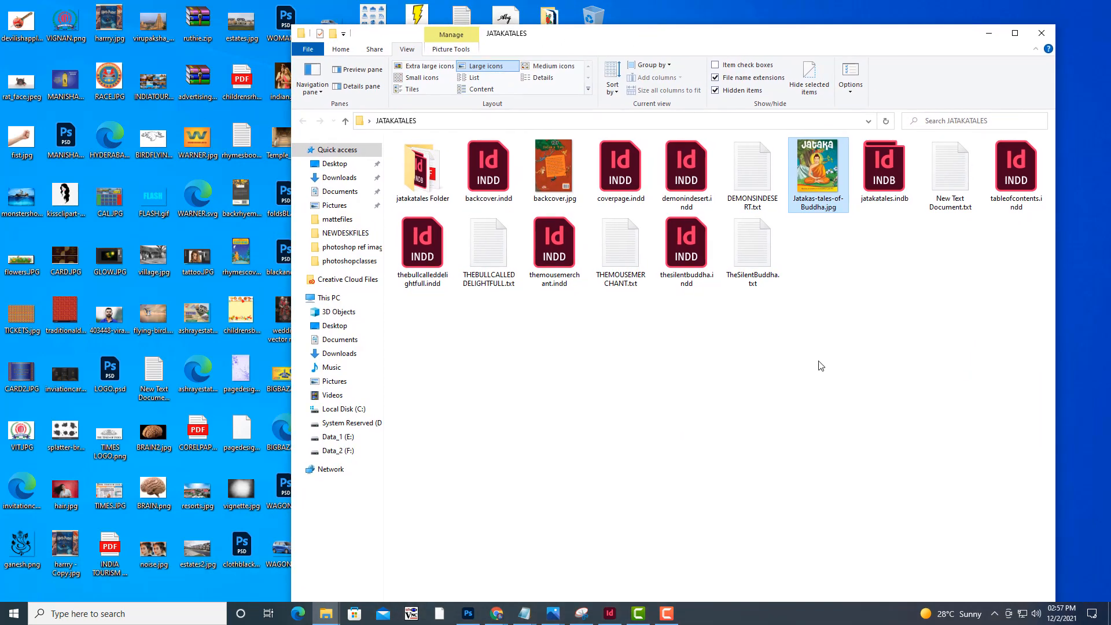
left_click(820, 365)
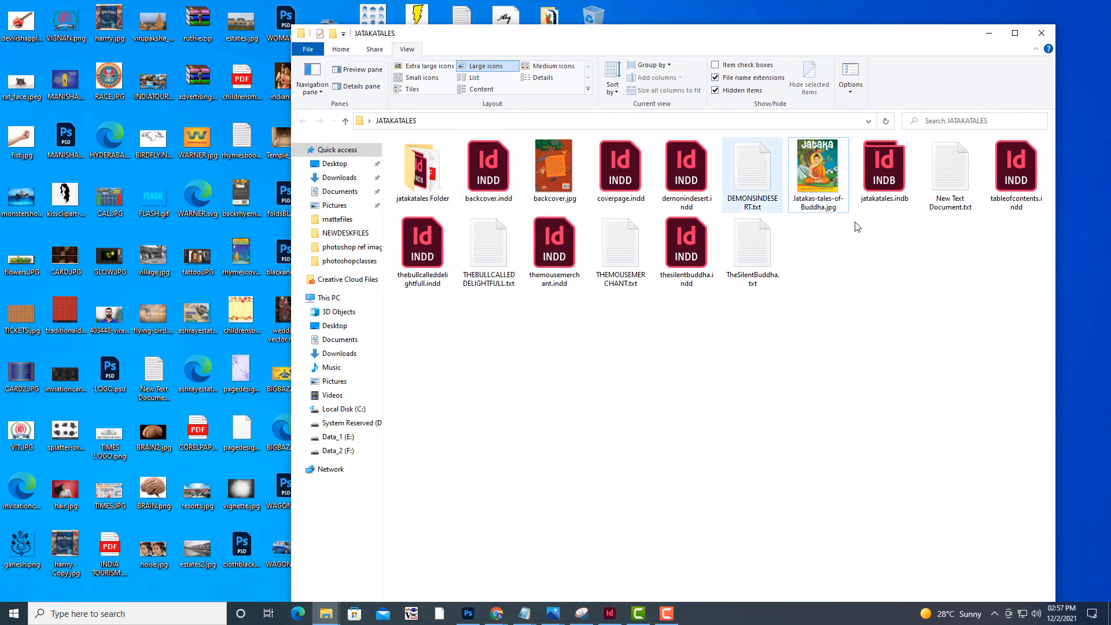
double_click(838, 196)
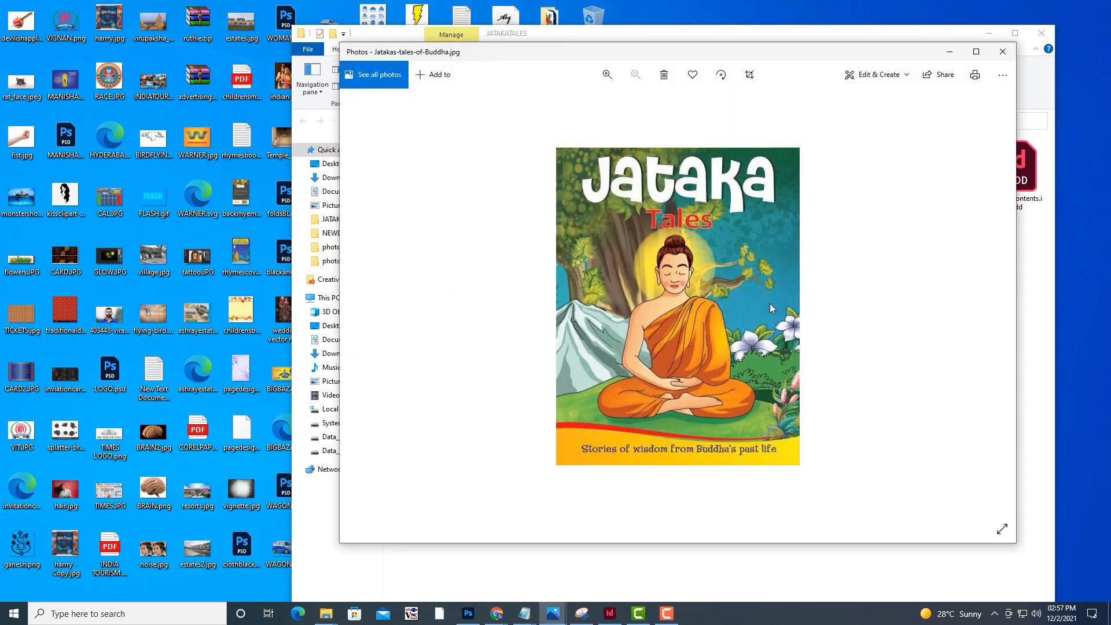
left_click(1003, 51)
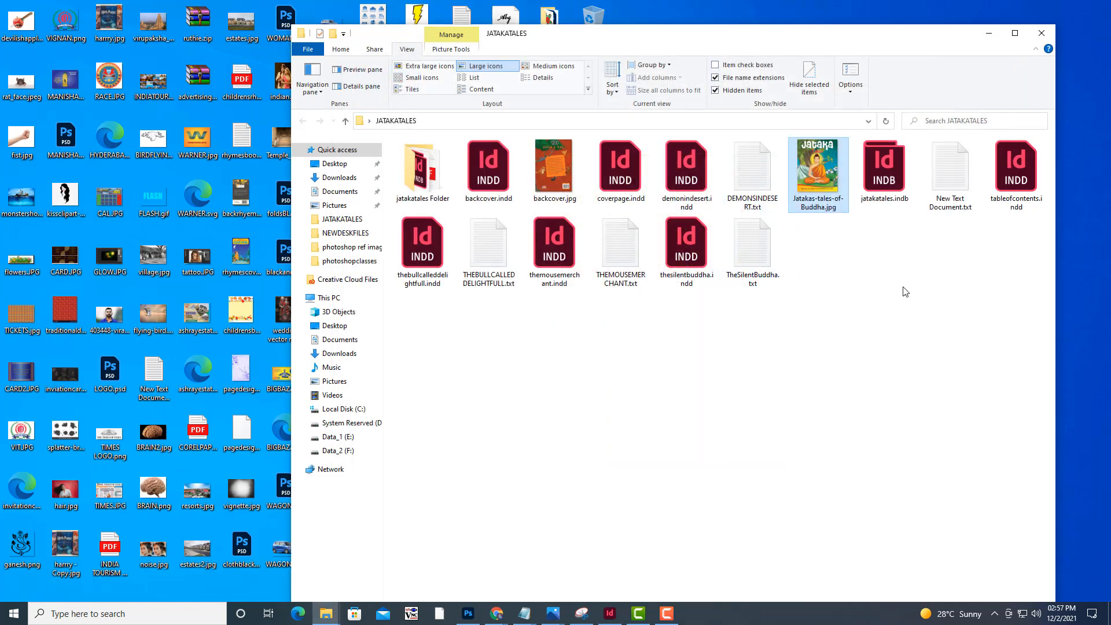
Open DEMONSINDESERT.txt, skim through the story text, and close the file
left_click(769, 189)
double_click(770, 190)
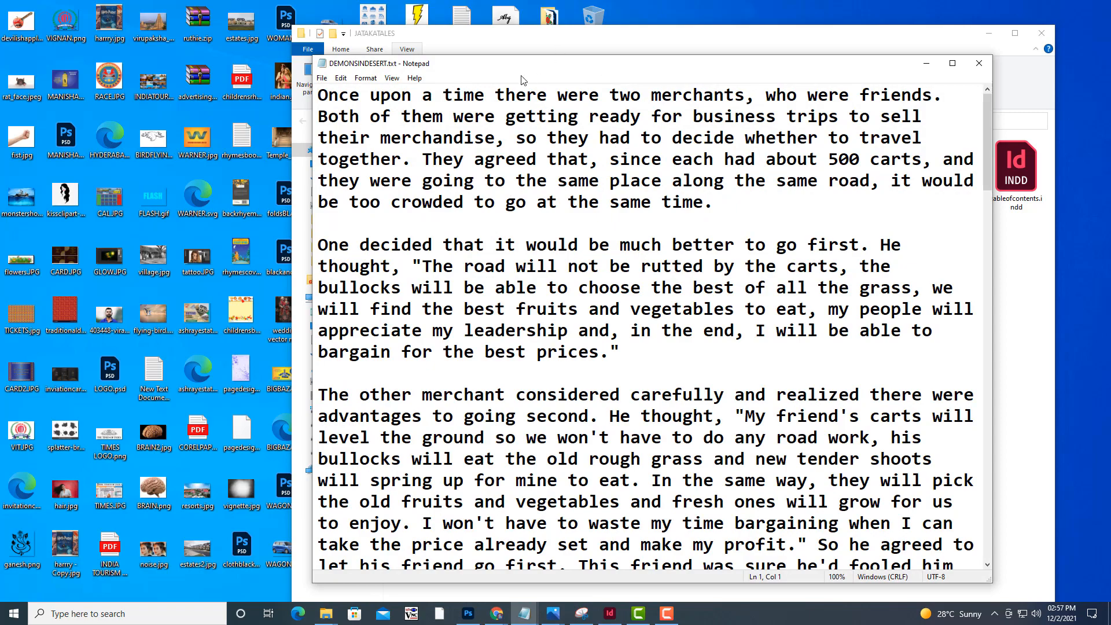
left_click_drag(543, 6, 613, 29)
scroll(611, 139, "down", 12)
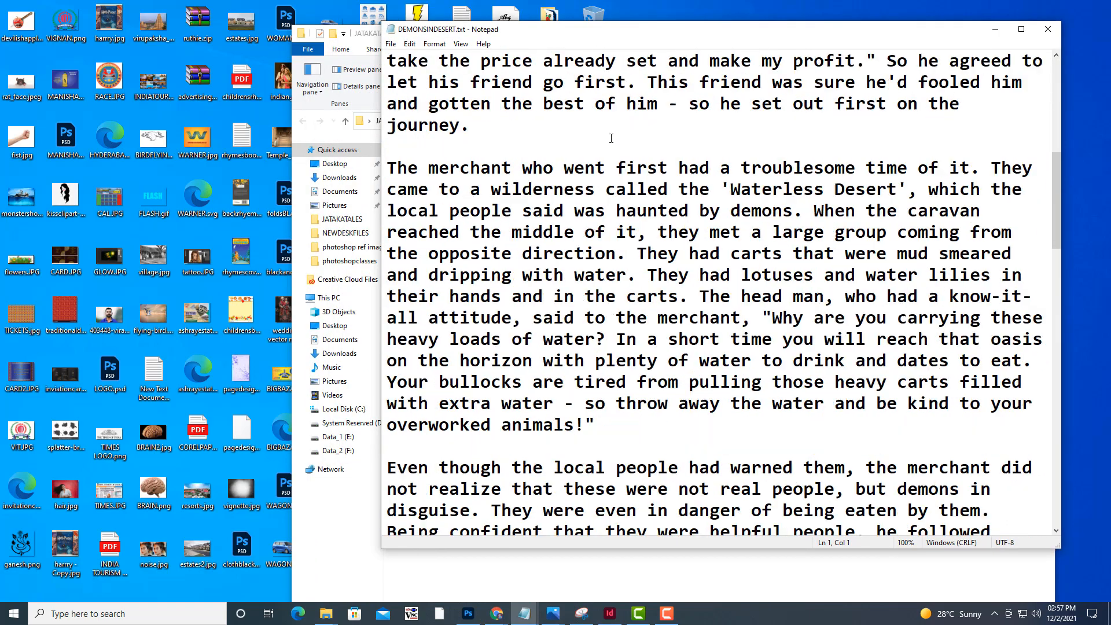
scroll(611, 139, "down", 6)
scroll(497, 87, "up", 14)
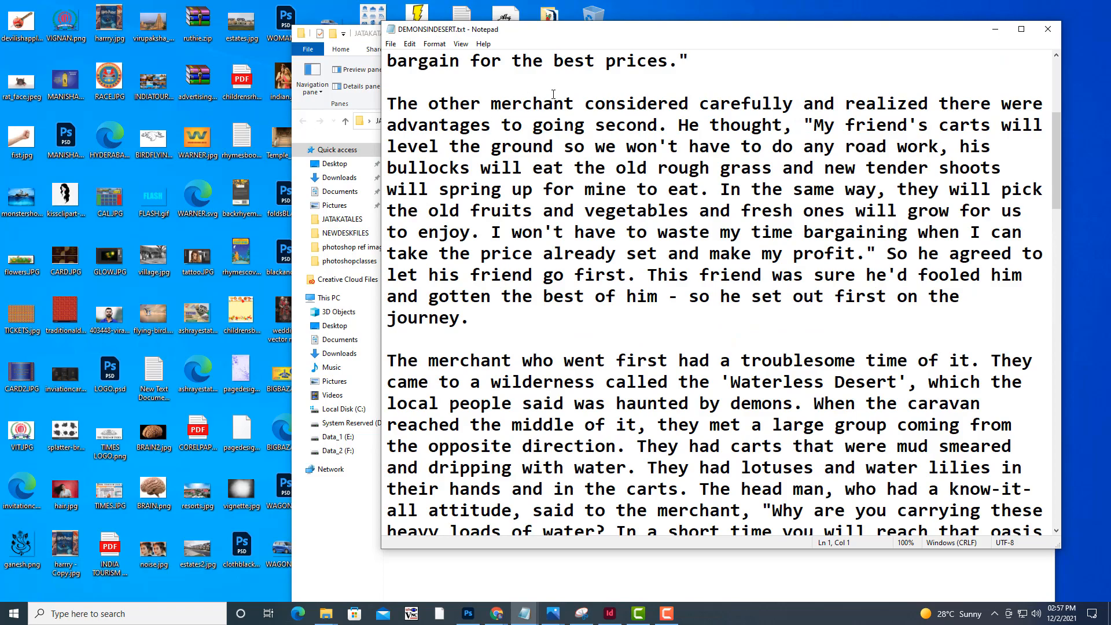
scroll(632, 346, "down", 15)
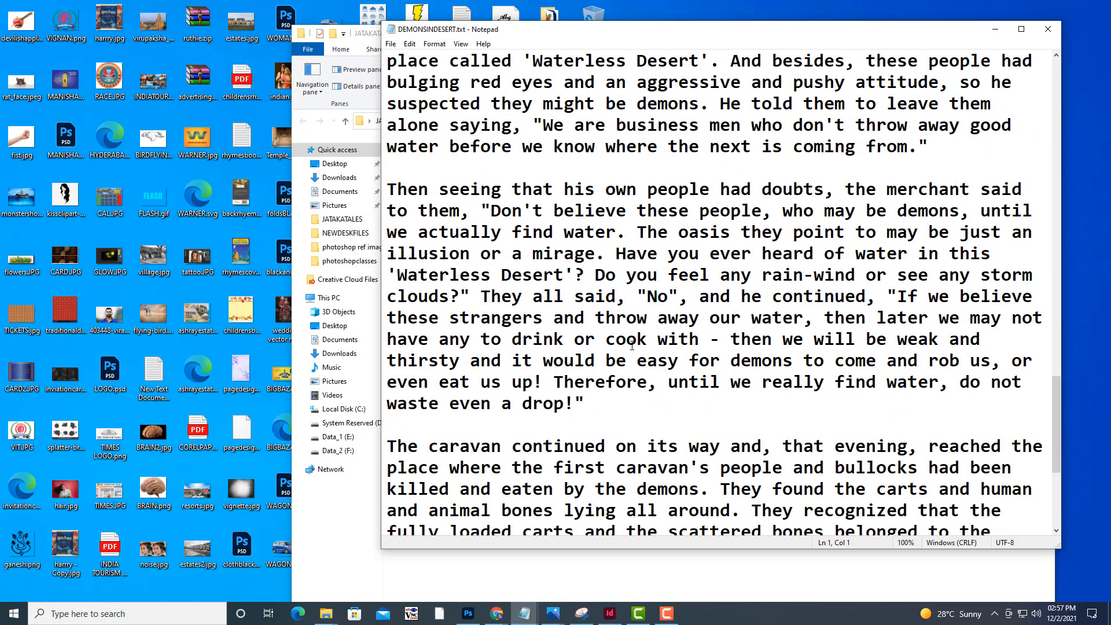
left_click(1047, 29)
Open THEBULLCALLEDDELIGHTFULL.txt, skim the story text, and close the file
left_click(716, 240)
double_click(488, 246)
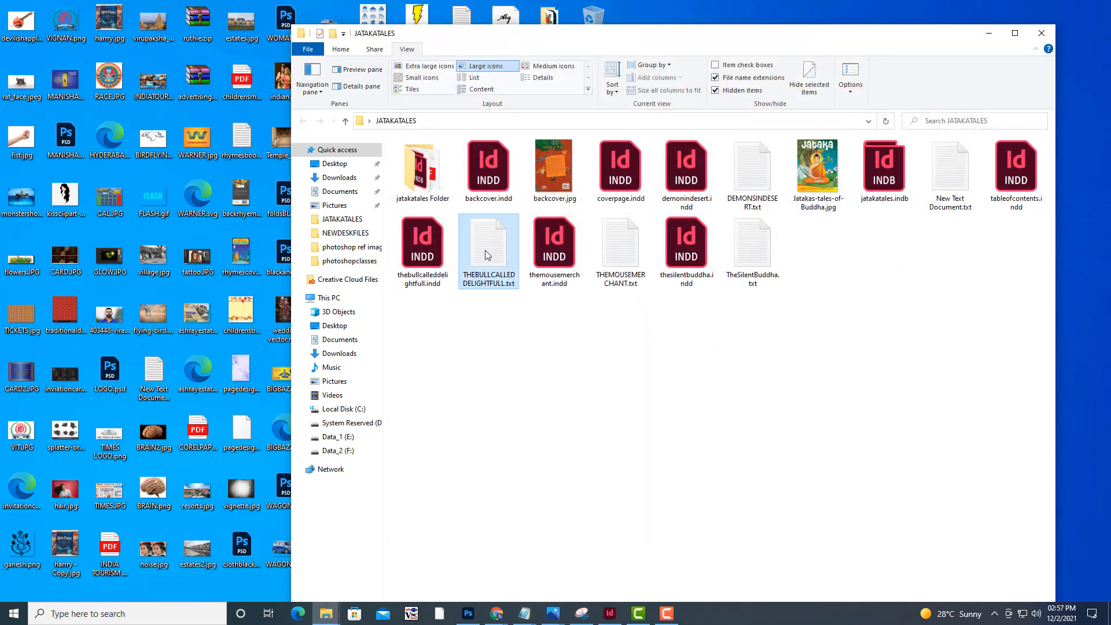
scroll(503, 153, "down", 9)
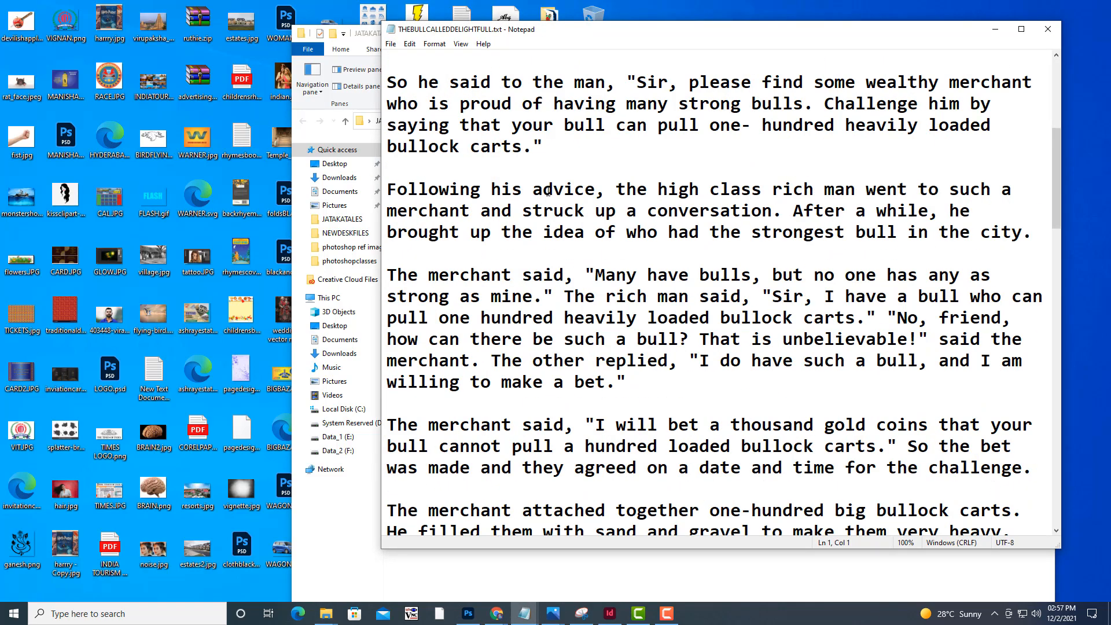
left_click(1047, 29)
Look briefly at the story texts in THEMOUSEMERCHANT.txt and TheSilentBuddha.txt, closing each file
double_click(620, 262)
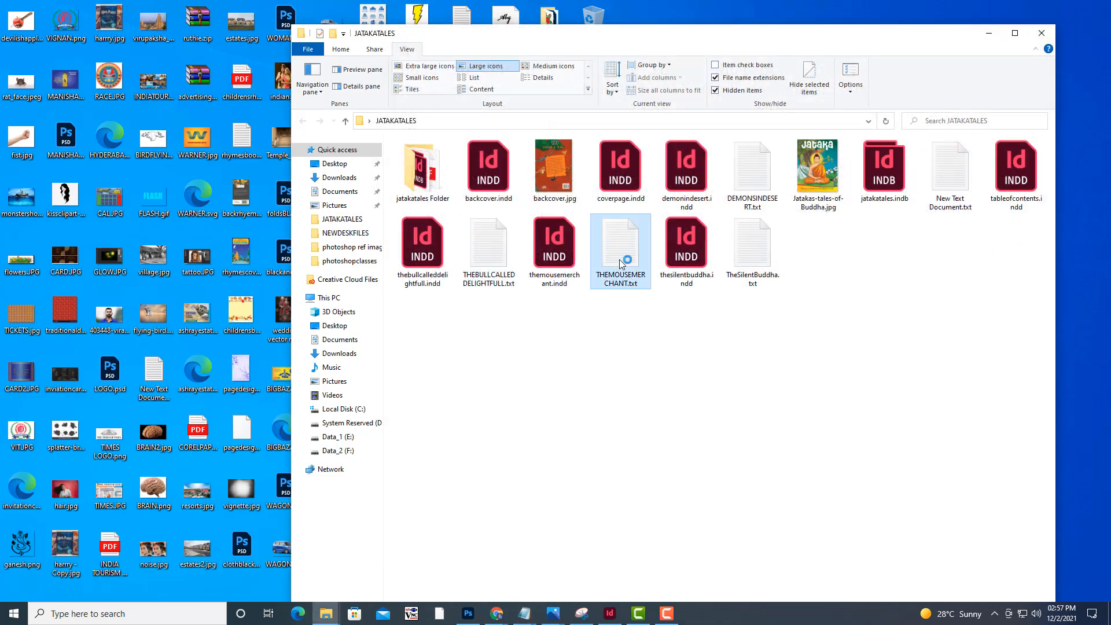
left_click(1047, 28)
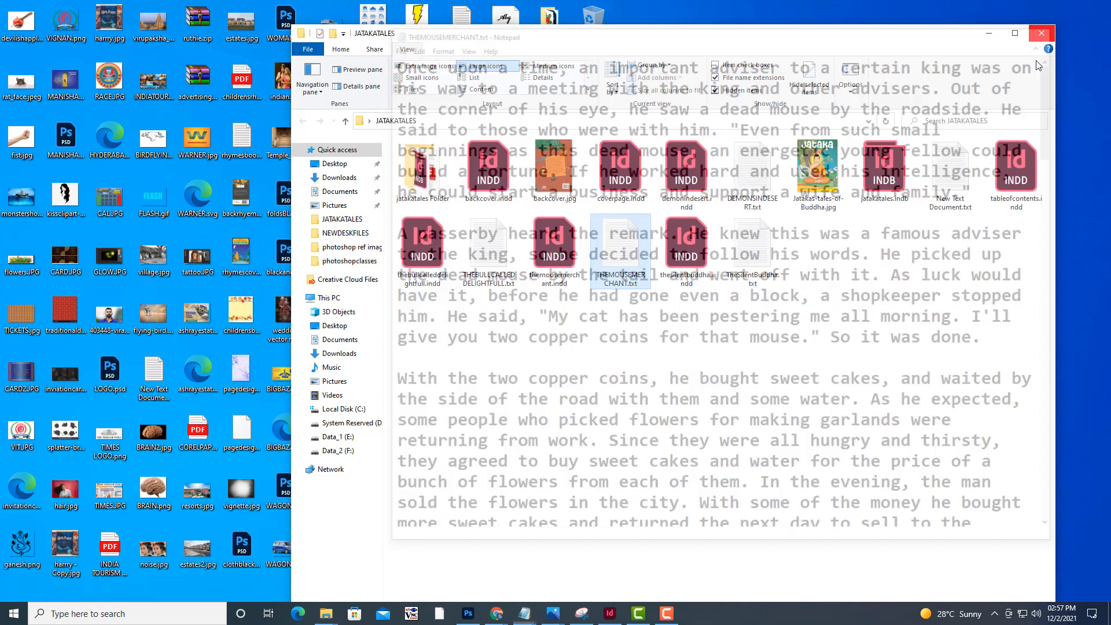
left_click(751, 262)
double_click(751, 262)
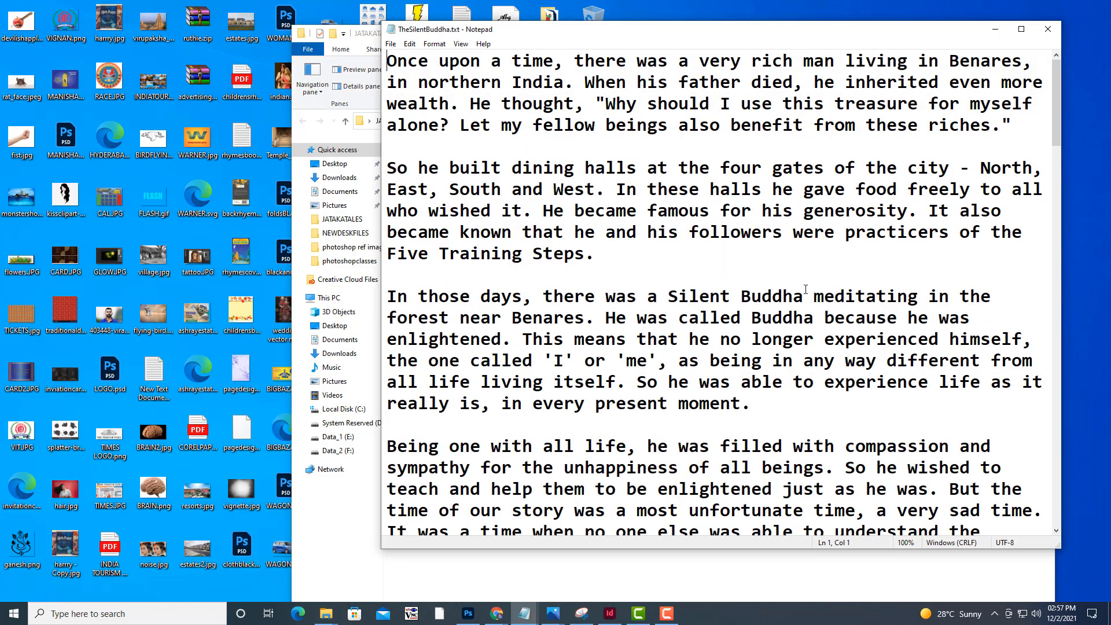
left_click(1048, 29)
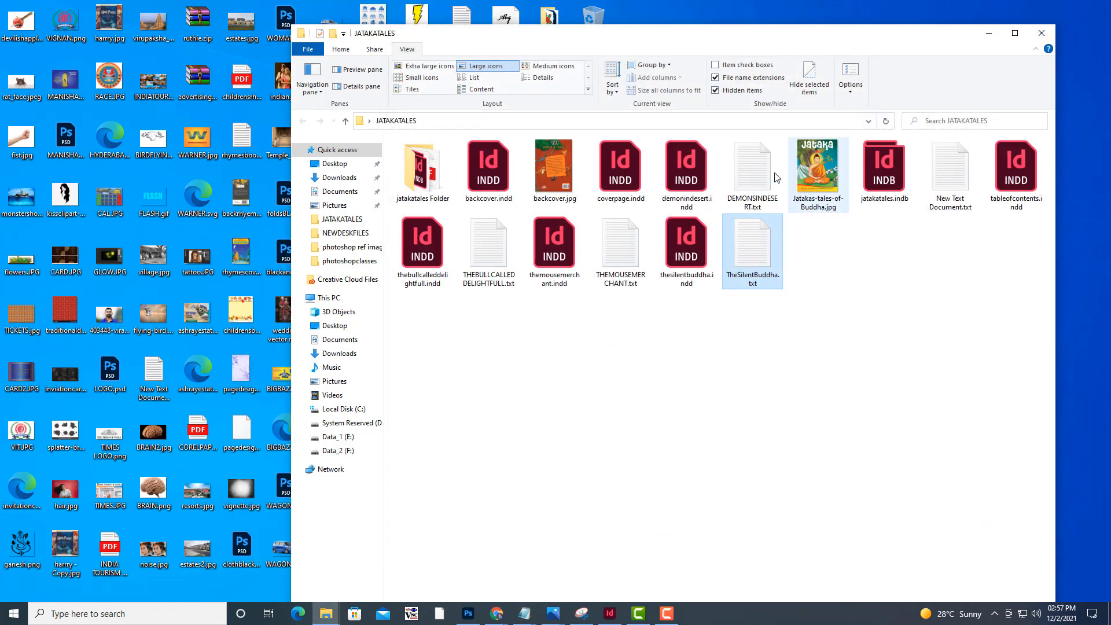
Review DEMONSINDESERT.txt again down to the moral at the end of the story, and close it
left_click(769, 174)
double_click(769, 175)
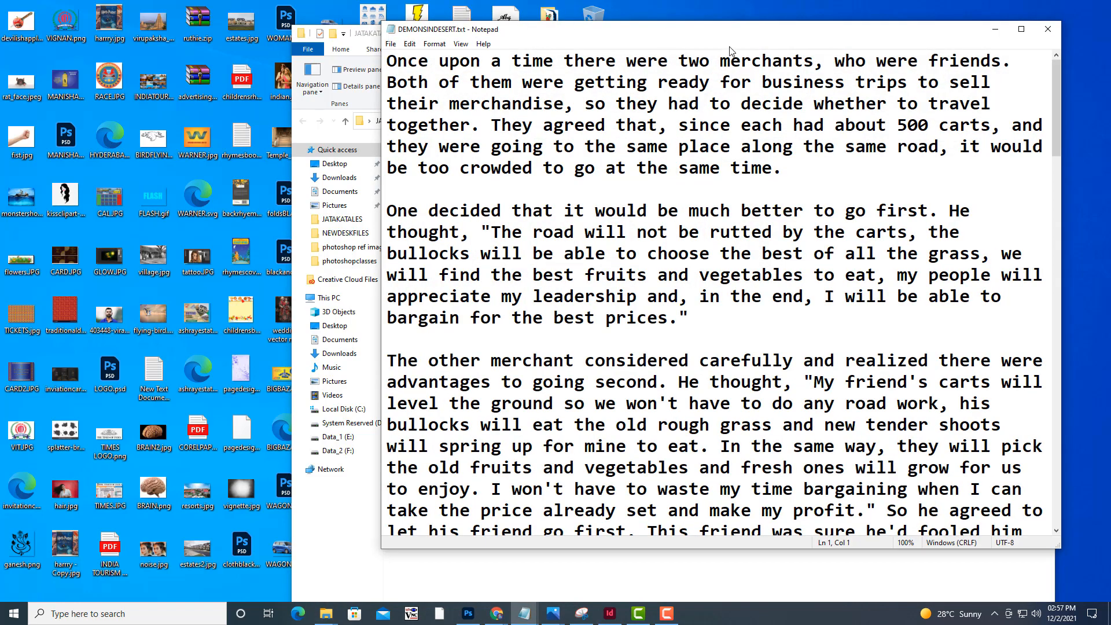
scroll(847, 199, "down", 20)
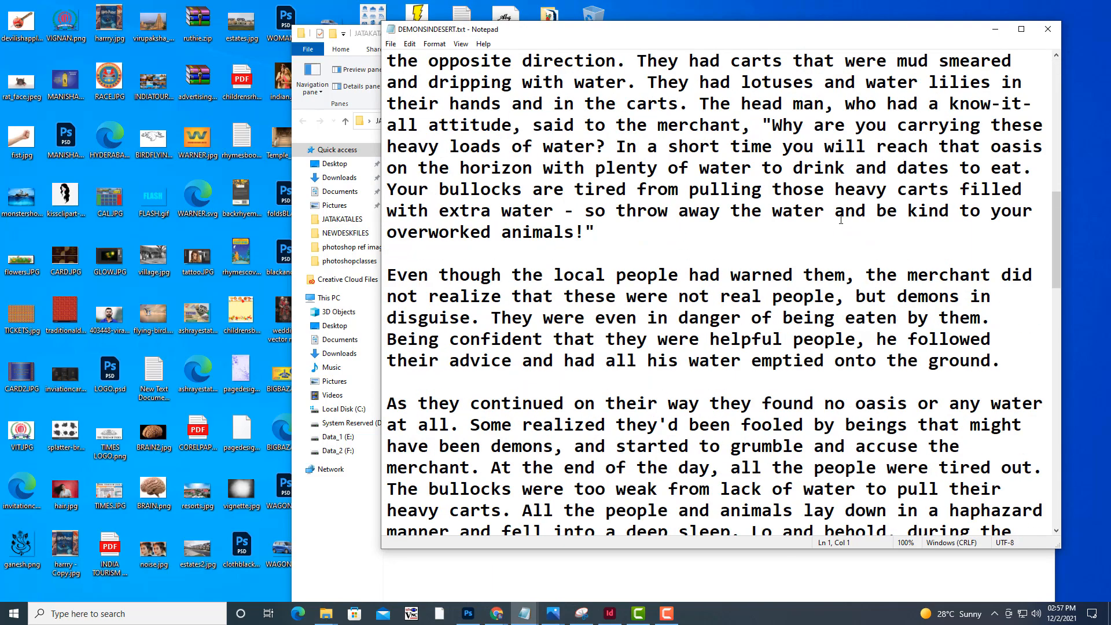
scroll(841, 219, "down", 4)
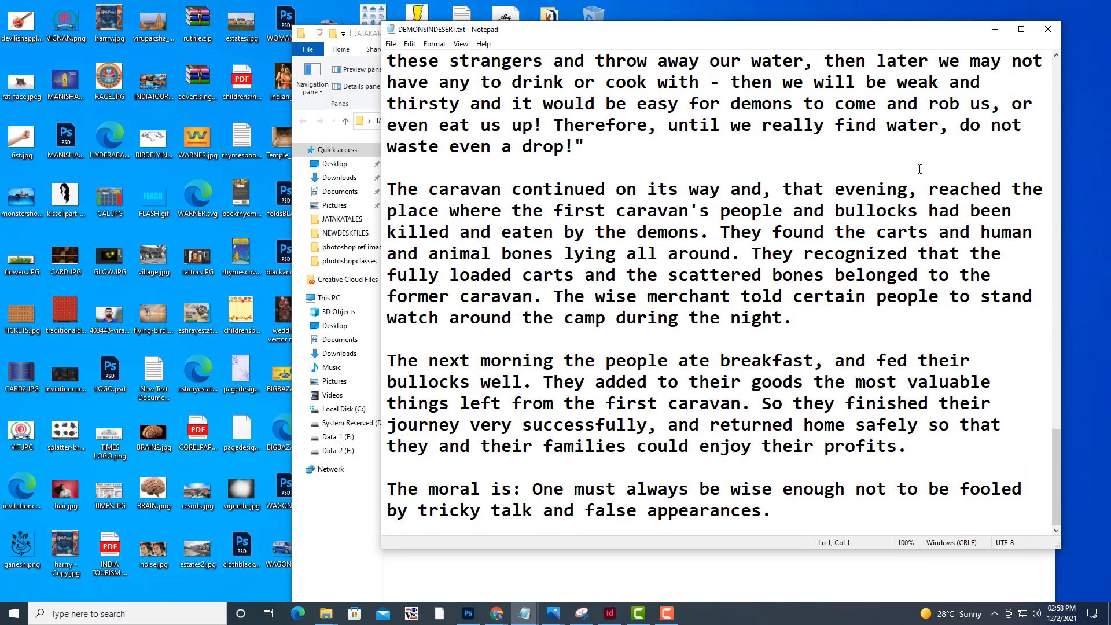
left_click(1047, 29)
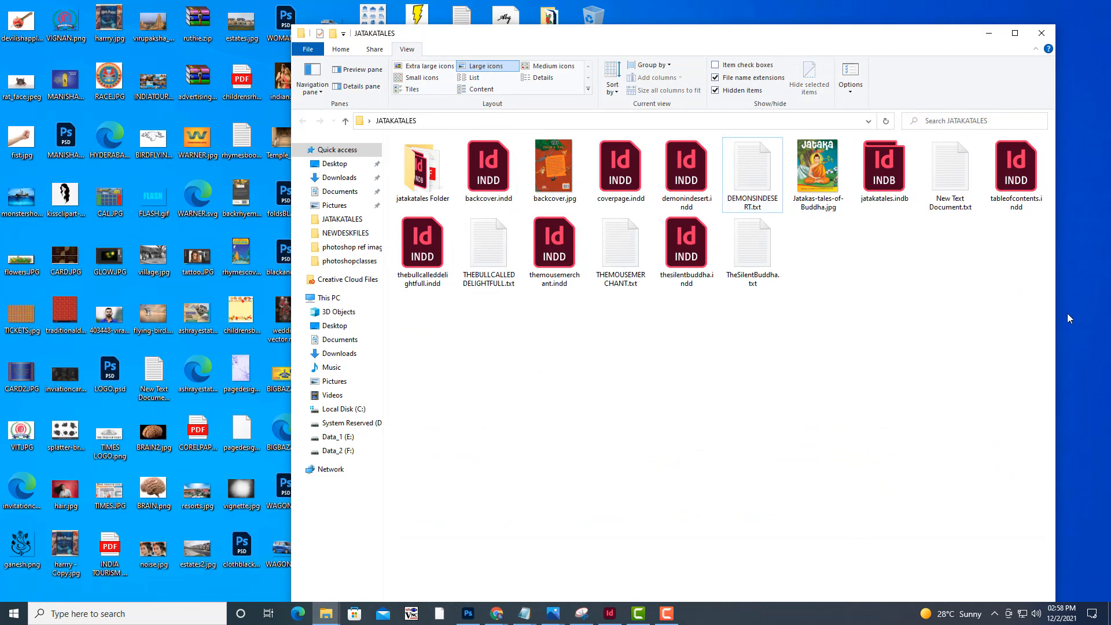
Create a new folder named MORALSTORIES on a free area of the desktop beside the JATAKATALES window
left_click_drag(724, 32, 749, 86)
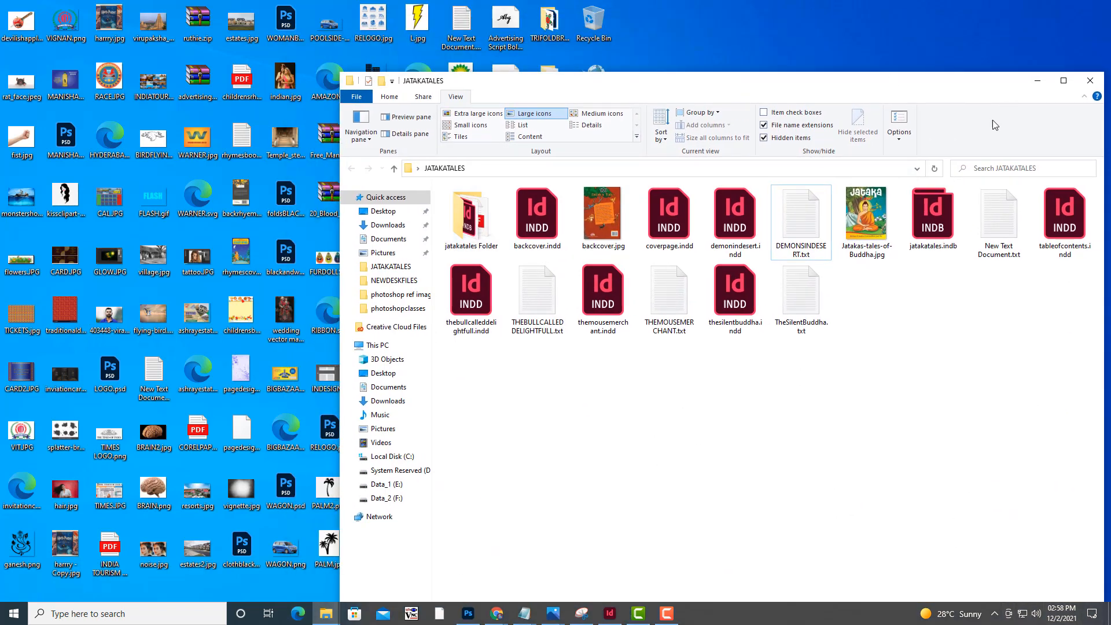
left_click_drag(912, 80, 503, 76)
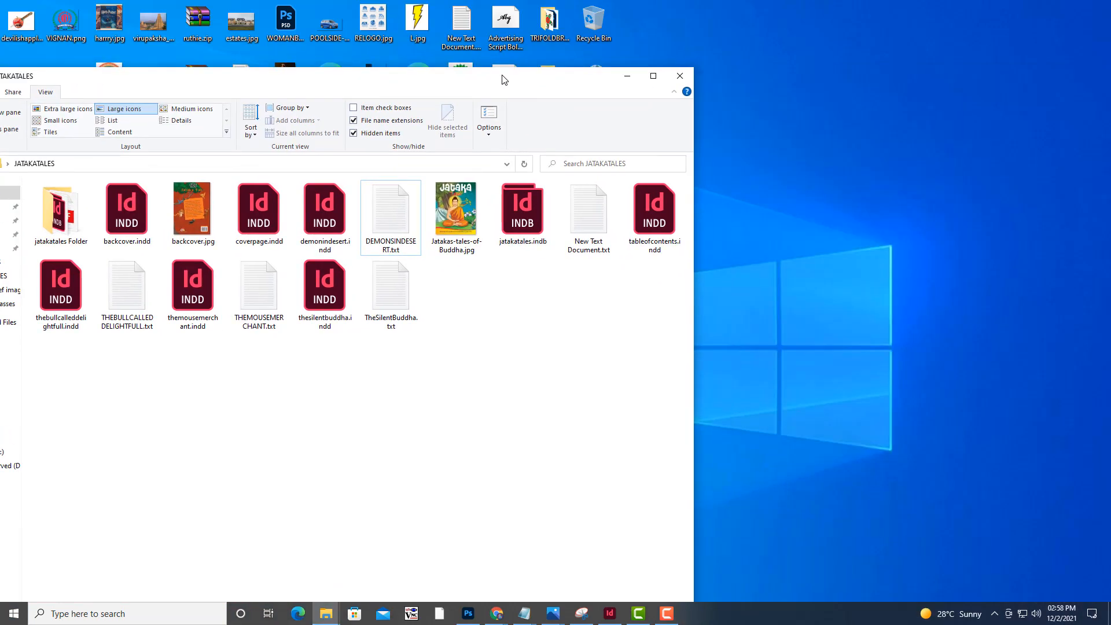
right_click(797, 169)
mouse_move(881, 283)
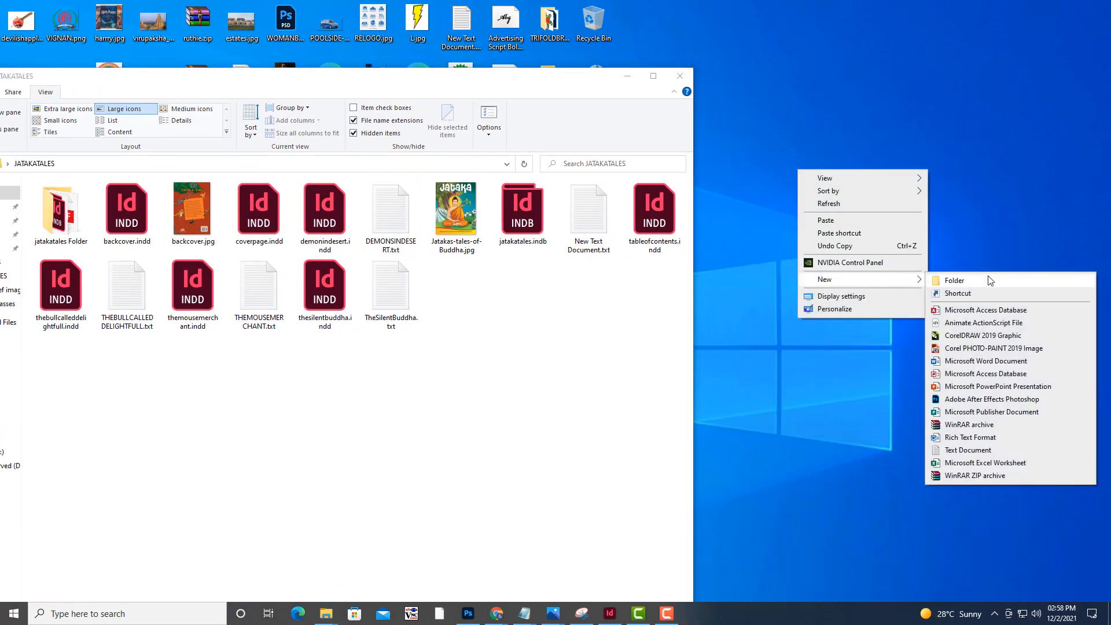
left_click(989, 280)
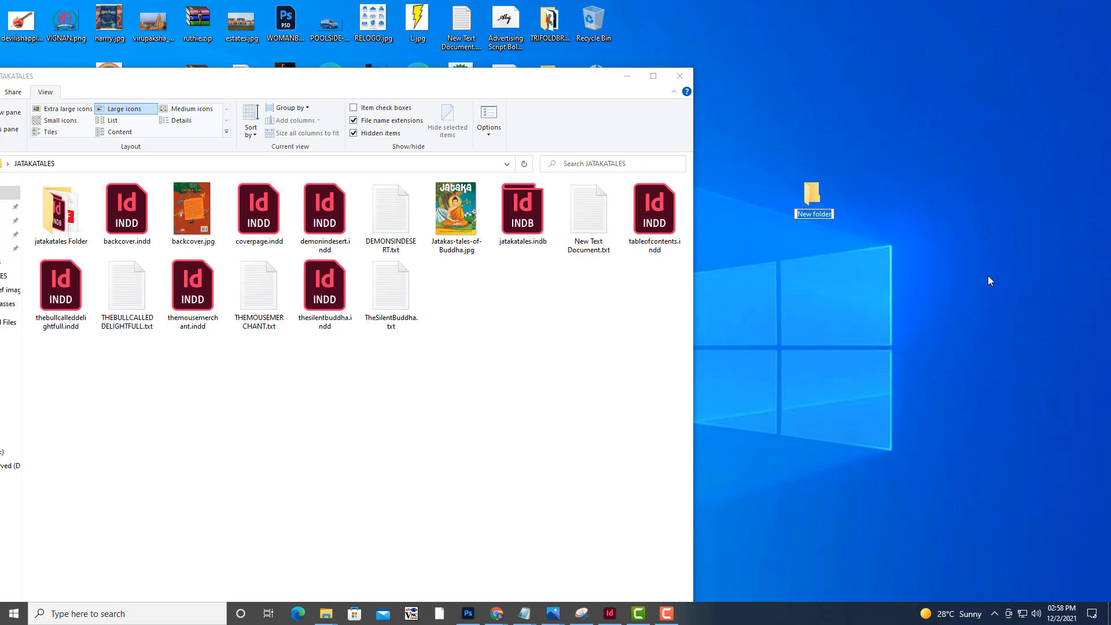
type("MORALSTORIES")
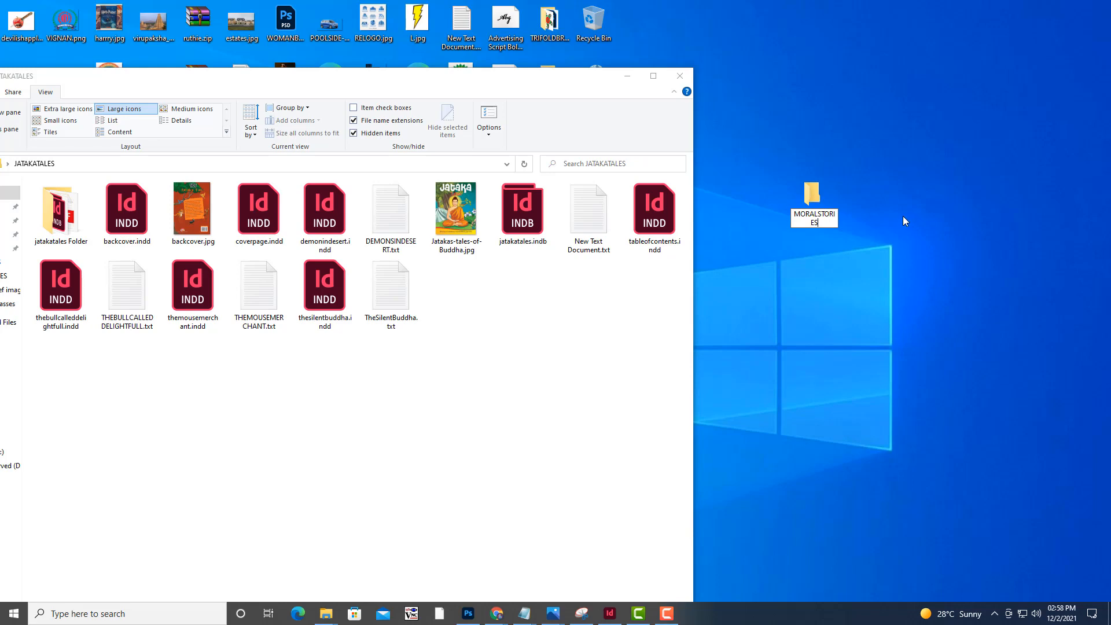
left_click_drag(548, 75, 654, 96)
left_click(814, 200)
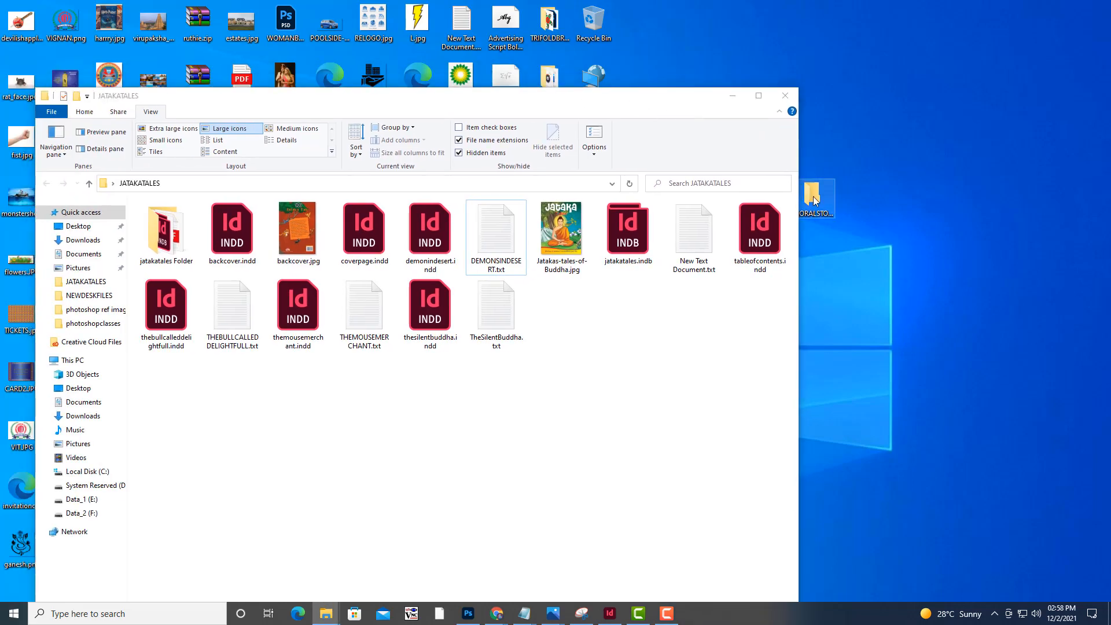
left_click(414, 100)
Select the four story text files plus backcover.jpg and Jatakas-tales-of-Buddha.jpg in the JATAKATALES folder
left_click_drag(520, 96, 352, 107)
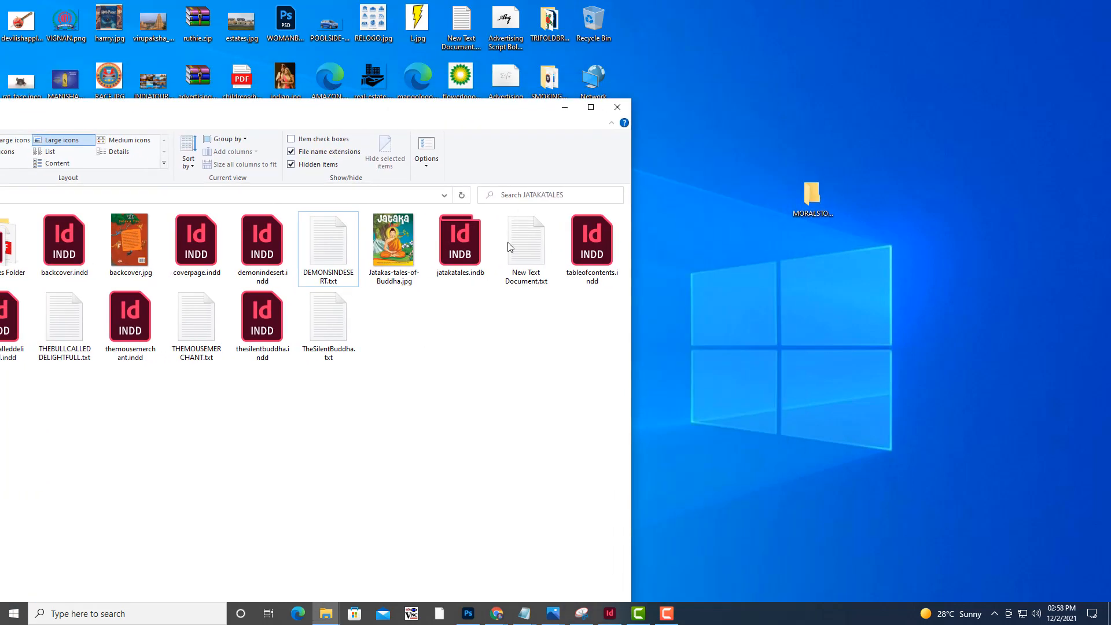
left_click(320, 249)
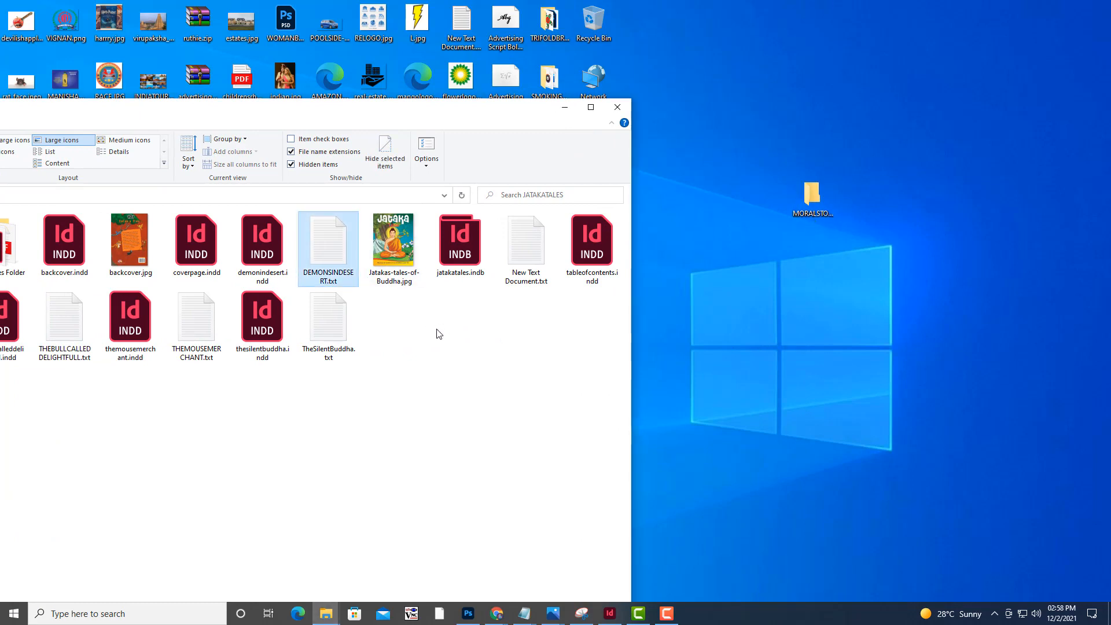
left_click(326, 324, "ctrl")
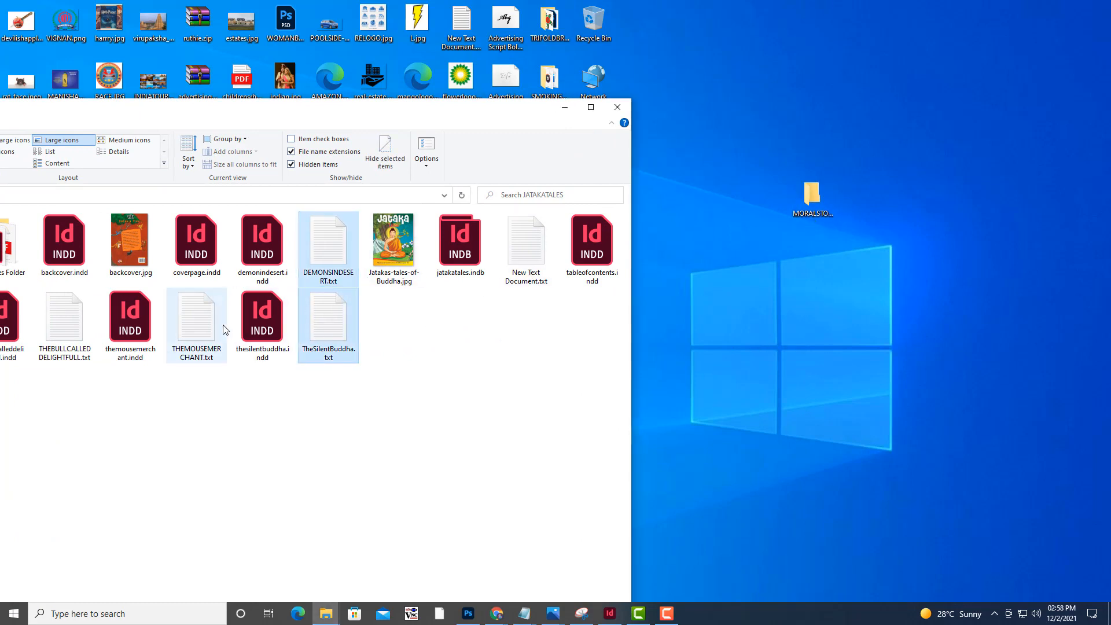
left_click(209, 327, "ctrl")
left_click_drag(399, 112, 607, 124)
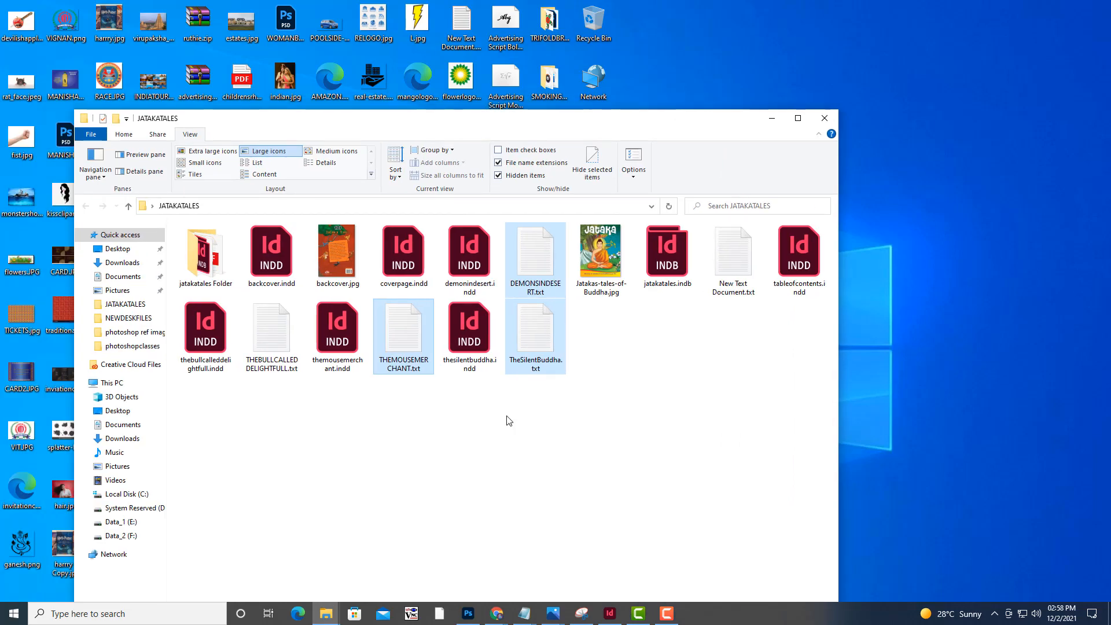
left_click(273, 323, "ctrl")
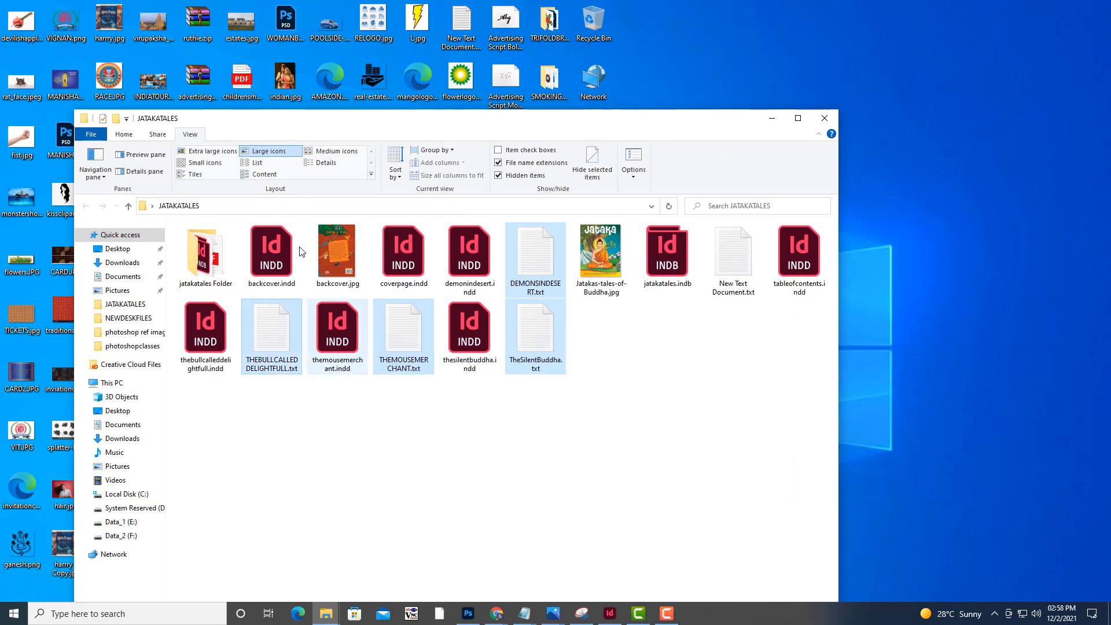
left_click(346, 231, "ctrl")
left_click(612, 267, "ctrl")
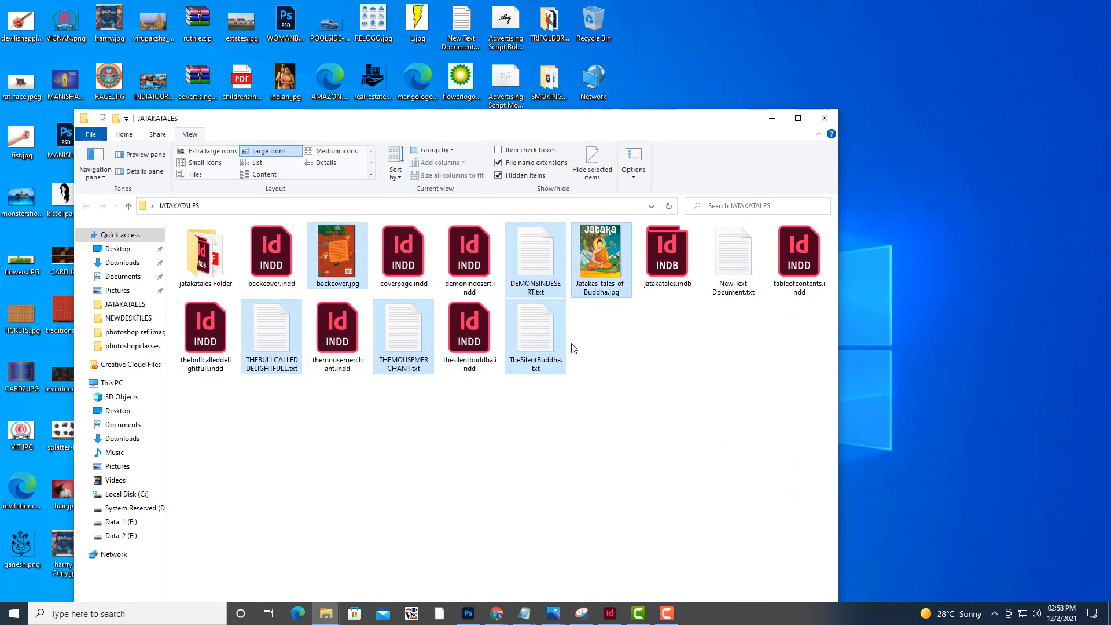
View the cover images backcover.jpg and Jatakas-tales-of-Buddha.jpg, closing each one after looking
double_click(341, 257)
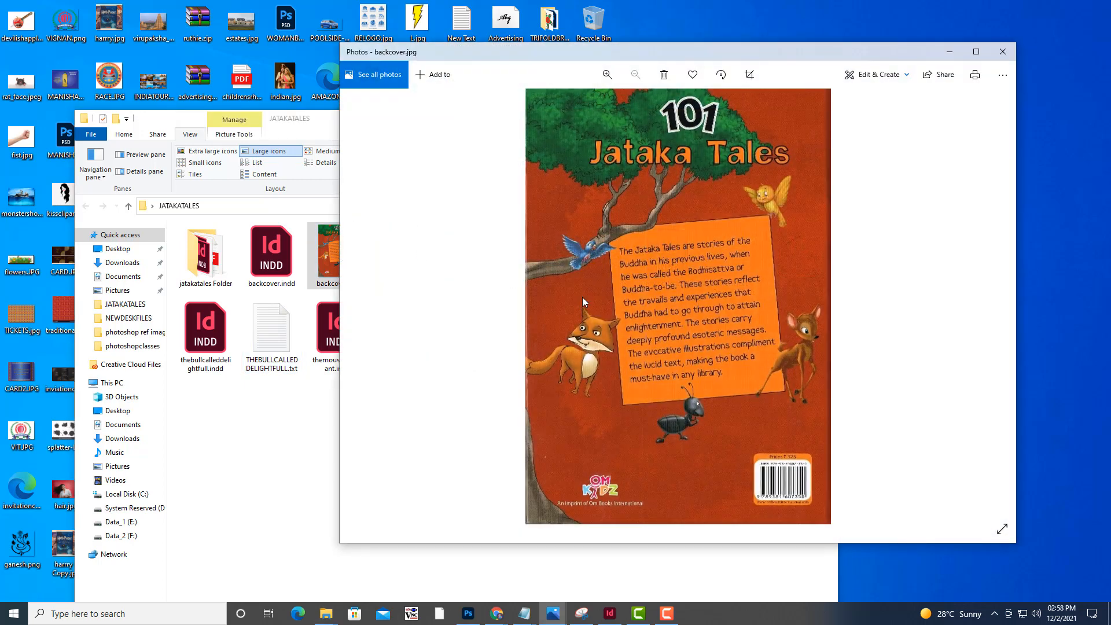
left_click(1003, 51)
left_click(603, 250)
double_click(603, 249)
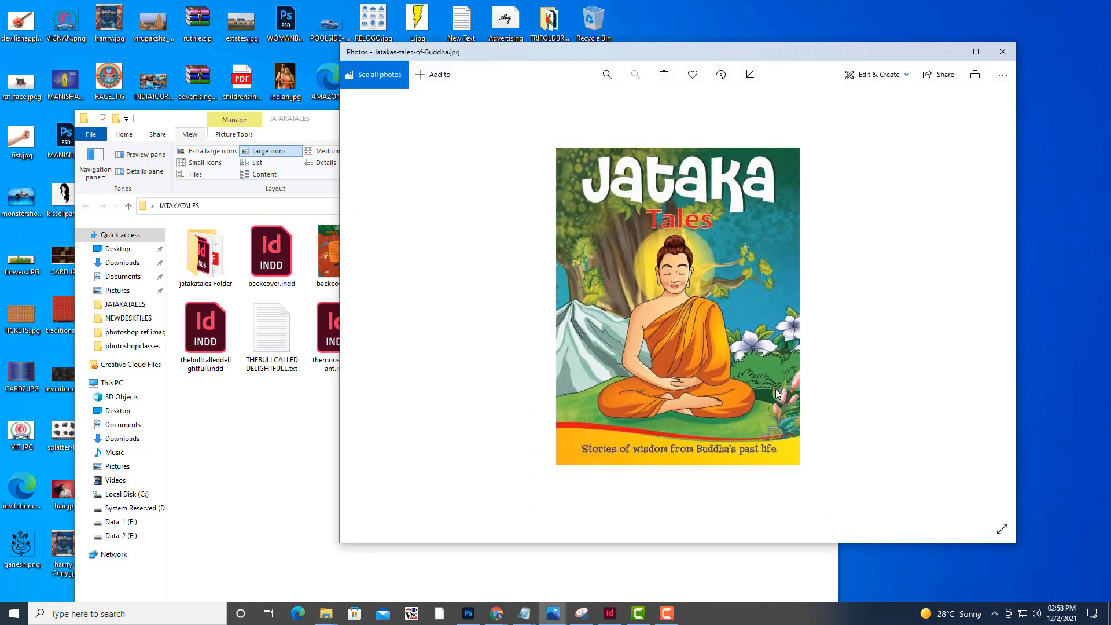
left_click(996, 51)
Copy both cover images and the four named story text files from the JATAKATALES folder
left_click(333, 274, "ctrl")
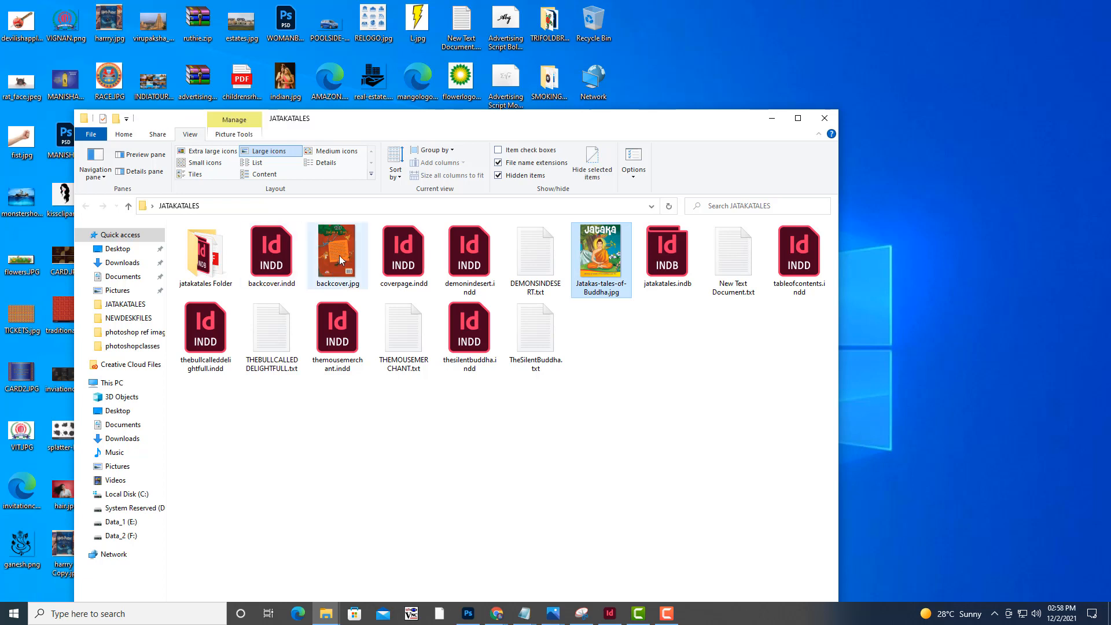
left_click(555, 347, "ctrl")
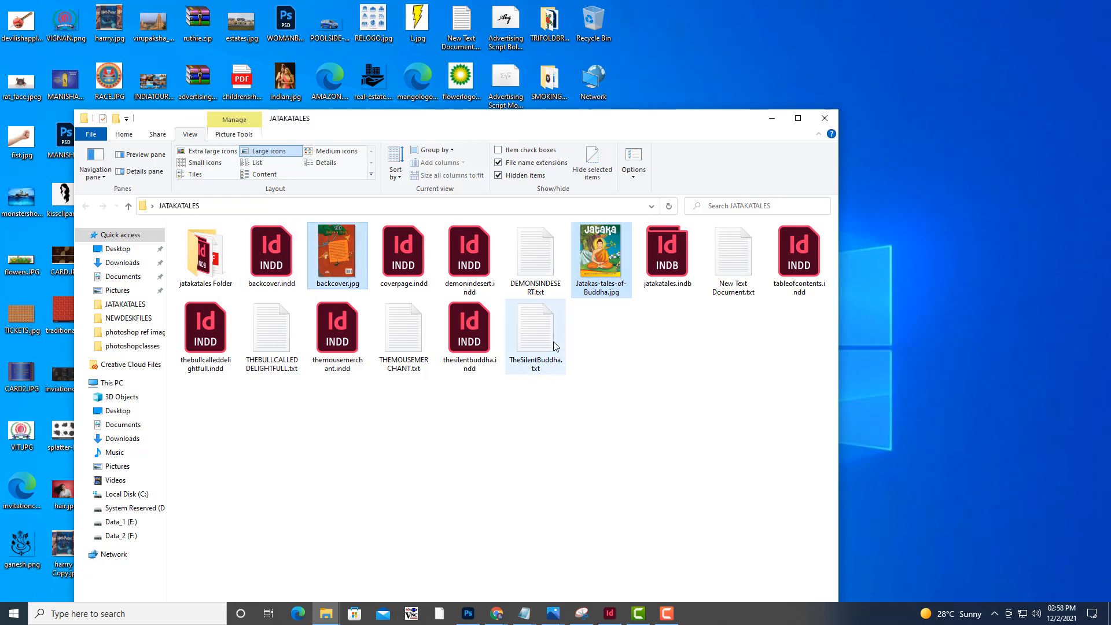
left_click(415, 371, "ctrl")
left_click(267, 364, "ctrl")
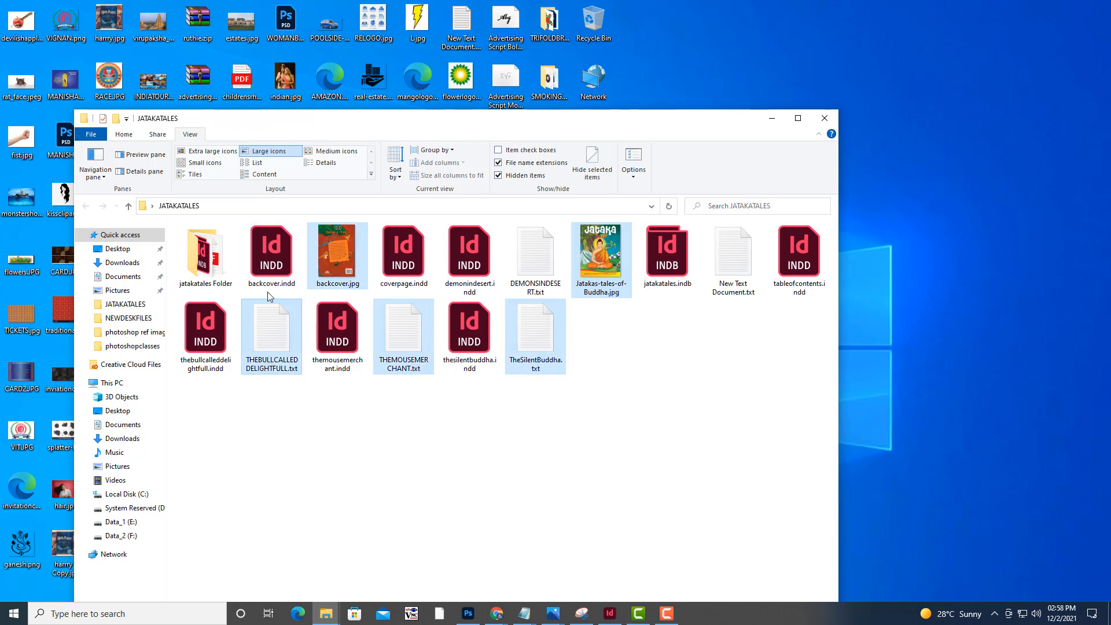
left_click(536, 254, "ctrl")
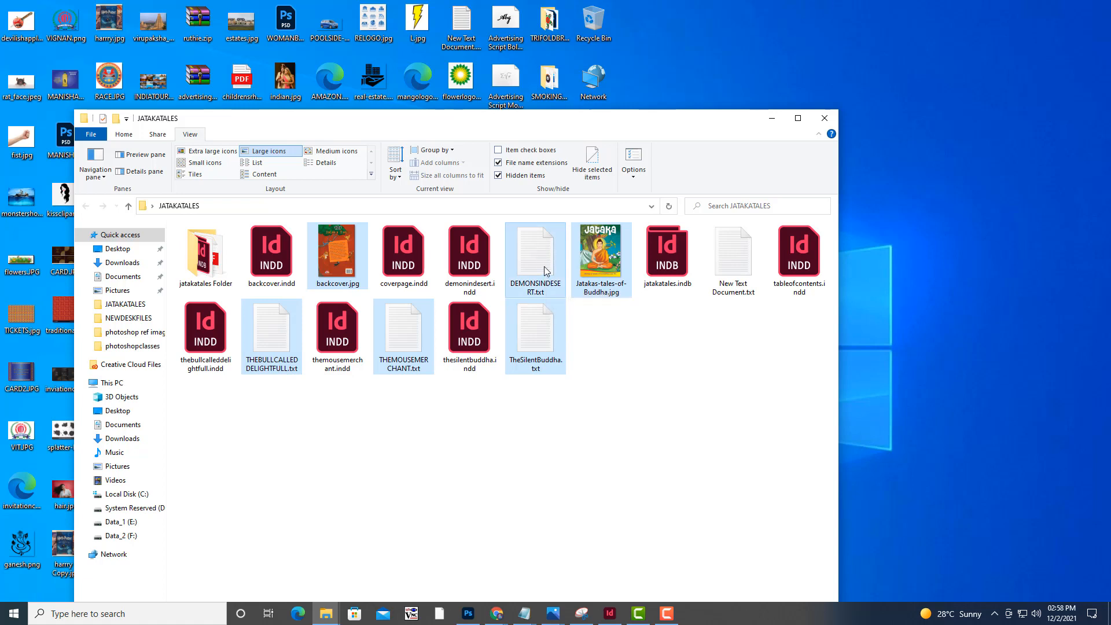
right_click(545, 266)
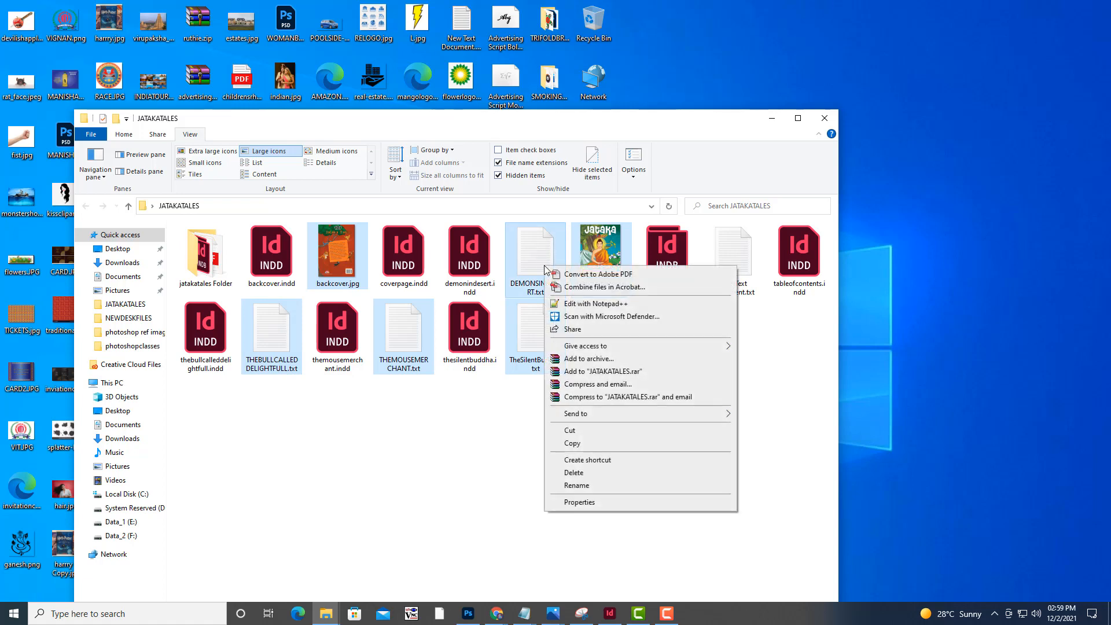
left_click(582, 444)
Minimize the JATAKATALES window and paste the copied files into the MORALSTORIES folder on the desktop
left_click(772, 119)
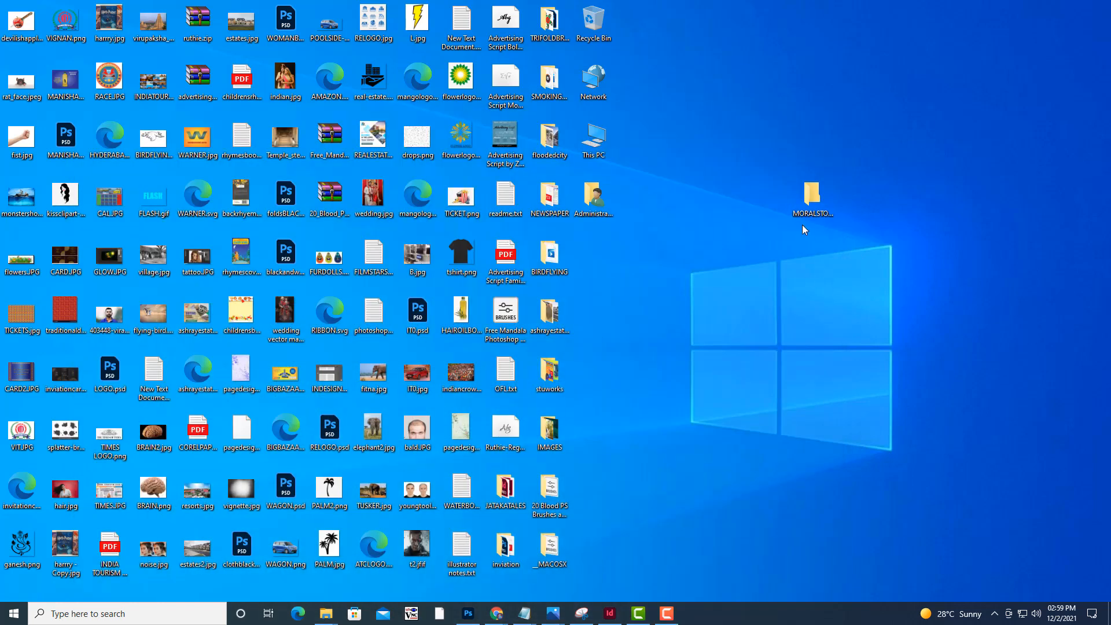
double_click(801, 214)
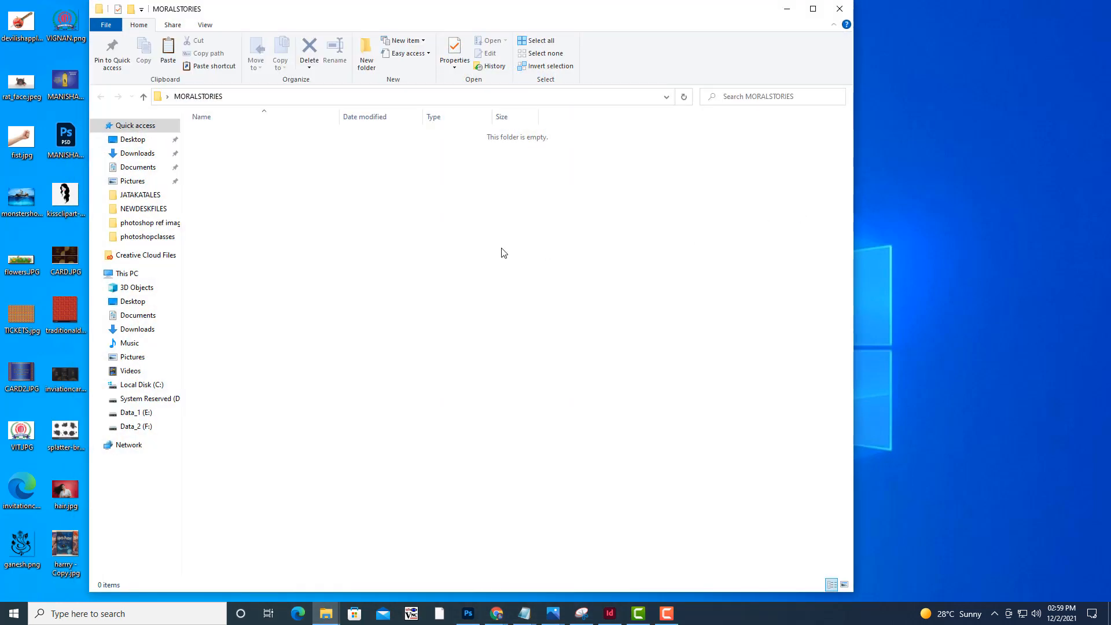
right_click(501, 250)
left_click(545, 329)
left_click(543, 325)
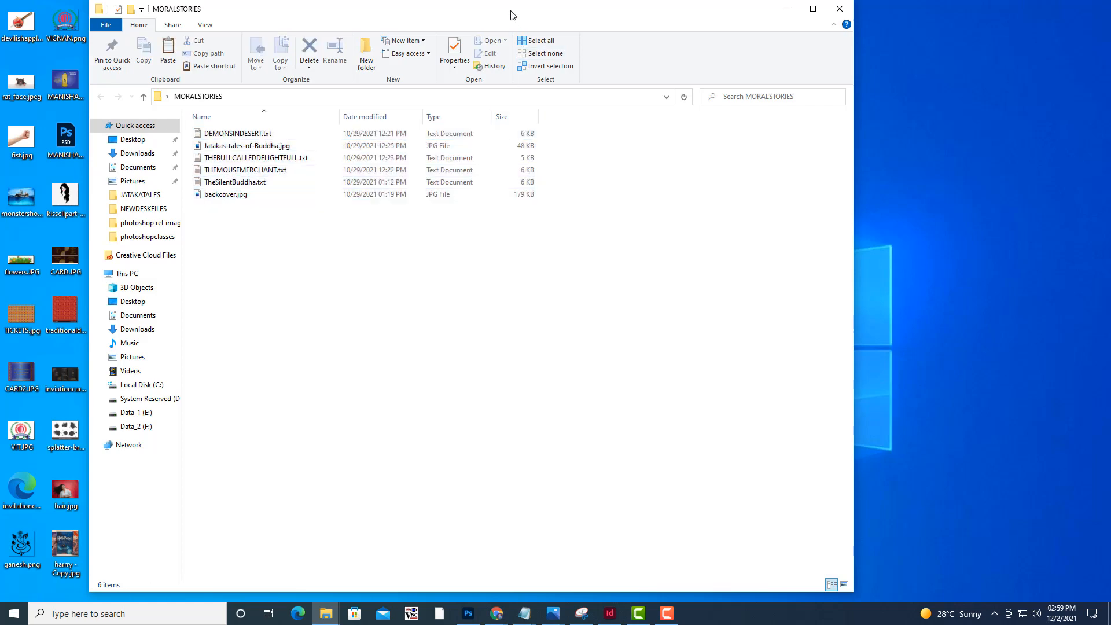
Display the MORALSTORIES files as large icons, move the window to look them over, and minimize it
left_click_drag(511, 14, 816, 42)
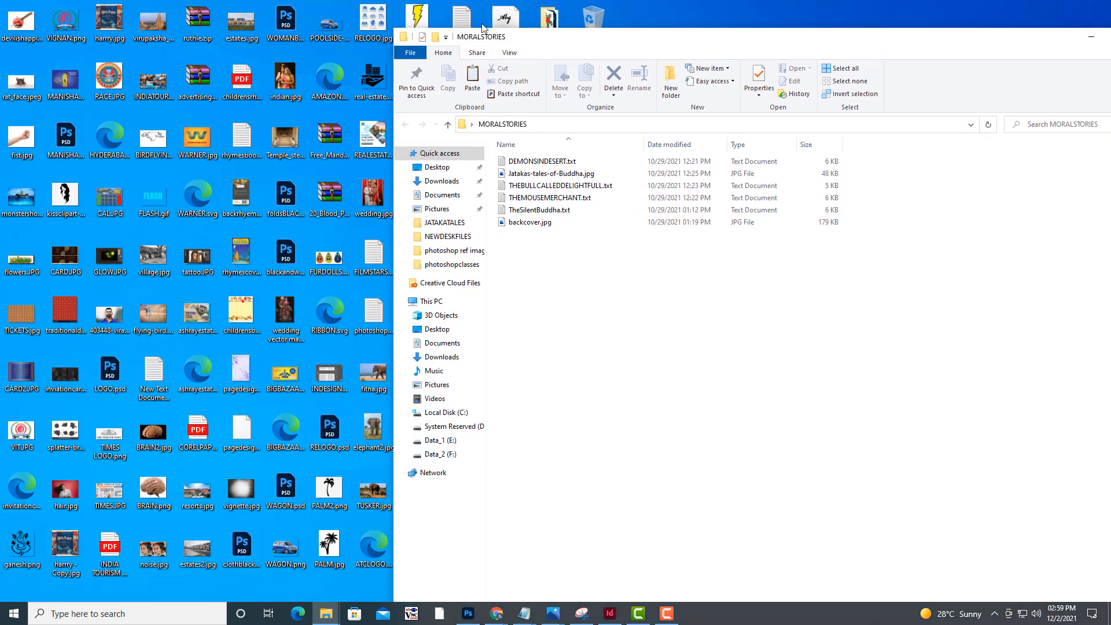
left_click(509, 53)
left_click(588, 70)
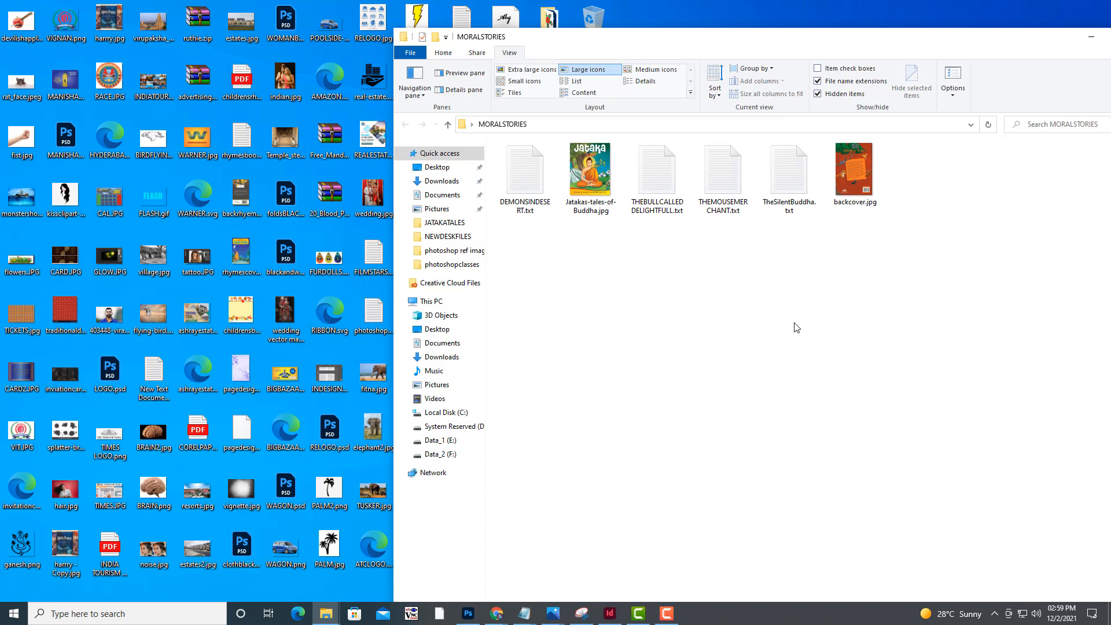
left_click(575, 171)
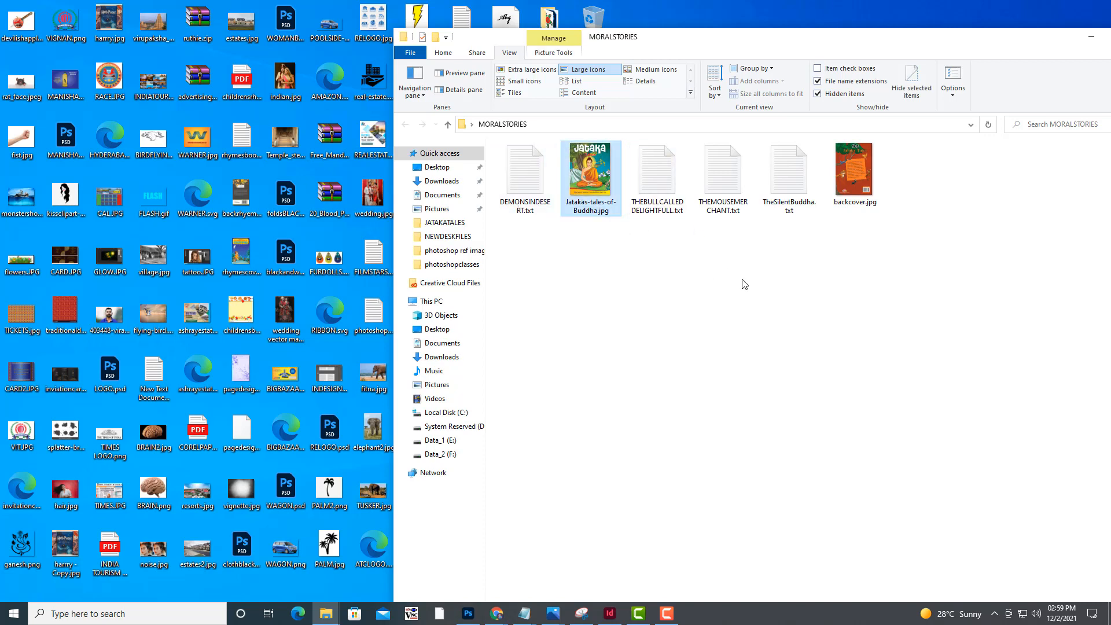
left_click_drag(742, 34, 752, 72)
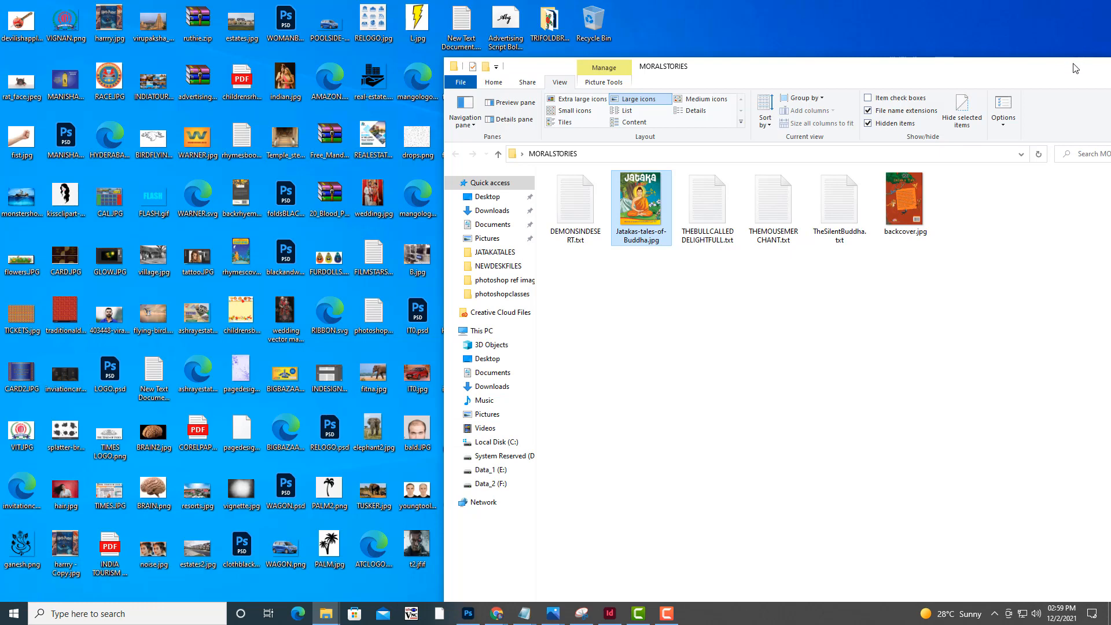
left_click_drag(1075, 68, 870, 70)
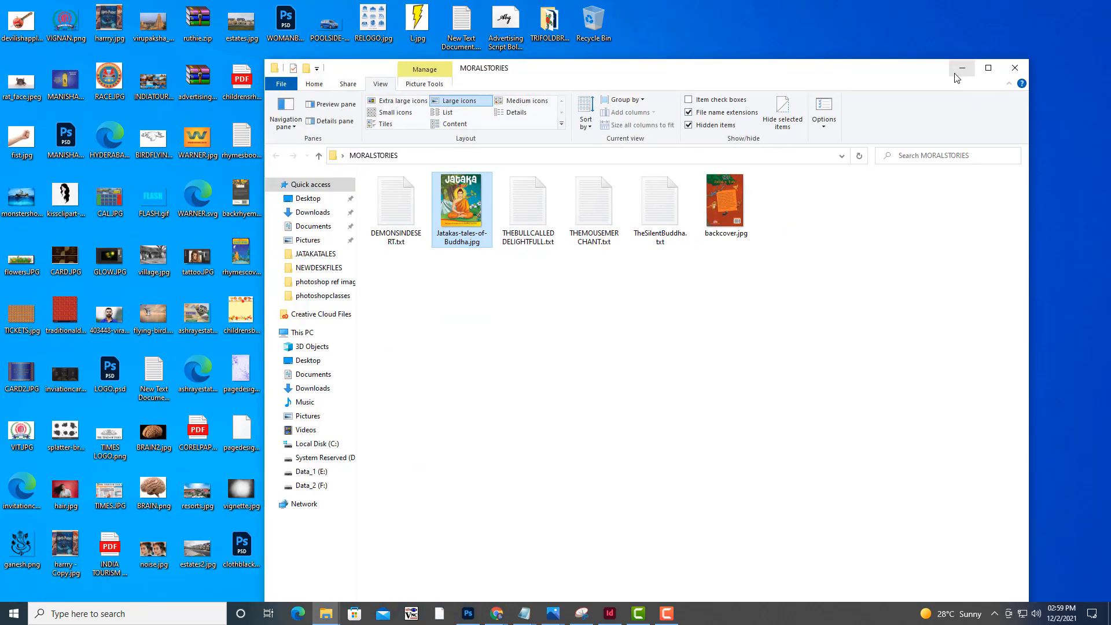
left_click(961, 69)
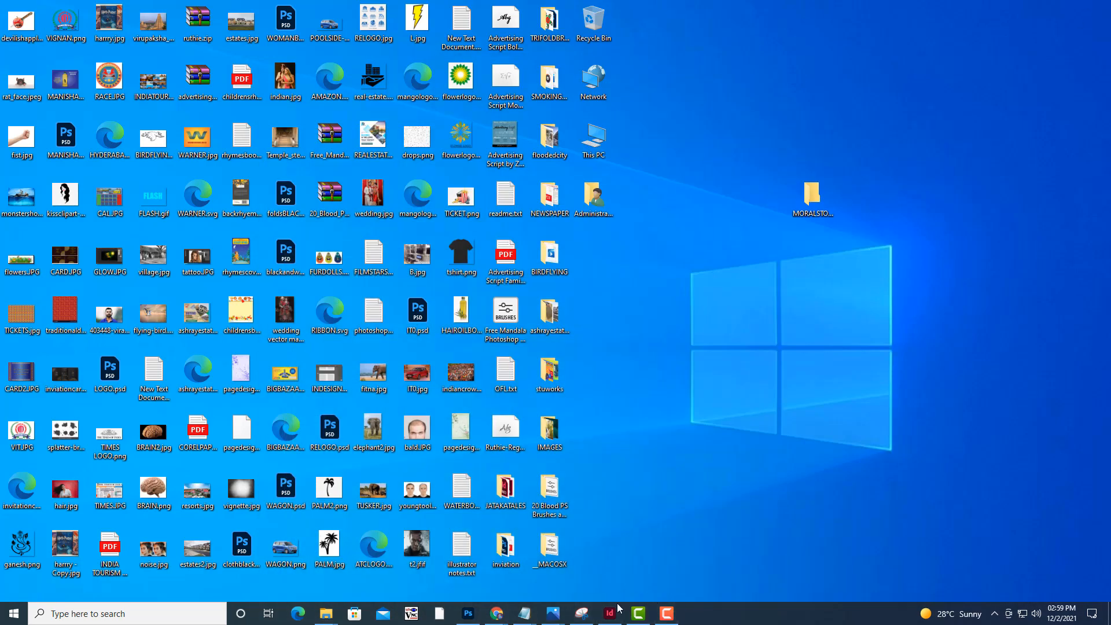
Switch to InDesign and close both open untitled documents without saving
left_click(610, 612)
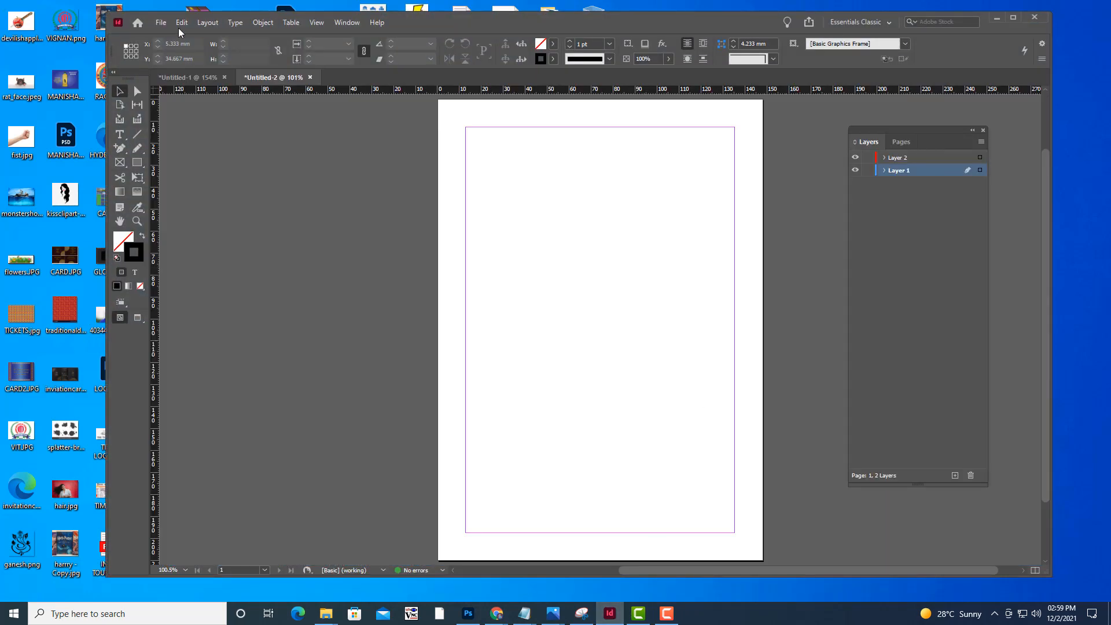
left_click(226, 78)
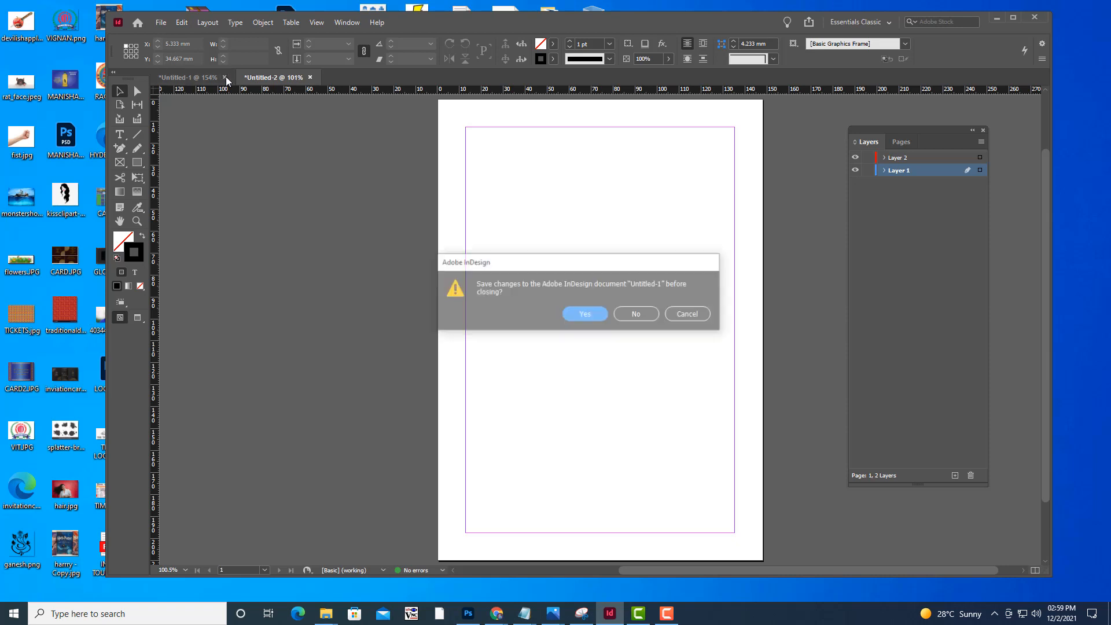
left_click(637, 313)
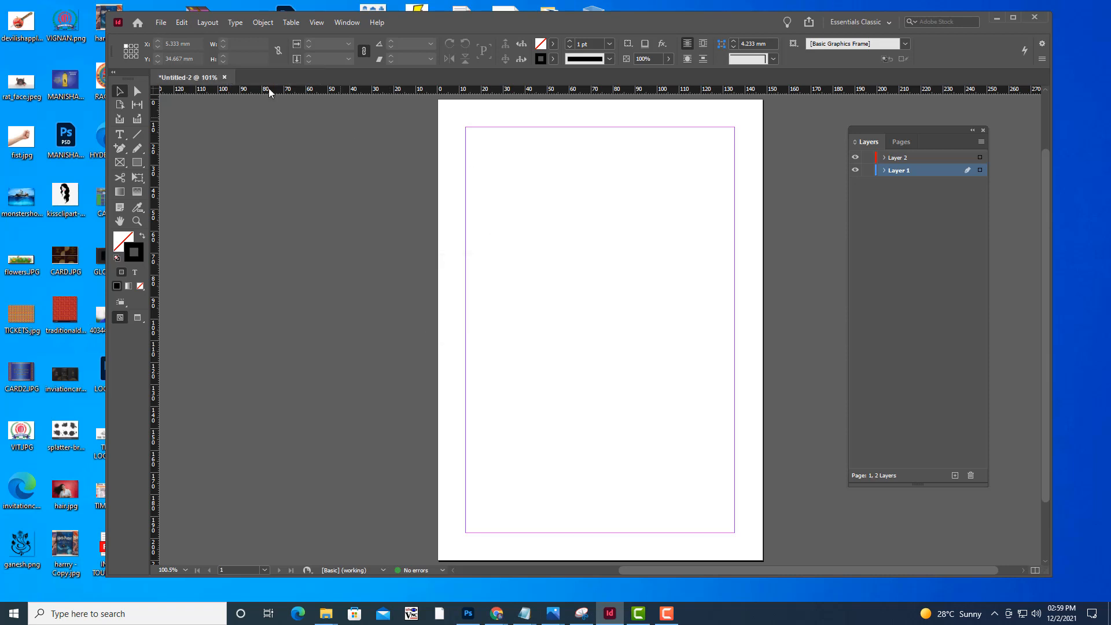
left_click(224, 77)
left_click(637, 314)
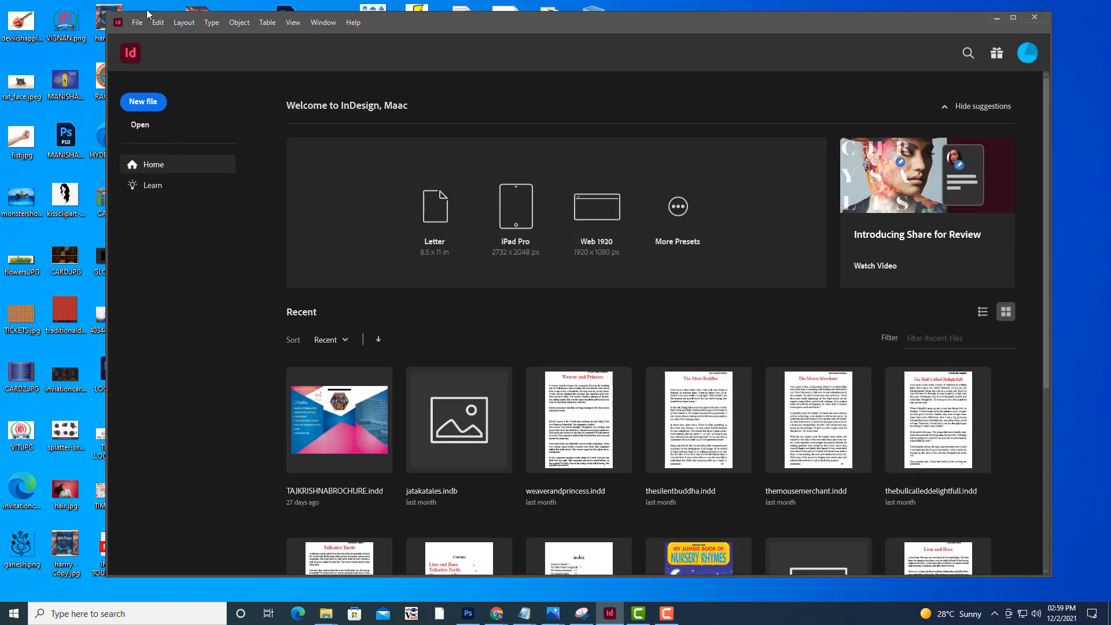
Start a new print document based on the recent A5 preset, 148 x 210 mm
left_click(134, 23)
mouse_move(142, 35)
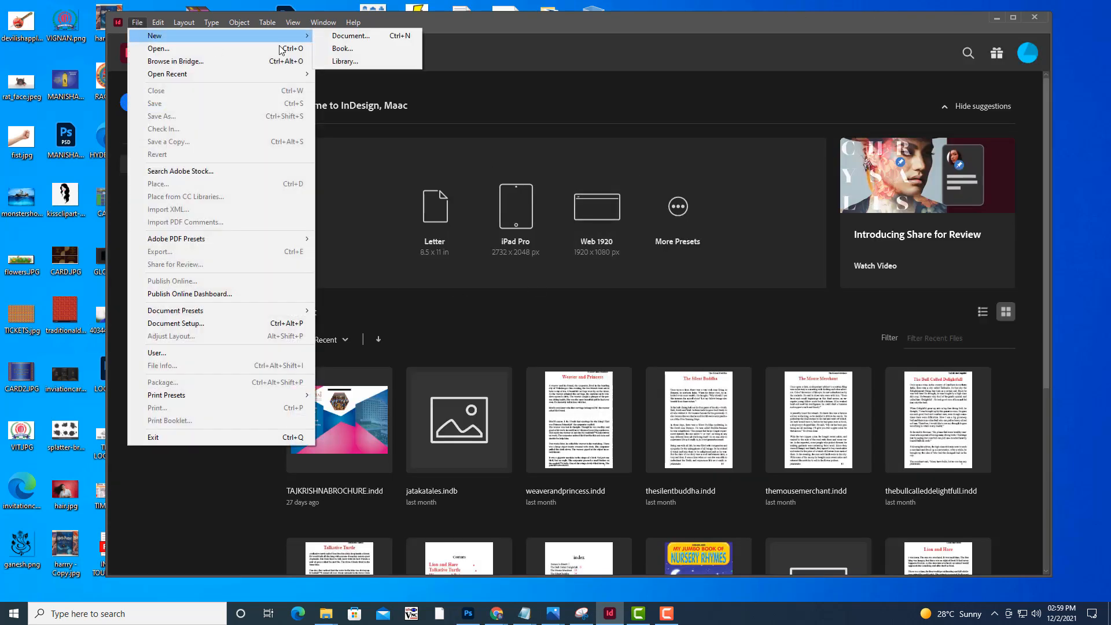
left_click(397, 37)
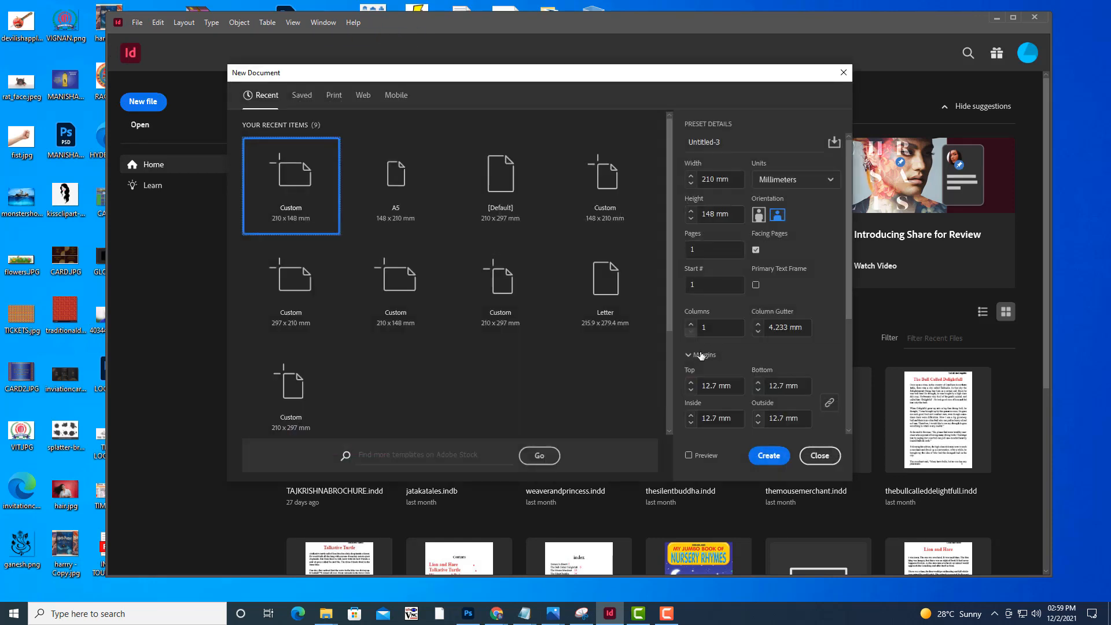
left_click(400, 173)
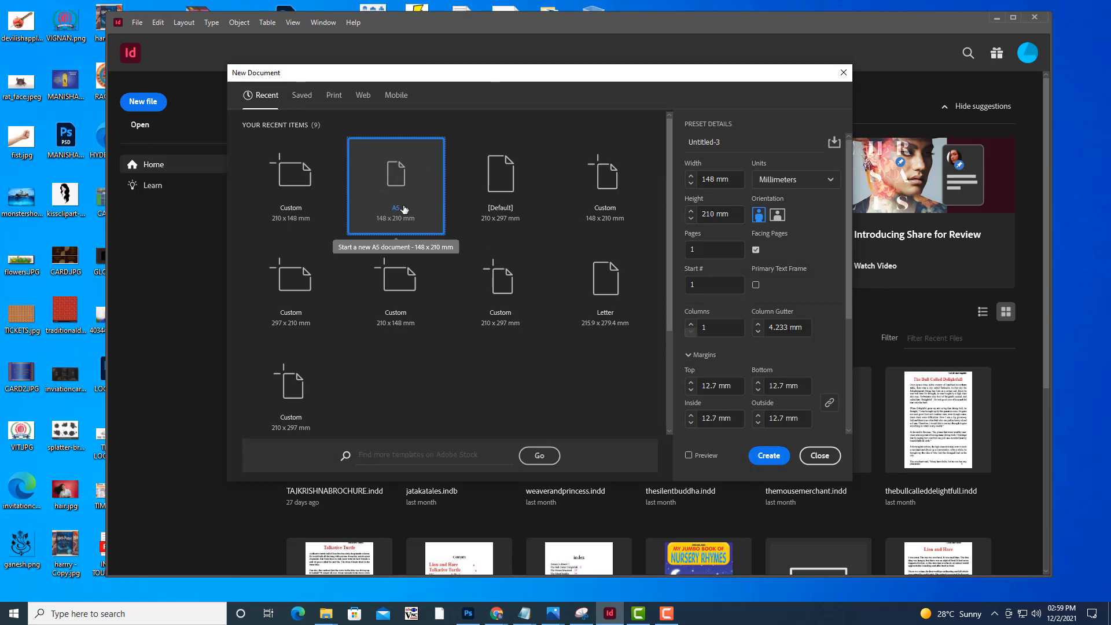
Name the new document STORYBOOK and create it
left_click(716, 142)
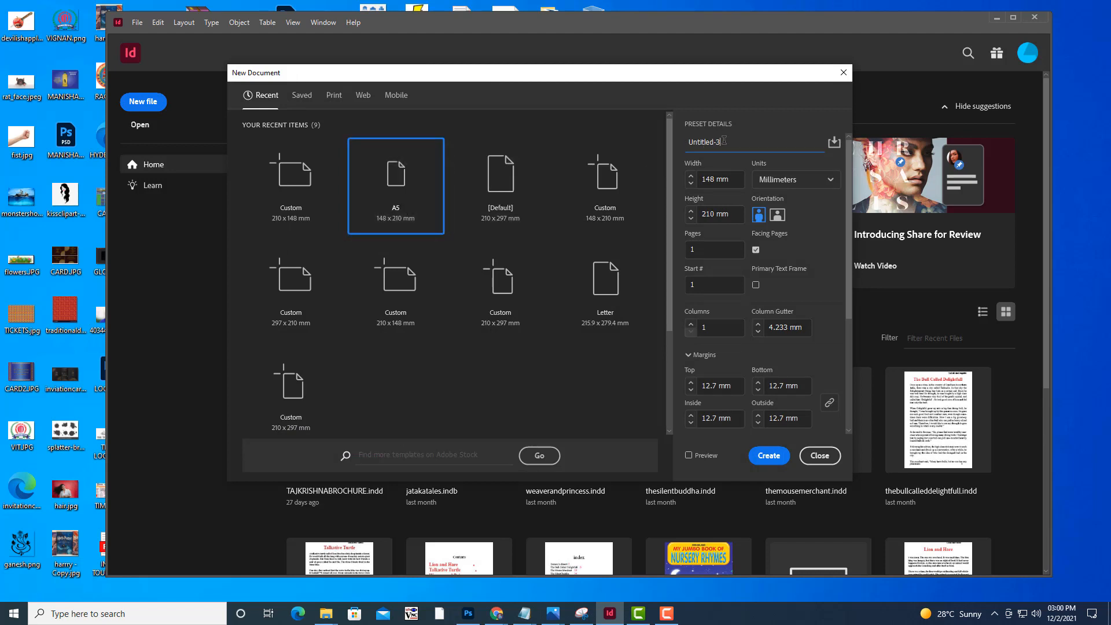
left_click_drag(724, 141, 688, 142)
left_click_drag(640, 70, 682, 84)
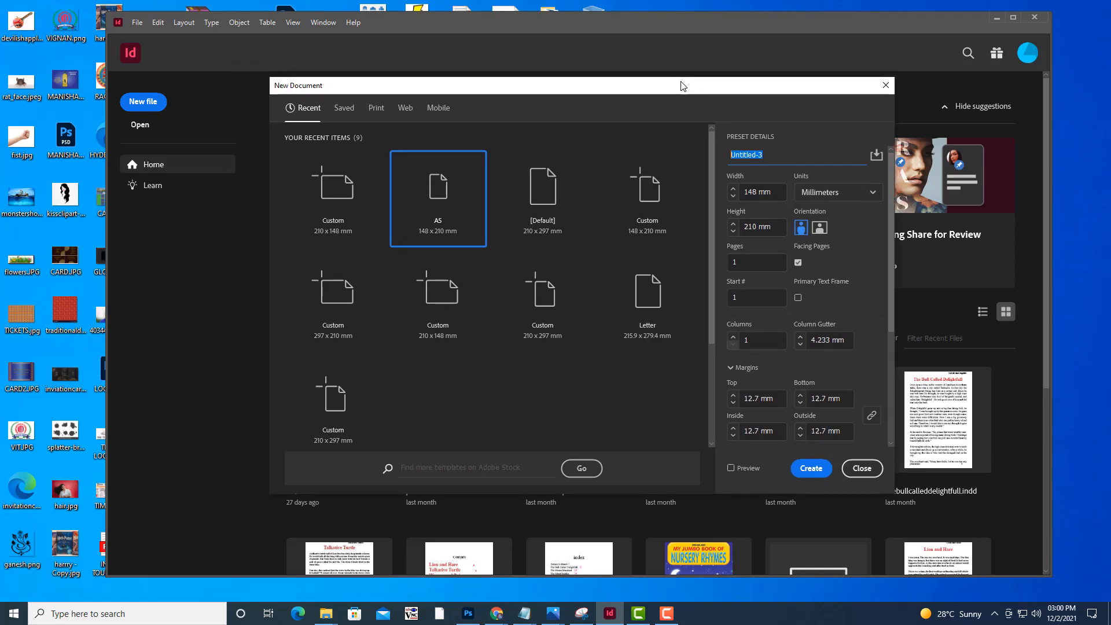
type("JATA")
key("BackSpace")
key("BackSpace")
key("BackSpace")
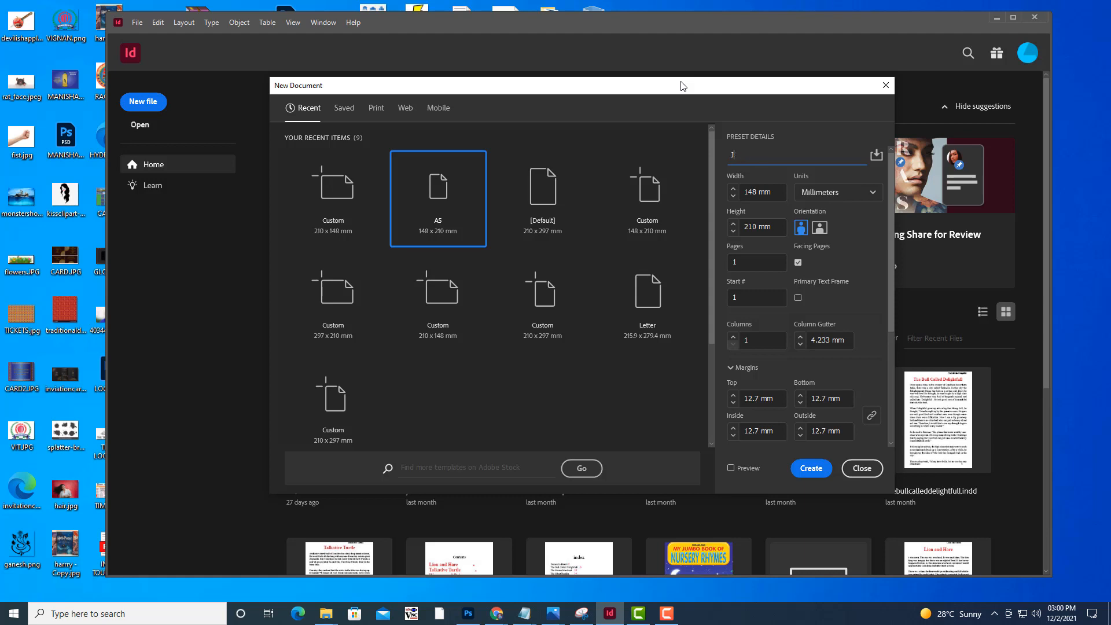
type("STORYBOOK")
left_click_drag(734, 93, 709, 91)
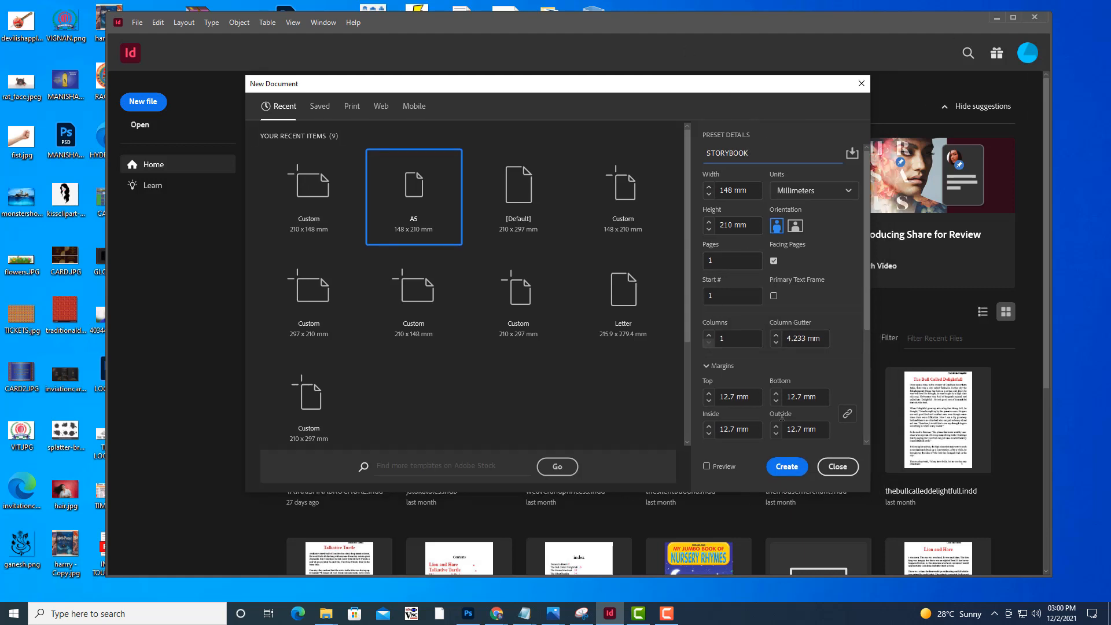
left_click(790, 468)
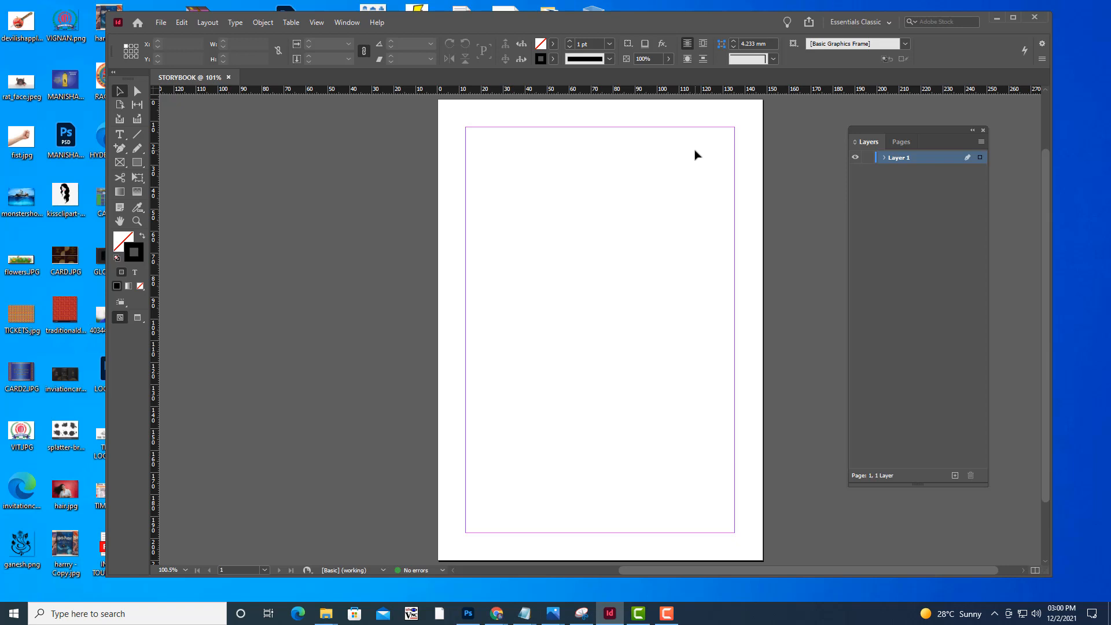
Display the Pages and Paragraph Styles panels and arrange them beside the page
left_click(896, 143)
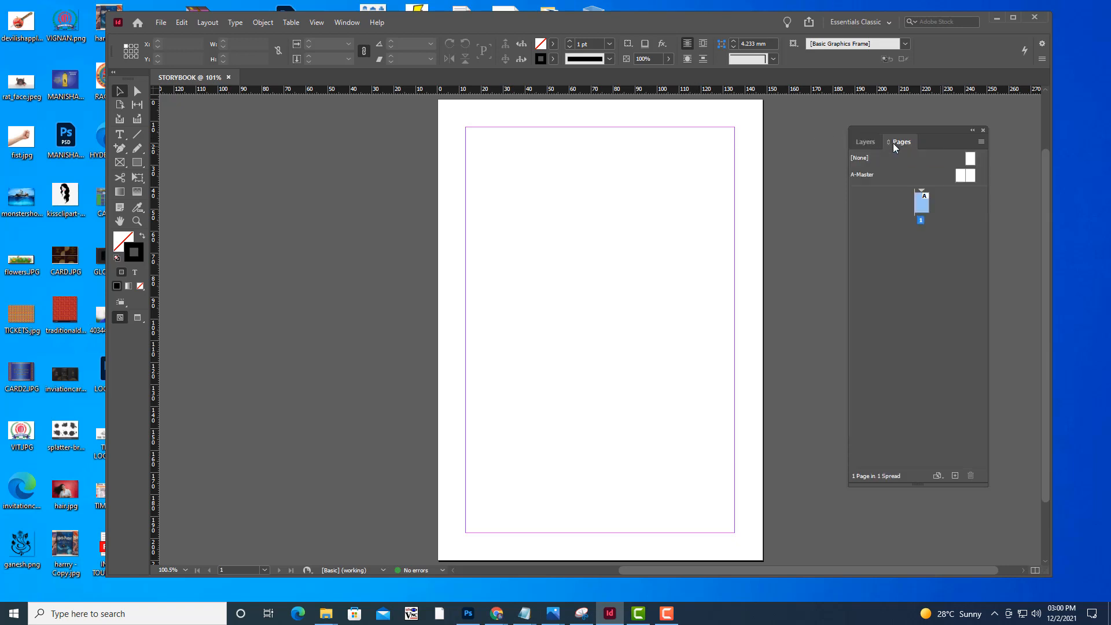
mouse_move(884, 134)
left_mouse_down()
mouse_move(877, 106)
mouse_move(872, 127)
left_mouse_up()
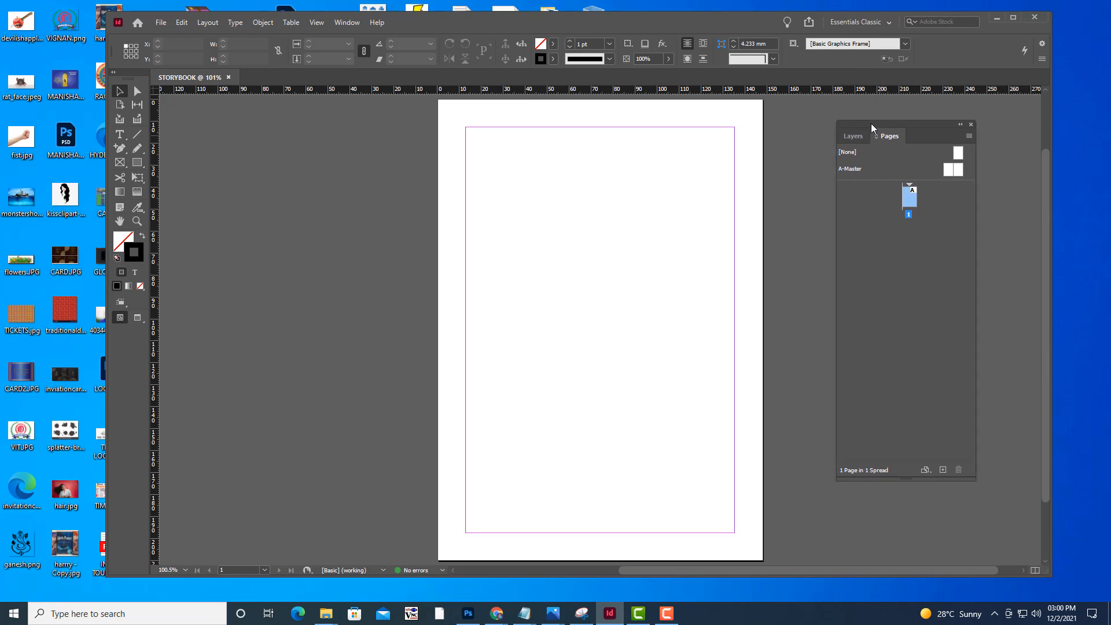
left_click(345, 23)
mouse_move(357, 313)
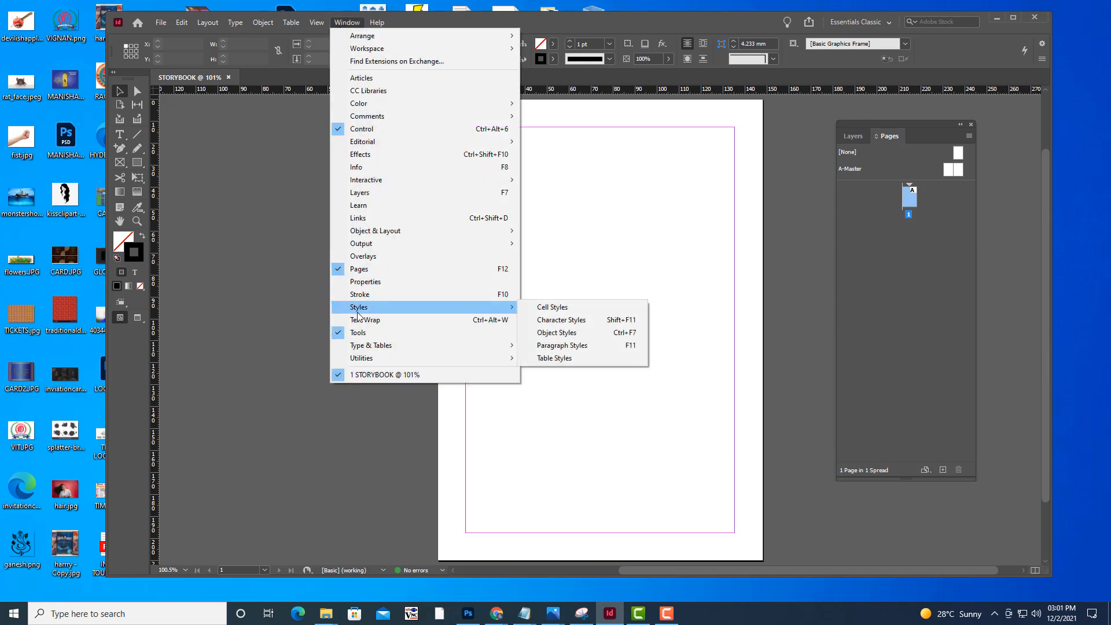
left_click(598, 347)
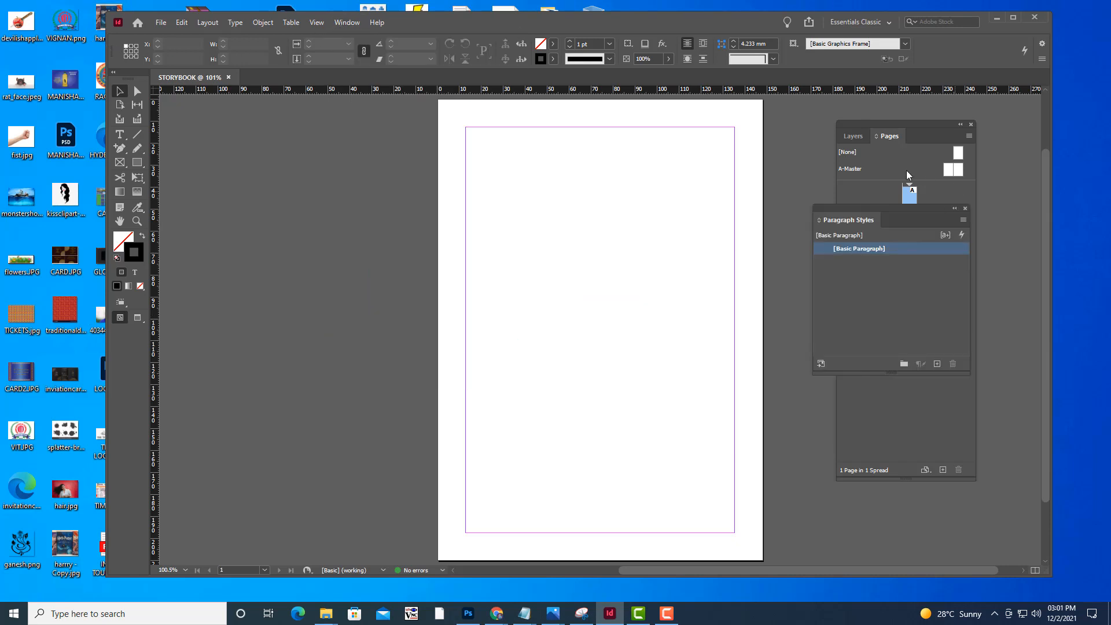
left_click_drag(853, 211, 877, 223)
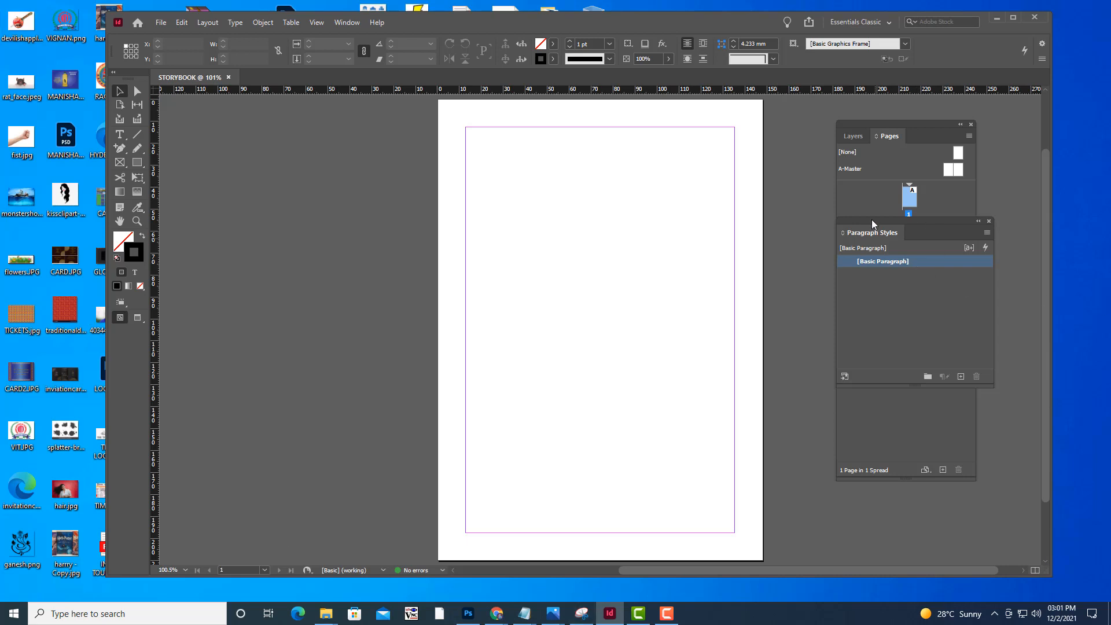
mouse_move(874, 223)
left_mouse_down()
mouse_move(857, 230)
mouse_move(868, 232)
left_mouse_up()
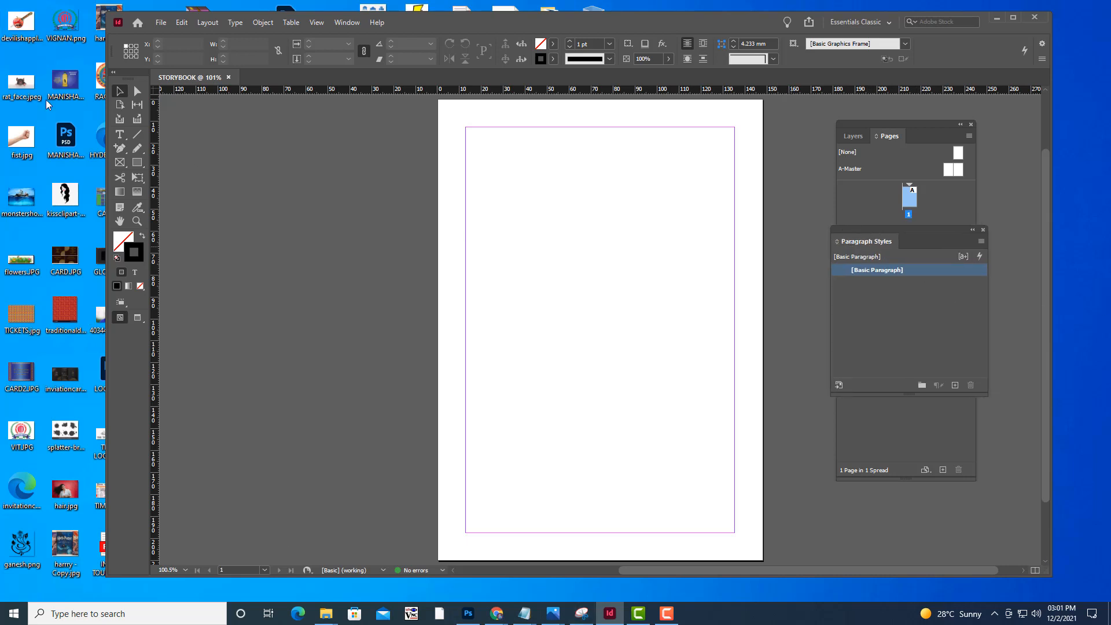
Draw a text frame about 97 mm wide just inside the upper margin of page 1 for the chapter title
left_click(120, 134)
left_click(171, 149)
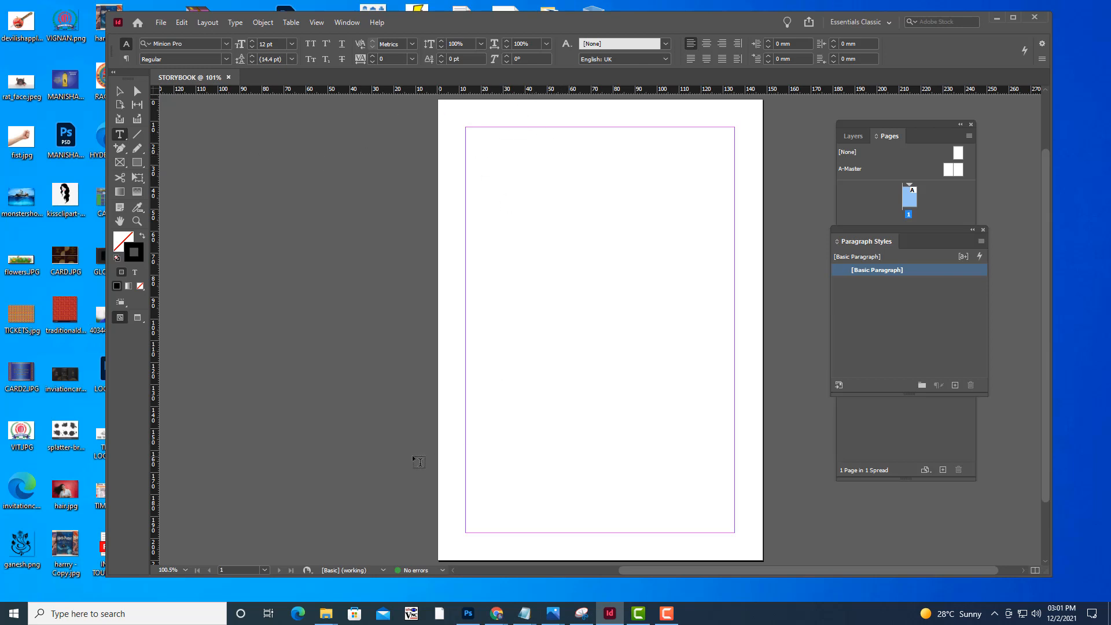
left_click_drag(652, 29, 610, 29)
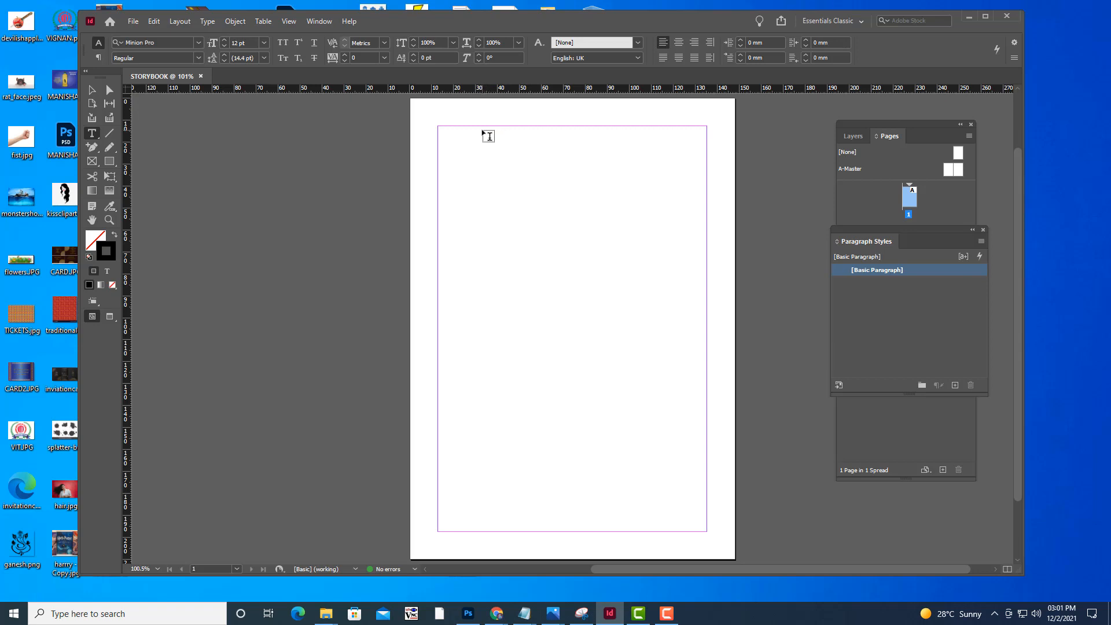
left_click_drag(481, 129, 695, 153)
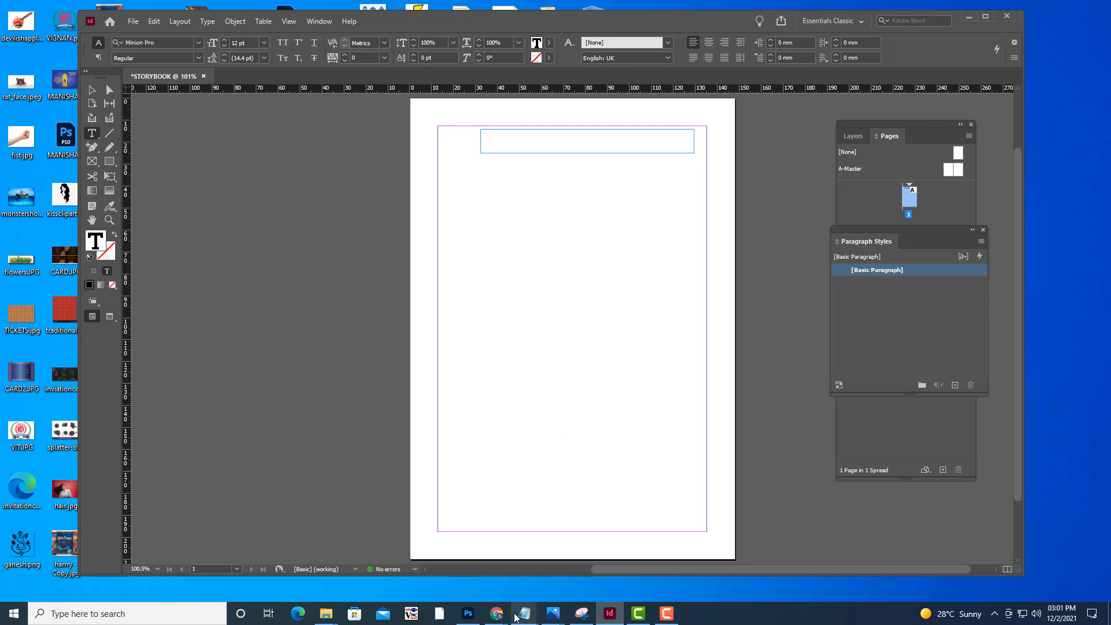
Look over DEMONSINDESERT.txt in the MORALSTORIES folder, close it, minimize the folder and return to InDesign
mouse_move(517, 612)
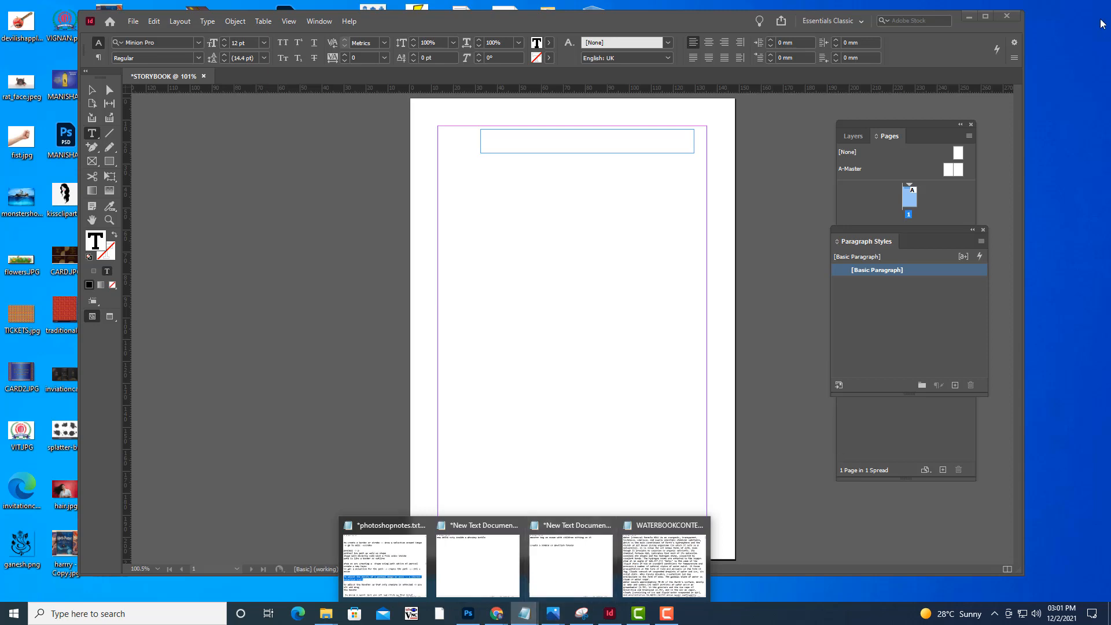
left_click(970, 17)
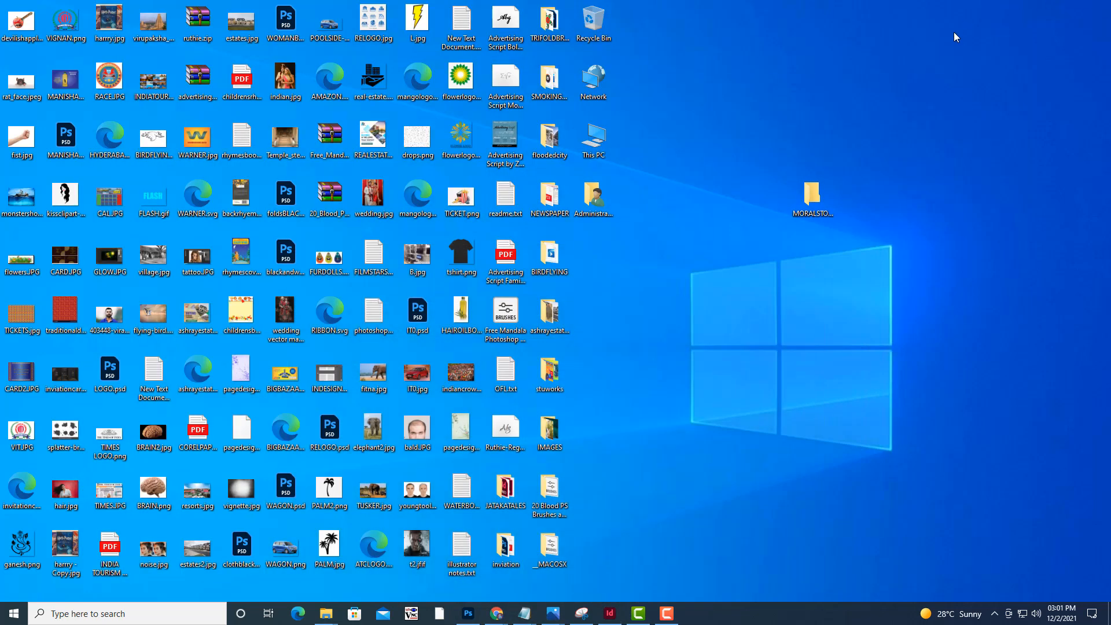
double_click(811, 200)
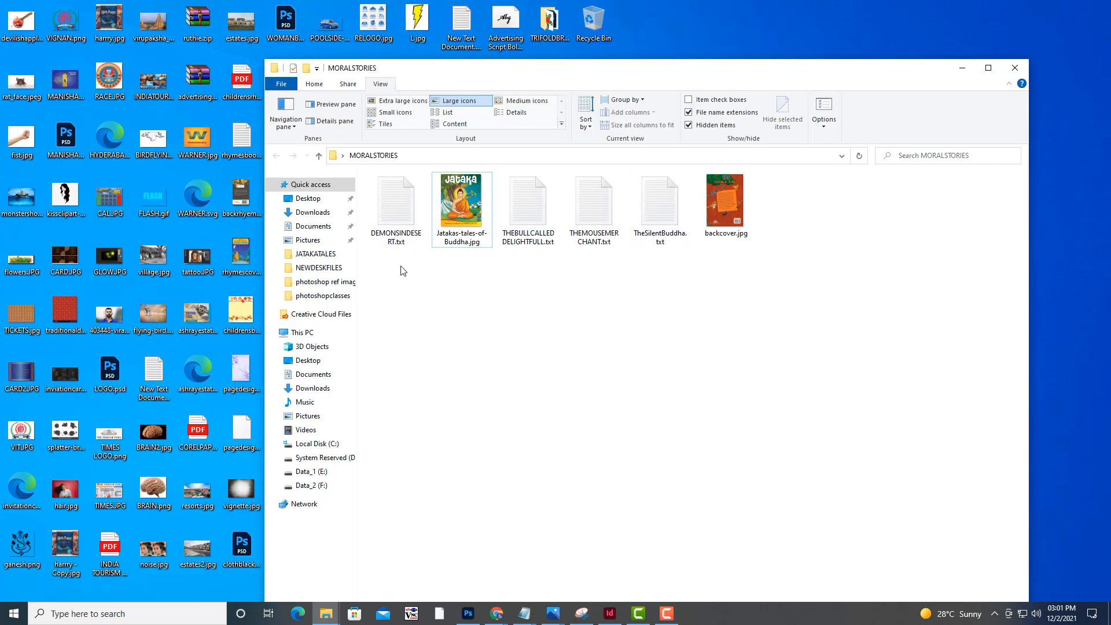
double_click(405, 217)
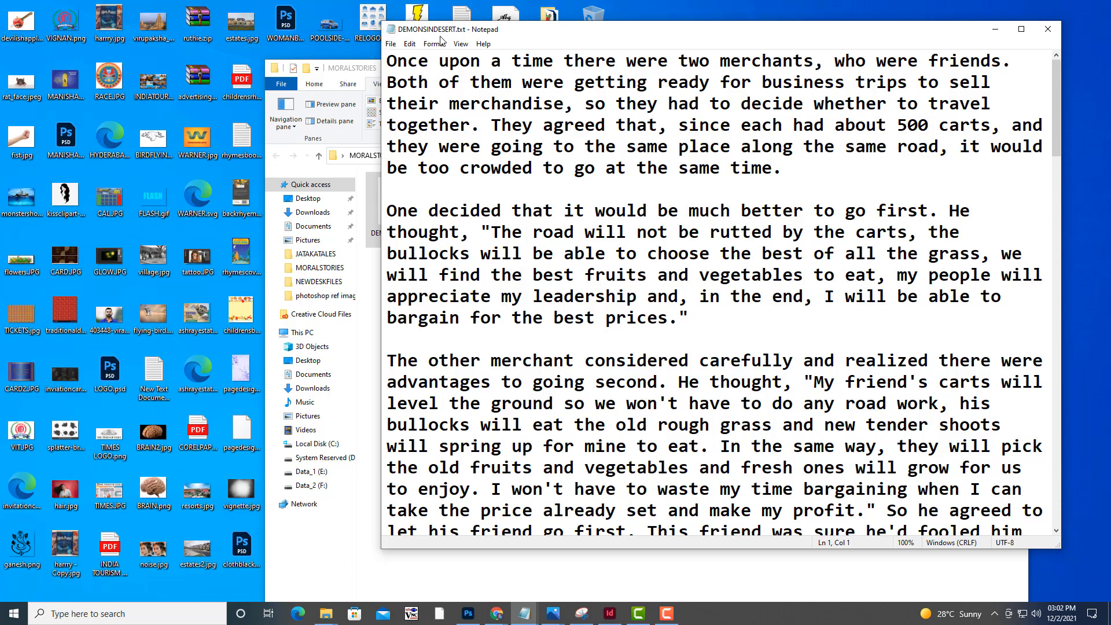
left_click(1047, 29)
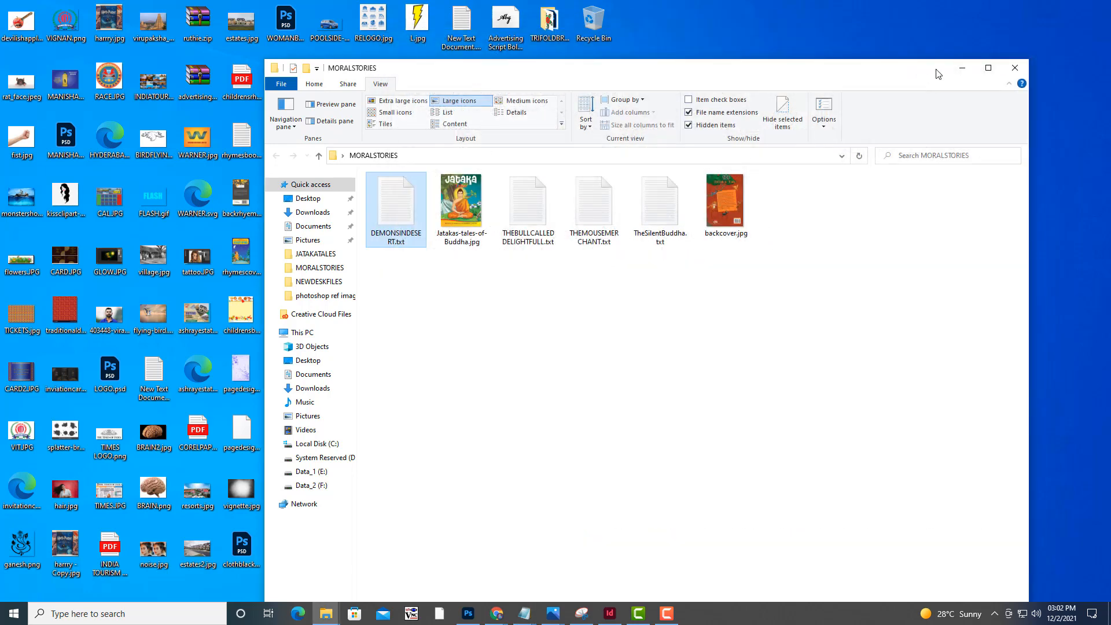
left_click(962, 68)
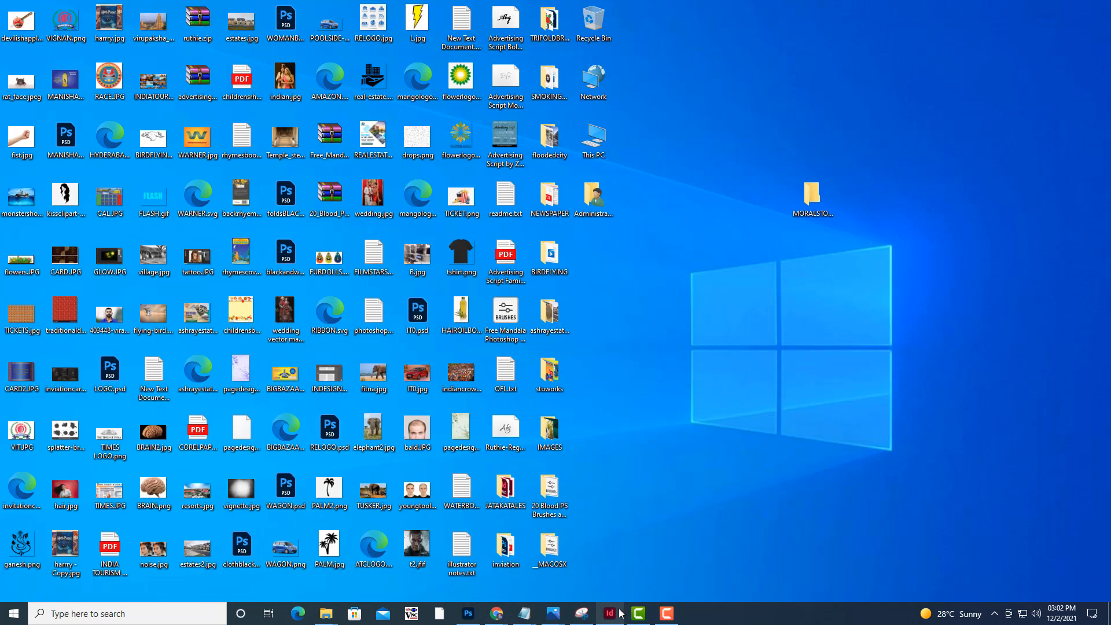
left_click(617, 614)
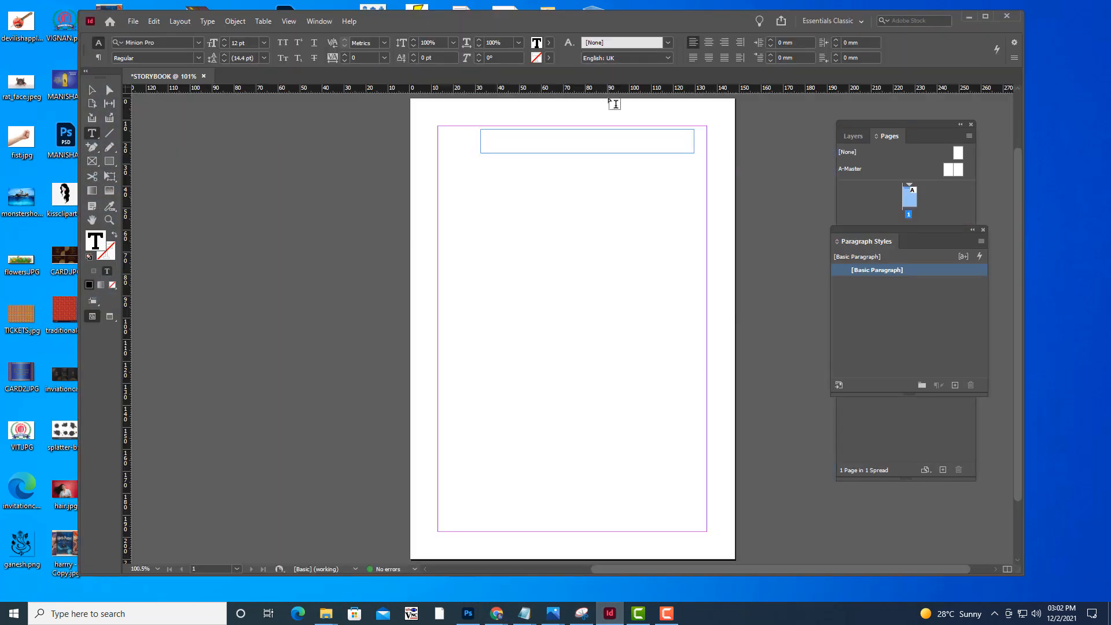
Enter the chapter title "Demons In Desert" in the text frame
type("Demons In Desert")
Set the font of the whole chapter title to Times New Roman Bold
left_click_drag(557, 132, 448, 130)
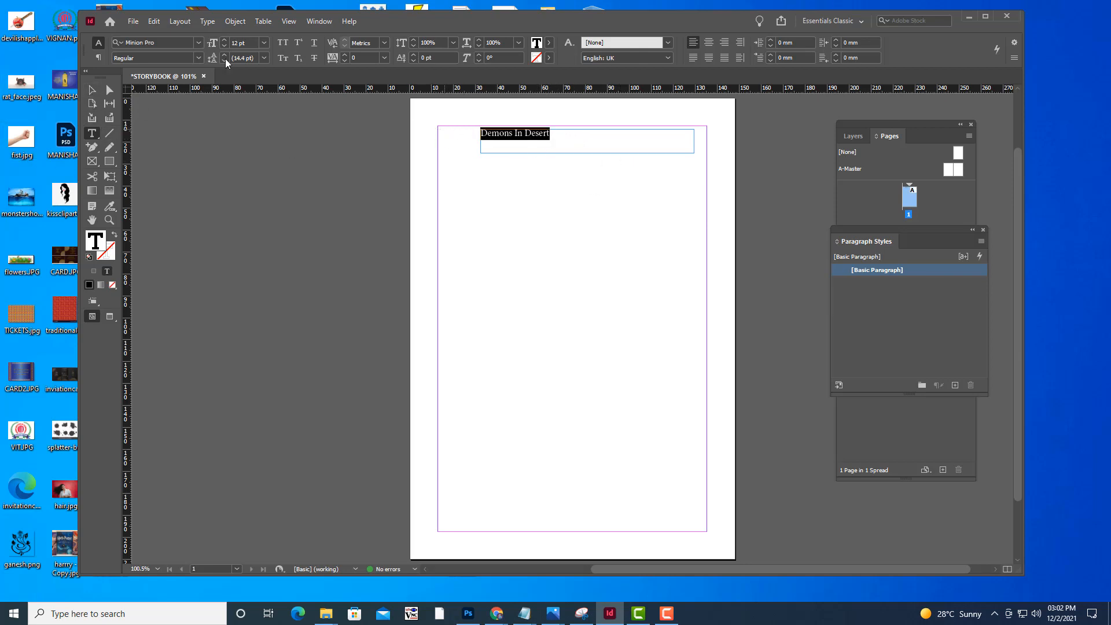
left_click(166, 41)
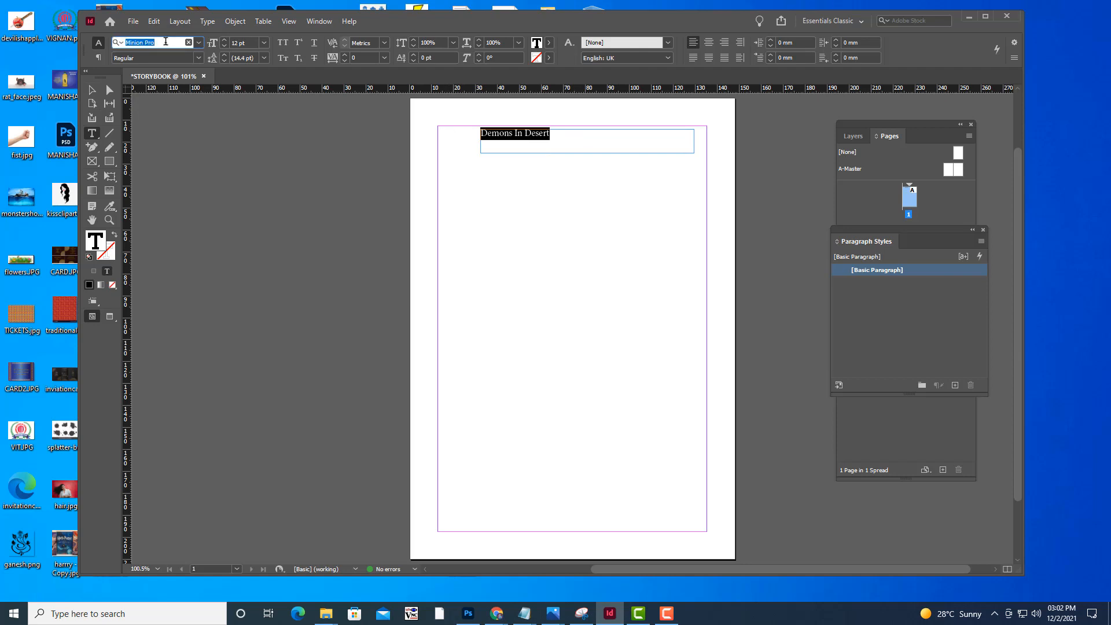
type("tim")
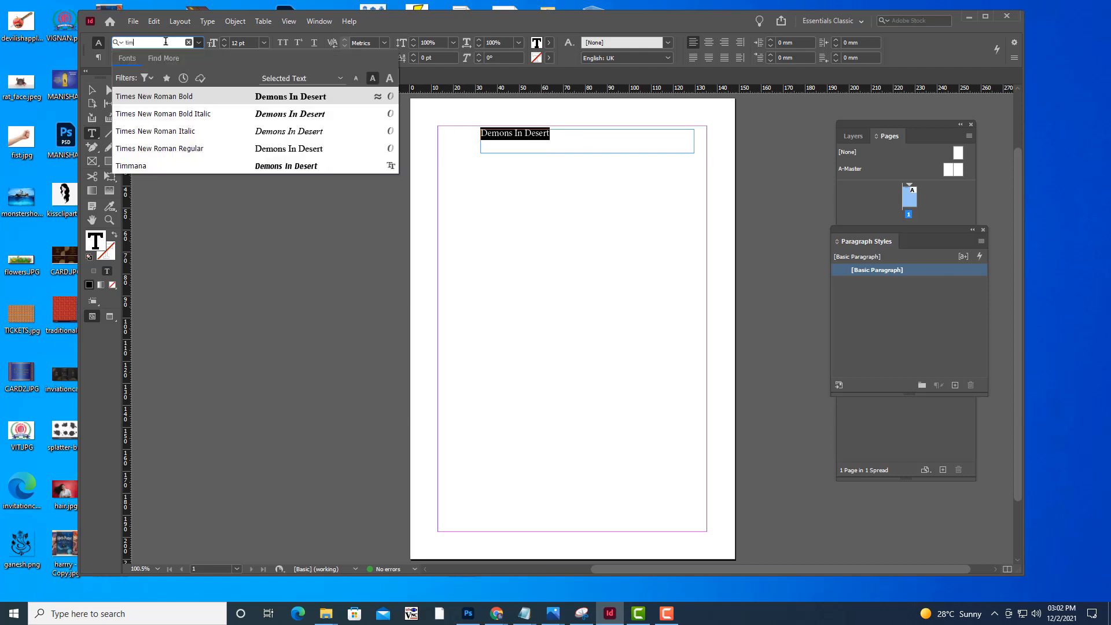
left_click(167, 98)
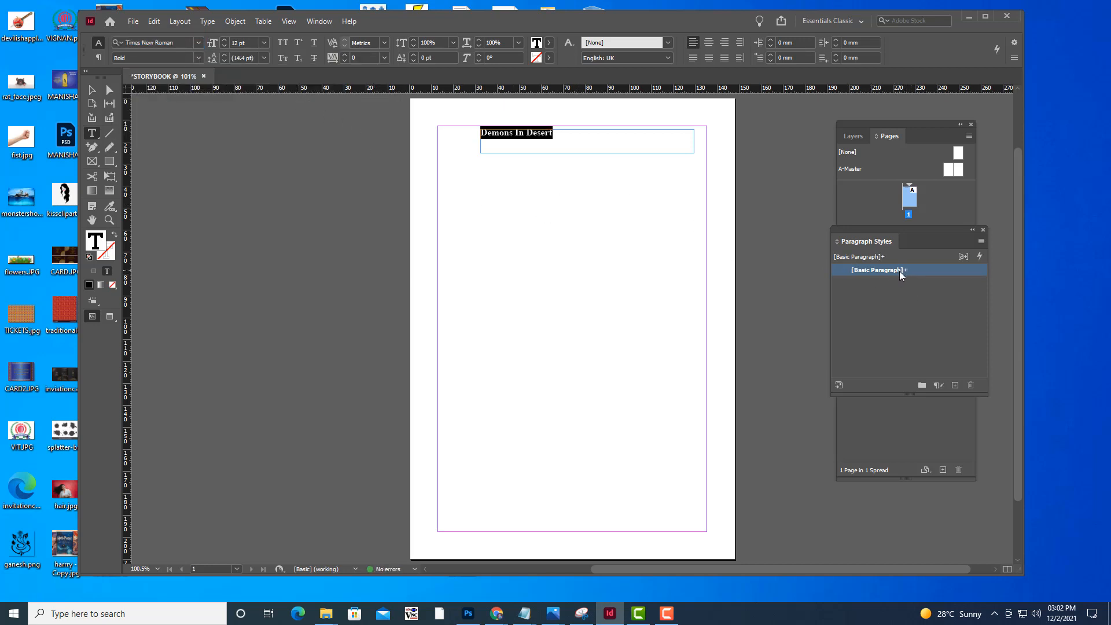
Create a new paragraph style from the formatted title and apply it to the title
mouse_move(906, 276)
left_click(954, 386)
left_click(908, 282)
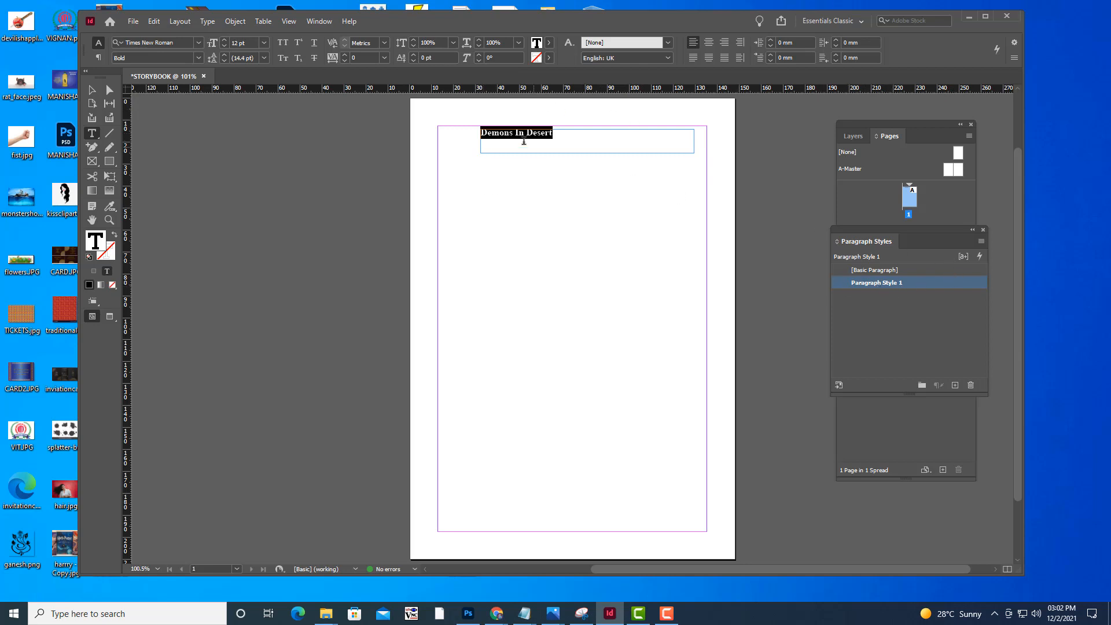
Open the new paragraph style's options and rename the style as chaptertitle
double_click(916, 282)
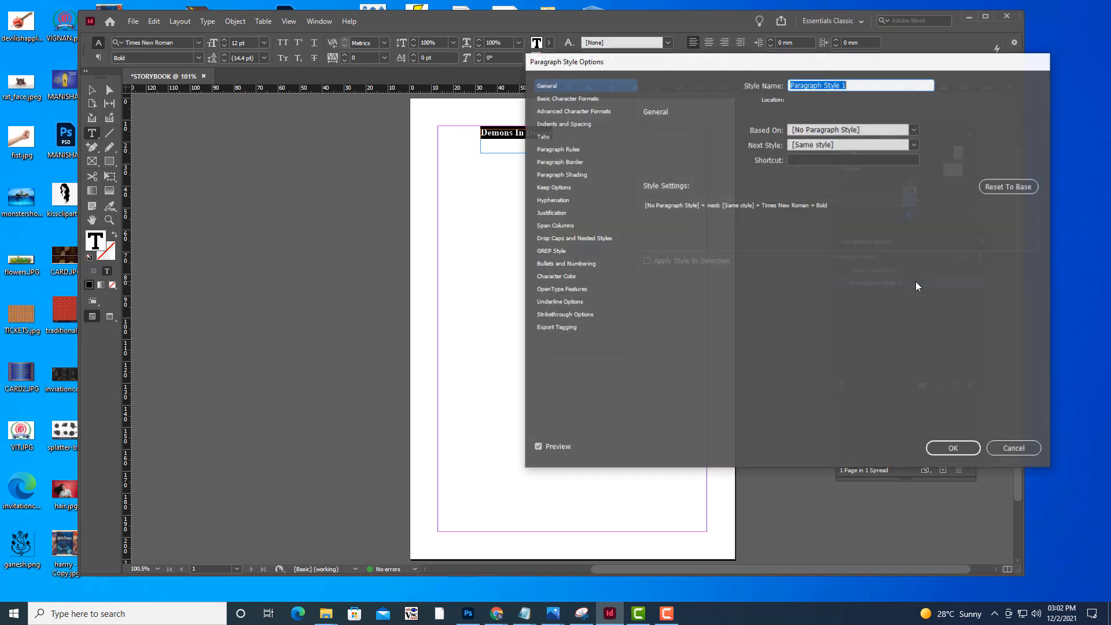
left_click_drag(584, 60, 606, 221)
left_click_drag(830, 217, 817, 224)
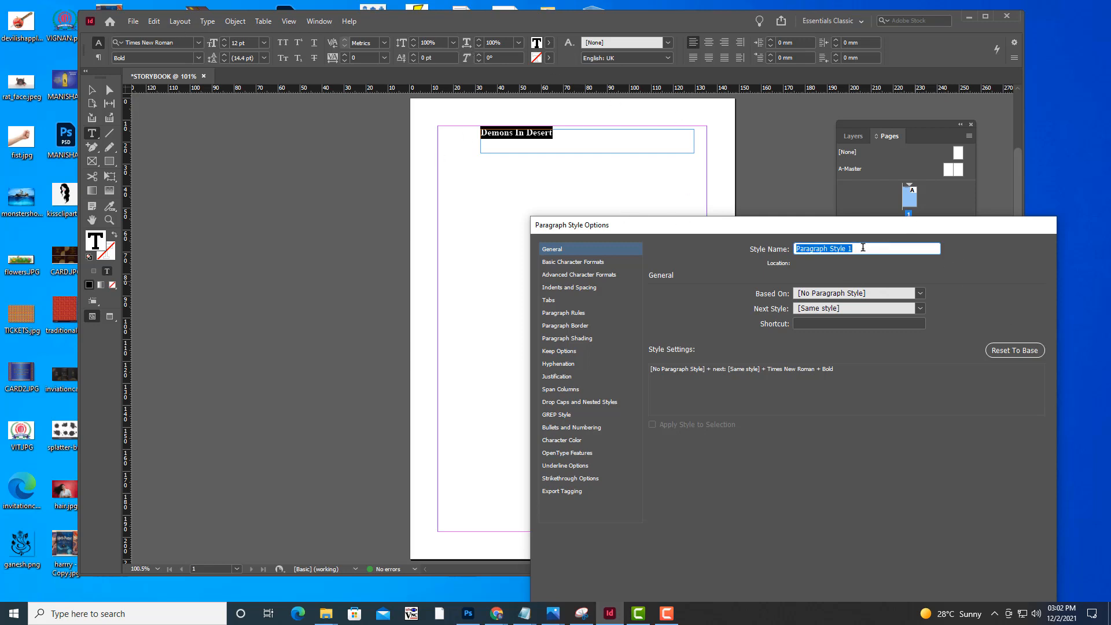
left_click_drag(884, 228, 402, 145)
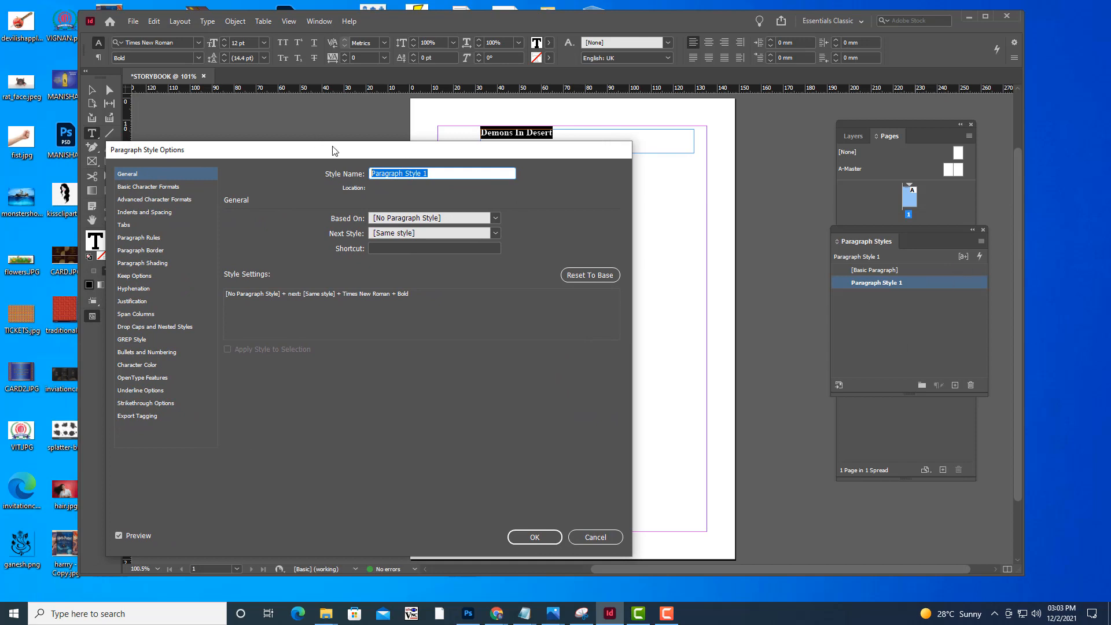
left_click_drag(332, 148, 734, 195)
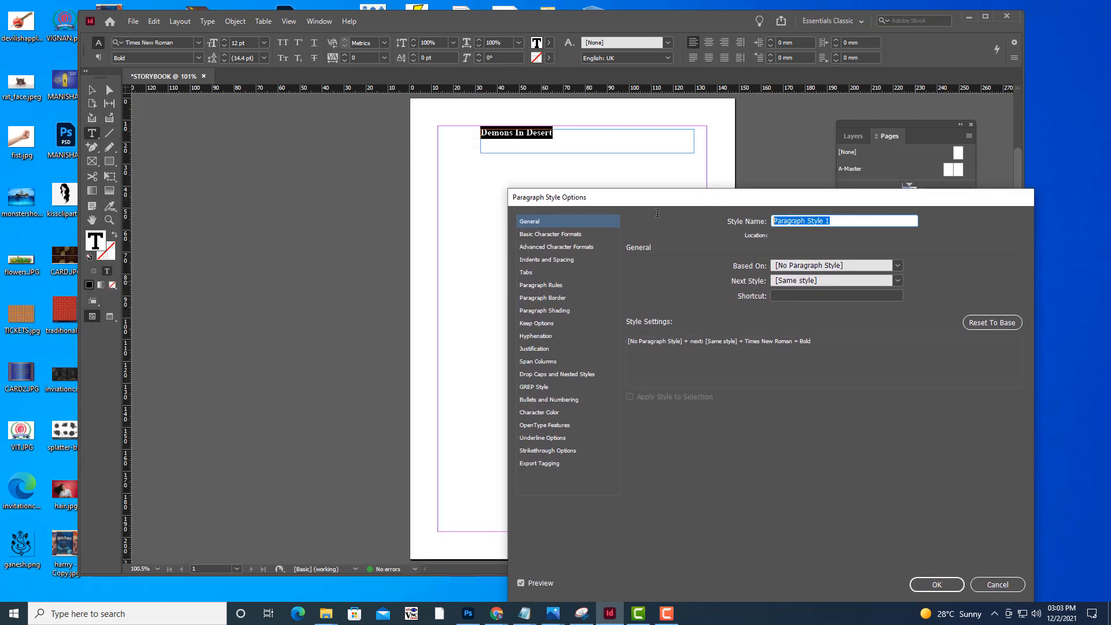
type("chaptertitle")
Set the font size in the chaptertitle style's basic character formats to 22 pt
left_click_drag(643, 197, 772, 155)
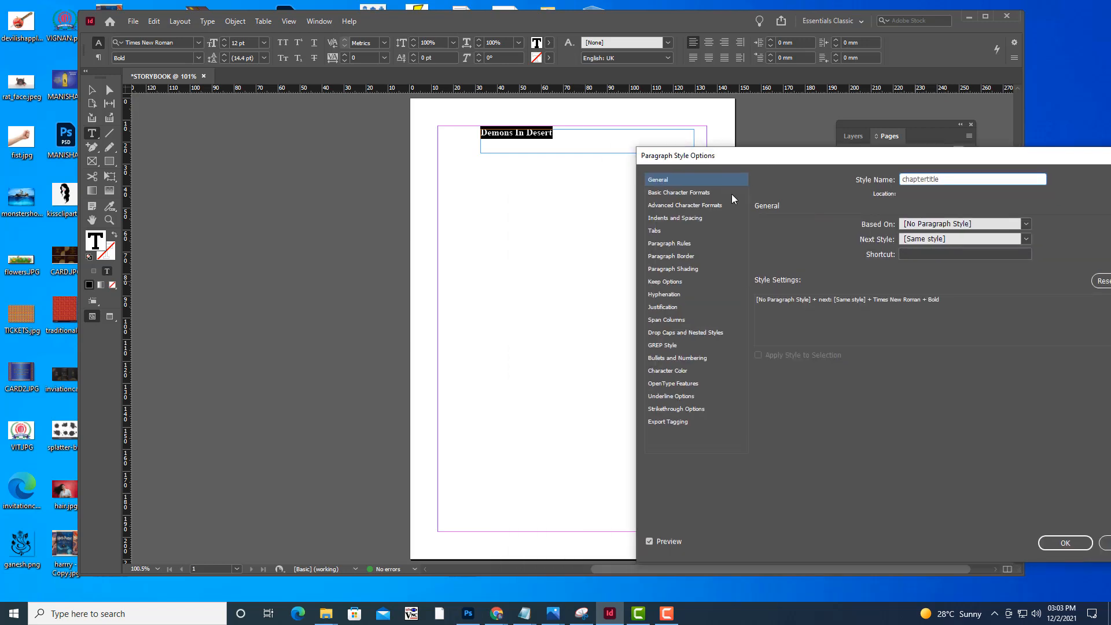
left_click(683, 197)
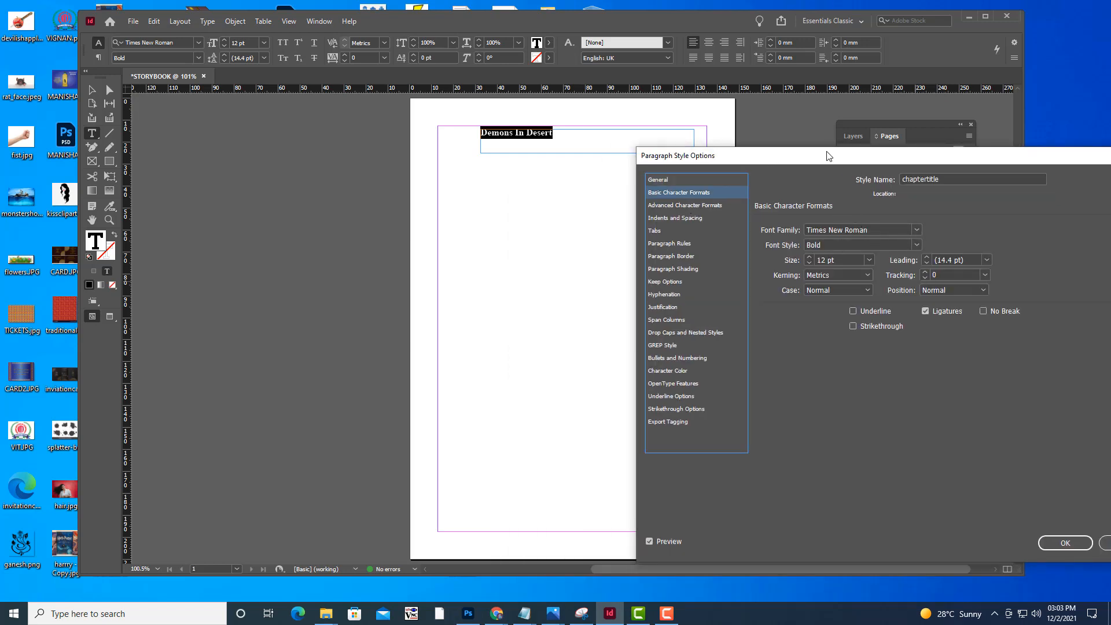
left_click_drag(831, 155, 847, 143)
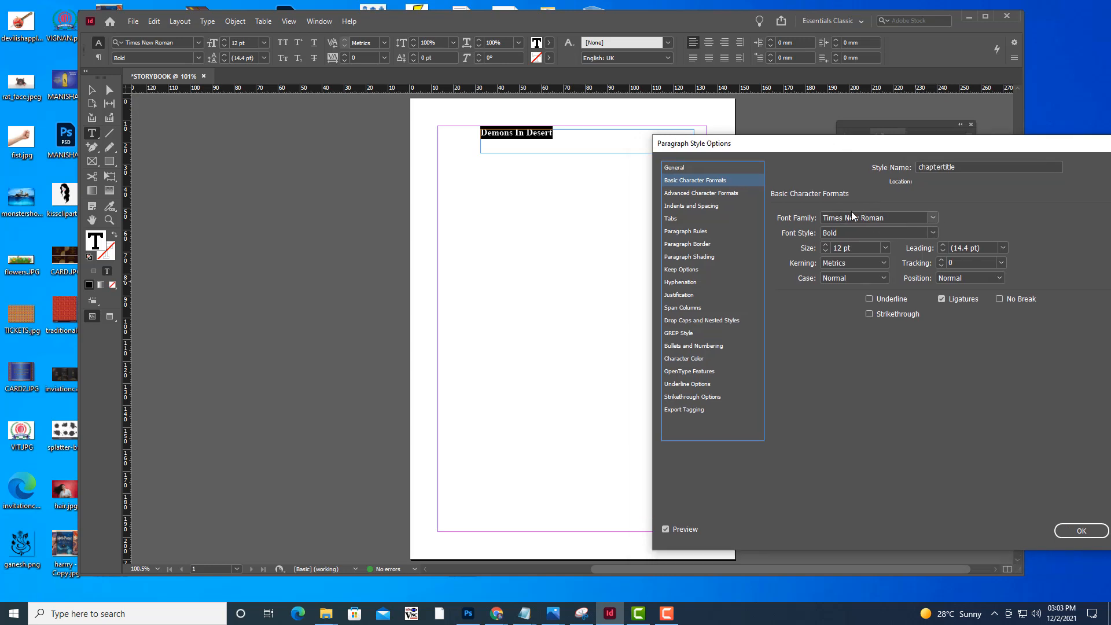
left_click(837, 253)
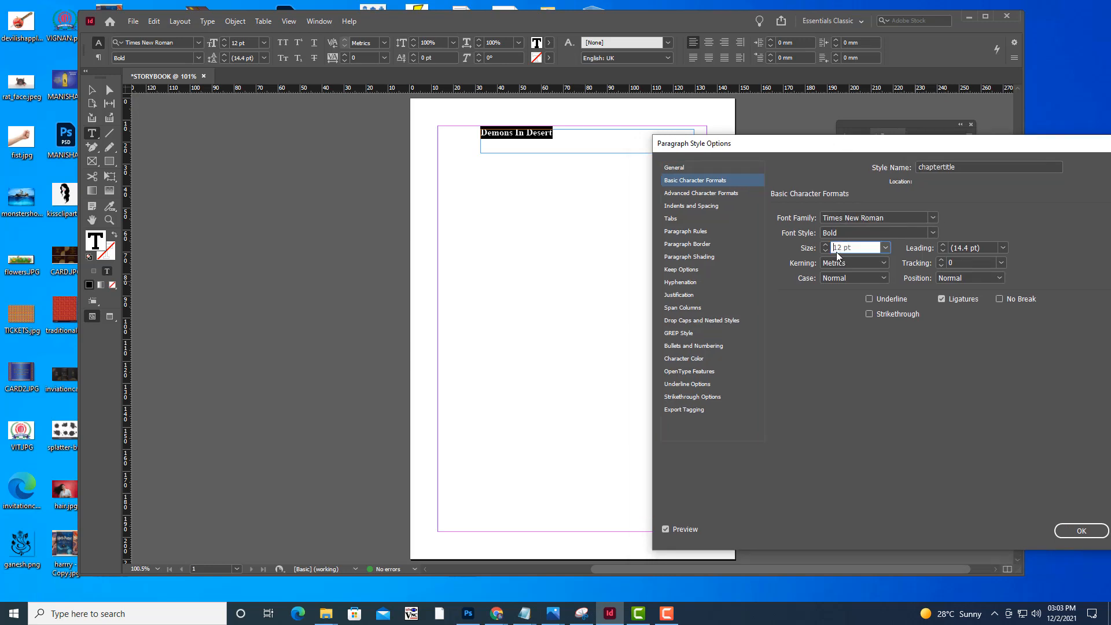
key("Up")
key("Up")
key("Up")
key("Up")
key("Up")
key("Up")
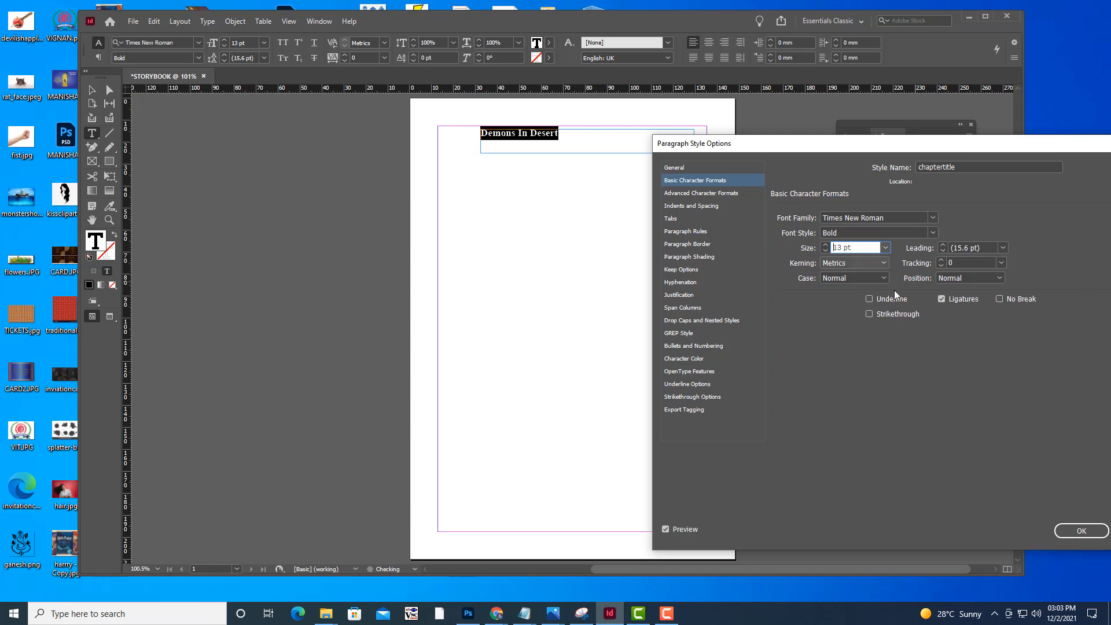
key("Up")
key("Up")
key("Up")
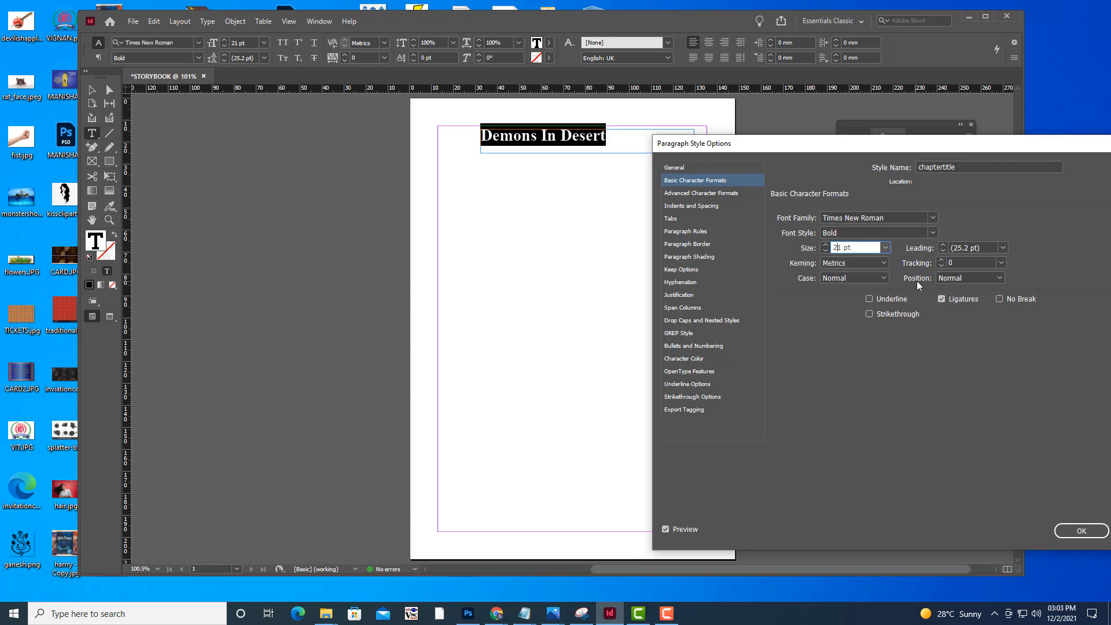
key("Up")
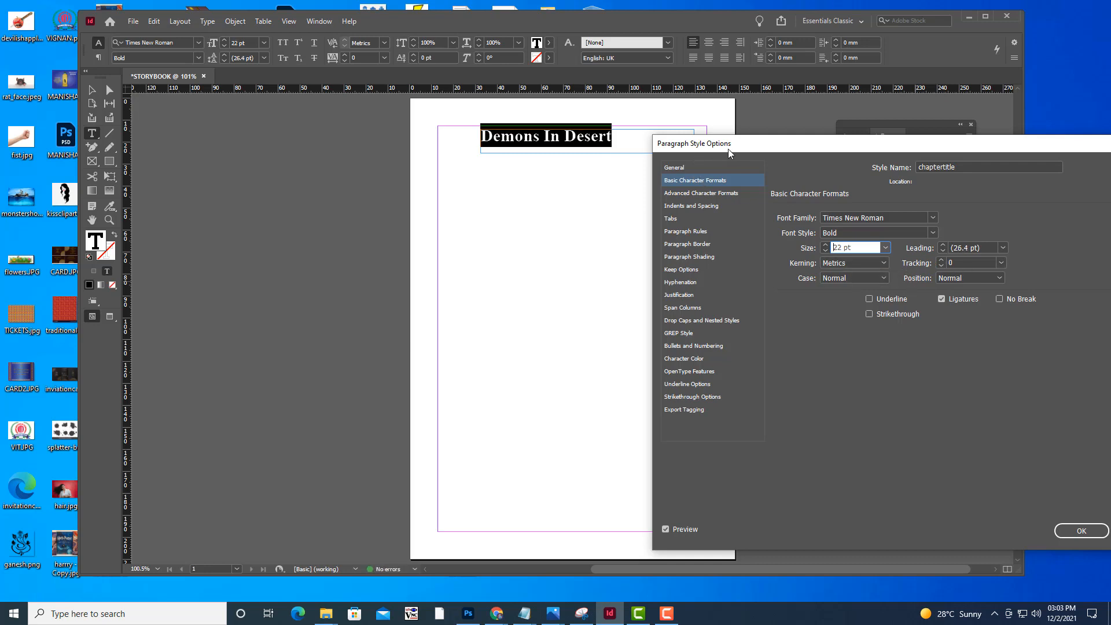
Set the paragraph alignment of the chaptertitle style to Center, keeping the title on the page in view
left_click_drag(728, 148, 747, 172)
left_click(732, 231)
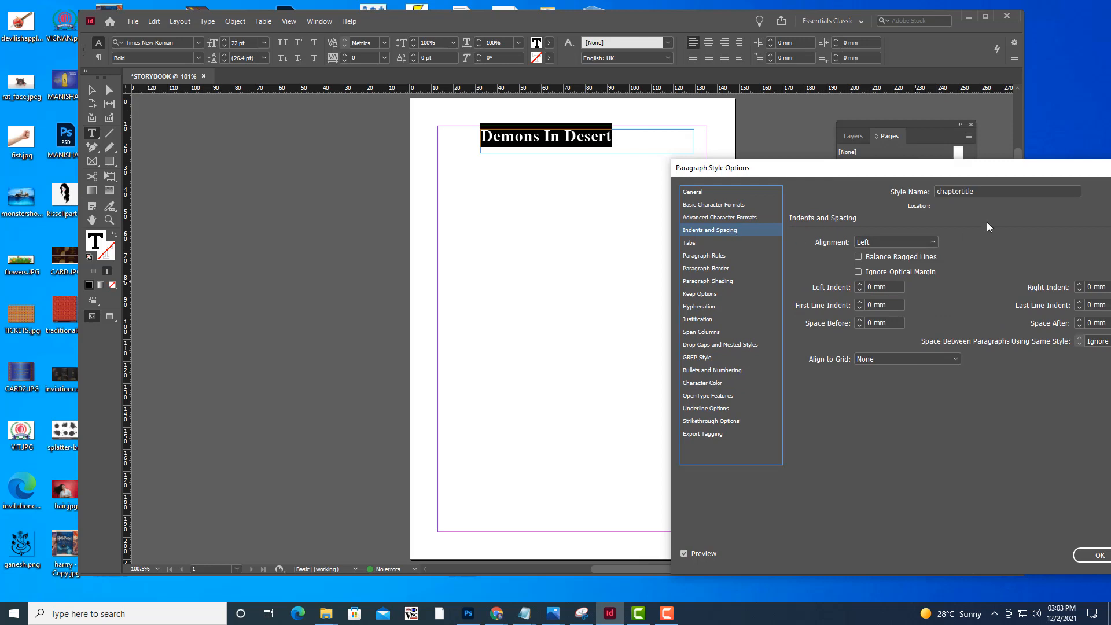
left_click(881, 241)
left_click(886, 269)
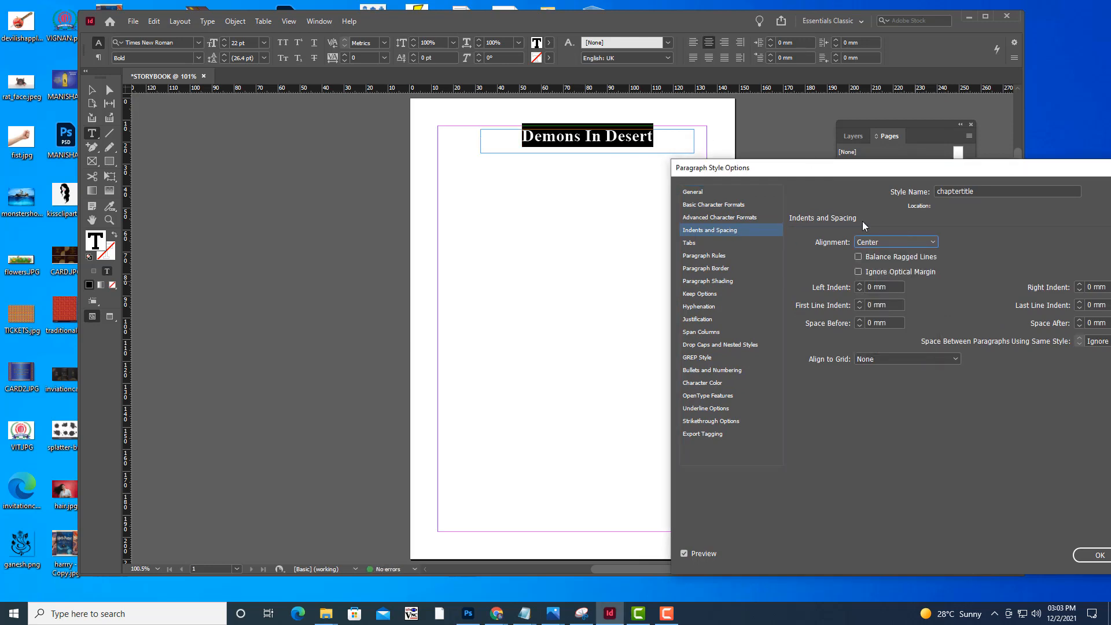
left_click_drag(868, 181, 781, 173)
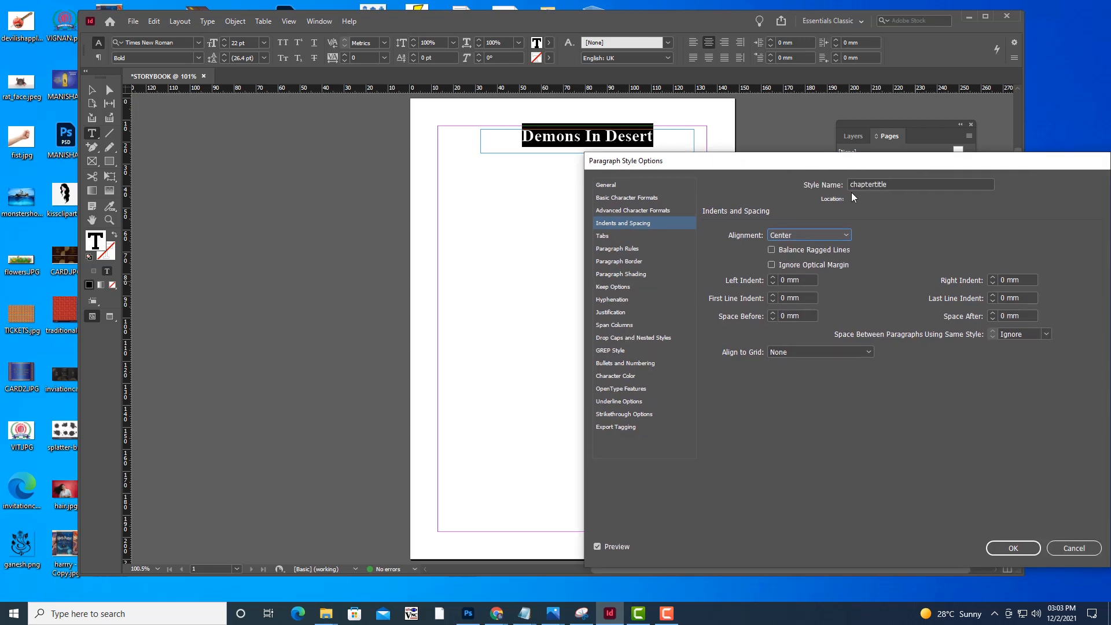
Capitalize the first letter of the style's name so that it reads Chaptertitle
left_click_drag(854, 183, 844, 184)
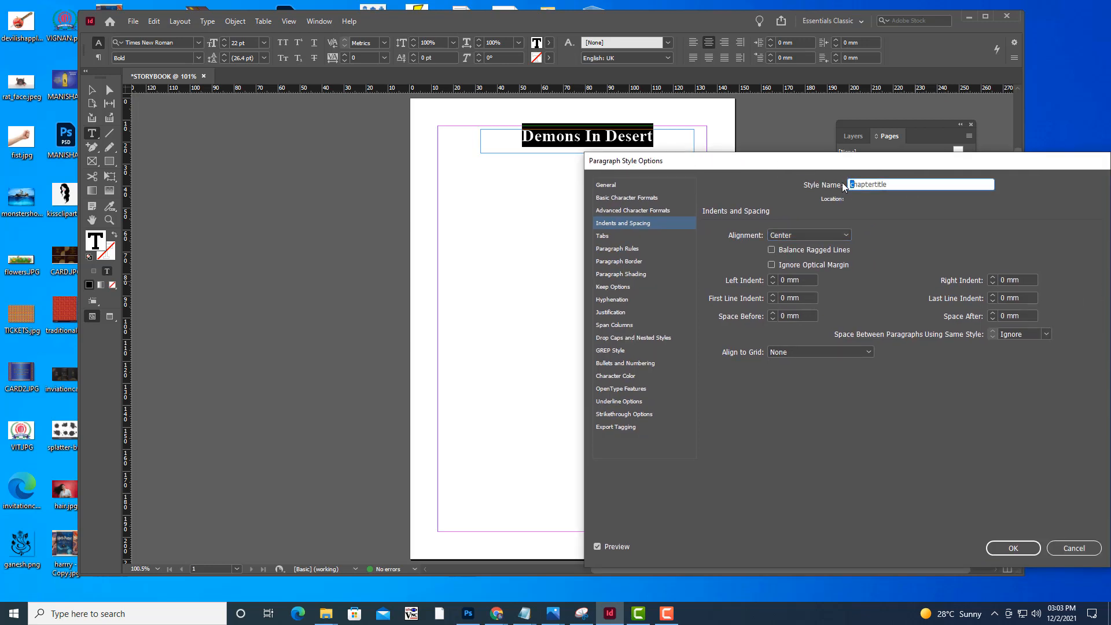
type("C")
left_click_drag(825, 164, 809, 132)
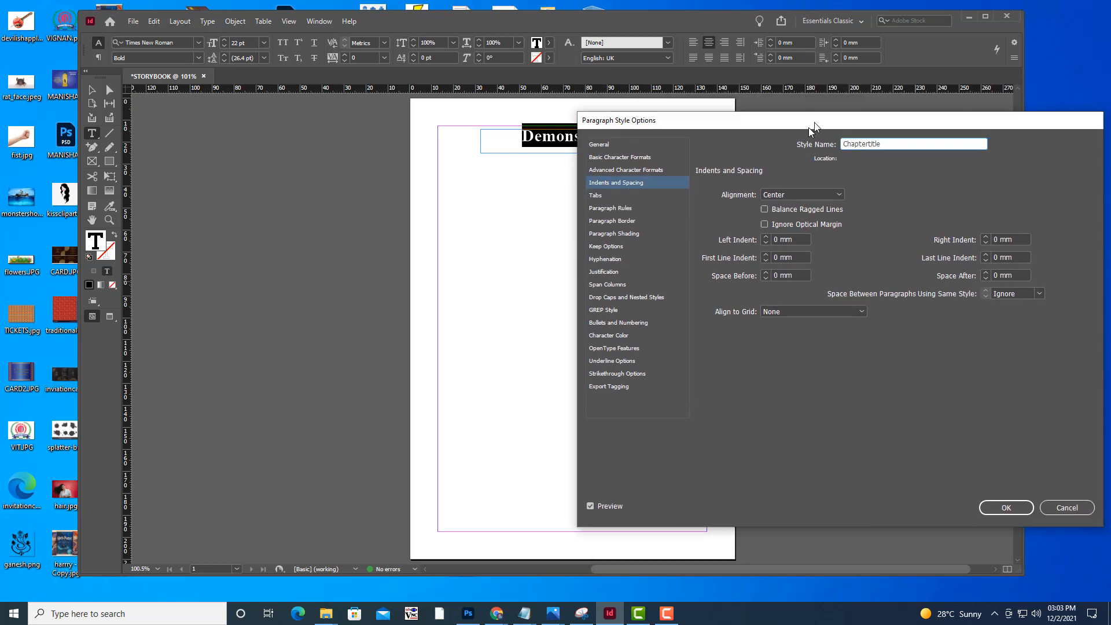
left_click_drag(662, 128, 683, 129)
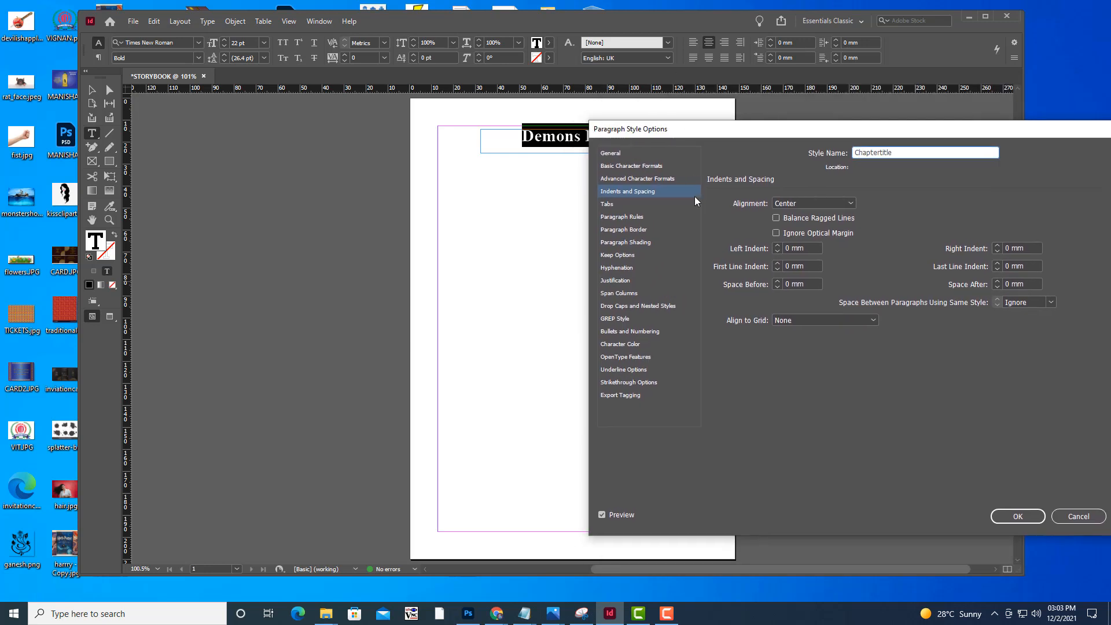
Set the Chaptertitle style's character color to the red swatch C=15 M=100 Y=100 K=0 and save the style
left_click(634, 348)
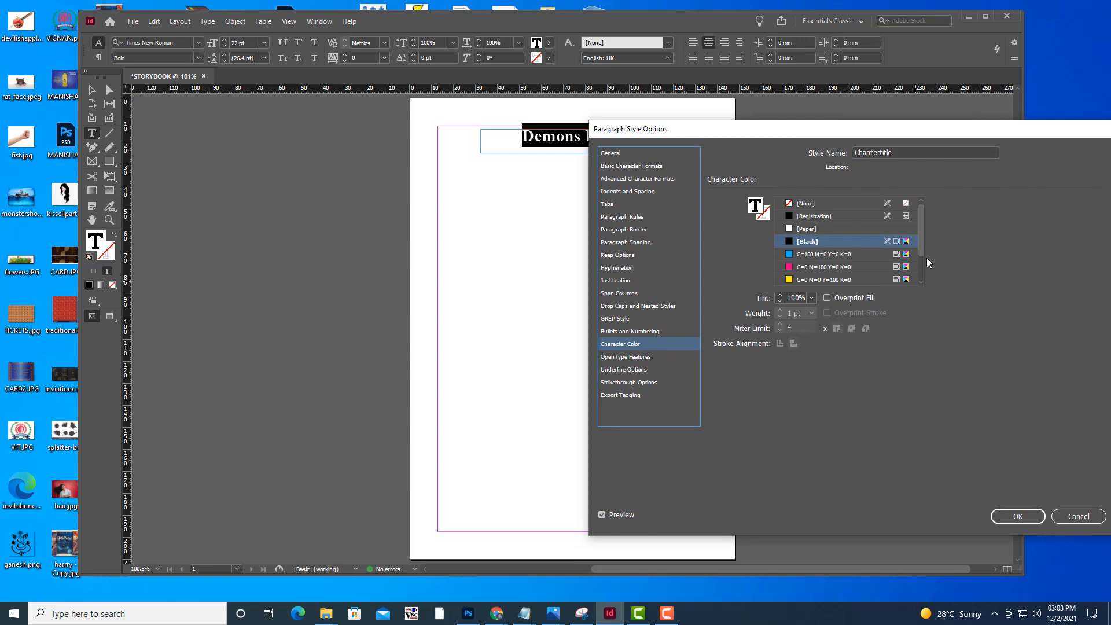
scroll(922, 246, "down", 1)
left_click(786, 254)
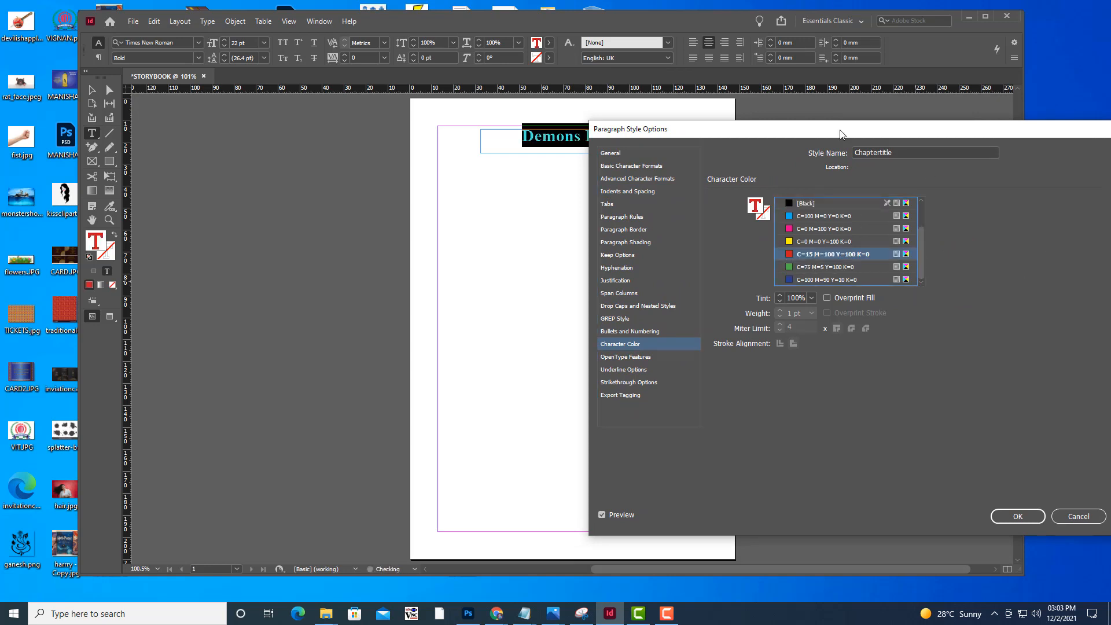
left_click_drag(793, 127, 739, 122)
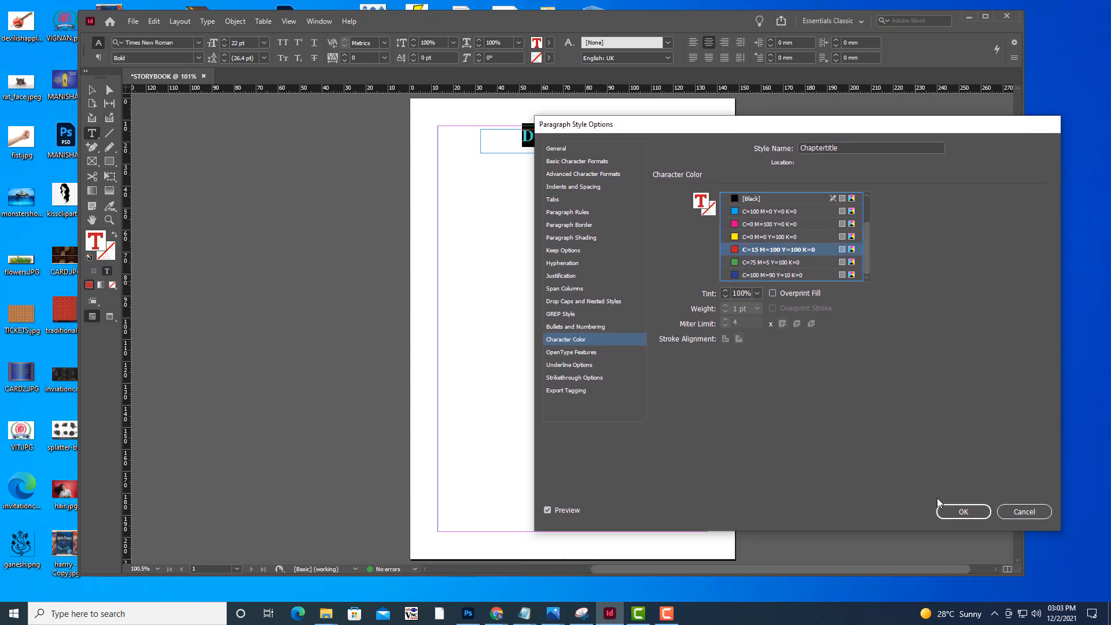
left_click(972, 513)
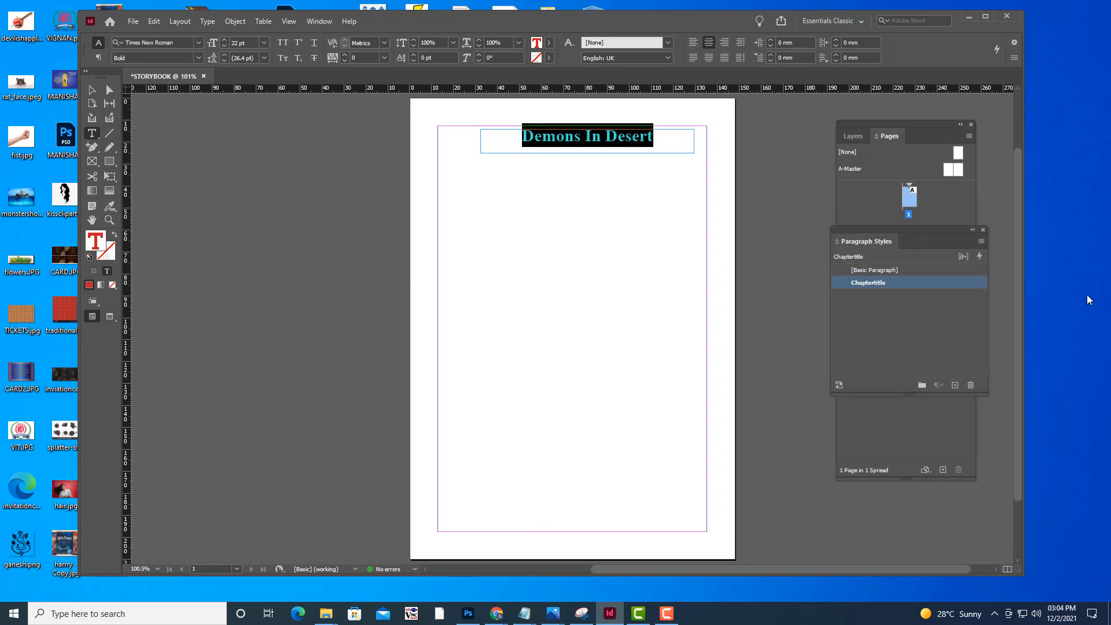
left_click(92, 90)
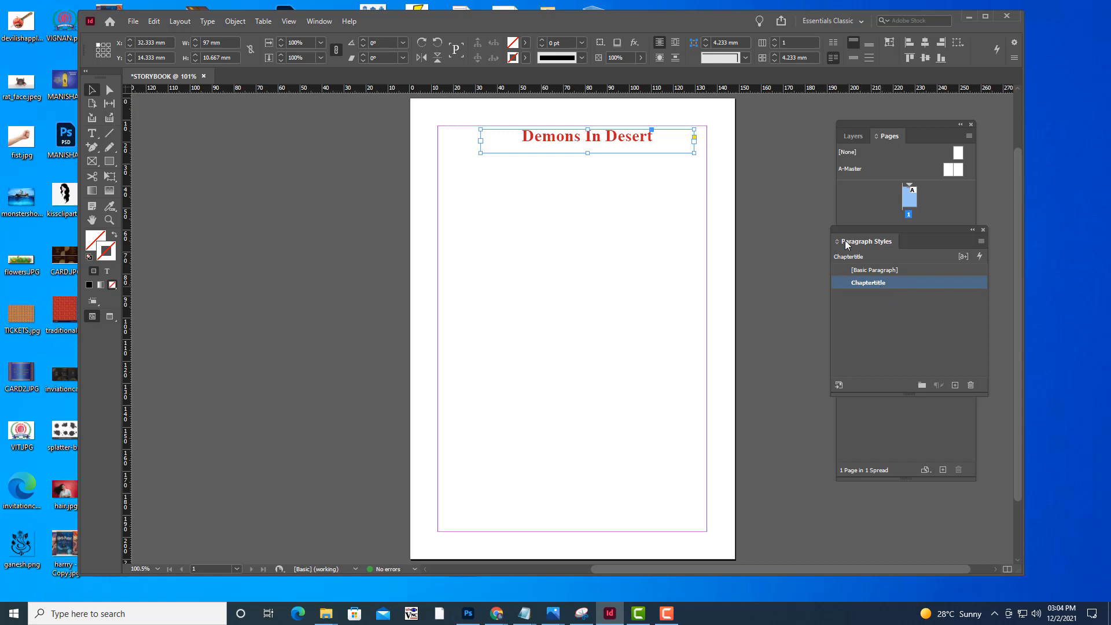
left_click_drag(843, 232, 882, 209)
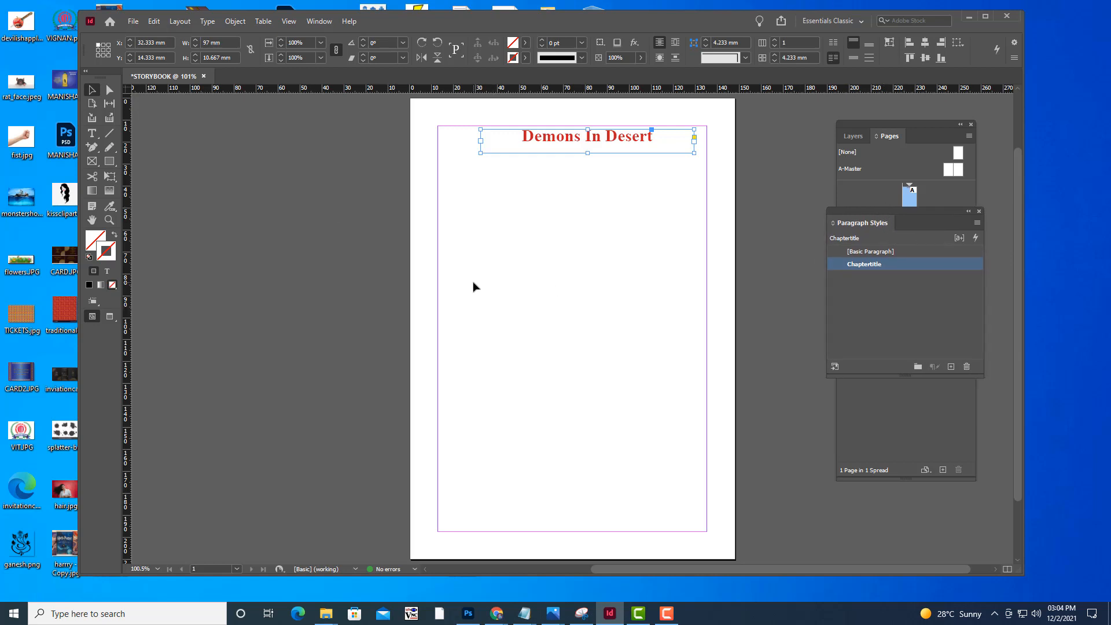
Draw a text frame about 123 × 159 mm between the margins below the title and fill it with placeholder text
left_click(91, 133)
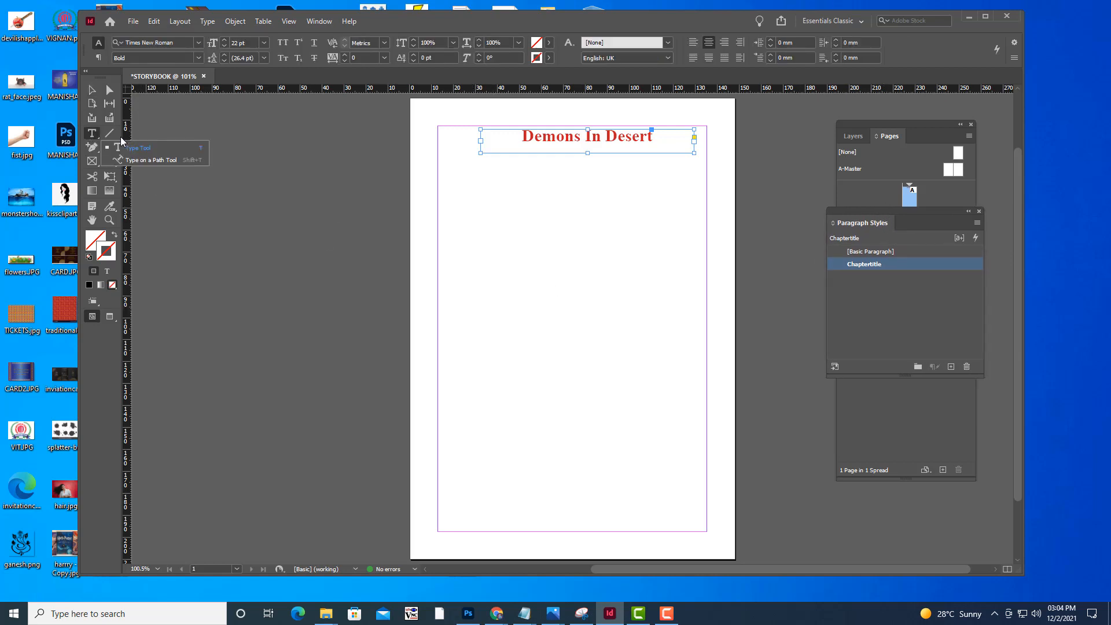
left_click(121, 149)
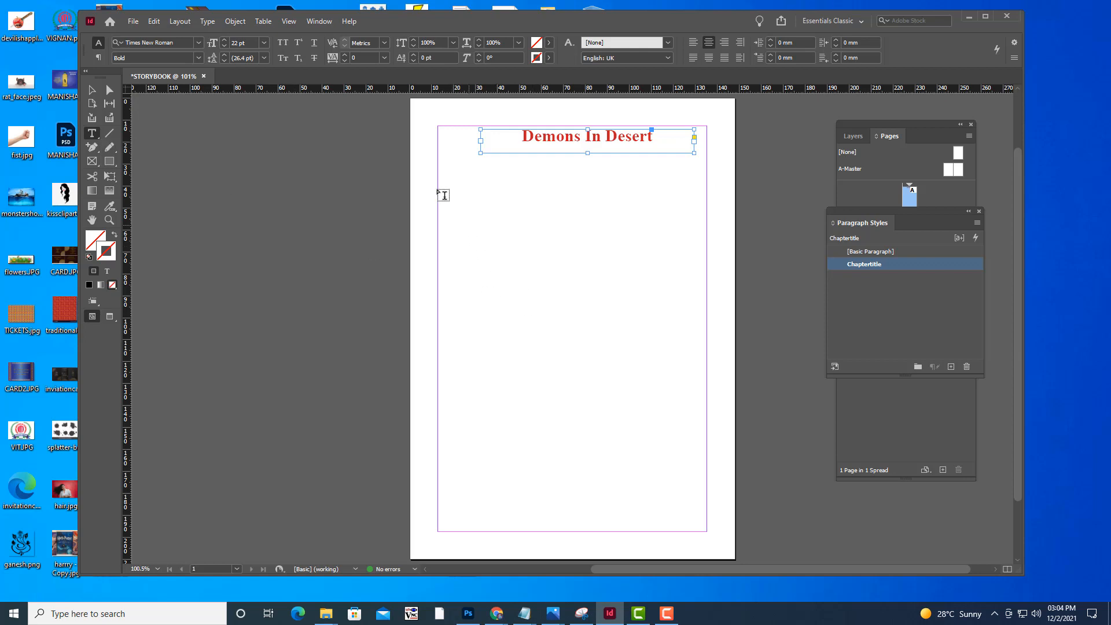
left_click_drag(439, 184, 706, 531)
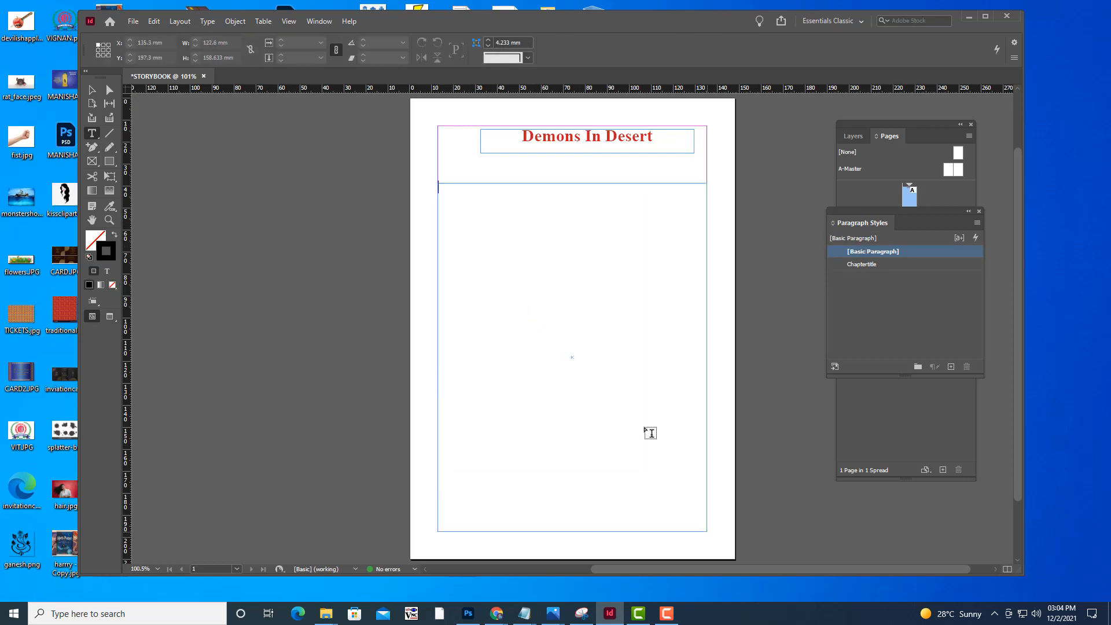
right_click(507, 195)
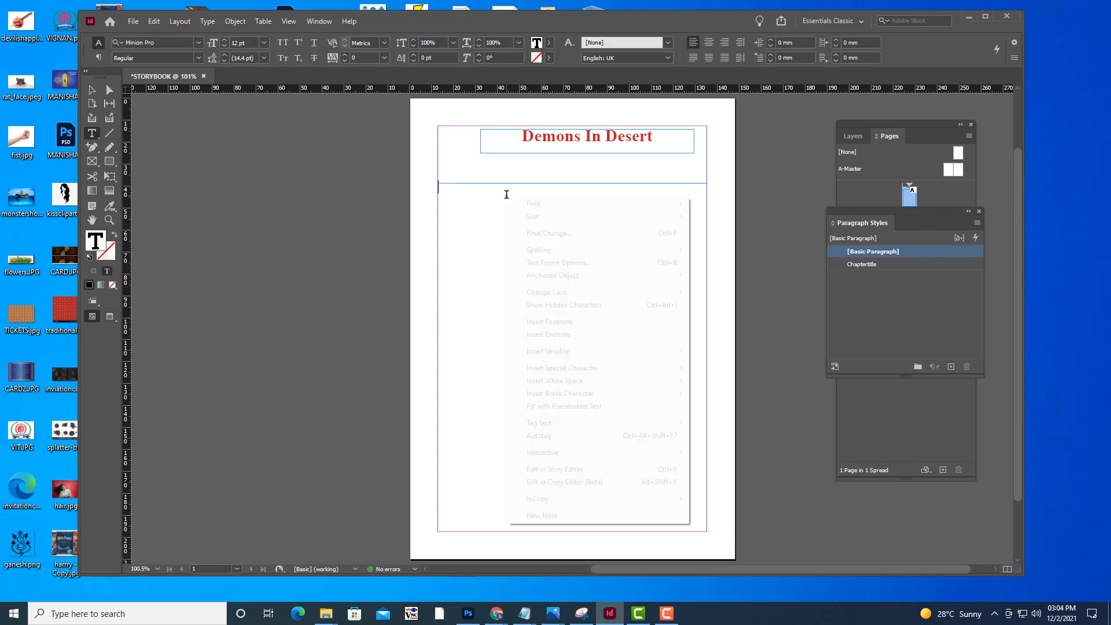
left_click(609, 406)
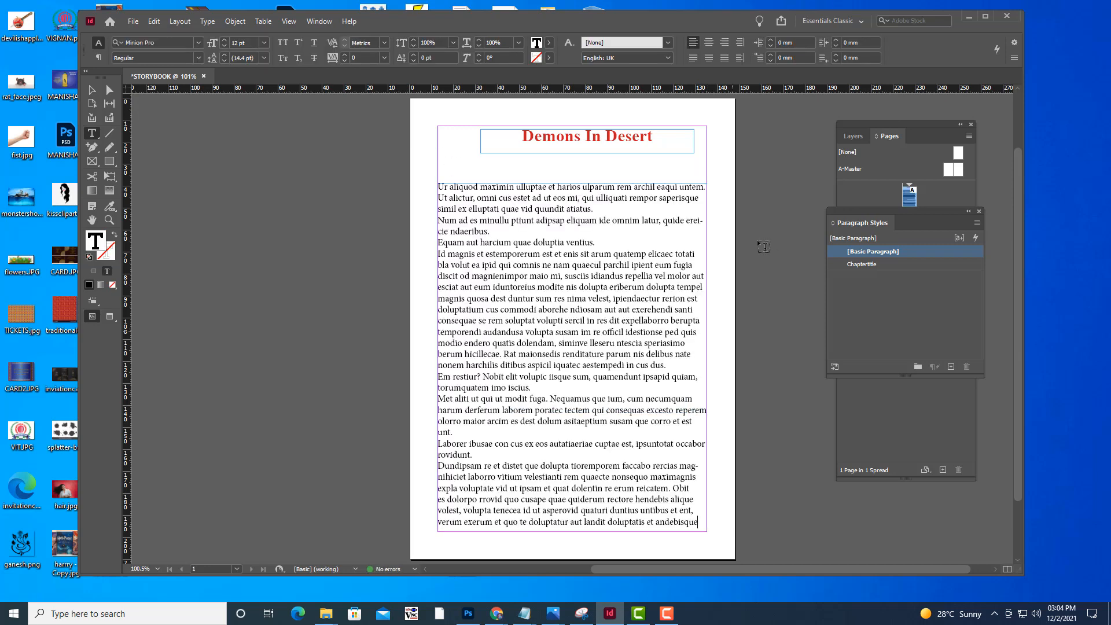
Create a new paragraph style and apply it to the body text frame
left_click(91, 90)
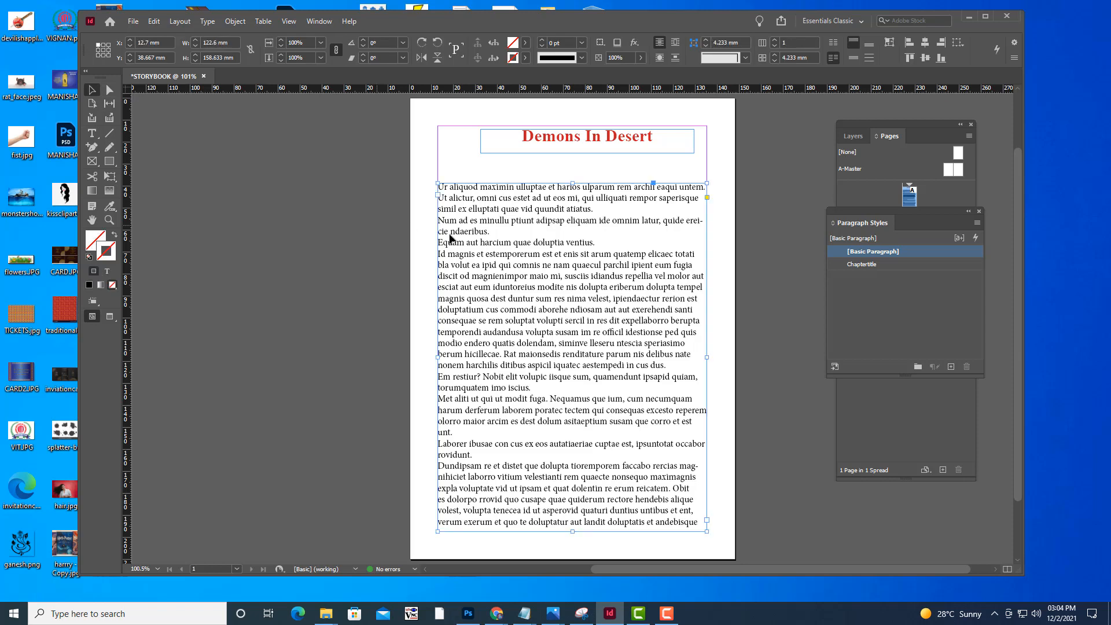
left_click(651, 260)
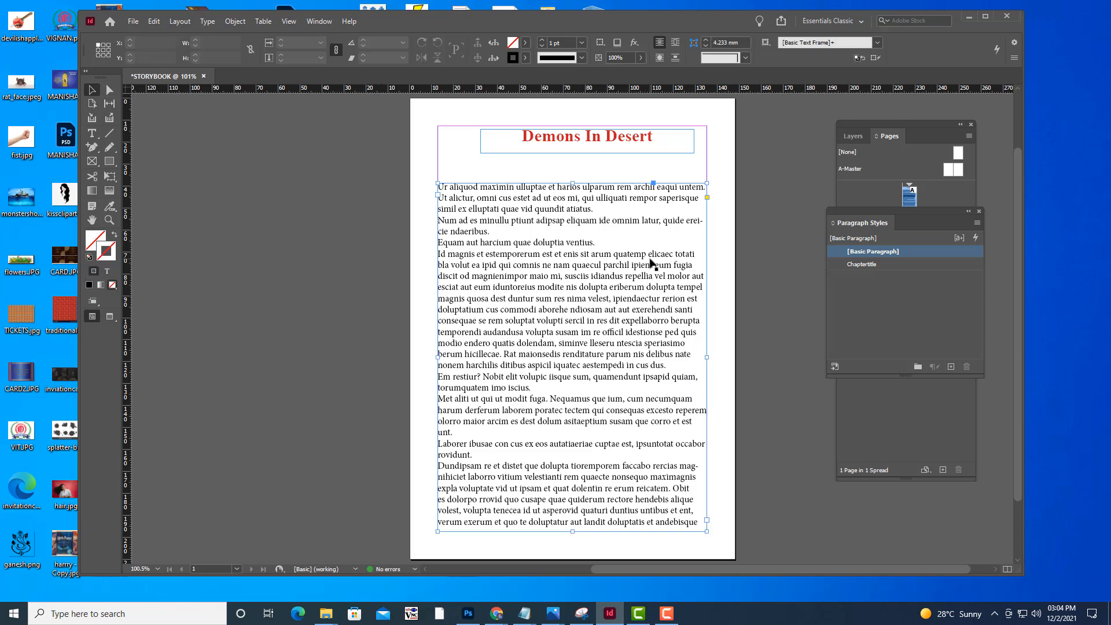
left_click(950, 366)
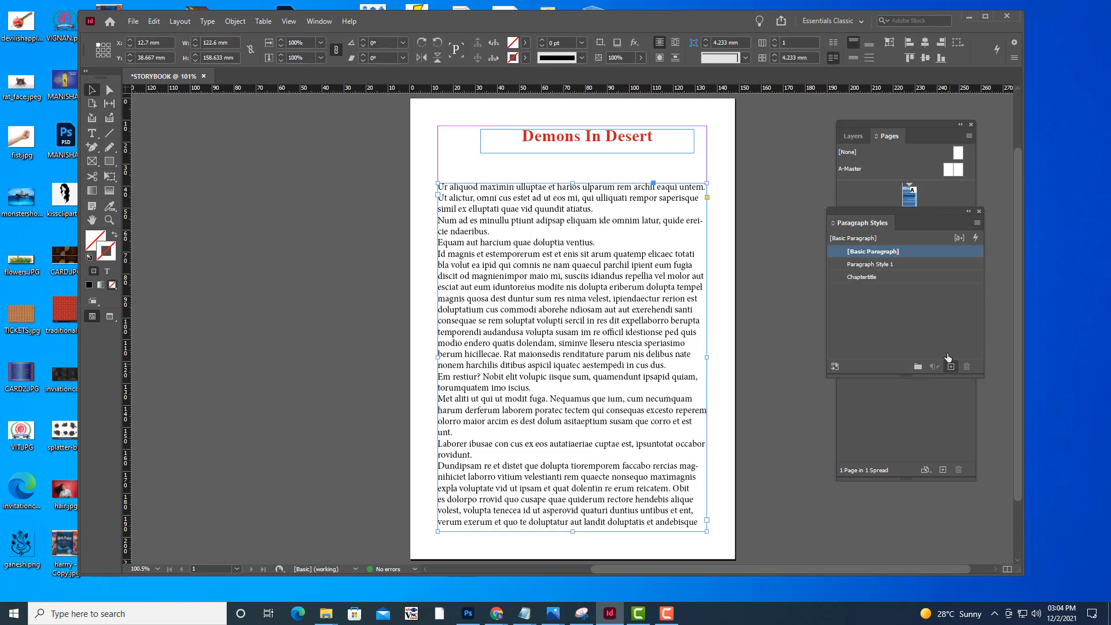
left_click(910, 264)
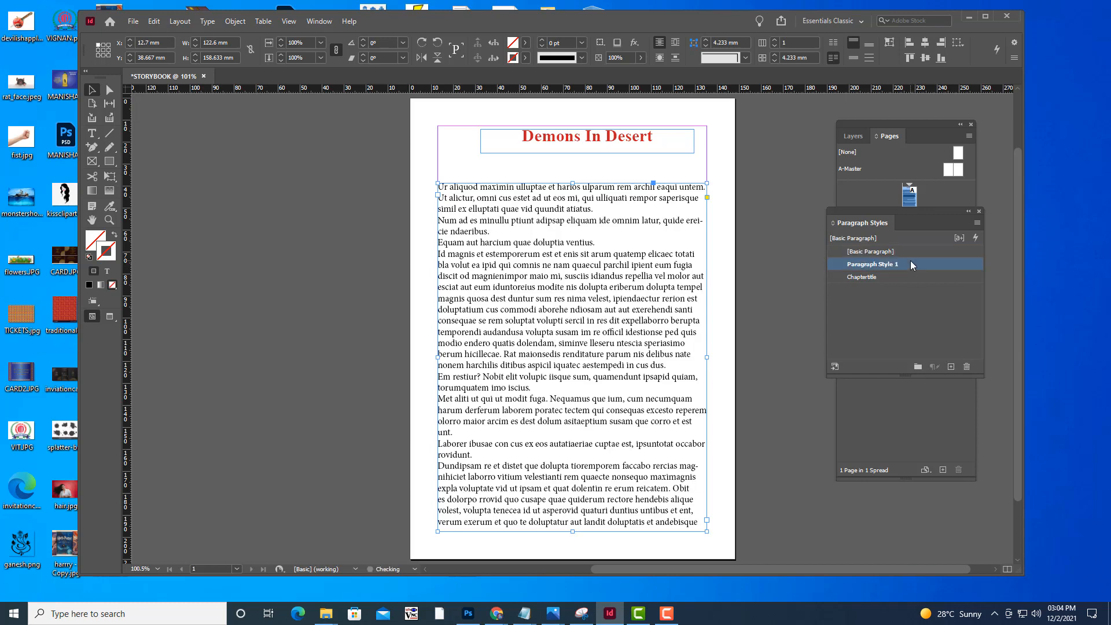
Open the new body style's options and set its font family to Times New Roman
double_click(911, 263)
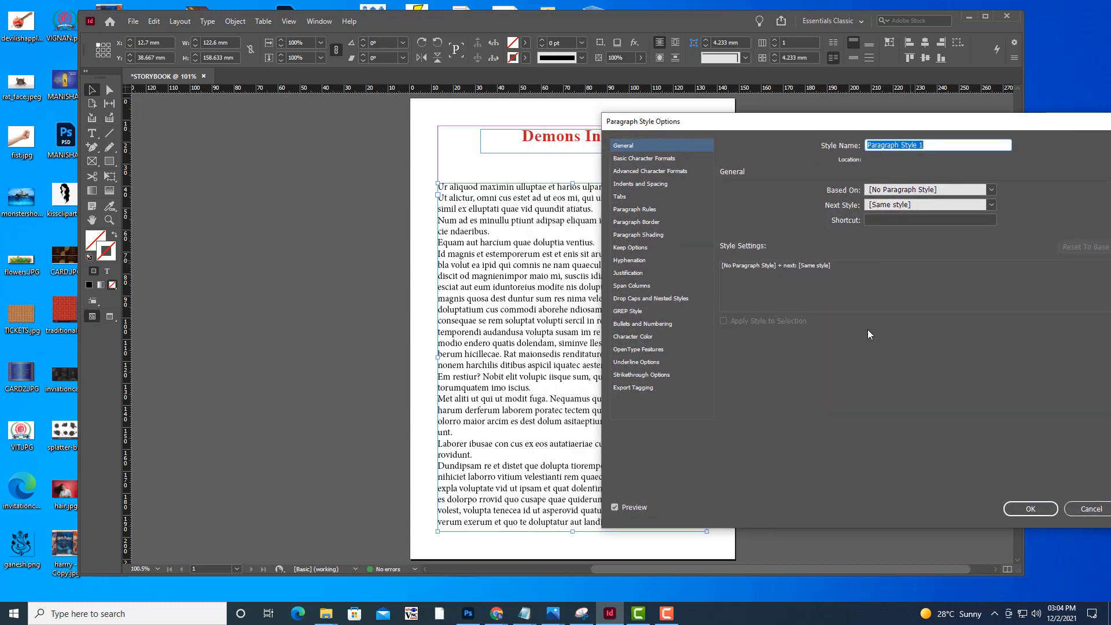
left_click(637, 159)
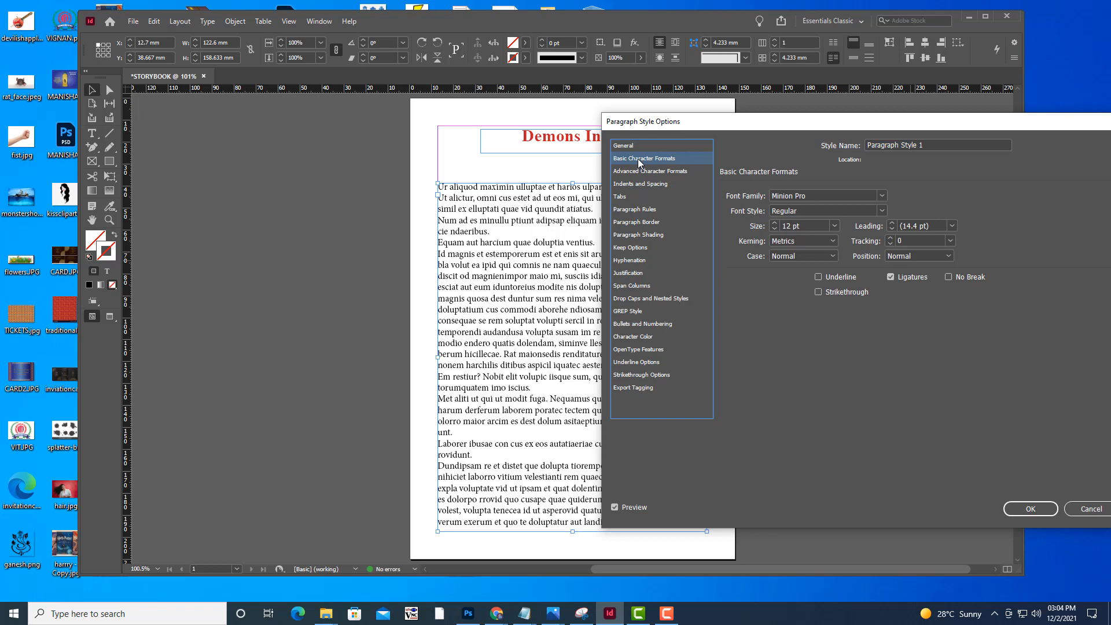
left_click(852, 192)
left_click_drag(814, 195, 565, 176)
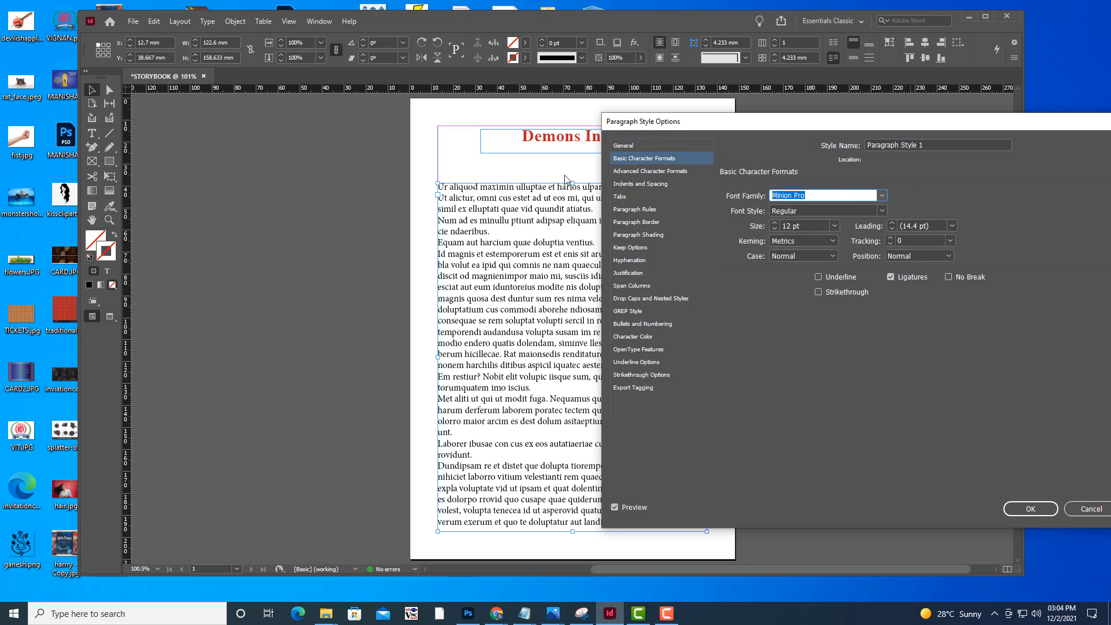
type("Times New Roman")
Set the body style's font size to 15 pt, trying sizes up to 17 pt
left_click(793, 227)
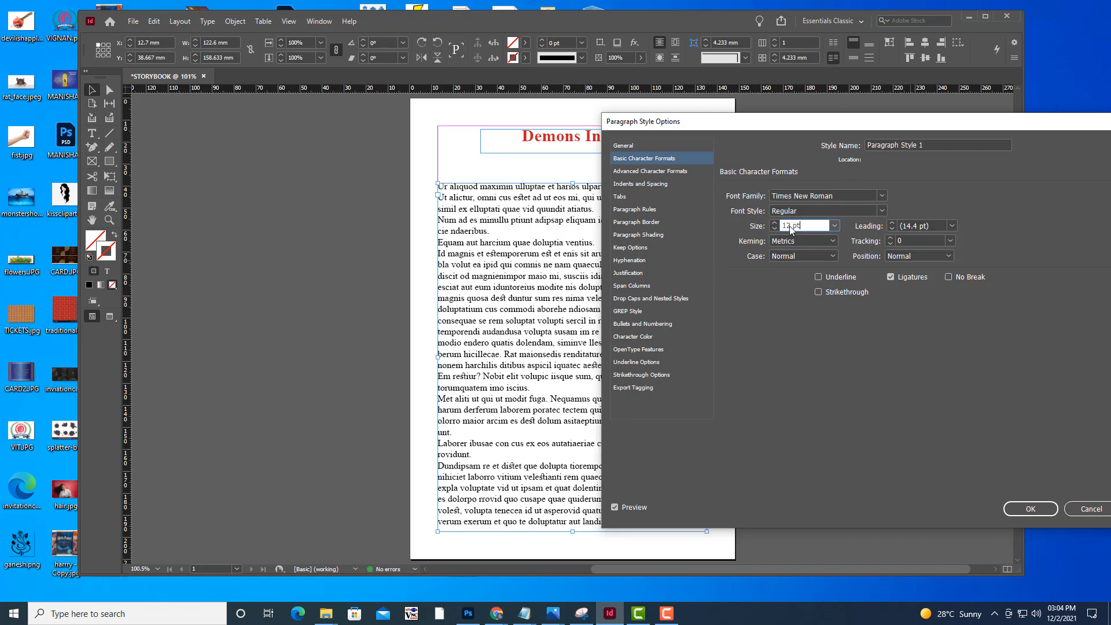
left_click(790, 231)
key("Up")
key("Up")
key("Up")
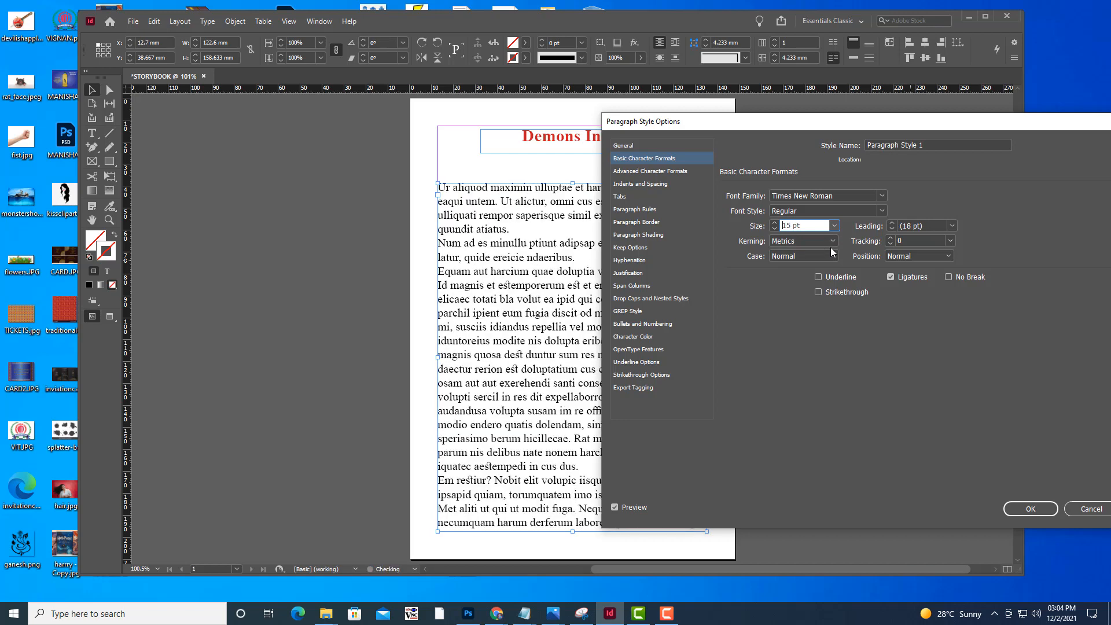
key("Up")
key("Up")
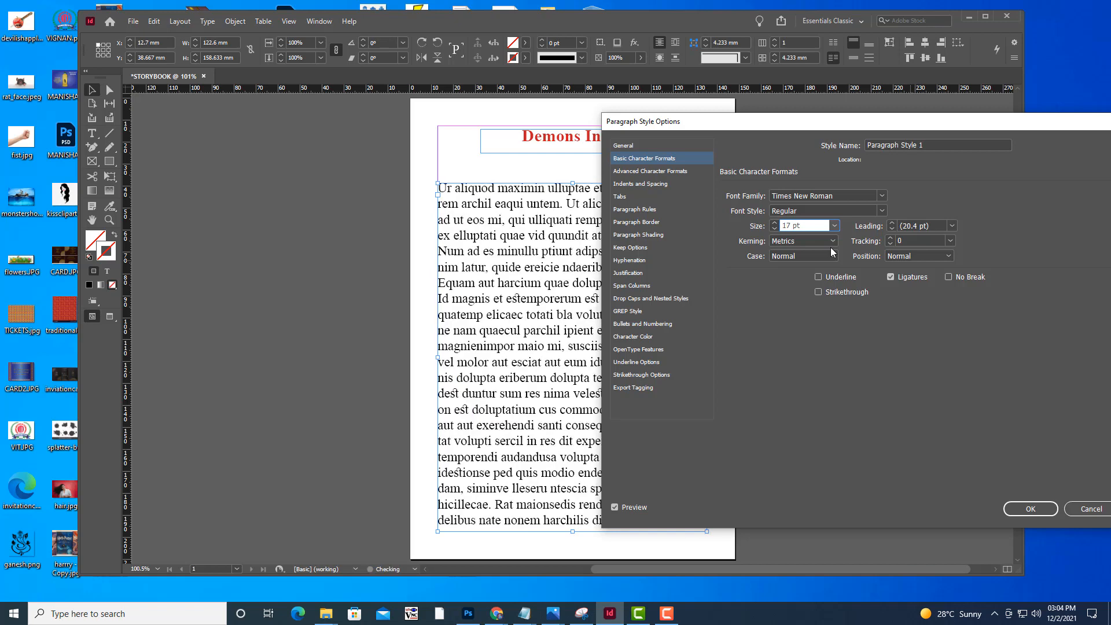
key("Down")
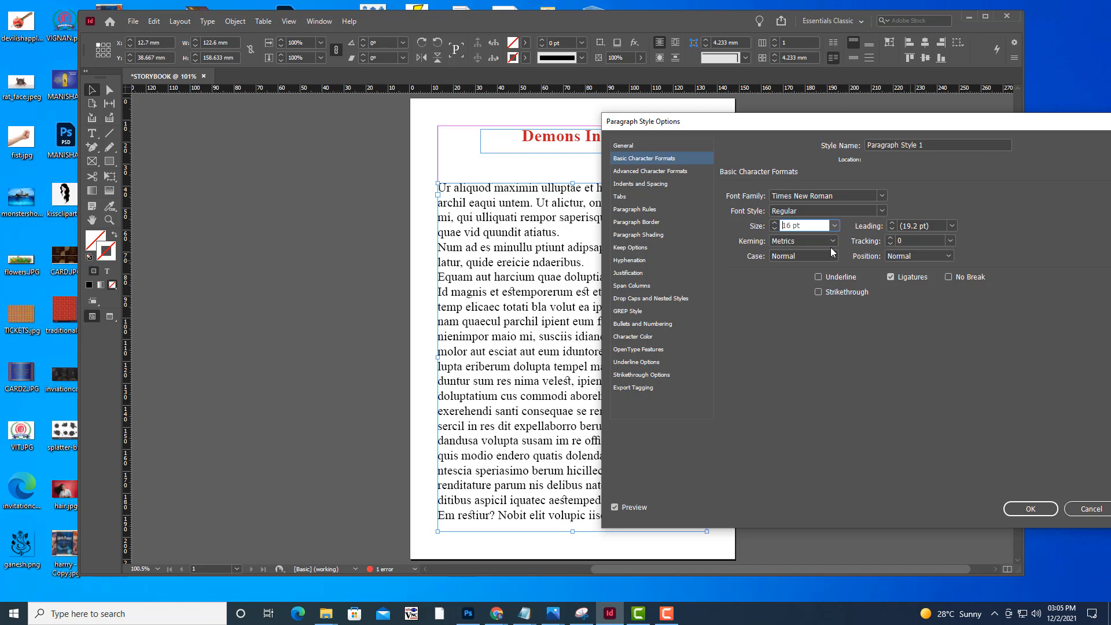
key("Down")
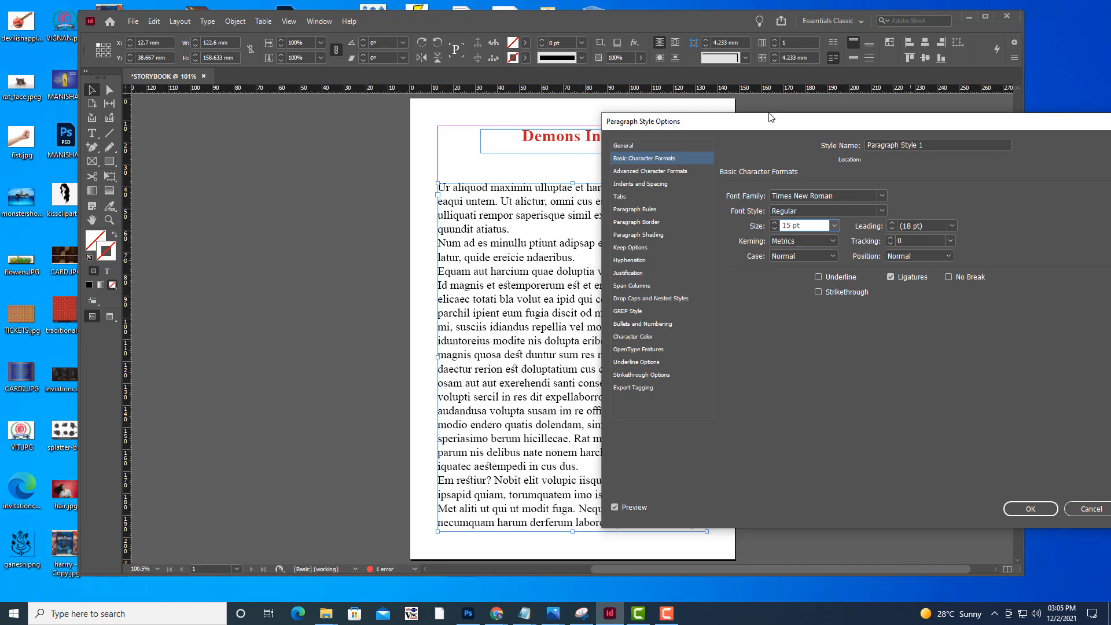
Rename the body paragraph style as parastyle, keeping the page text in view
left_click_drag(767, 120, 840, 142)
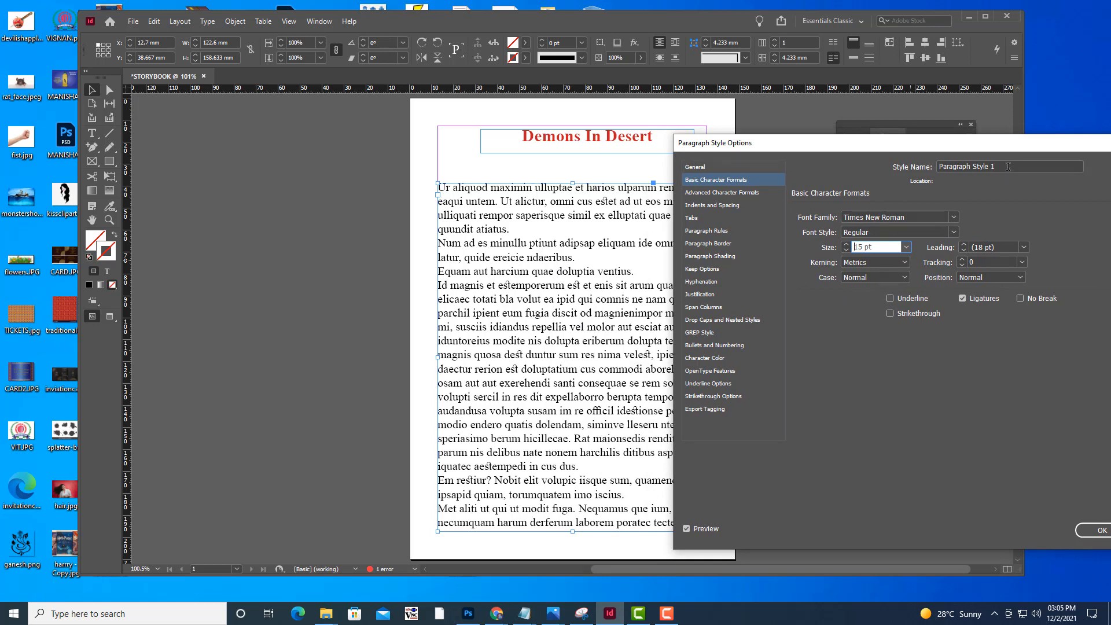
left_click_drag(1008, 169, 807, 159)
type("parastyle")
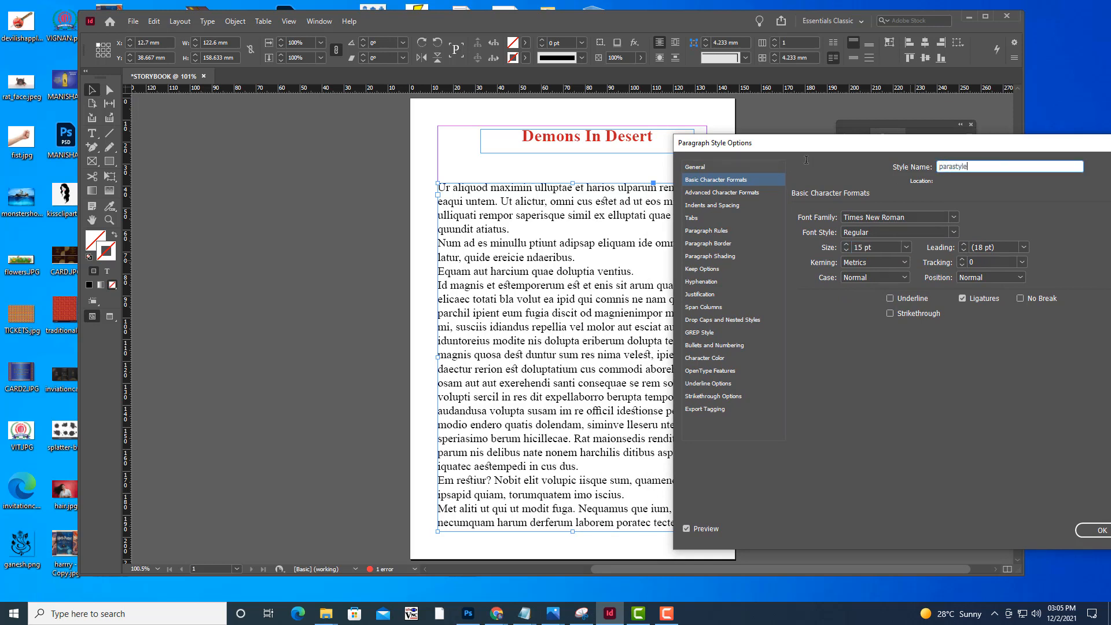
left_click_drag(774, 150, 791, 149)
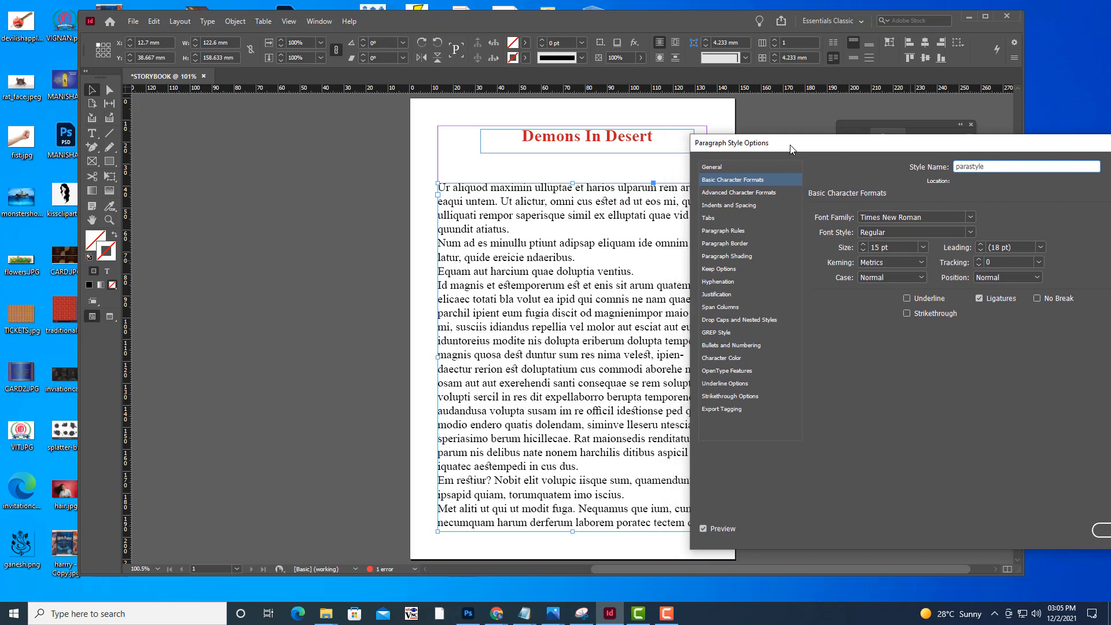
left_click_drag(792, 149, 778, 154)
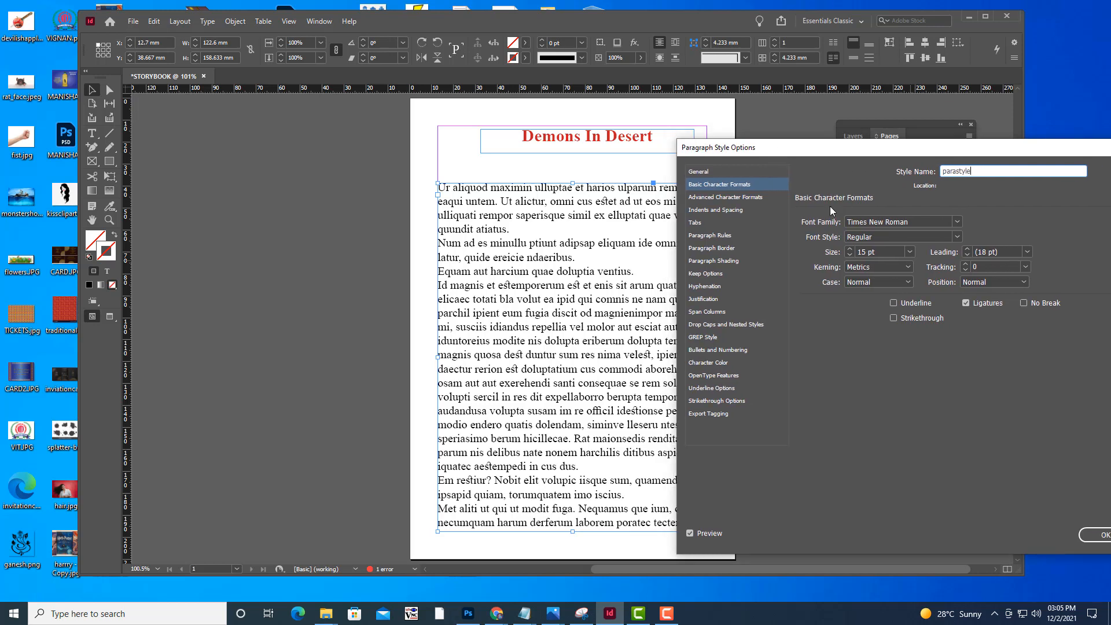
Set the parastyle alignment to Left Justify, save the style and deselect the text frame
left_click(743, 211)
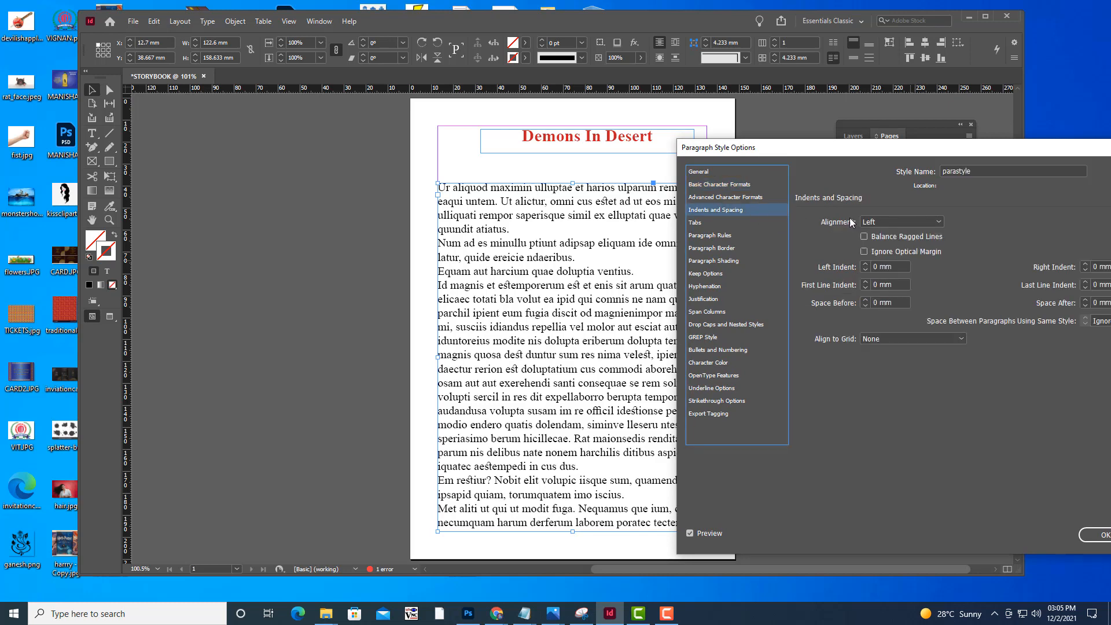
left_click_drag(837, 150, 845, 153)
left_click(946, 225)
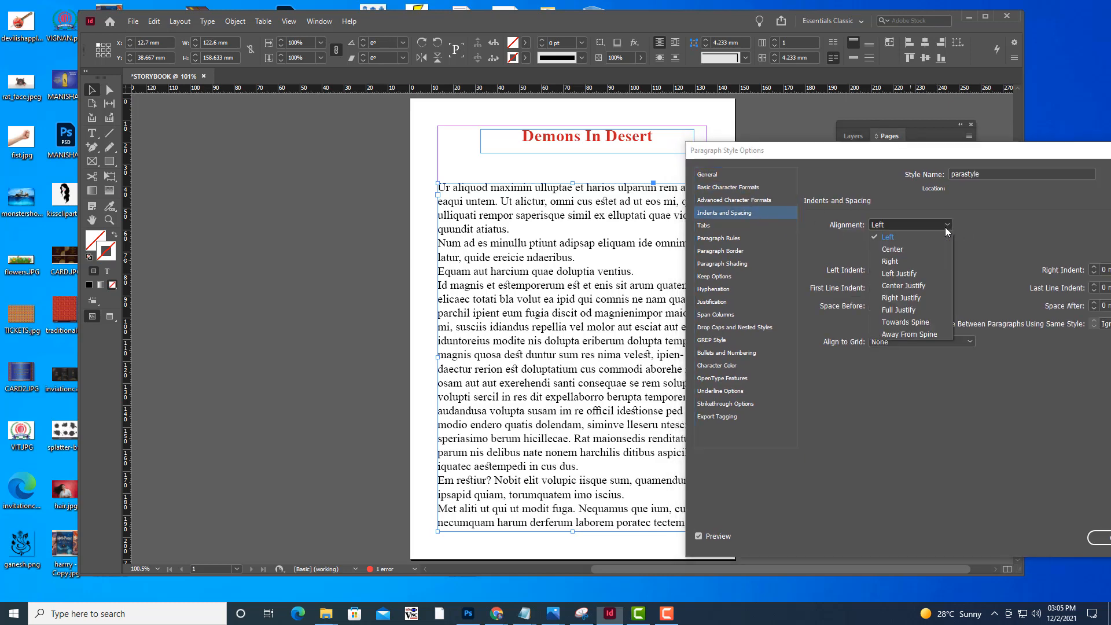
left_click(902, 273)
left_click_drag(891, 151, 984, 140)
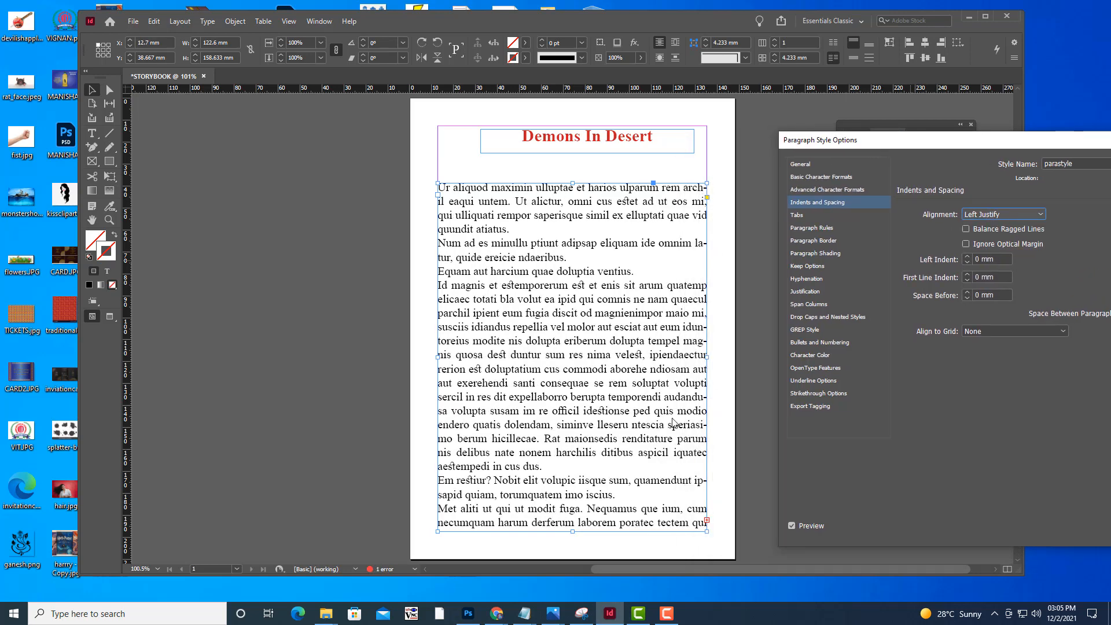
left_click_drag(918, 140, 629, 101)
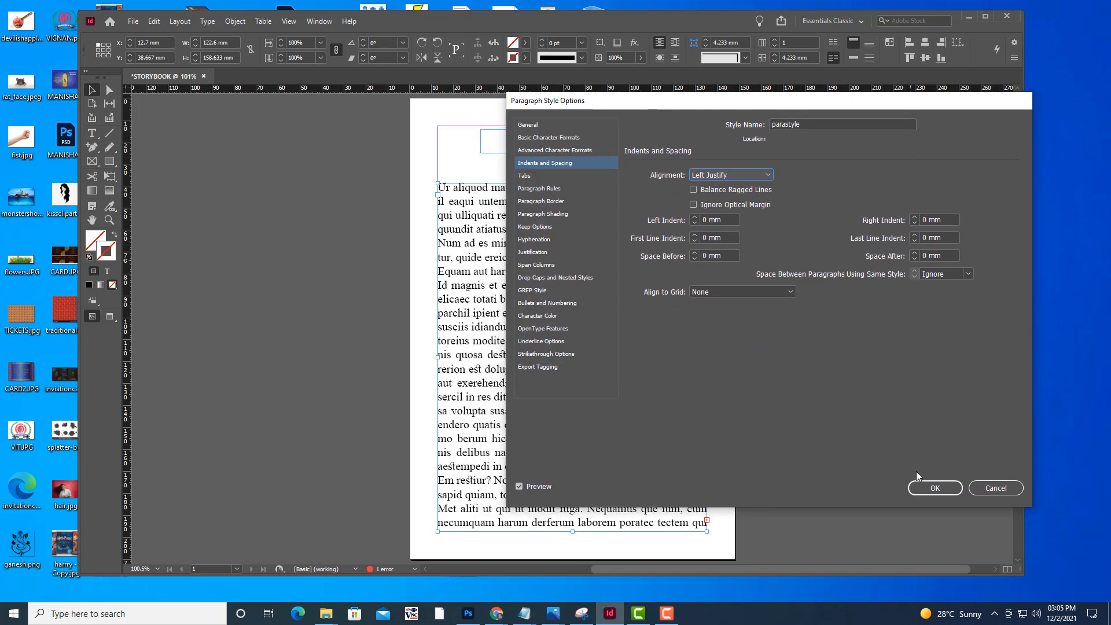
left_click(928, 491)
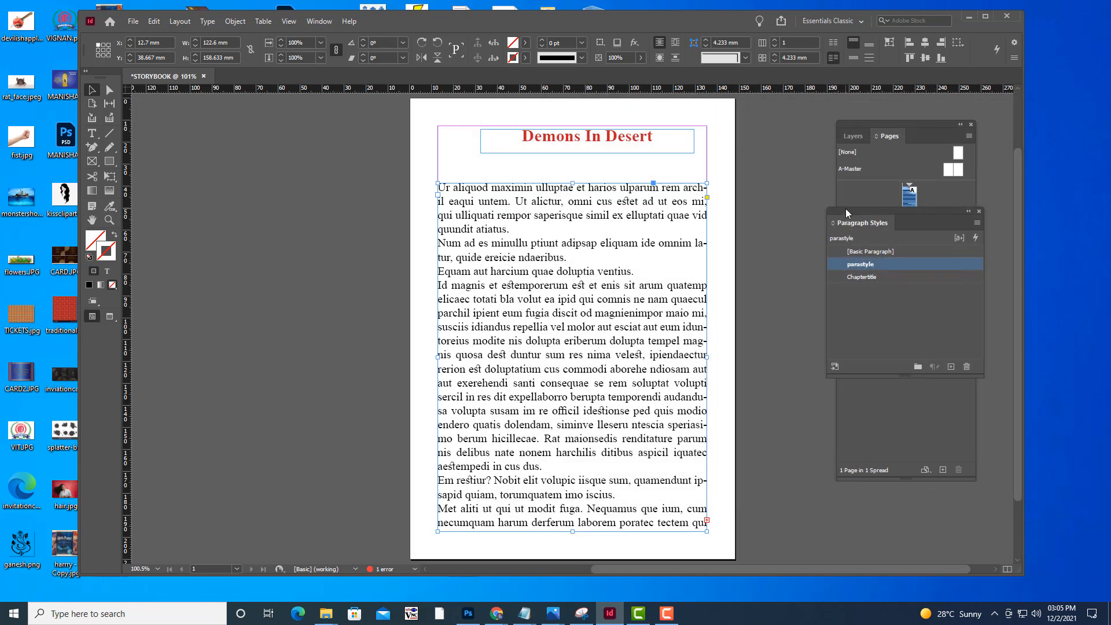
left_click_drag(846, 209, 780, 224)
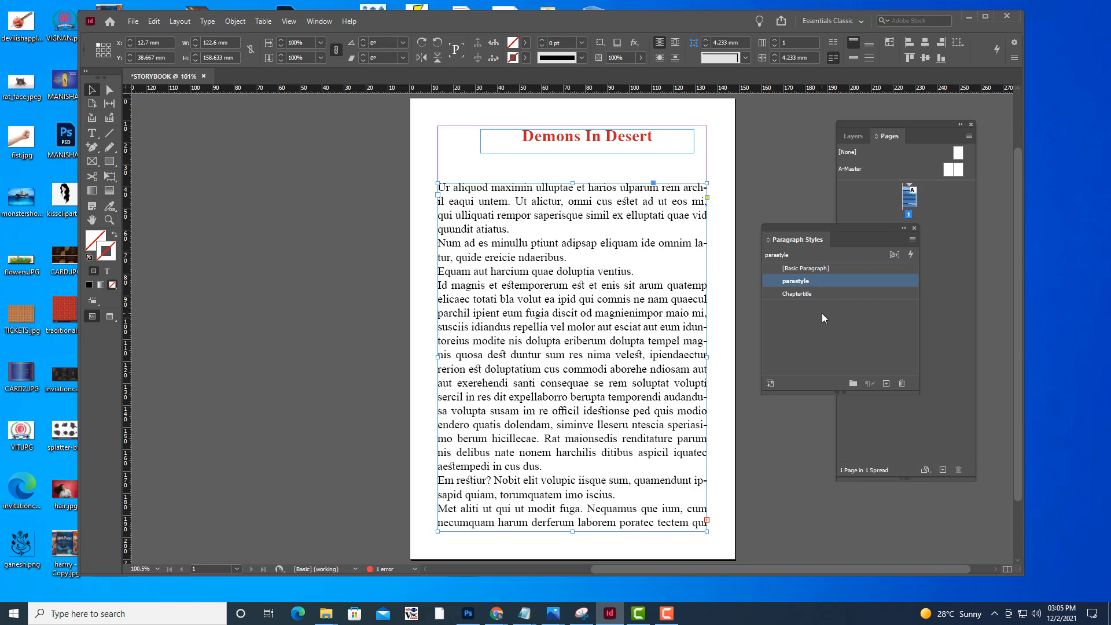
left_click(759, 152)
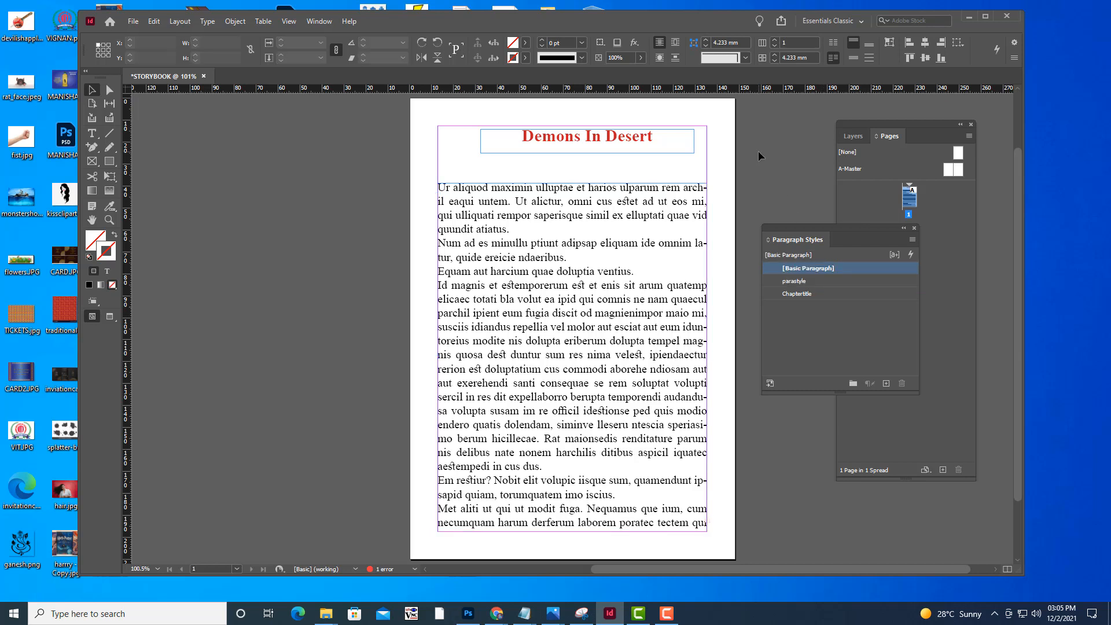
Delete the Demons In Desert title frame and the placeholder body text frame from page 1
left_click(635, 144)
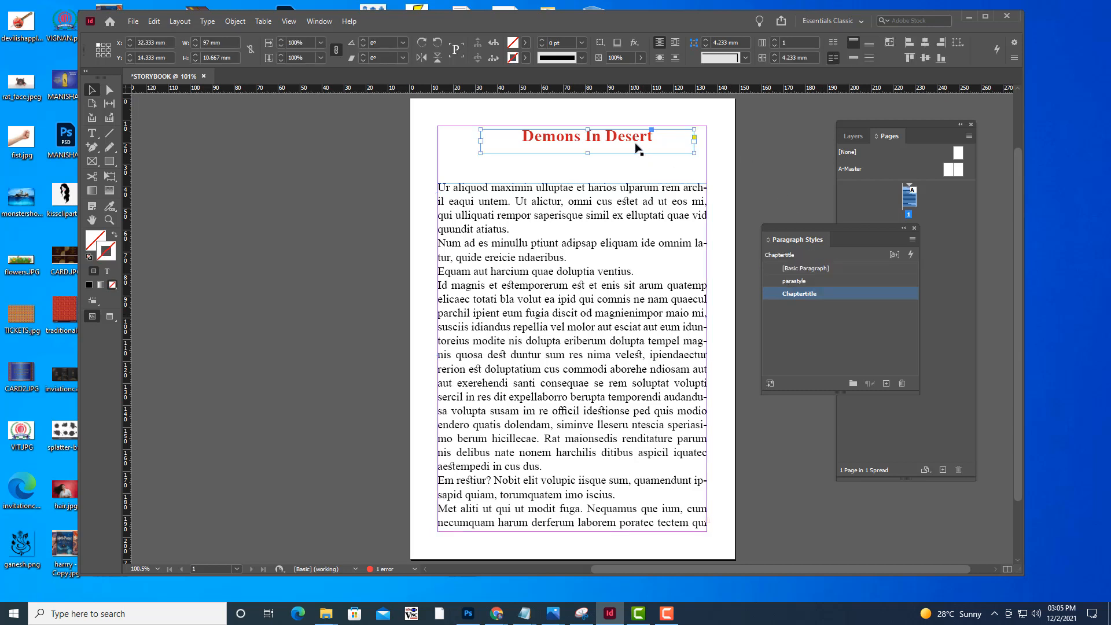
key("Delete")
left_click(617, 240)
key("Delete")
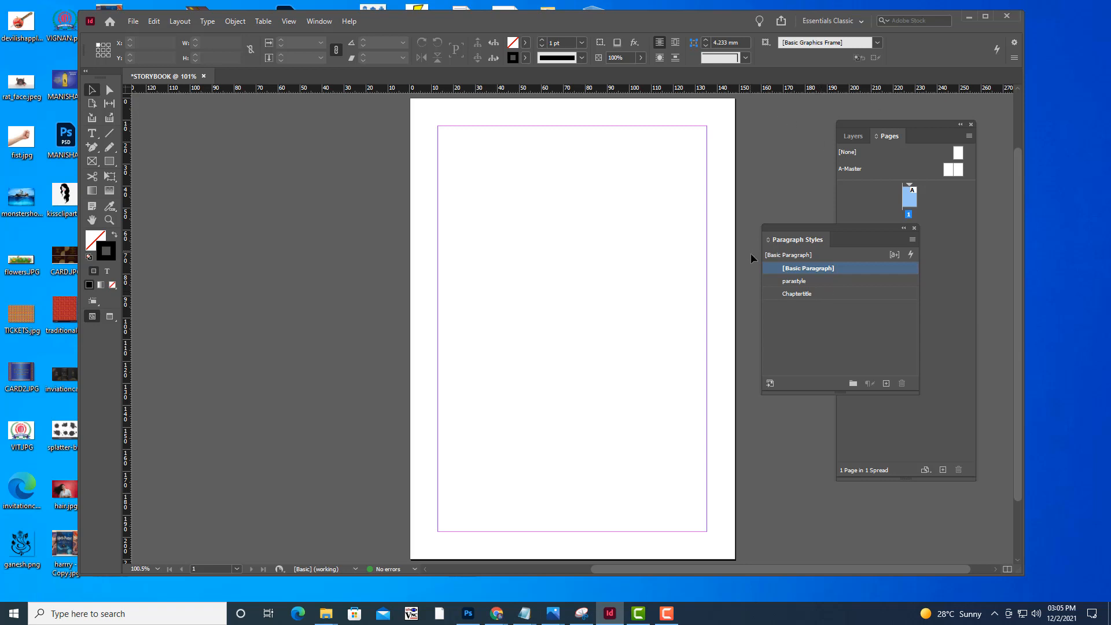
Rearrange the floating Paragraph Styles and Pages panels and open the A-Master spread for editing
left_click_drag(771, 232, 829, 313)
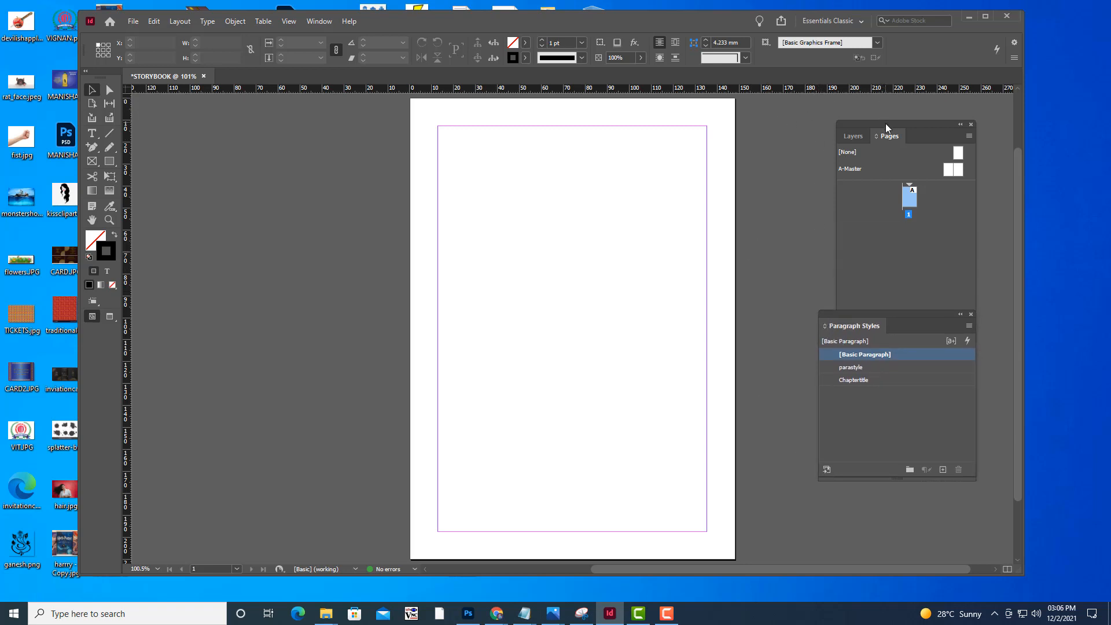
left_click_drag(886, 123, 828, 124)
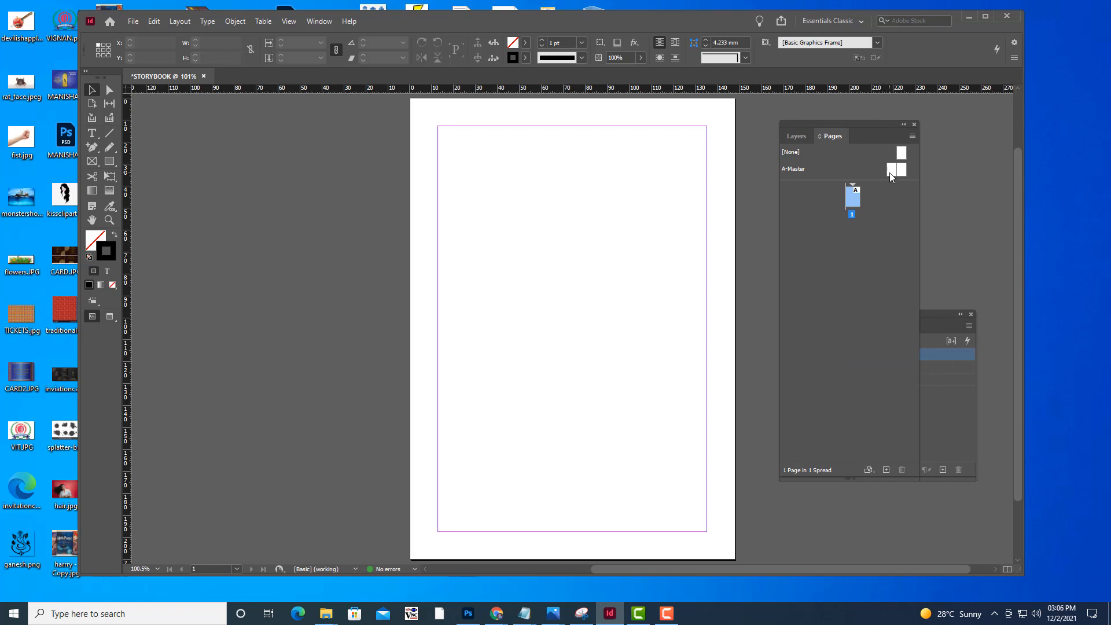
double_click(890, 171)
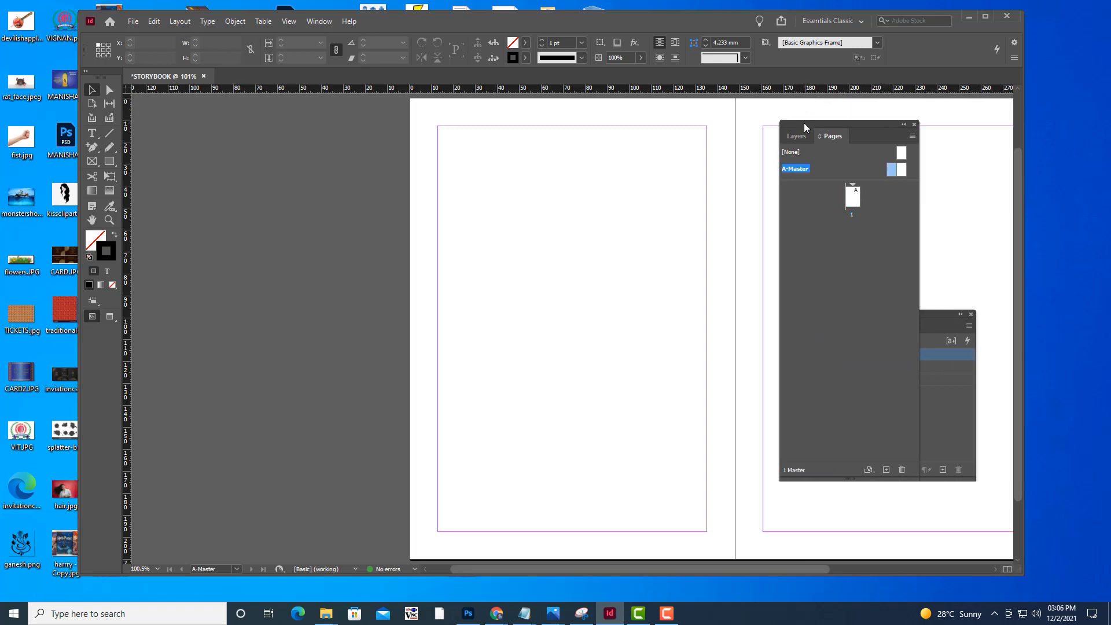
left_click_drag(809, 124, 886, 124)
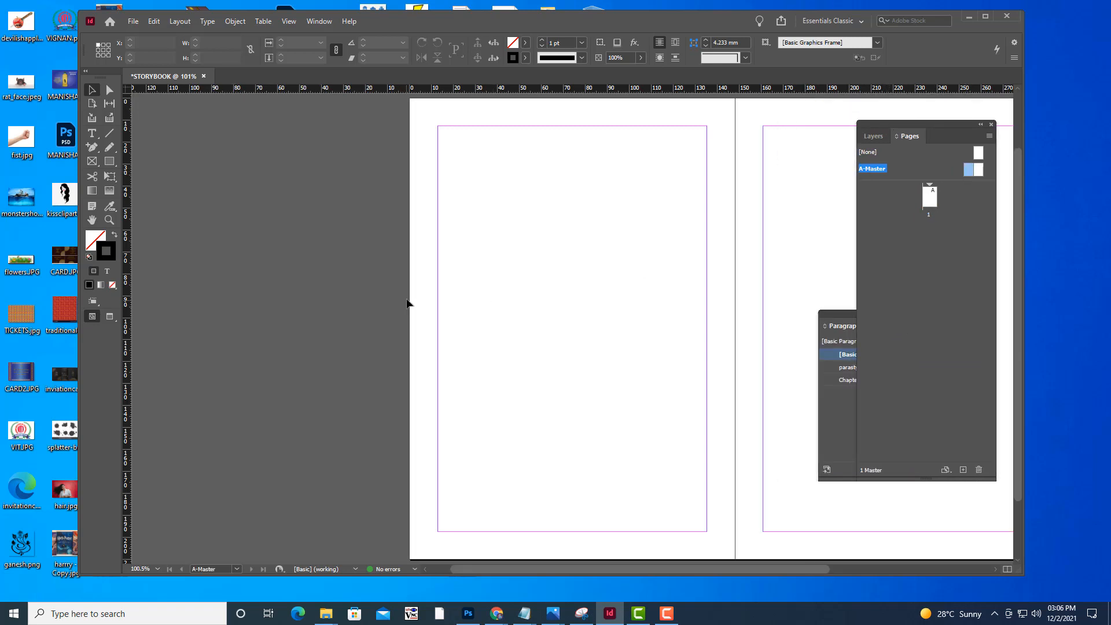
key("h")
left_click_drag(608, 287, 427, 286)
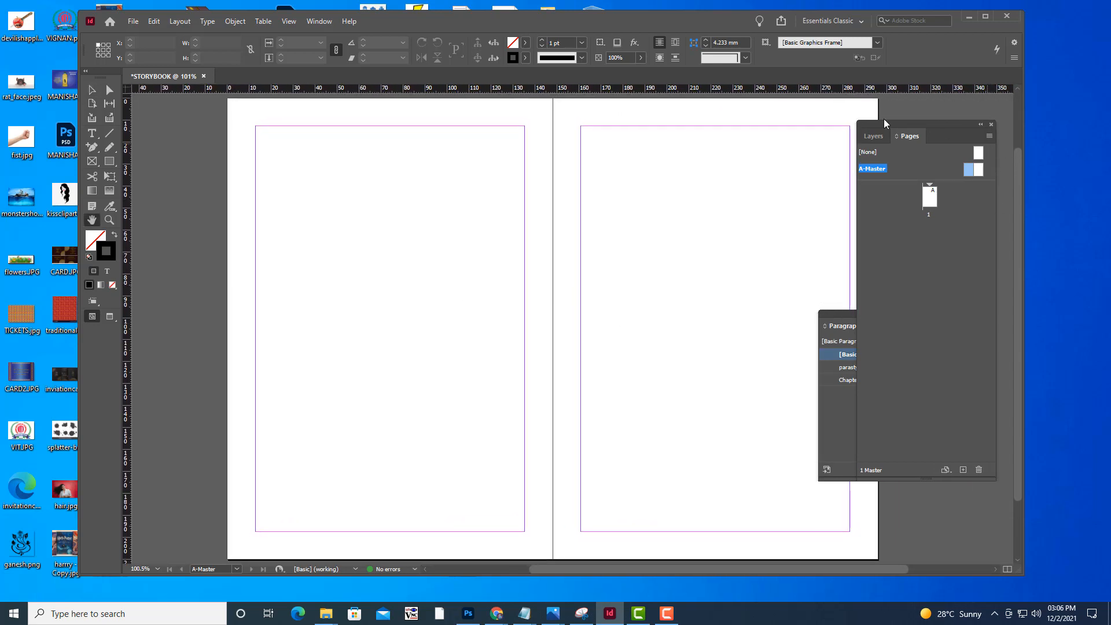
left_click_drag(883, 123, 869, 133)
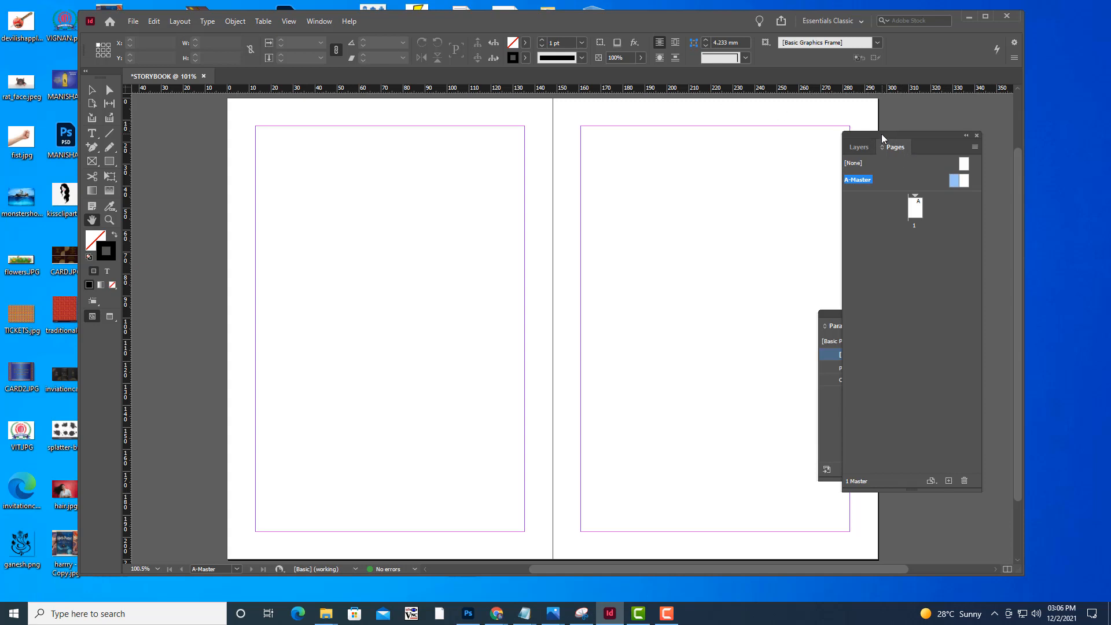
left_click_drag(881, 134, 888, 133)
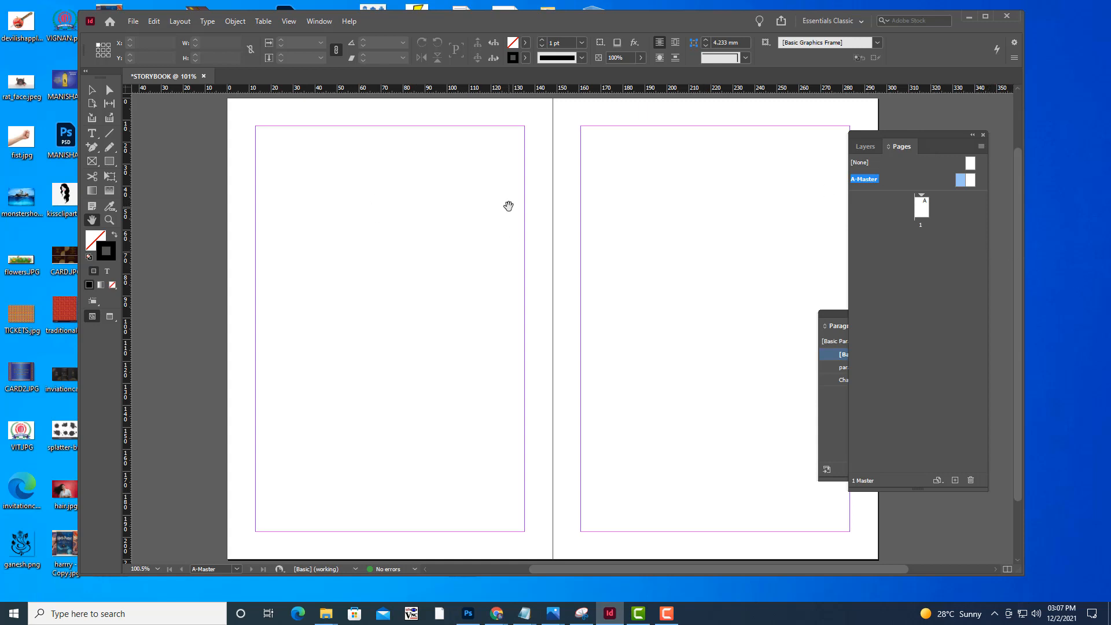
scroll(521, 200, "up", 3)
scroll(532, 196, "down", 4)
scroll(531, 196, "up", 3)
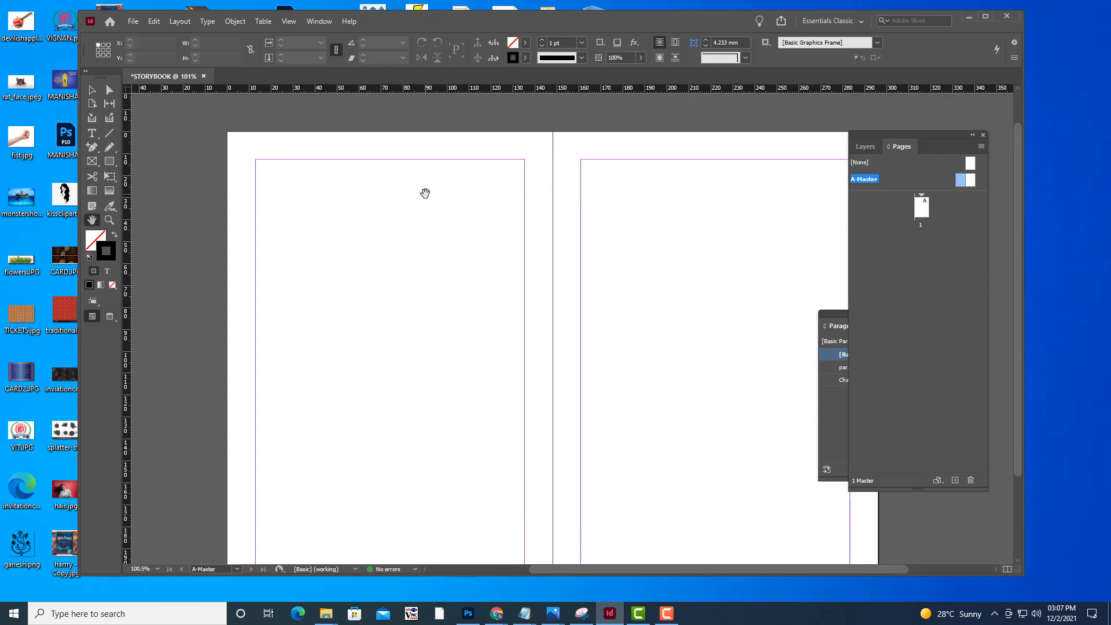
left_click_drag(426, 193, 420, 186)
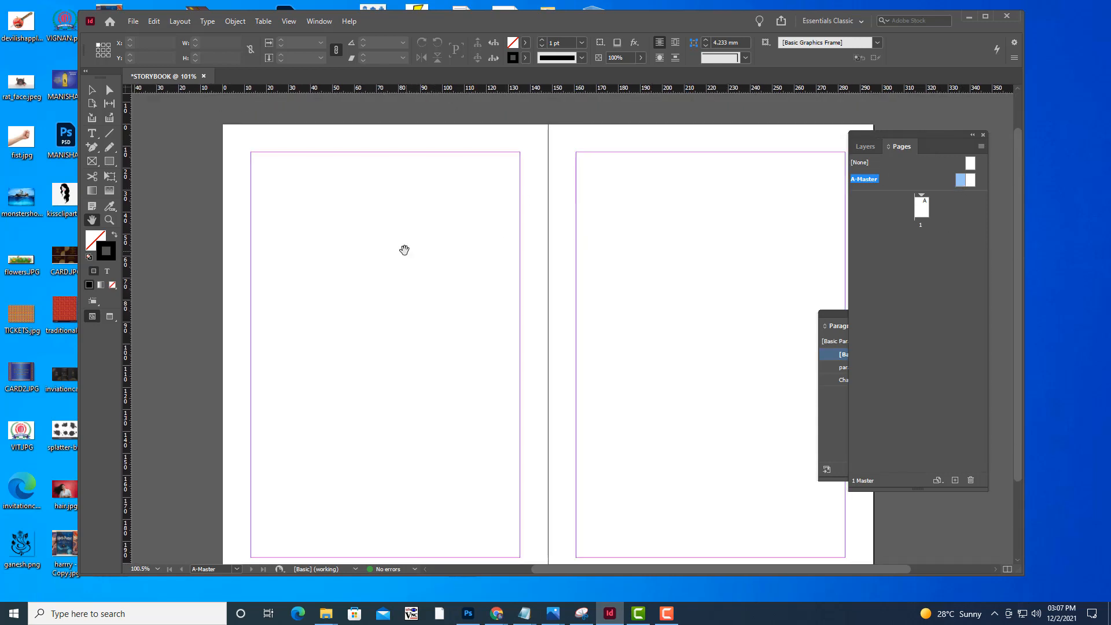
left_click_drag(404, 250, 414, 251)
left_click_drag(428, 172, 414, 156)
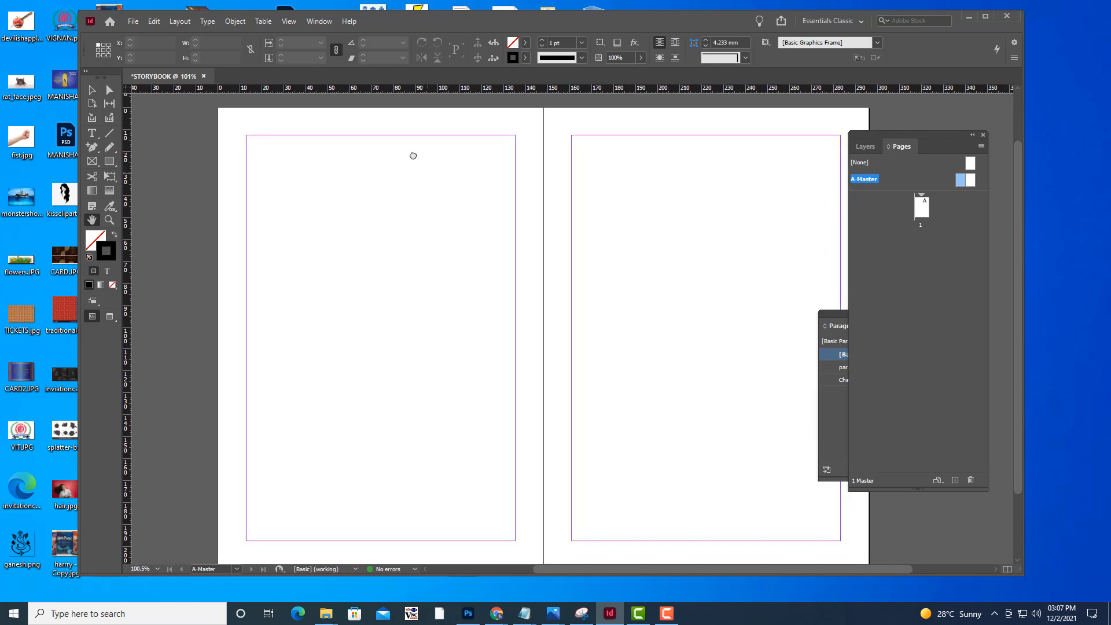
left_click_drag(349, 139, 341, 146)
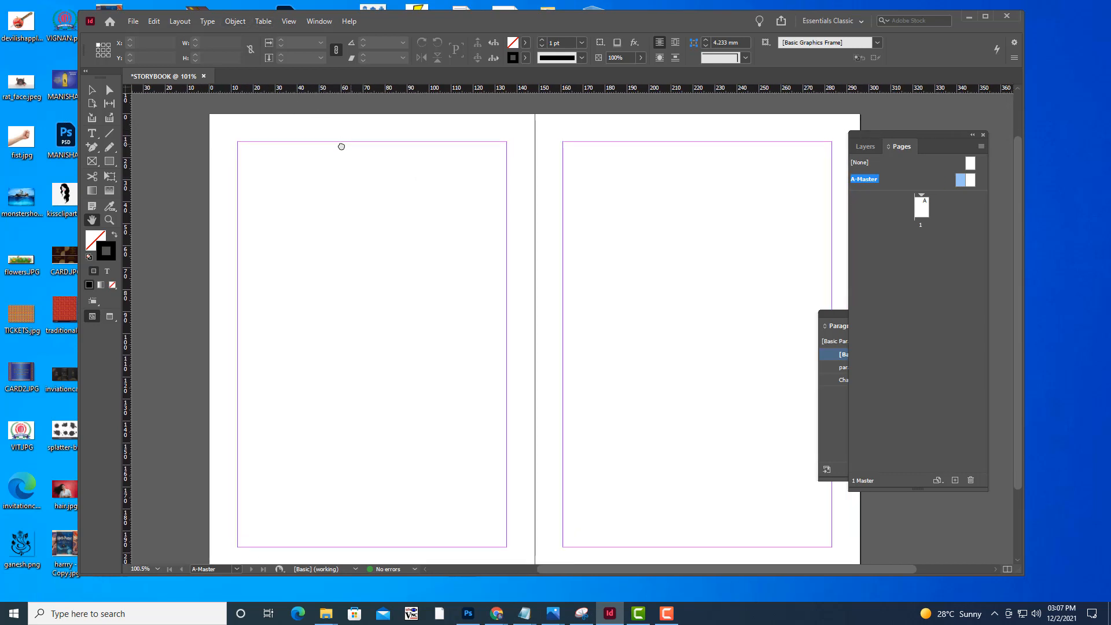
Open the Text Variables dialog to define variables for the document
left_click(206, 22)
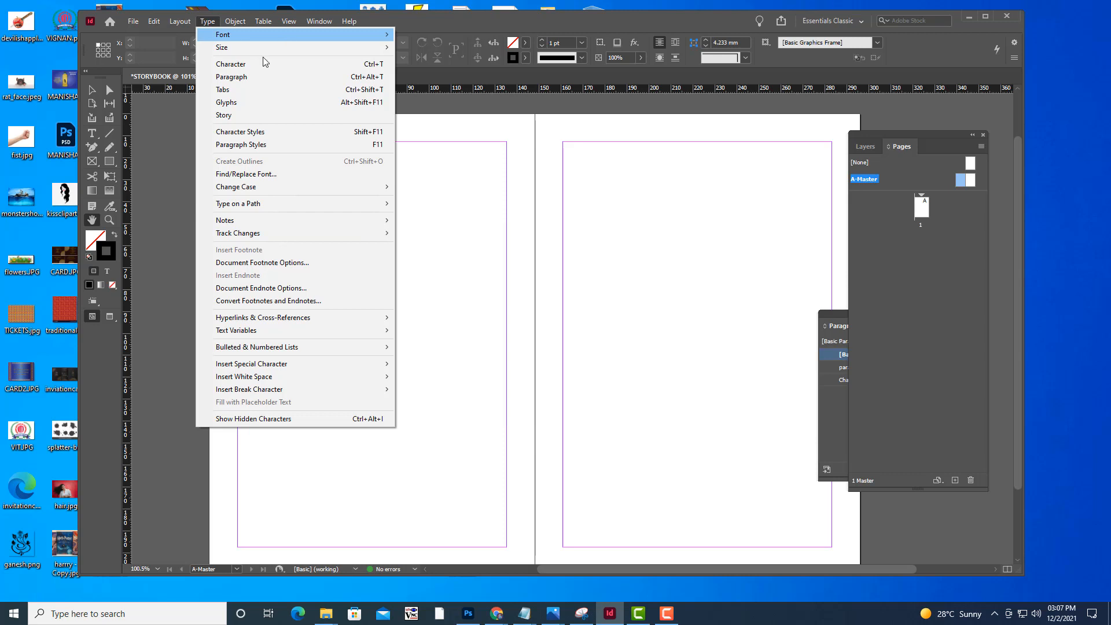
mouse_move(305, 346)
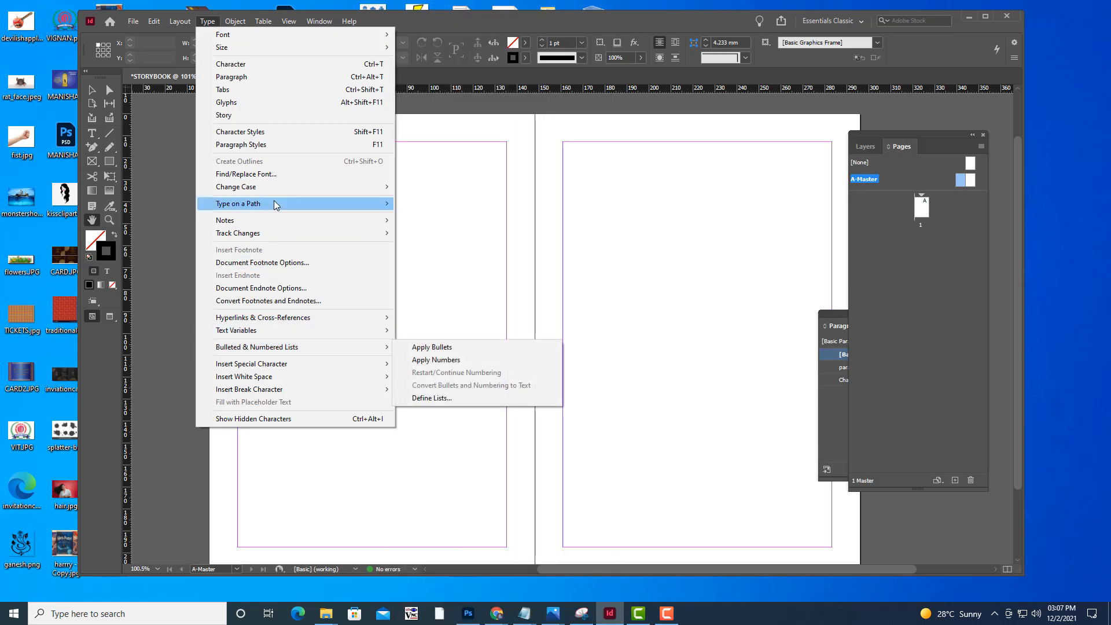
mouse_move(274, 201)
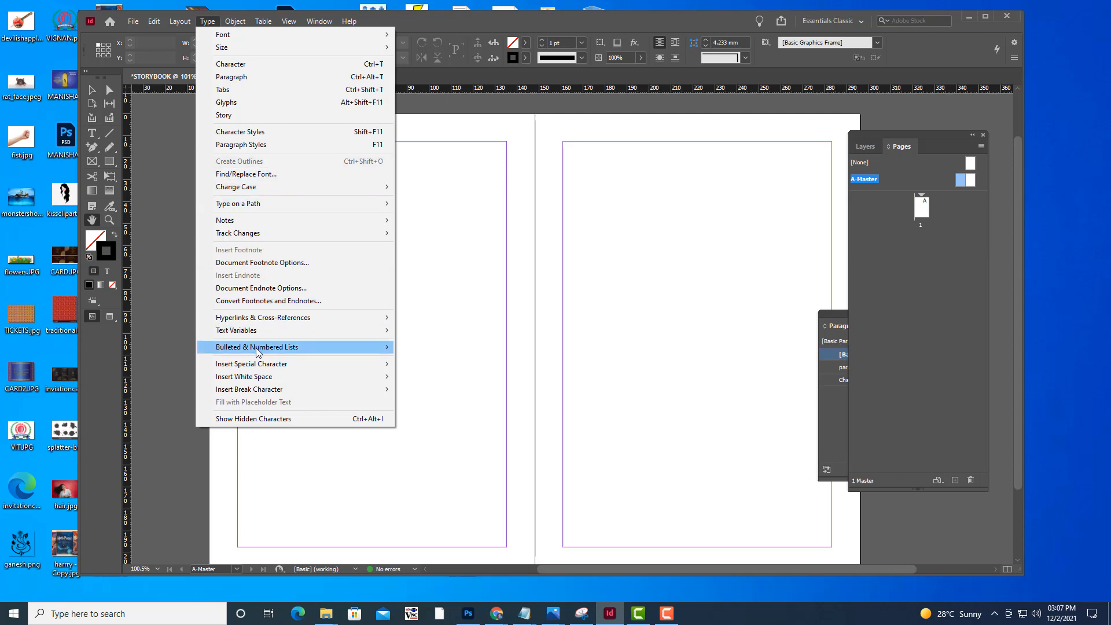
mouse_move(254, 330)
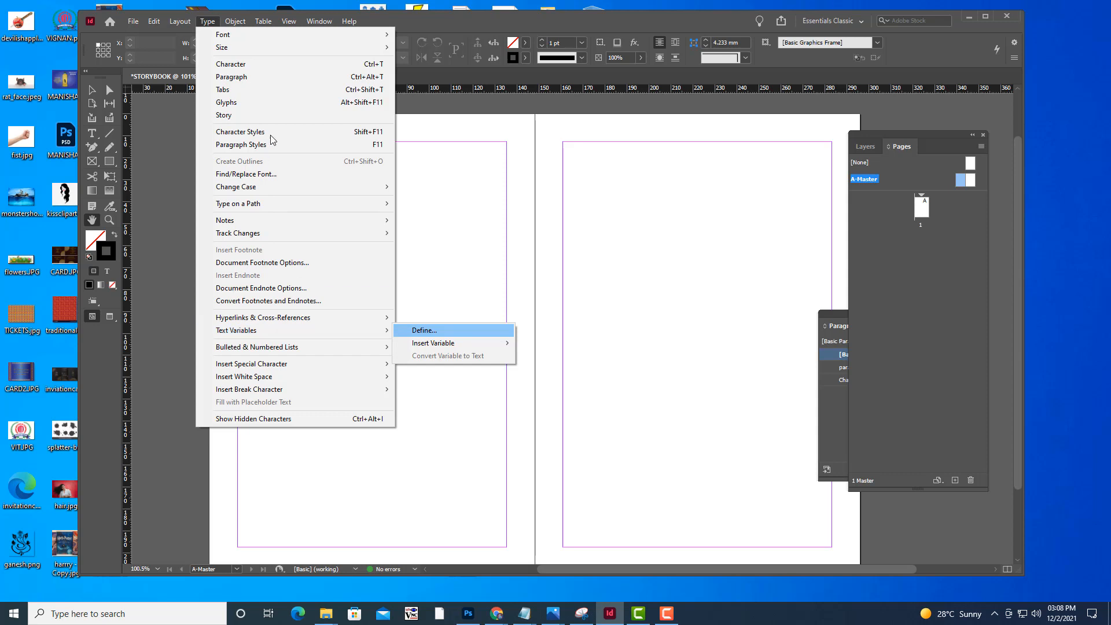
mouse_move(235, 21)
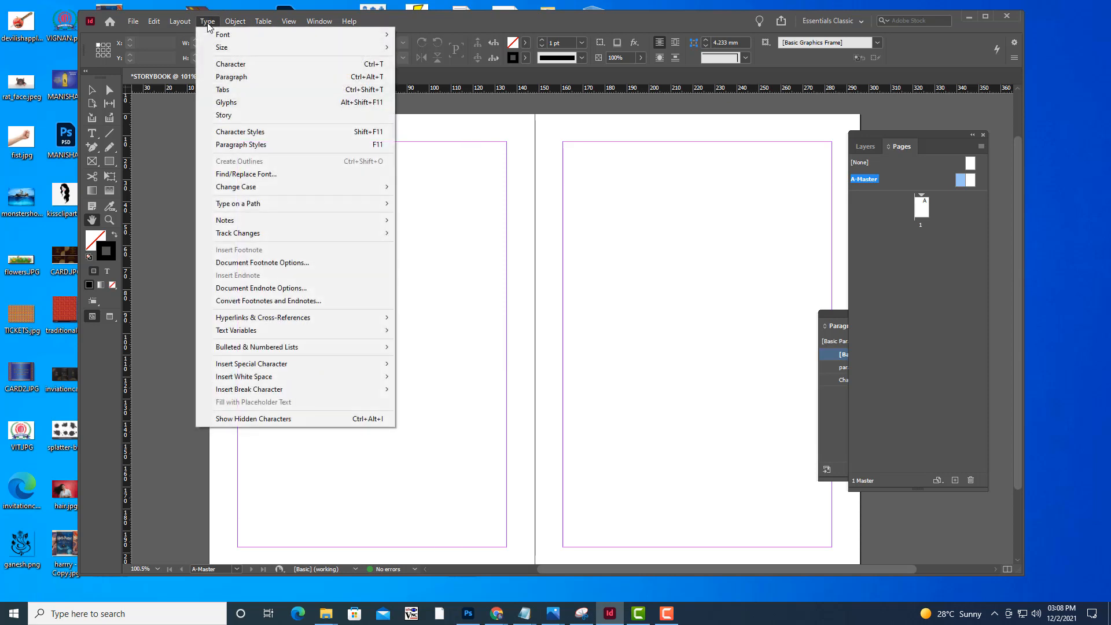
mouse_move(252, 331)
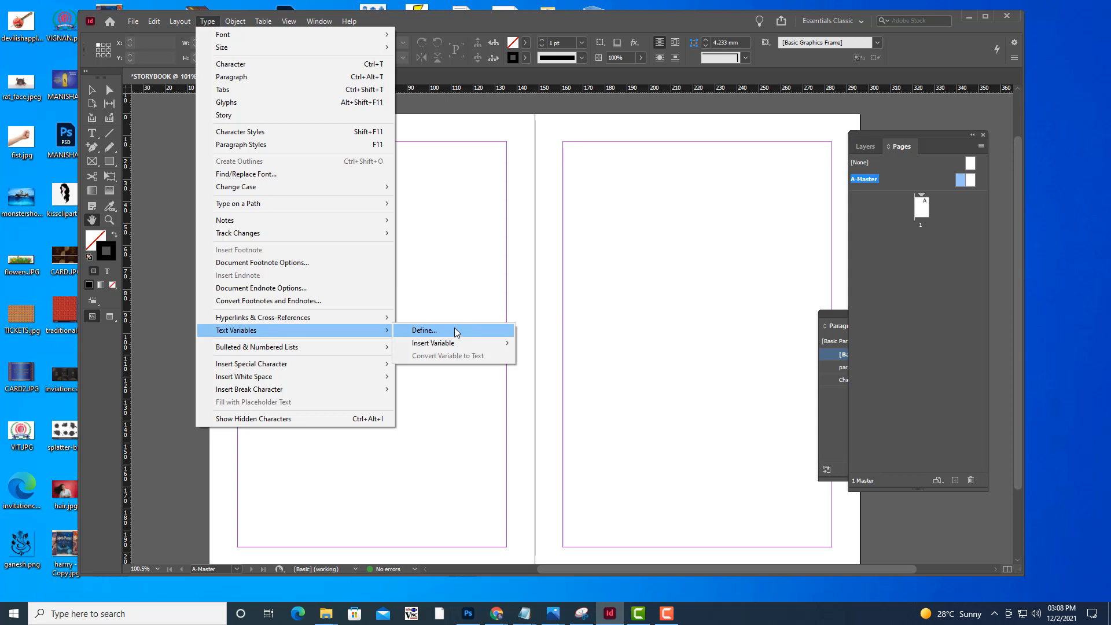
left_click(455, 331)
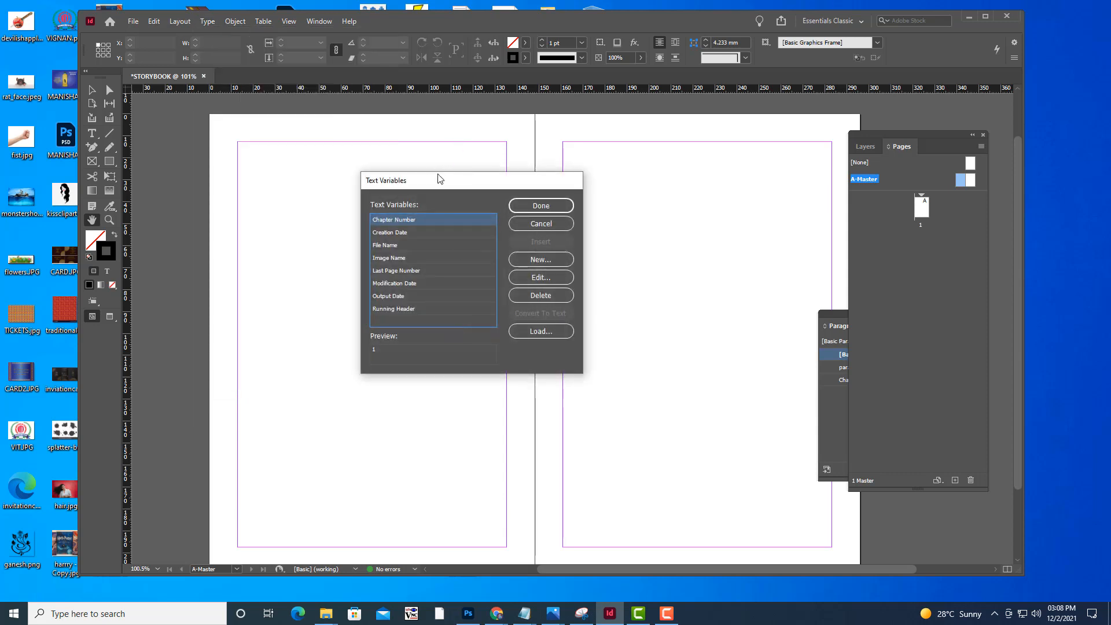
left_click_drag(477, 178, 533, 187)
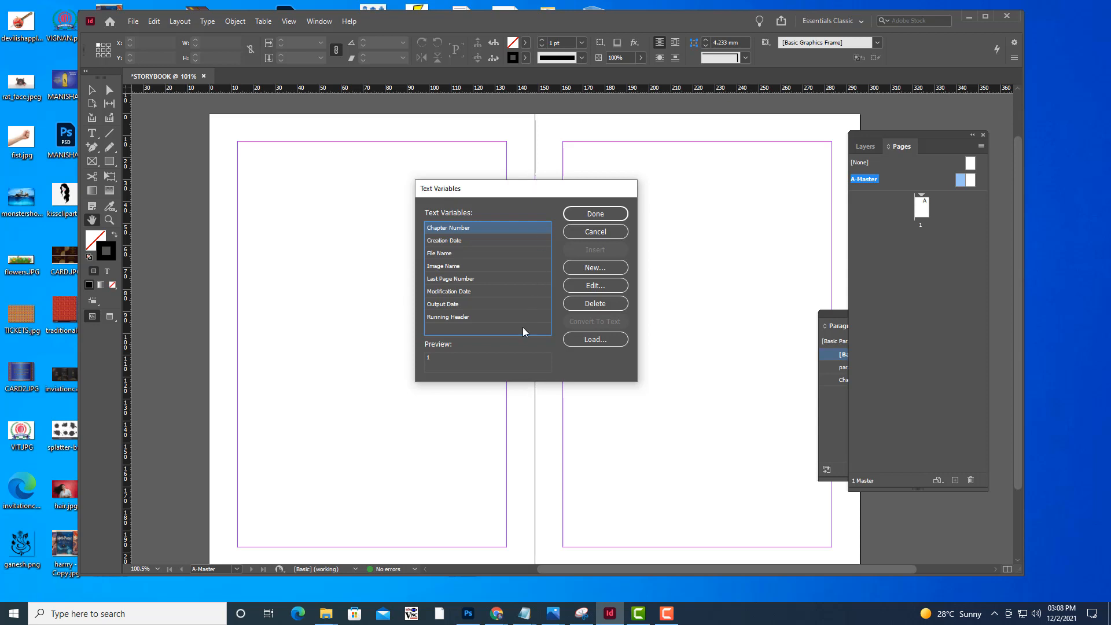
left_click_drag(492, 194, 473, 205)
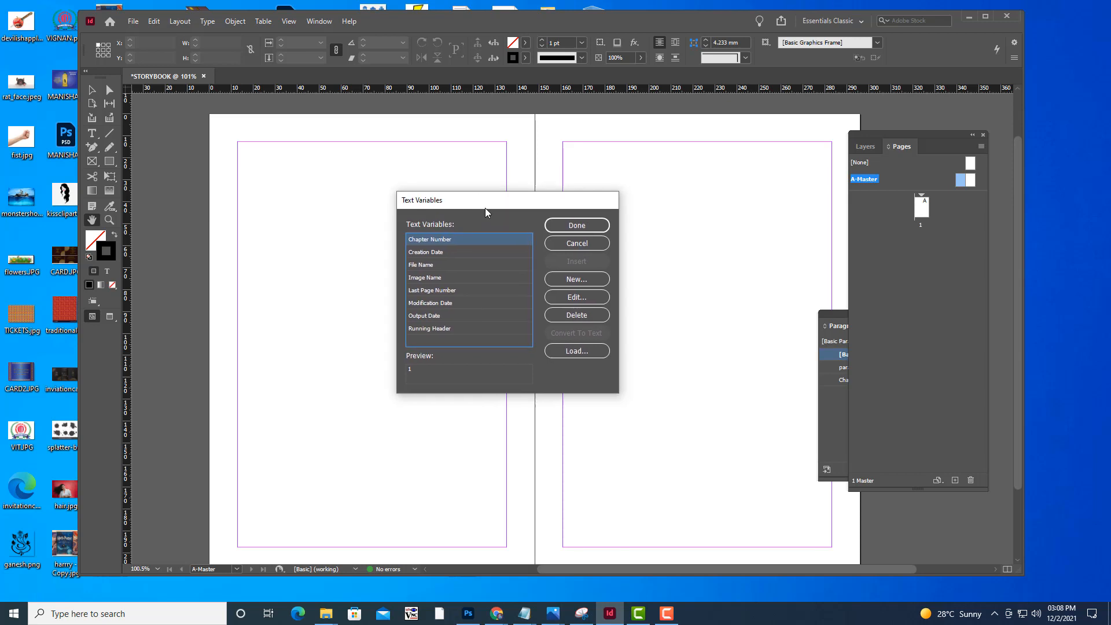
Create a new text variable and name it booktitle
left_click(584, 282)
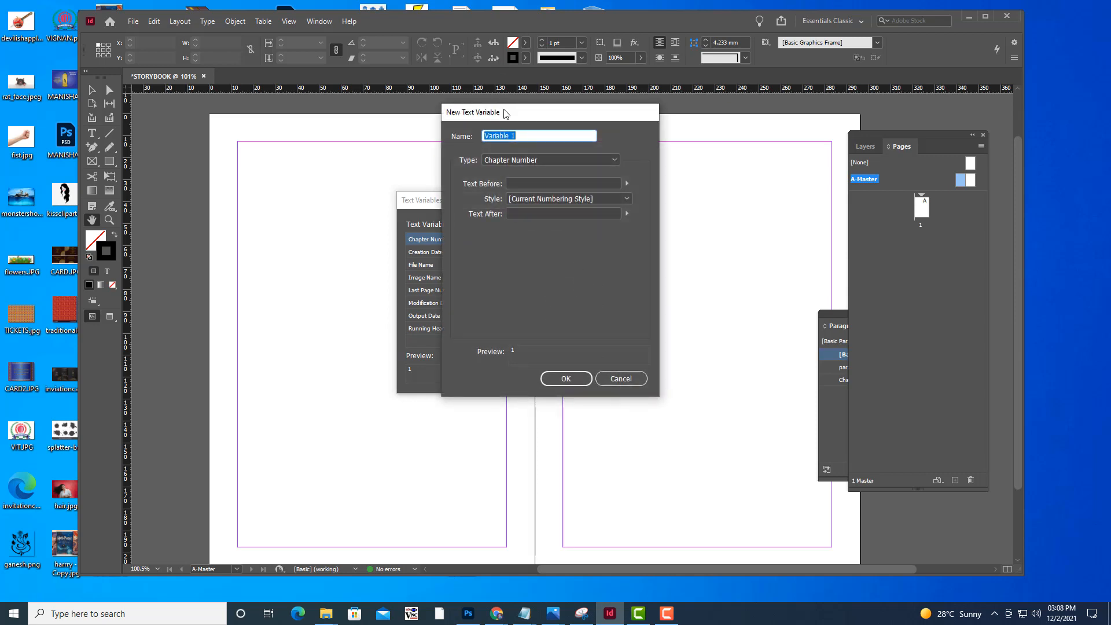
left_click_drag(505, 113, 541, 151)
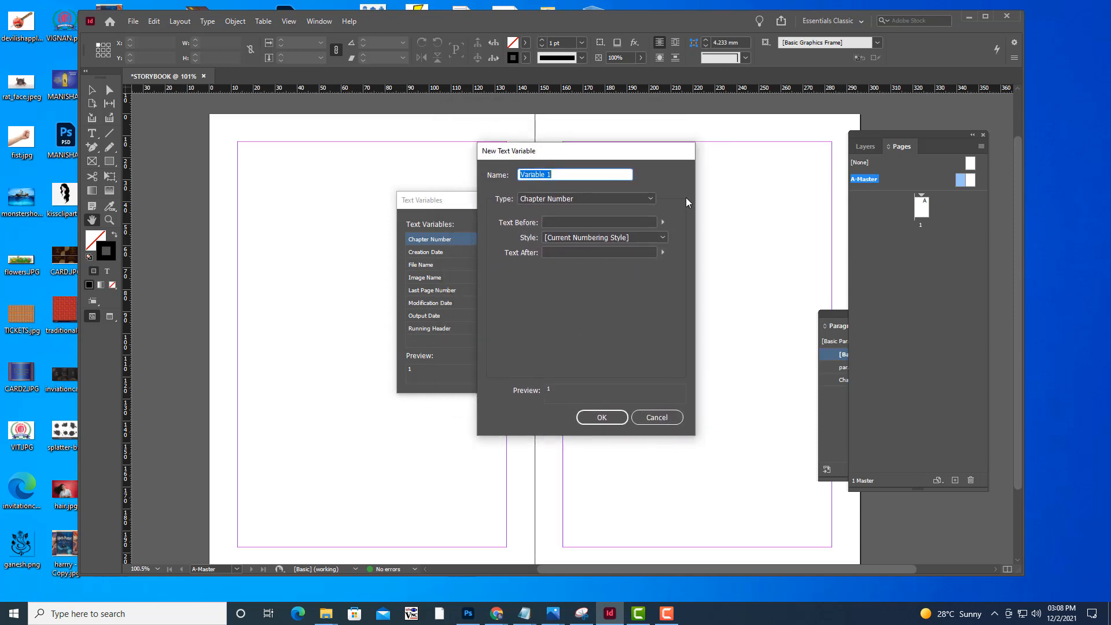
left_click(651, 199)
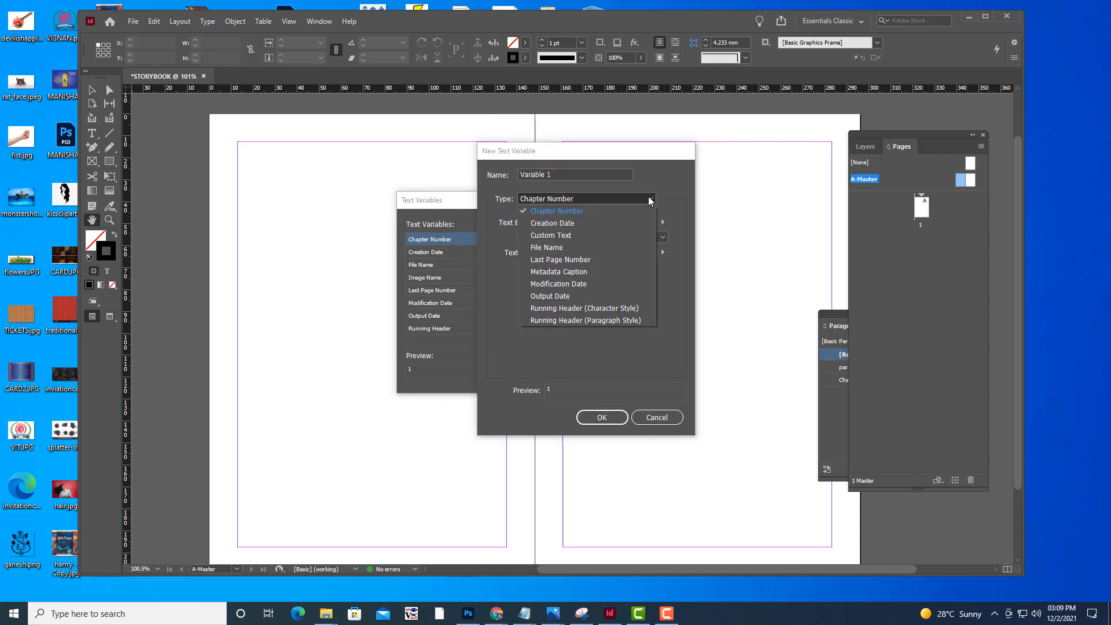
left_click(560, 172)
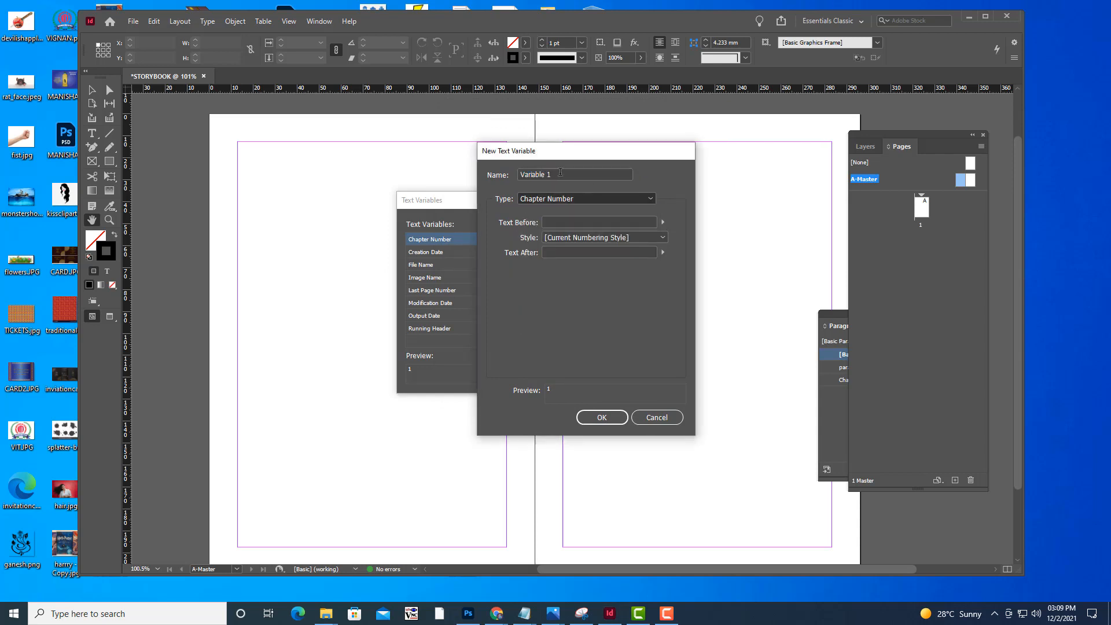
left_click_drag(560, 172, 519, 175)
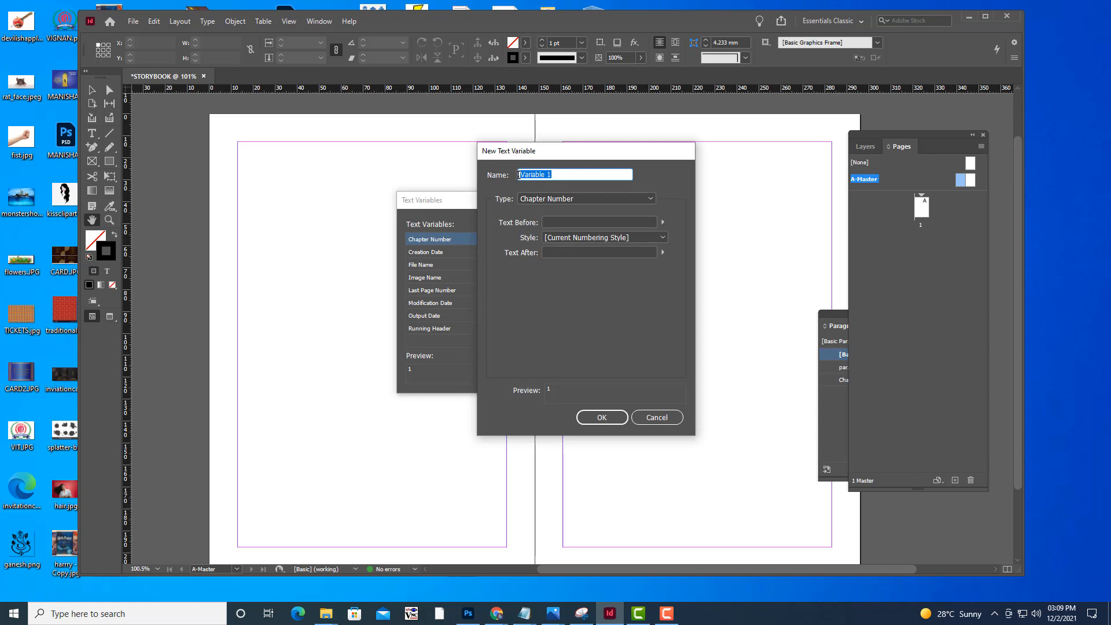
type("booktitle")
Set the booktitle variable's type to Custom Text with the text jatakatales, and save the variable
left_click(599, 198)
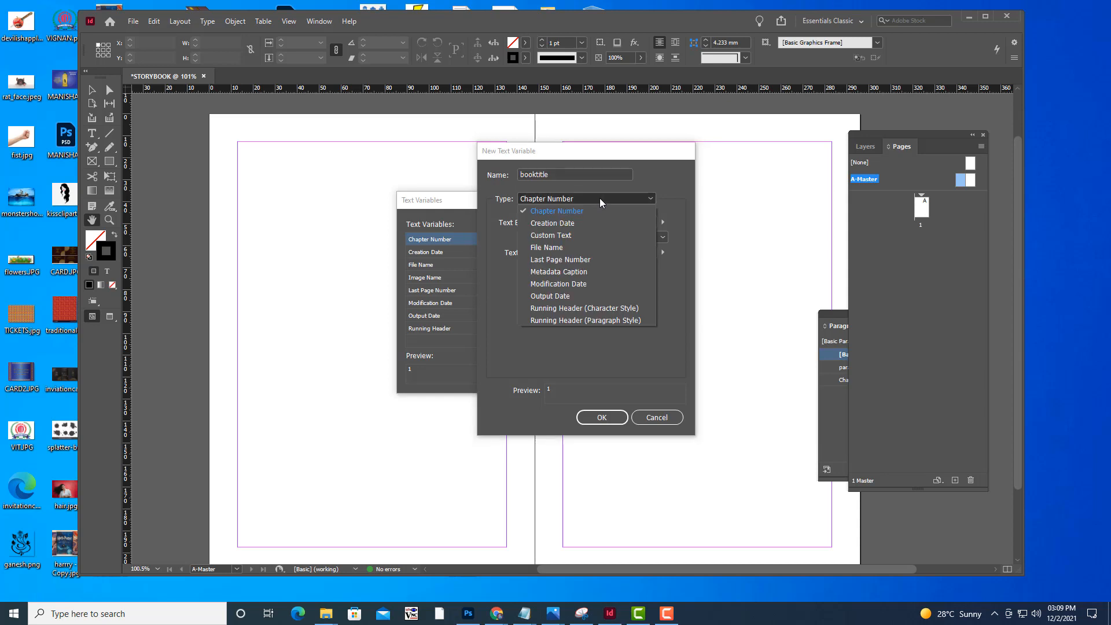
left_click(565, 237)
left_click(550, 220)
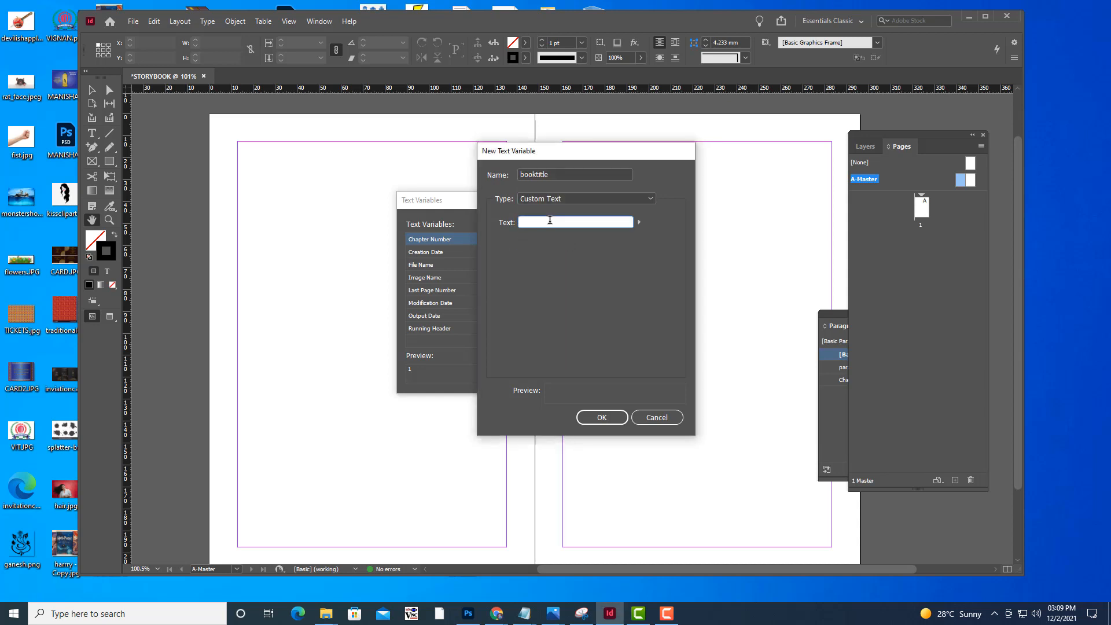
type("jatakatat")
type("es")
mouse_move(539, 151)
left_mouse_down()
mouse_move(565, 177)
mouse_move(508, 174)
mouse_move(527, 156)
left_mouse_up()
left_click_drag(557, 225, 466, 217)
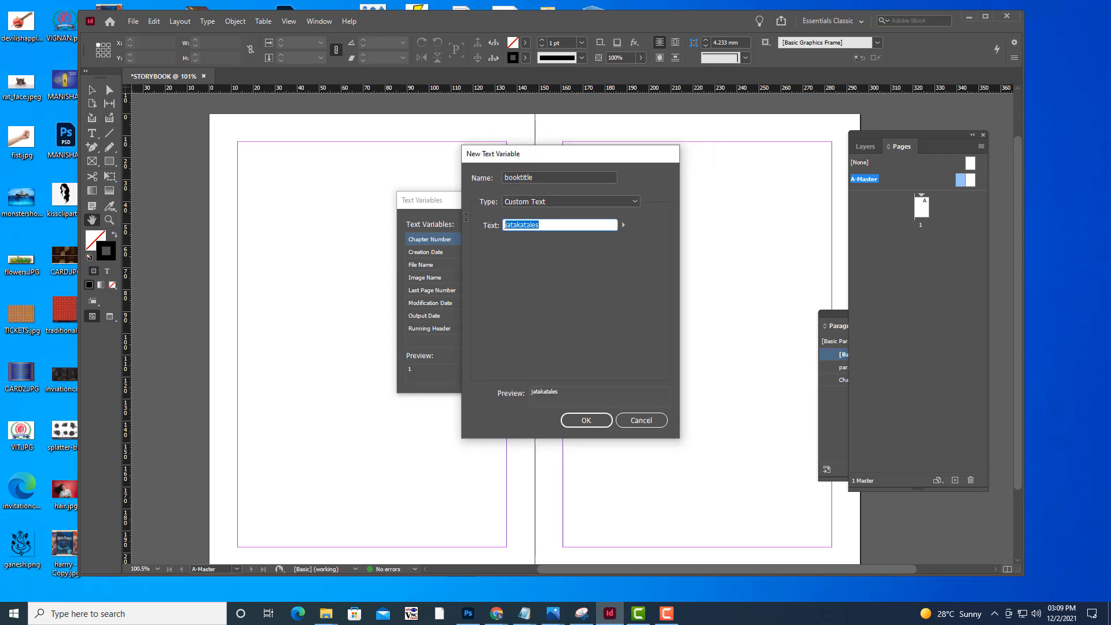
left_click_drag(517, 159, 552, 117)
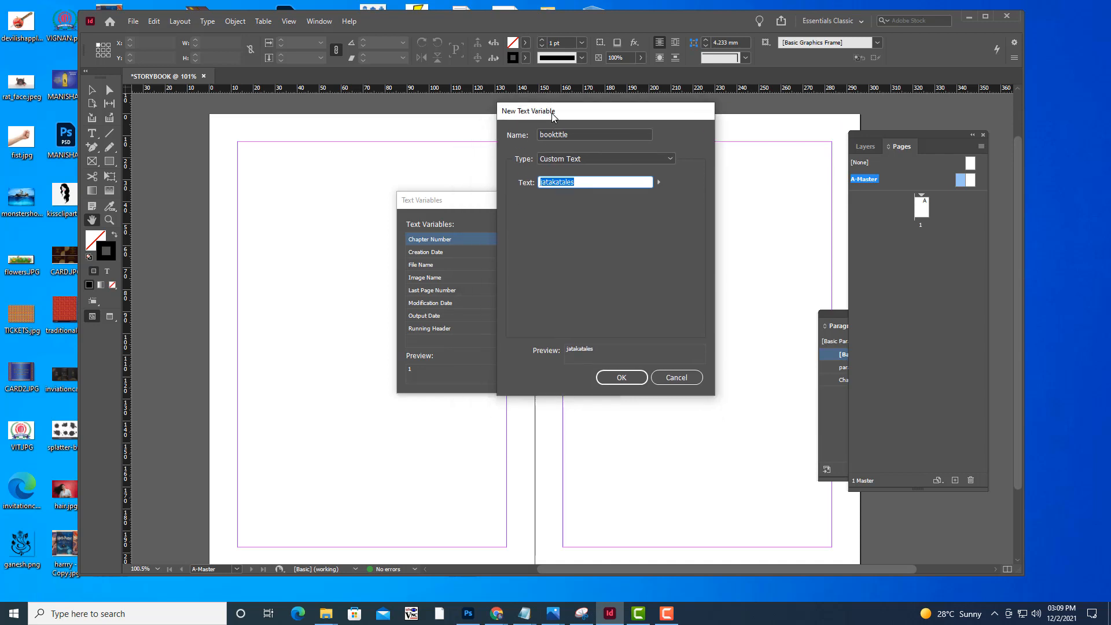
left_click(618, 377)
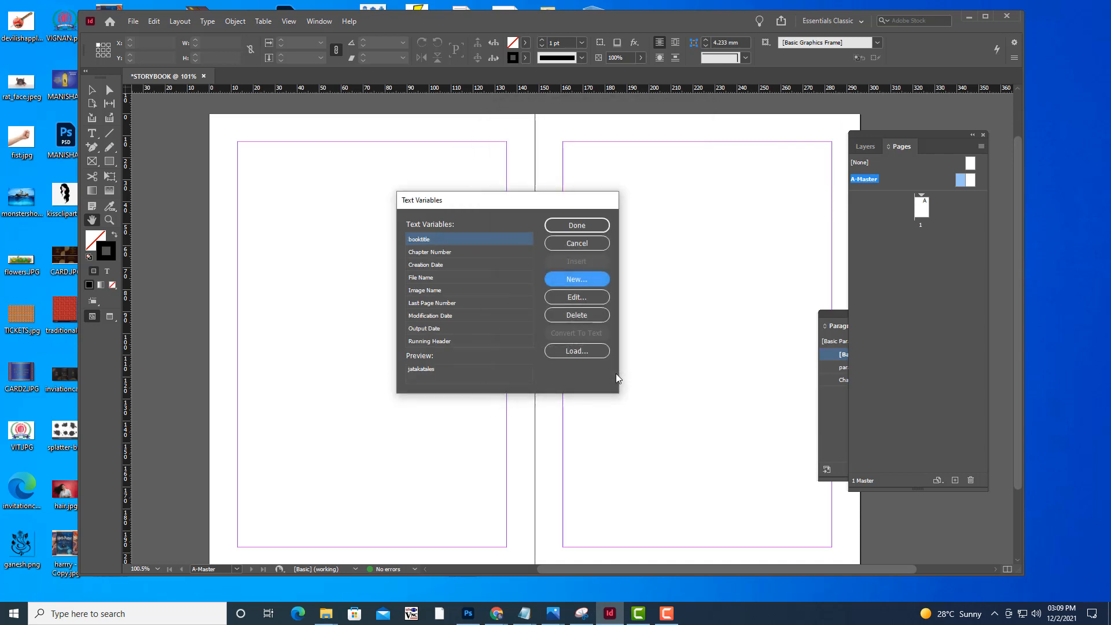
left_click_drag(505, 199, 518, 199)
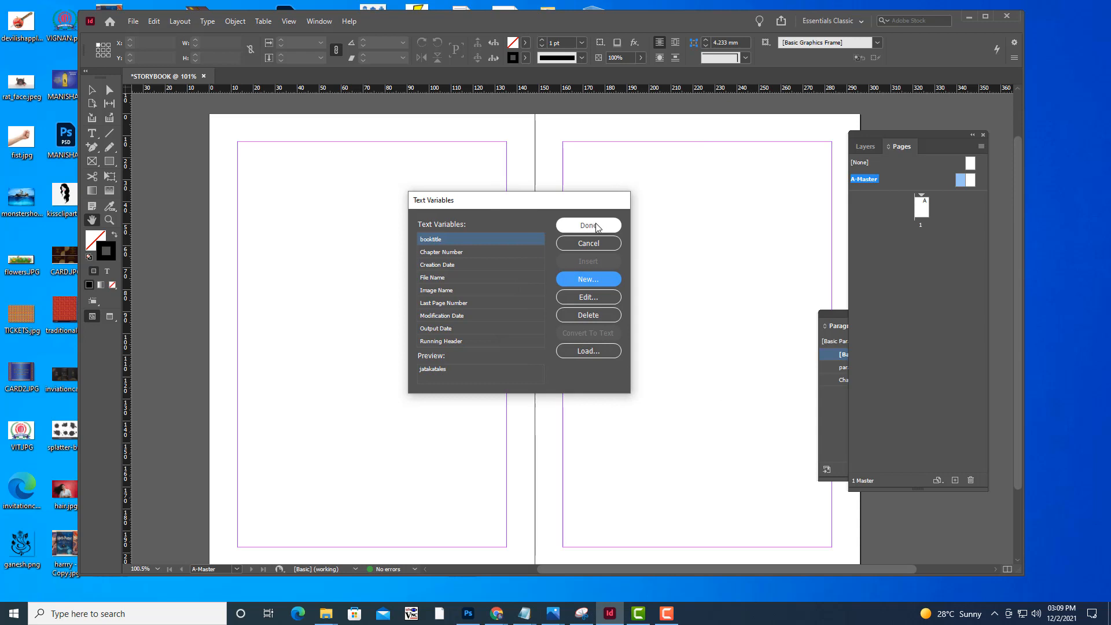
left_click_drag(578, 202, 548, 204)
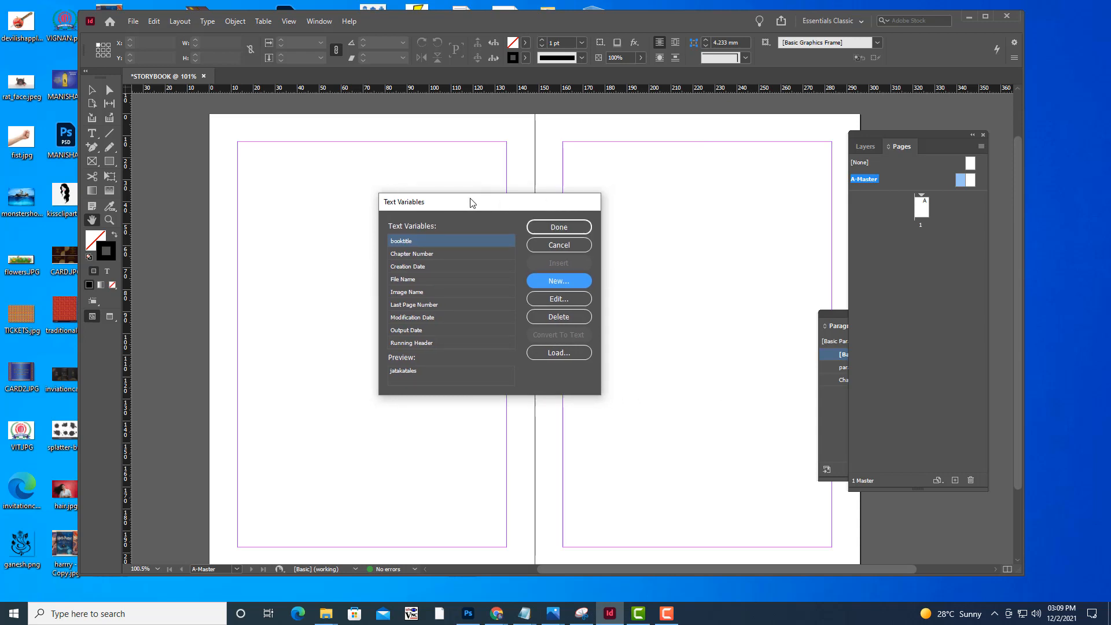
left_click_drag(470, 202, 480, 199)
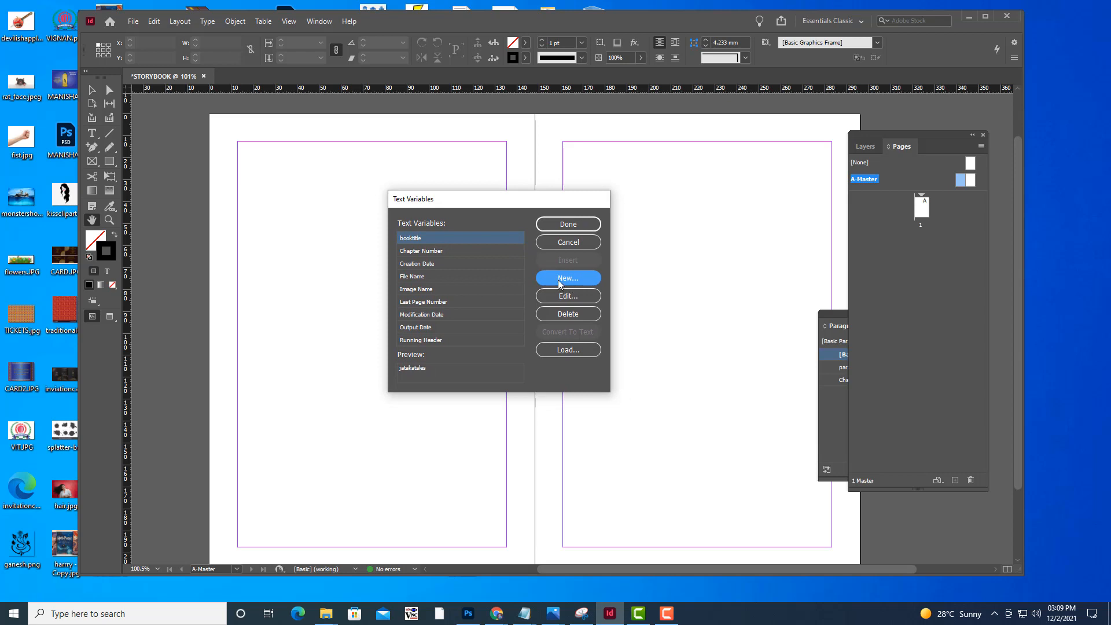
Finish defining text variables, keeping the new booktitle variable
left_click(584, 225)
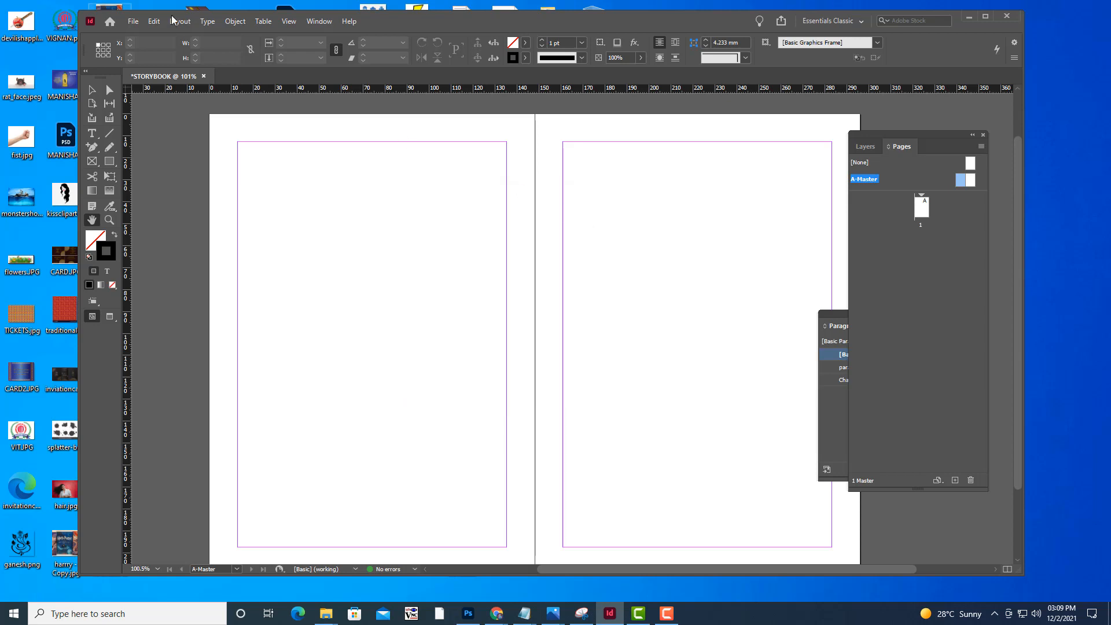
left_click(209, 22)
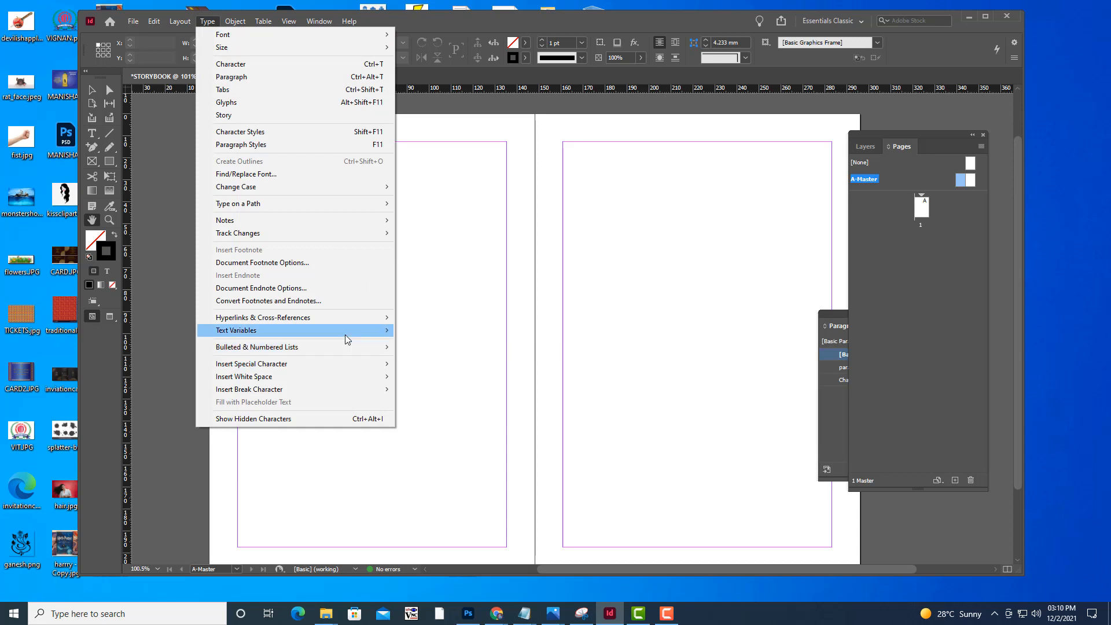
mouse_move(345, 338)
left_click(457, 333)
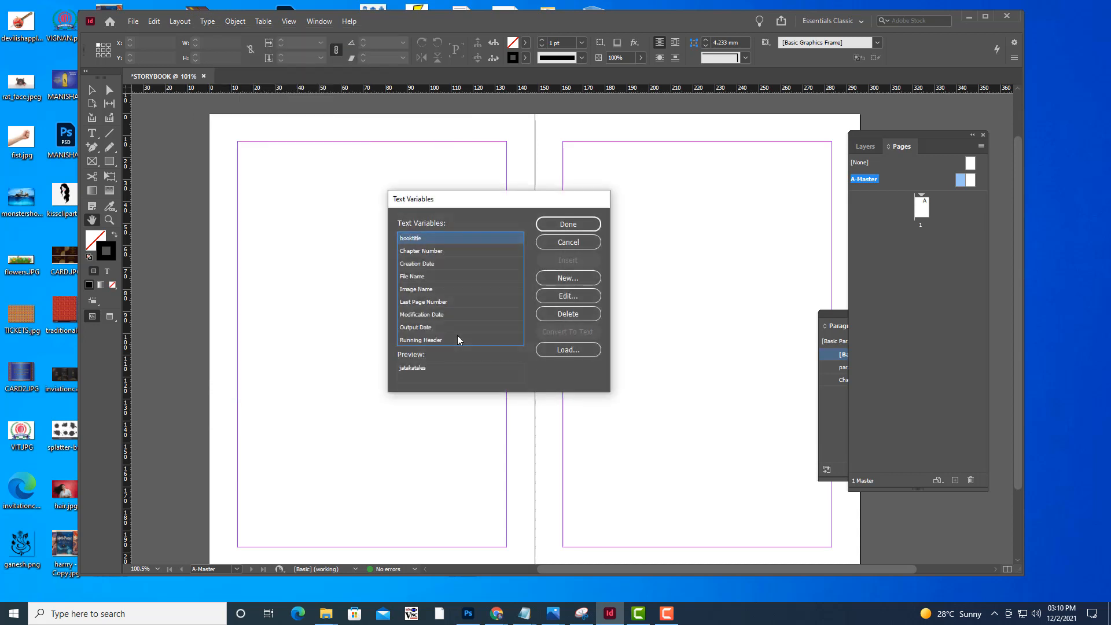
left_click_drag(495, 200, 539, 218)
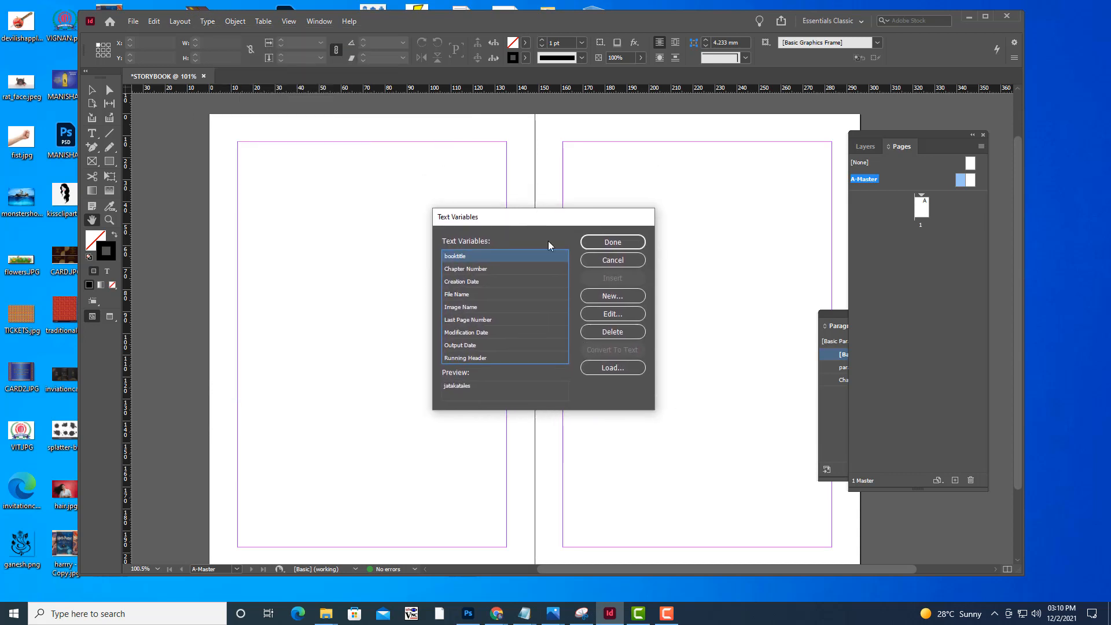
left_click(618, 296)
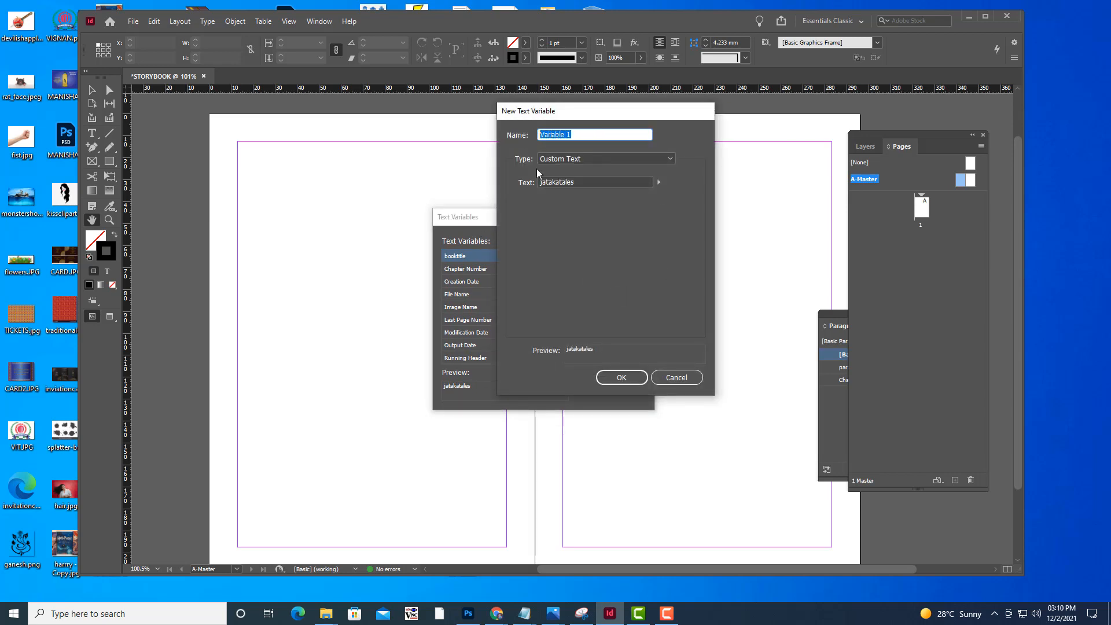
left_click_drag(571, 115, 614, 137)
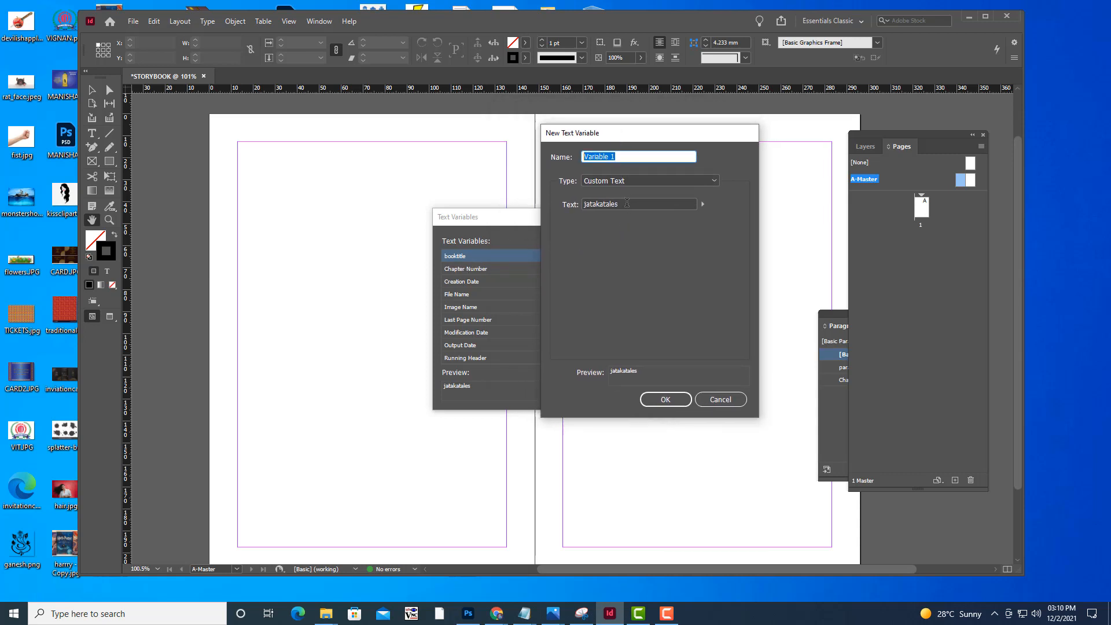
left_click_drag(627, 203, 559, 206)
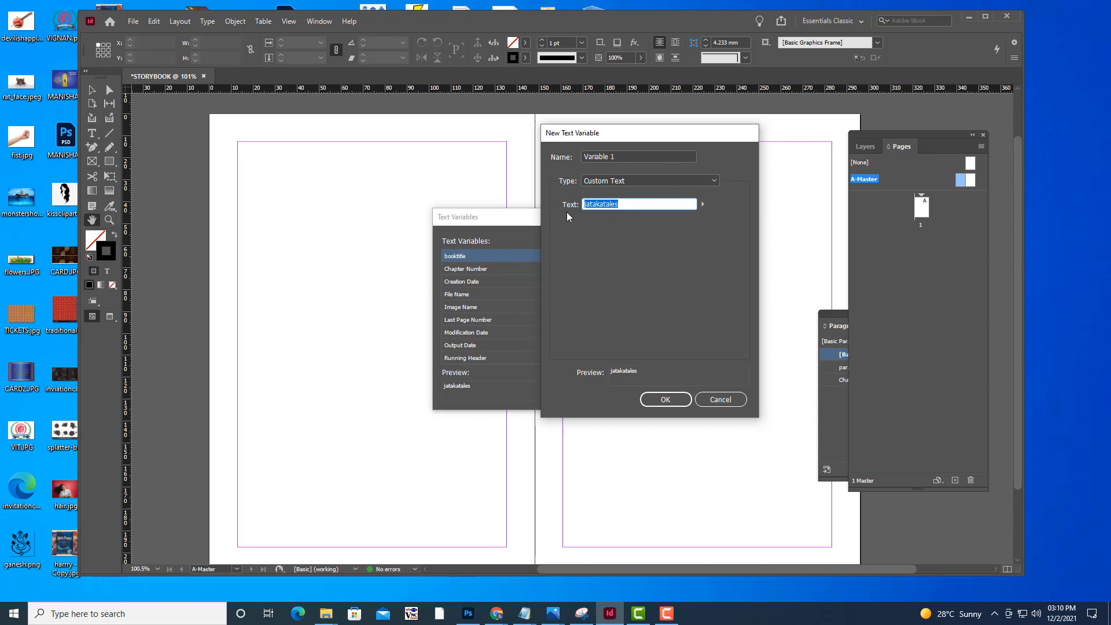
left_click(641, 183)
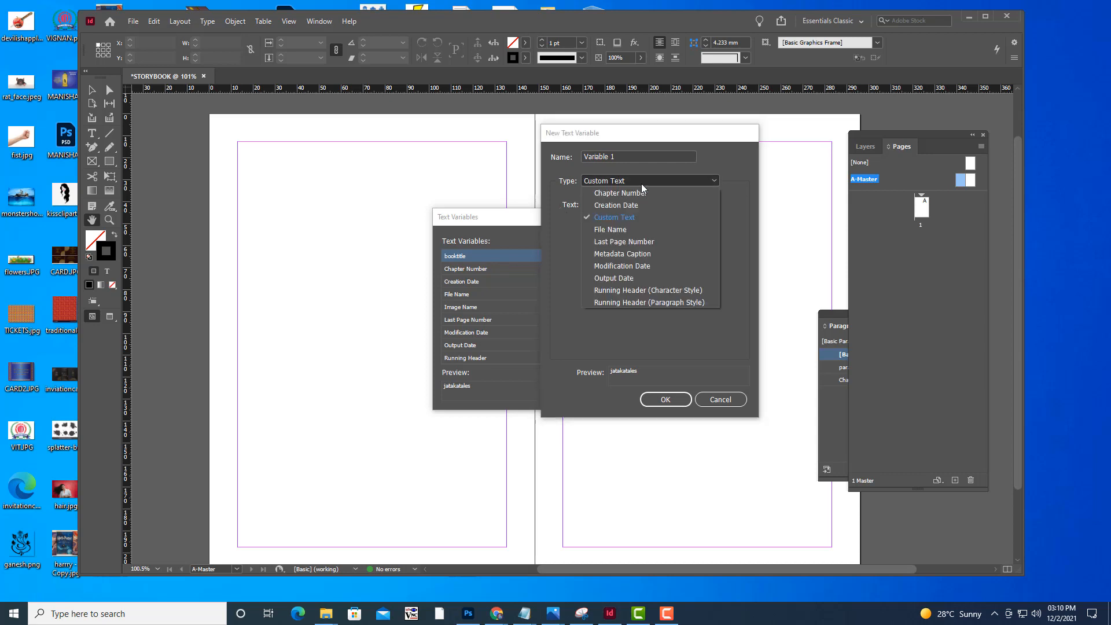
left_click(624, 218)
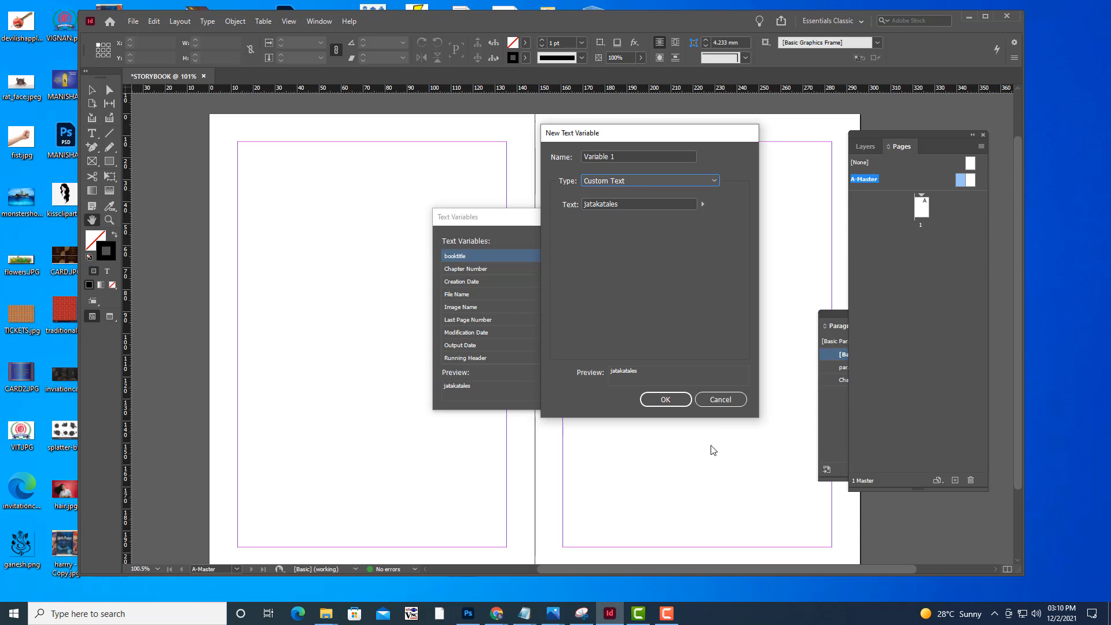
left_click(741, 405)
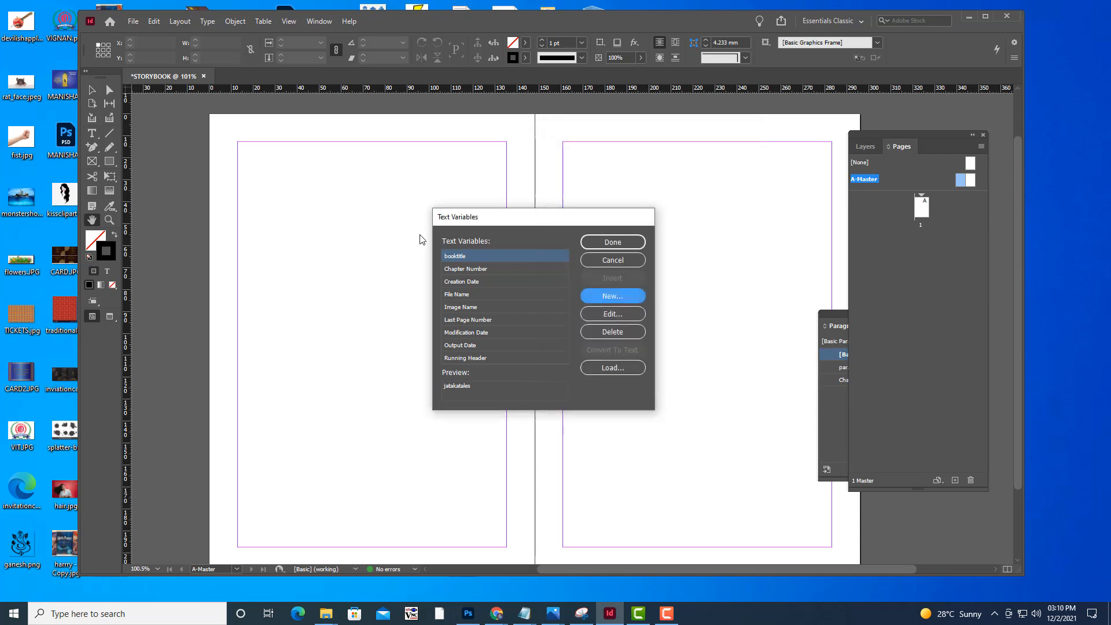
left_click_drag(546, 222, 519, 227)
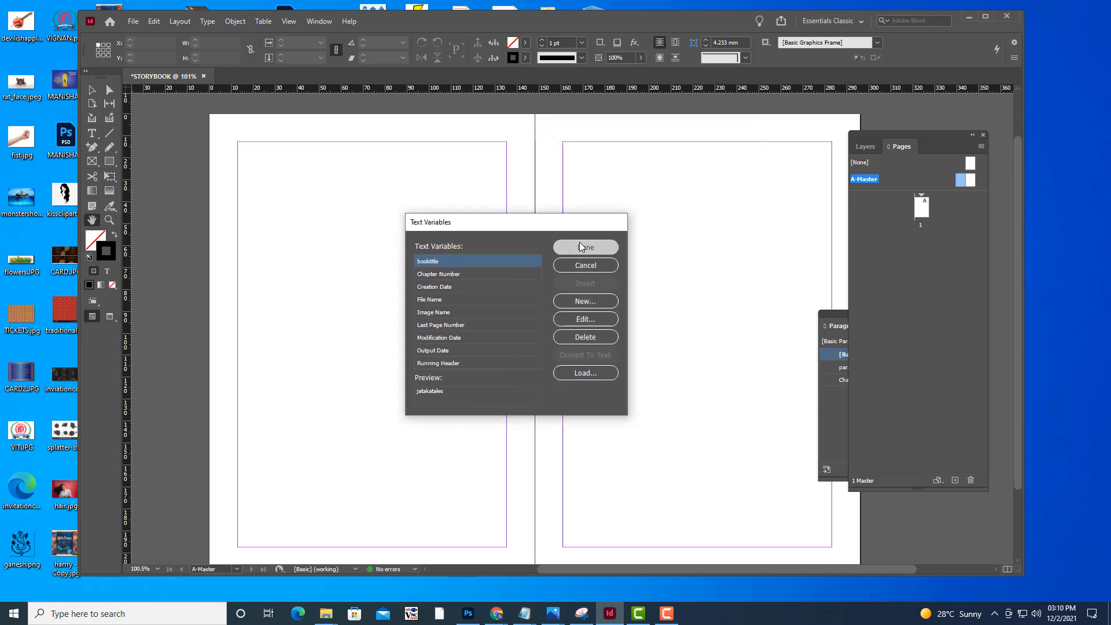
left_click(580, 246)
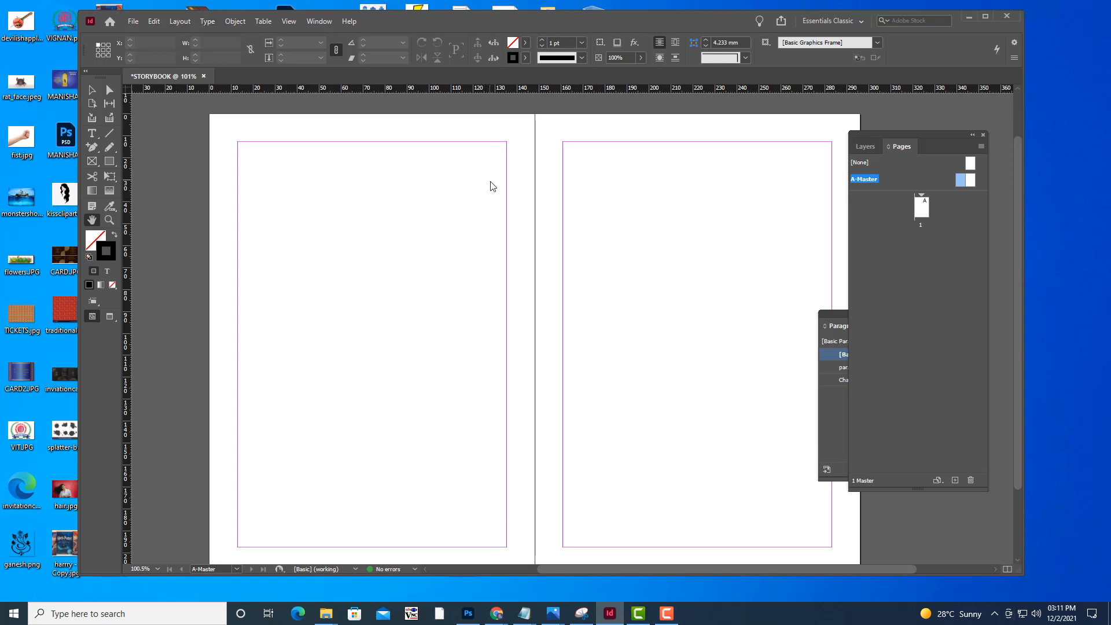
Create another text variable and set its type to Running Header (Paragraph Style)
scroll(591, 199, "down", 2)
scroll(590, 198, "up", 4)
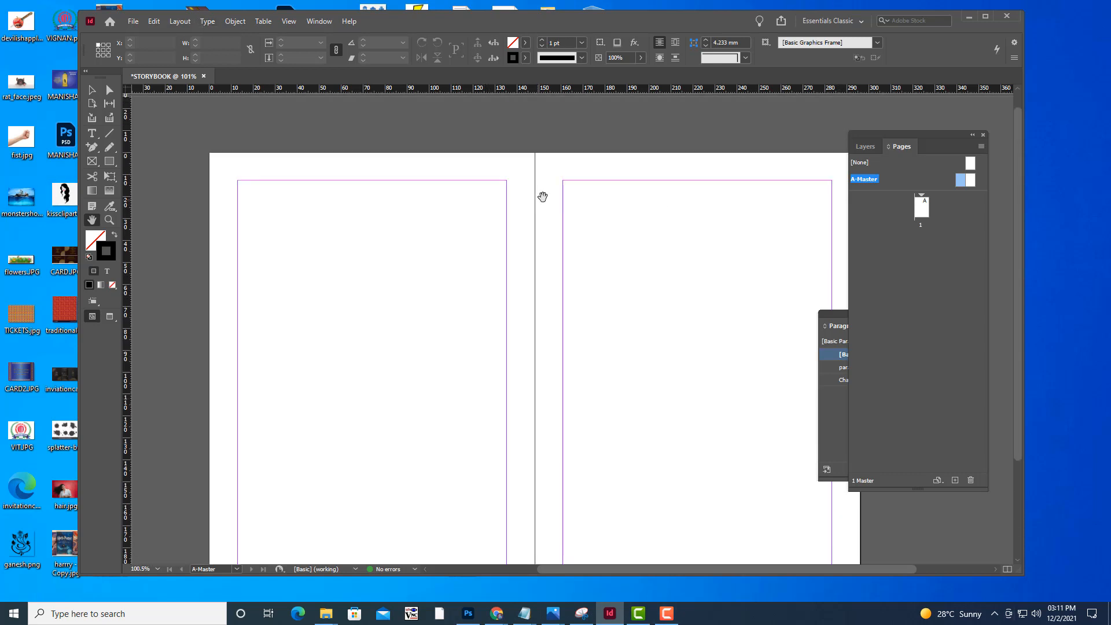
scroll(543, 196, "down", 2)
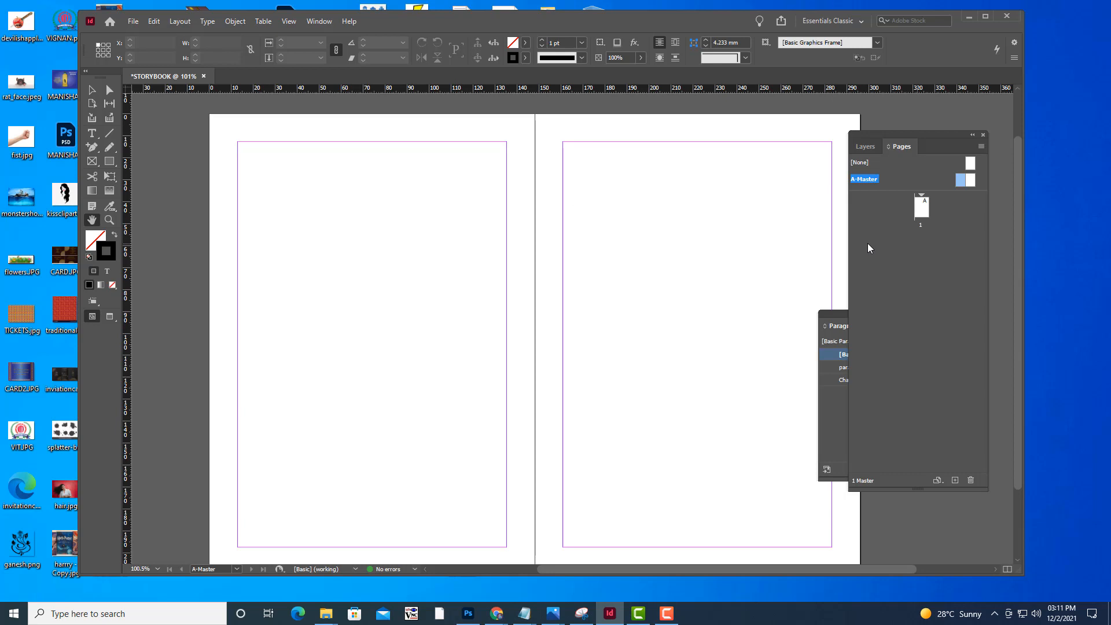
left_click(207, 22)
mouse_move(326, 328)
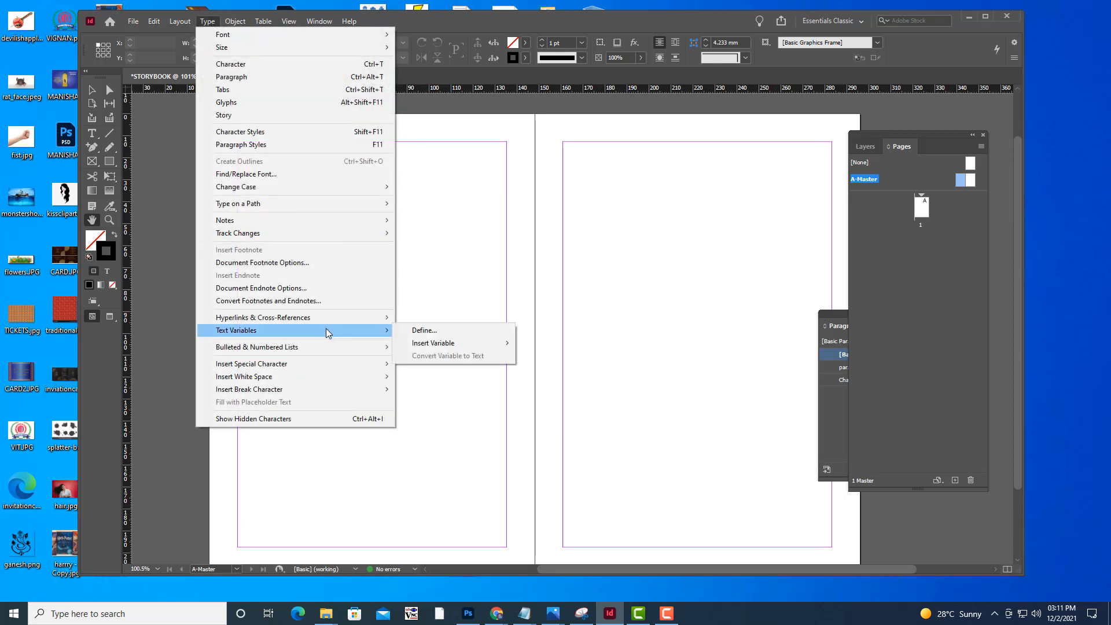
left_click(458, 330)
left_click_drag(475, 220, 451, 146)
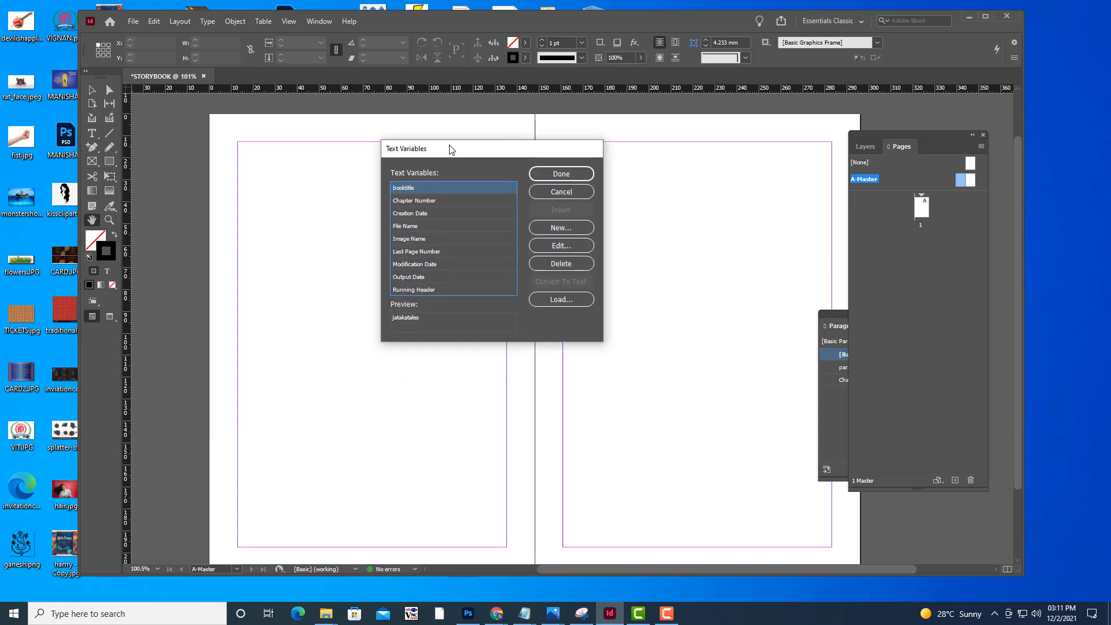
left_click(562, 229)
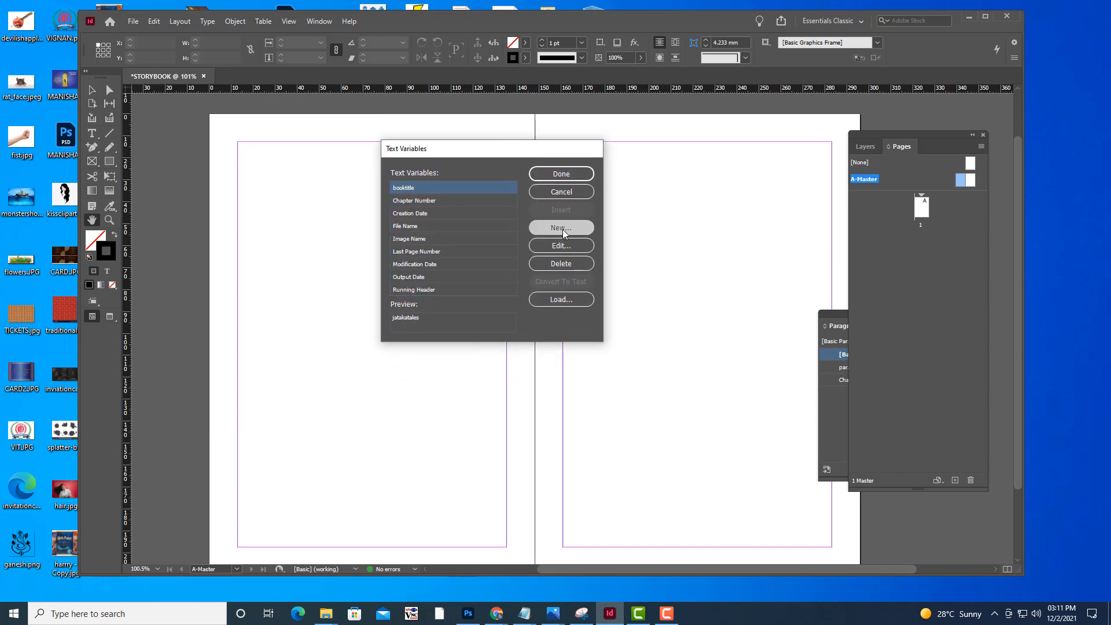
left_click(648, 181)
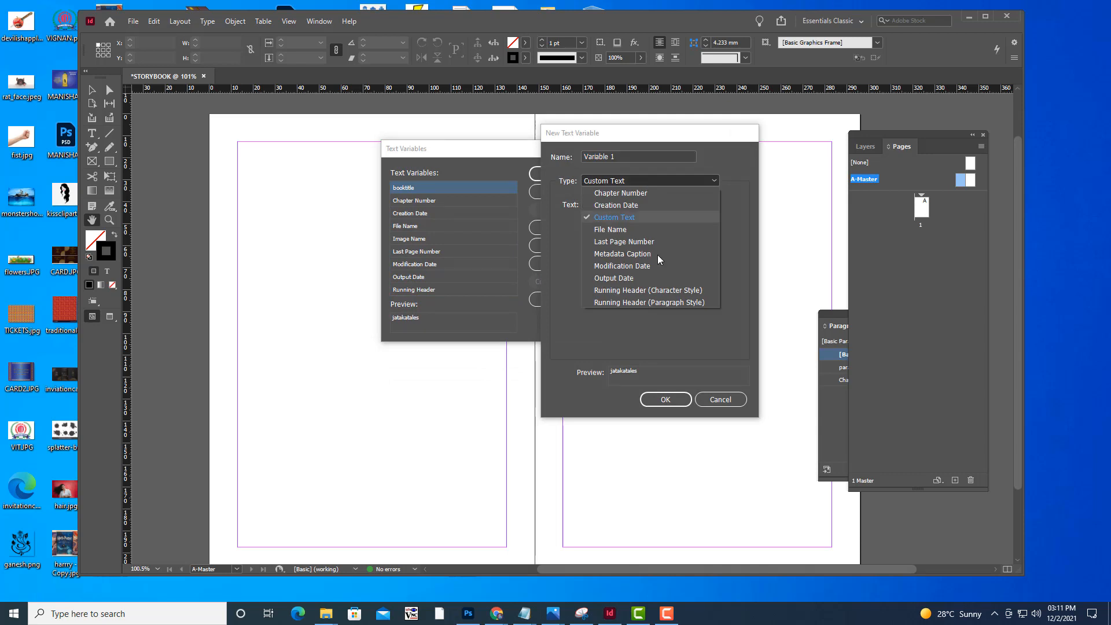
left_click(642, 302)
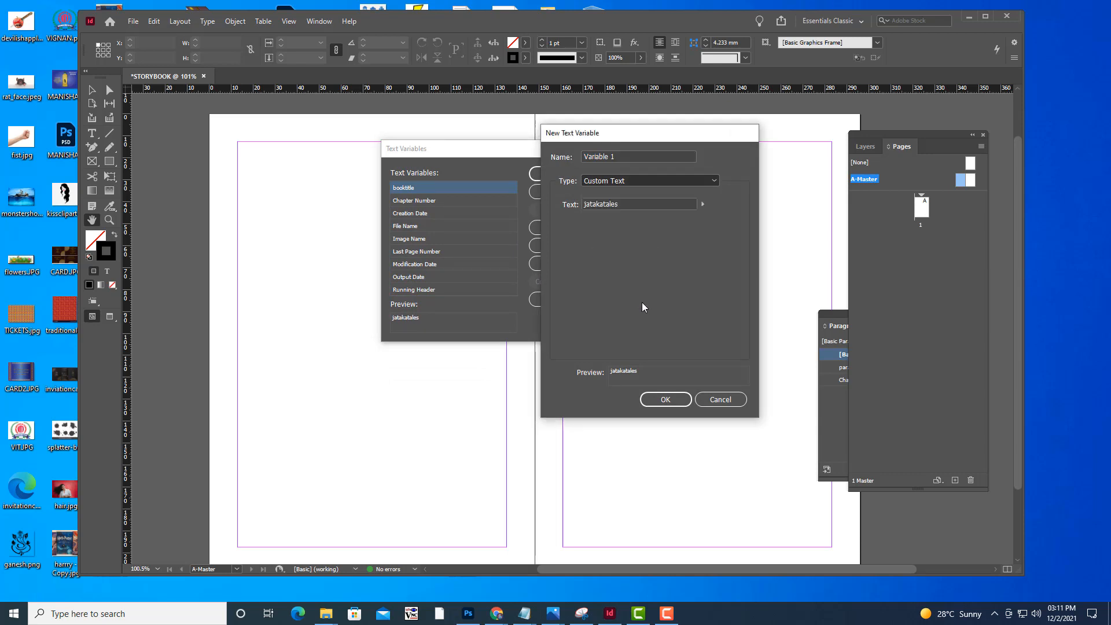
Name the new running header variable storyheading
left_click_drag(624, 156, 537, 155)
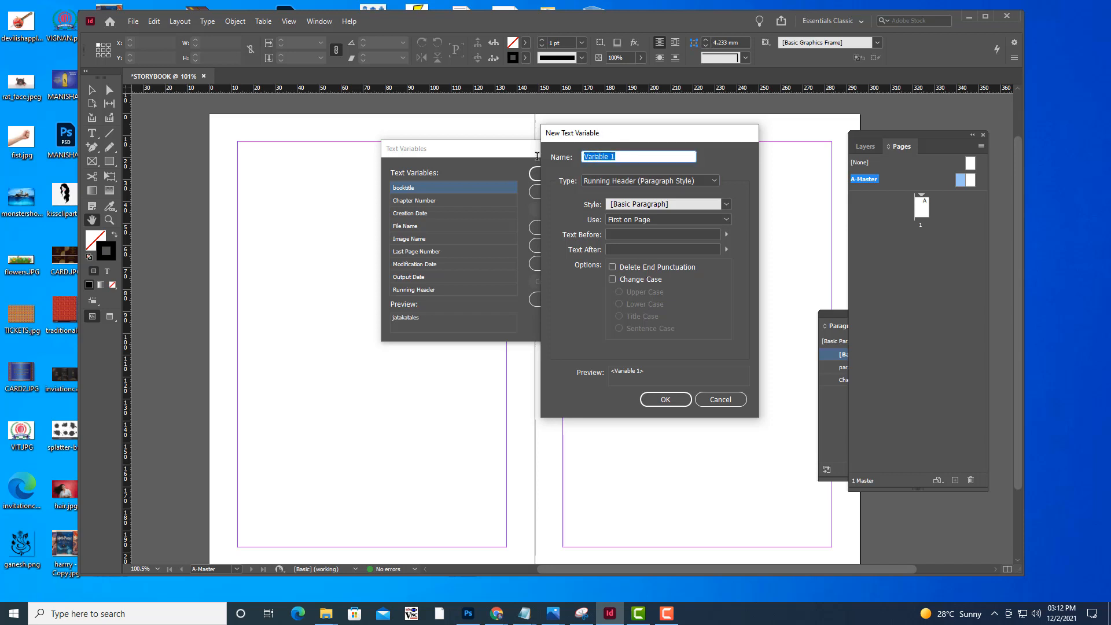
key("BackSpace")
type("sto")
type("ry")
type("tit")
key("BackSpace")
key("BackSpace")
key("BackSpace")
type("heading")
Base the storyheading variable on the Chaptertitle paragraph style, save it and close the text variable definitions
left_click(680, 206)
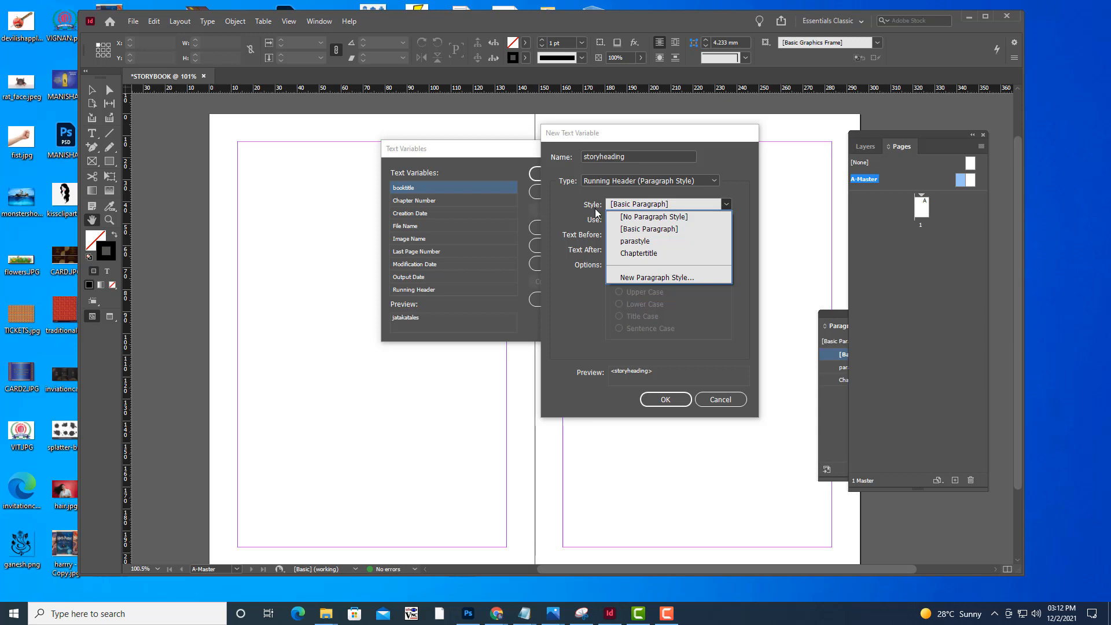
left_click(635, 255)
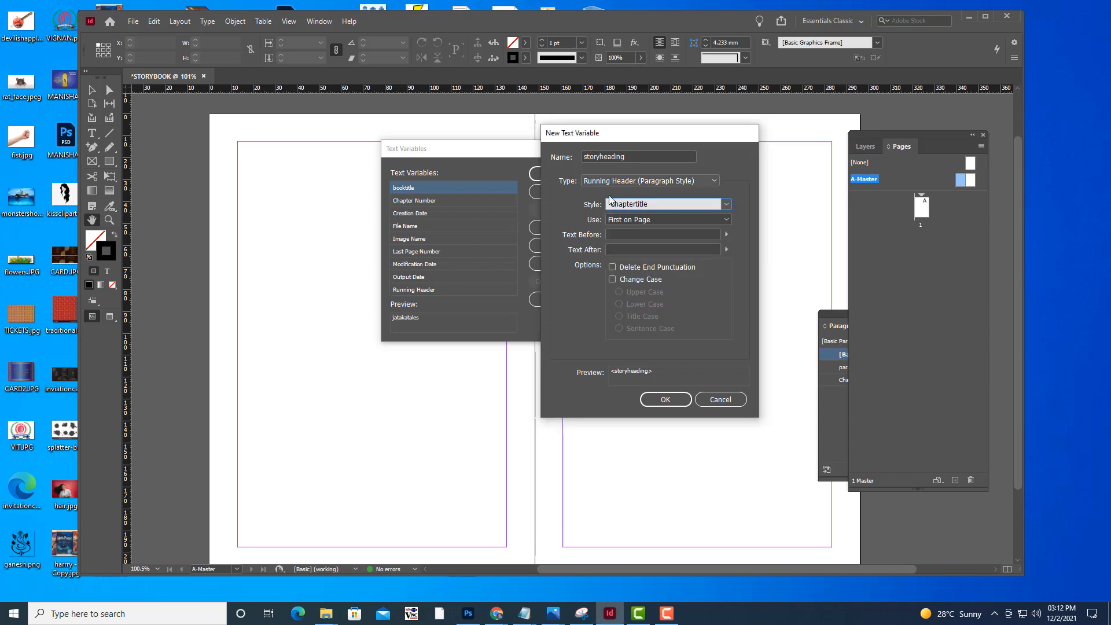
left_click_drag(631, 154, 578, 157)
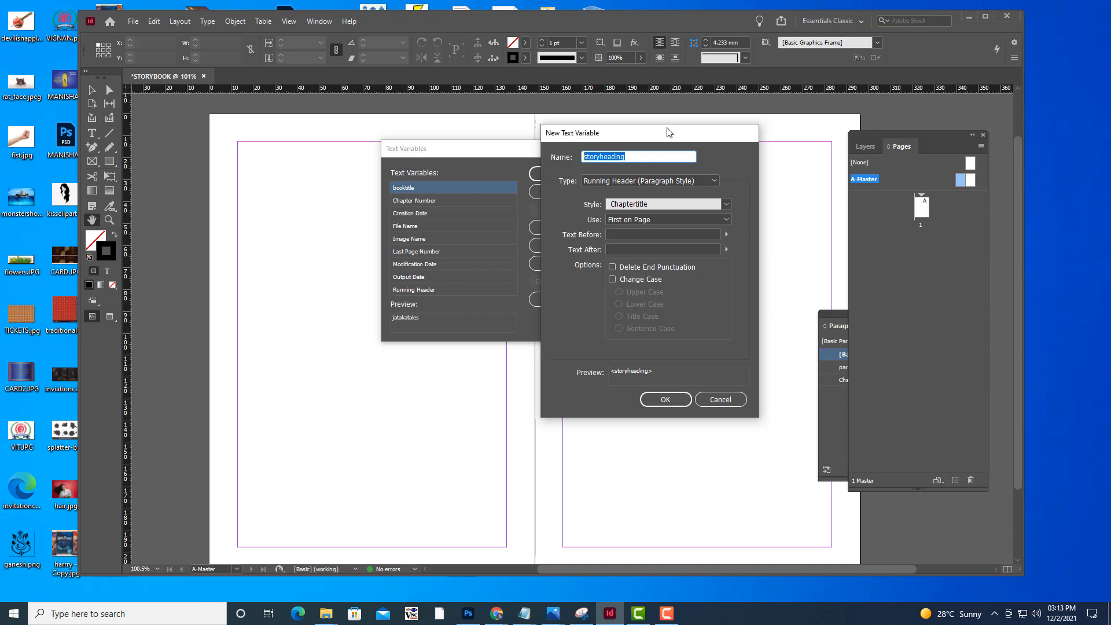
left_click_drag(667, 128, 674, 109)
left_click(671, 384)
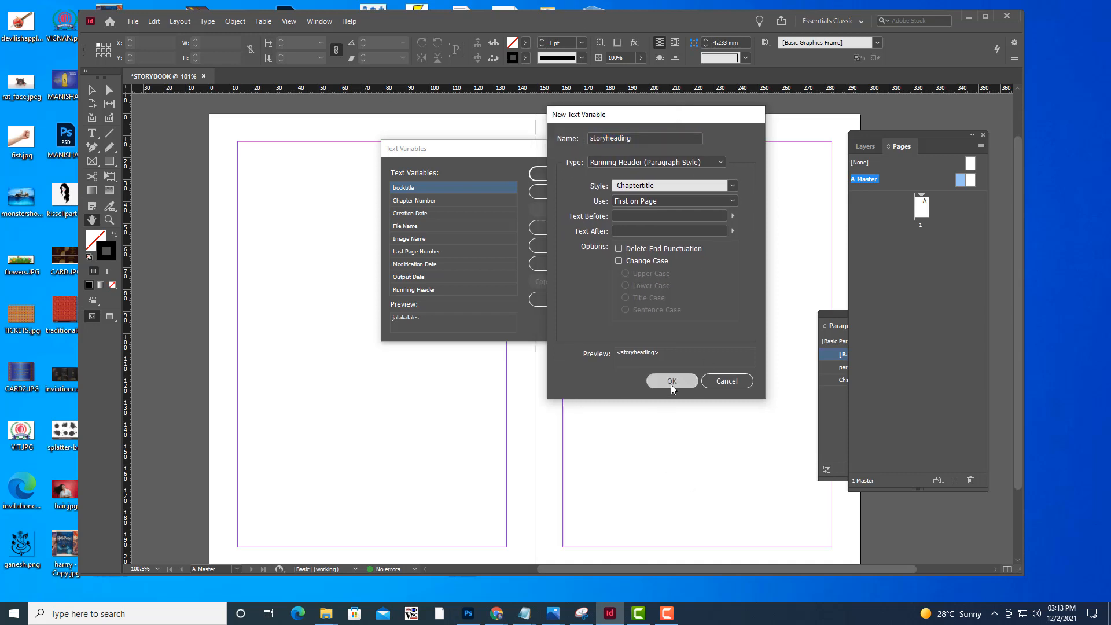
left_click_drag(409, 148, 472, 139)
scroll(523, 245, "down", 1)
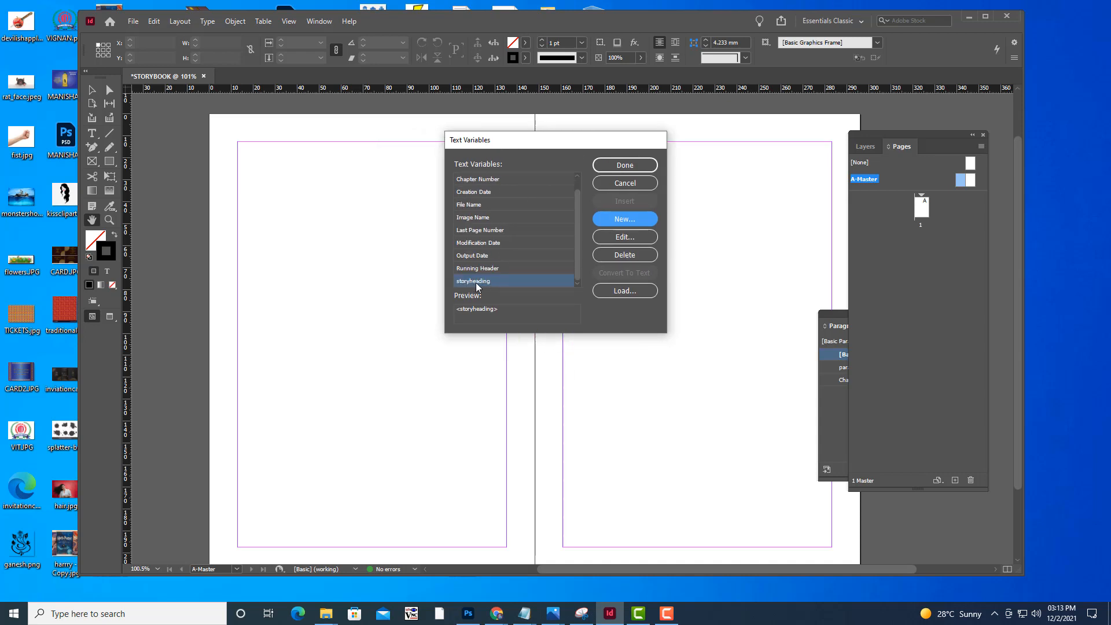
left_click(626, 166)
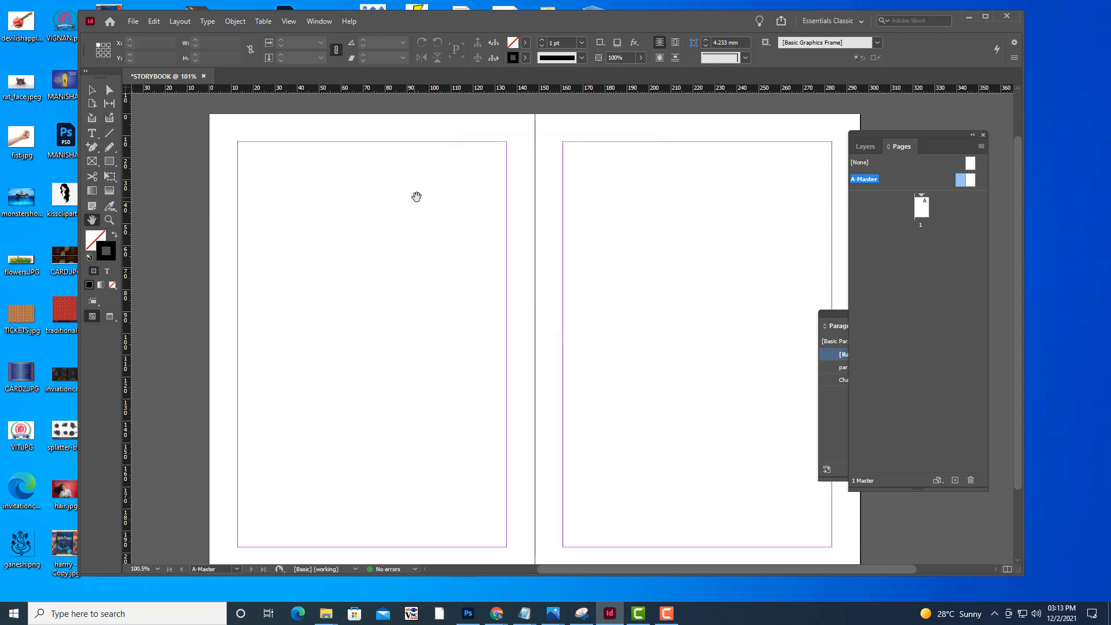
Draw a text frame about 54 mm wide just below the bottom margin of the left A-Master page, starting at its left margin
scroll(417, 196, "up", 3)
scroll(417, 196, "down", 4)
scroll(417, 199, "up", 2)
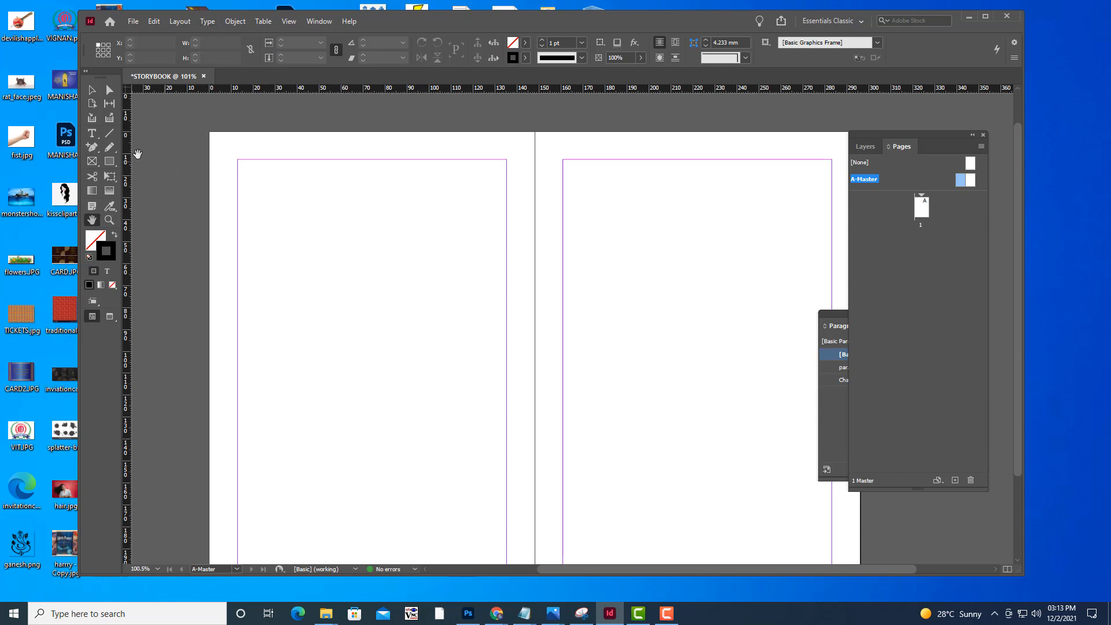
left_click(99, 133)
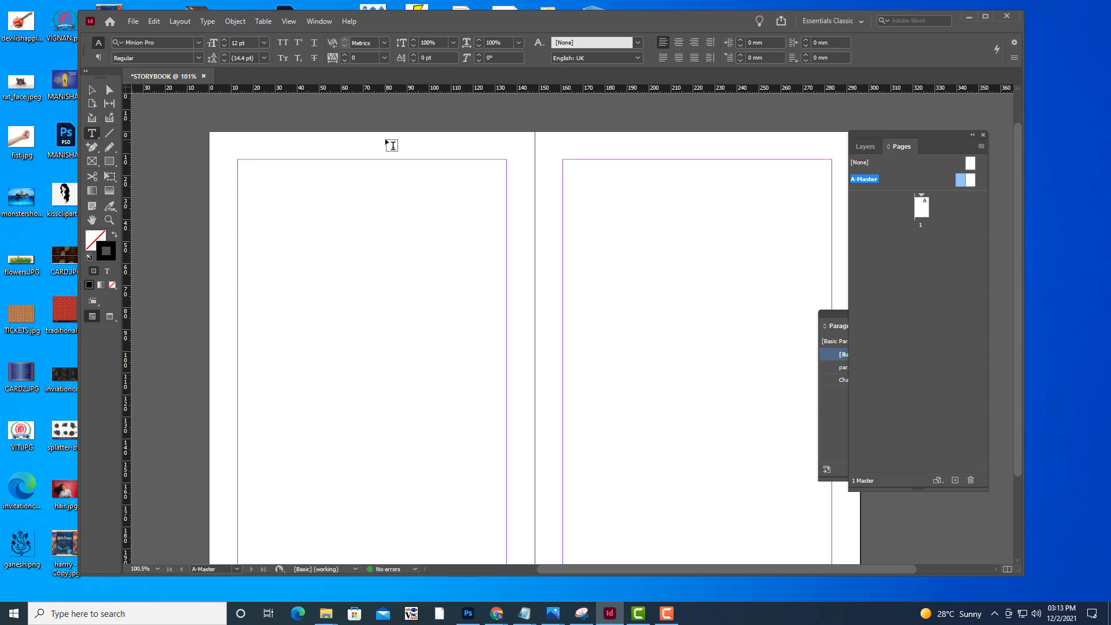
scroll(438, 170, "down", 5)
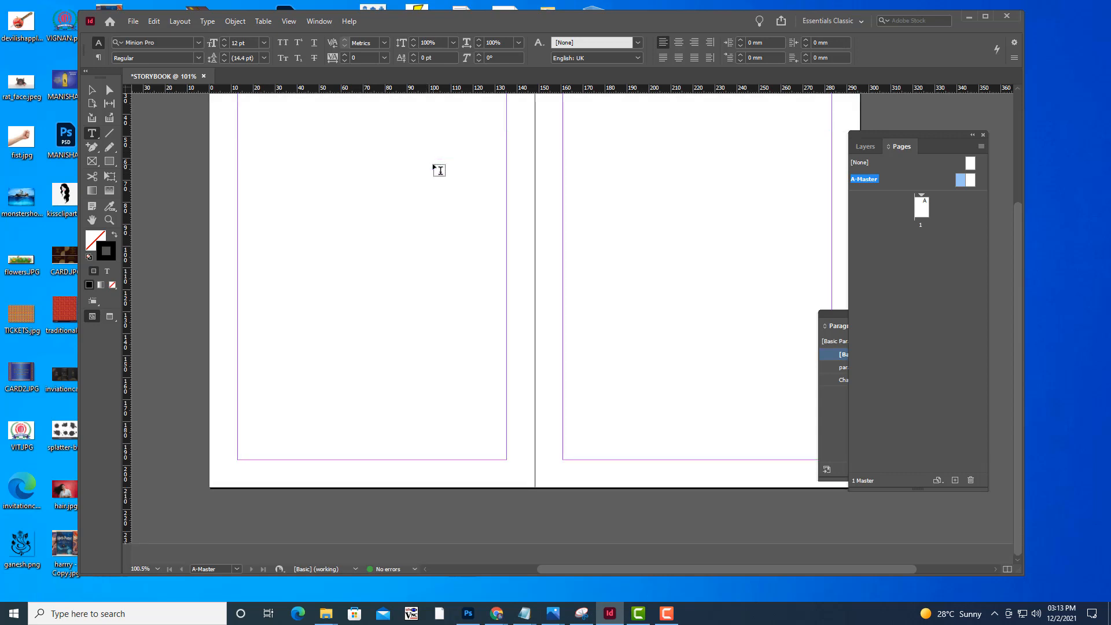
left_click_drag(238, 460, 356, 479)
Insert the storyheading text variable into the empty footer frame on the left A-Master page
scroll(402, 347, "up", 3)
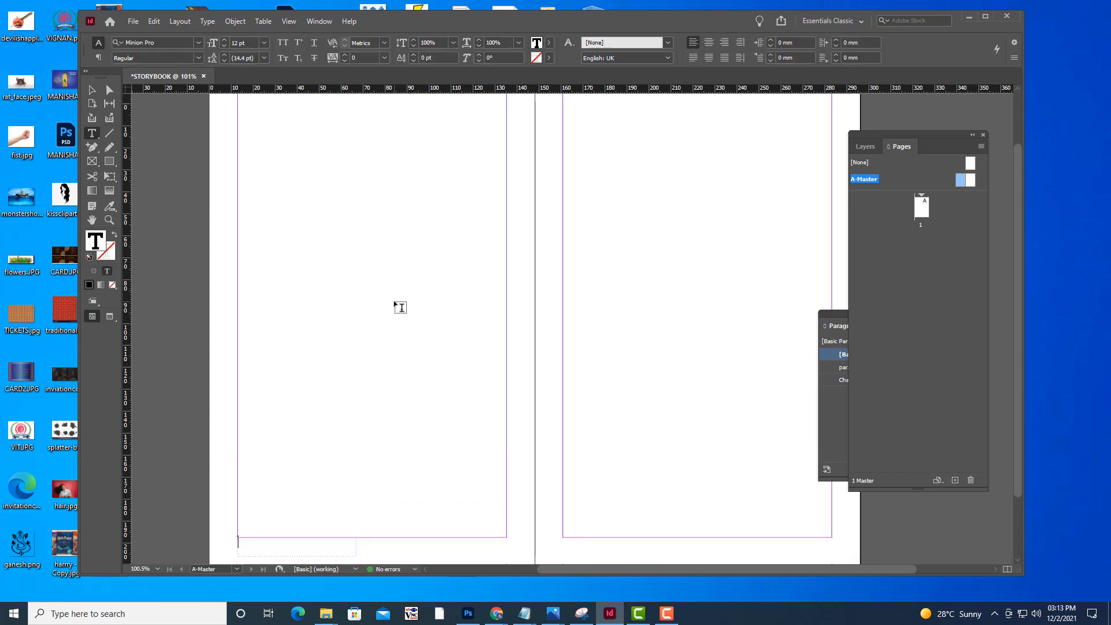
scroll(415, 232, "down", 3)
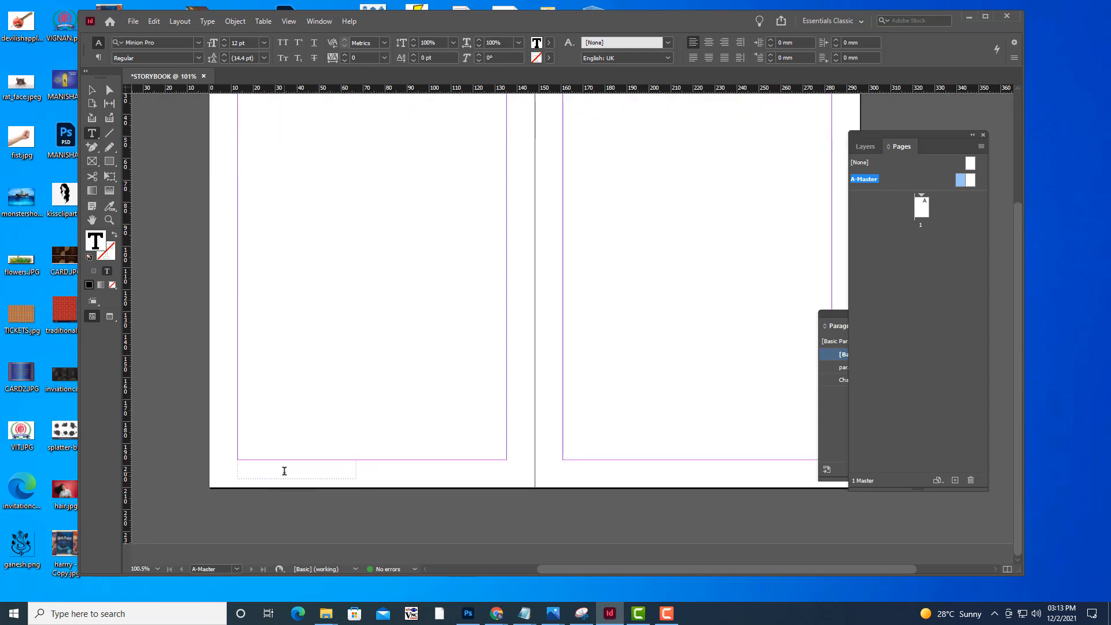
scroll(380, 365, "up", 3)
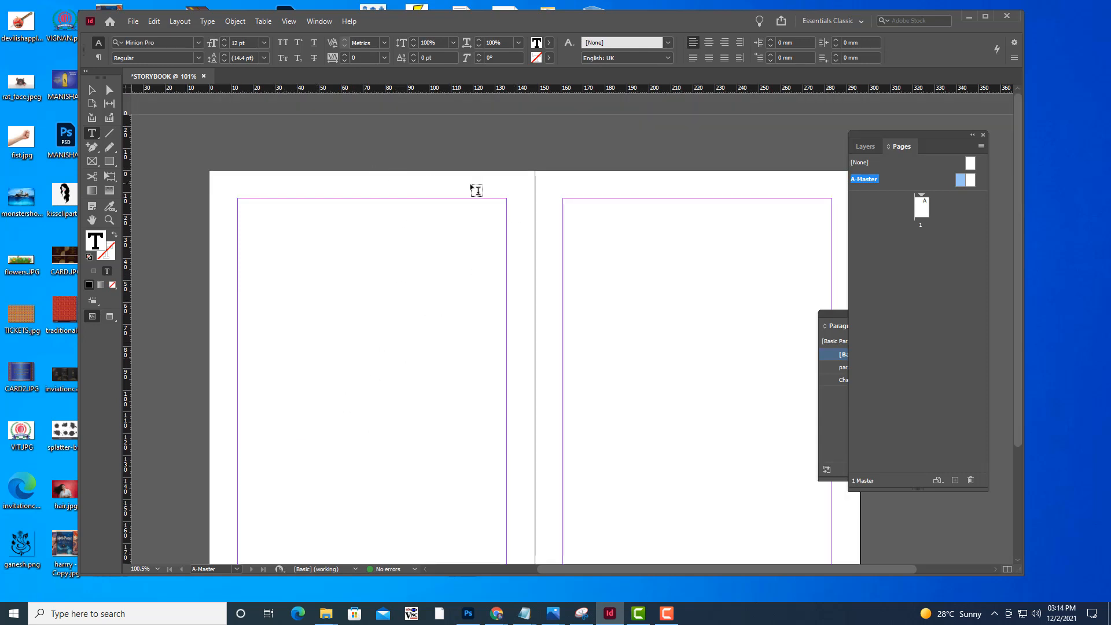
scroll(354, 391, "down", 3)
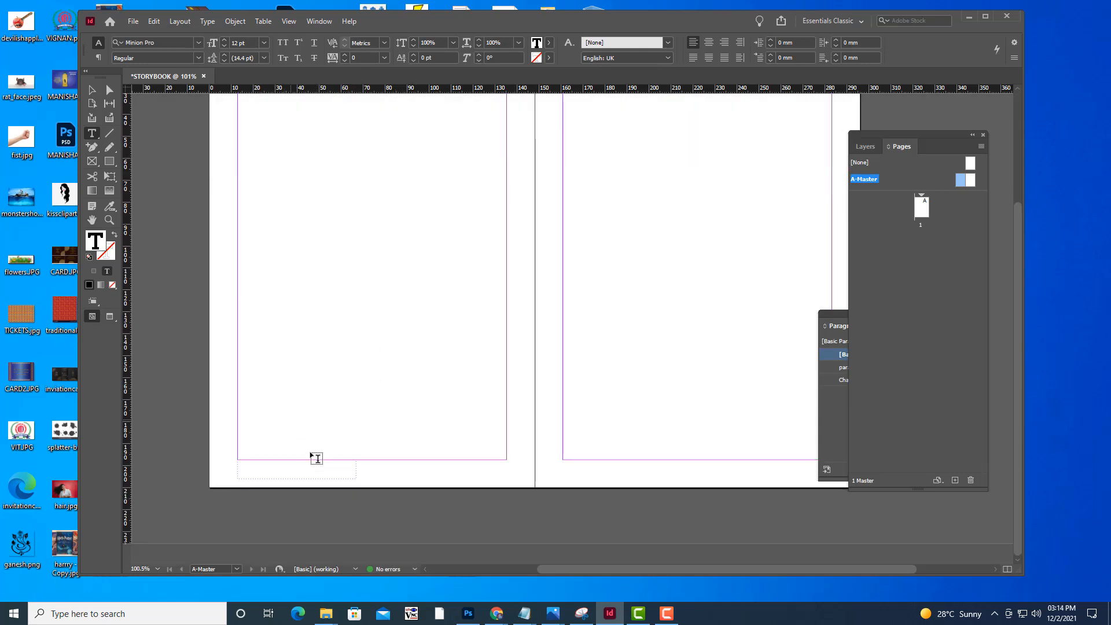
right_click(261, 469)
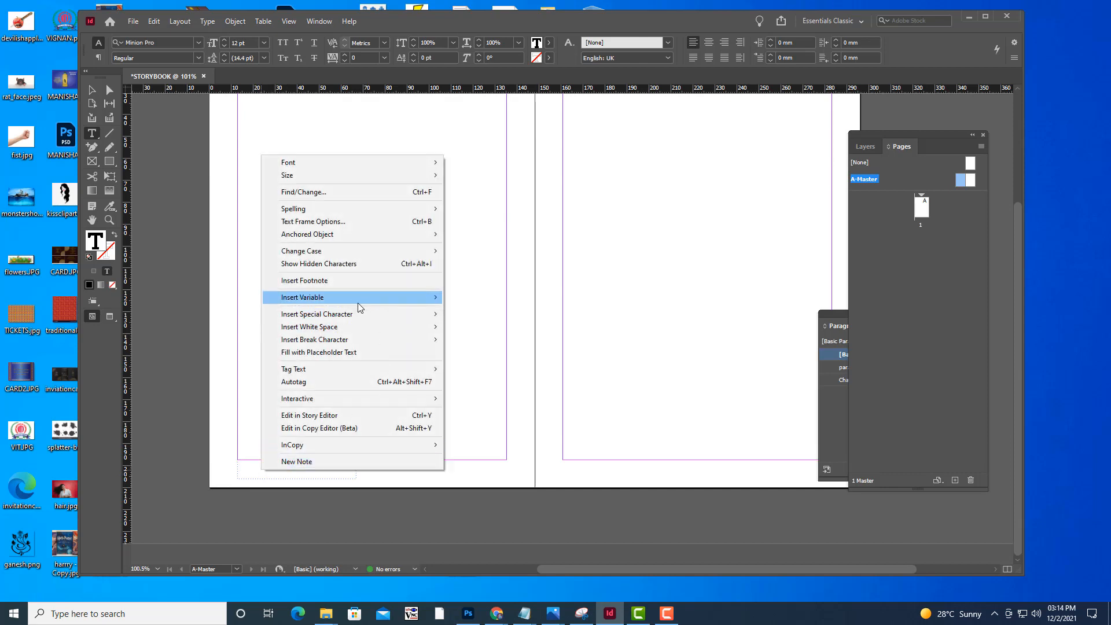
mouse_move(352, 301)
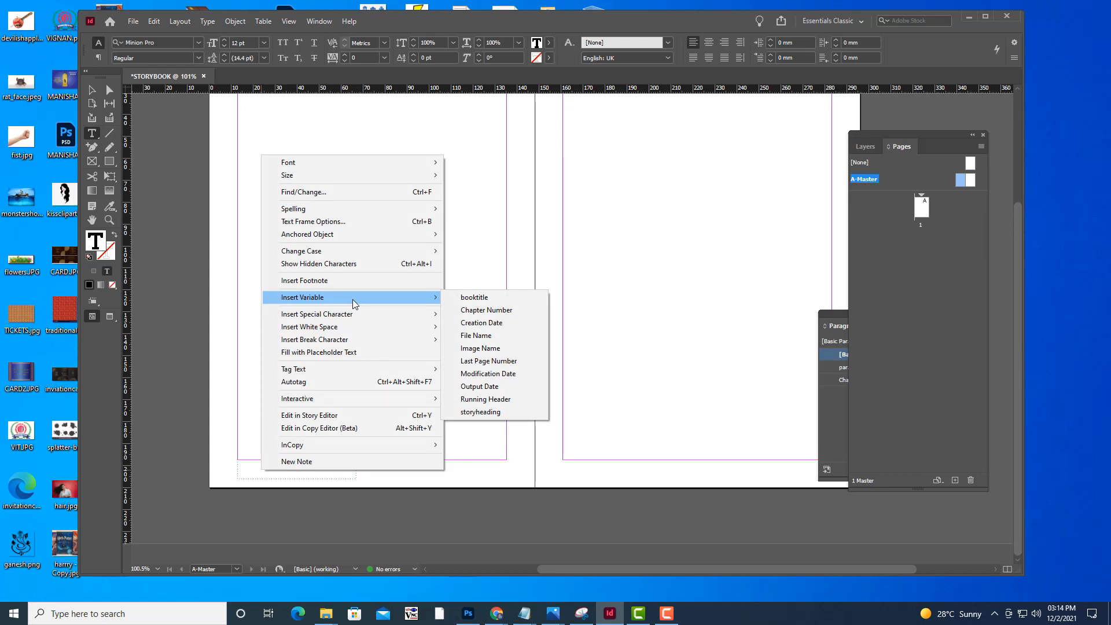
left_click(502, 412)
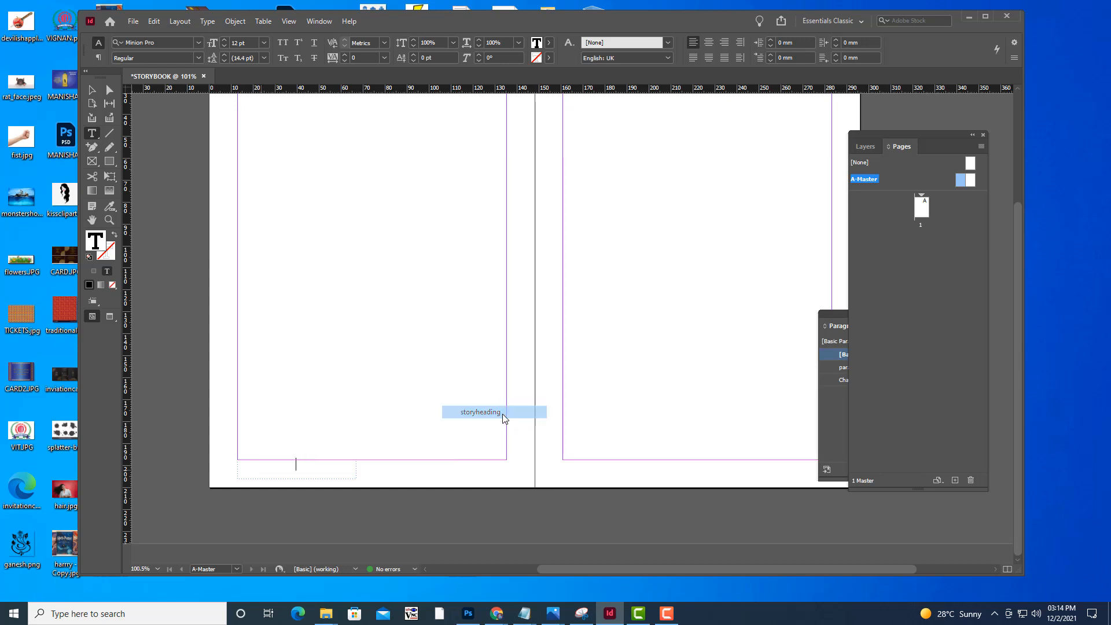
Draw a text frame about 37 mm wide and 9 mm high at the left master page's top edge, and insert the booktitle variable in it
scroll(449, 345, "up", 3)
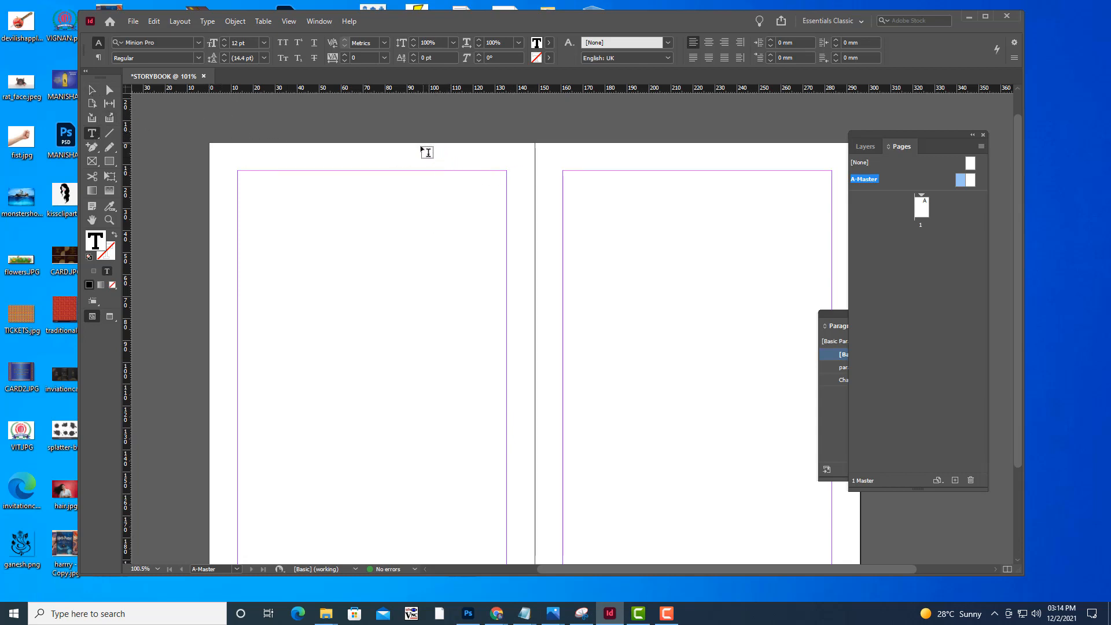
left_click_drag(428, 143, 512, 161)
right_click(493, 149)
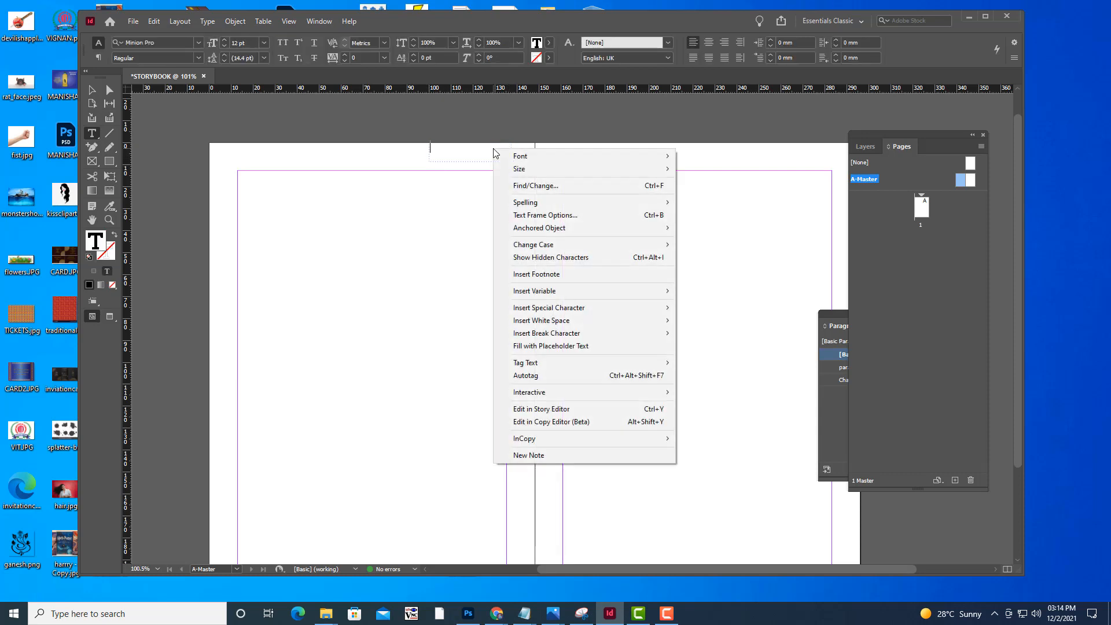
mouse_move(547, 290)
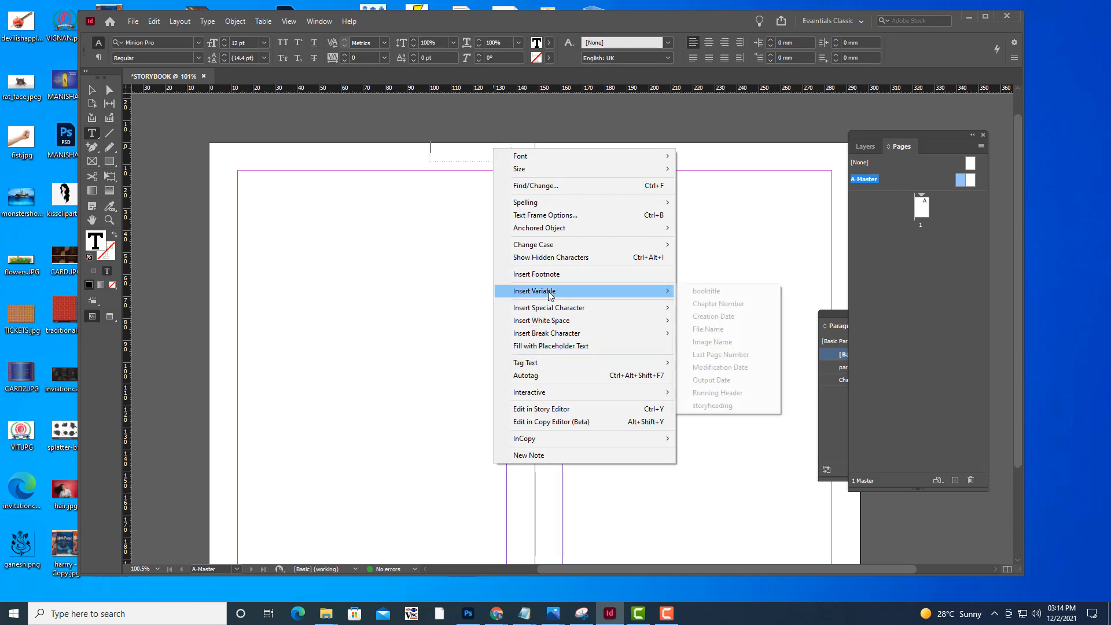
left_click(735, 293)
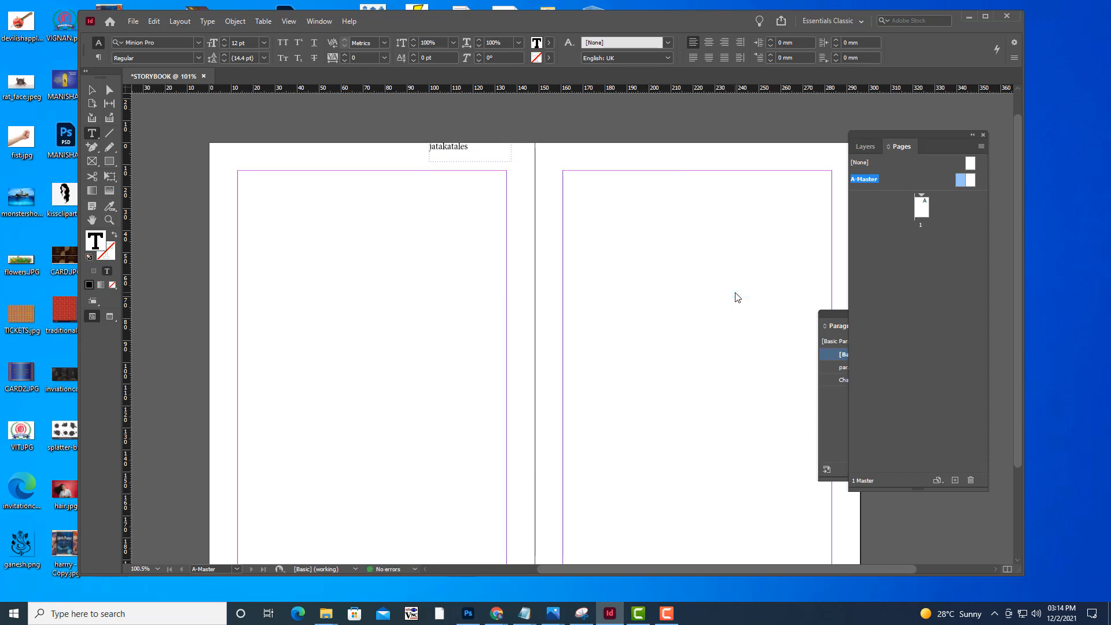
Duplicate the storyheading footer frame onto the right A-Master page, just below the bottom margin and starting at its left margin
left_click(91, 91)
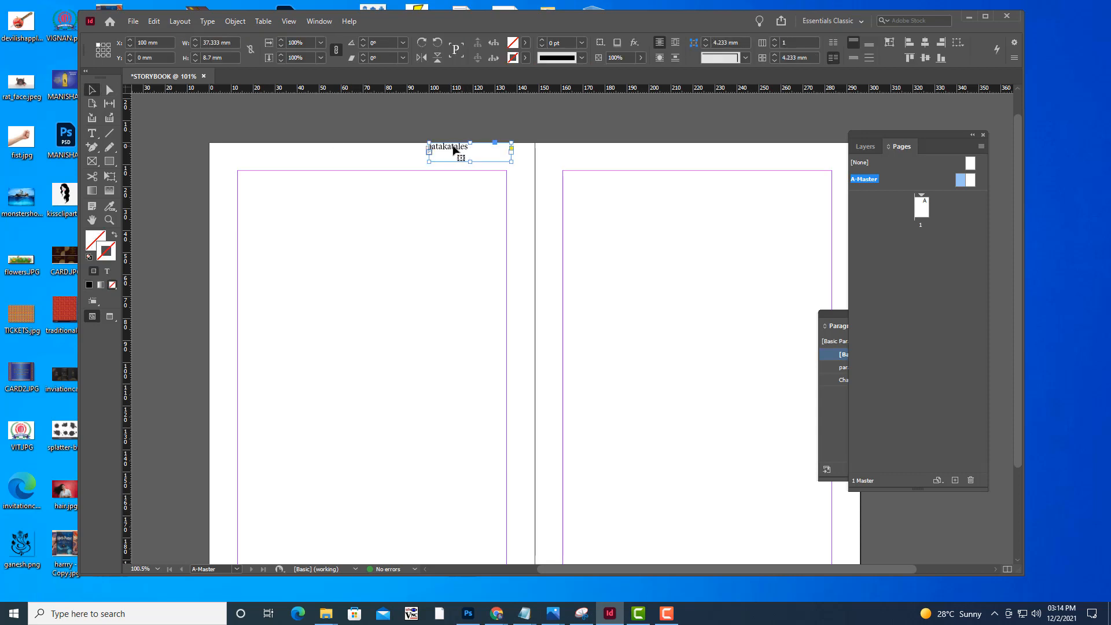
scroll(582, 177, "down", 1)
scroll(582, 177, "down", 3)
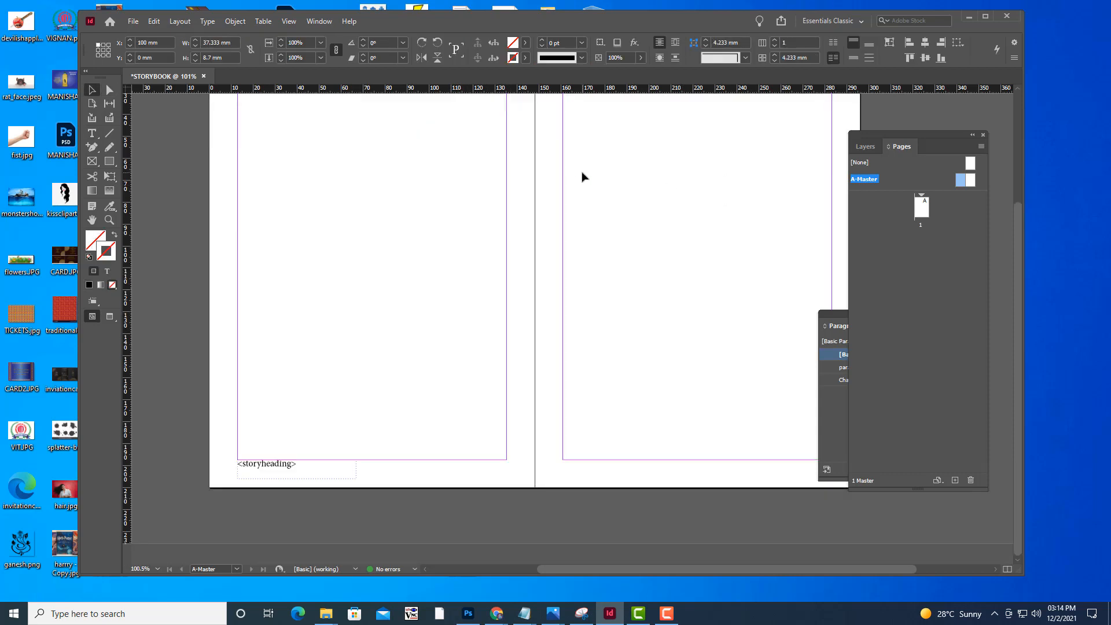
left_click(283, 466)
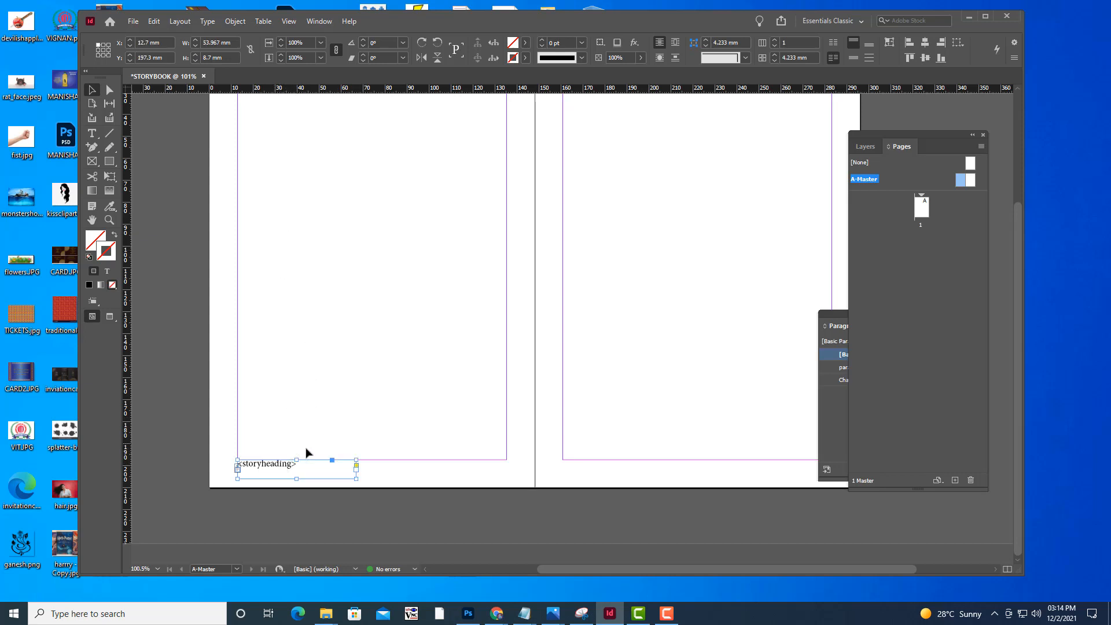
left_click_drag(283, 468, 609, 466)
left_click(655, 380)
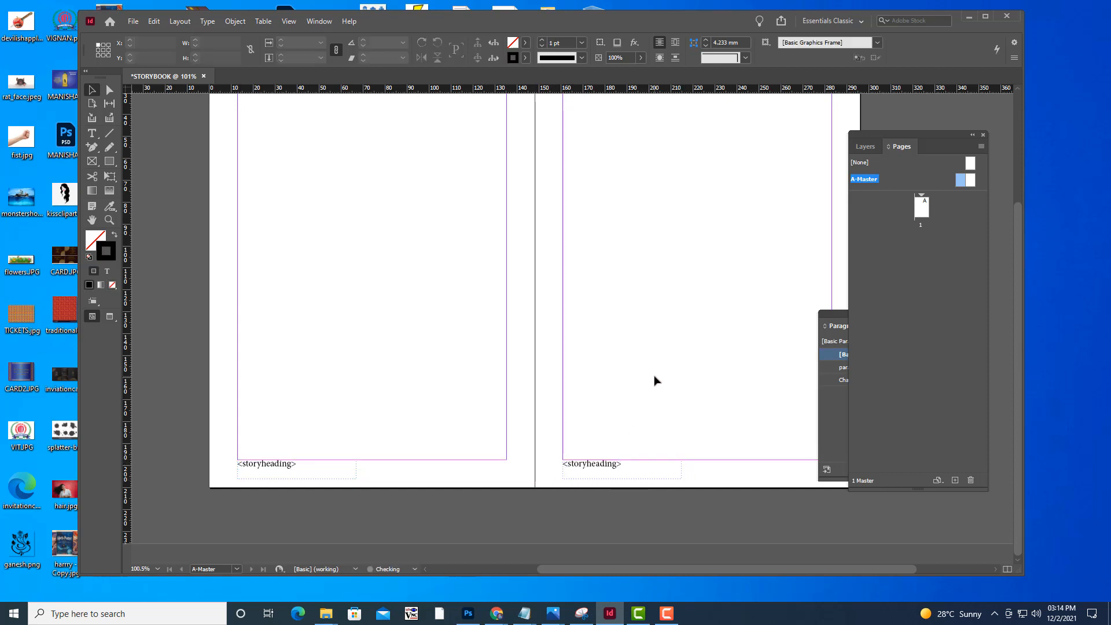
Duplicate the book title header frame onto the right A-Master page's top edge, with its right side at the right margin
scroll(654, 380, "up", 5)
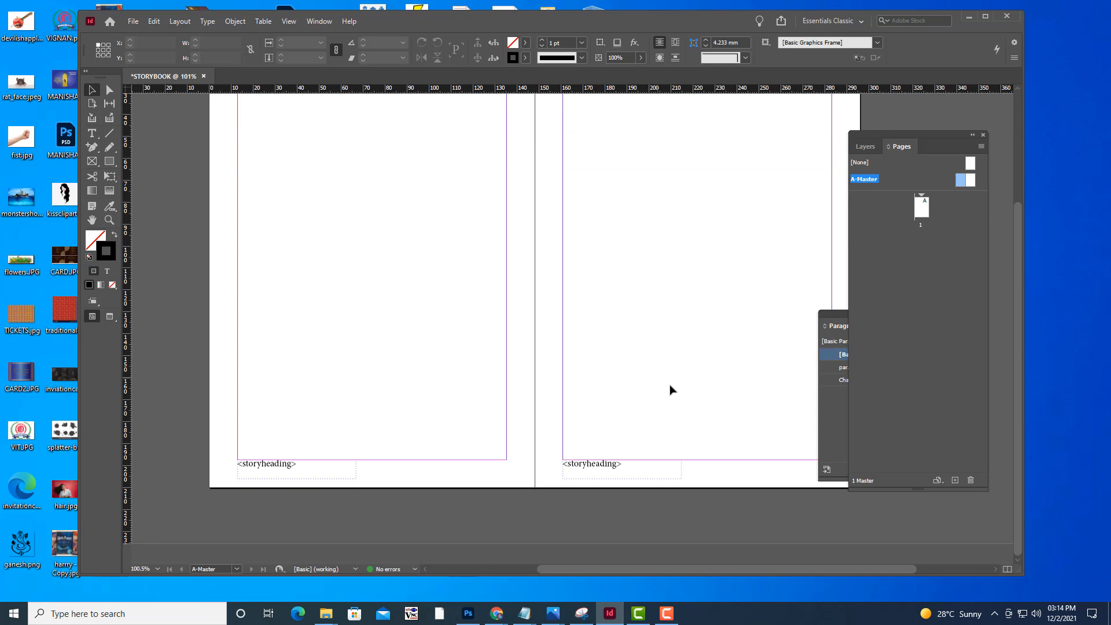
scroll(677, 389, "up", 3)
scroll(438, 218, "down", 3)
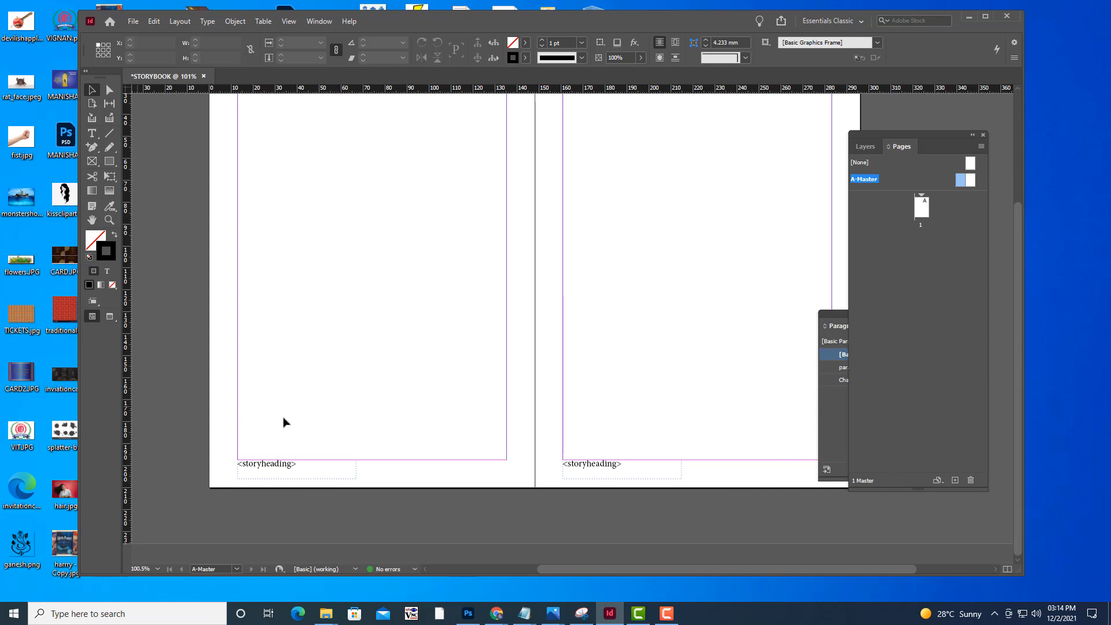
scroll(478, 283, "up", 3)
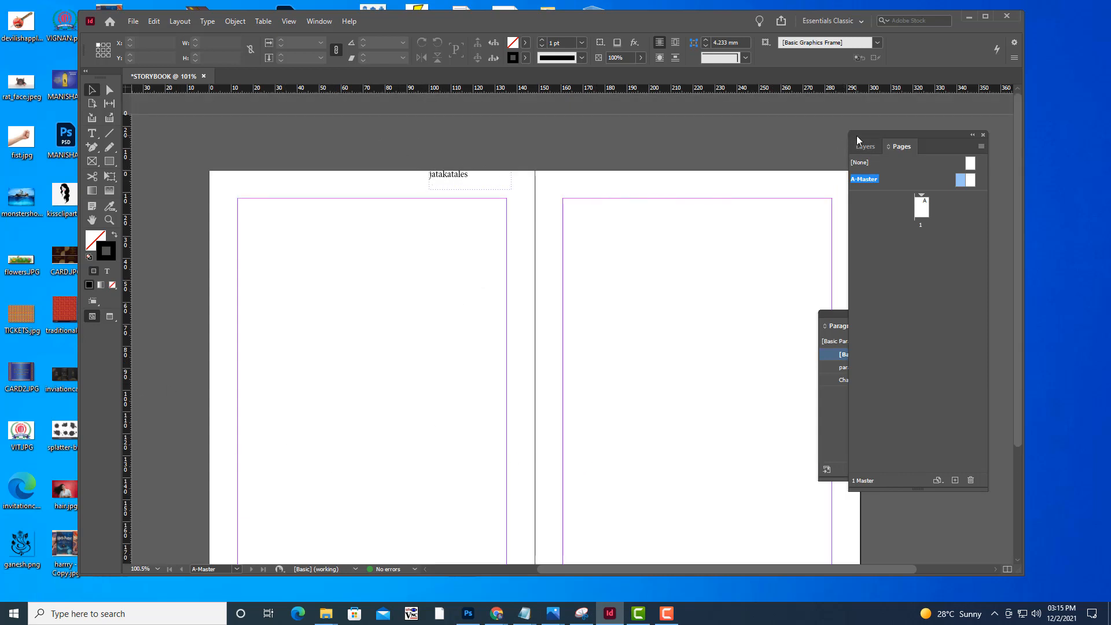
left_click_drag(857, 135, 912, 133)
left_click(462, 180)
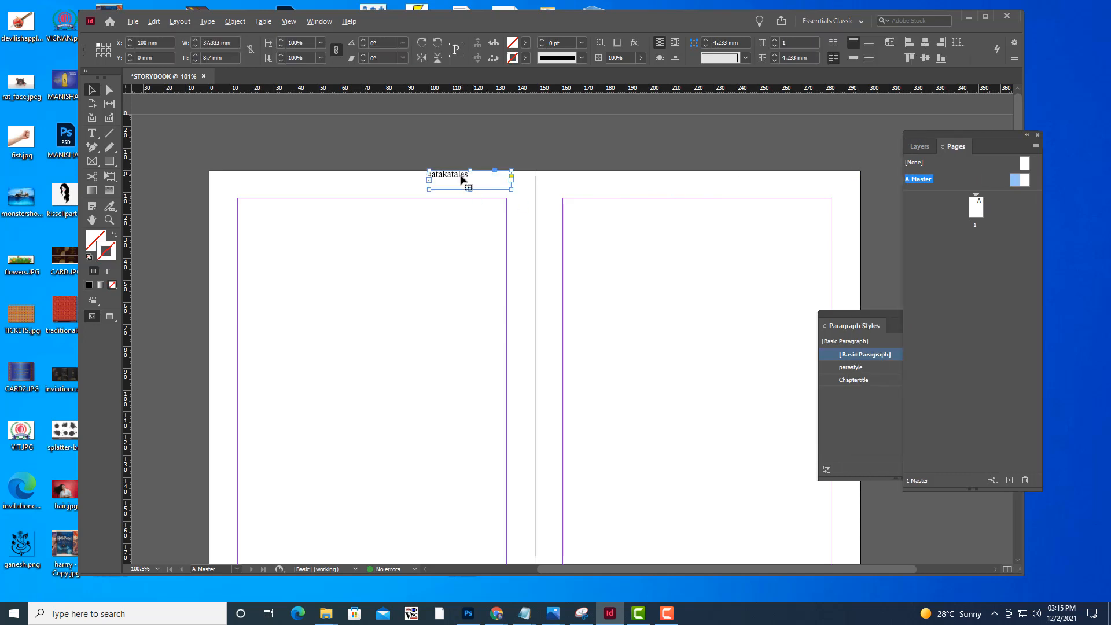
left_click_drag(461, 179, 782, 181)
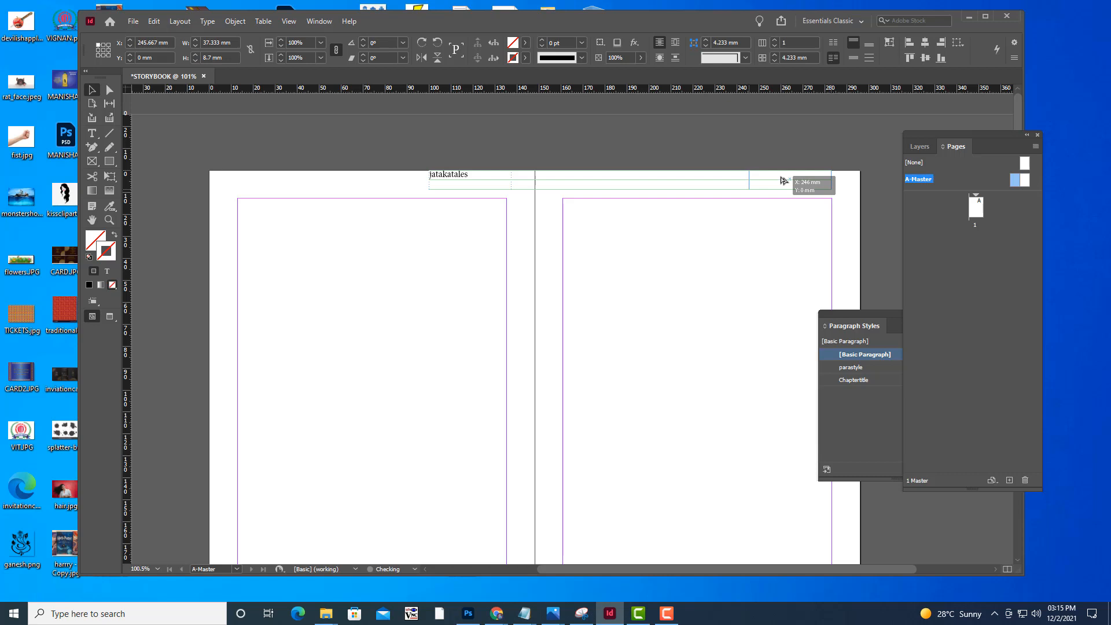
left_click_drag(782, 181, 783, 180)
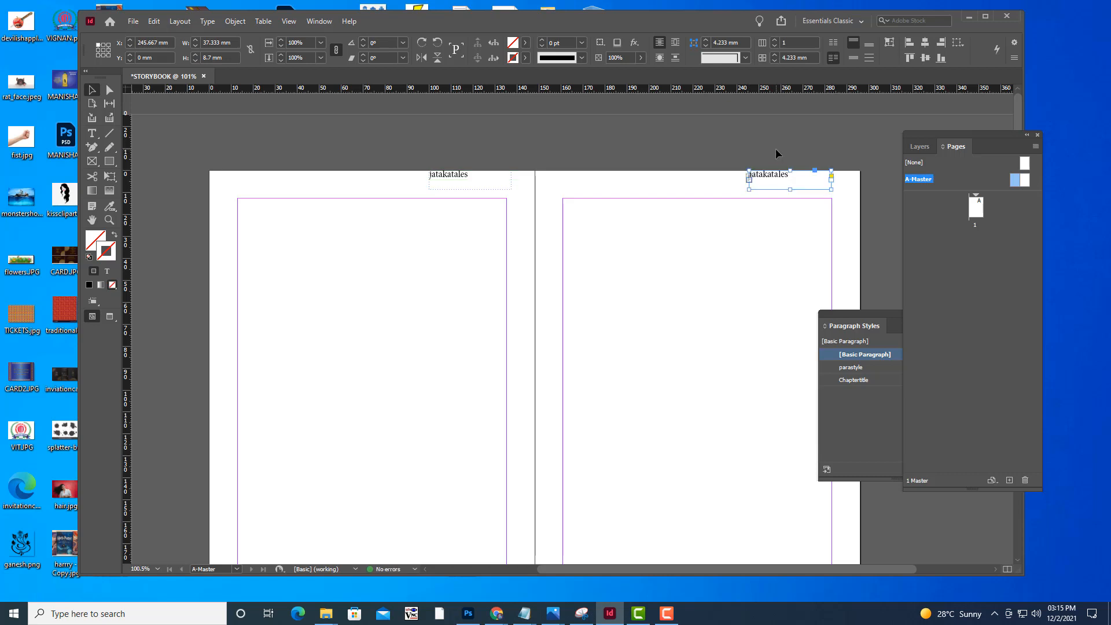
left_click(776, 148)
left_click(765, 182)
left_click(755, 149)
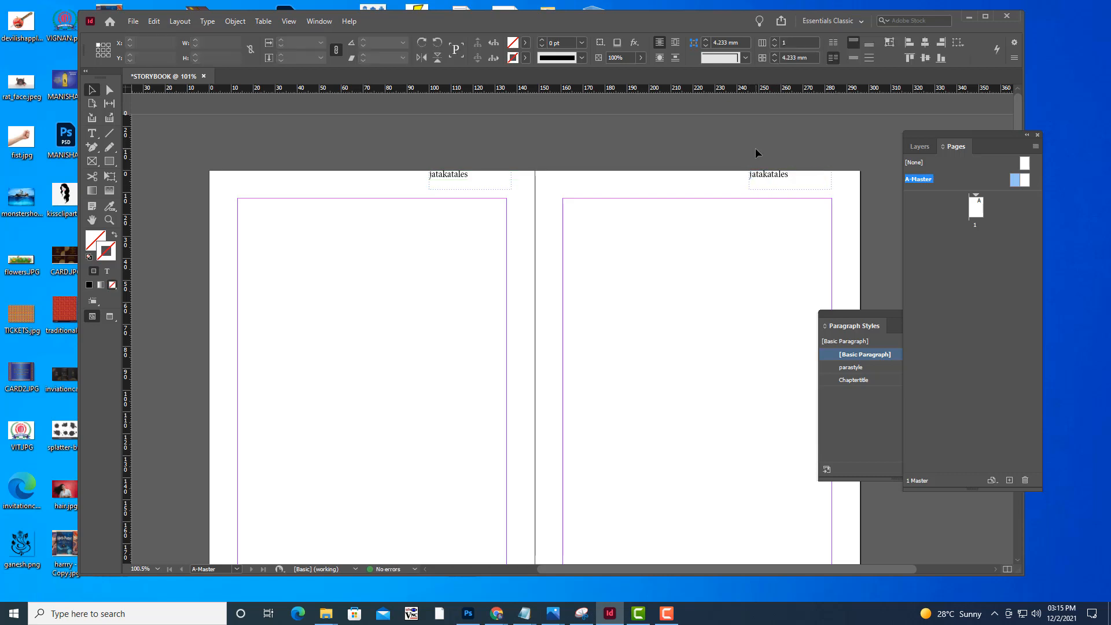
Draw a text frame about 15 mm wide at the left master page's bottom-right margin corner and insert the Current Page Number marker
scroll(782, 263, "down", 3)
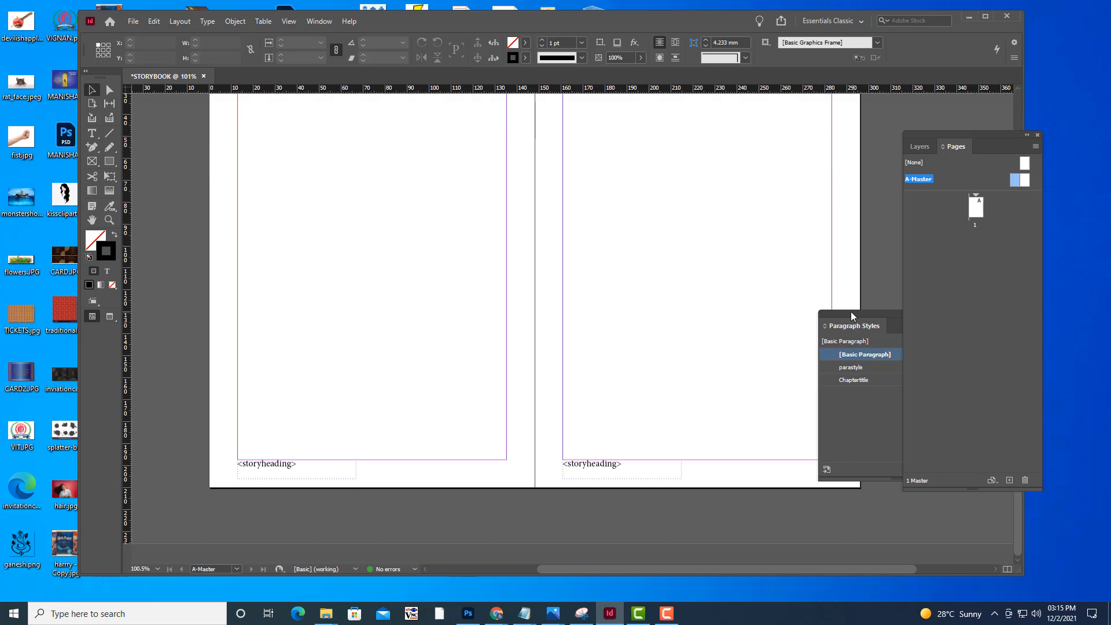
left_click_drag(851, 312, 911, 319)
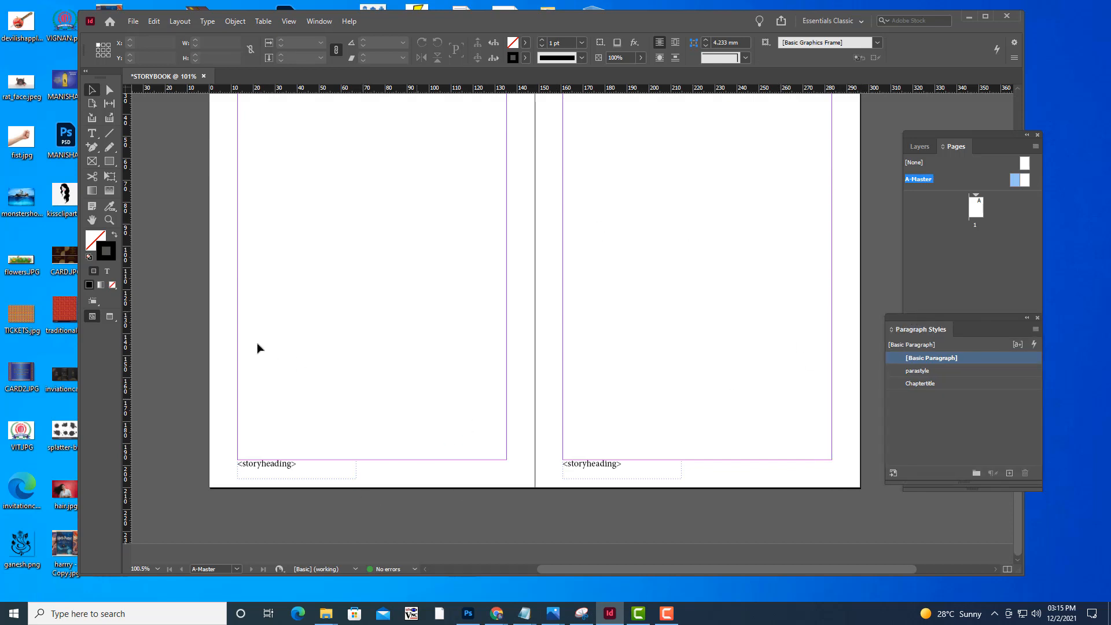
left_click(91, 134)
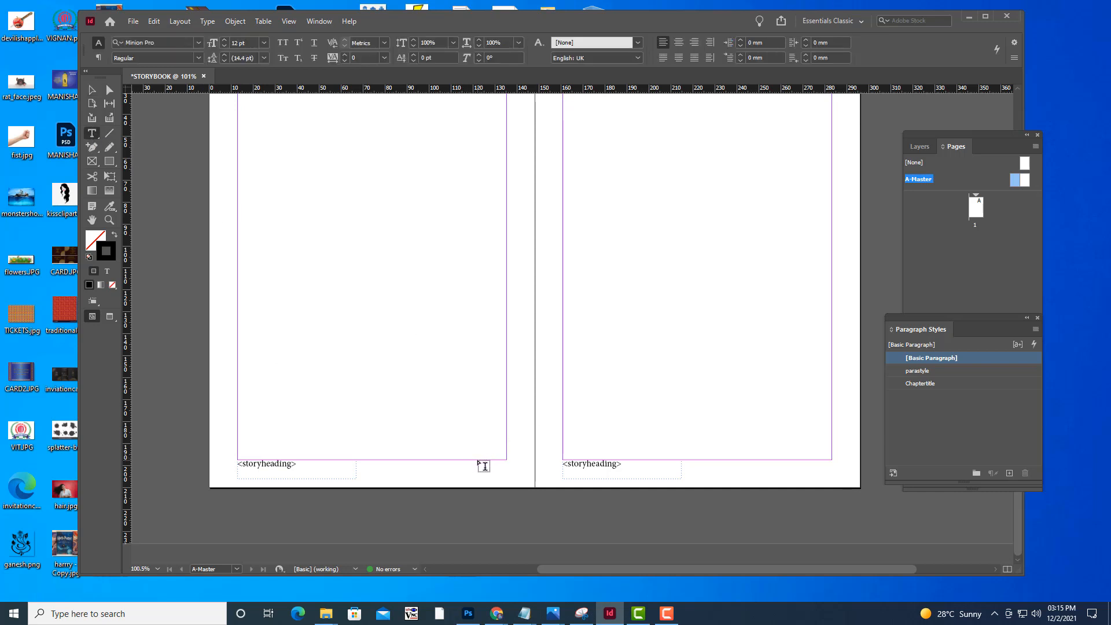
left_click_drag(473, 461, 506, 481)
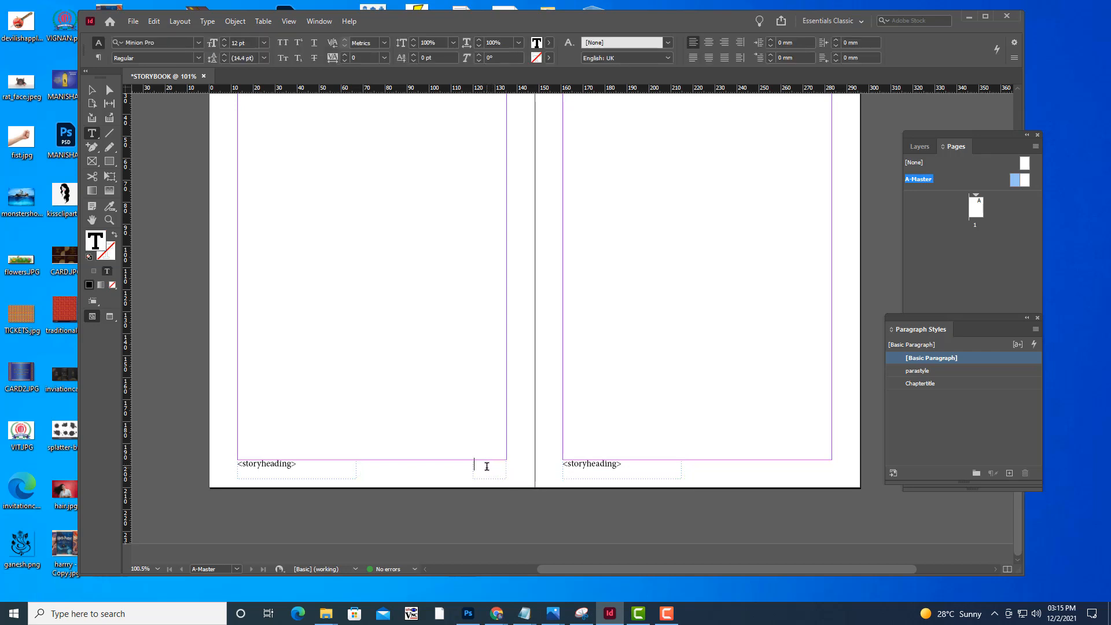
right_click(487, 466)
mouse_move(549, 296)
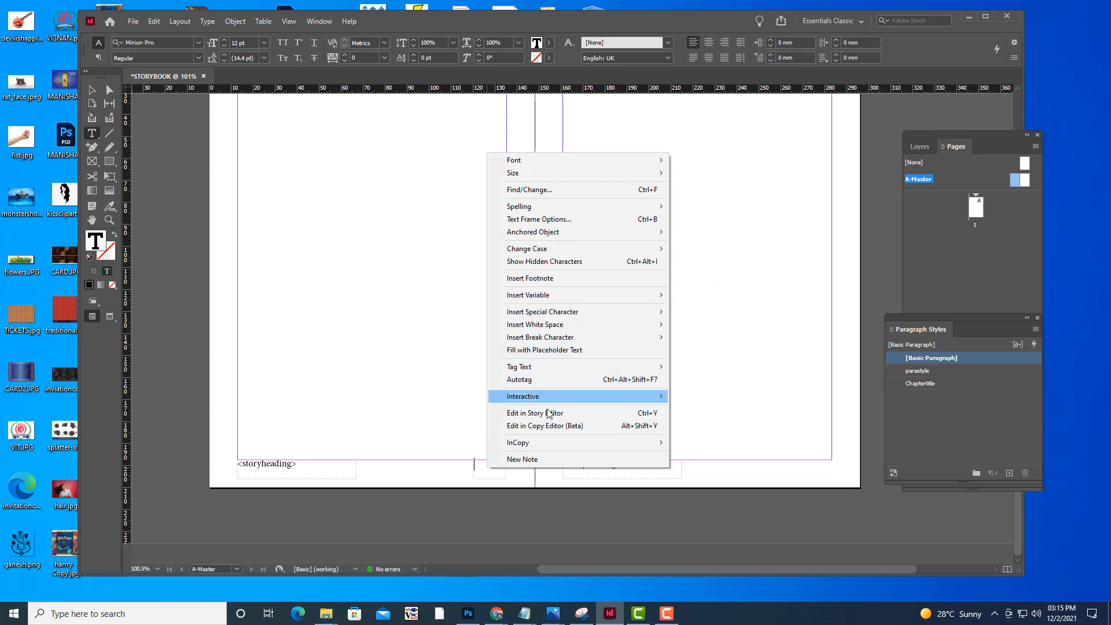
mouse_move(562, 315)
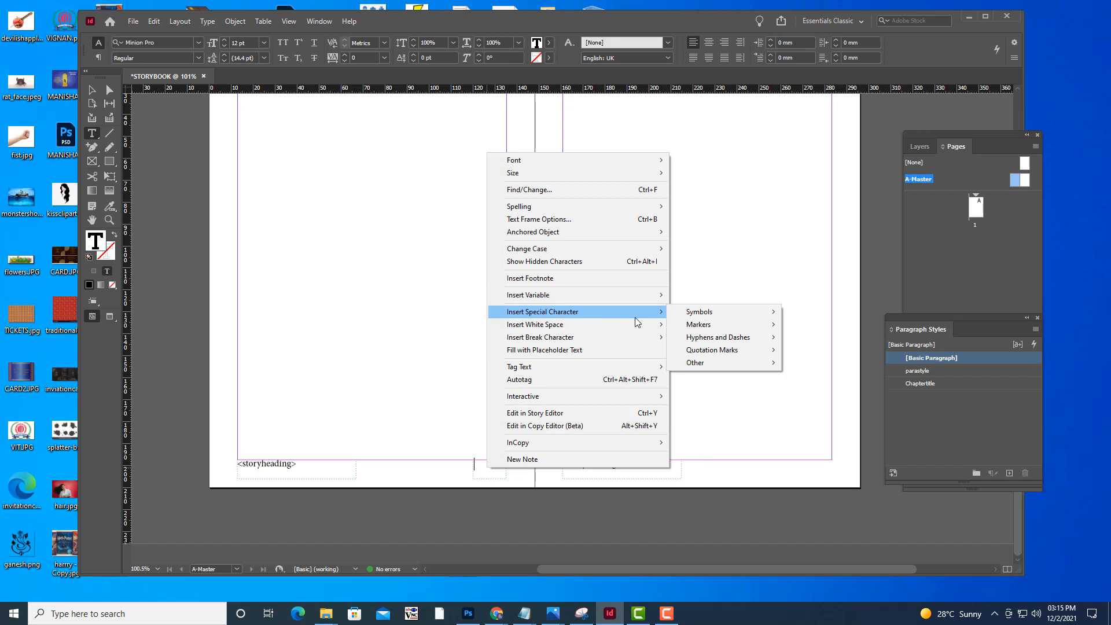
mouse_move(710, 315)
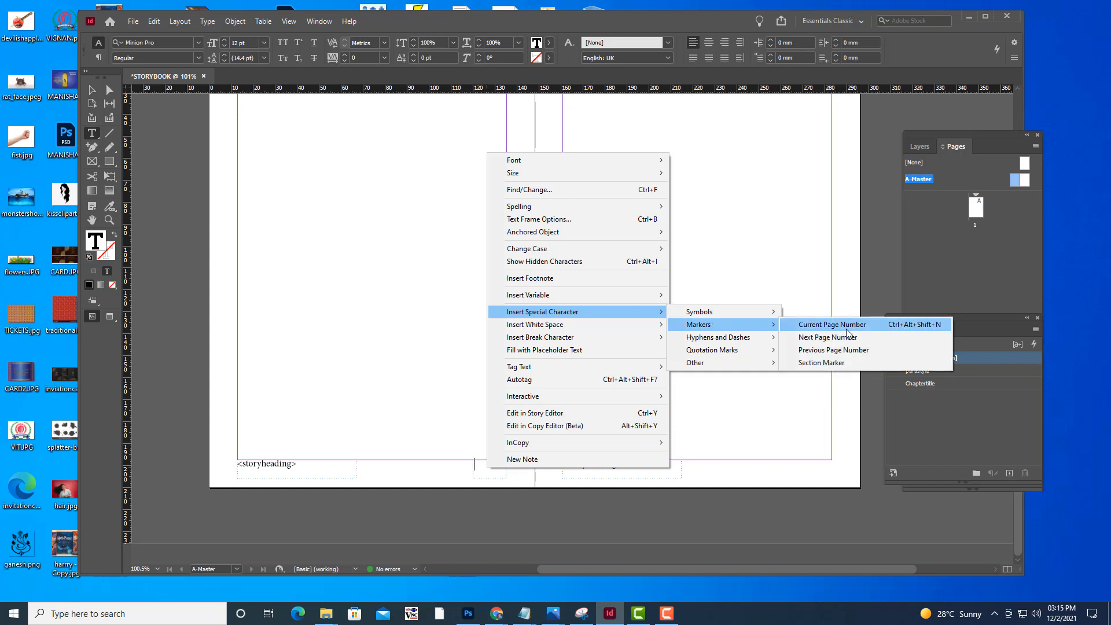
left_click(844, 324)
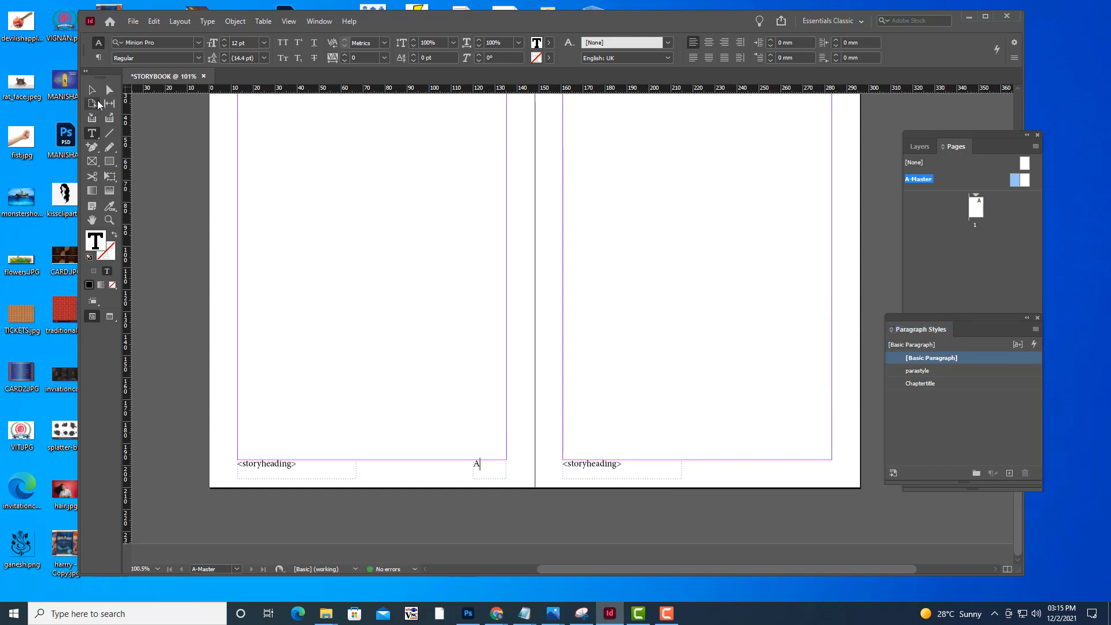
Right-align the page number marker and duplicate its frame to the matching footer corner of the right A-Master page
left_click_drag(484, 463, 428, 452)
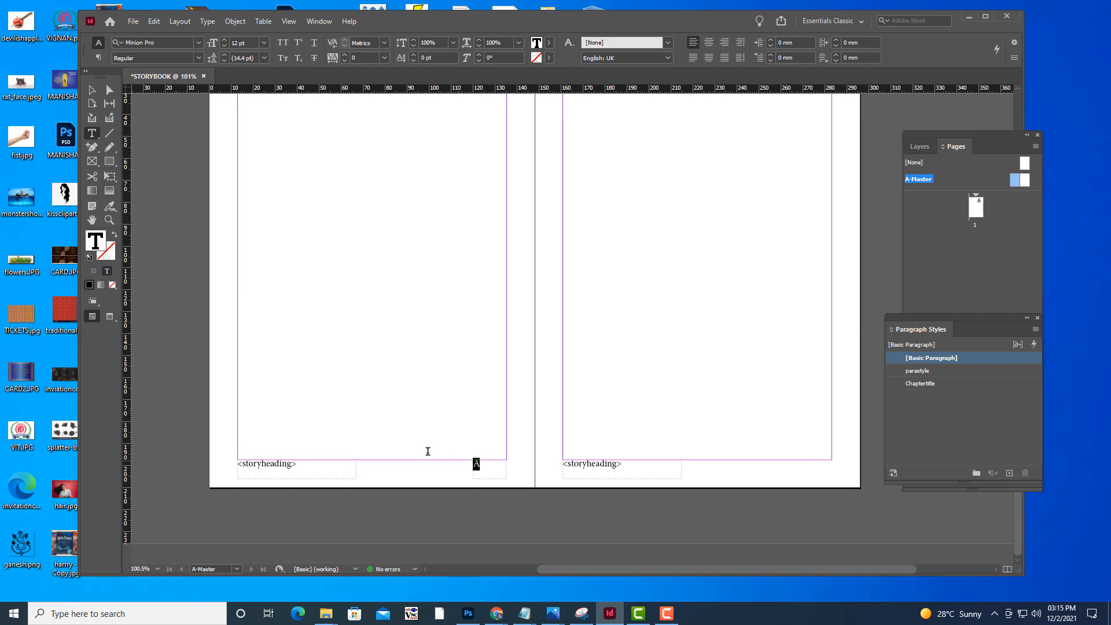
left_click(724, 43)
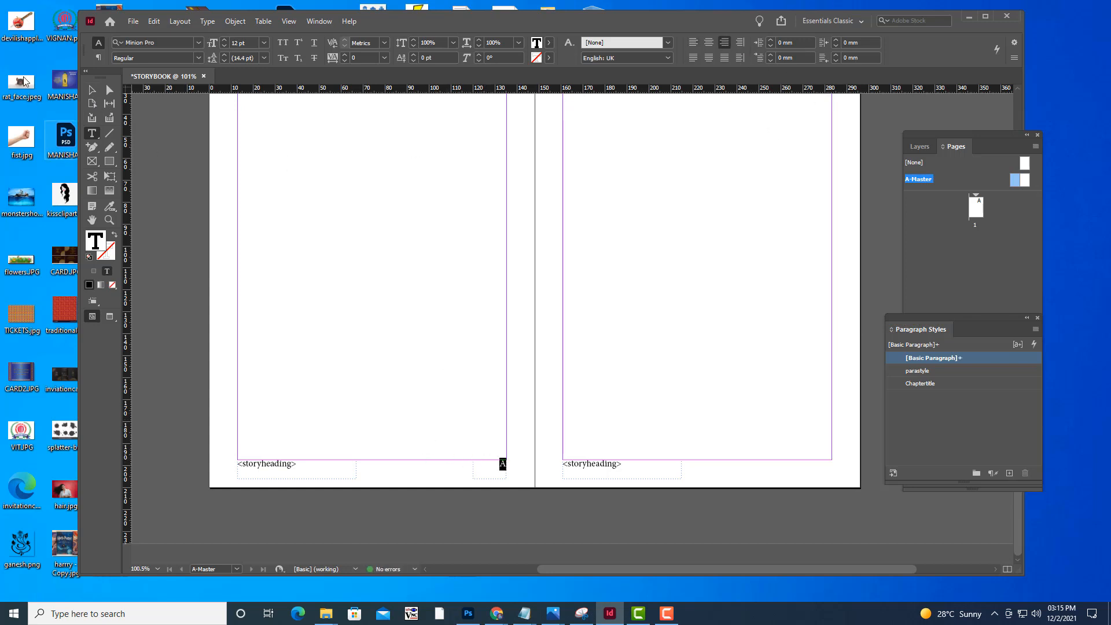
left_click(91, 91)
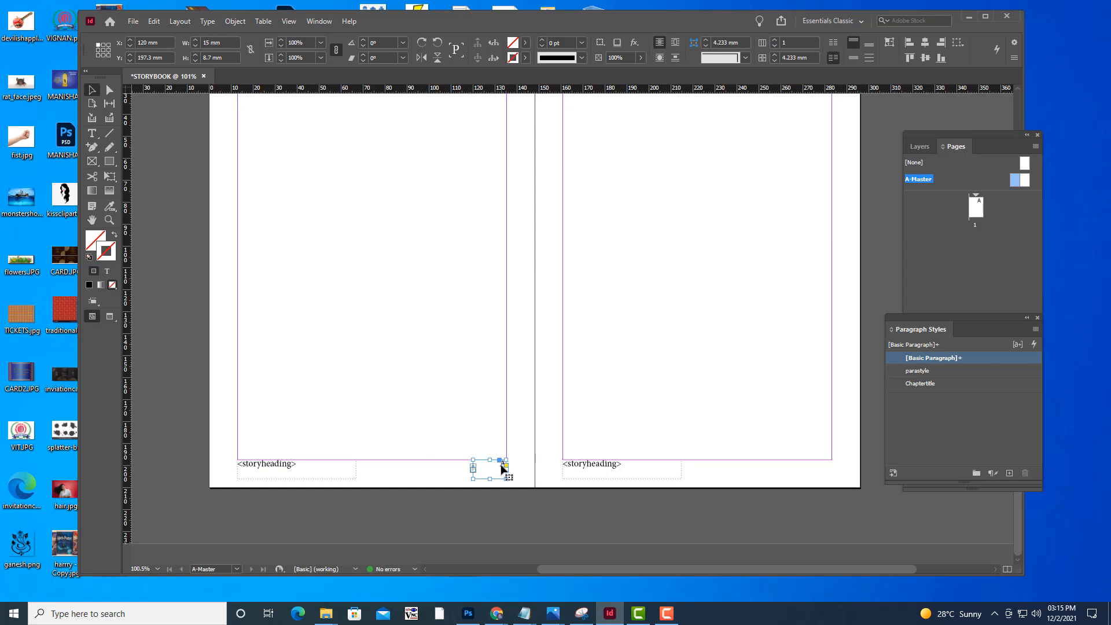
left_click_drag(502, 468, 829, 466)
left_click(851, 390)
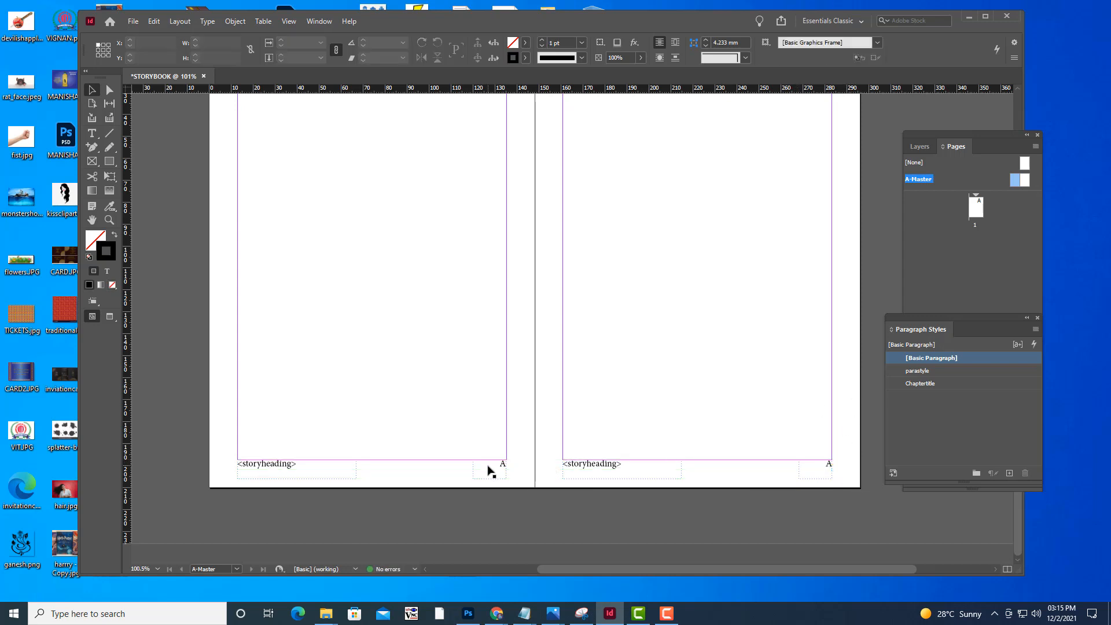
scroll(699, 373, "up", 5)
scroll(699, 373, "down", 3)
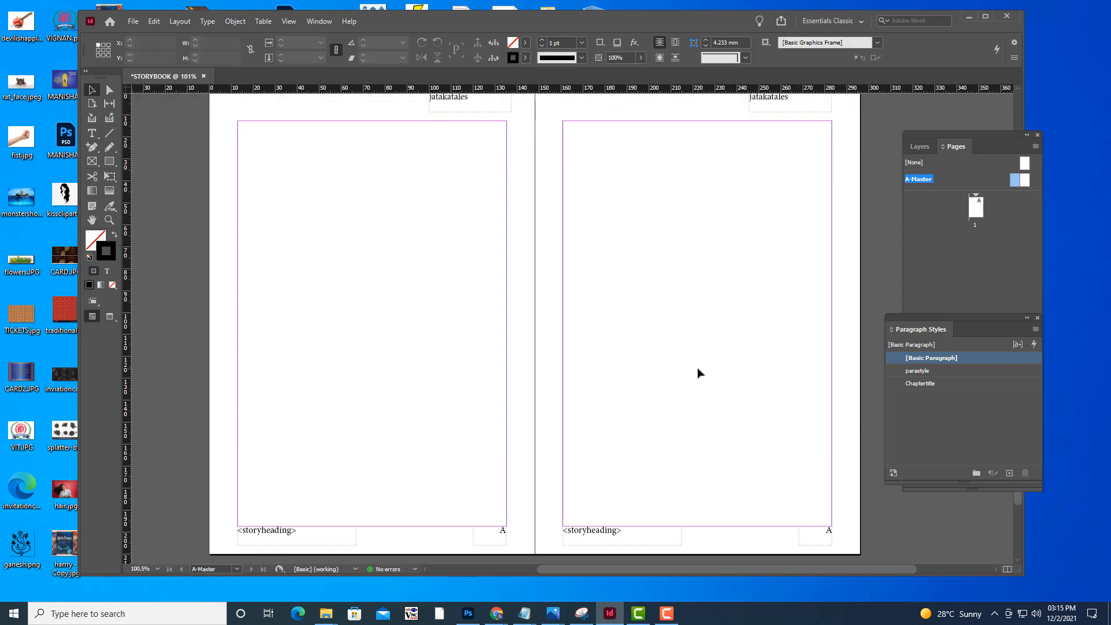
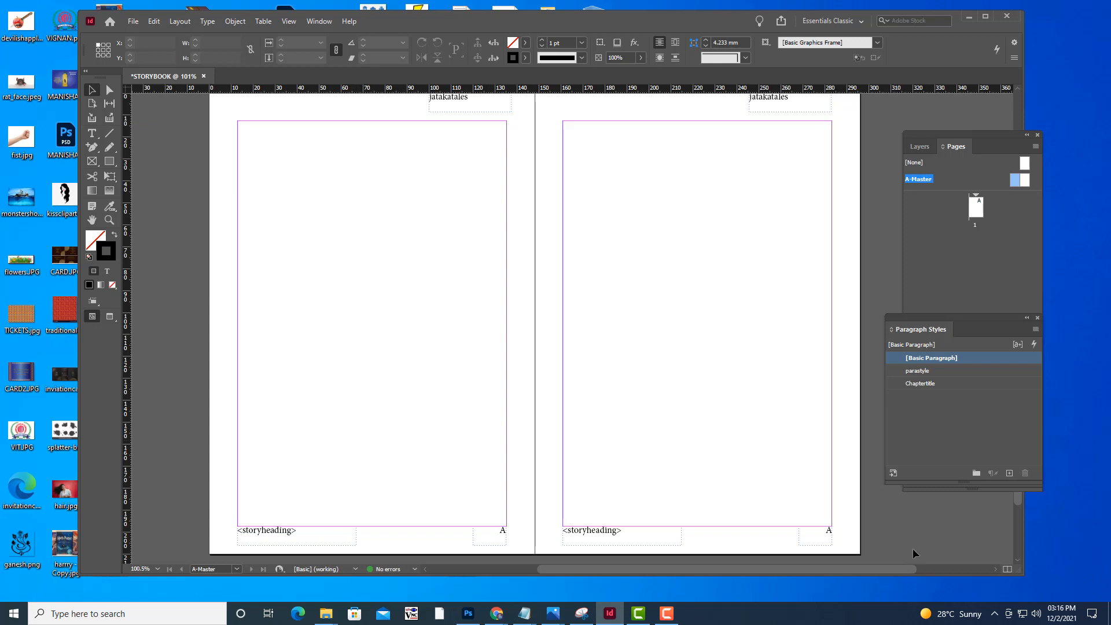
Review the A-Master spread's headers and footers, then open page 1 of the document
scroll(751, 303, "up", 3)
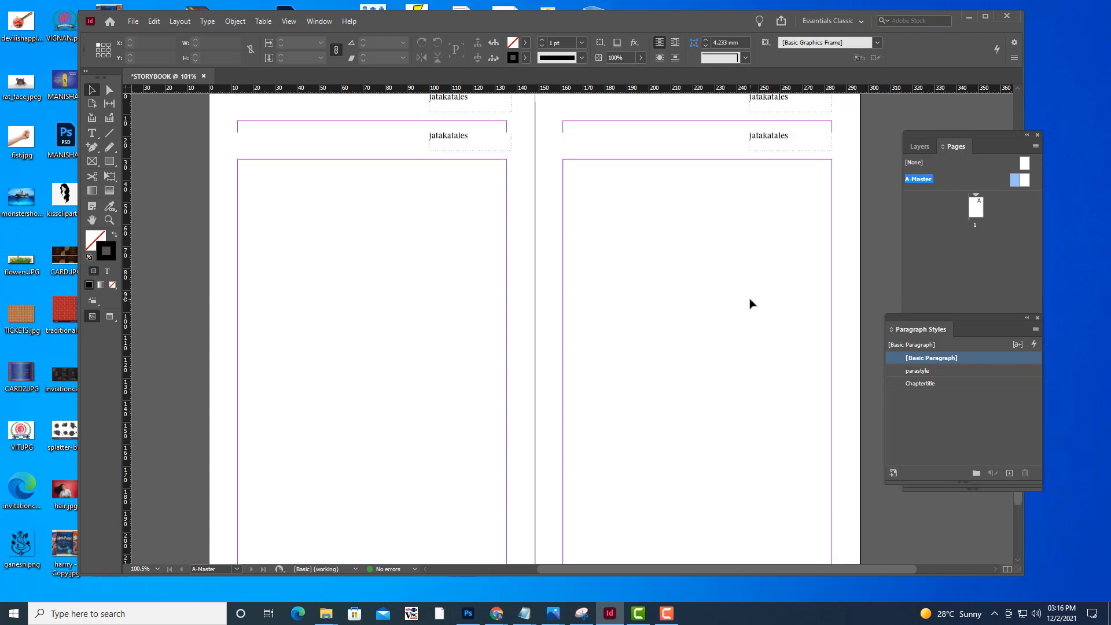
scroll(751, 303, "down", 3)
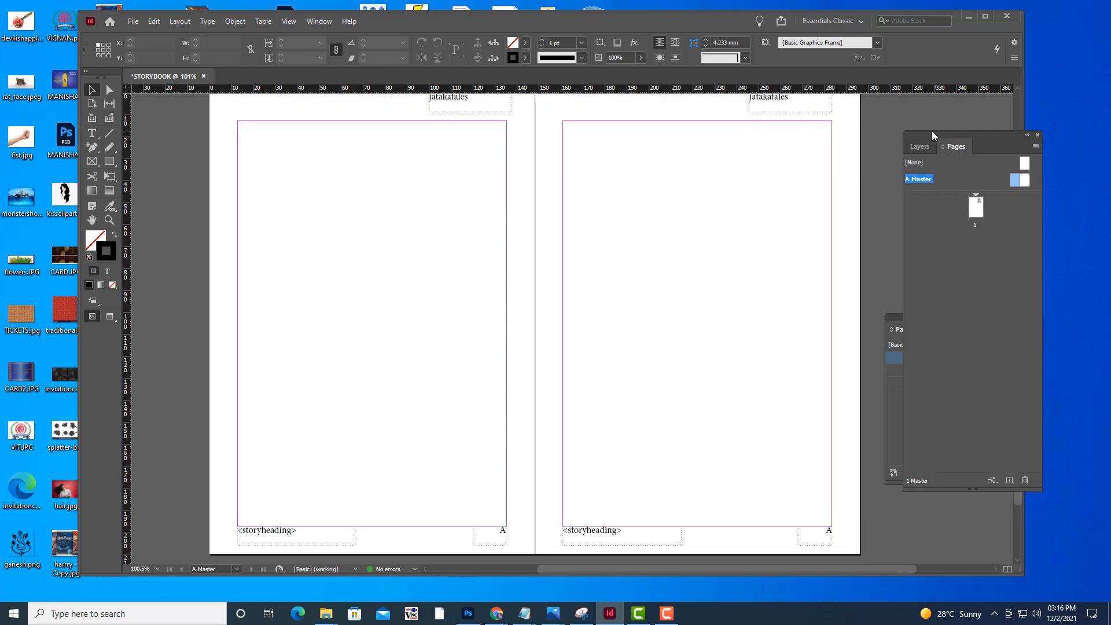
left_click_drag(932, 131, 898, 131)
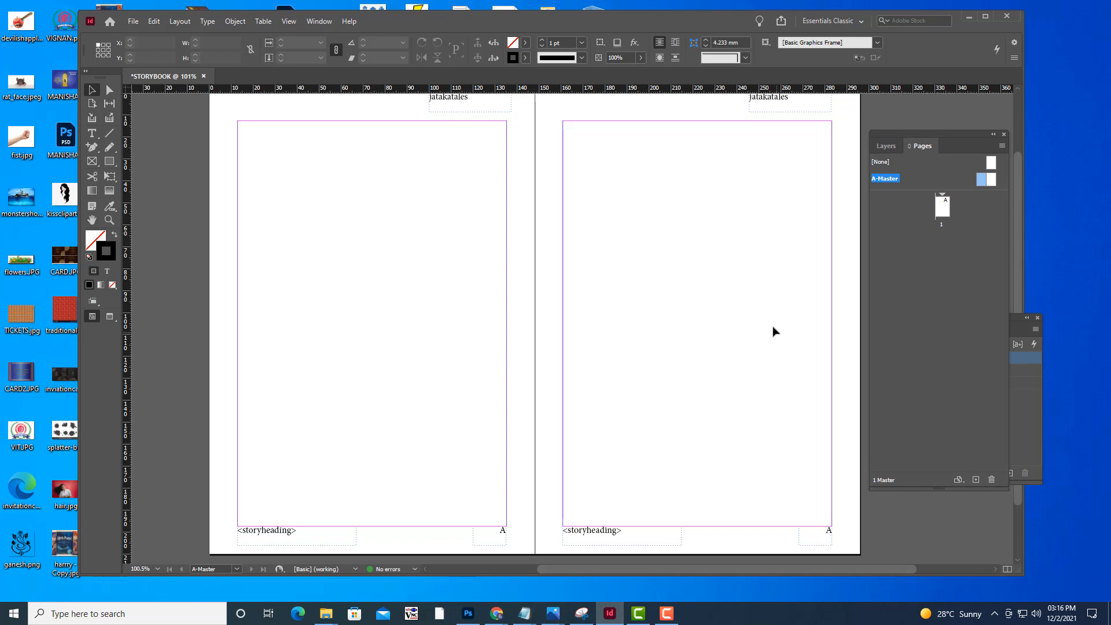
scroll(776, 327, "up", 2)
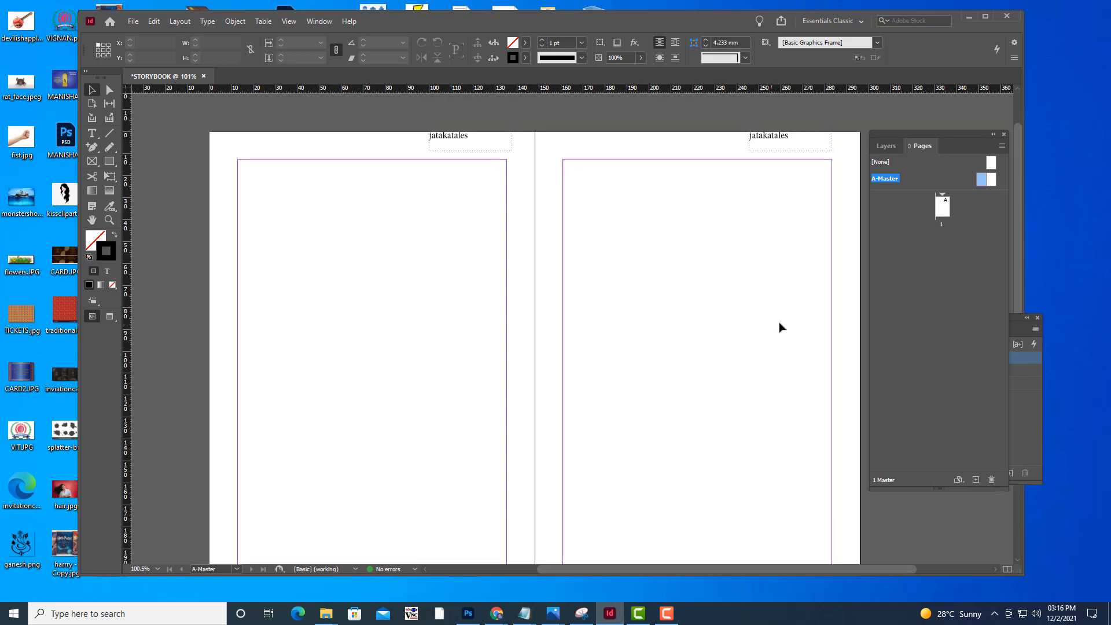
double_click(942, 212)
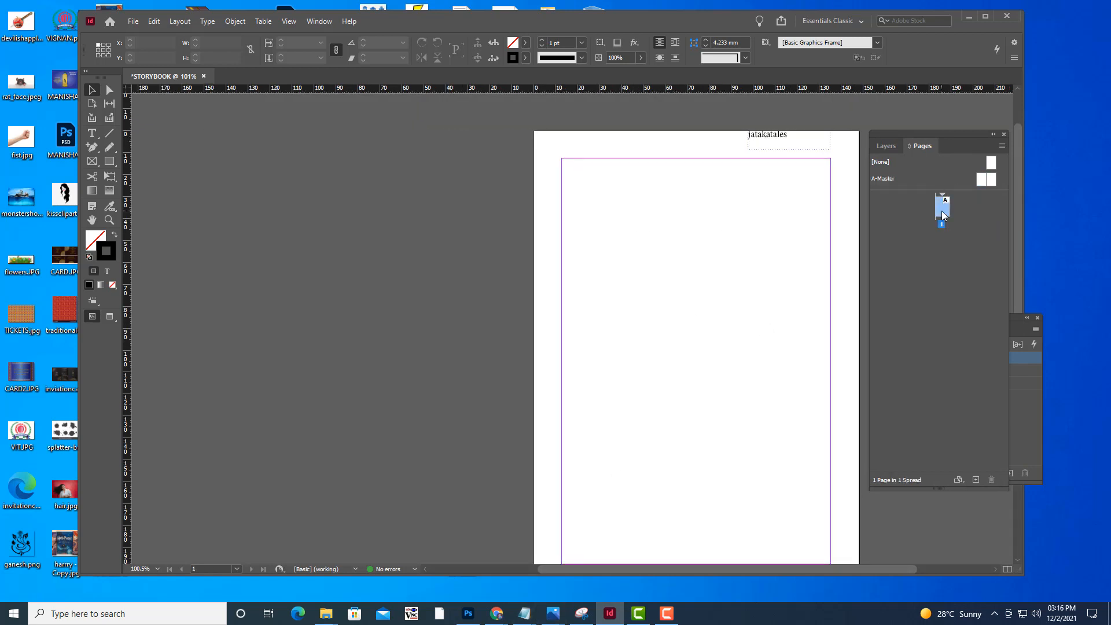
Examine page 1's header, story heading footer and page number inherited from A-Master
scroll(711, 298, "down", 3)
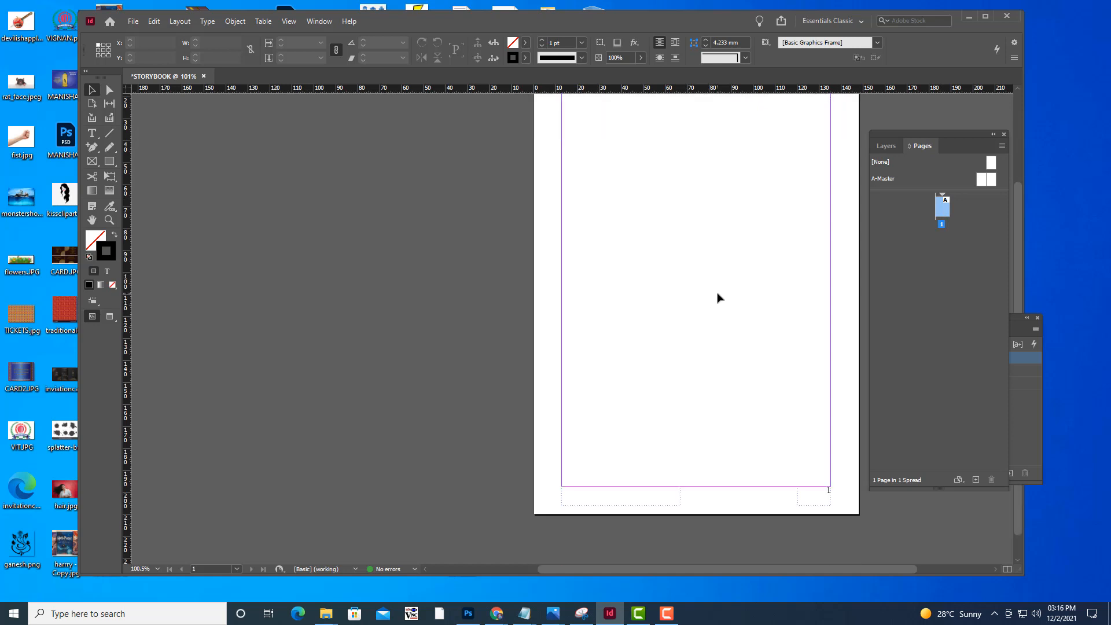
scroll(718, 298, "up", 5)
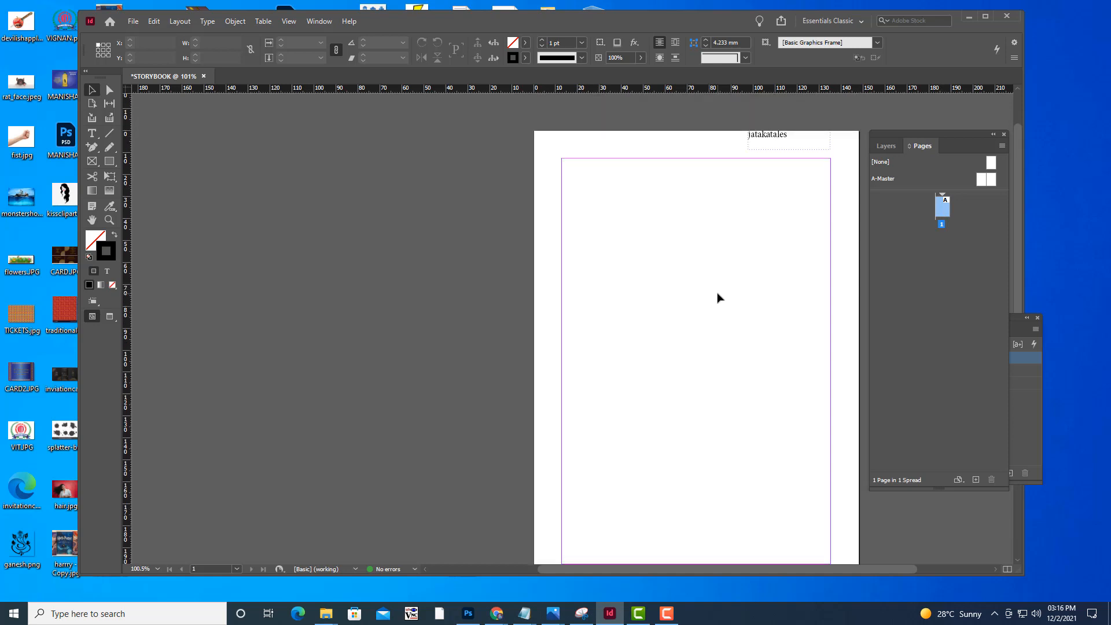
scroll(717, 298, "down", 3)
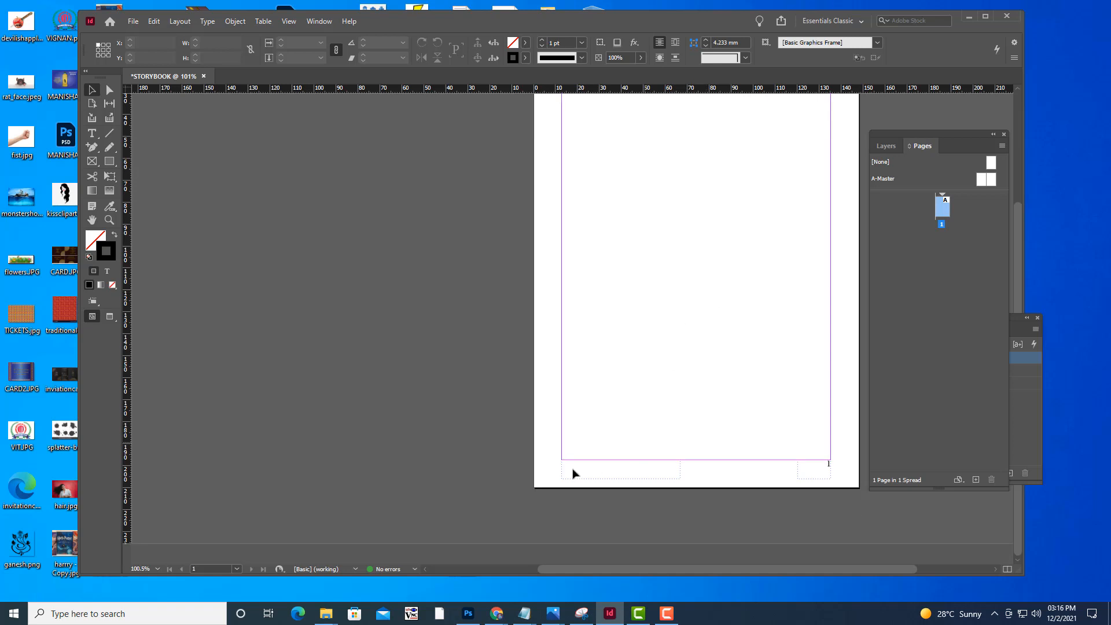
scroll(753, 359, "up", 3)
scroll(776, 387, "down", 3)
scroll(773, 337, "up", 4)
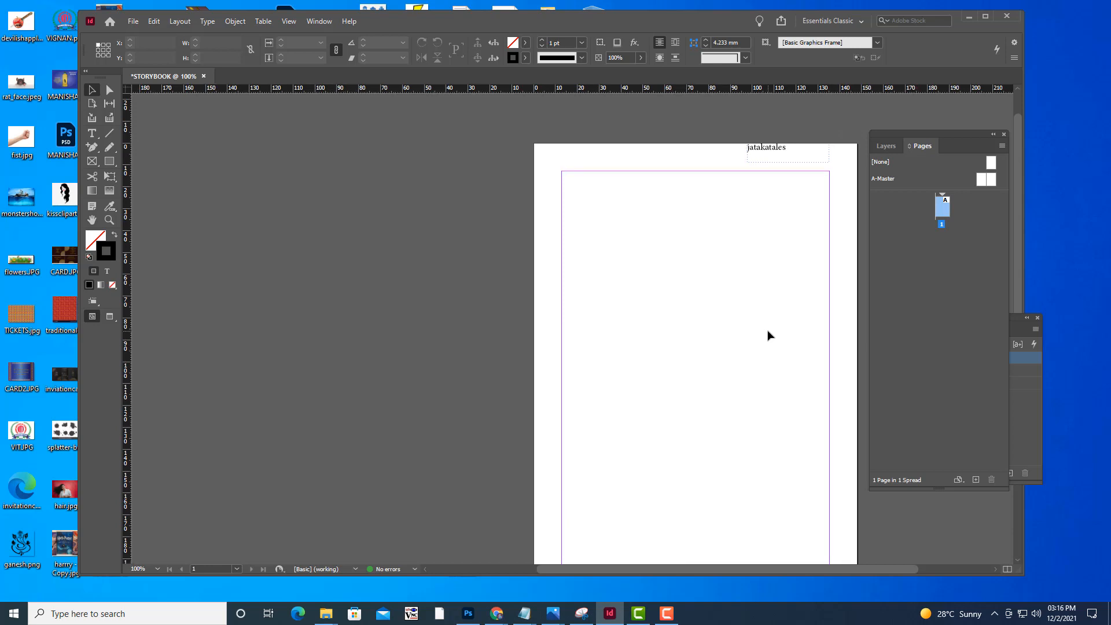
scroll(771, 318, "up", 1)
scroll(772, 318, "down", 3)
scroll(774, 319, "down", 2)
scroll(773, 319, "down", 1)
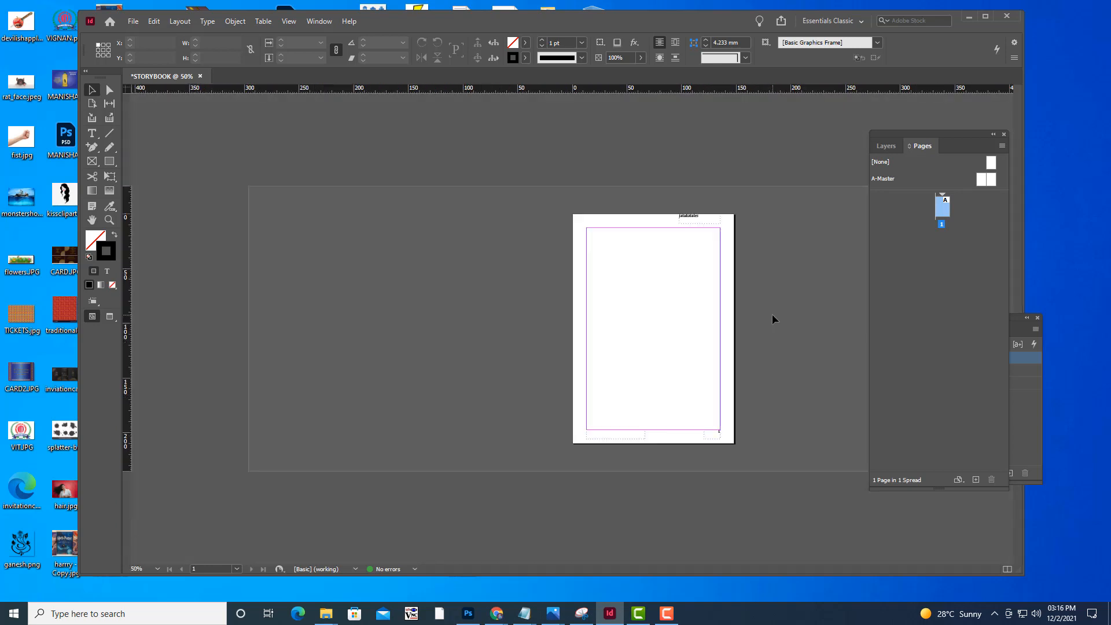
scroll(773, 319, "up", 2)
key("h")
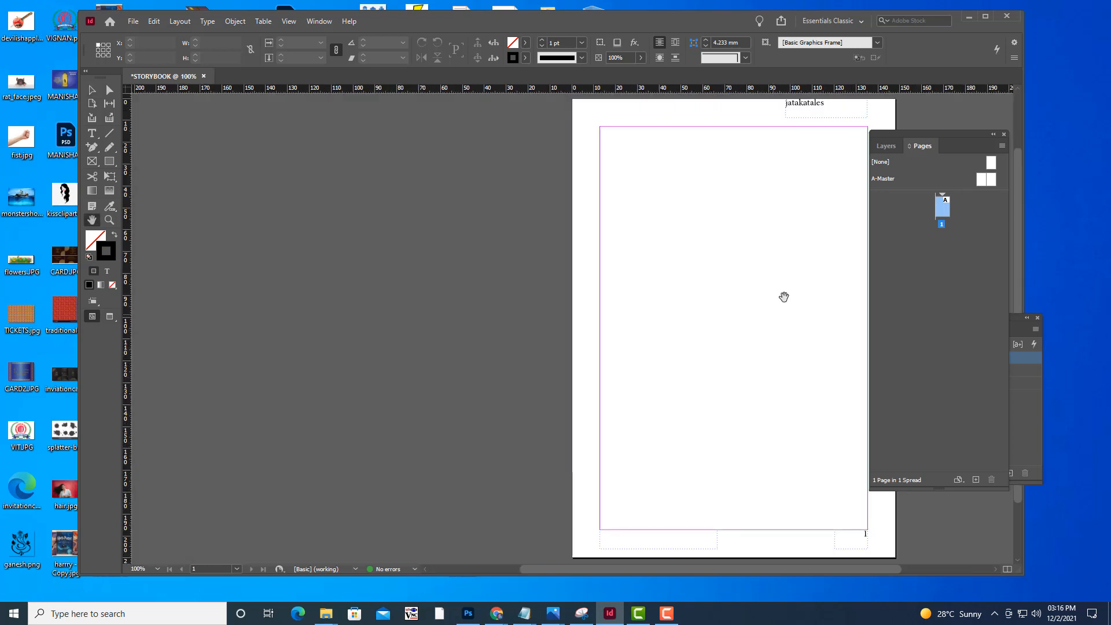
left_click_drag(784, 295, 608, 293)
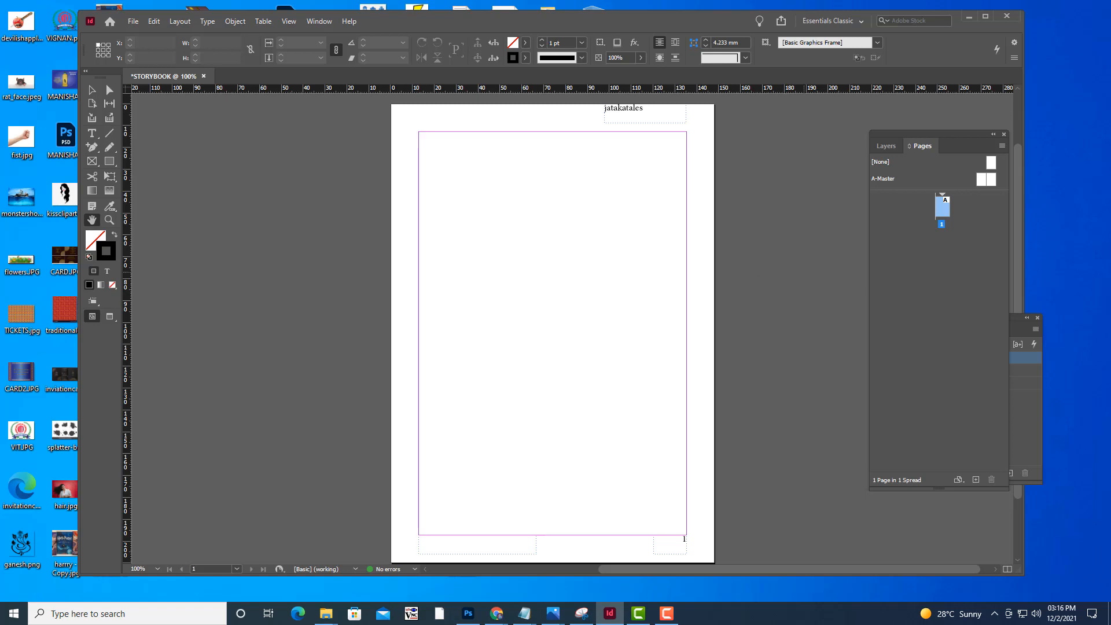
Open DEMONSINDESERT.txt from the MORALSTORIES folder on the desktop and look through its story text
left_click(970, 16)
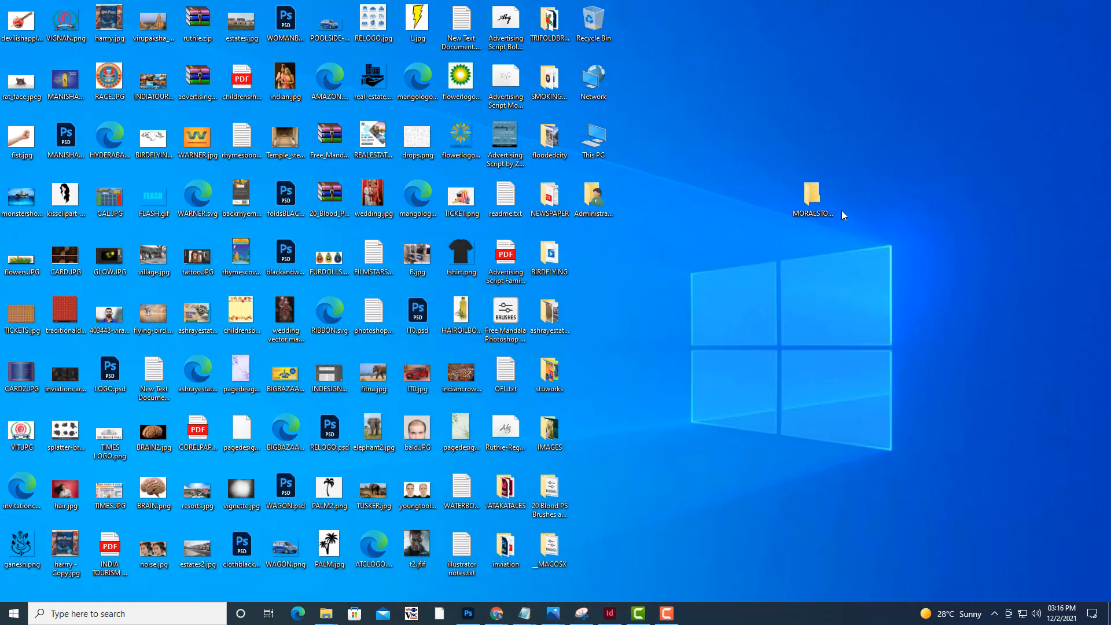
double_click(825, 194)
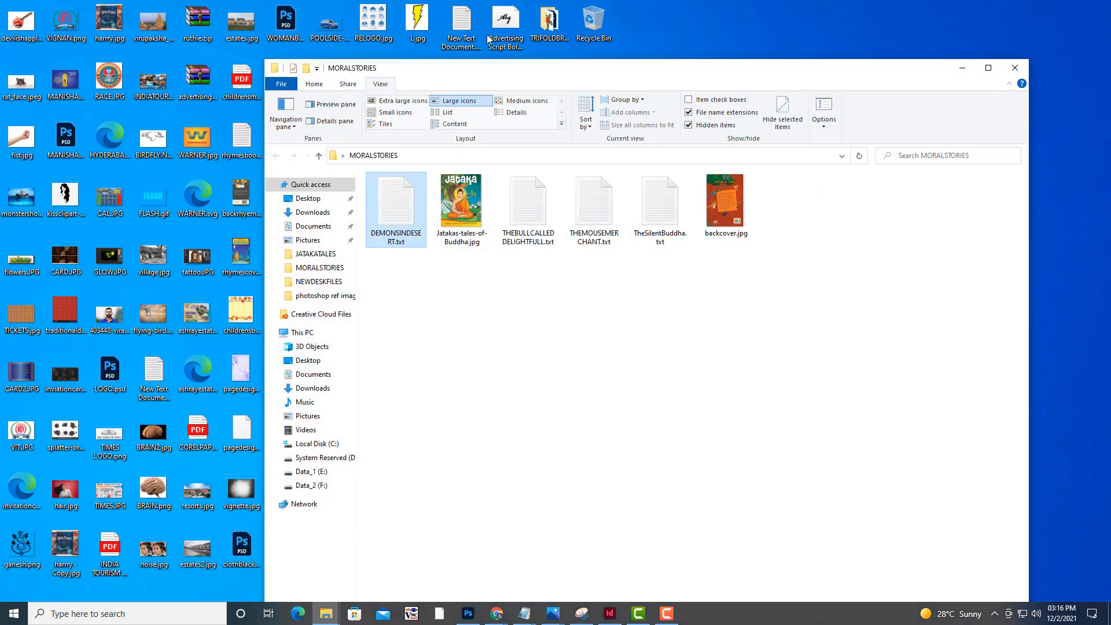
left_click_drag(605, 69, 759, 62)
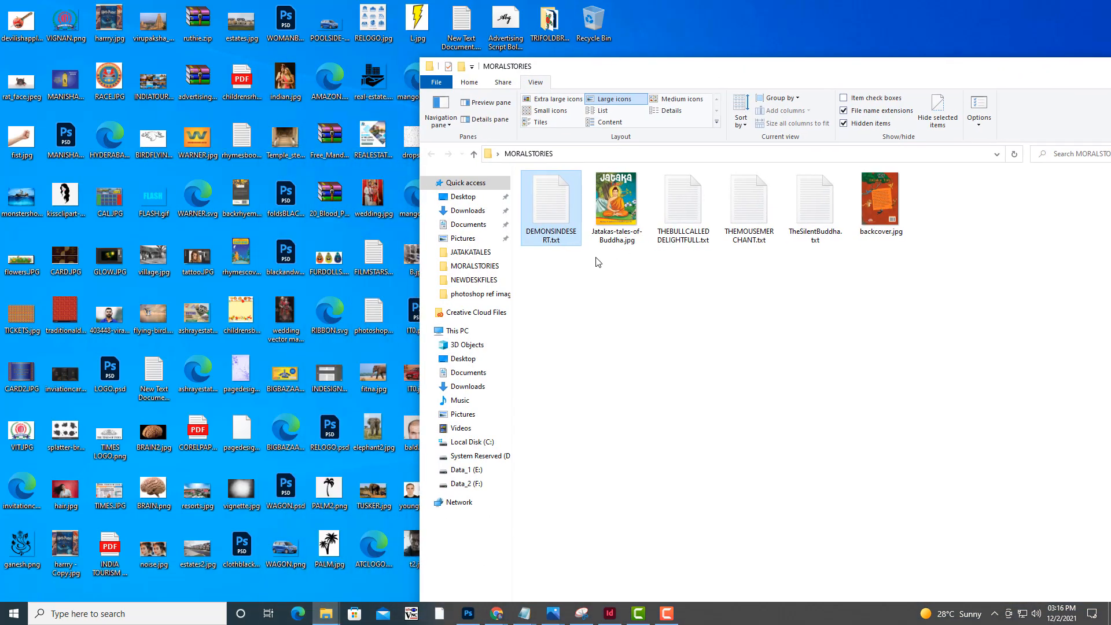
double_click(561, 214)
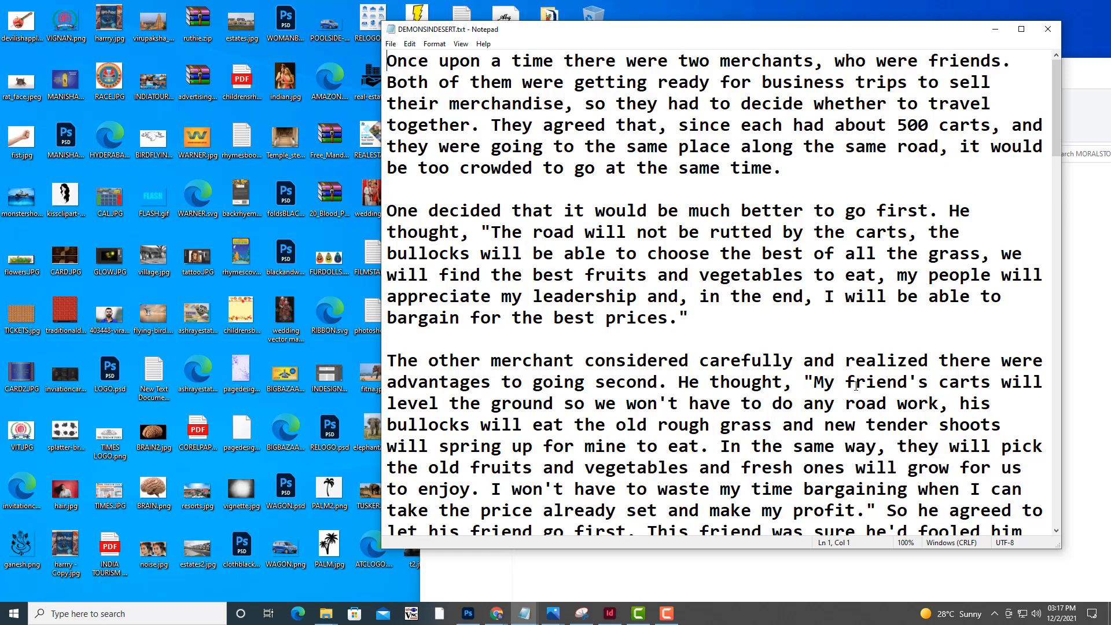
scroll(930, 88, "down", 20)
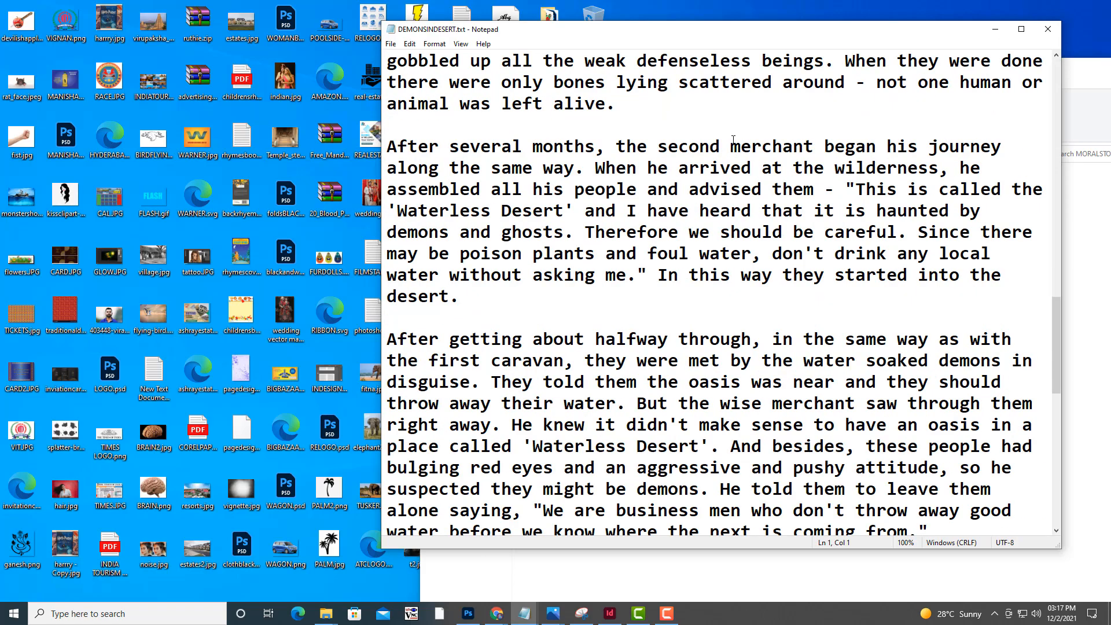
scroll(733, 141, "down", 5)
scroll(733, 141, "up", 5)
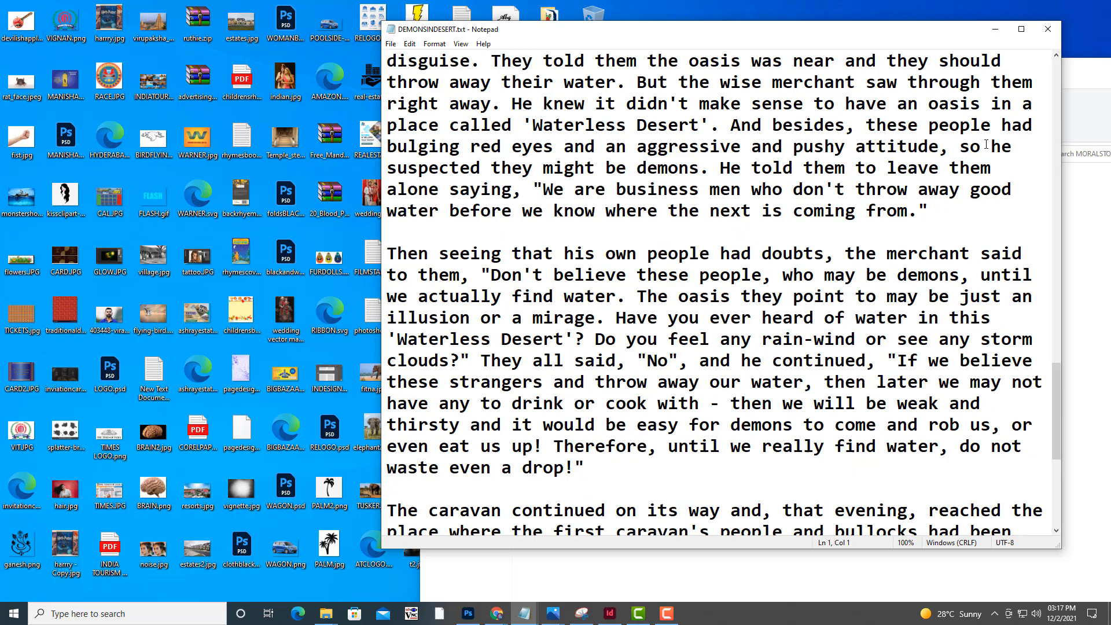
left_click(995, 29)
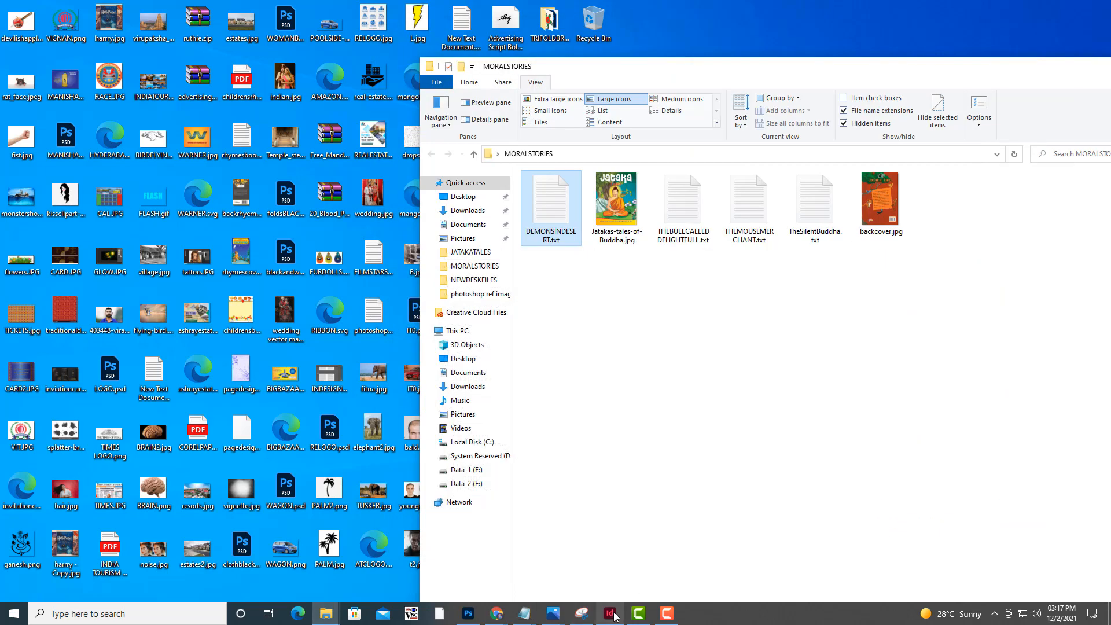
Return to InDesign and draw a text frame about 68 x 13 mm at page 1's top margin, containing "Demon In Desert"
mouse_move(610, 613)
left_click(613, 583)
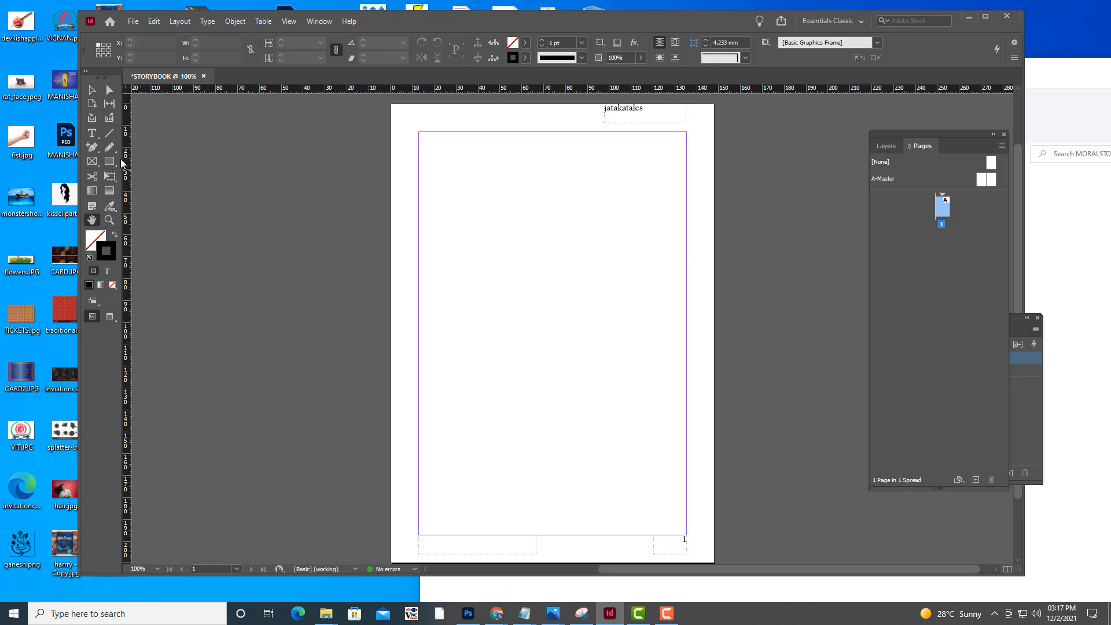
left_click(92, 135)
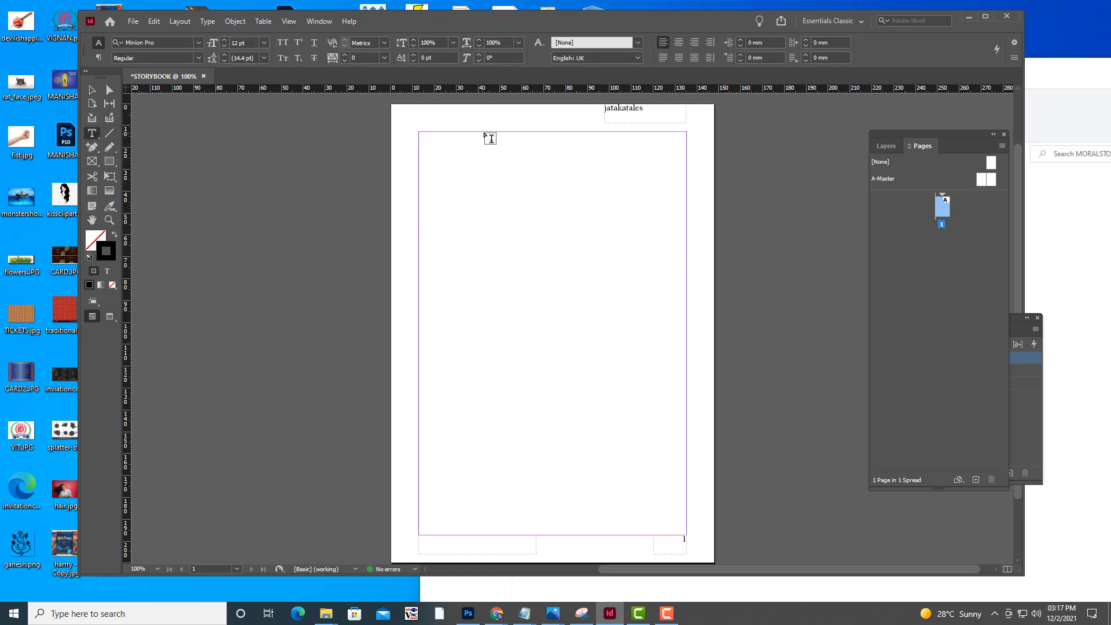
left_click_drag(481, 132, 629, 159)
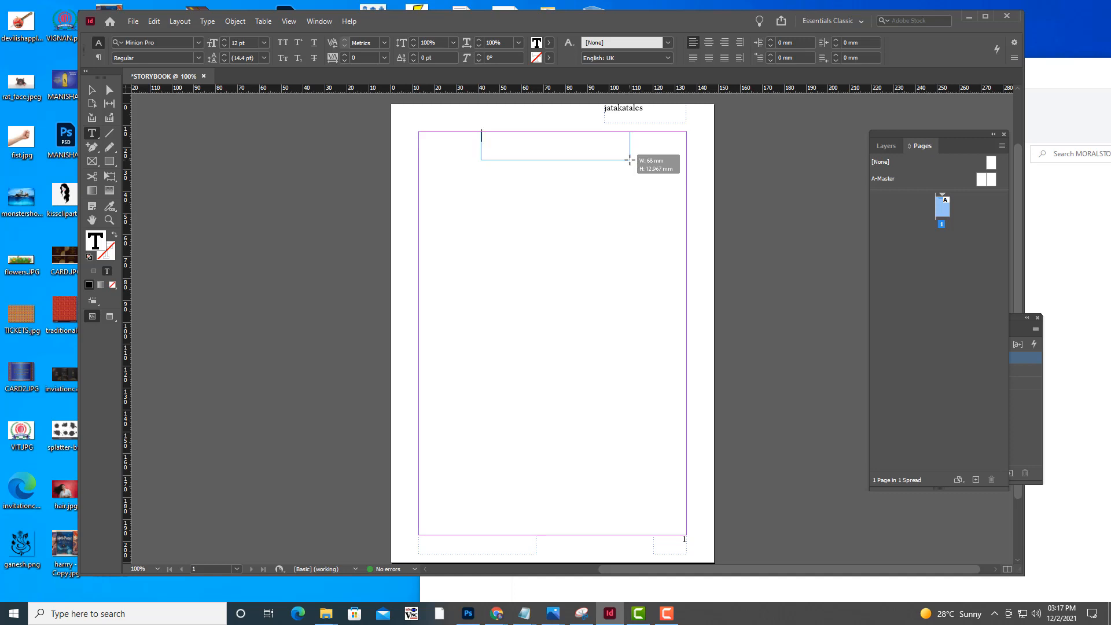
type("Demon In Desert")
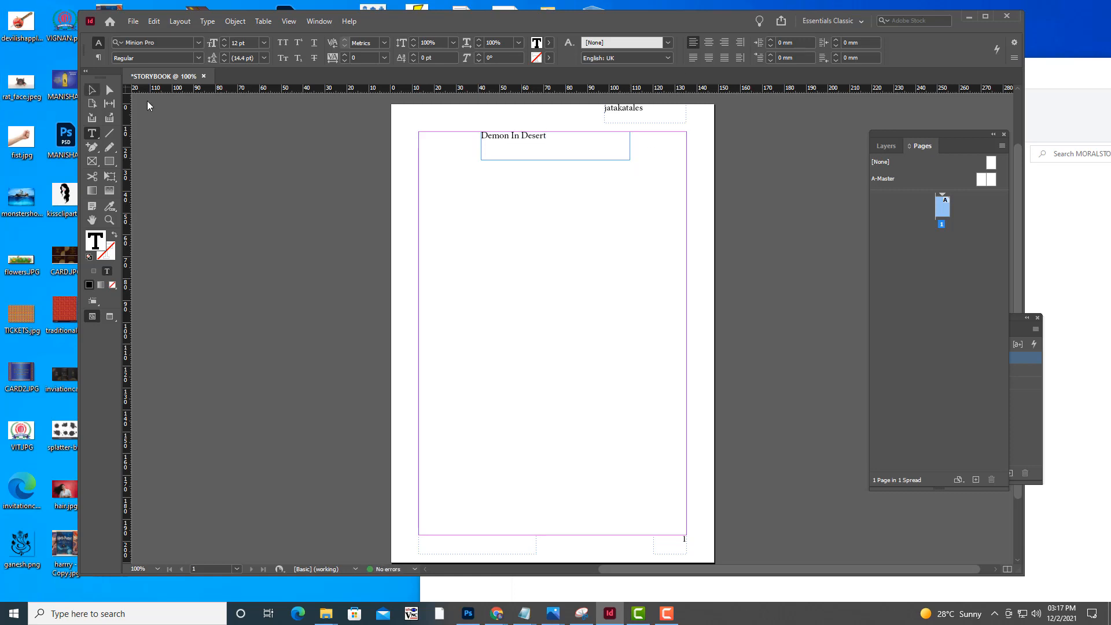
key("Escape")
Apply the Chaptertitle paragraph style to the Demon In Desert title and check the story heading in the page footer
left_click_drag(871, 136, 772, 168)
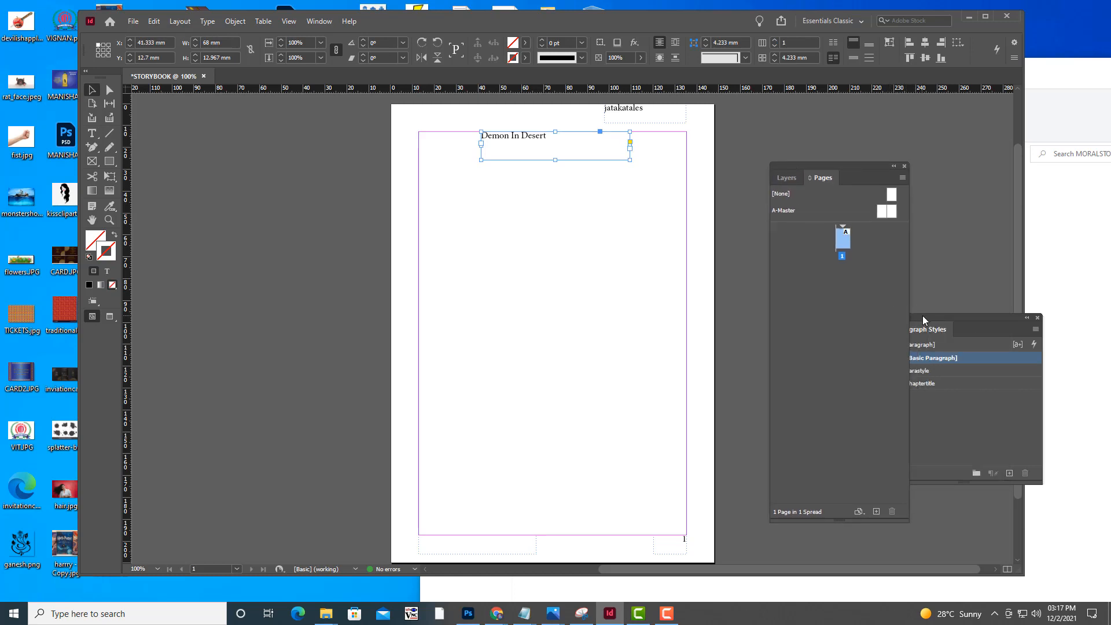
left_click_drag(923, 317, 801, 119)
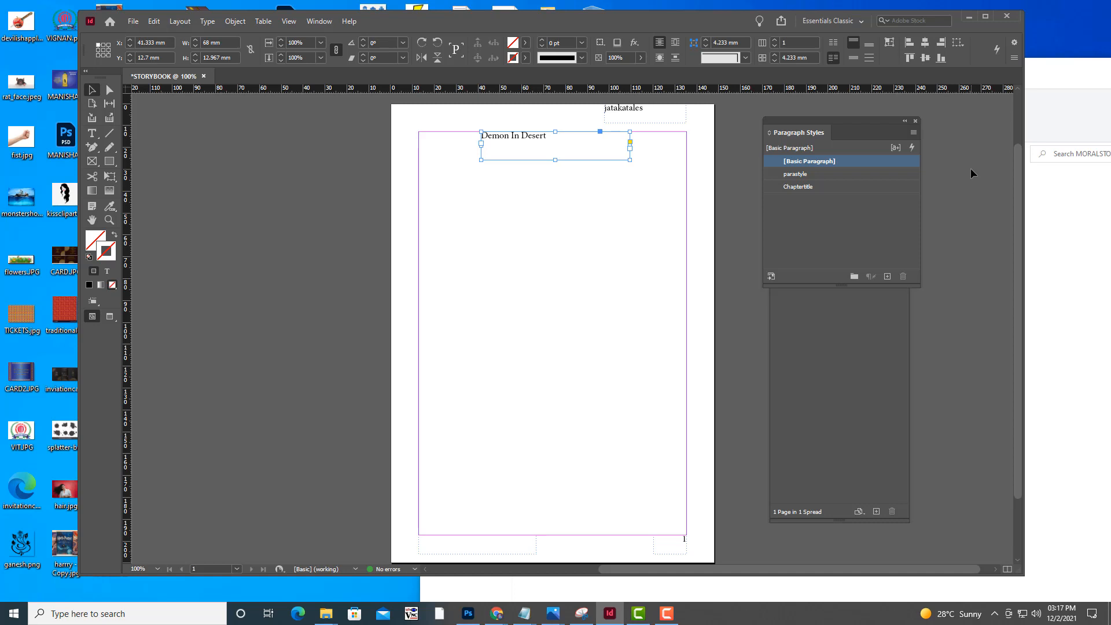
left_click(806, 187)
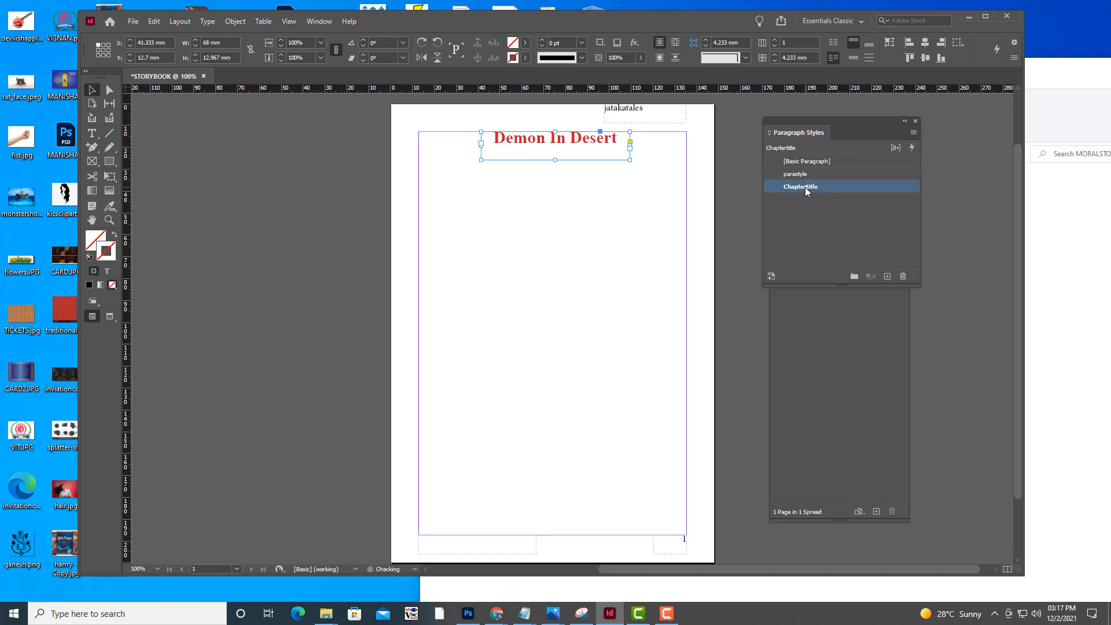
left_click(725, 246)
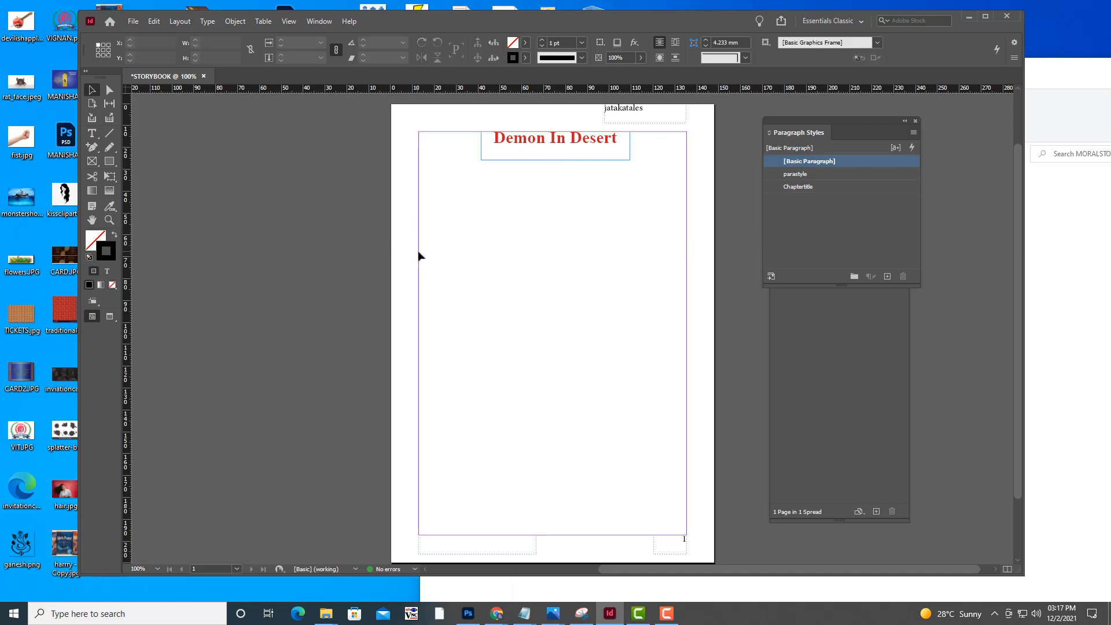
scroll(419, 255, "down", 3)
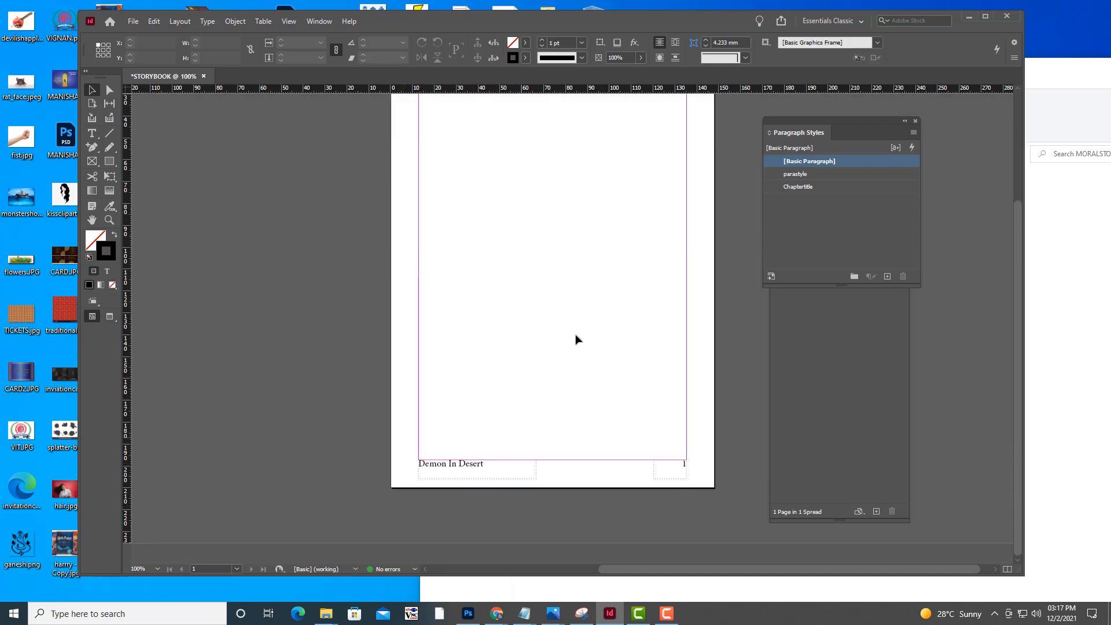
scroll(595, 265, "up", 10)
scroll(579, 231, "down", 10)
scroll(600, 317, "up", 10)
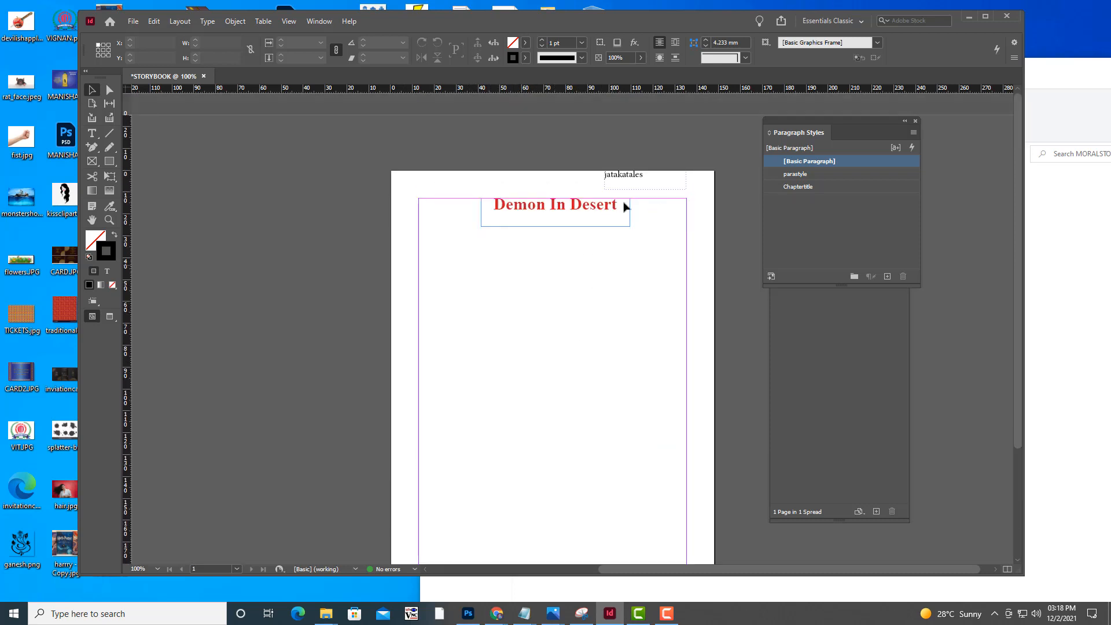
Shorten the Demon In Desert title frame slightly from its bottom edge and review page 1's header and footer
left_click(555, 227)
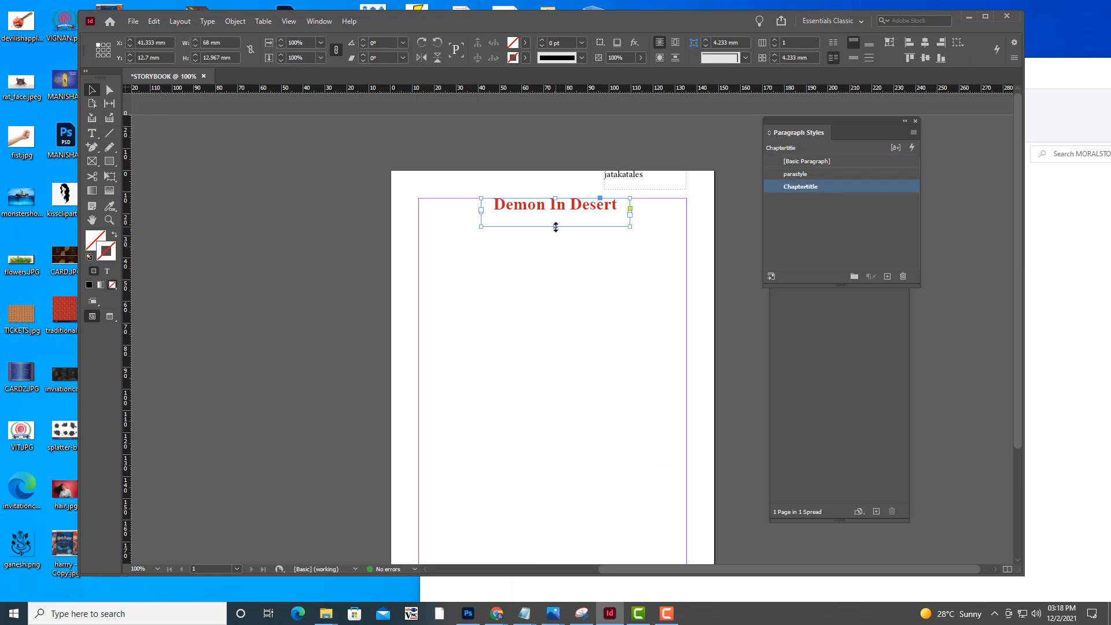
left_click_drag(556, 227, 556, 221)
left_click(552, 141)
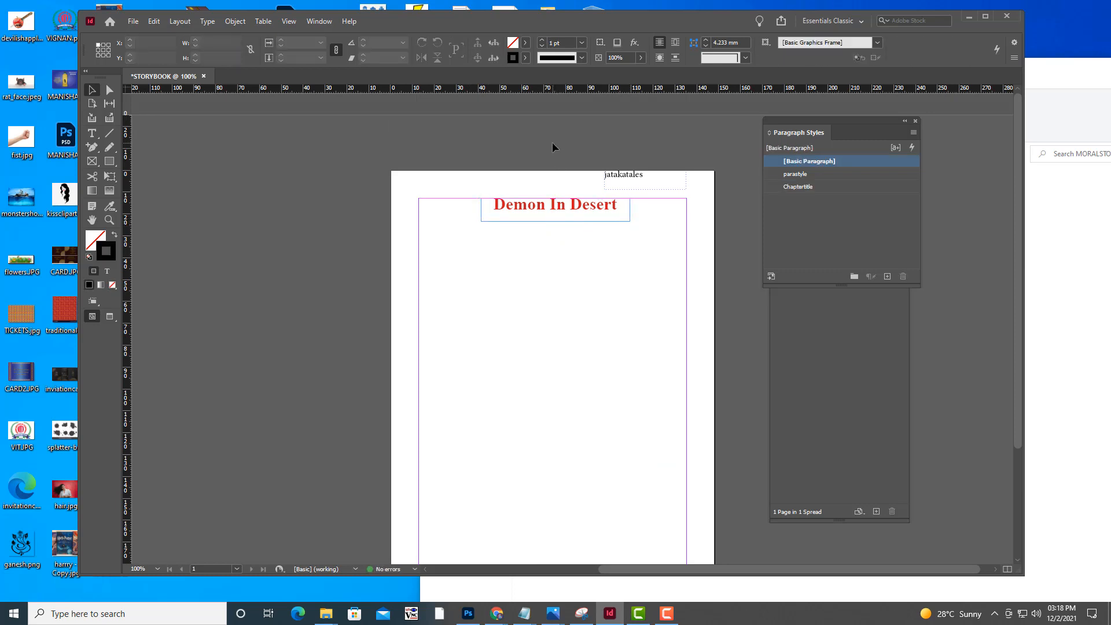
scroll(571, 171, "down", 5)
scroll(605, 373, "up", 1)
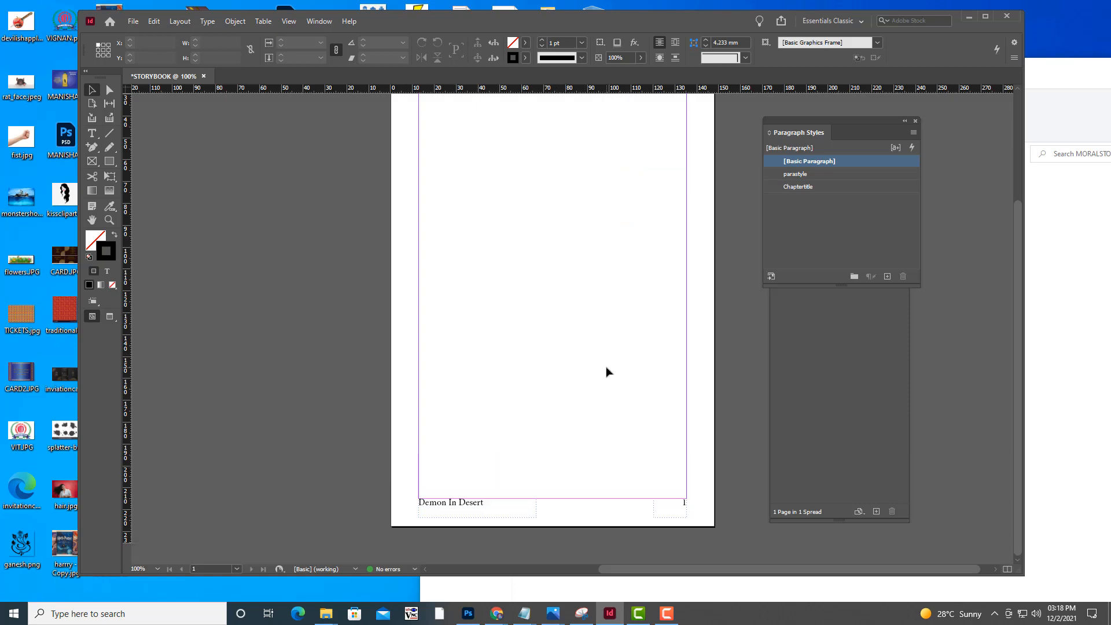
scroll(607, 372, "up", 3)
scroll(520, 440, "down", 2)
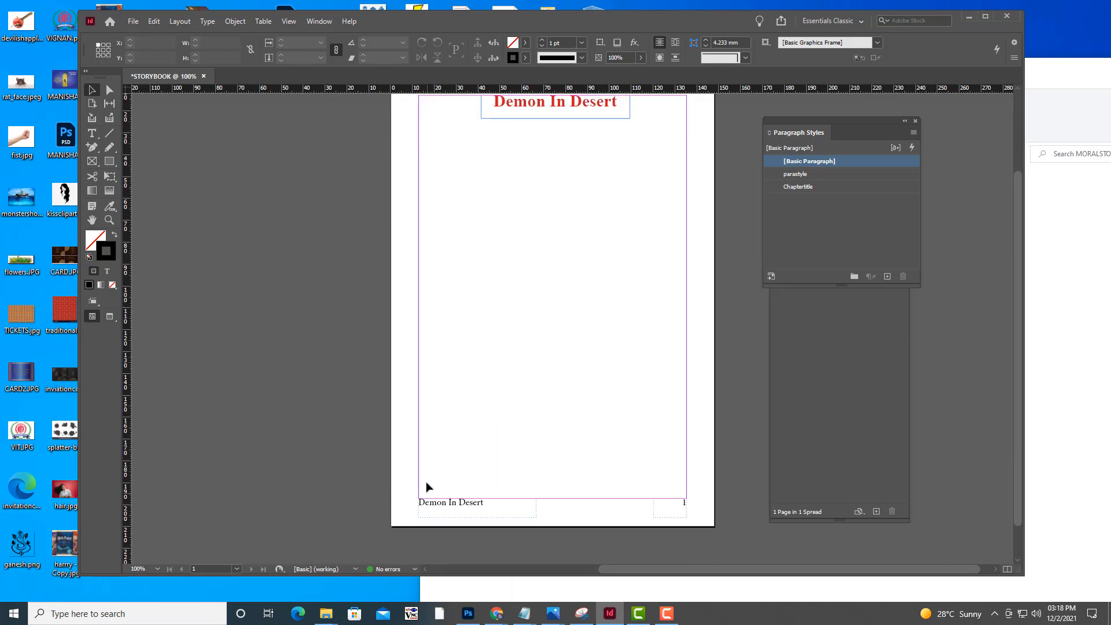
scroll(581, 378, "up", 1)
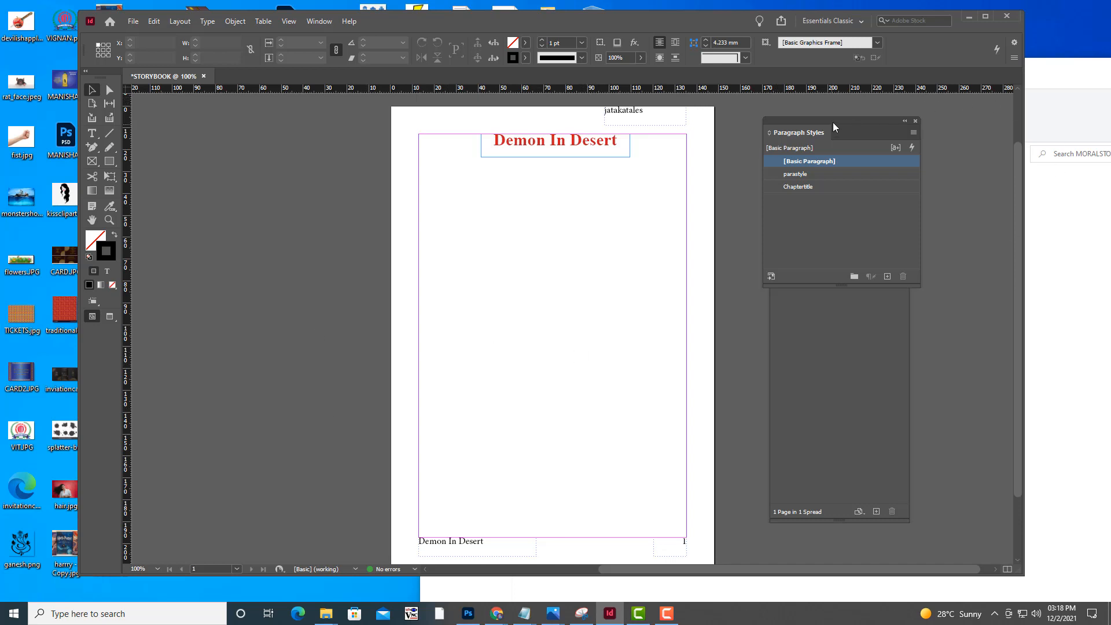
Move the Paragraph Styles panel slightly aside and minimize the MORALSTORIES folder window to return to the storybook page
left_click_drag(832, 123, 846, 122)
left_click(1089, 74)
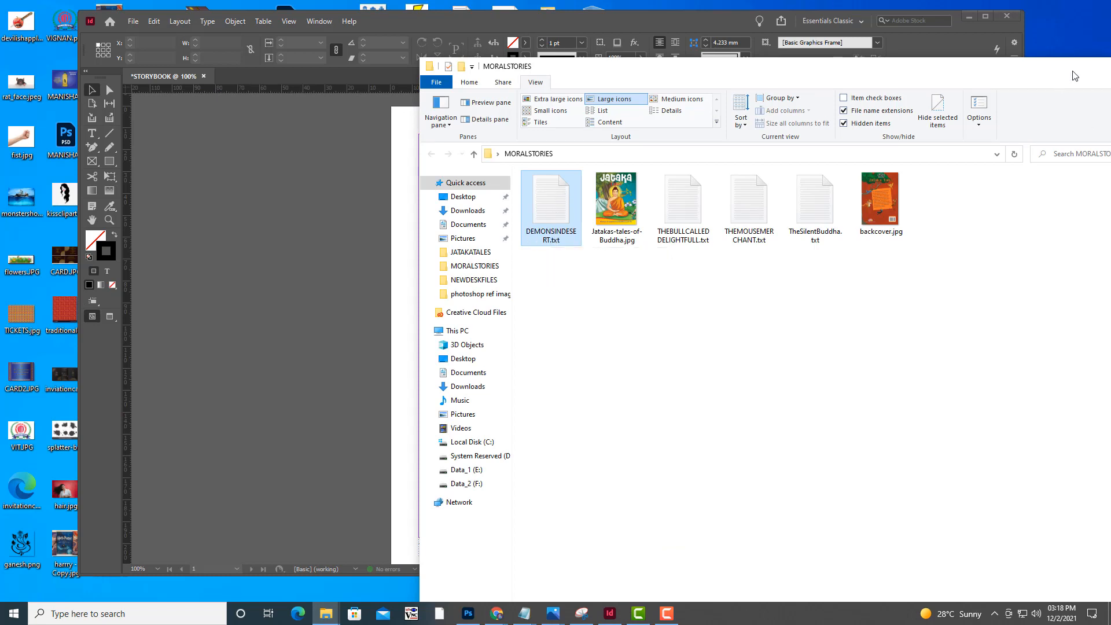
left_click_drag(1076, 69, 975, 86)
left_click(1009, 85)
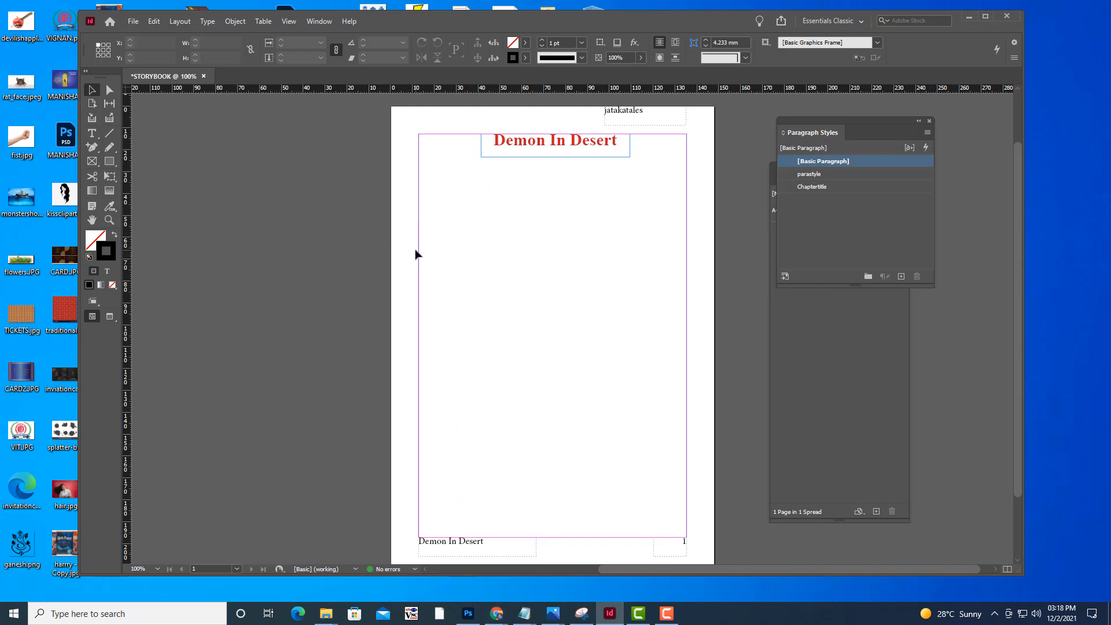
Load DEMONSINDESERT.txt from the MORALSTORIES folder on the desktop with the Place command
left_click(133, 22)
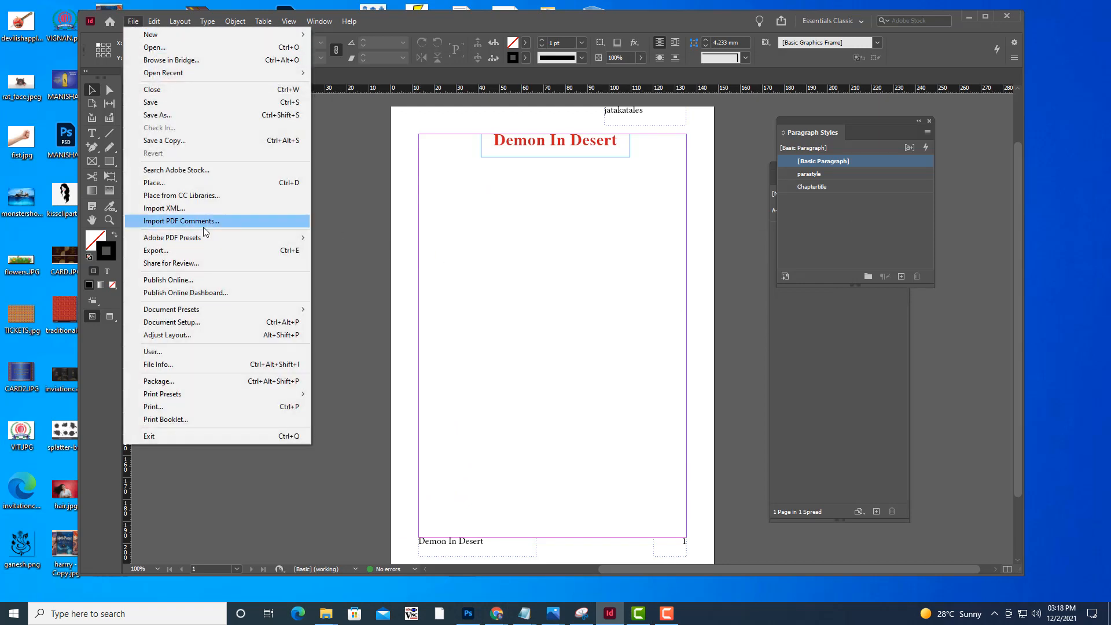
left_click(181, 184)
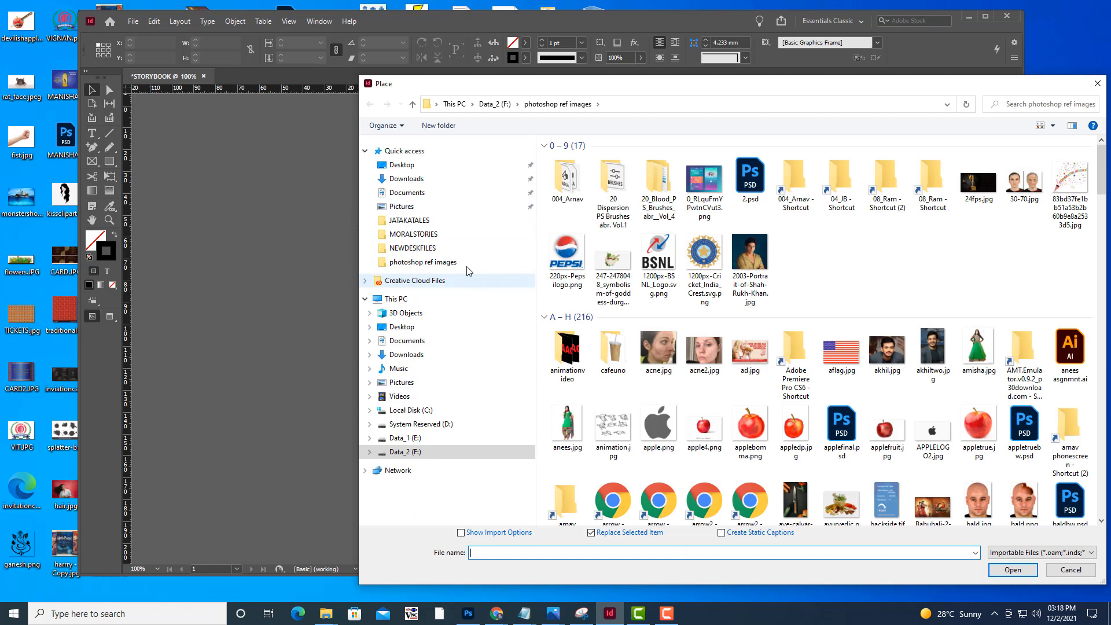
left_click(413, 234)
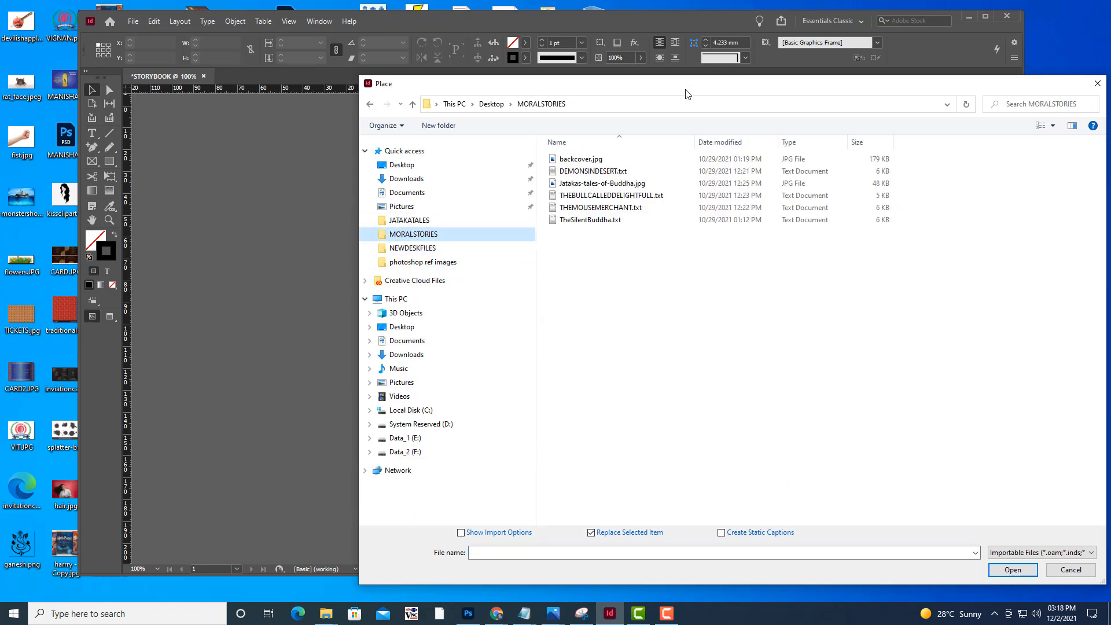
left_click_drag(695, 91, 854, 183)
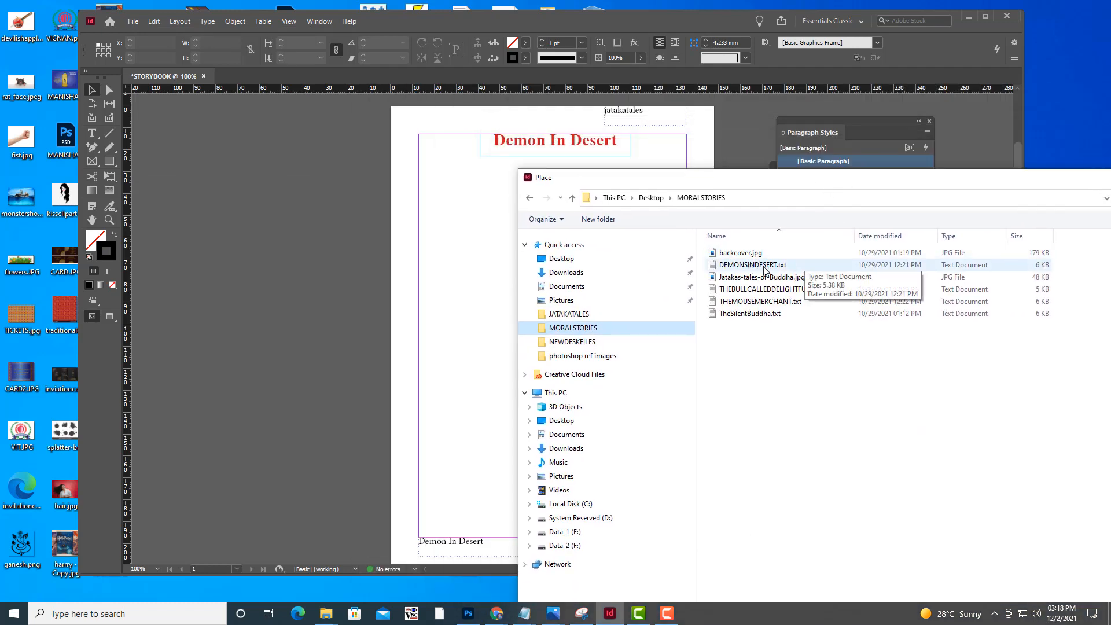
left_click(751, 265)
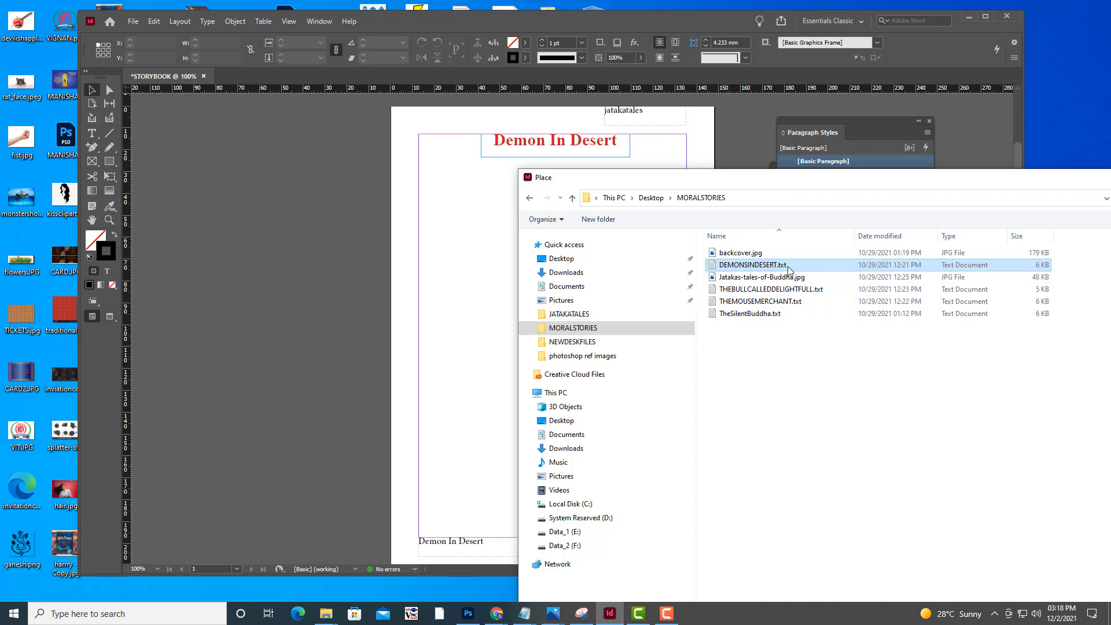
left_click_drag(834, 179, 575, 88)
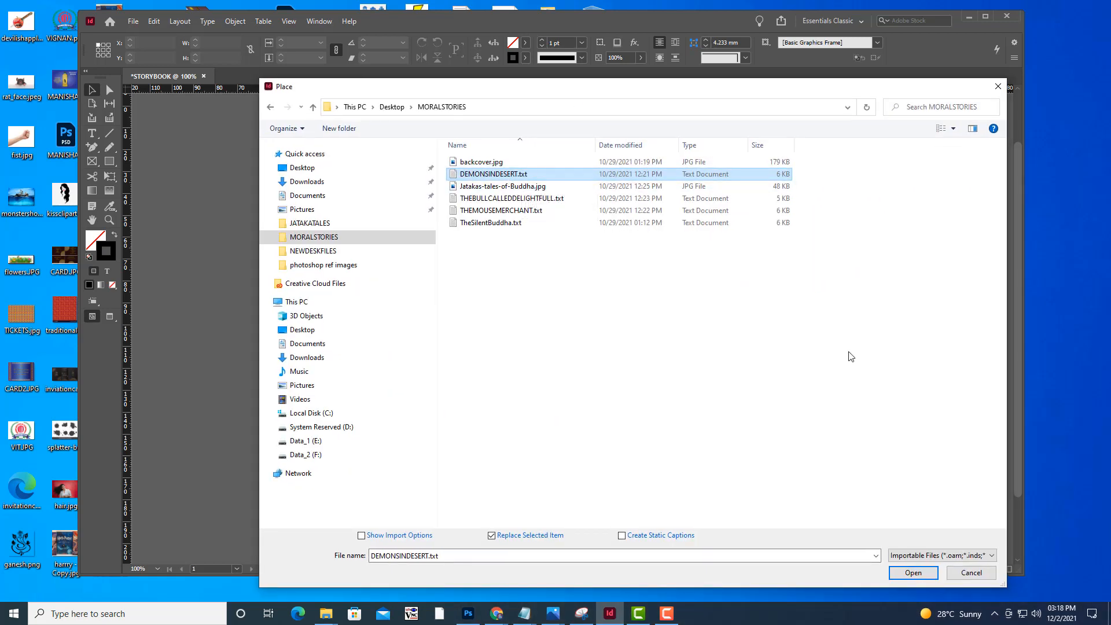
left_click(924, 574)
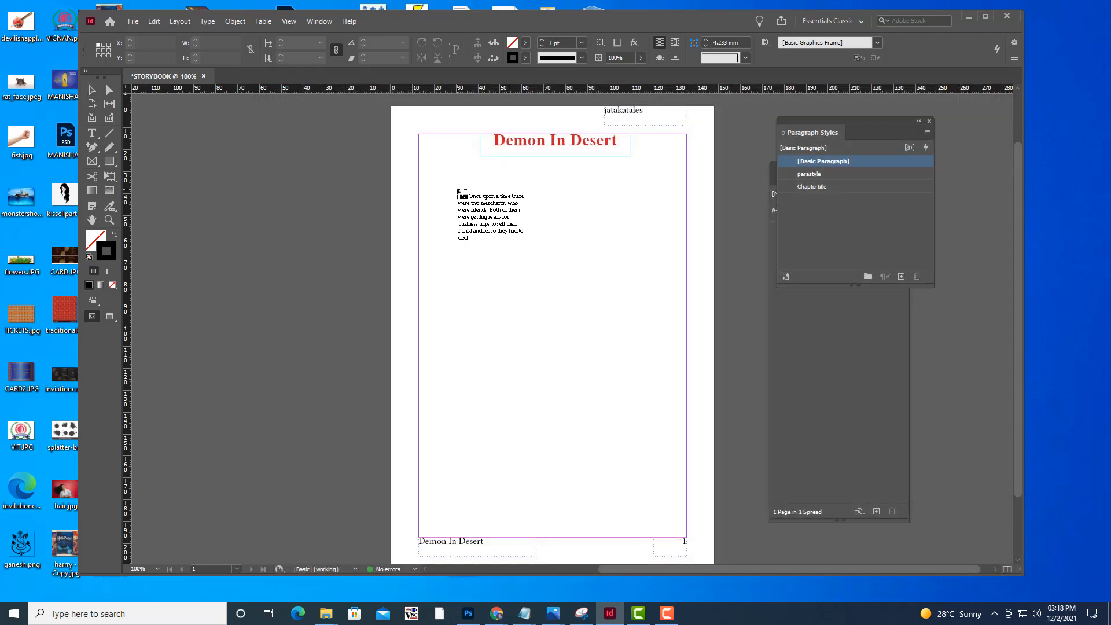
Choose the parastyle paragraph style and autoflow the loaded story from just below page 1's title, adding pages as needed
left_click(881, 174)
left_click(474, 199)
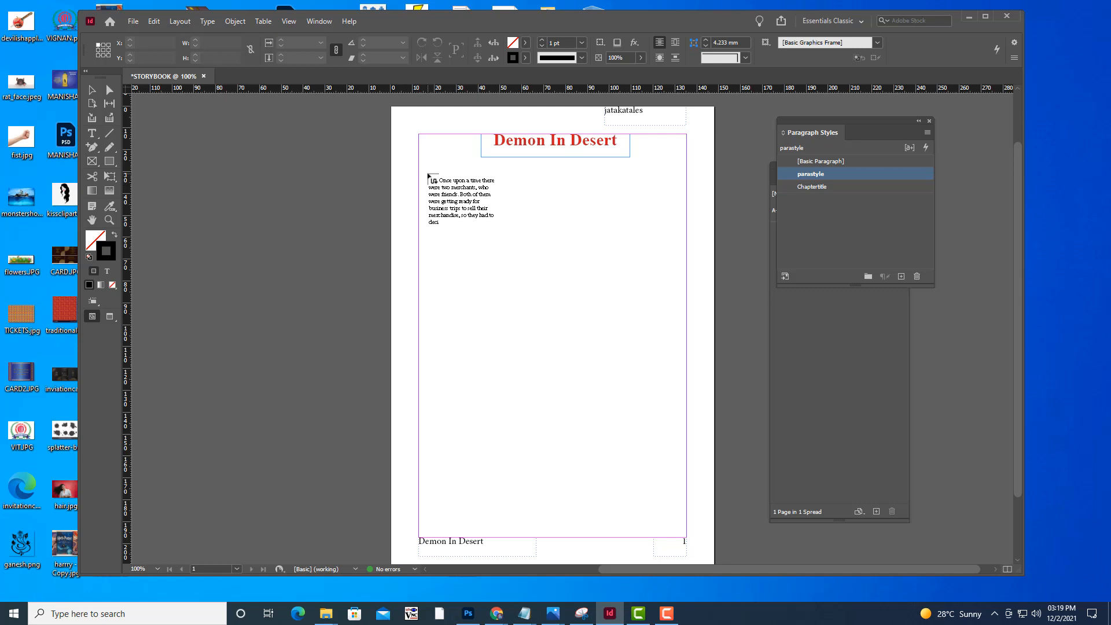
left_click(428, 176, "shift")
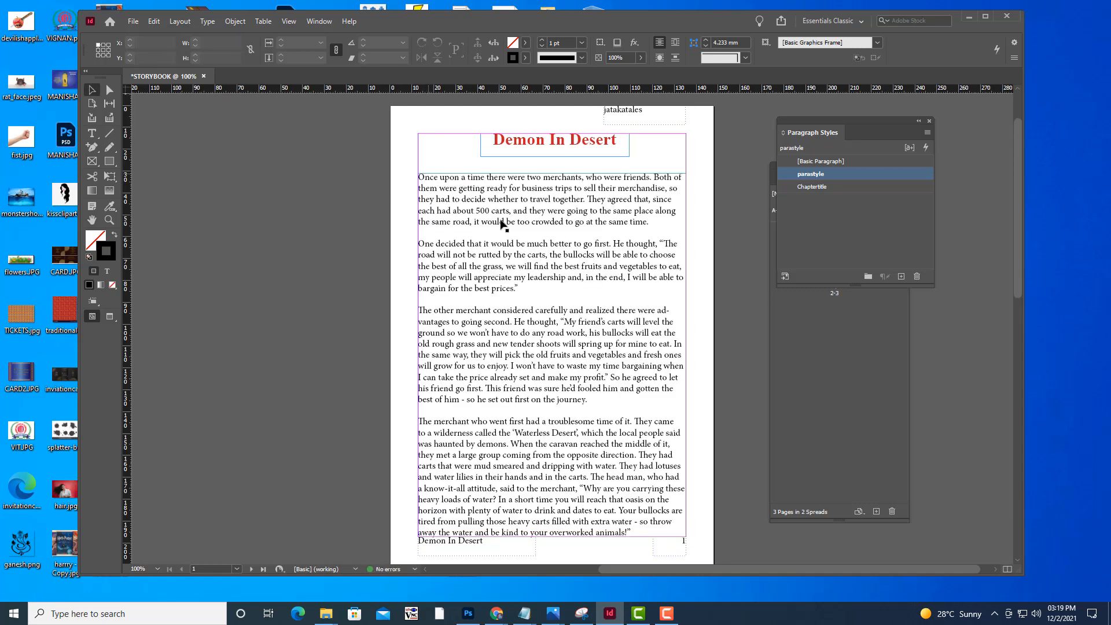
Review the flowed story text across pages 1 to 3, including the jatakatales headers, story-title footers and page numbers
scroll(585, 261, "down", 10)
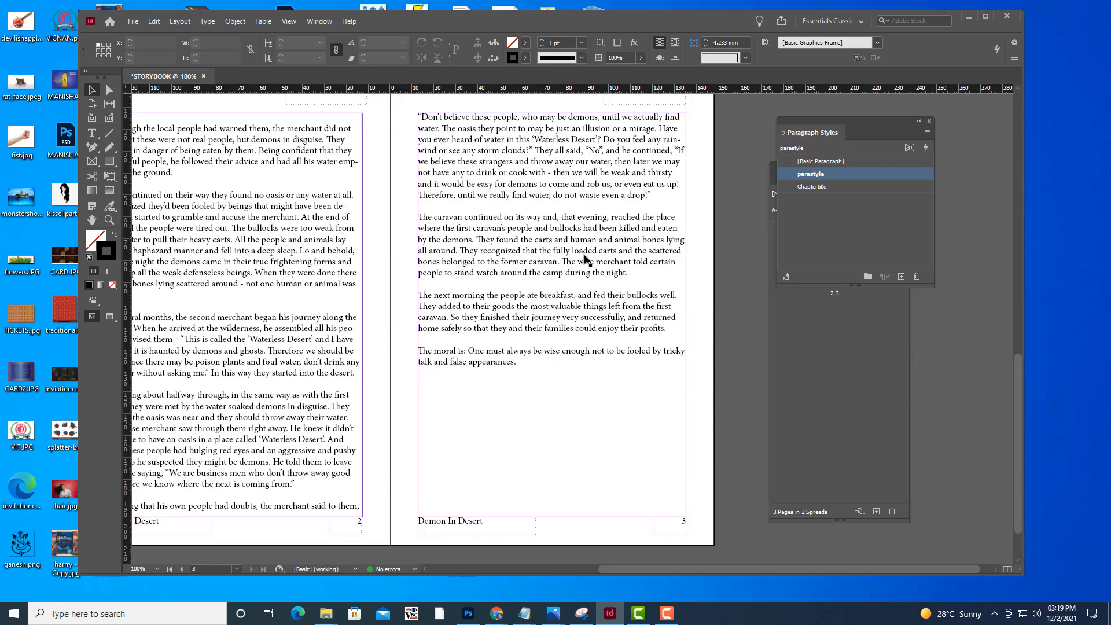
scroll(584, 260, "down", 2)
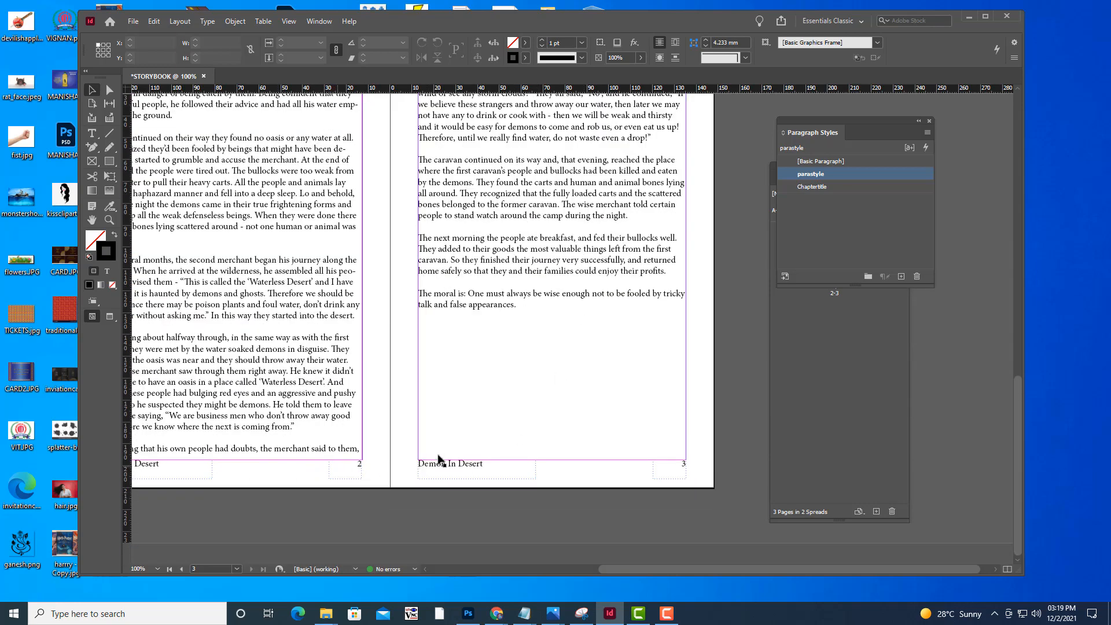
scroll(558, 399, "up", 4)
scroll(558, 399, "down", 4)
scroll(521, 348, "up", 8)
scroll(486, 388, "down", 8)
scroll(535, 400, "up", 10)
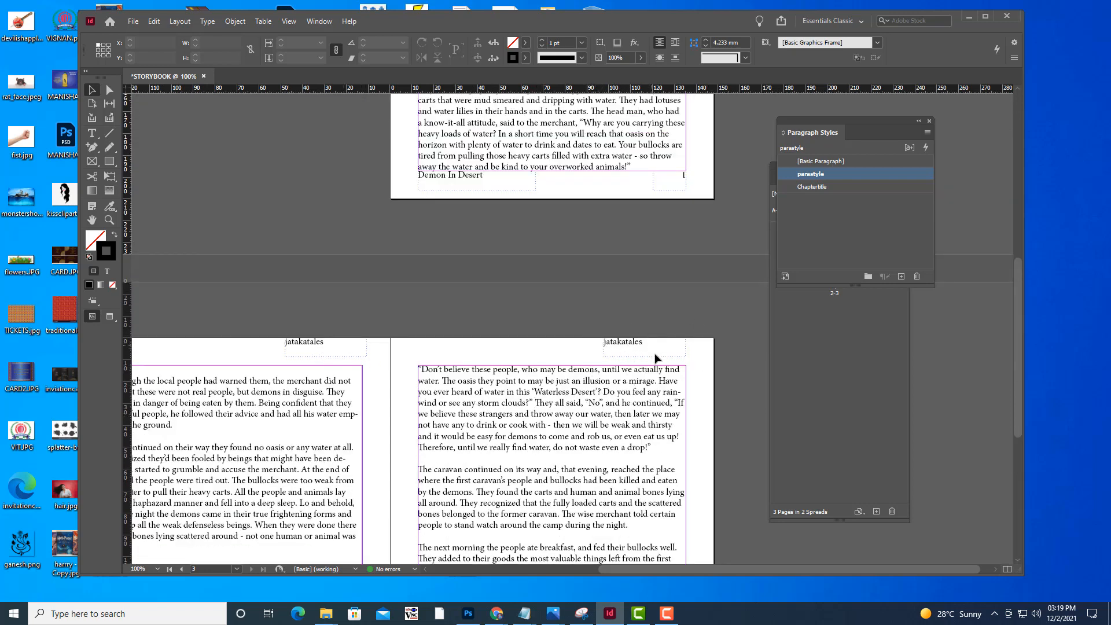
scroll(656, 358, "down", 7)
scroll(440, 358, "up", 4)
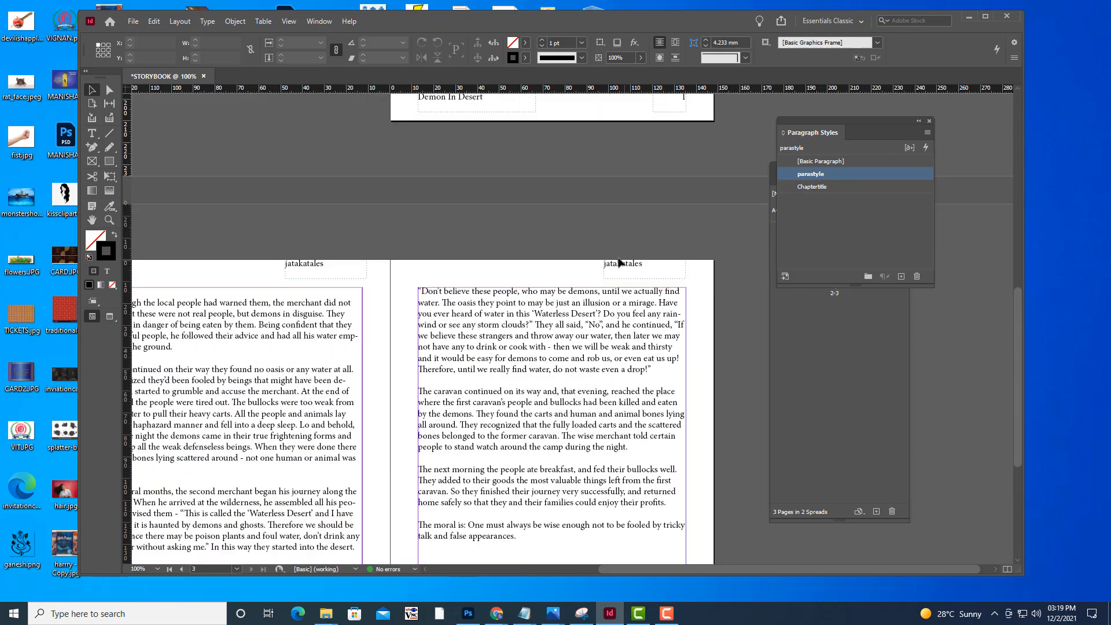
scroll(625, 264, "up", 10)
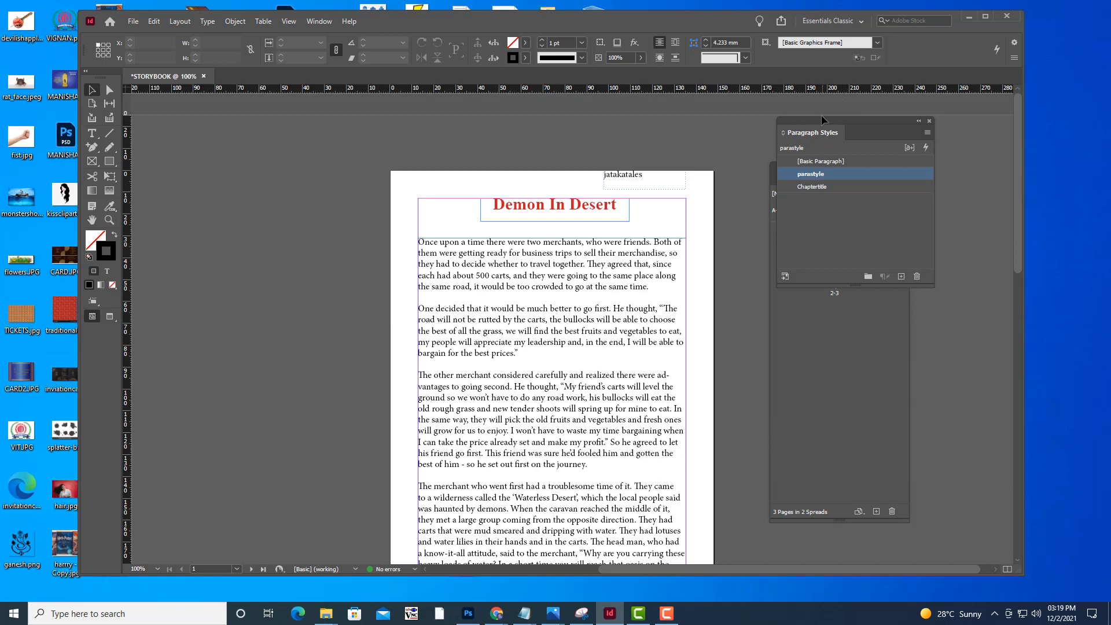
Move the Paragraph Styles panel off the Pages panel to uncover the page thumbnails, and review the story pages again
left_click_drag(822, 119, 910, 124)
left_click_drag(800, 164, 843, 161)
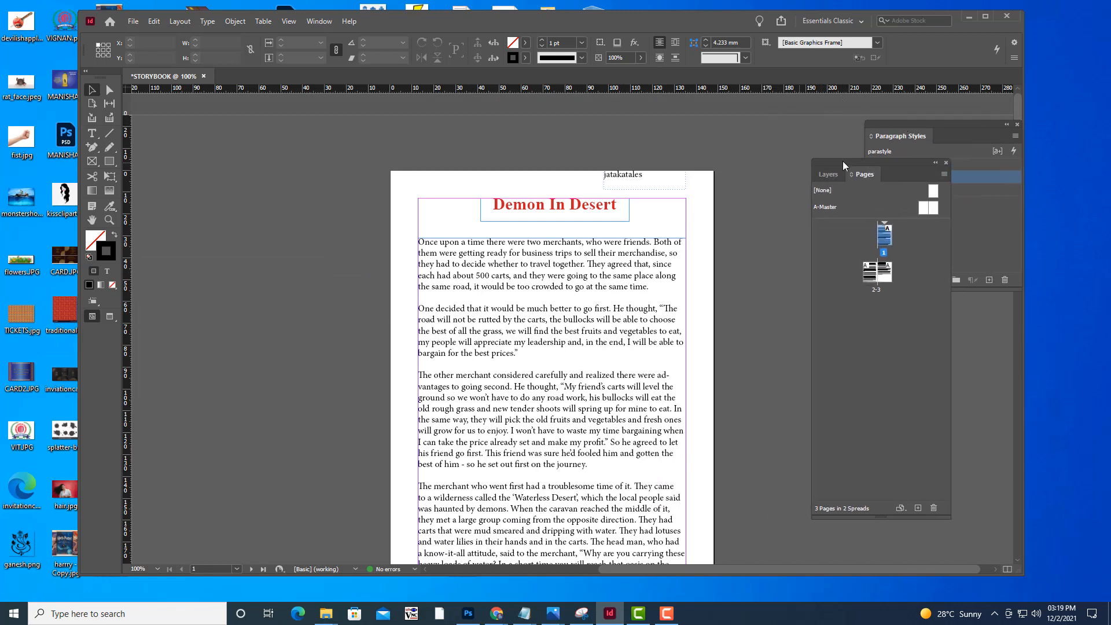
scroll(731, 147, "down", 10)
scroll(734, 148, "down", 2)
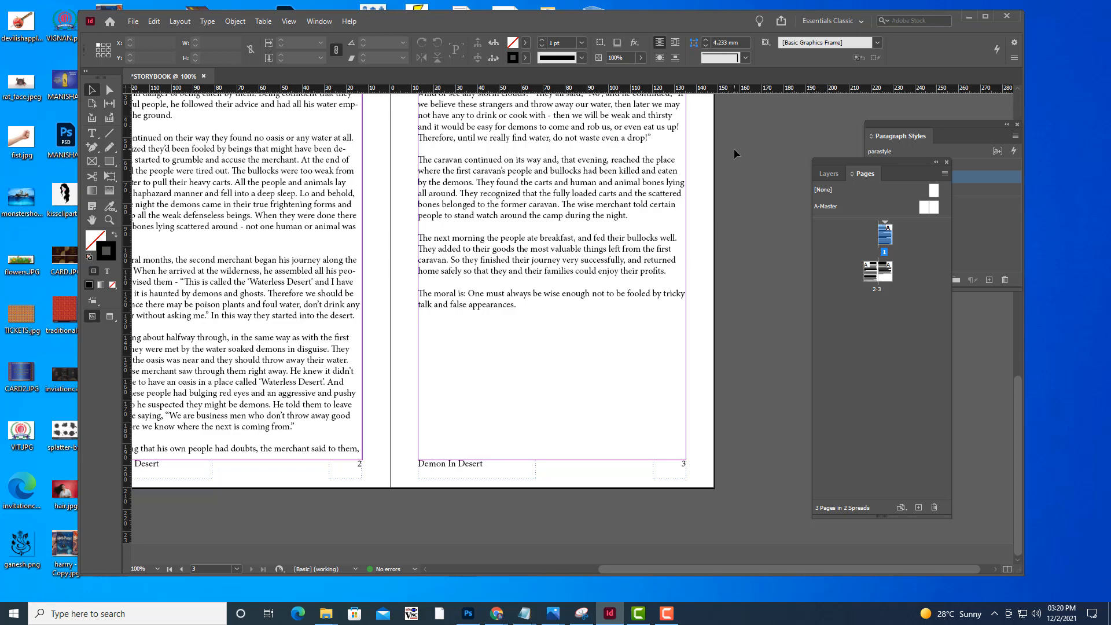
scroll(590, 280, "up", 10)
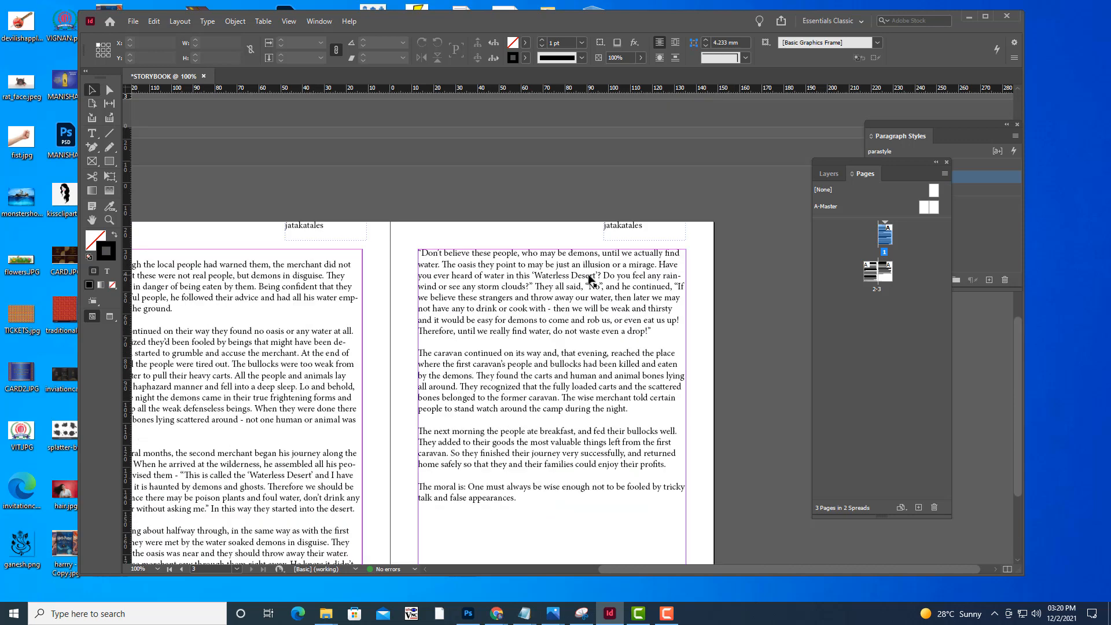
scroll(590, 280, "up", 8)
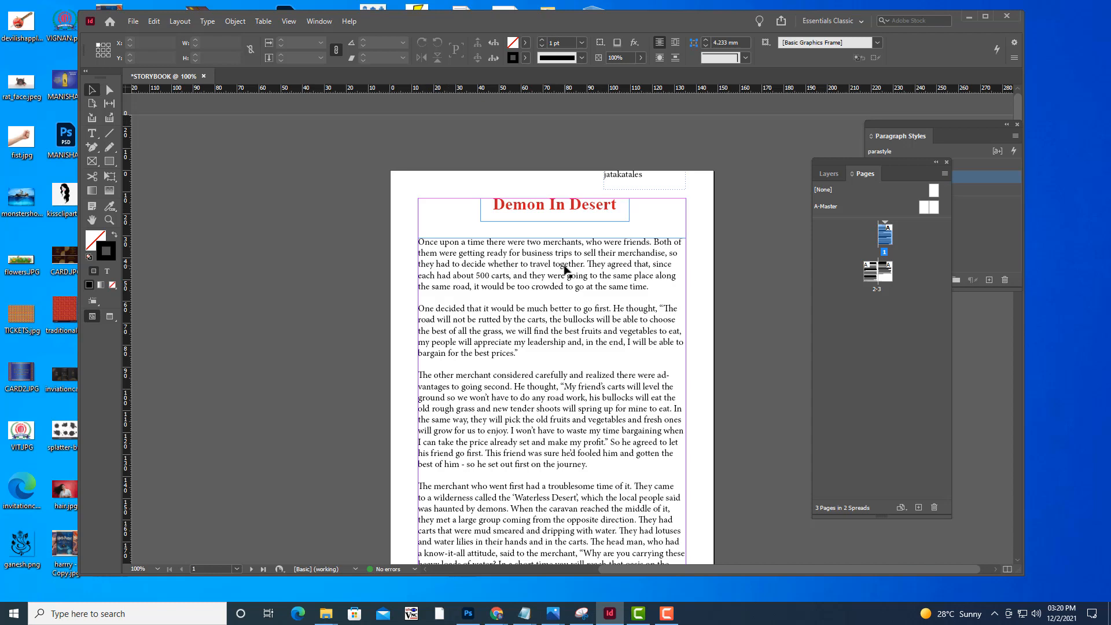
scroll(564, 270, "down", 18)
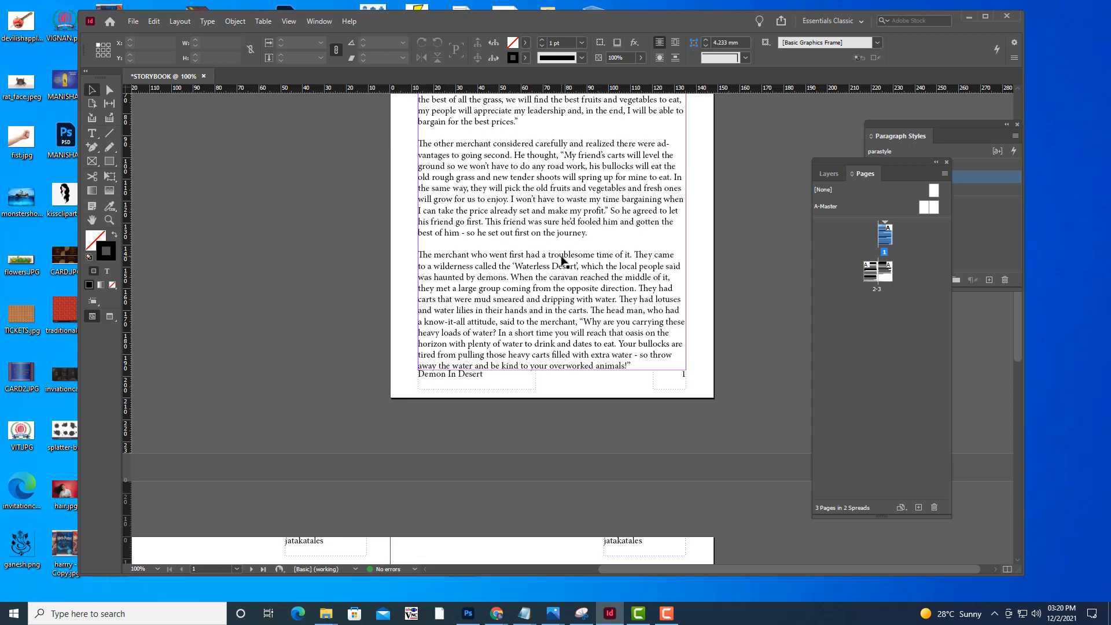
scroll(565, 264, "up", 8)
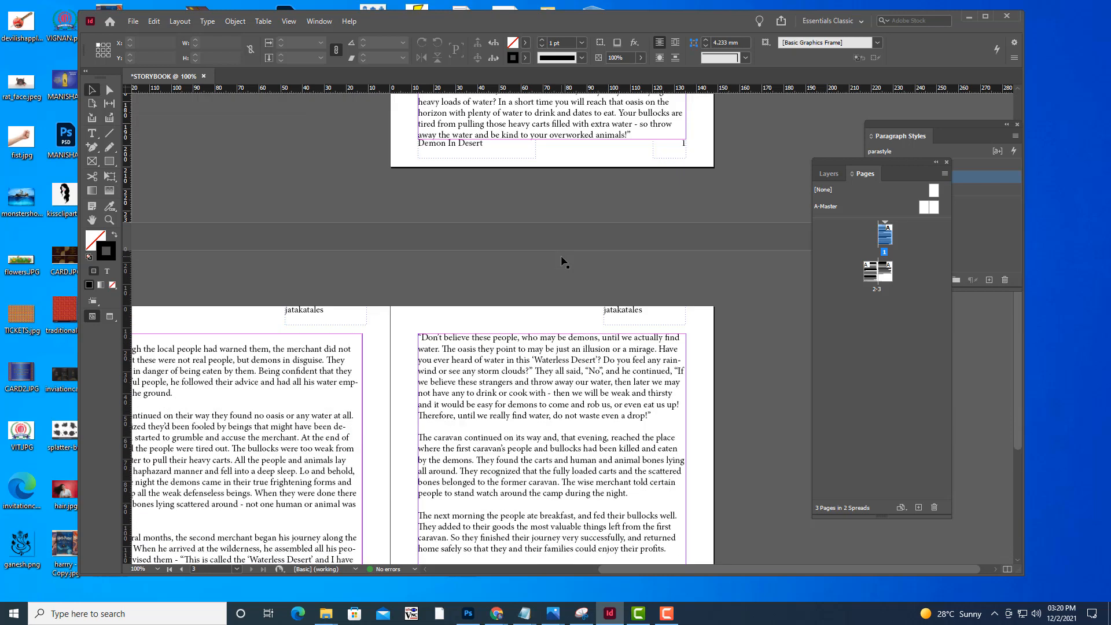
Start saving the document under a new name, with the desktop's MORALSTORIES folder as the location
left_click(133, 23)
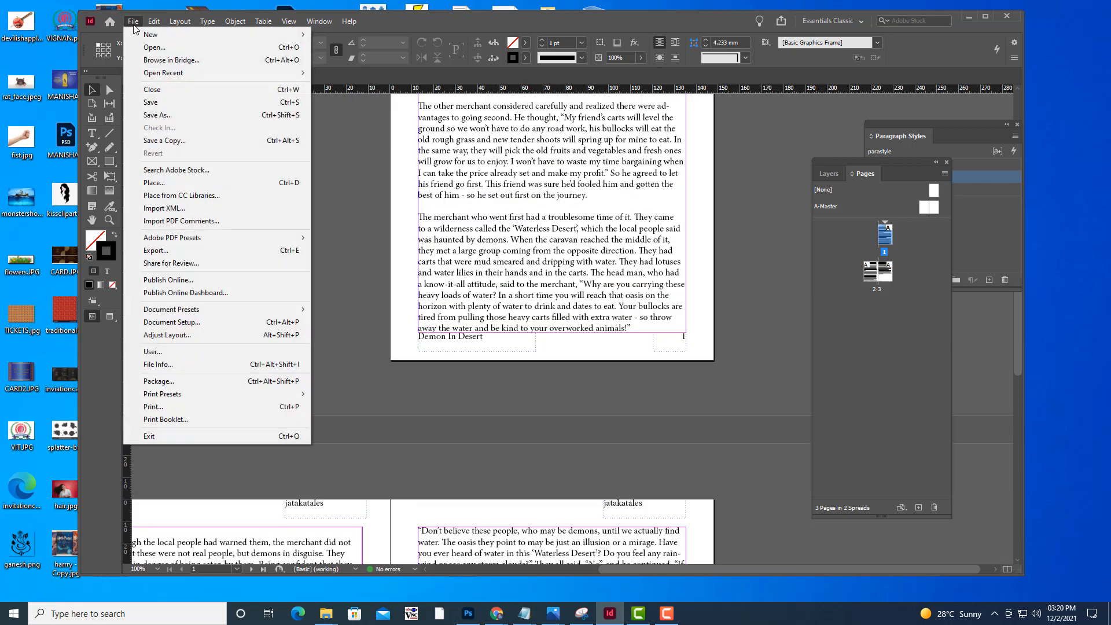
left_click(175, 115)
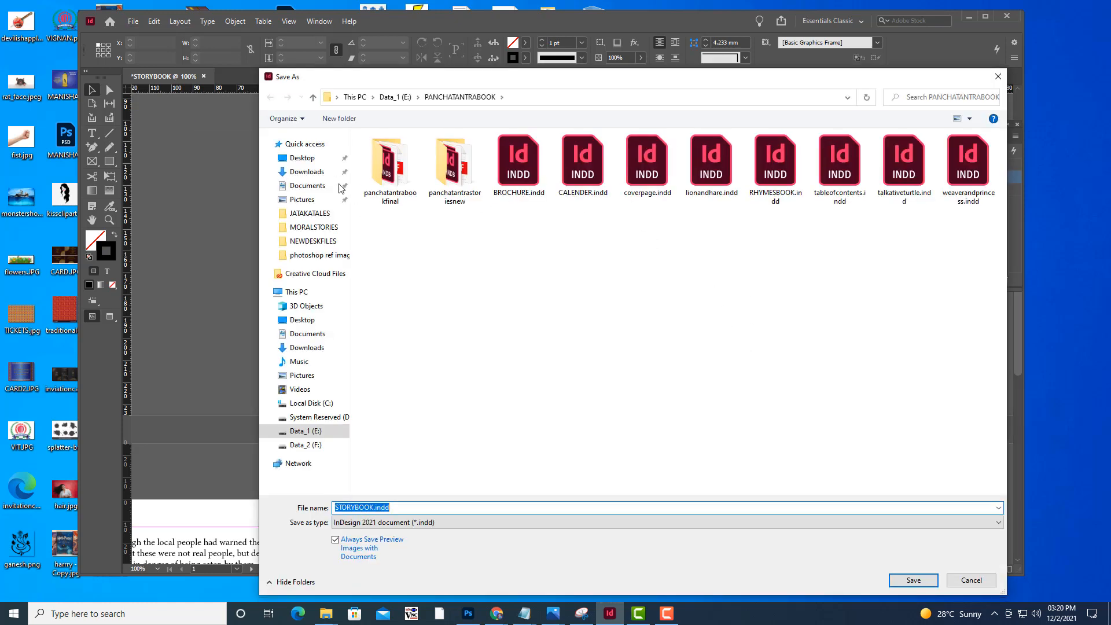
left_click(303, 159)
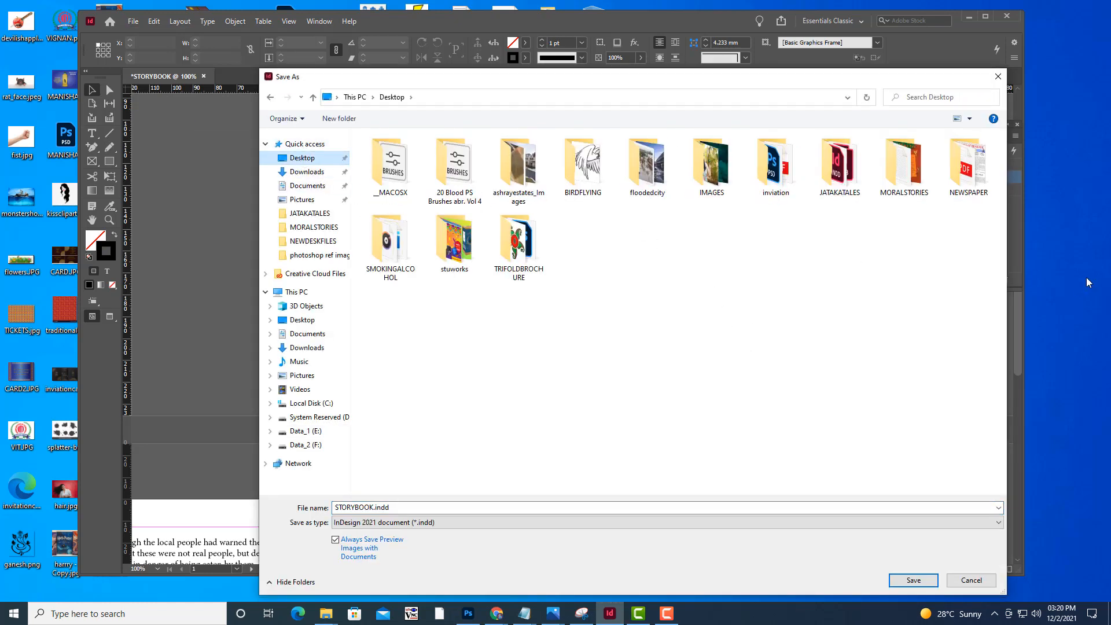
double_click(912, 180)
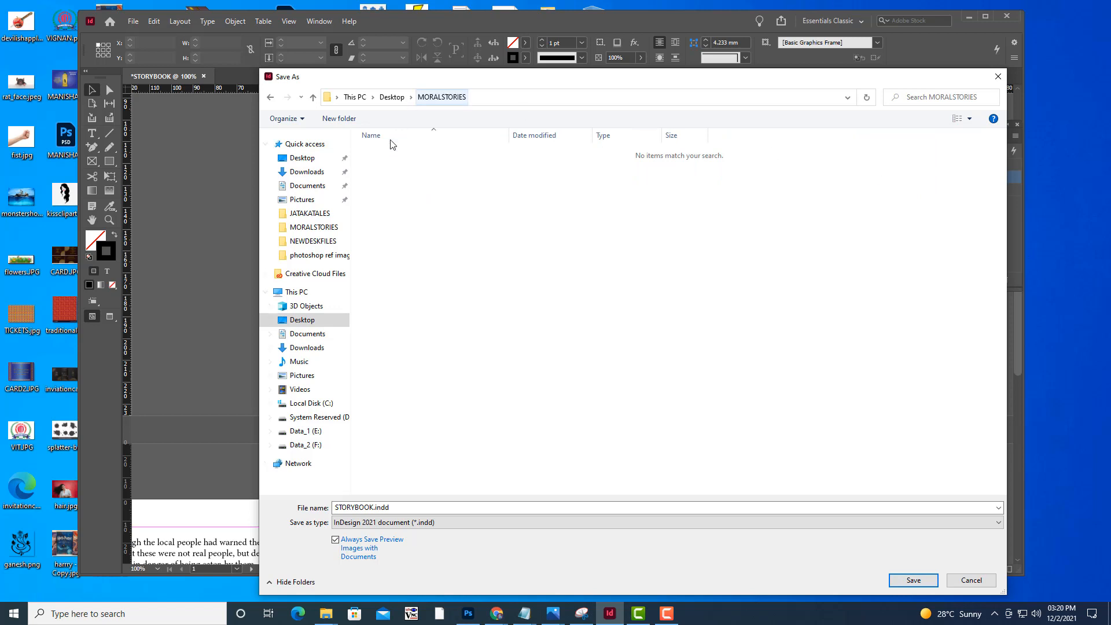
left_click_drag(547, 72, 582, 48)
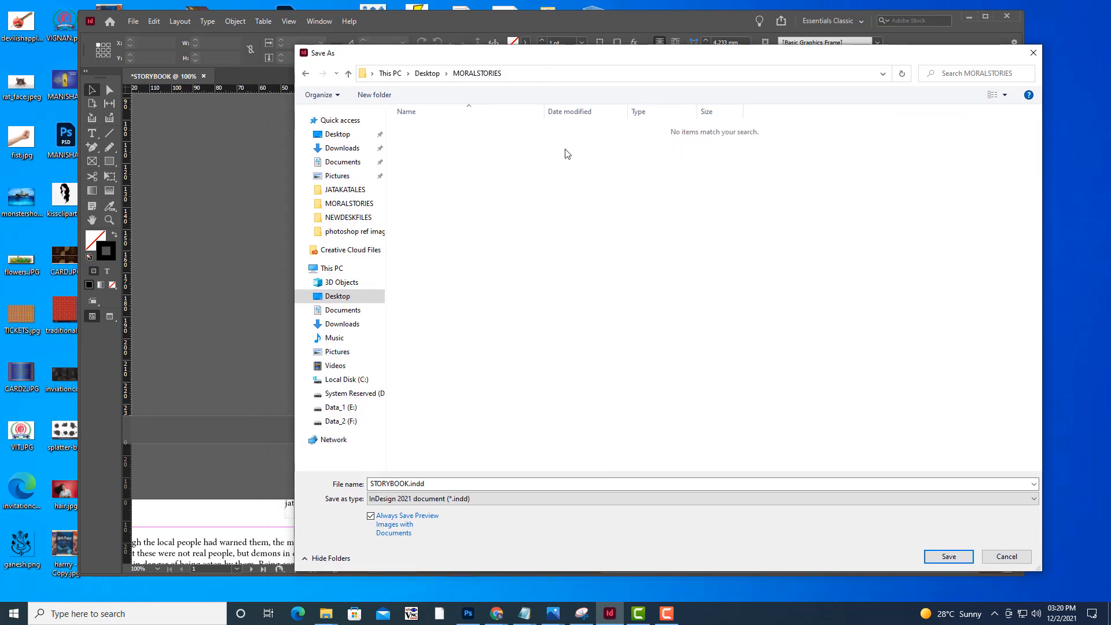
Replace the file name with demonindesert.indd and save it as an InDesign 2021 document
left_click(428, 485)
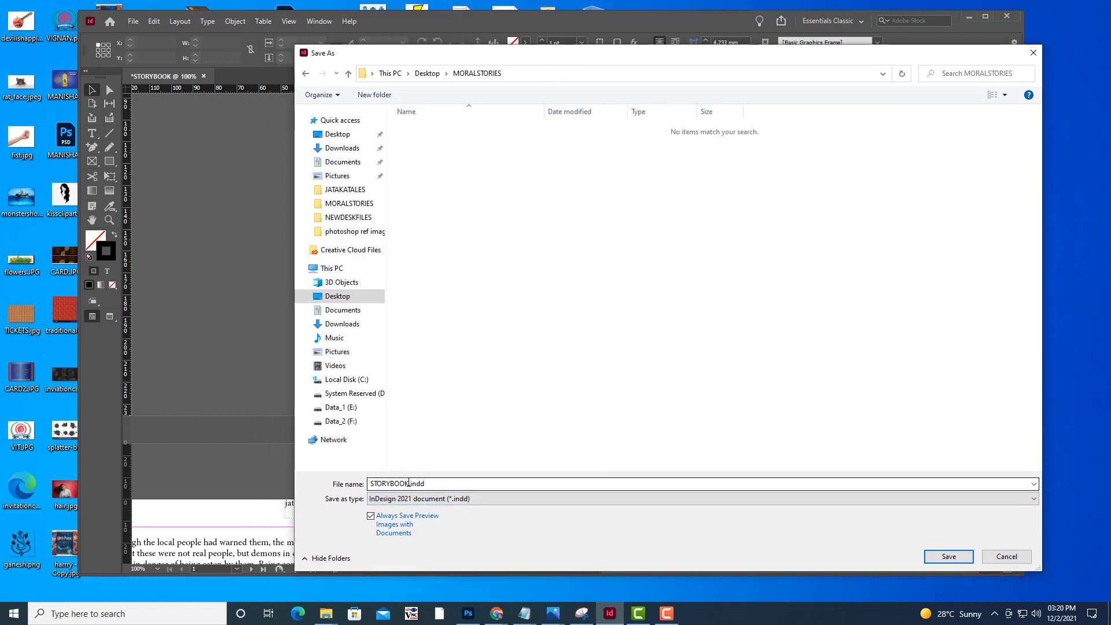
double_click(409, 483)
left_click_drag(409, 483, 360, 482)
key("BackSpace")
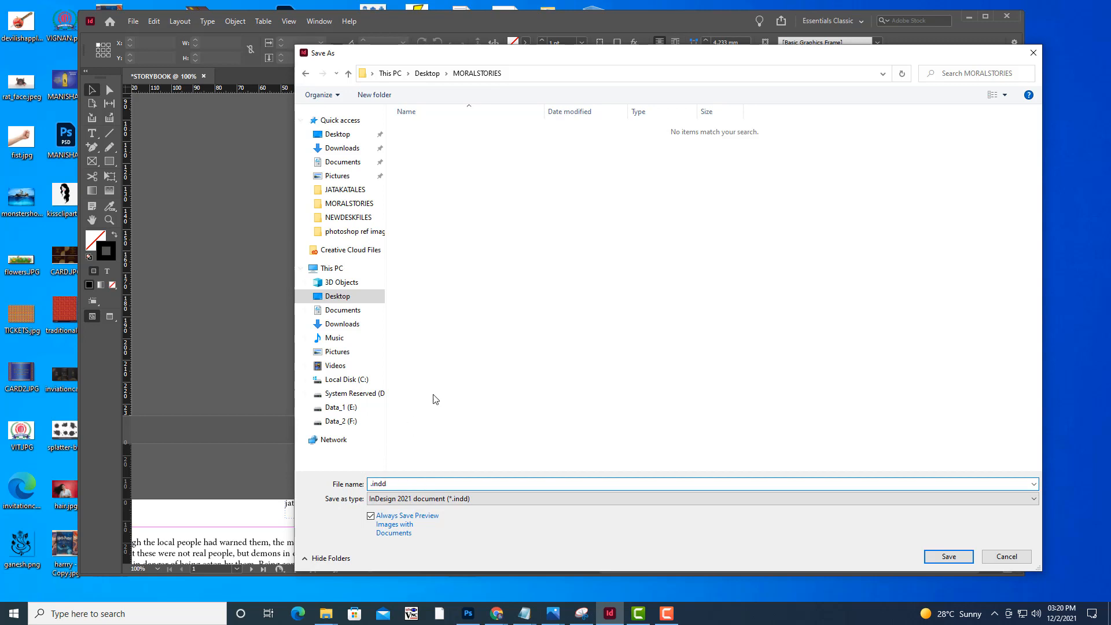
type("demonindesert")
left_click(442, 485)
left_click_drag(443, 485, 421, 490)
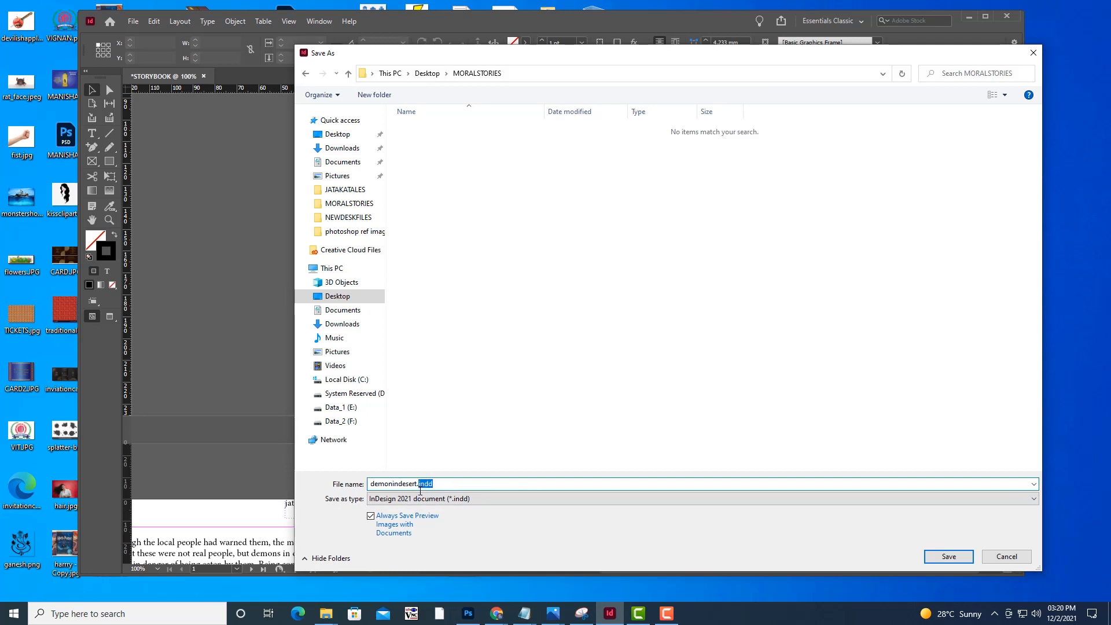
left_click(481, 406)
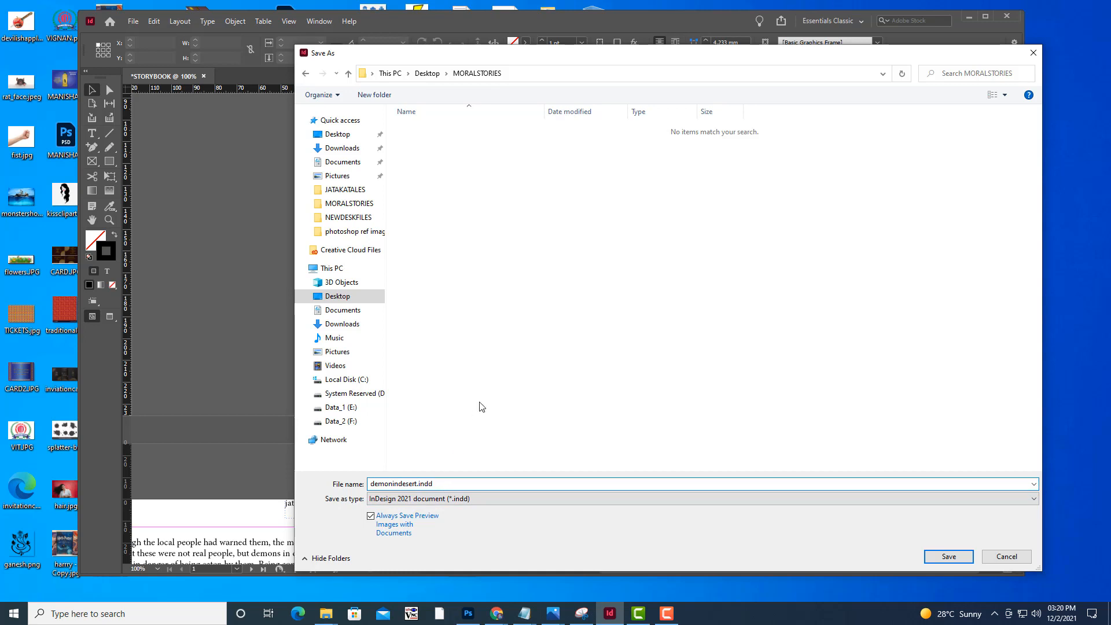
left_click(468, 486)
left_click(948, 556)
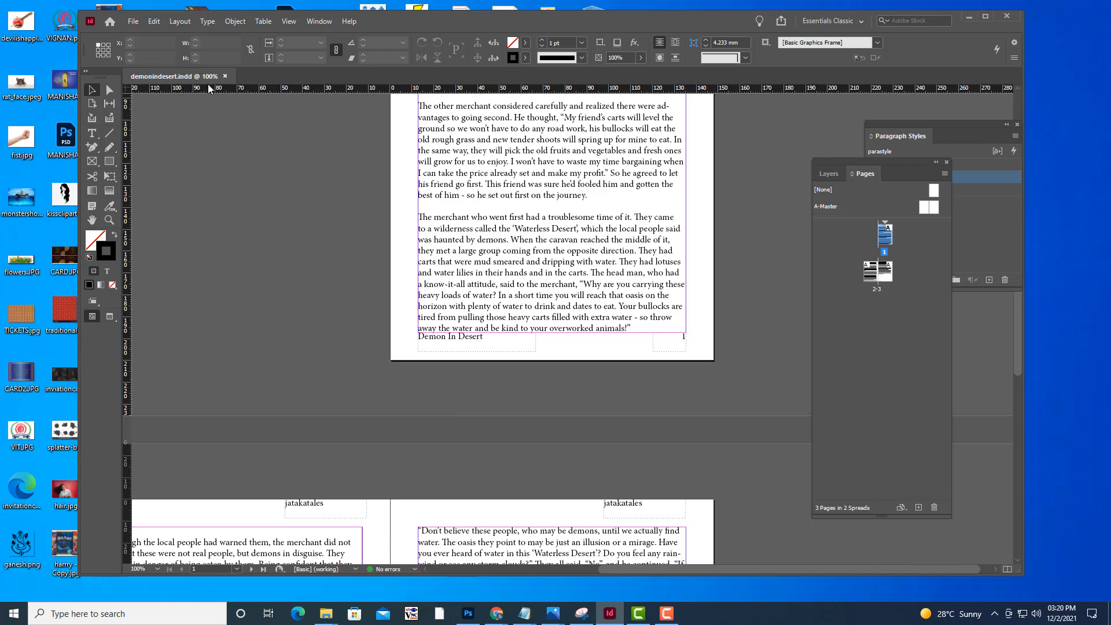
scroll(713, 363, "up", 5)
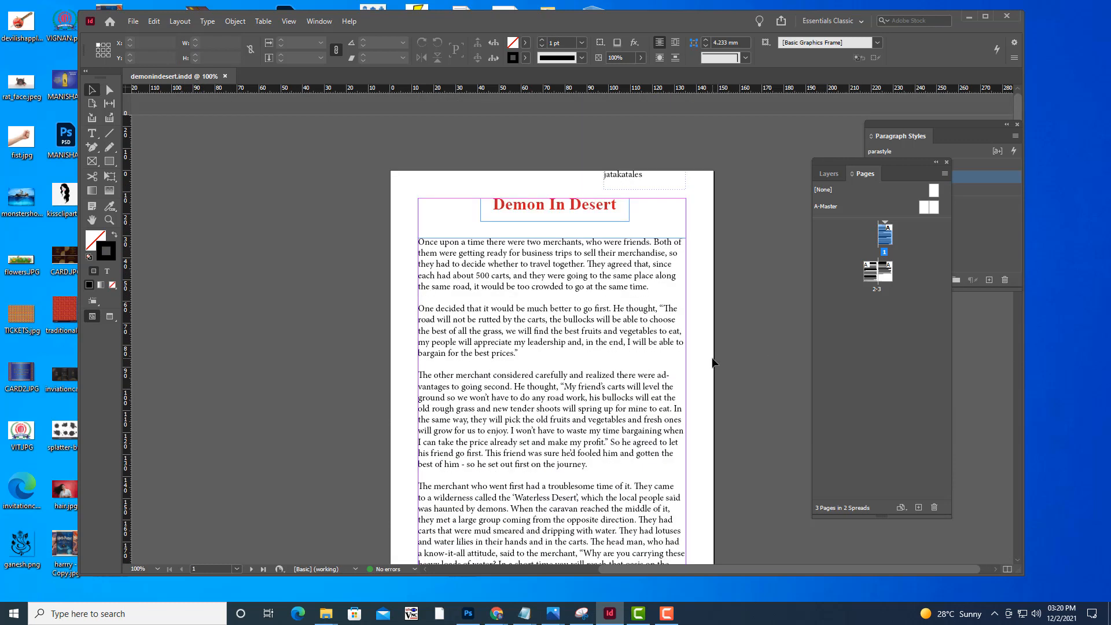
scroll(713, 363, "down", 10)
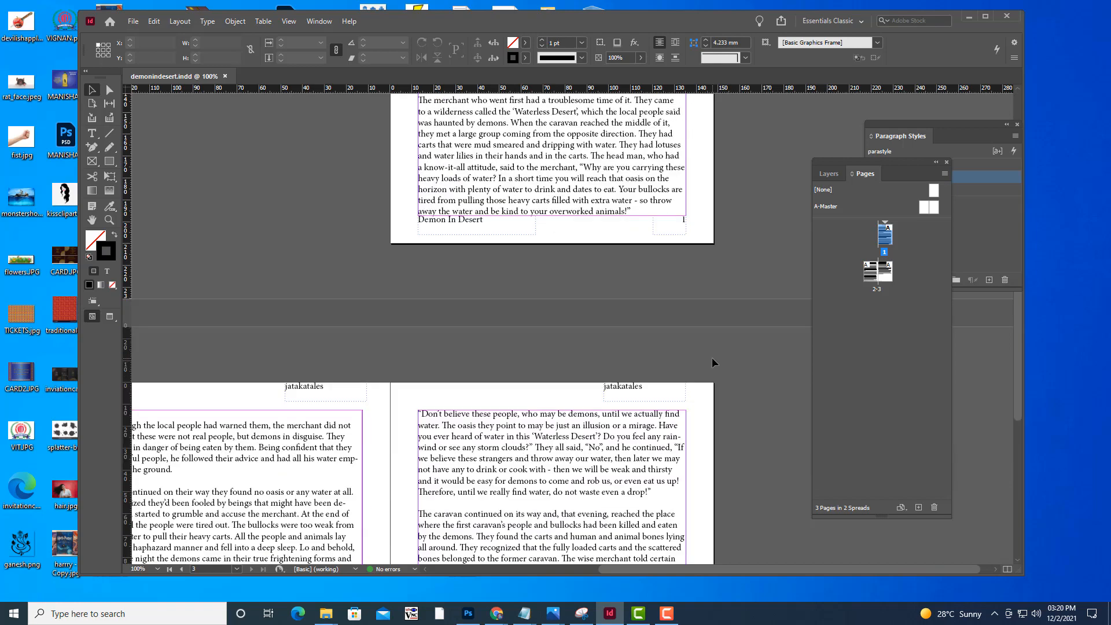
scroll(723, 353, "up", 6)
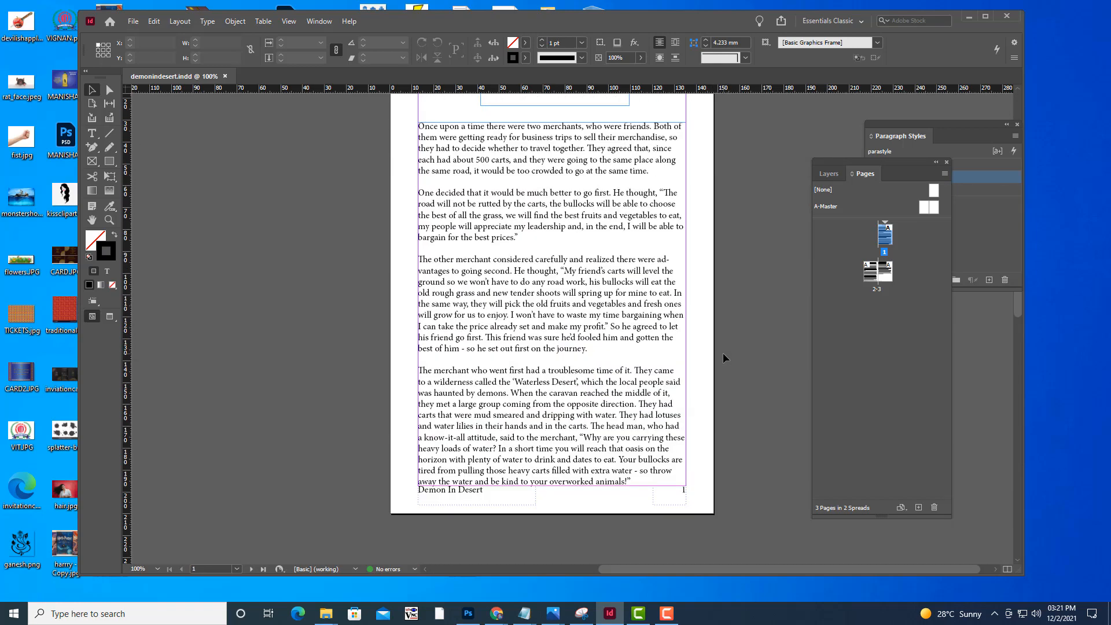
Create a new single-page A5 document, 148 x 210 mm in portrait, with facing pages and 12.7 mm margins
scroll(724, 352, "up", 2)
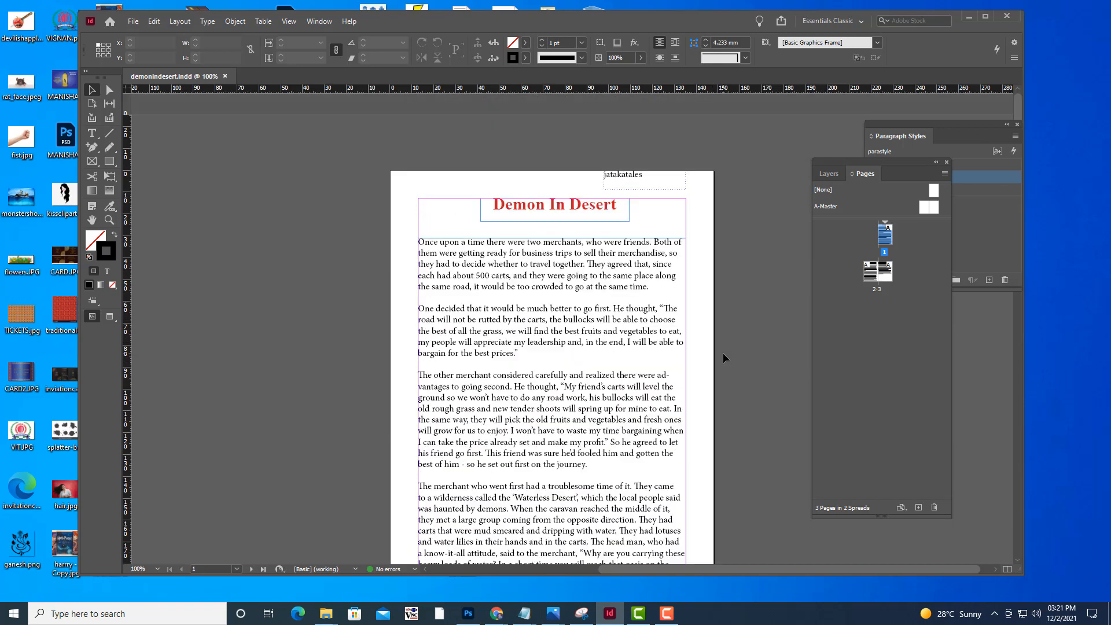
left_click(133, 21)
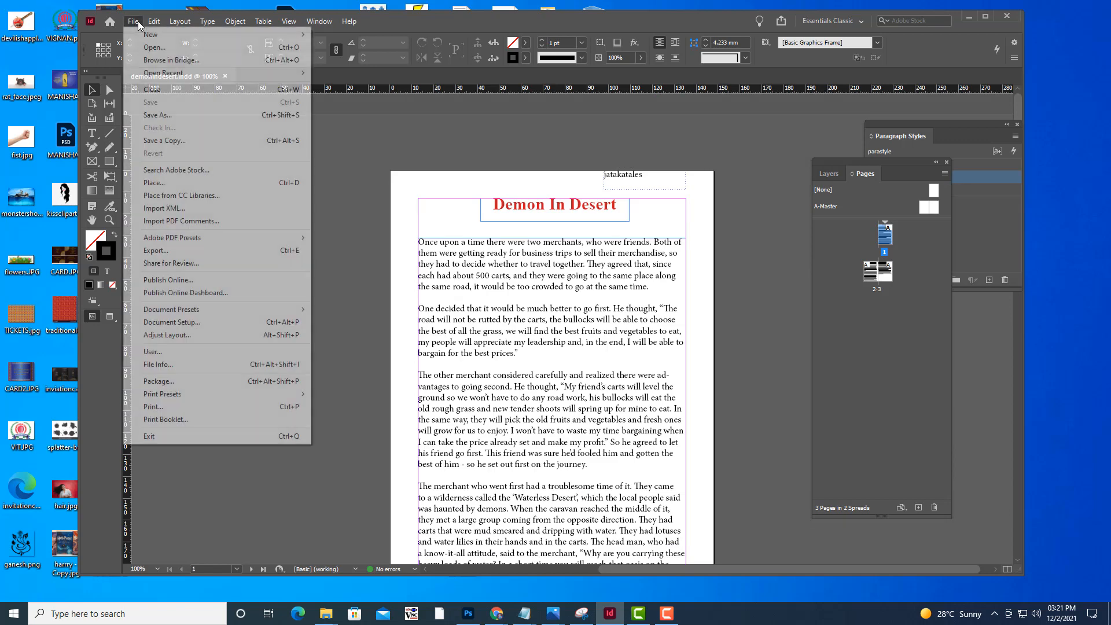
mouse_move(280, 36)
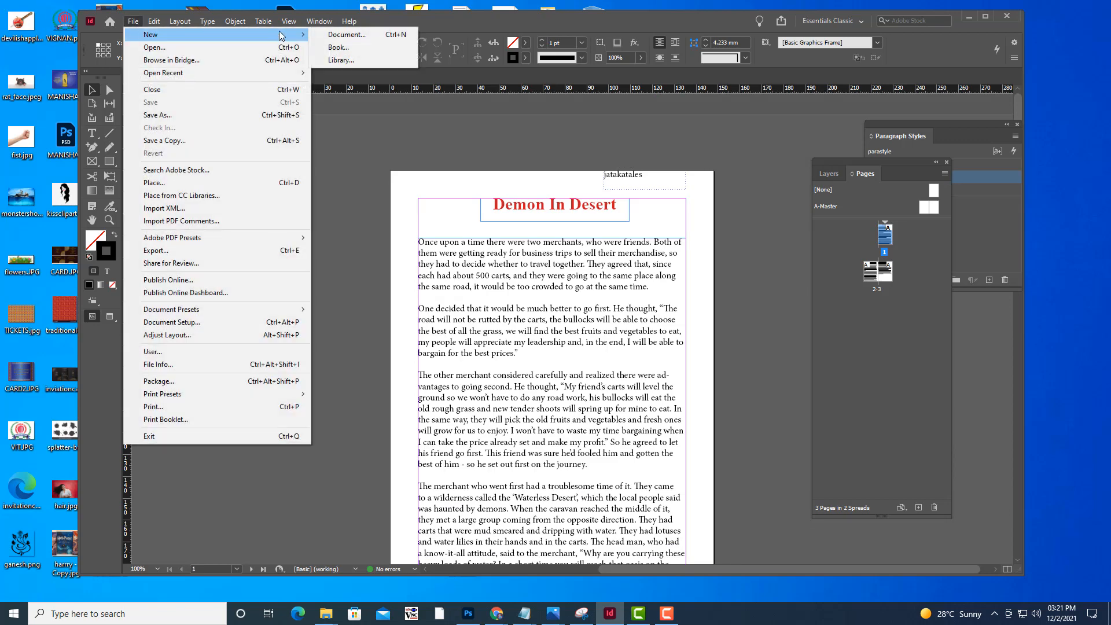
left_click(340, 36)
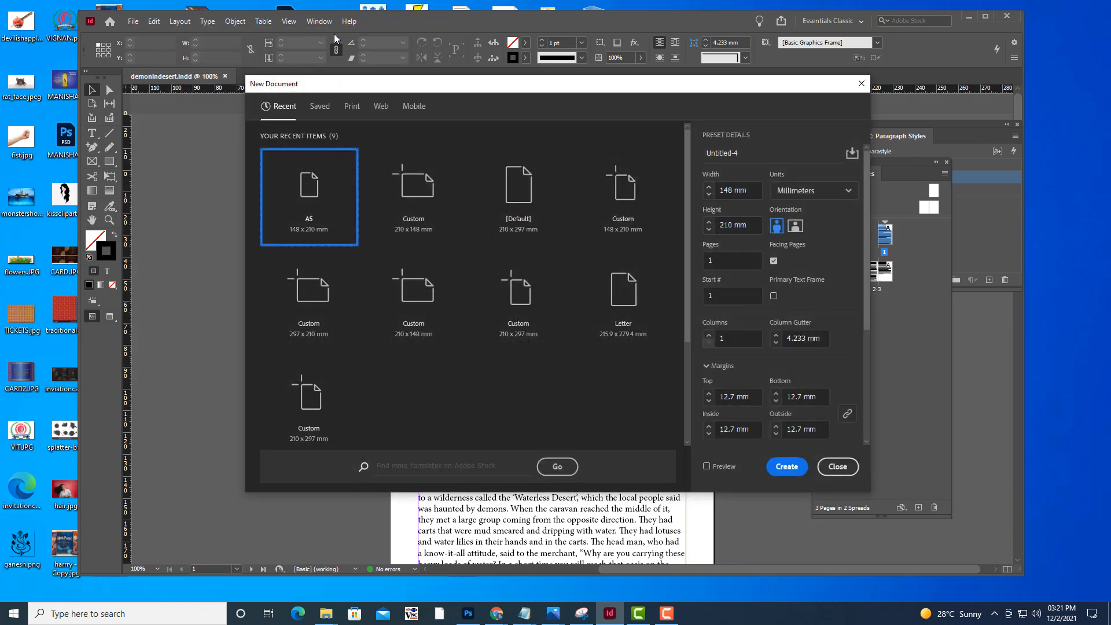
left_click(785, 466)
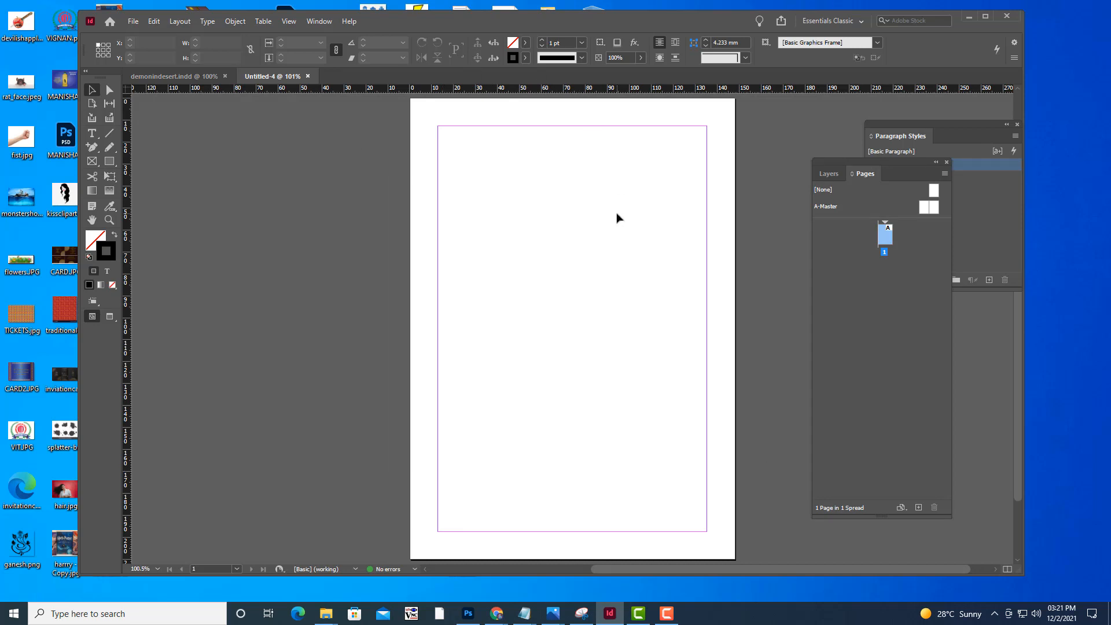
Draw a rectangular graphics frame covering the whole 148 x 210 mm page from corner to corner
left_click(133, 21)
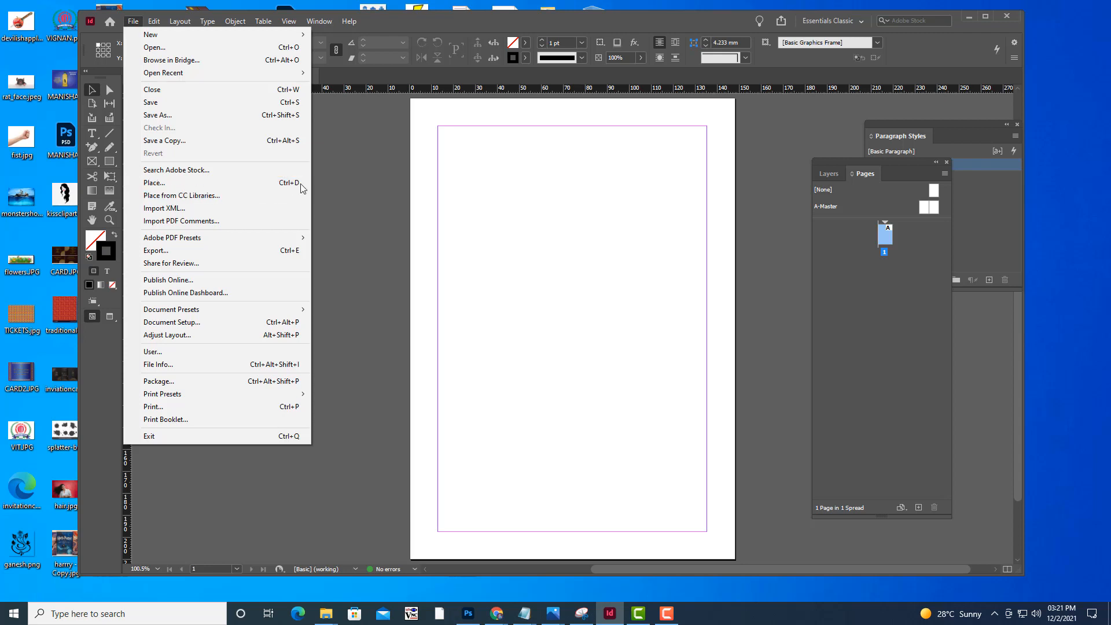
left_click(594, 204)
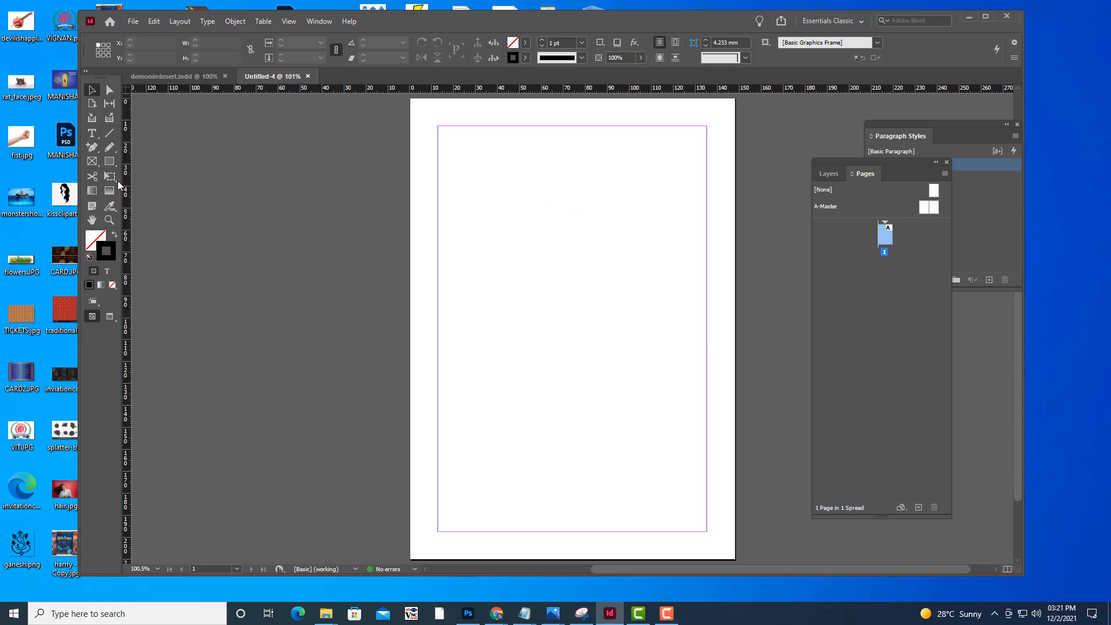
left_click(91, 161)
right_click(92, 162)
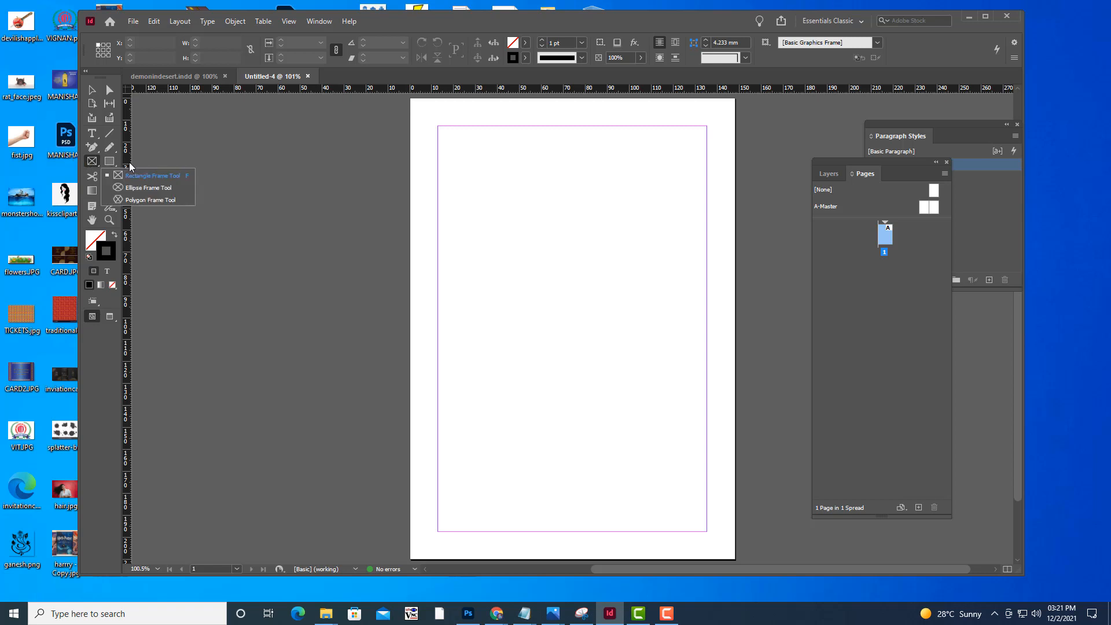
left_click(134, 175)
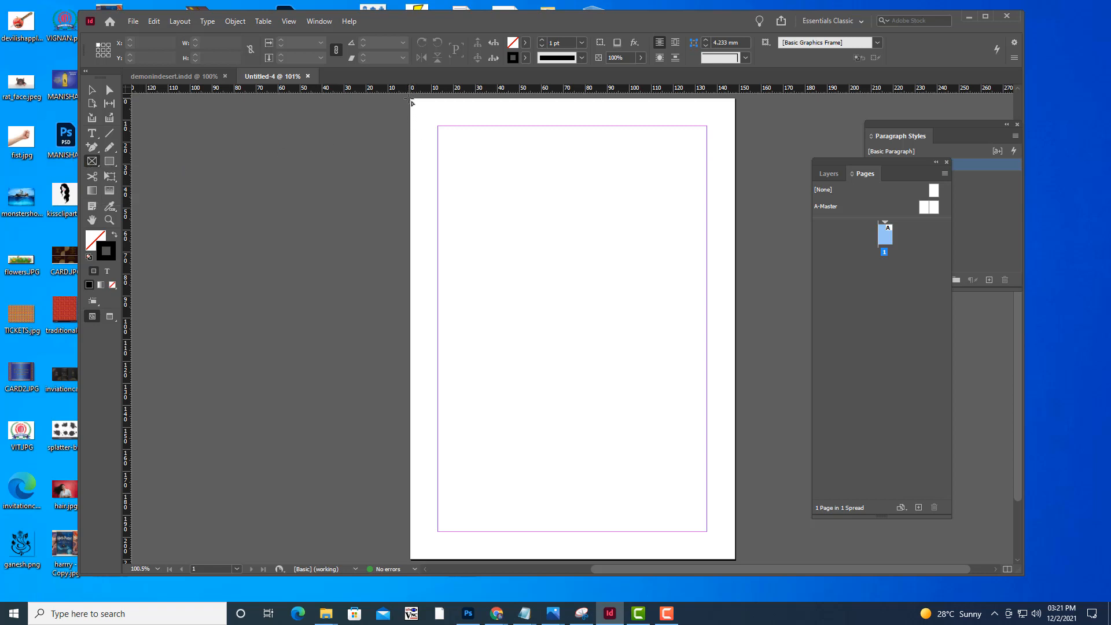
left_click_drag(411, 100, 744, 541)
left_click_drag(738, 557, 735, 559)
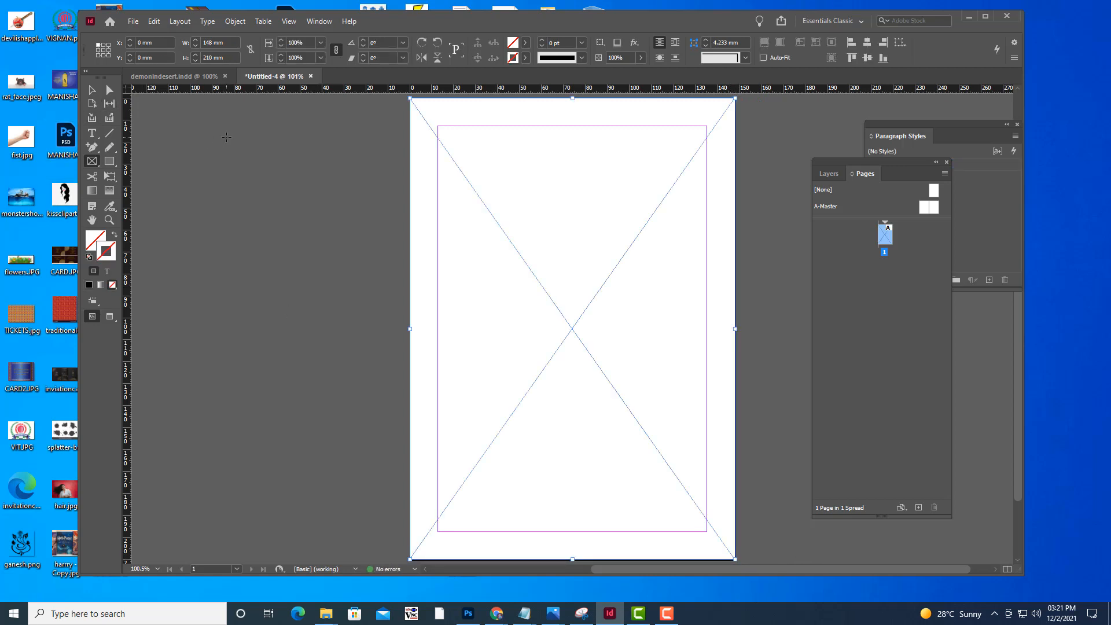
Place Jatakas-tales-of-Buddha.jpg from the MORALSTORIES folder into the full-page frame
key("ctrl+d")
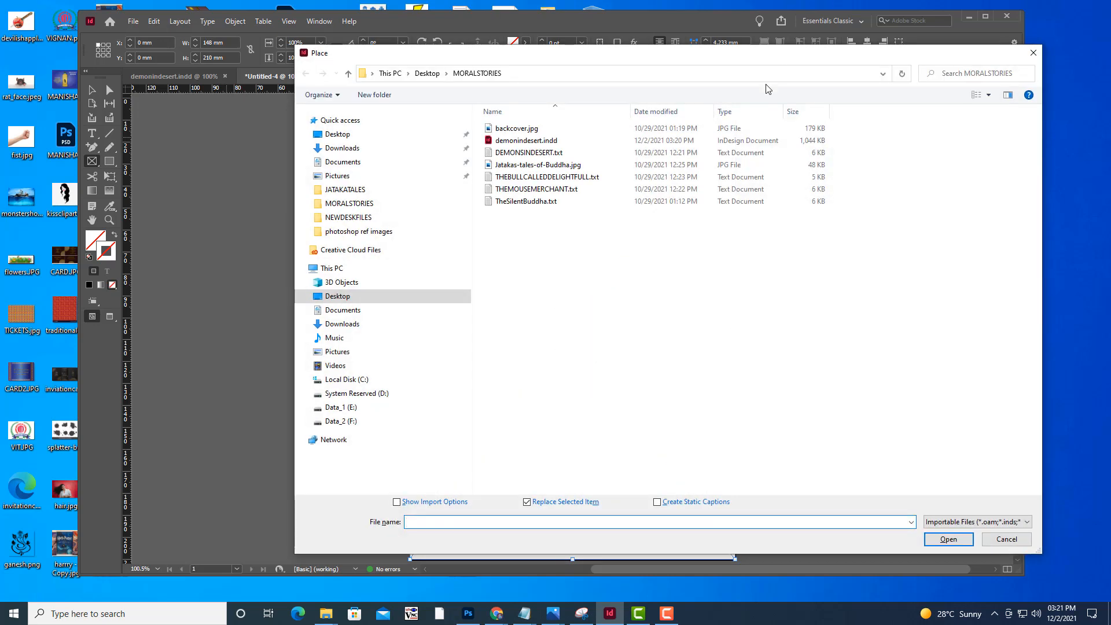
left_click(989, 96)
left_click(1024, 33)
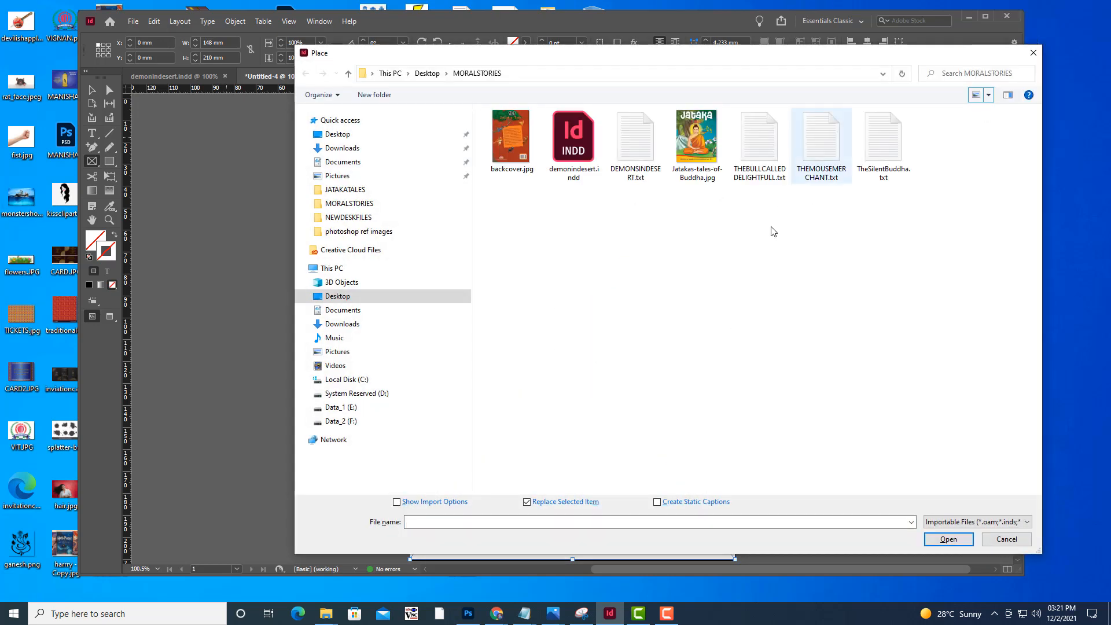
left_click(711, 160)
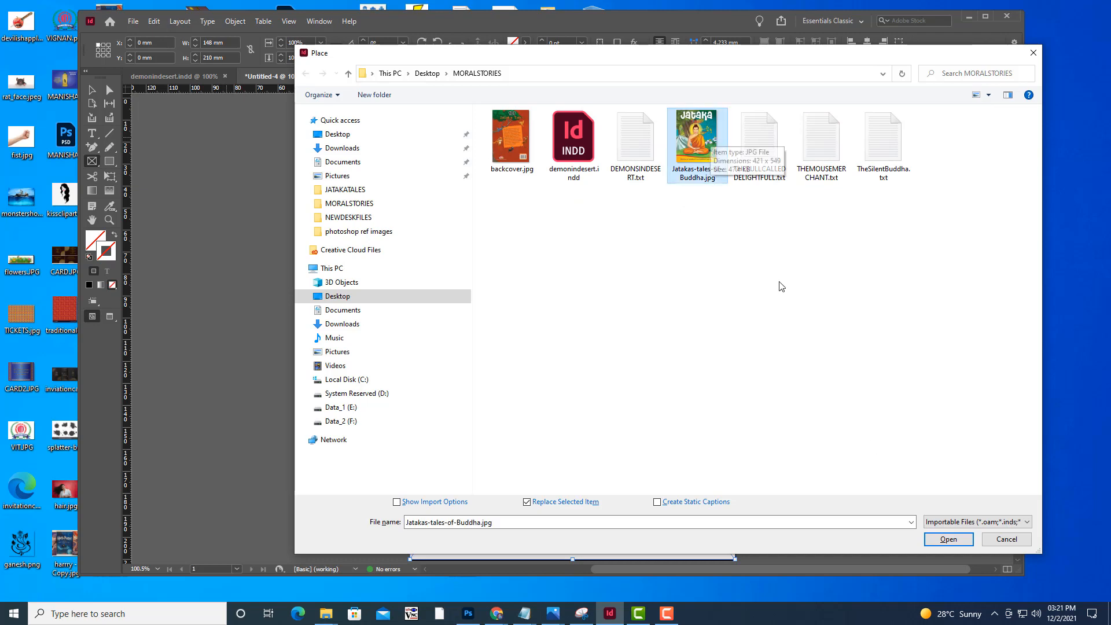
left_click(969, 543)
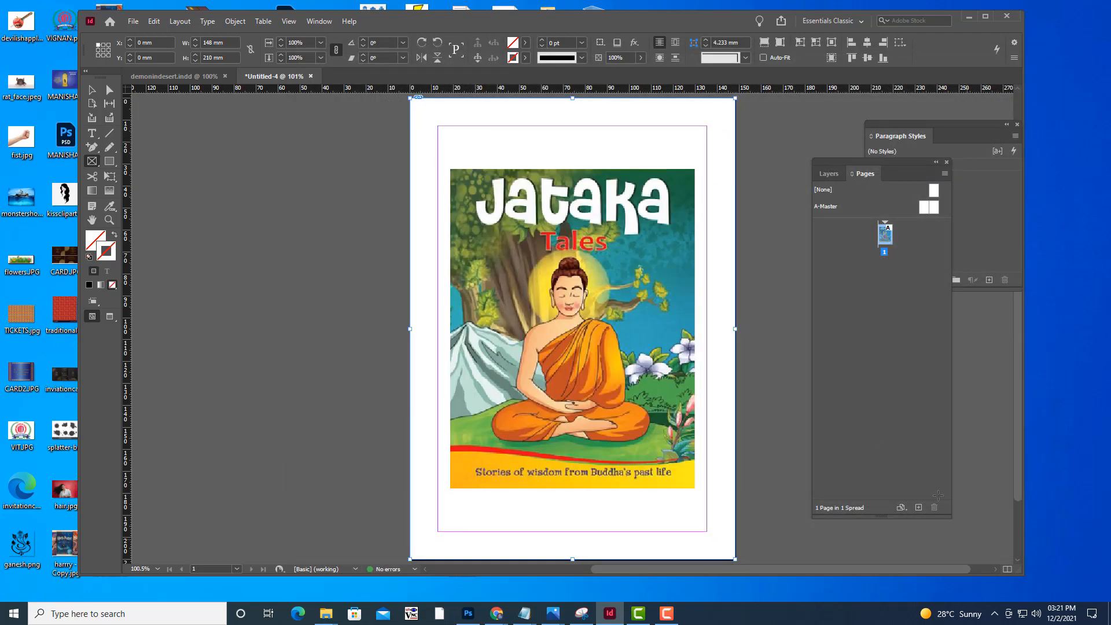
Fill the frame proportionally with the cover image, set it to High Quality Display, and deselect it
right_click(662, 250)
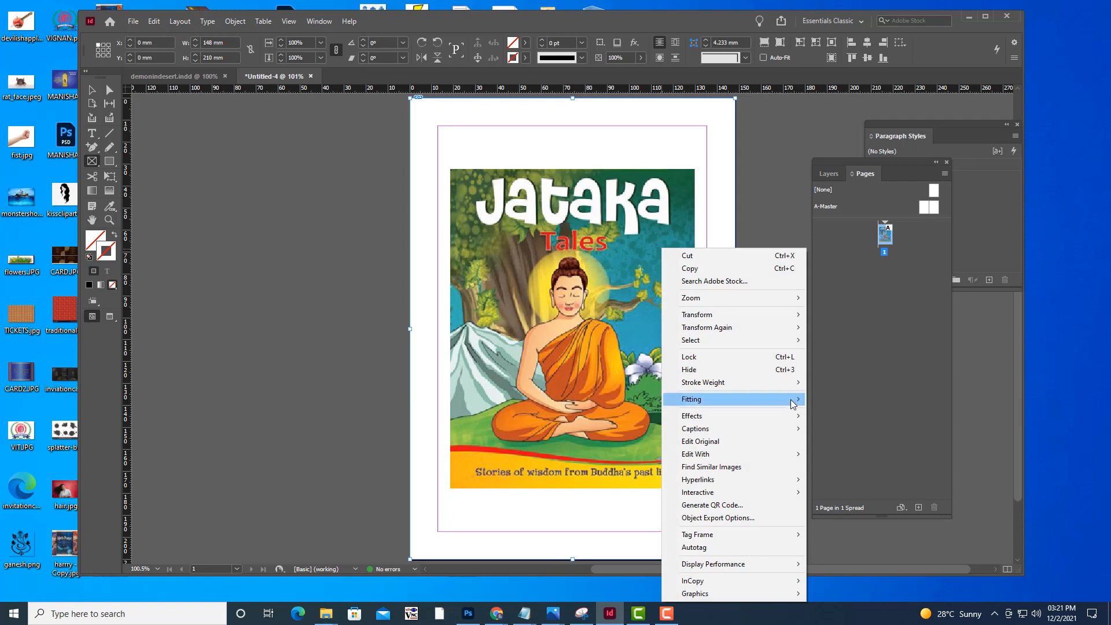
mouse_move(791, 400)
left_click(861, 400)
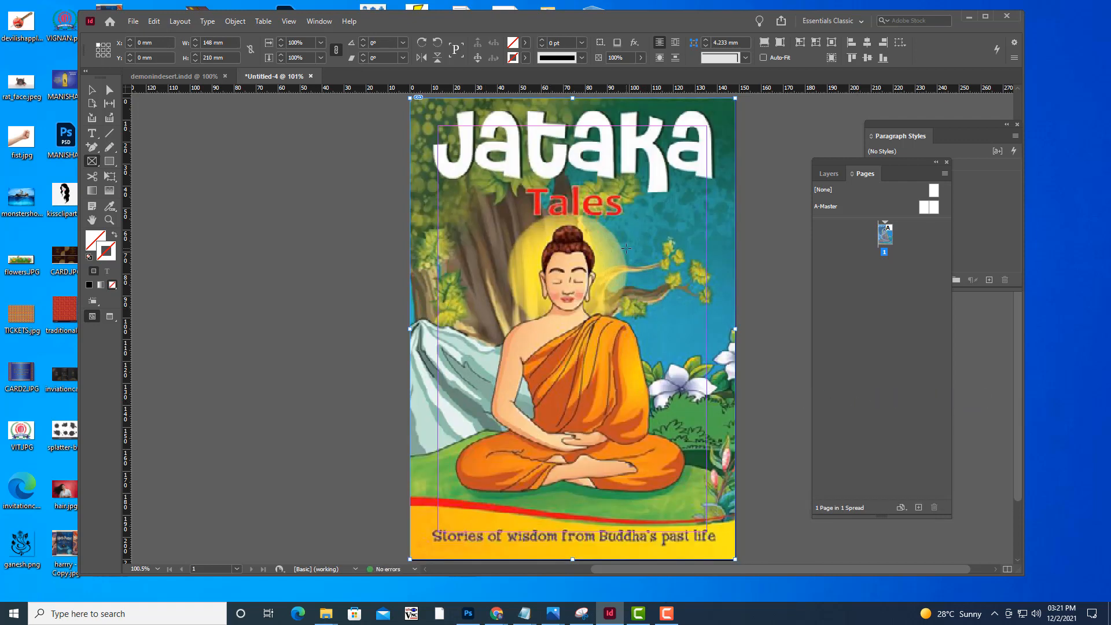
right_click(626, 249)
mouse_move(703, 565)
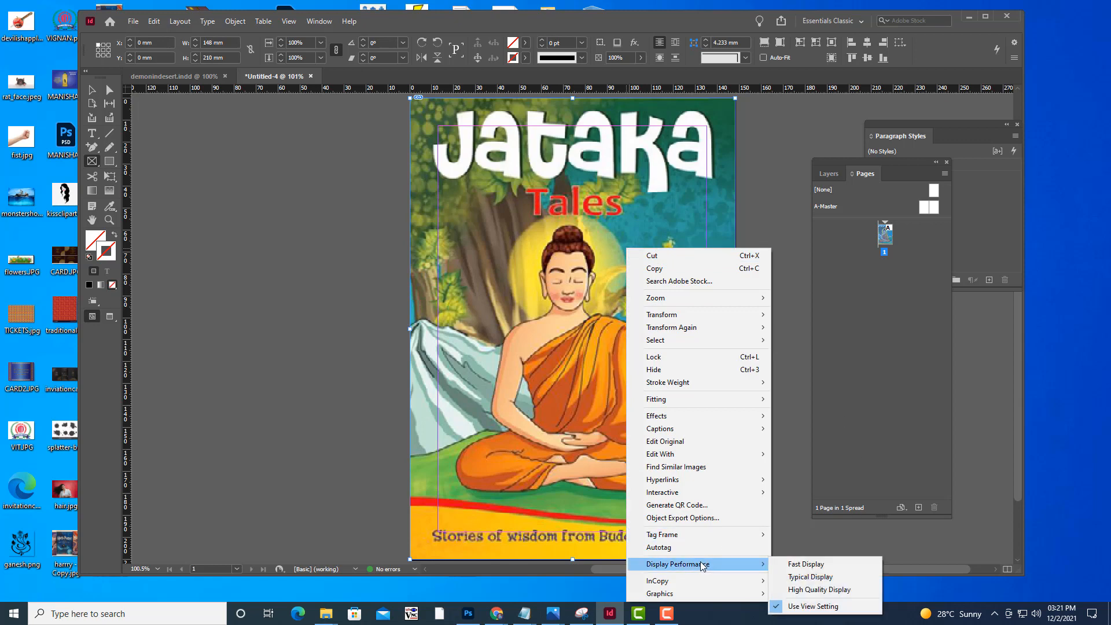
left_click(819, 589)
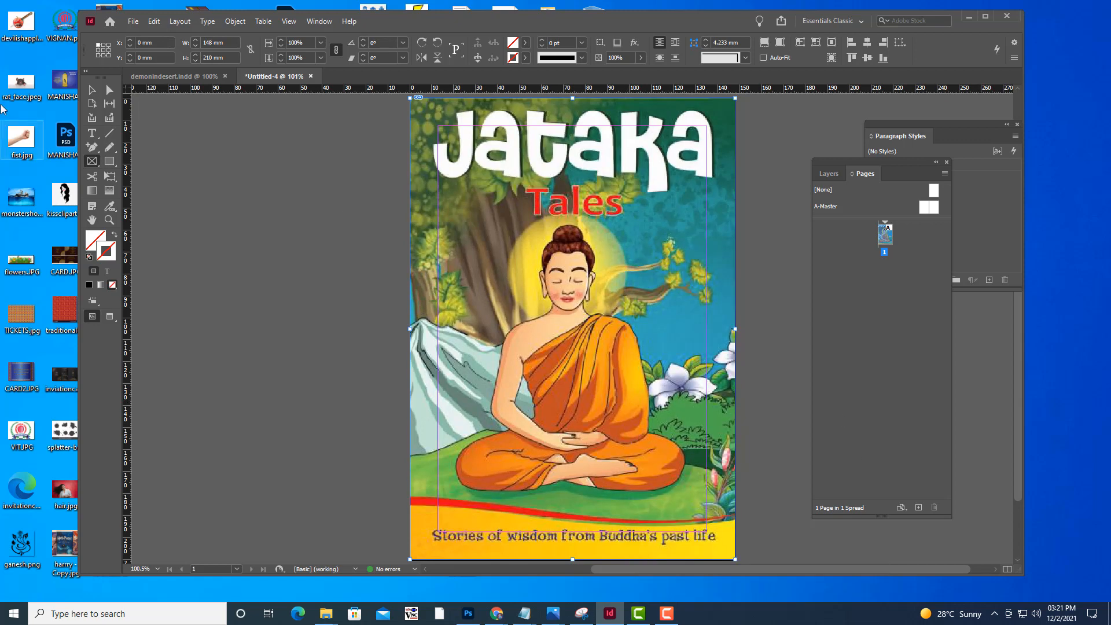
key("v")
left_click(246, 171)
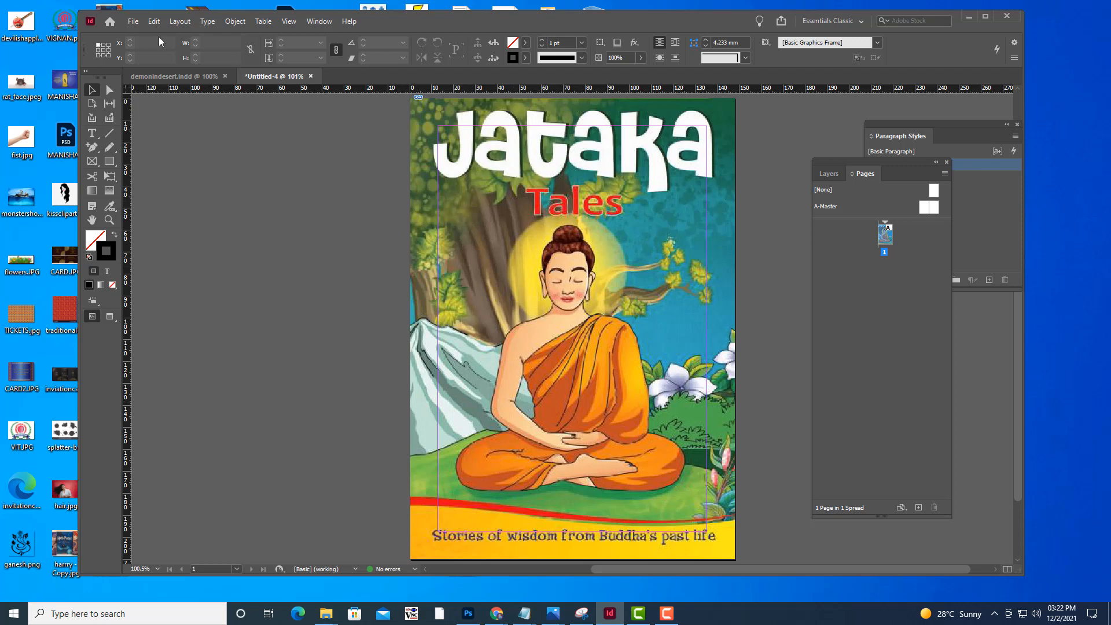
Save the cover document as coverpage in the MORALSTORIES folder, in InDesign 2021 format
left_click(138, 26)
left_click(179, 117)
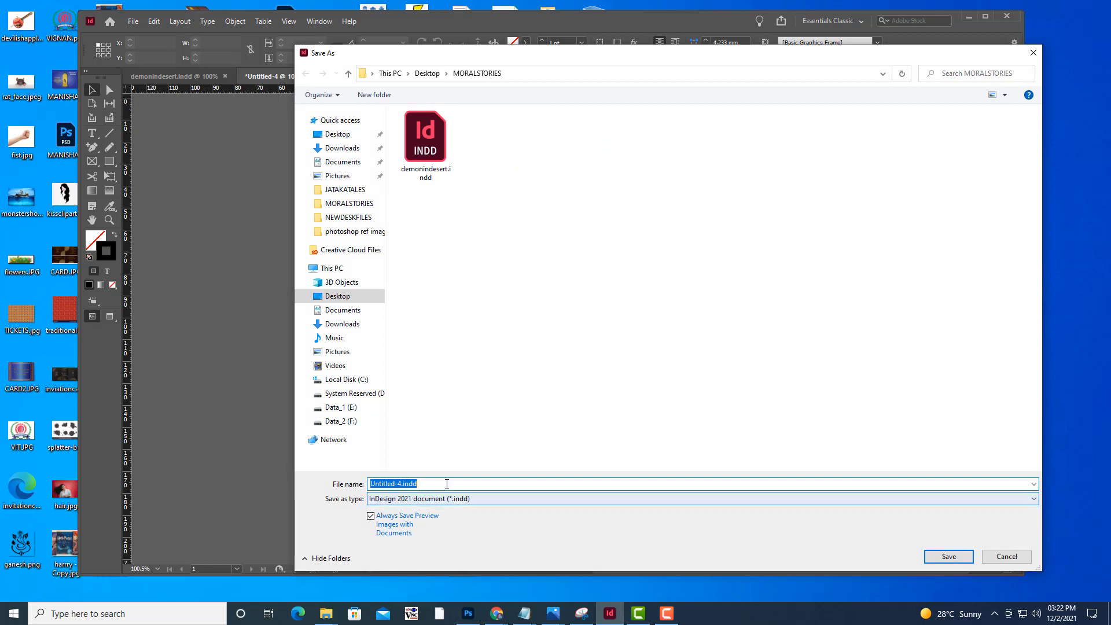
left_click_drag(437, 484, 231, 484)
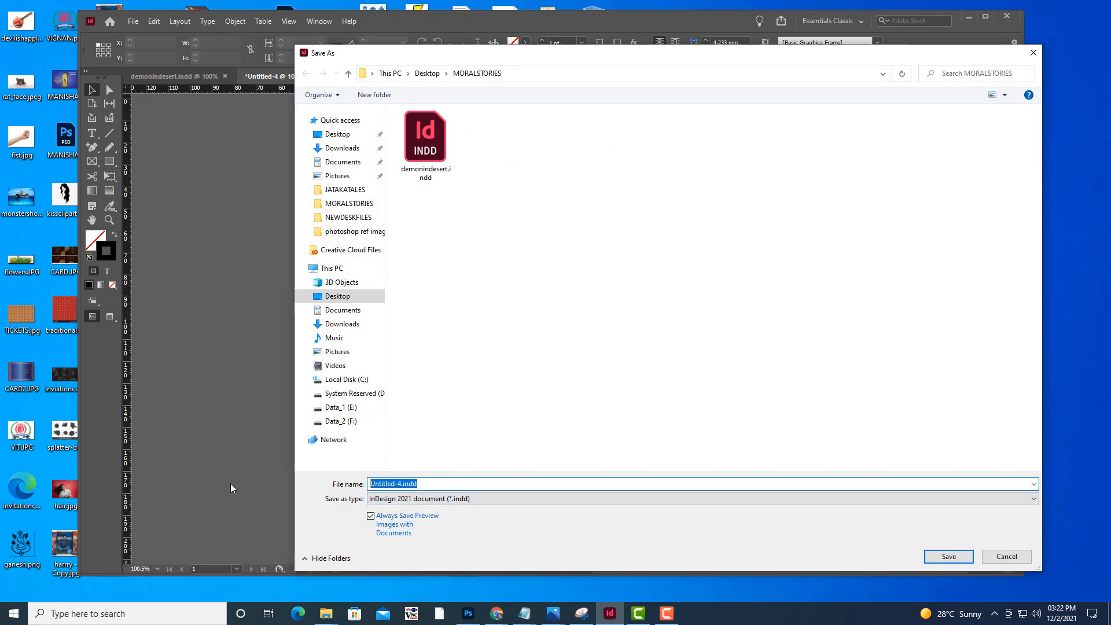
key("BackSpace")
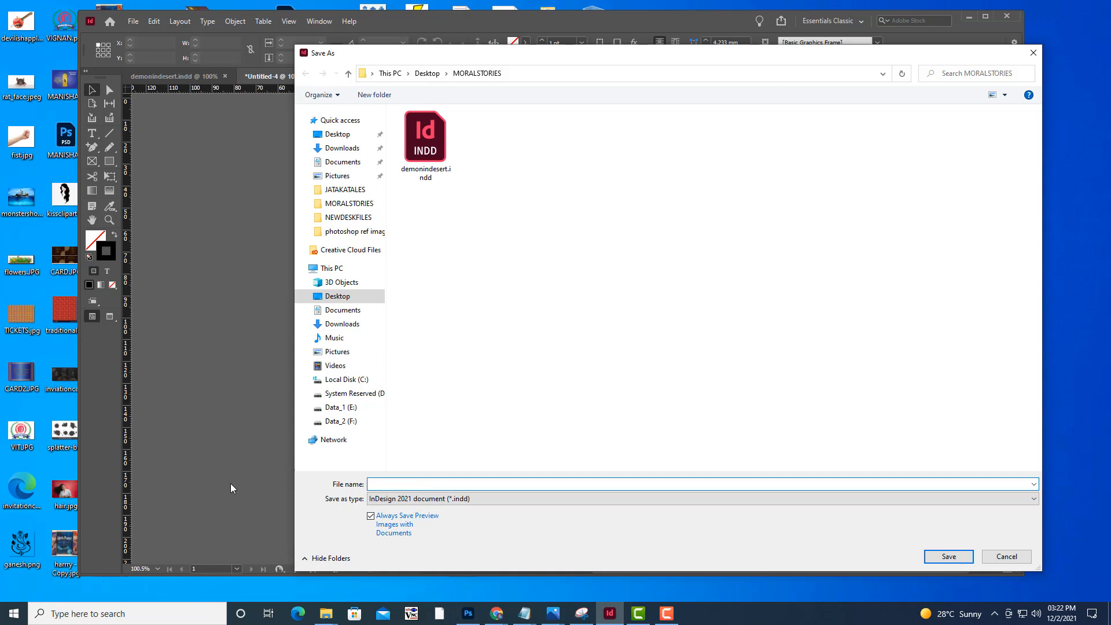
type("coverpage")
left_click(949, 557)
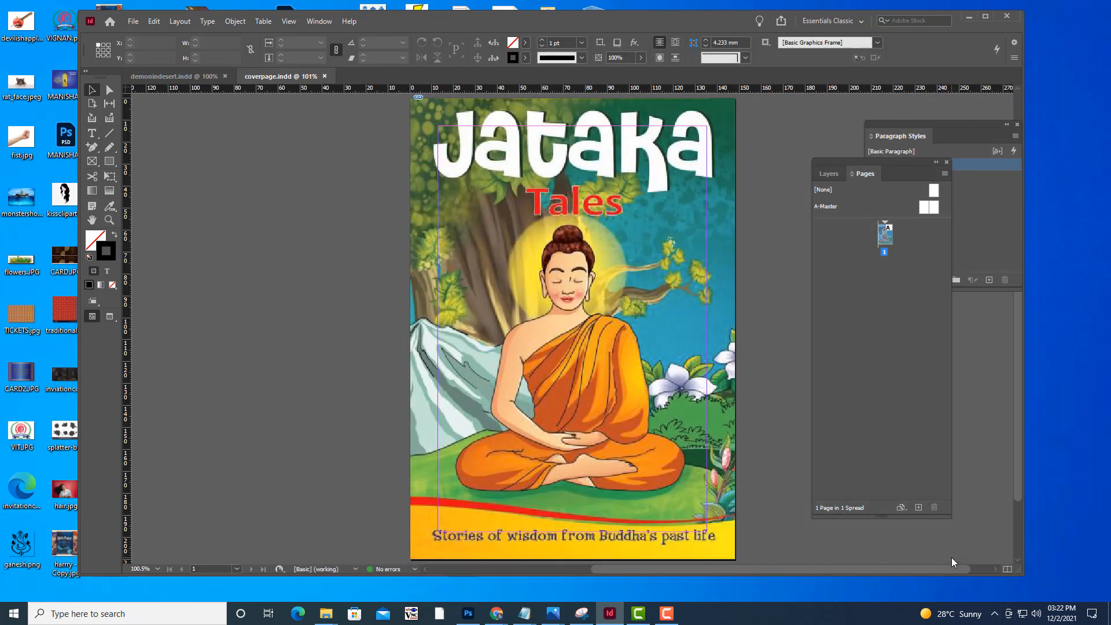
Review the cover page and the story pages of demonindesert.indd
scroll(744, 282, "down", 1)
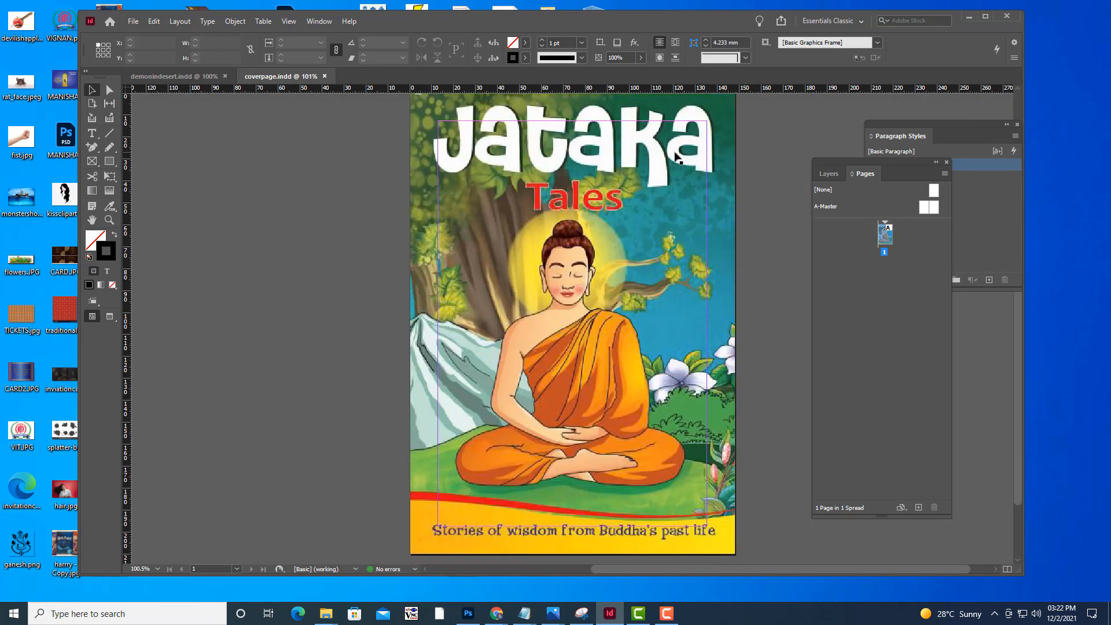
left_click(144, 76)
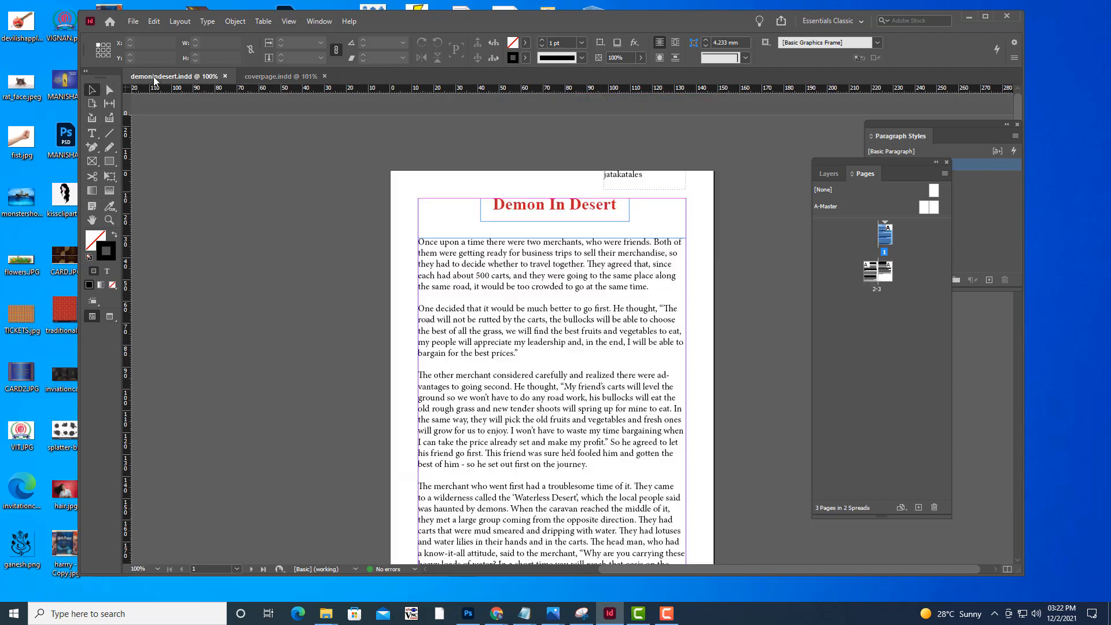
scroll(625, 388, "down", 15)
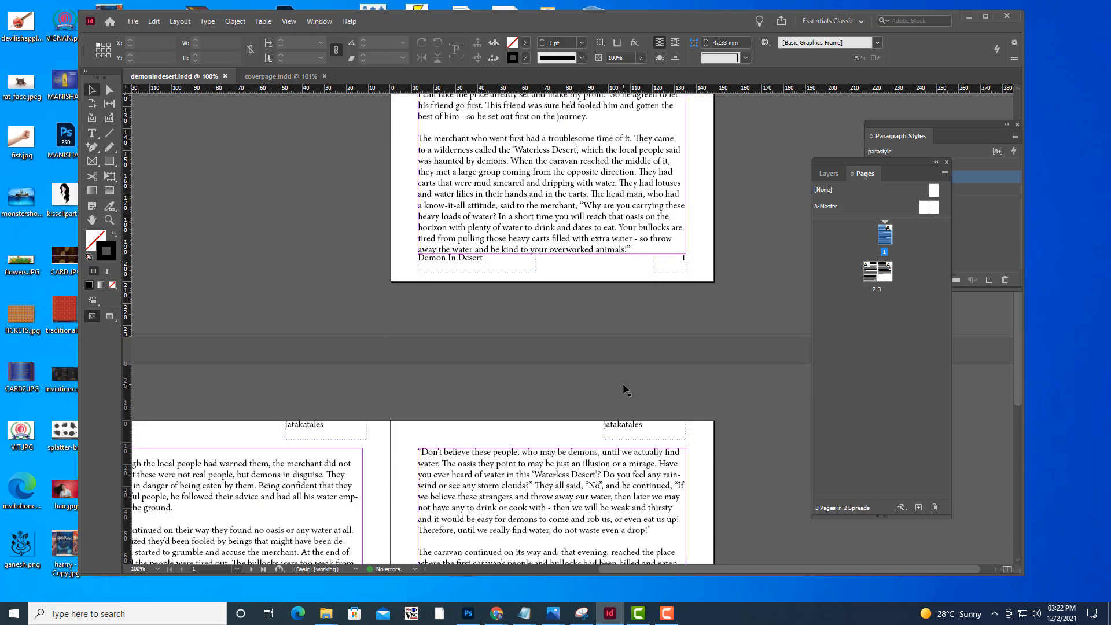
scroll(625, 389, "down", 3)
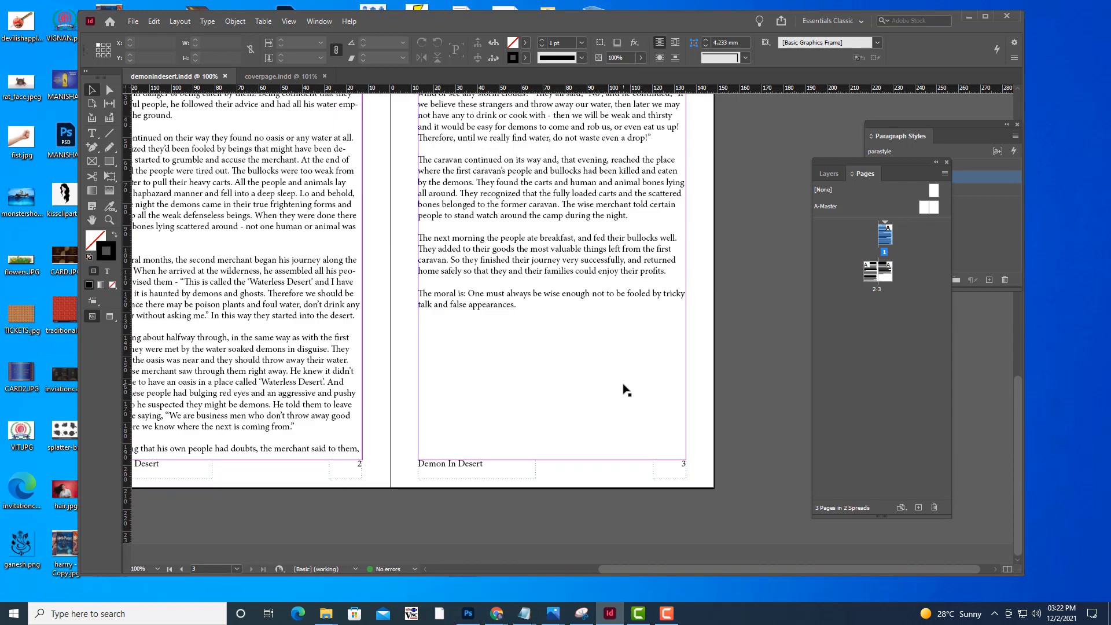
scroll(625, 389, "up", 18)
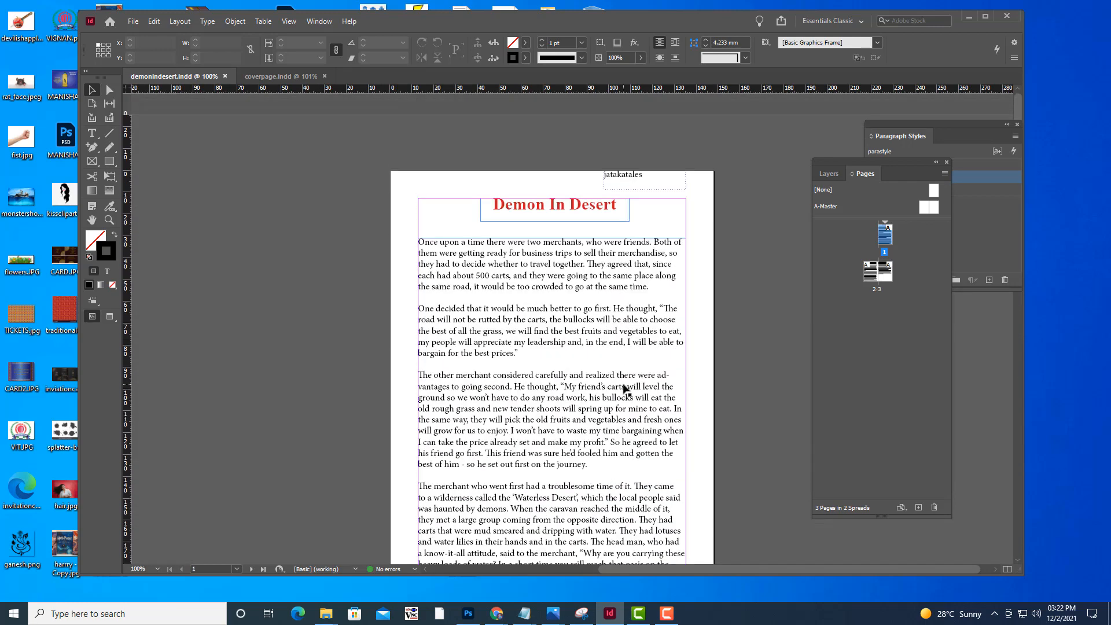
scroll(625, 389, "down", 11)
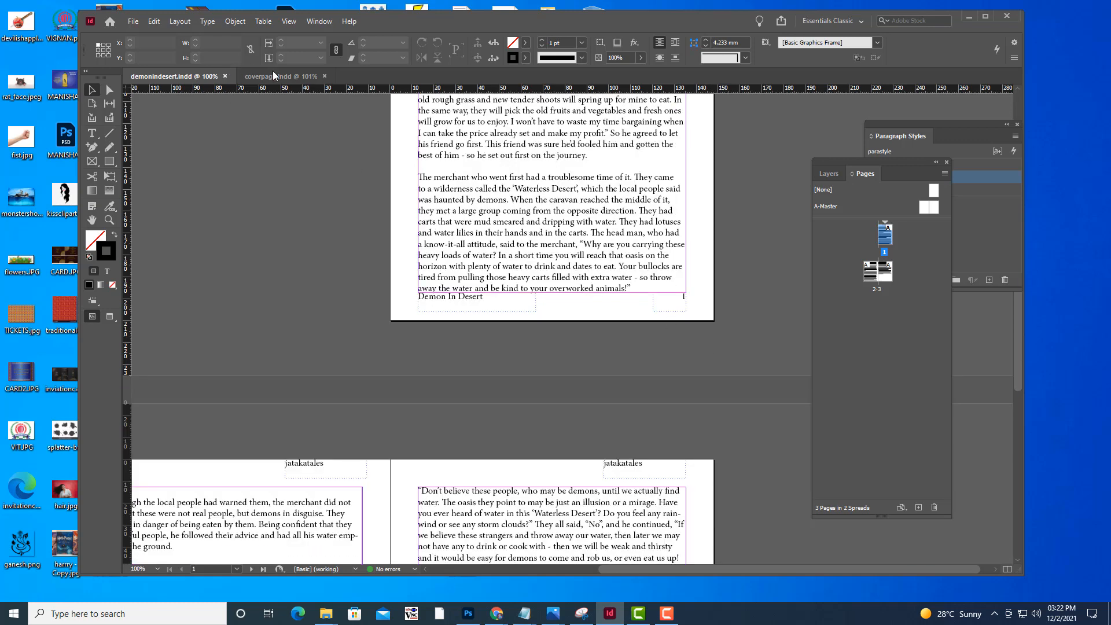
From the coverpage document, start a new book file and open the MORALSTORIES folder on the Desktop as its location
left_click(274, 76)
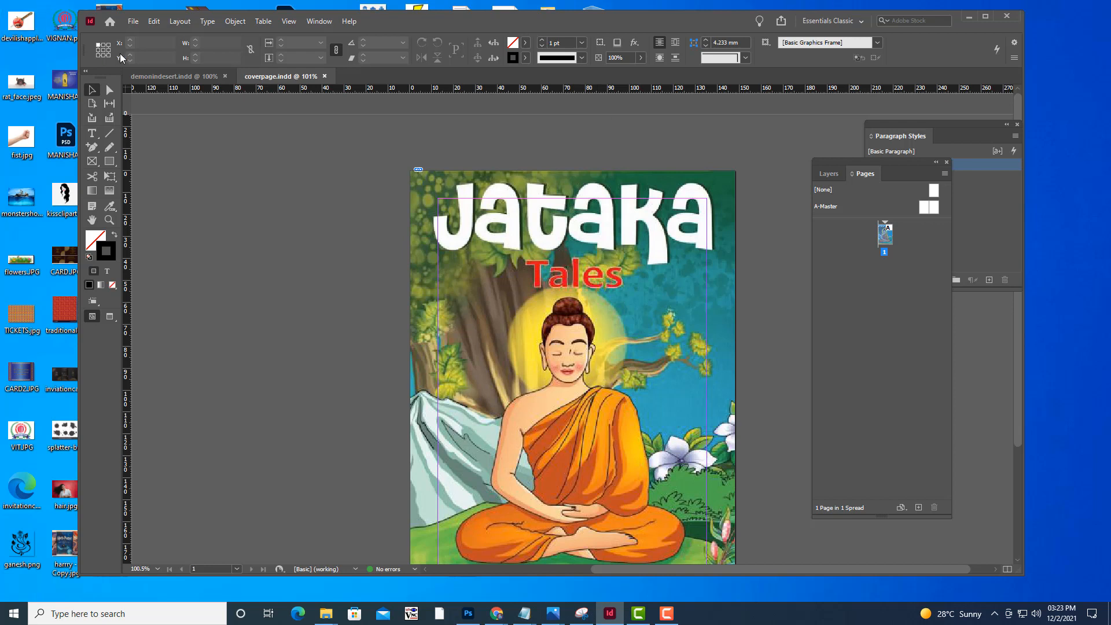
left_click(133, 23)
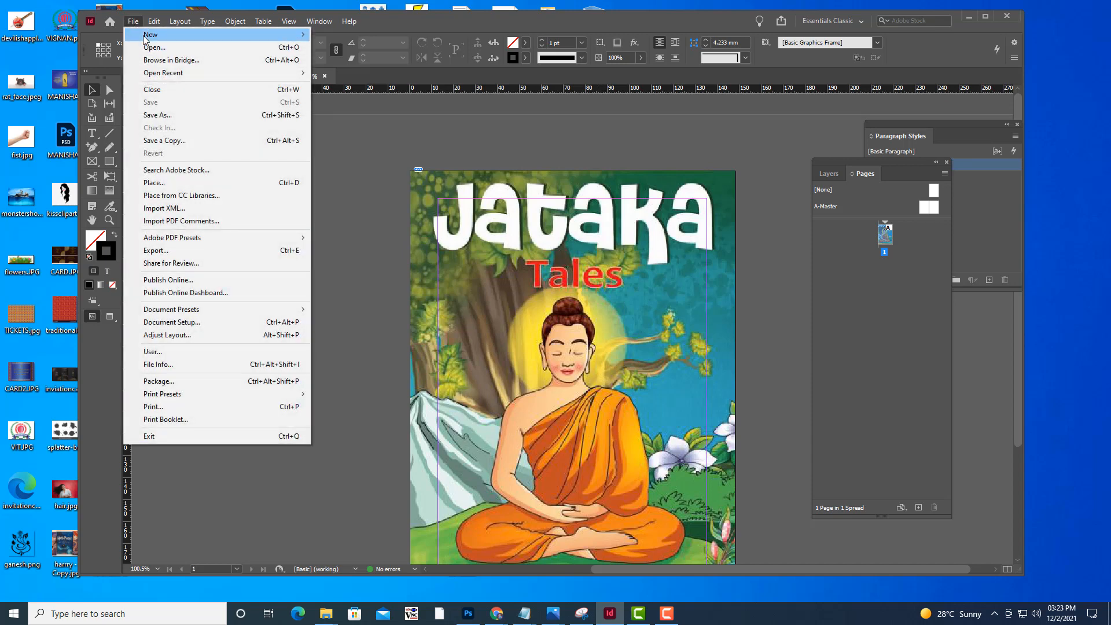
mouse_move(145, 36)
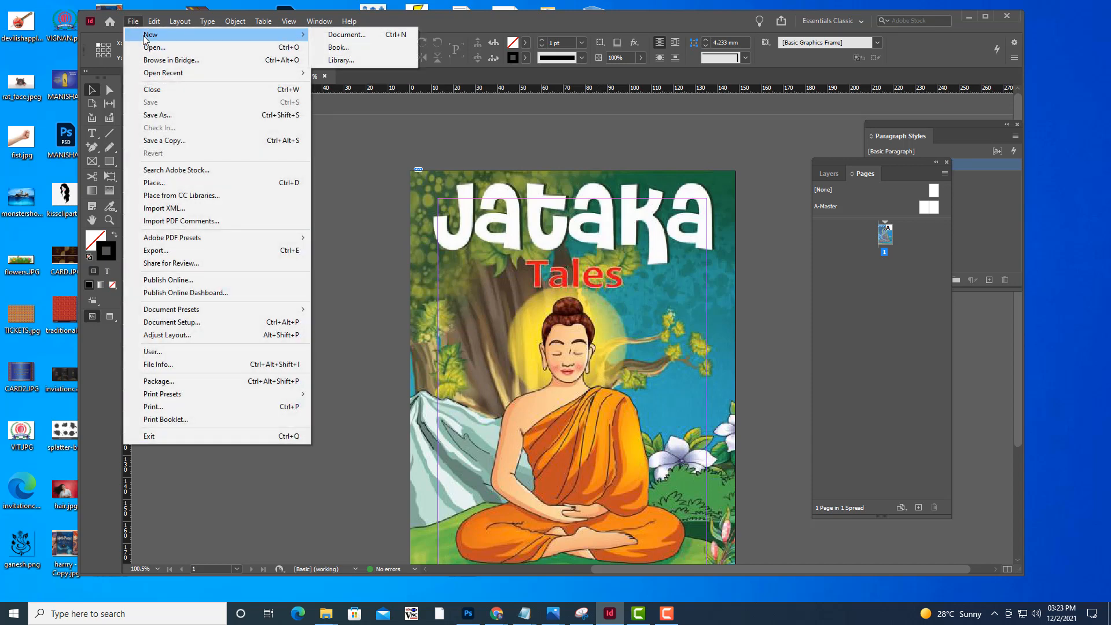
left_click(340, 48)
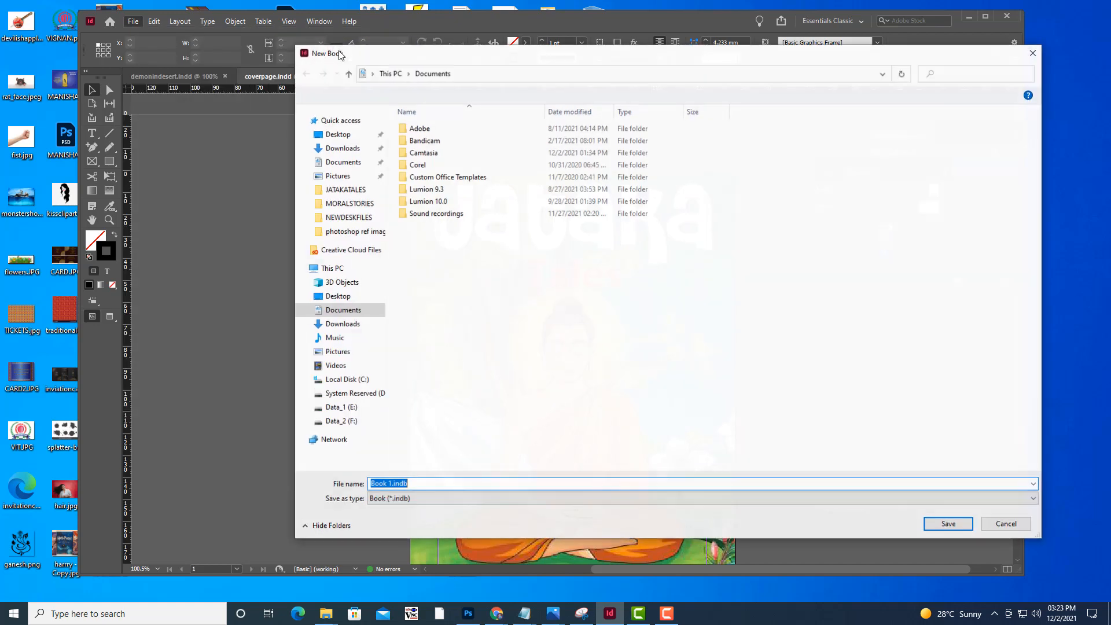
left_click_drag(516, 58, 522, 65)
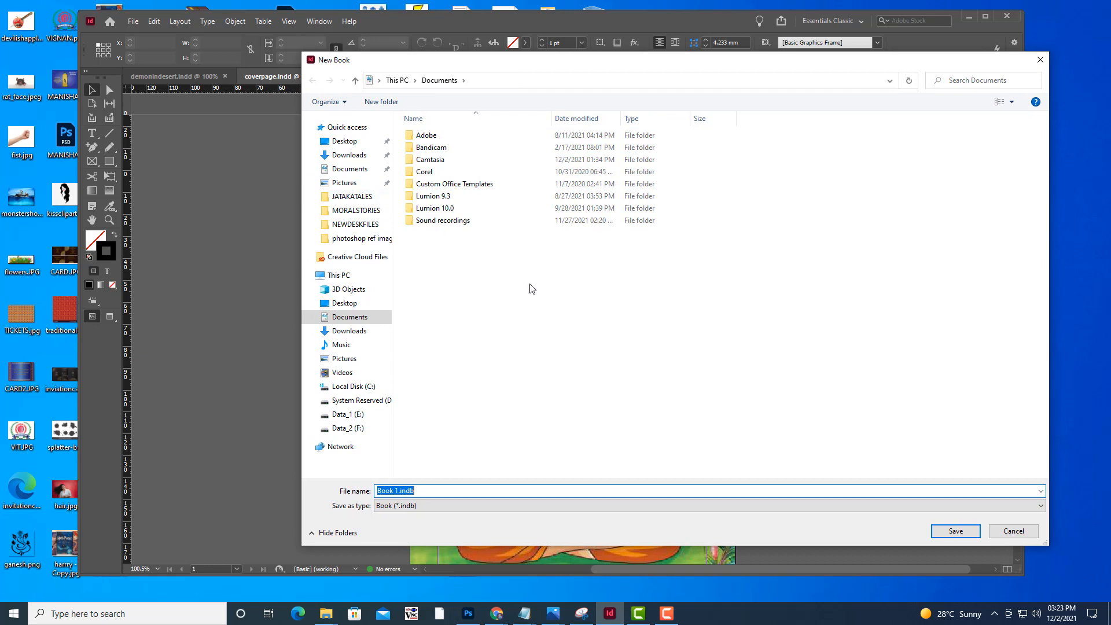
left_click(334, 306)
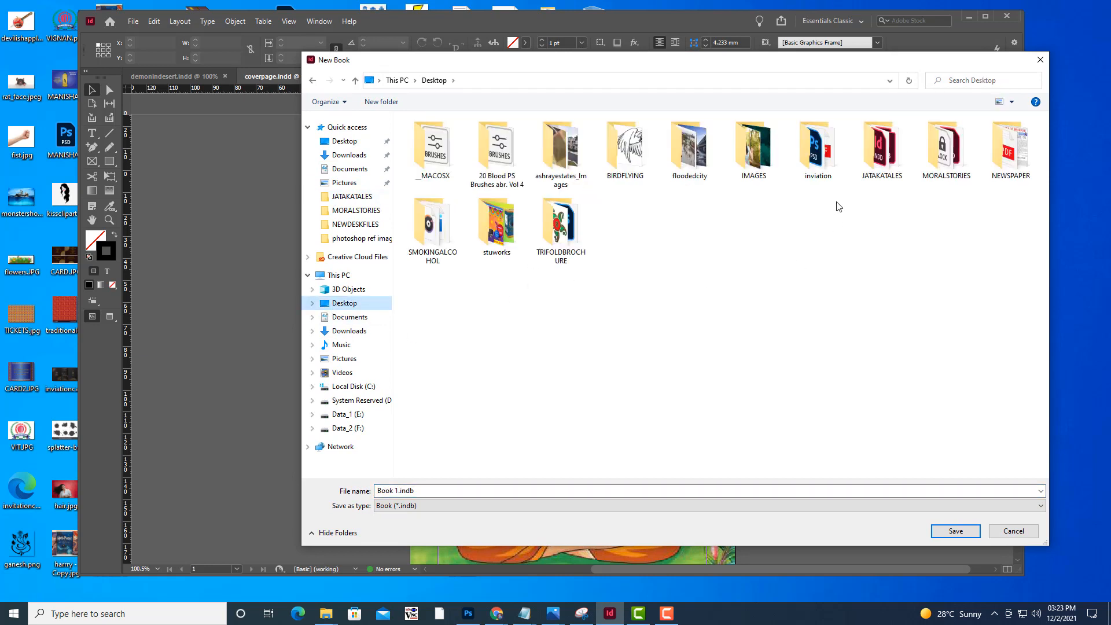
double_click(952, 153)
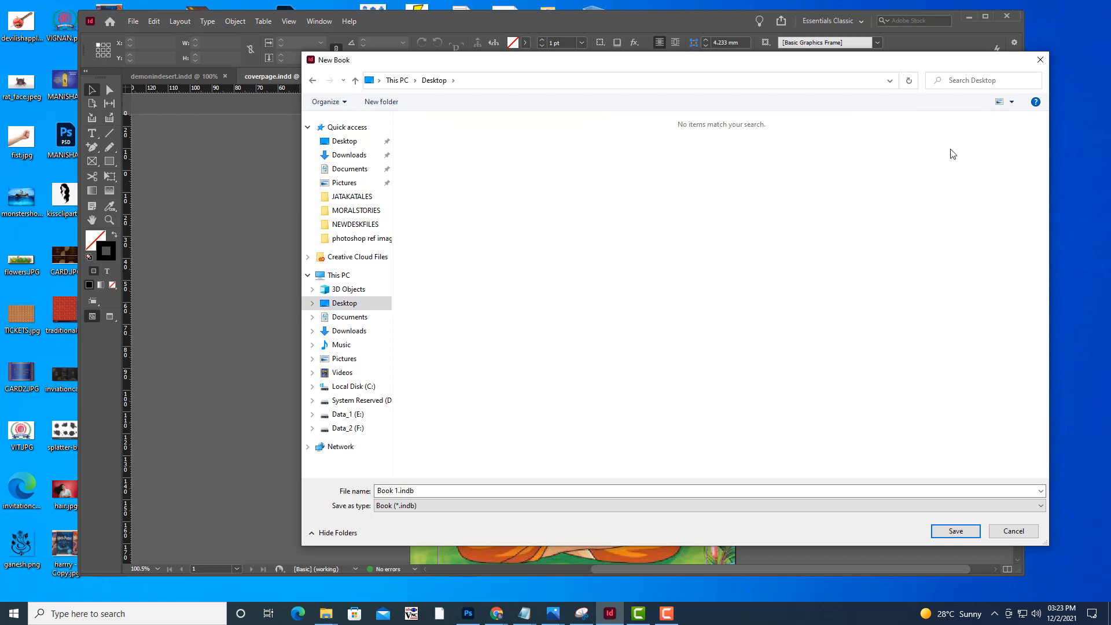
left_click_drag(583, 67, 590, 58)
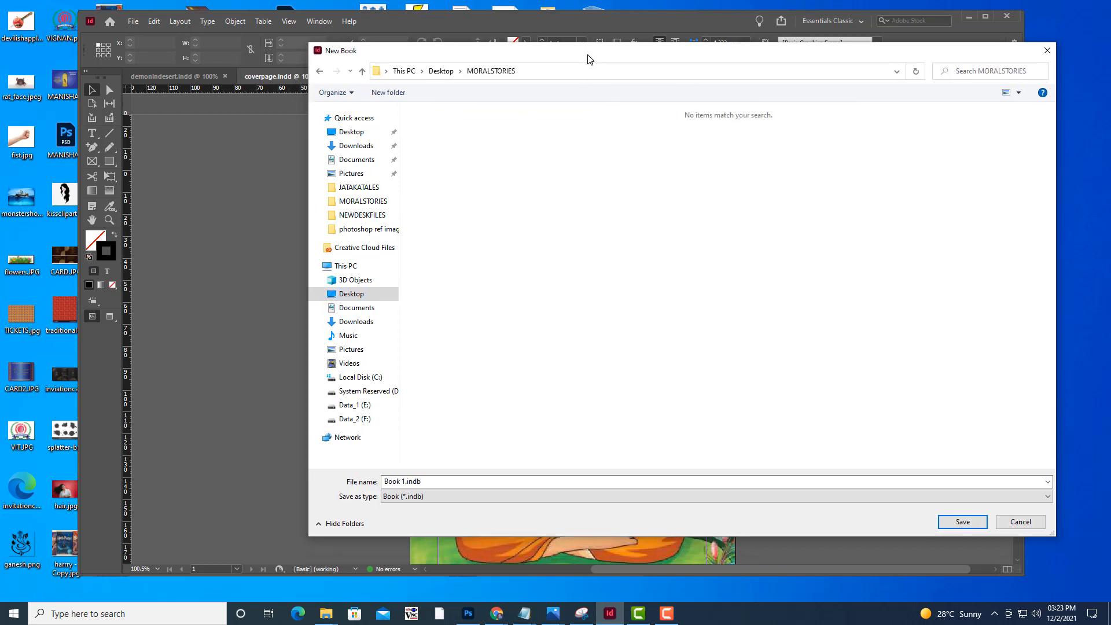
Name the book jatakatales.indb and save it in the MORALSTORIES folder
left_click(408, 497)
left_click(405, 481)
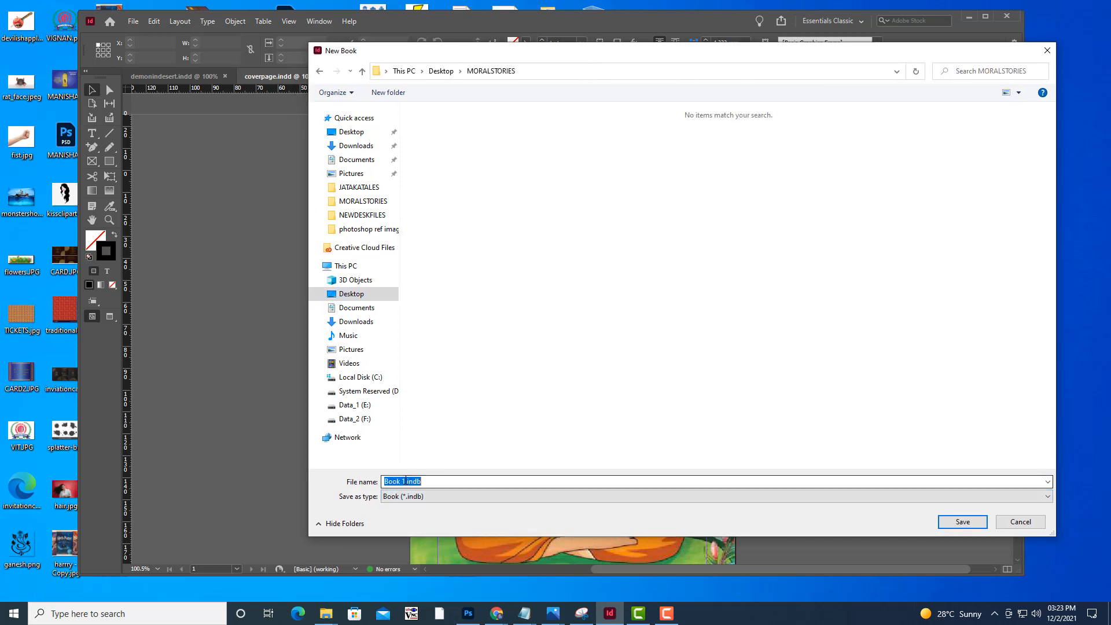
left_click_drag(405, 480, 354, 486)
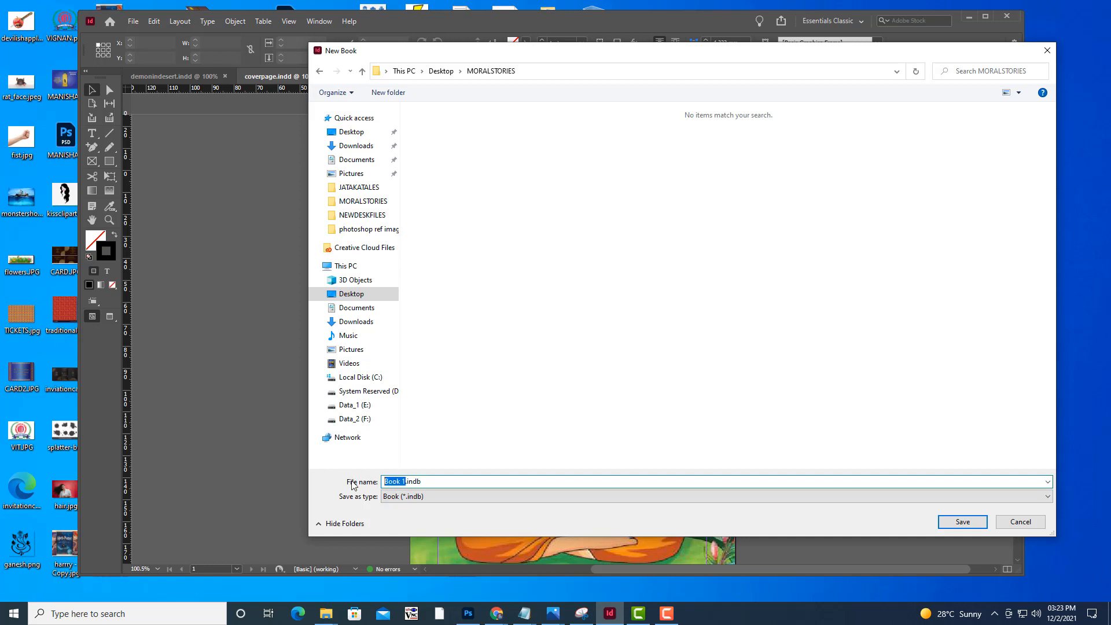
type("jatakatales")
left_click_drag(433, 485, 429, 486)
left_click(457, 481)
left_click_drag(738, 49, 724, 49)
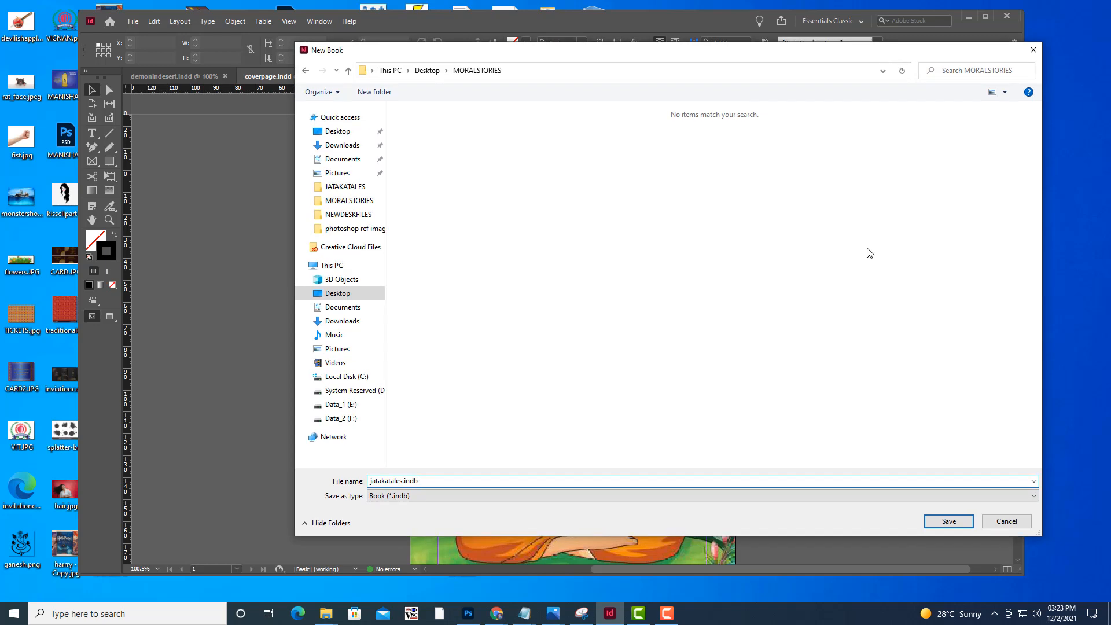
left_click(949, 519)
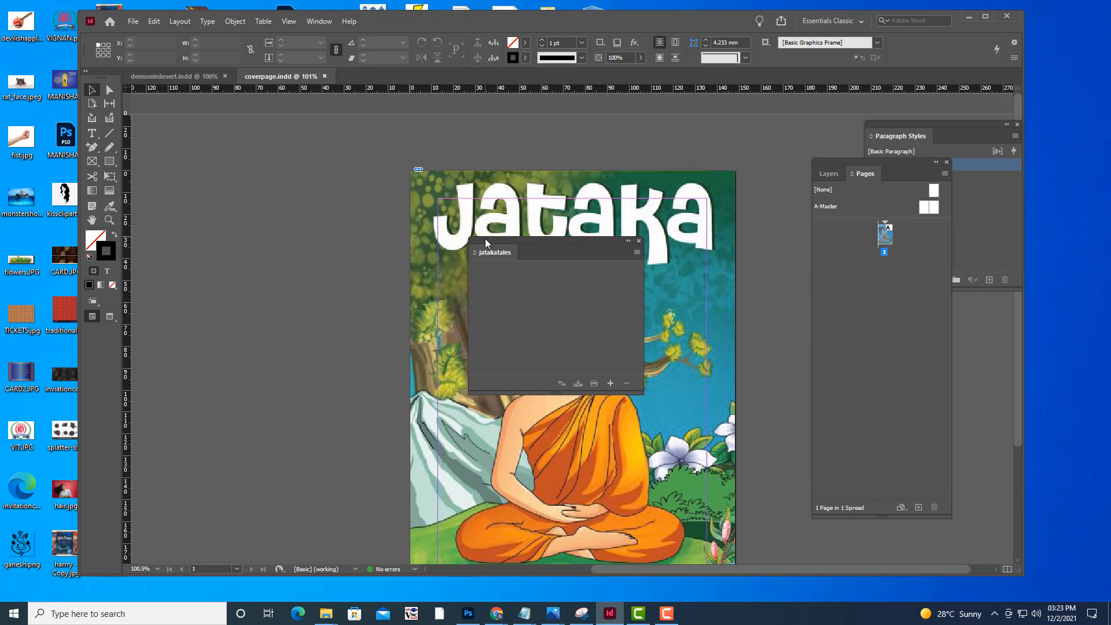
Add coverpage.indd and demonindesert.indd from the MORALSTORIES folder to the jatakatales book
left_click_drag(485, 238, 269, 145)
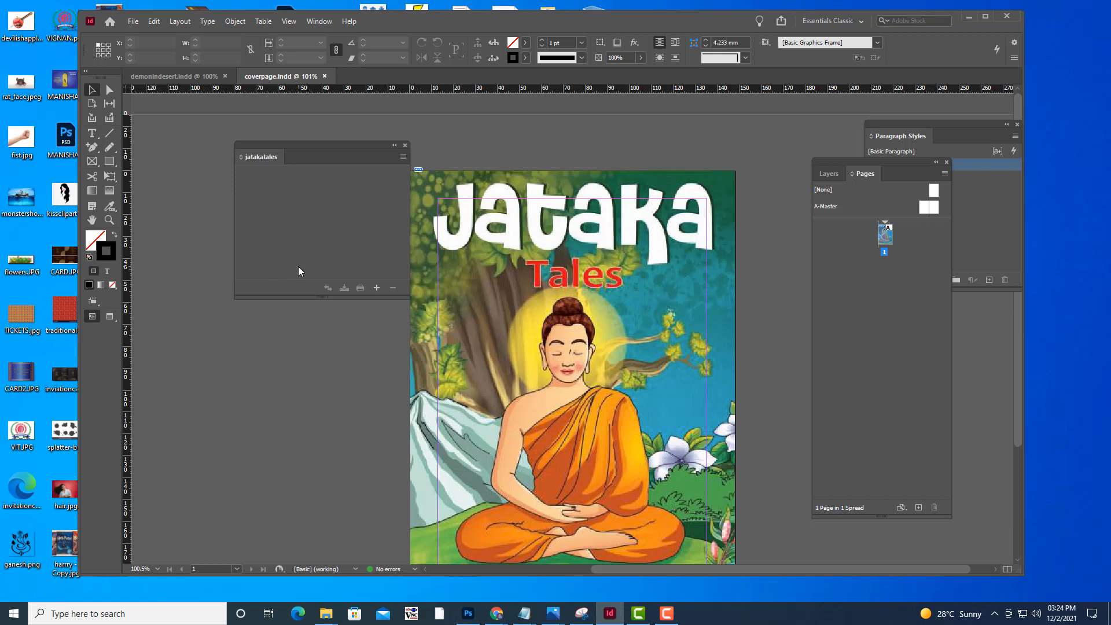
left_click_drag(282, 144, 254, 139)
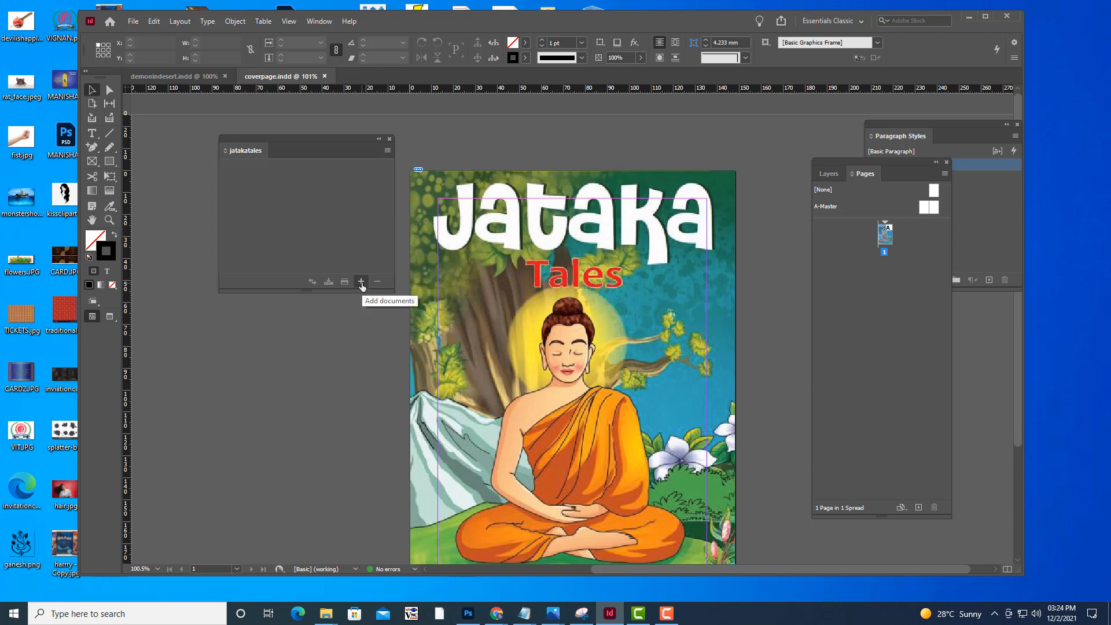
left_click(361, 282)
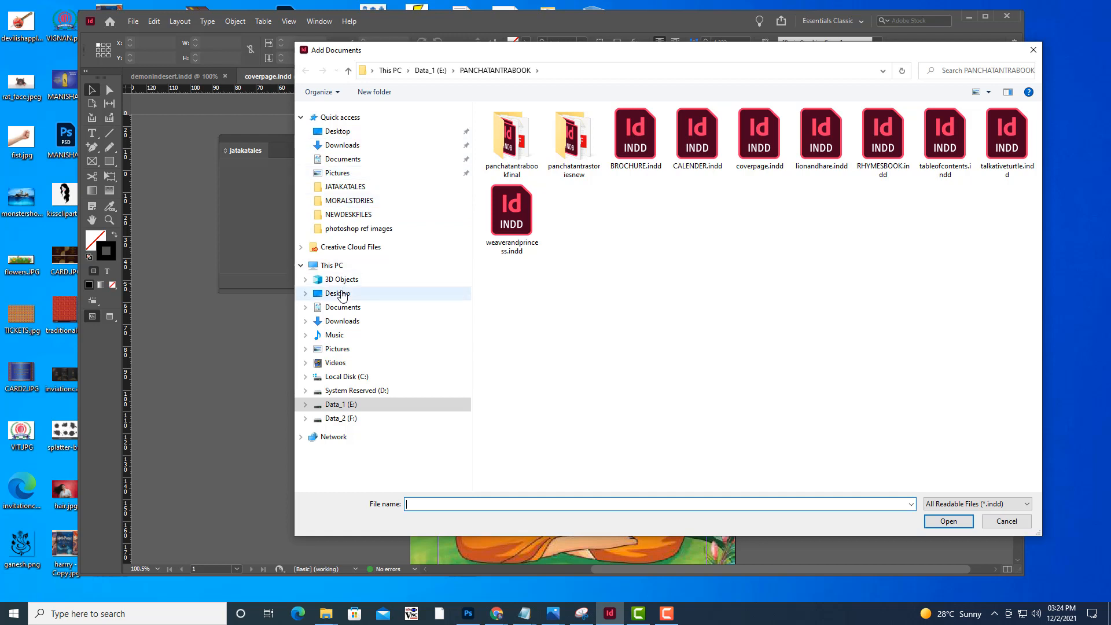
left_click(356, 201)
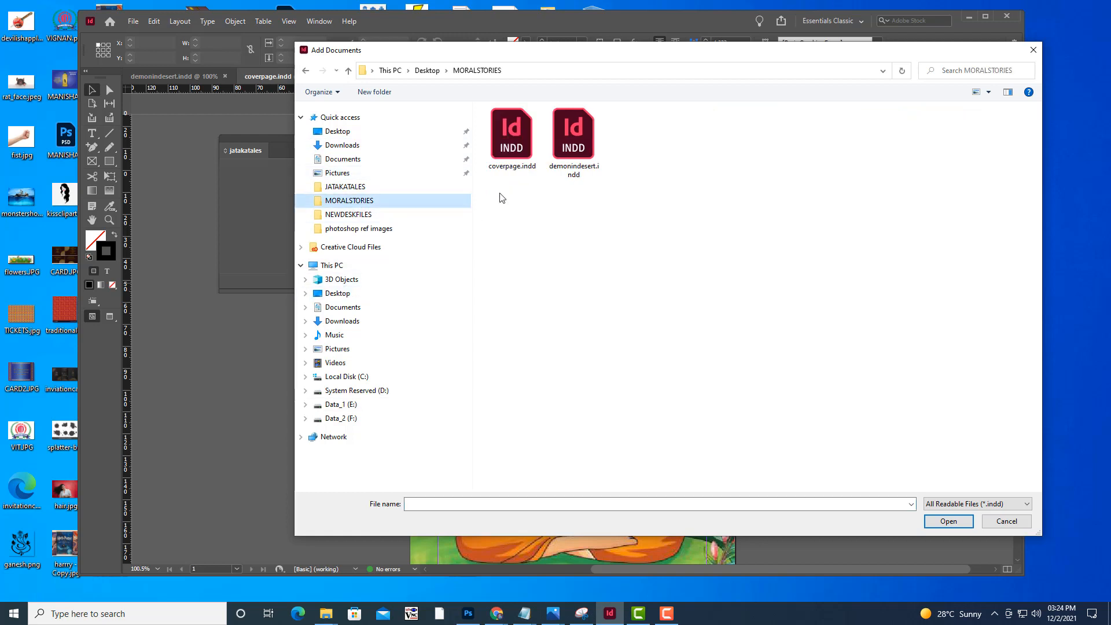
left_click_drag(656, 200, 505, 117)
left_click(940, 524)
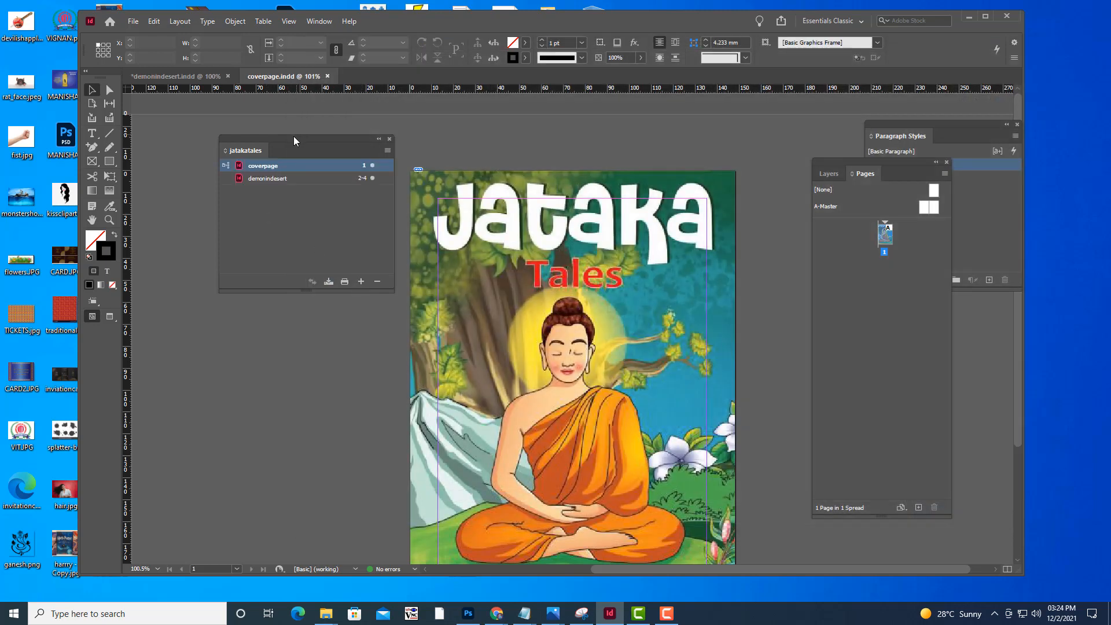
Set demonindesert as the style source of the jatakatales book and keep the book list clear of the cover page
left_click_drag(293, 137, 320, 137)
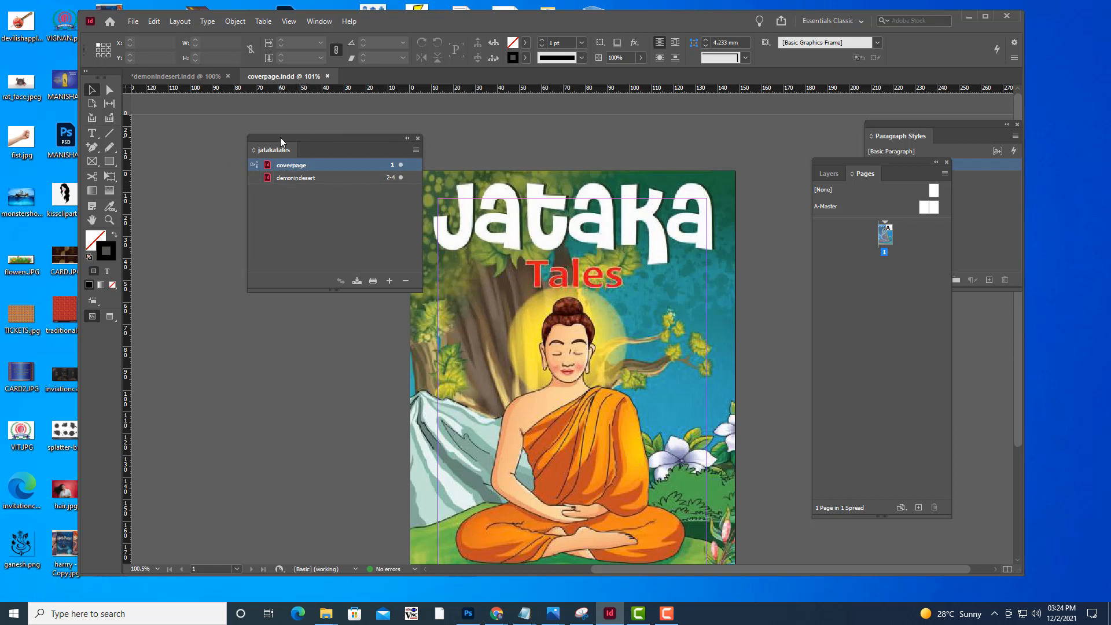
left_click_drag(280, 138, 297, 132)
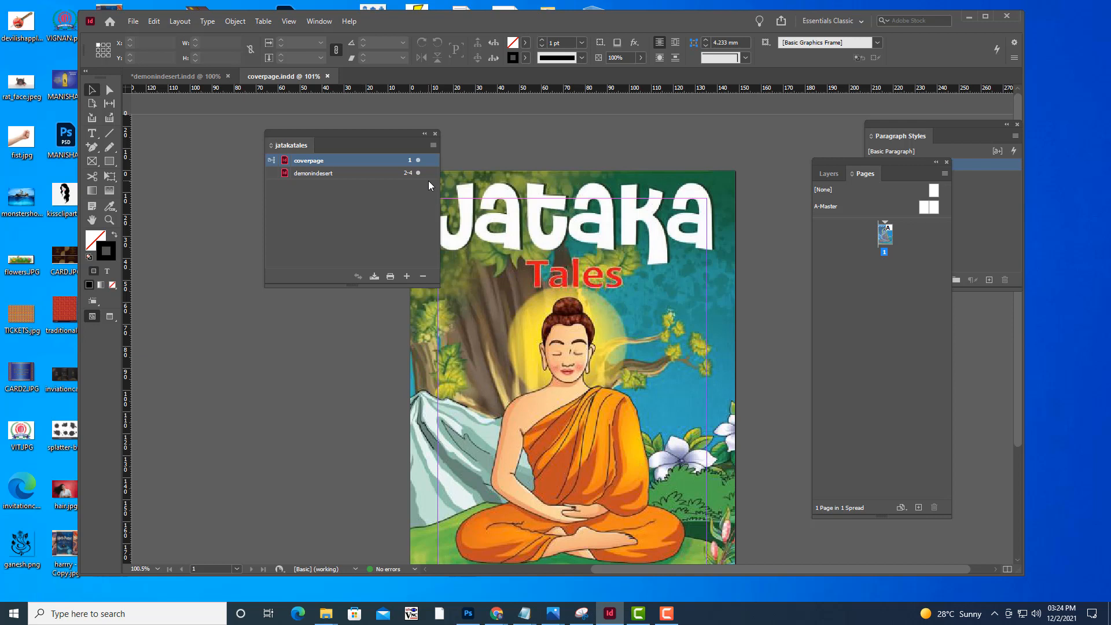
left_click_drag(360, 130, 406, 158)
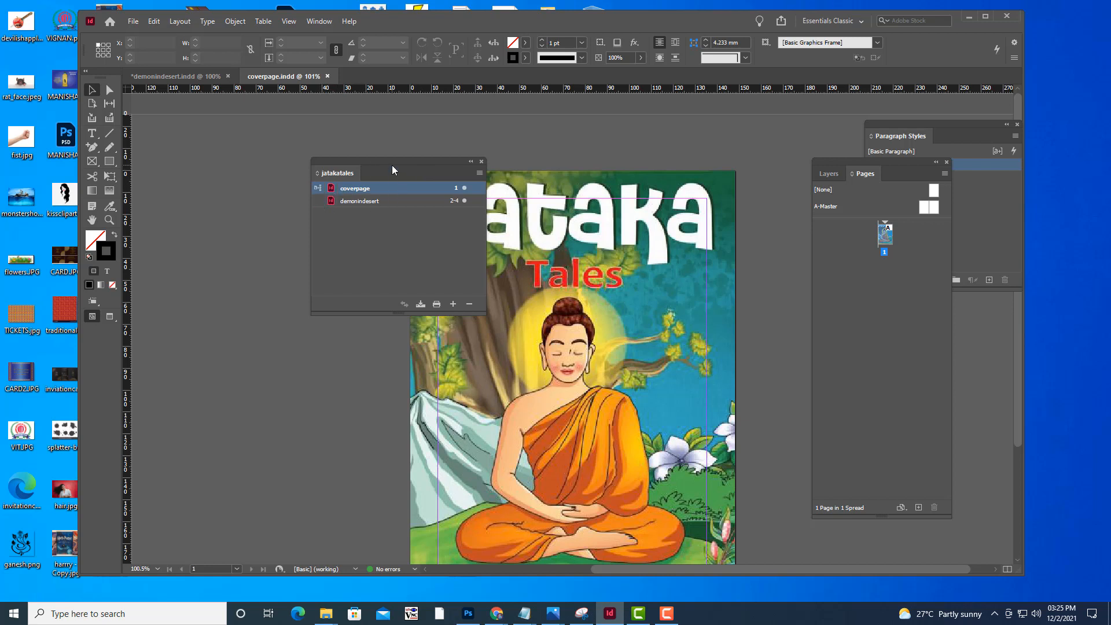
left_click_drag(393, 170, 406, 164)
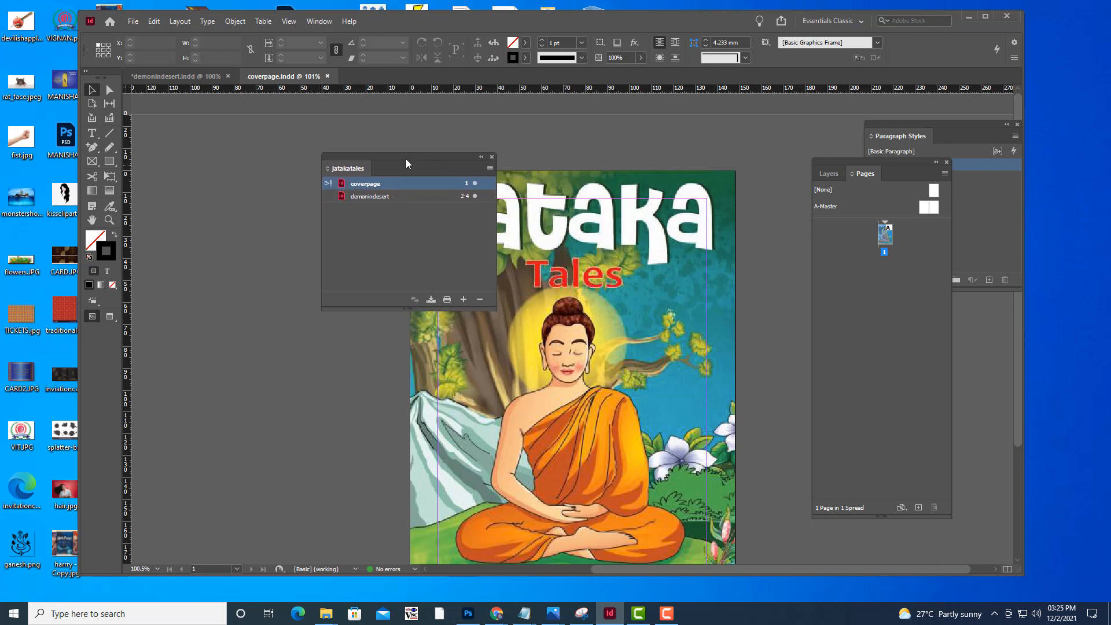
left_click(328, 197)
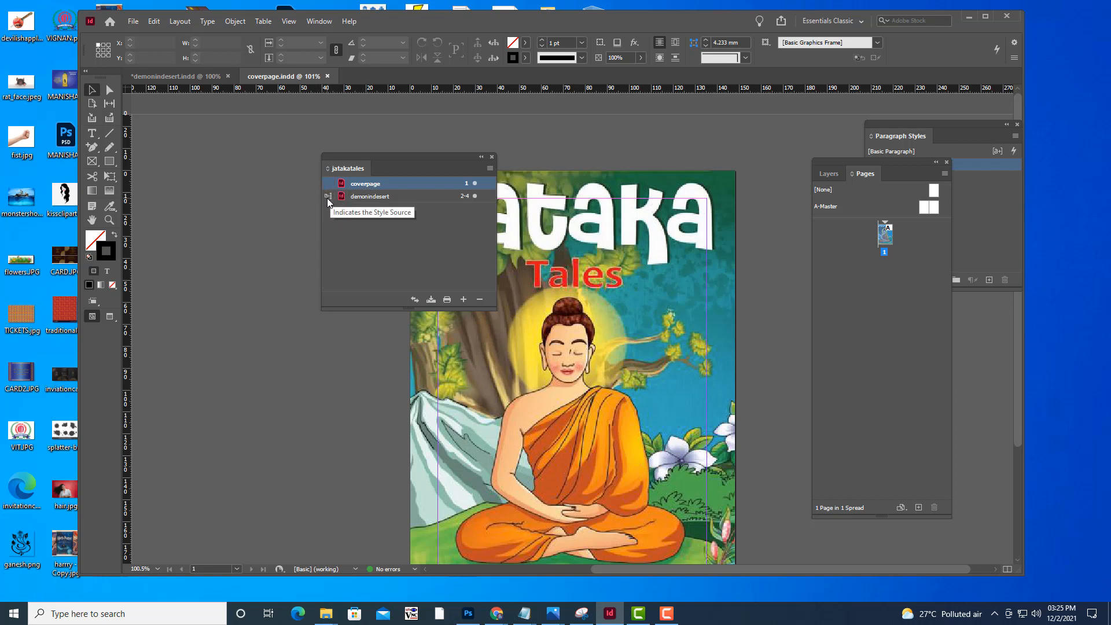
left_click(364, 198)
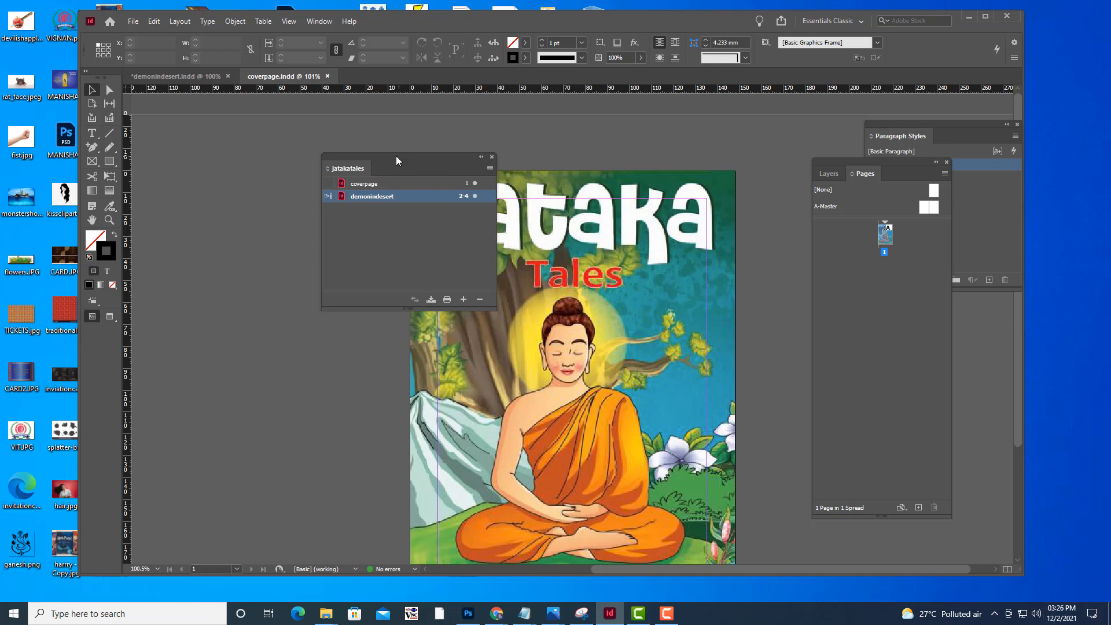
mouse_move(395, 155)
left_mouse_down()
mouse_move(436, 155)
mouse_move(403, 173)
mouse_move(399, 160)
left_mouse_up()
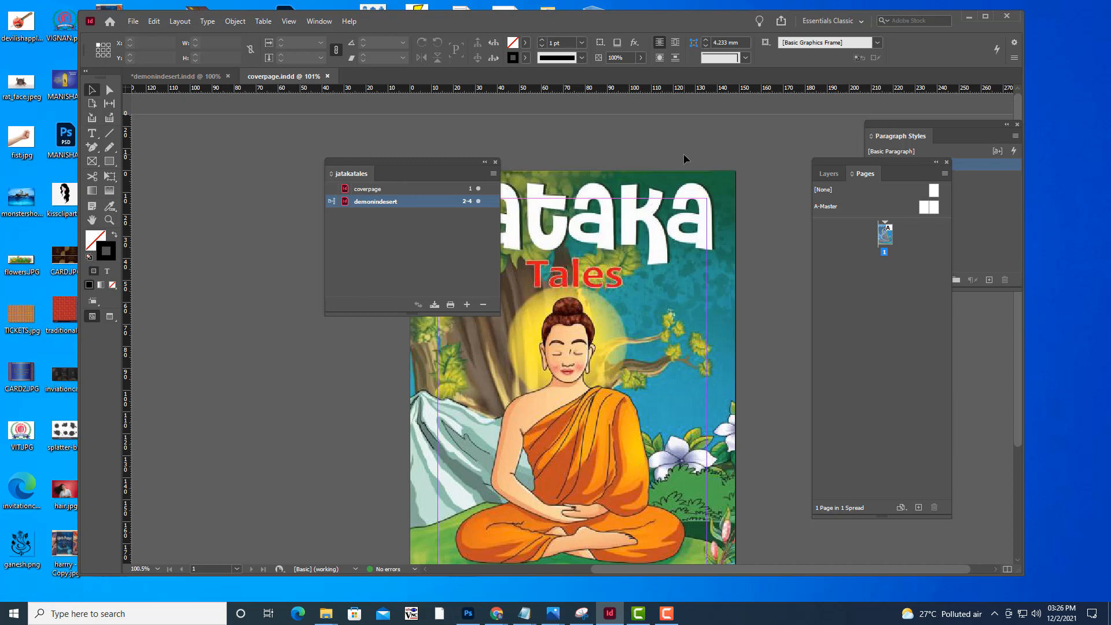
left_click_drag(377, 162, 260, 179)
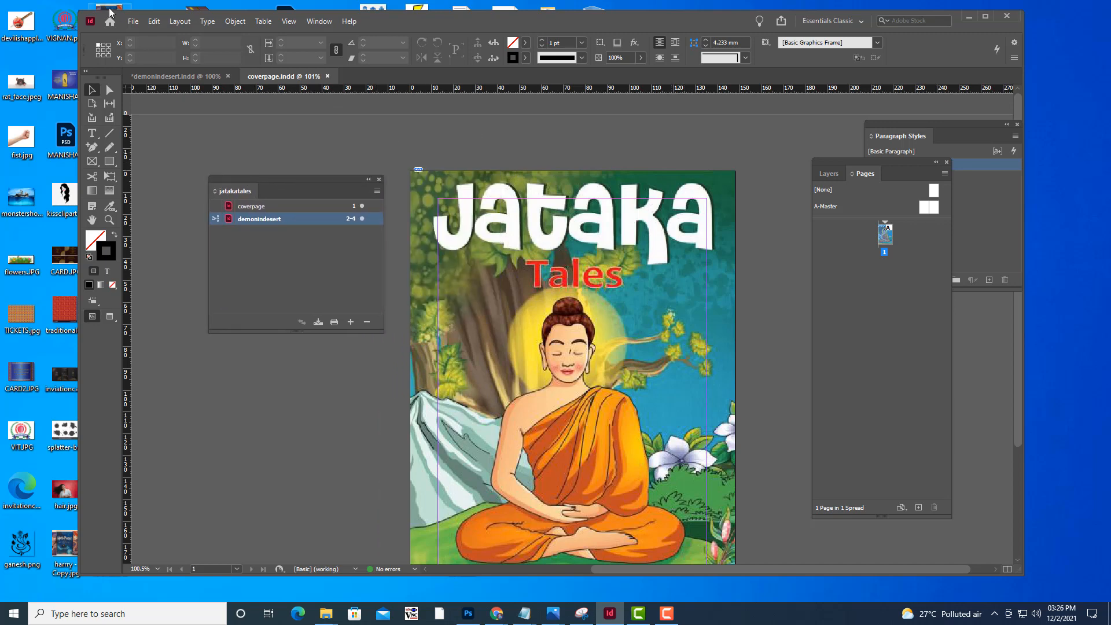
Create a new one-page A5 portrait document, 148 x 210 mm, with facing pages and 12.7 mm margins
left_click(137, 23)
mouse_move(243, 32)
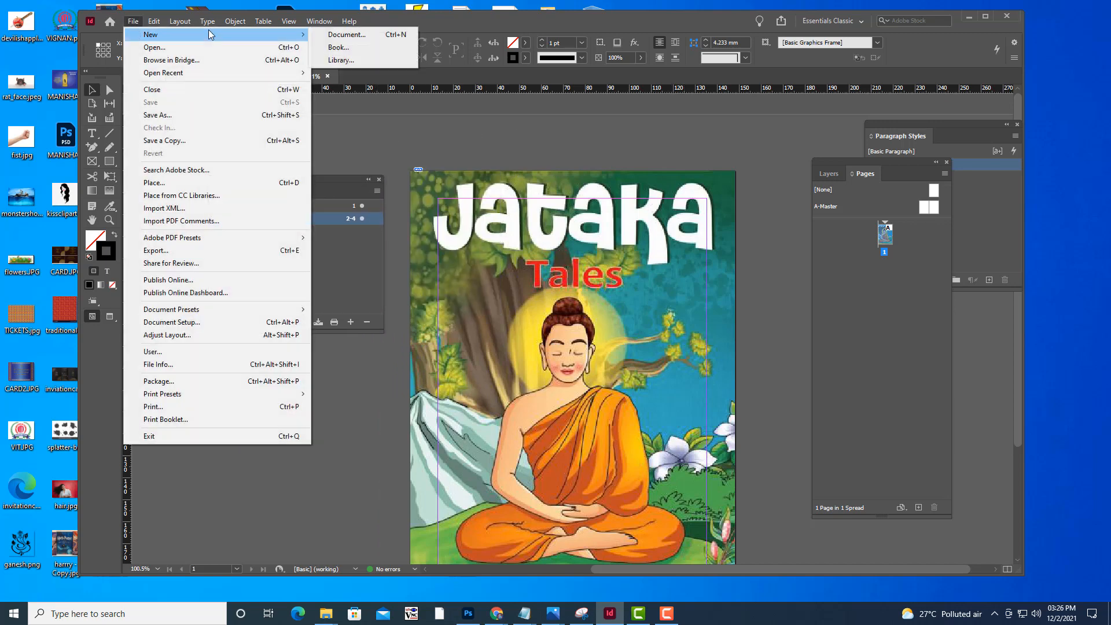
left_click(358, 40)
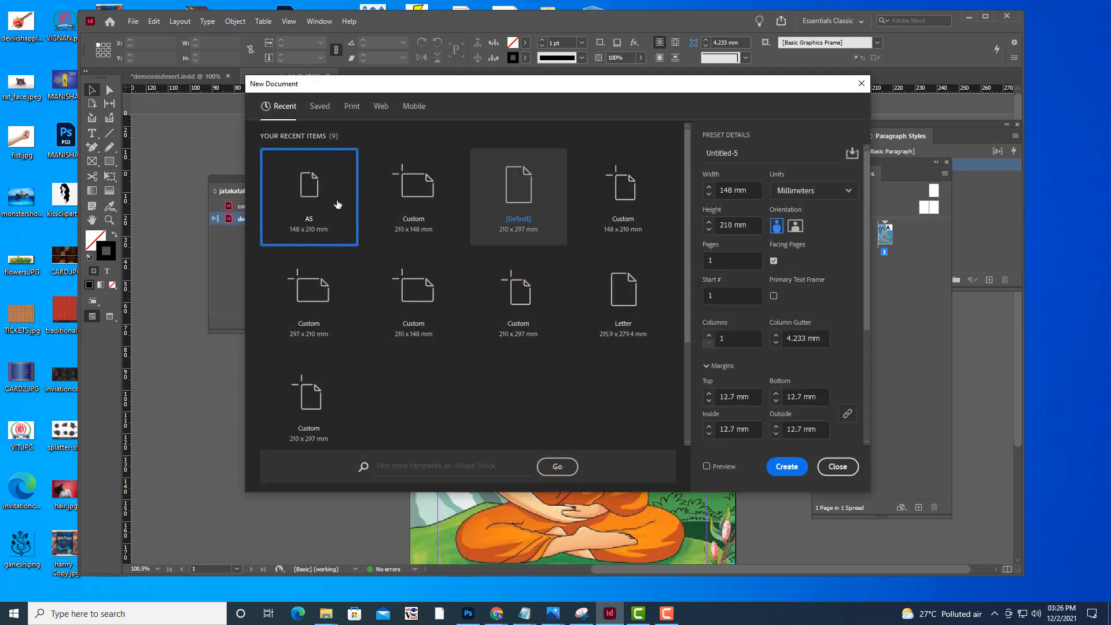
left_click(786, 467)
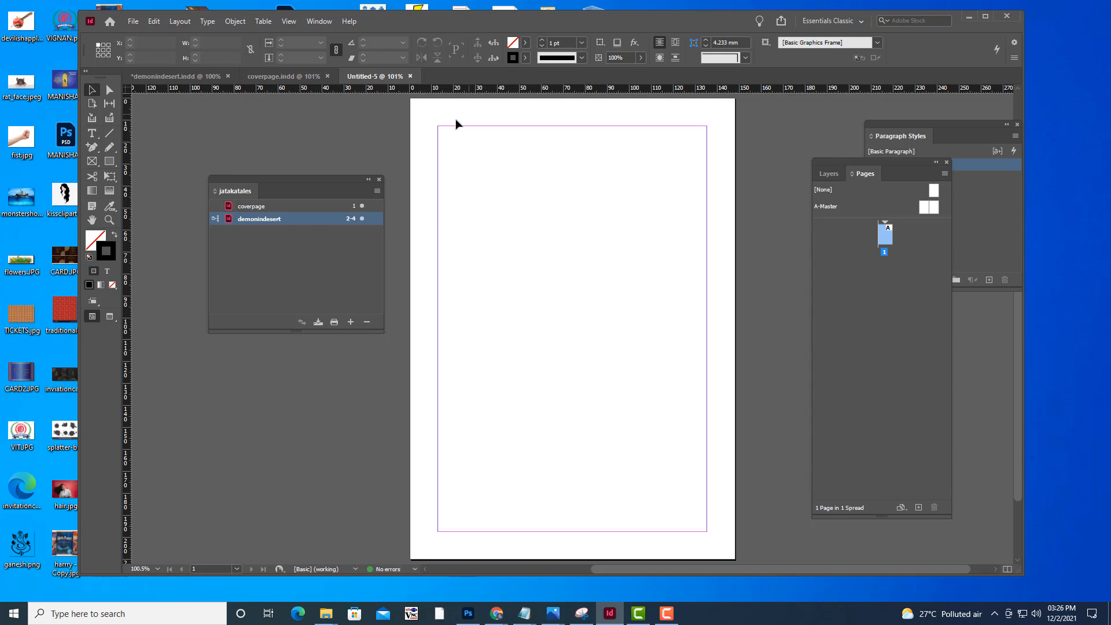
mouse_move(285, 183)
left_mouse_down()
mouse_move(298, 181)
mouse_move(290, 190)
left_mouse_up()
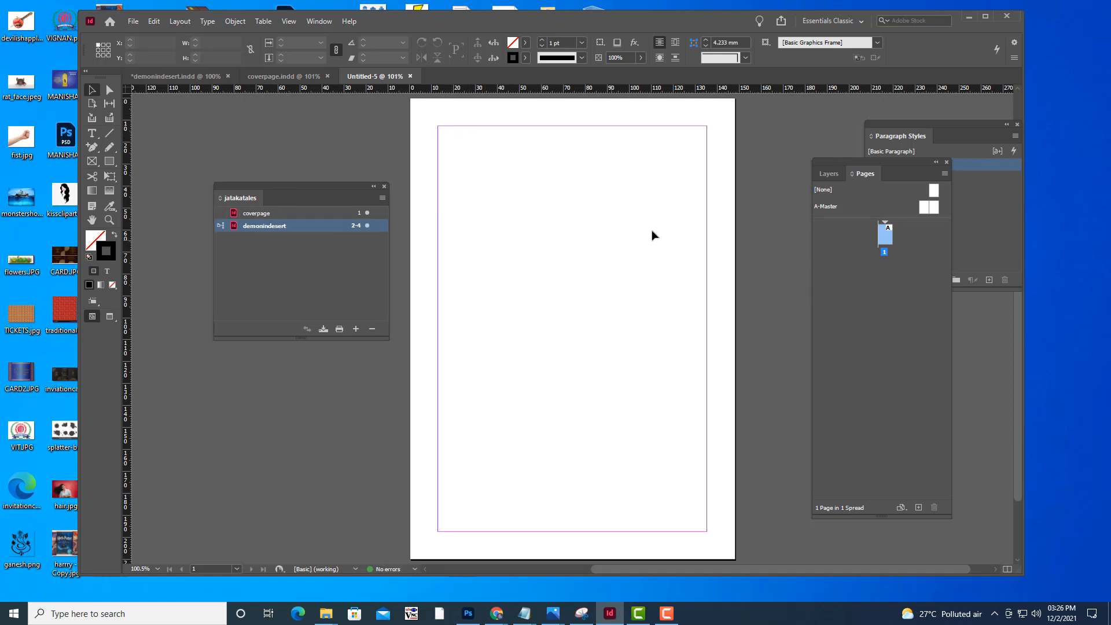
scroll(653, 235, "up", 2)
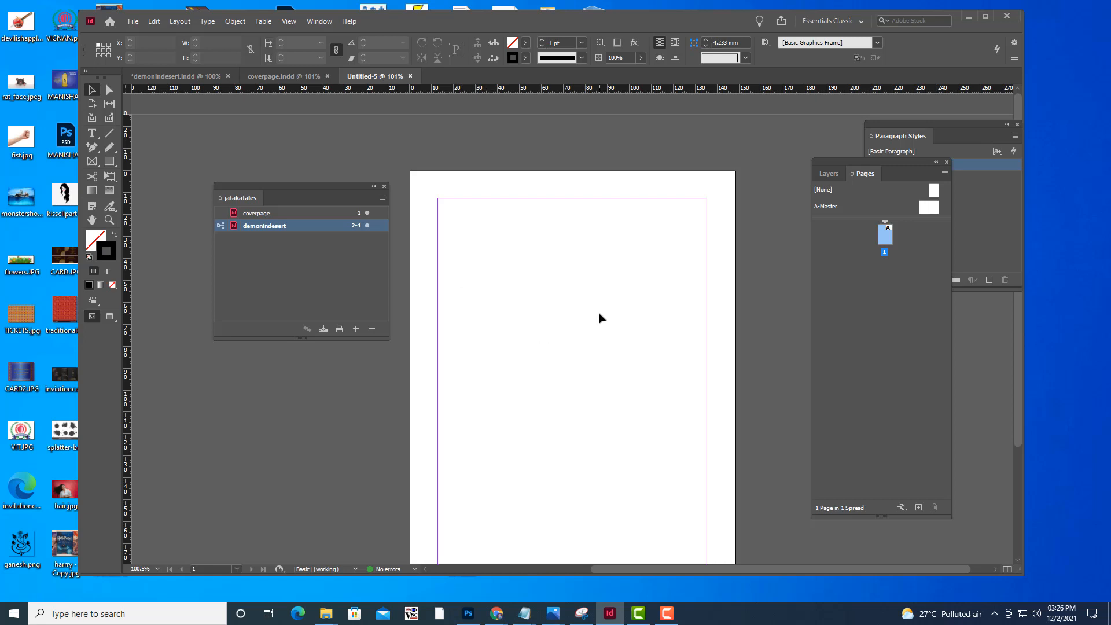
Save the new blank A5 document as themousemerchant in the MORALSTORIES folder, matching the name of its story text file
left_click_drag(252, 186, 307, 173)
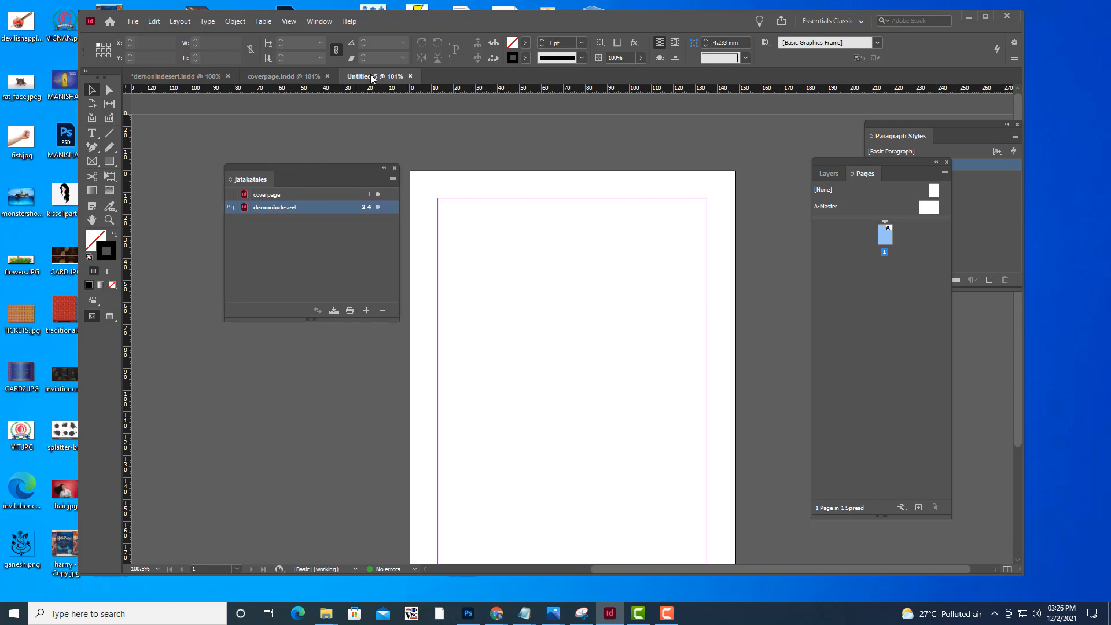
left_click(136, 23)
left_click(148, 116)
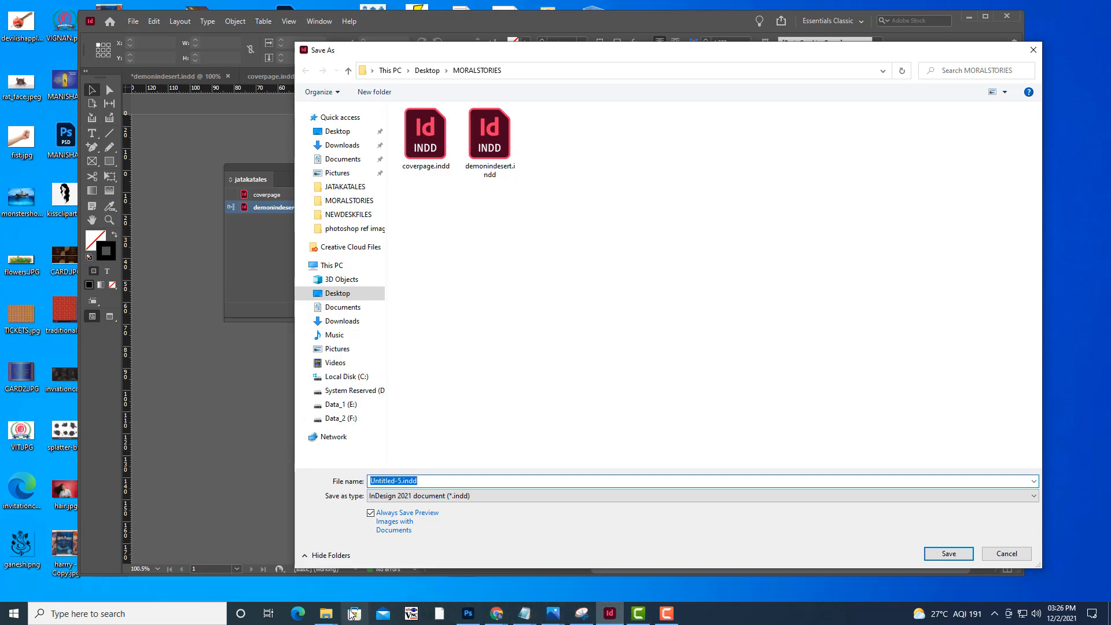
left_click(327, 614)
left_click(570, 573)
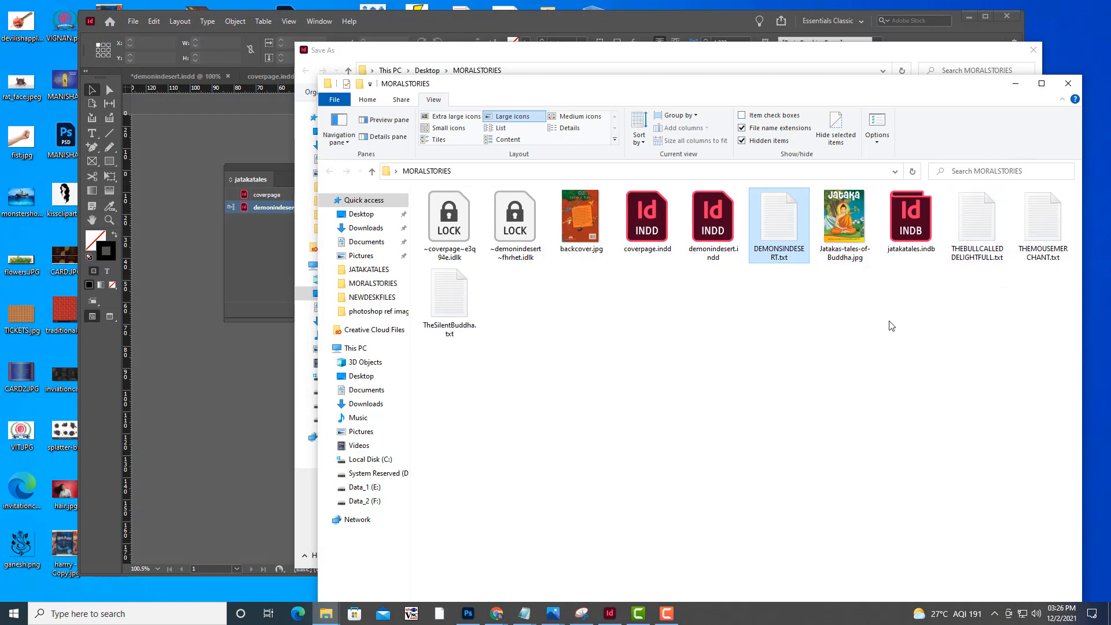
left_click(1042, 219)
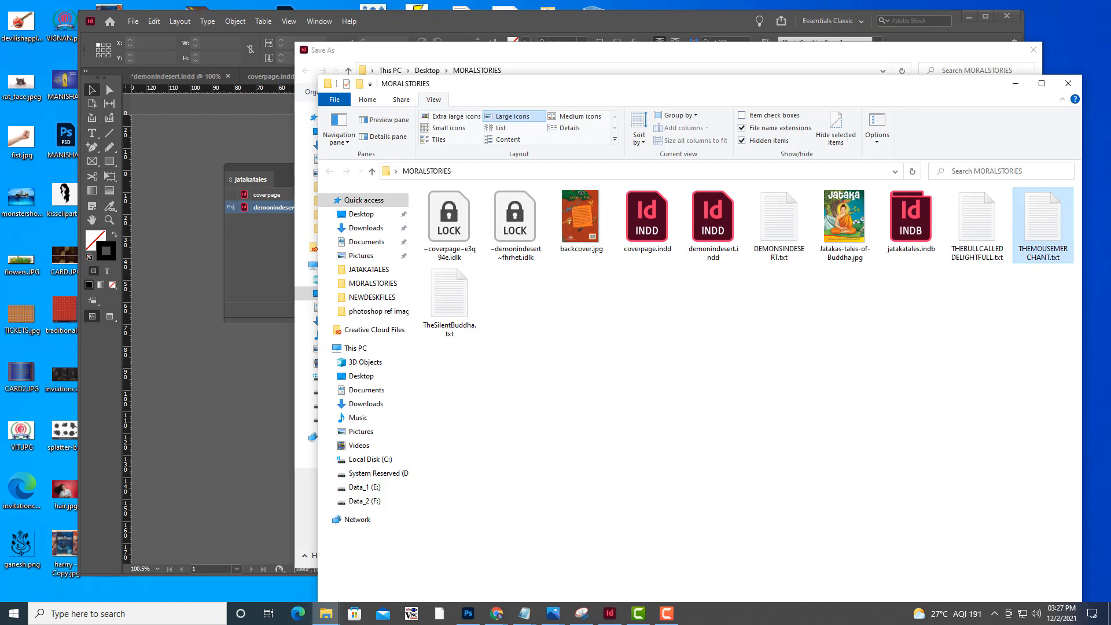
left_click(1015, 84)
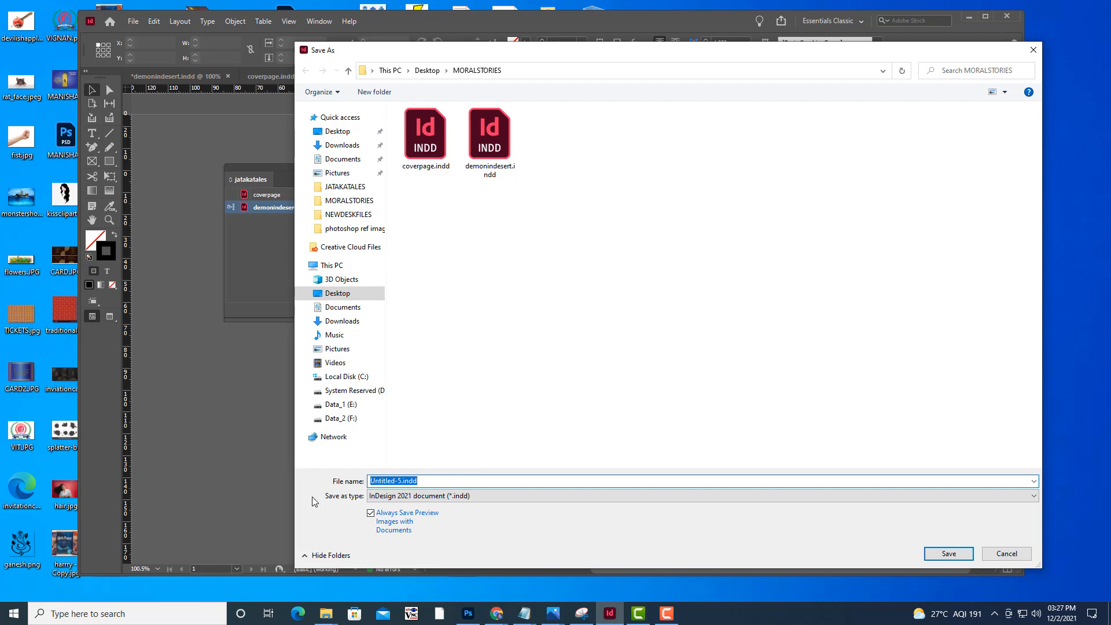
type("themouse")
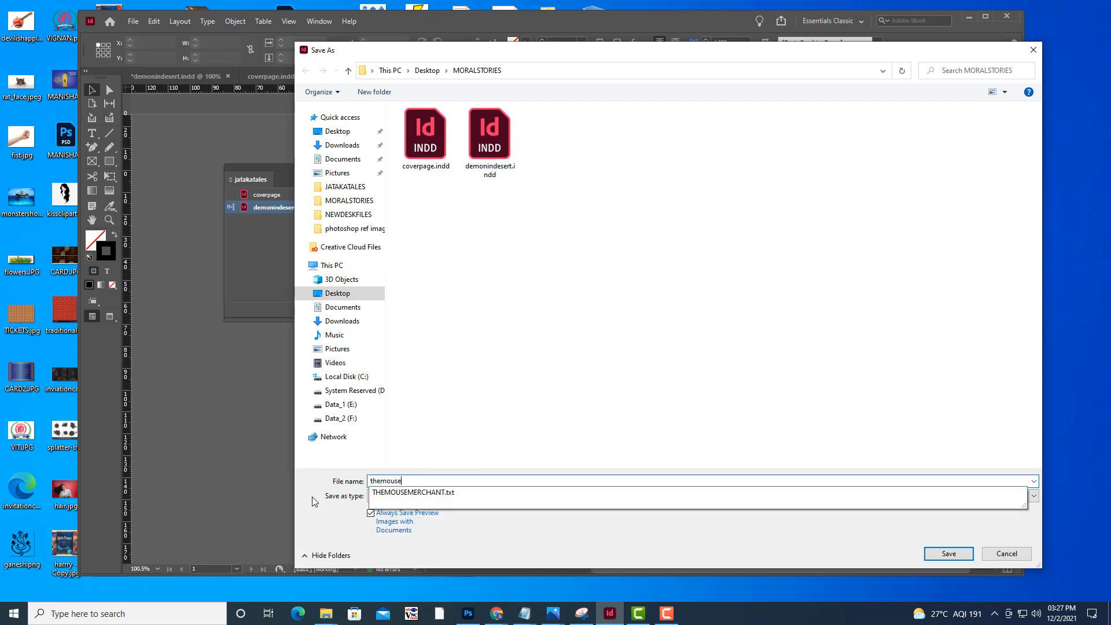
type("merchant")
left_click(330, 470)
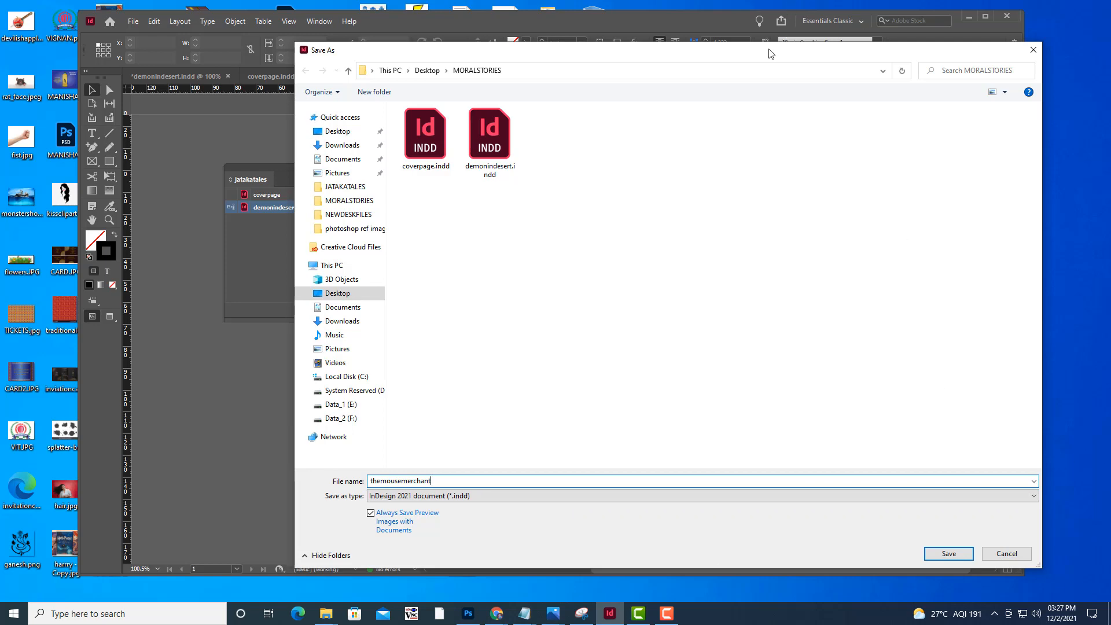
left_click_drag(769, 53, 768, 41)
left_click(949, 537)
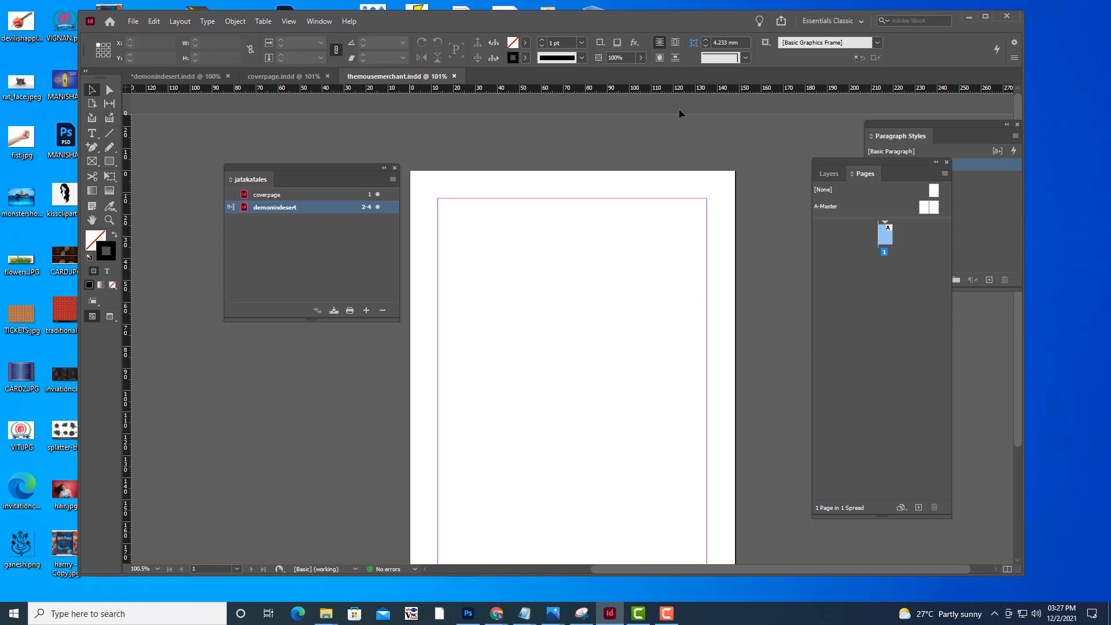
Create another one-page A5 portrait document, 148 x 210 mm, with facing pages and 12.7 mm margins
left_click(130, 24)
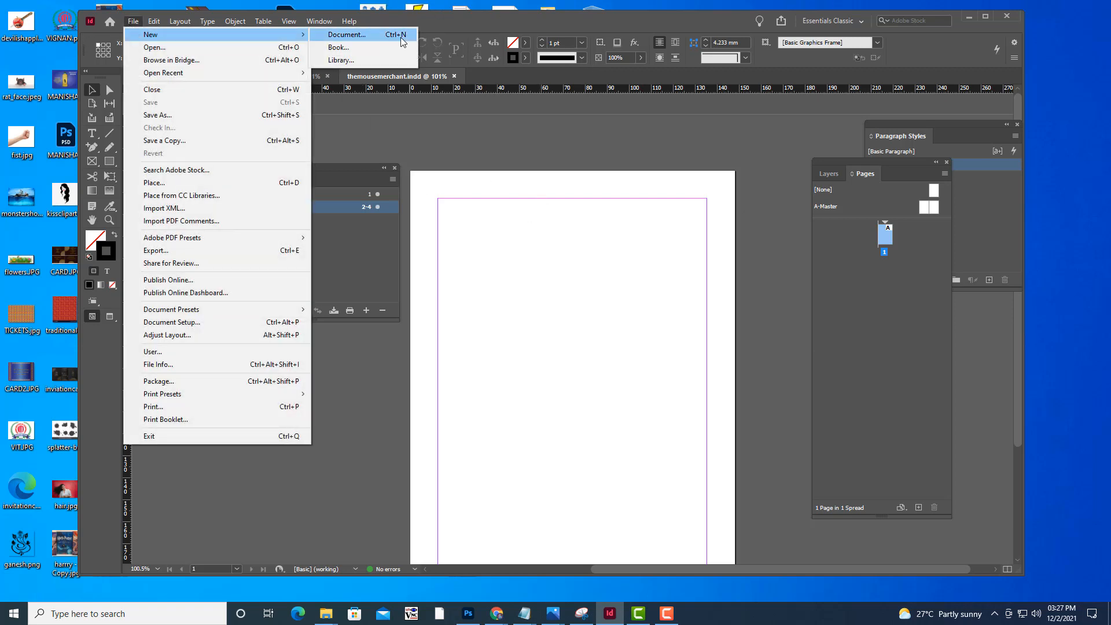
left_click(401, 37)
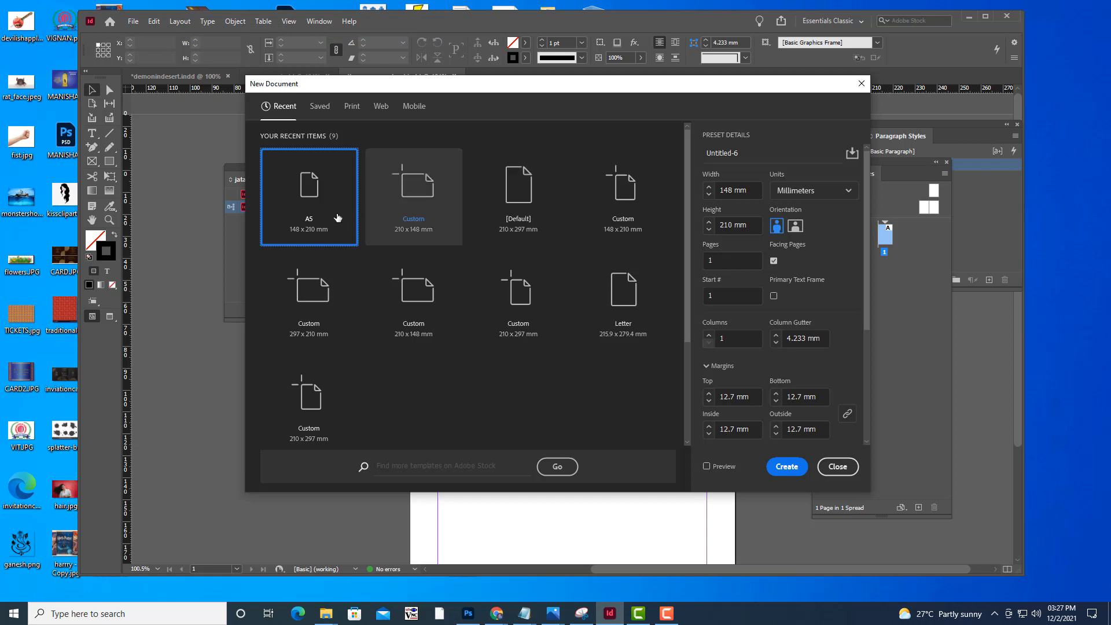
left_click(787, 467)
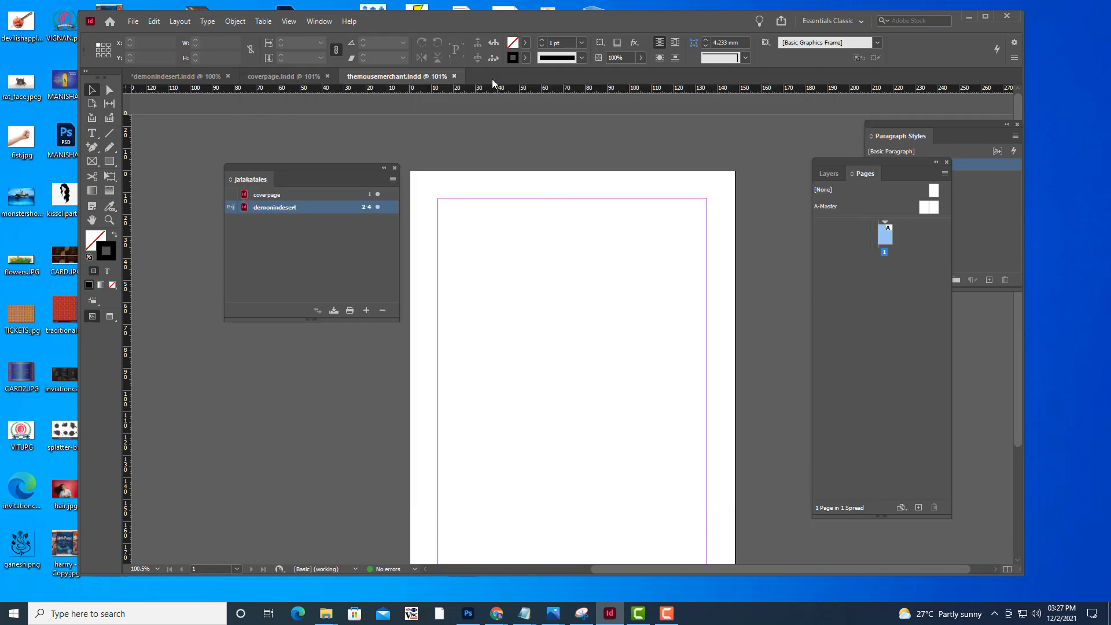
Save the untitled document as thesilentbuddha in the MORALSTORIES folder, matching the name of its story text file
left_click(134, 22)
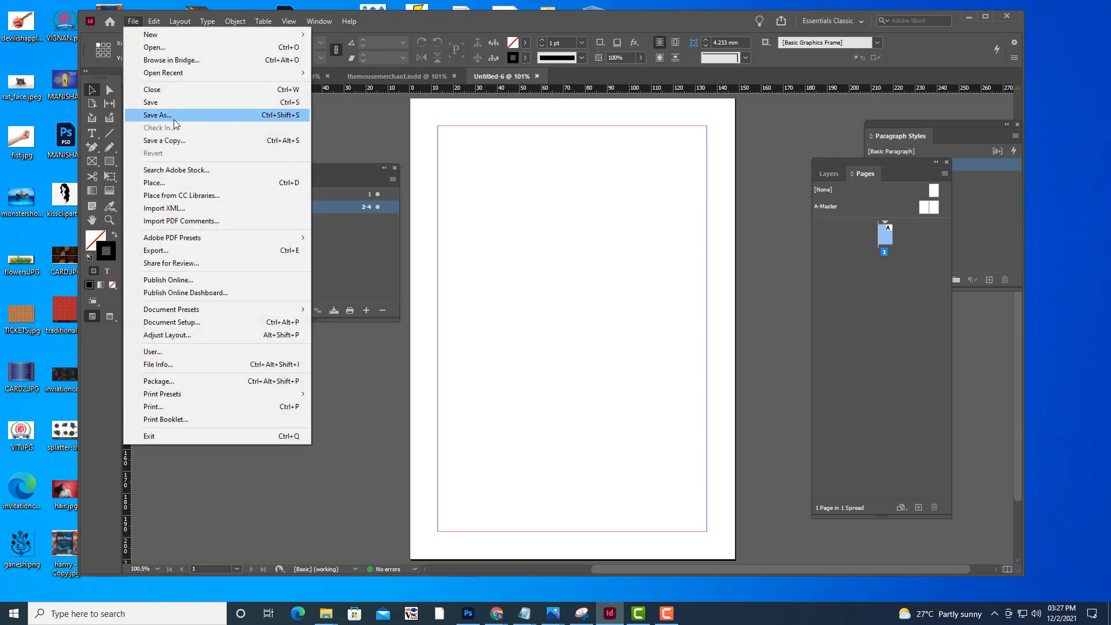
left_click(174, 119)
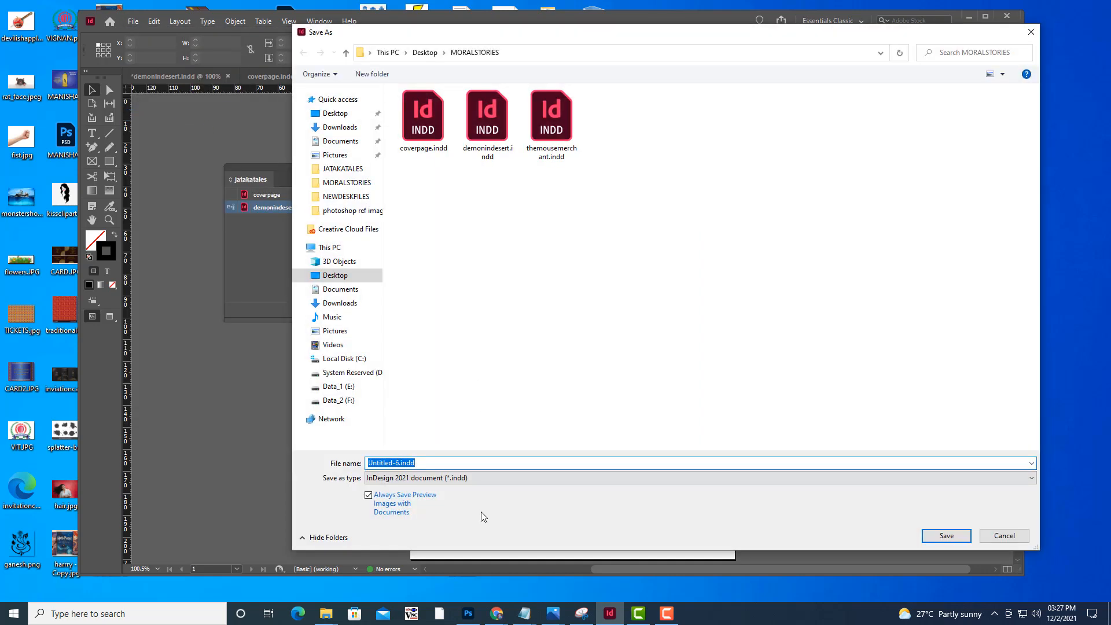
mouse_move(326, 613)
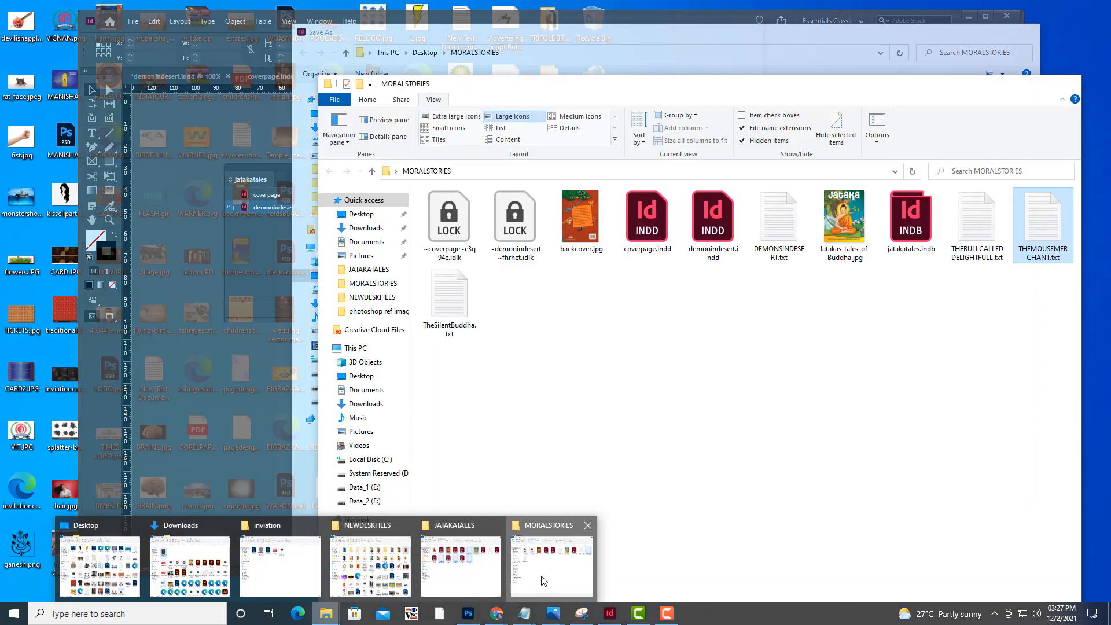
left_click(544, 581)
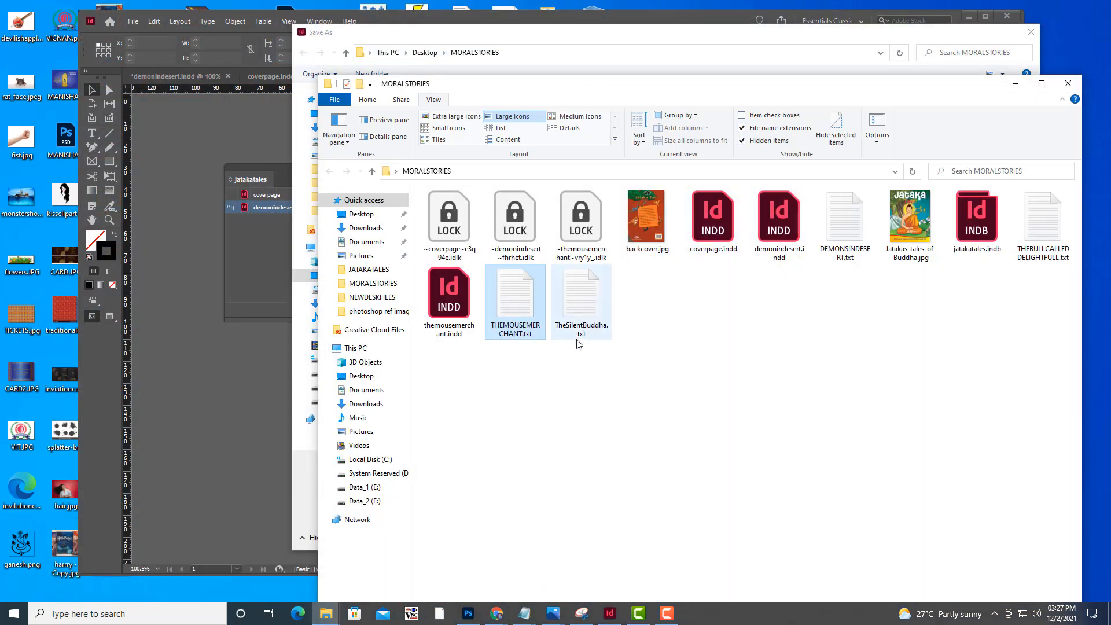
left_click(1016, 83)
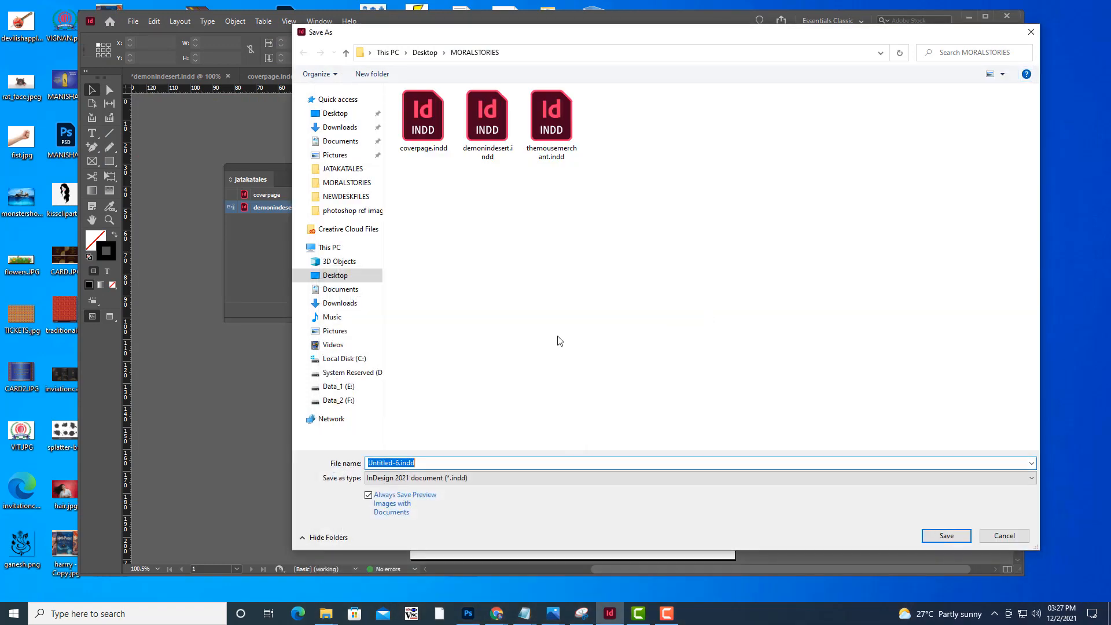
type("thesil")
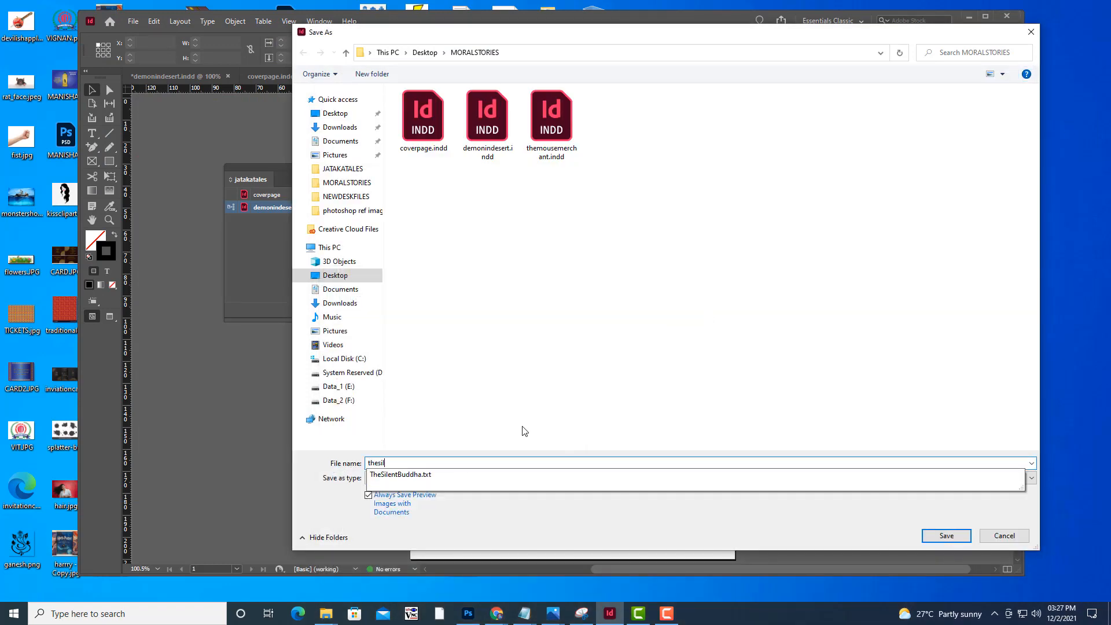
type("entbuddha")
left_click(301, 465)
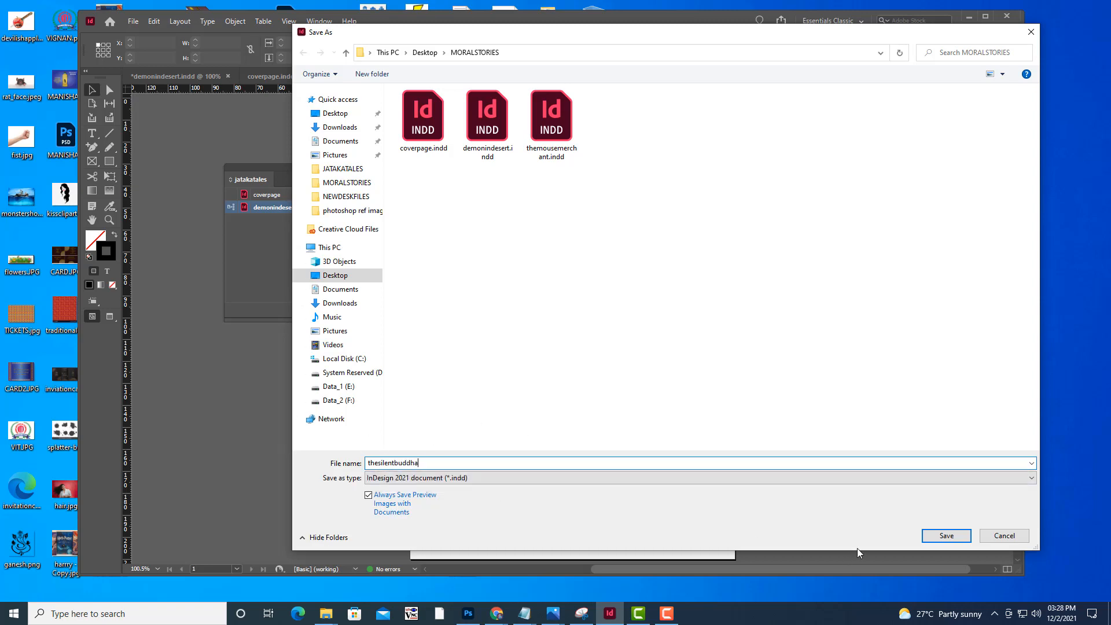
left_click(947, 535)
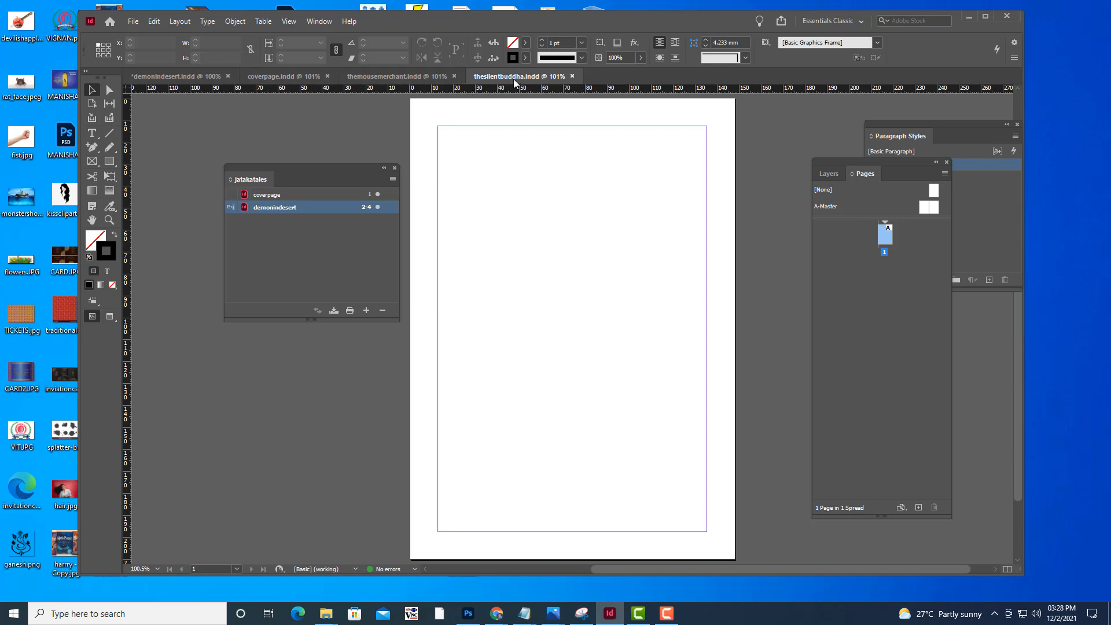
Create one more blank A5 document with the same preset for the remaining story text
left_click(138, 24)
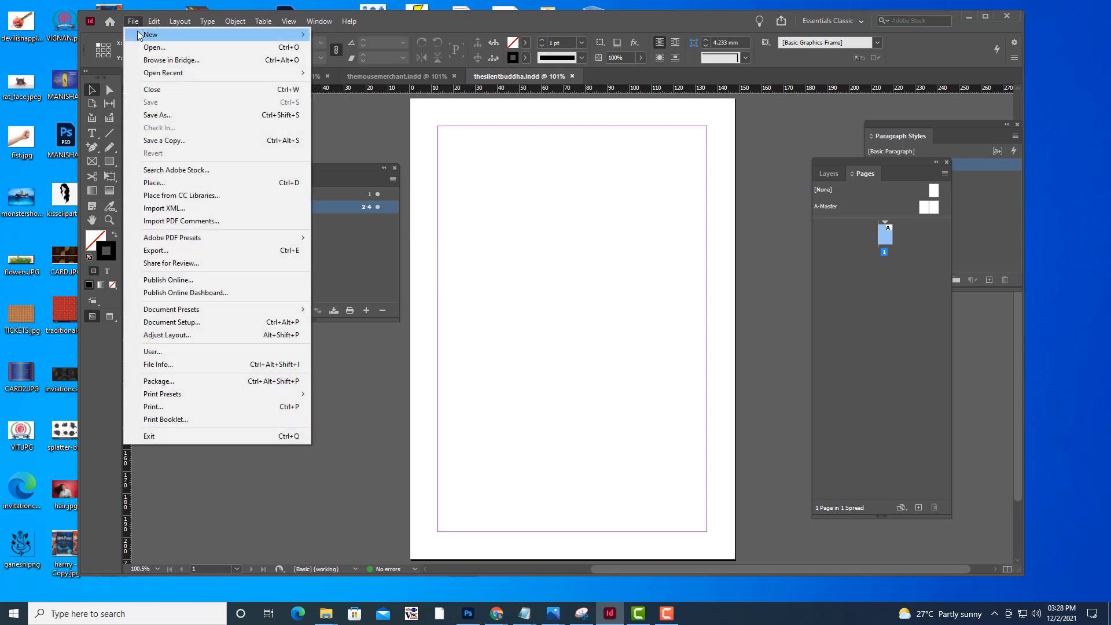
mouse_move(142, 31)
left_click(374, 37)
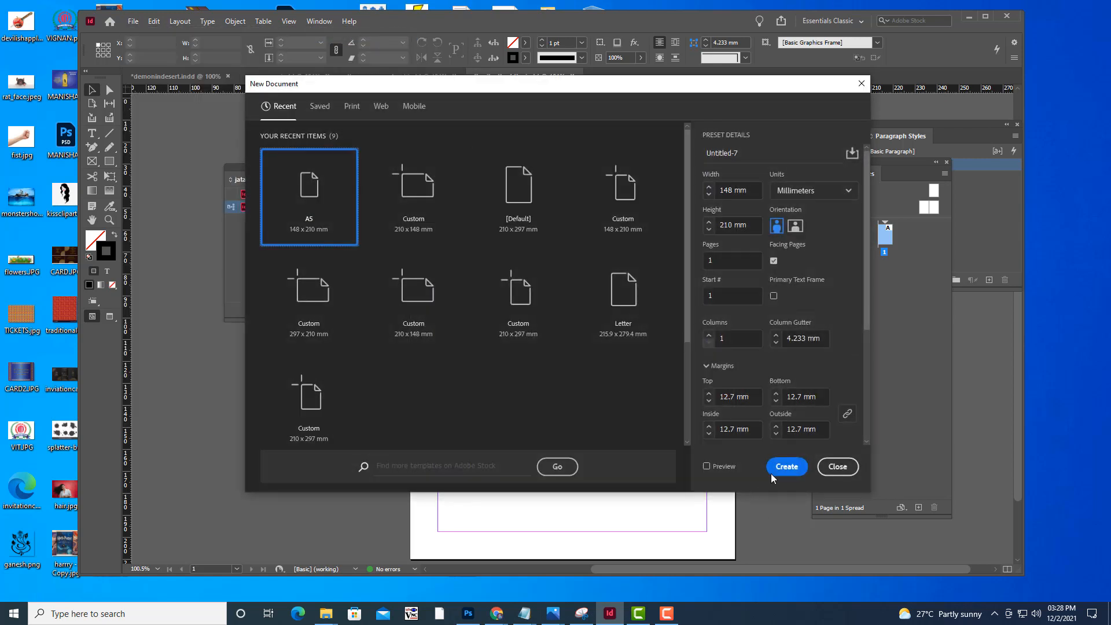
left_click(785, 470)
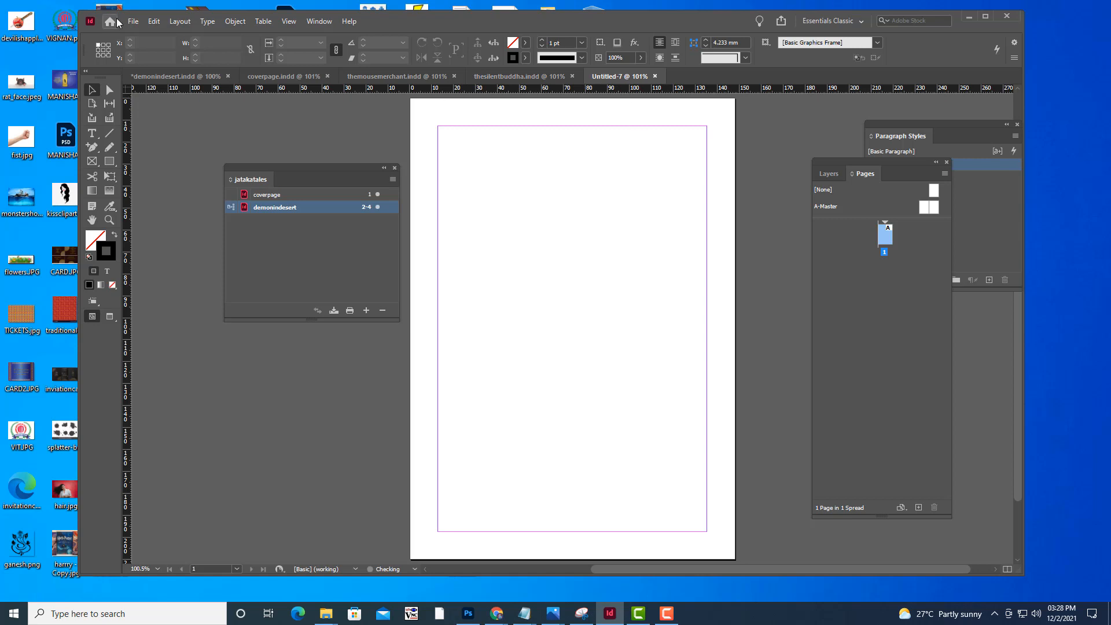
Check the remaining story's file name in MORALSTORIES and save the untitled document there as thebullcalleddelightfull
left_click(326, 613)
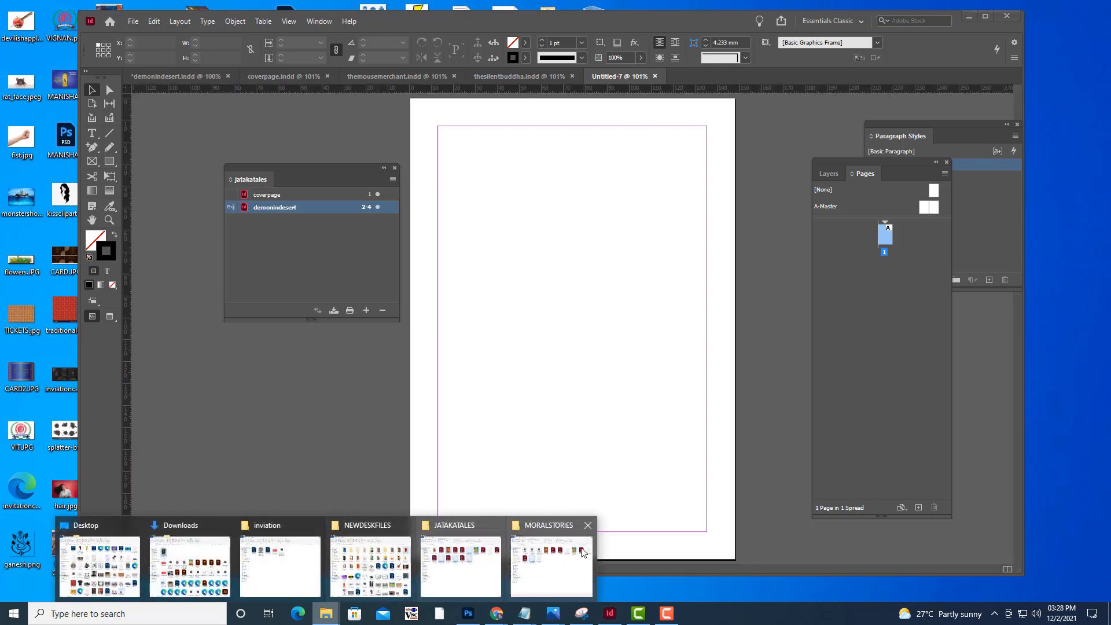
left_click(561, 569)
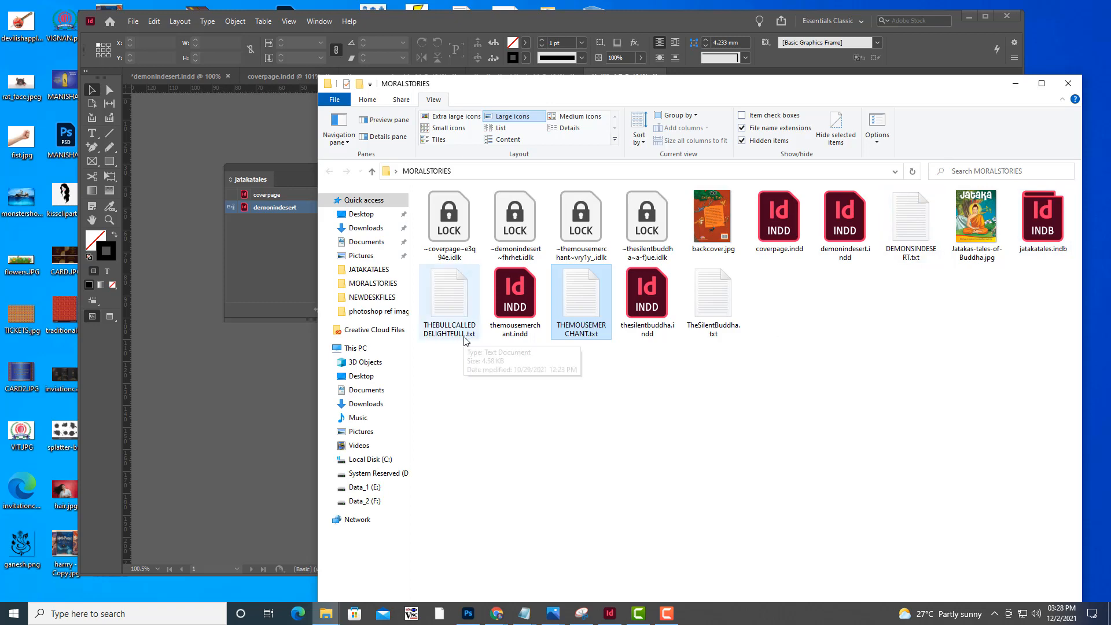
left_click(1016, 83)
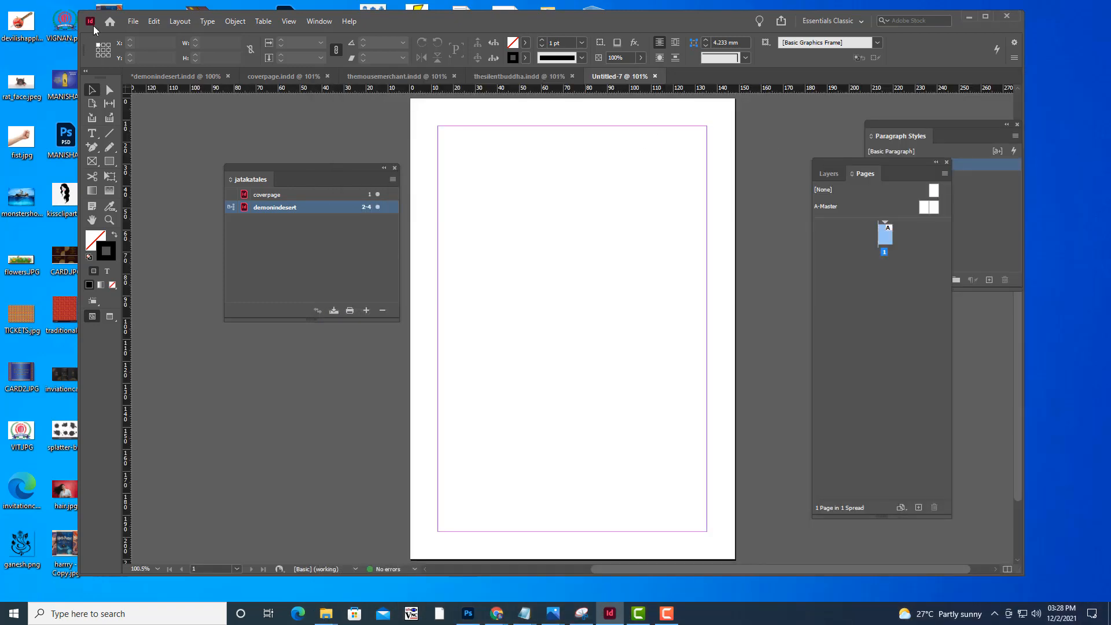
left_click(132, 21)
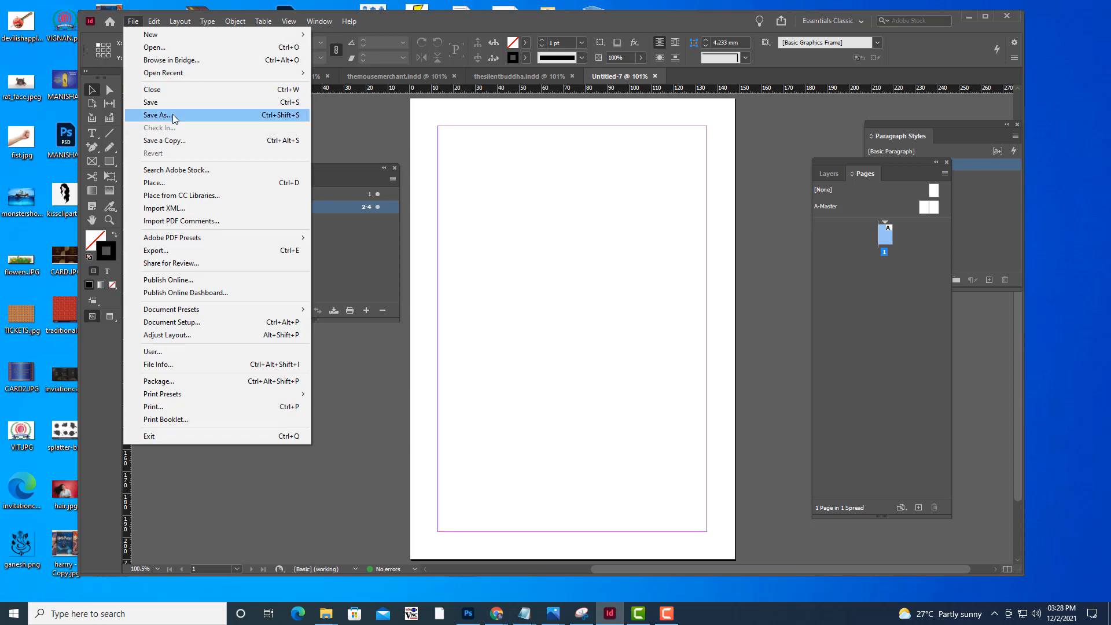
left_click(172, 114)
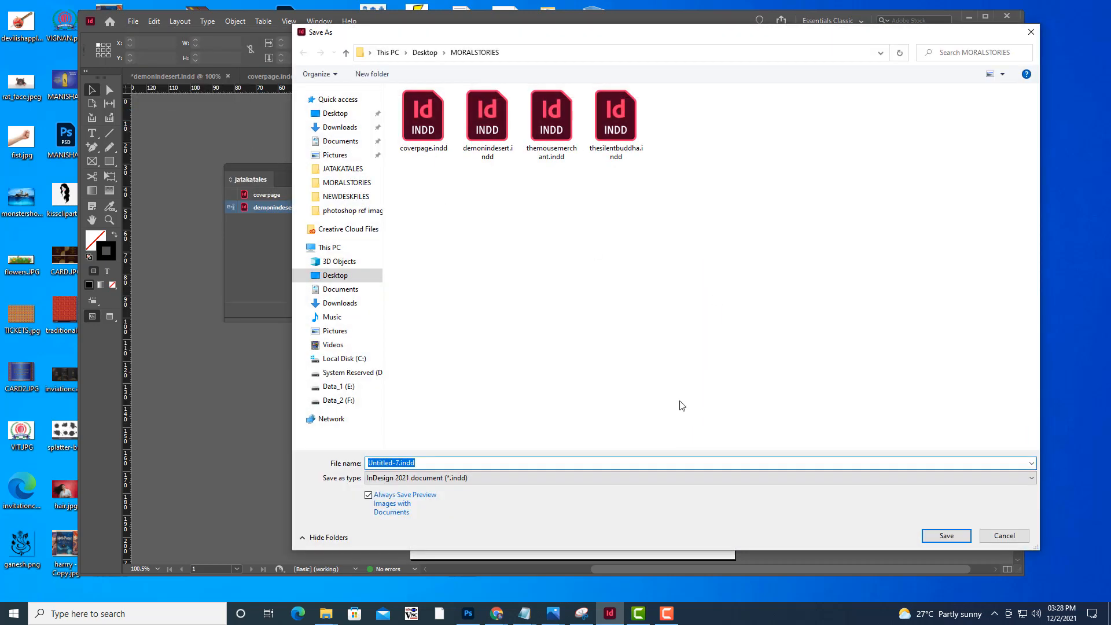
type("the")
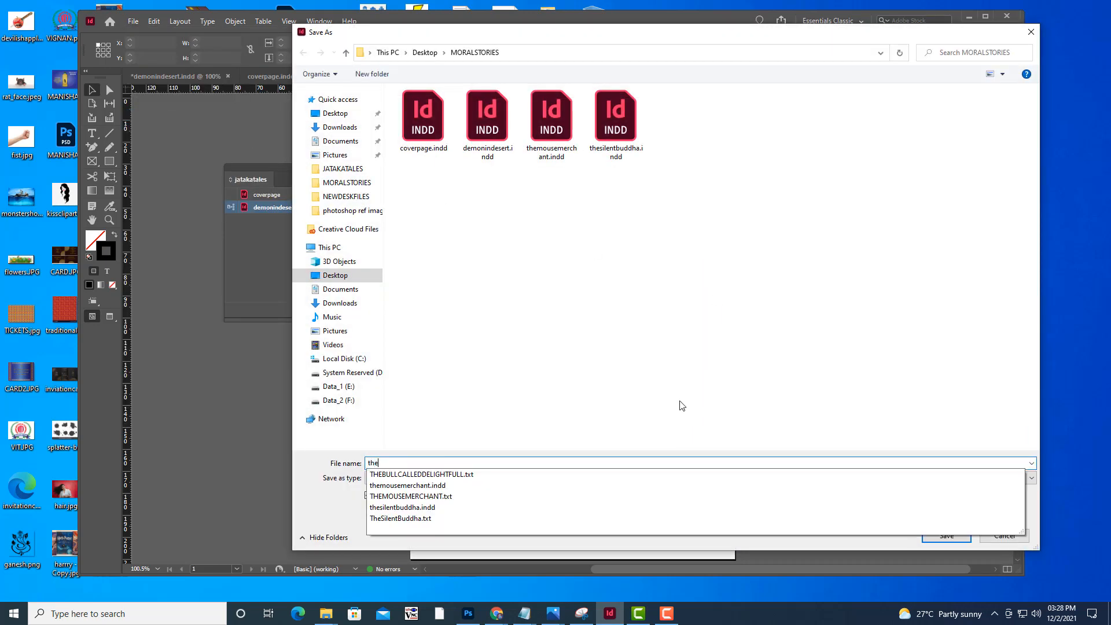
type("bullcalled")
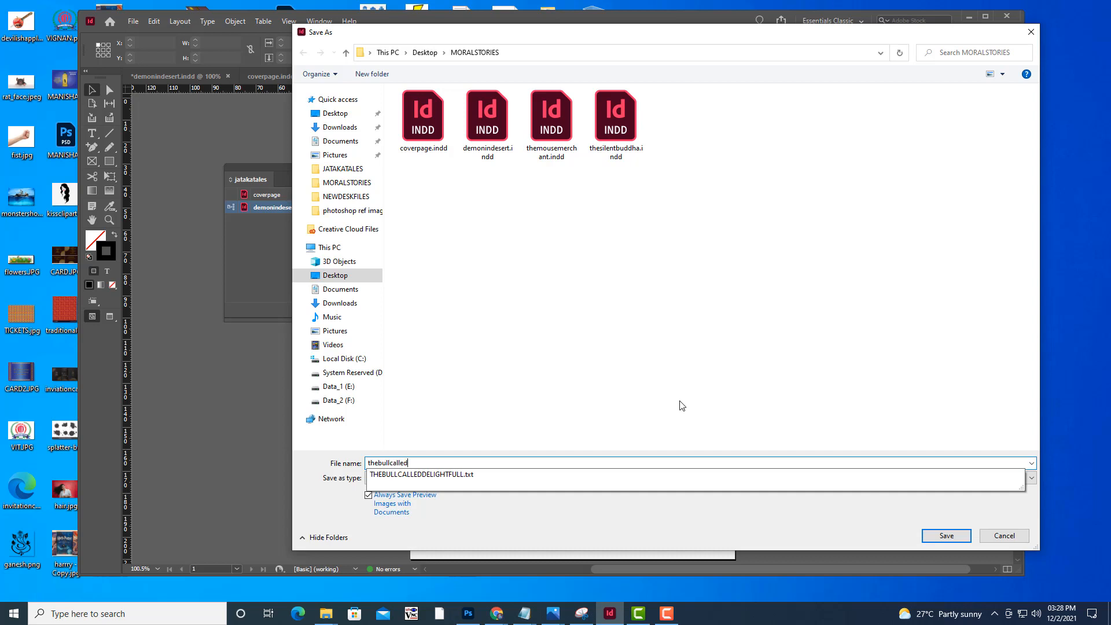
type("delightfull")
left_click(472, 486)
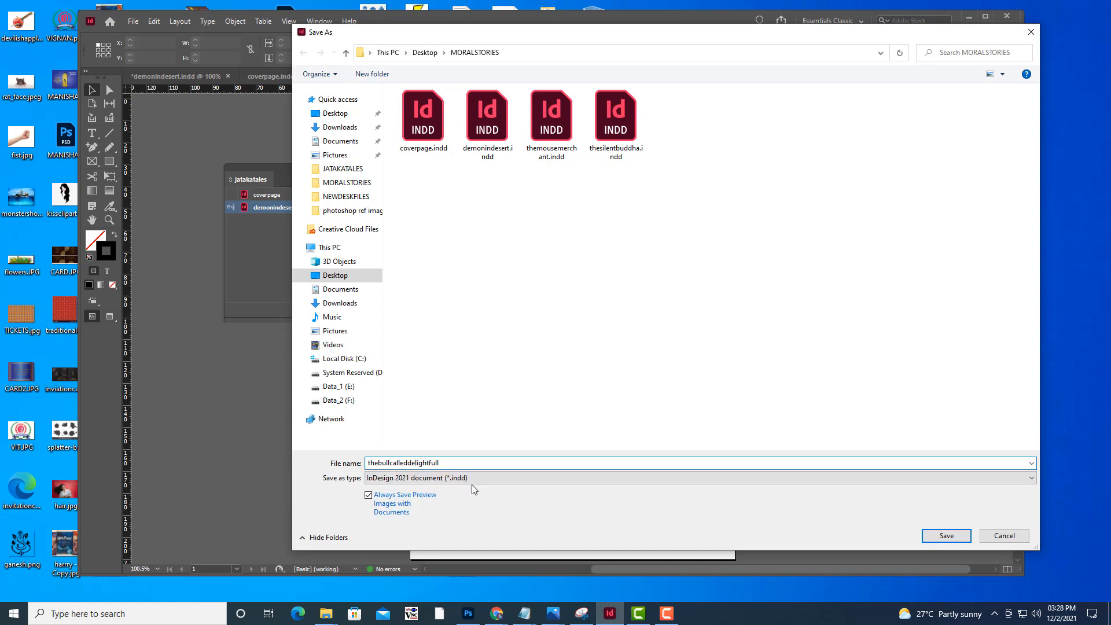
left_click(947, 537)
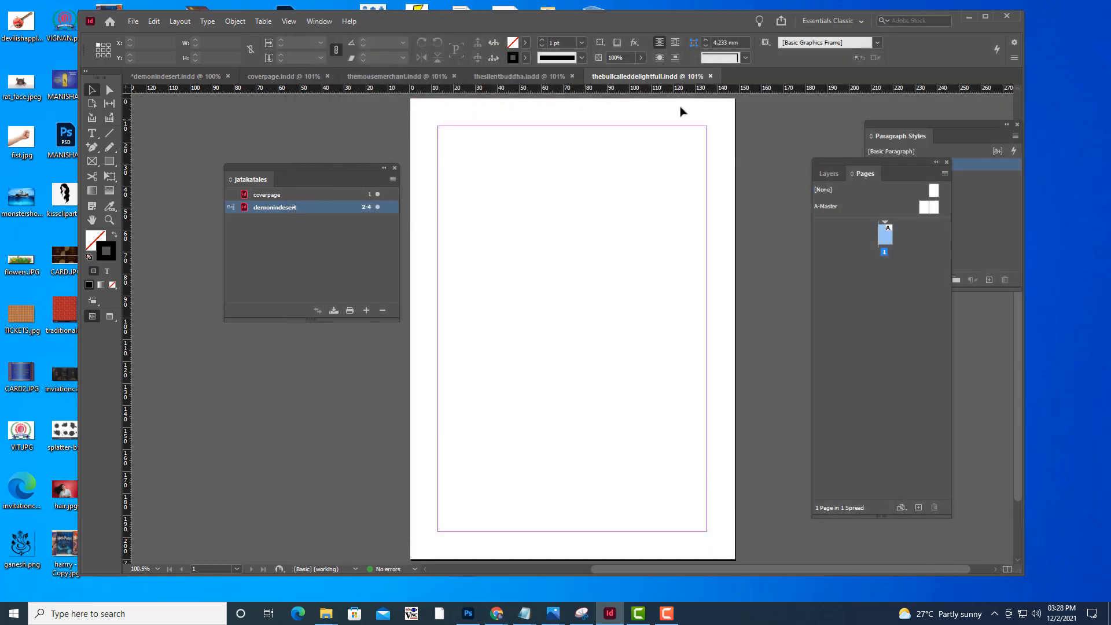
Look through the open cover page, themousemerchant, thesilentbuddha and thebullcalleddelightfull documents
left_click(509, 79)
left_click(415, 75)
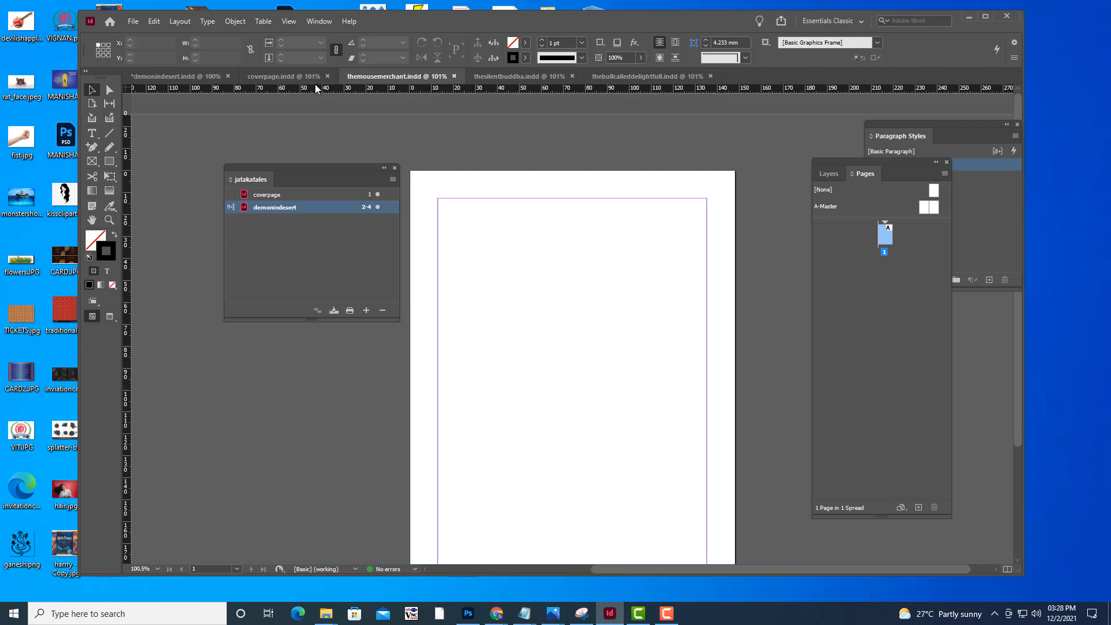
left_click(633, 77)
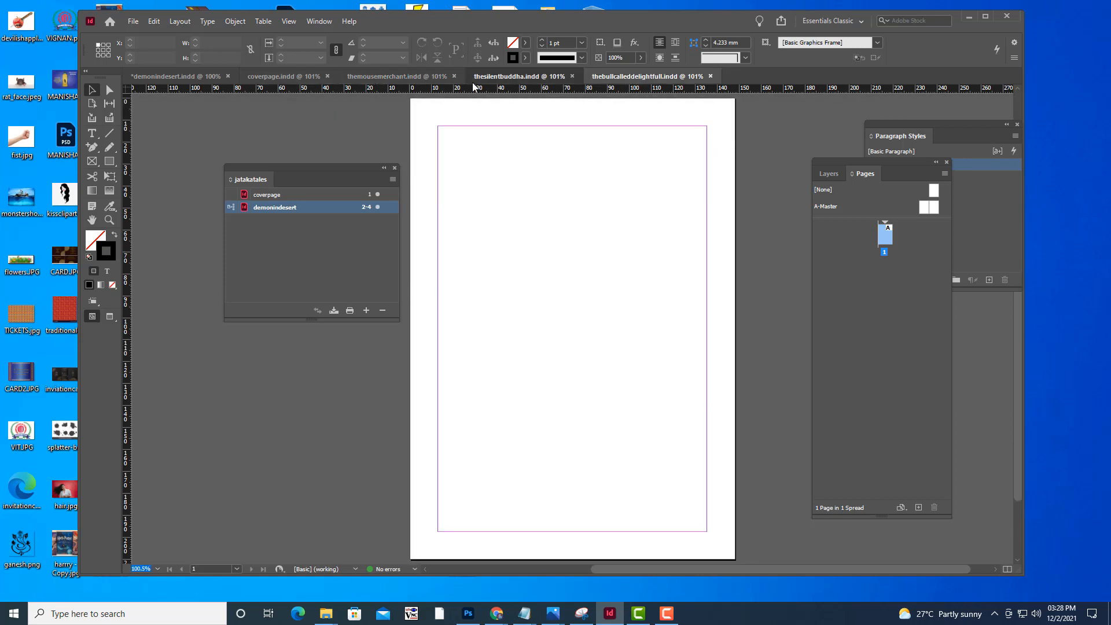
left_click(395, 76)
left_click(301, 75)
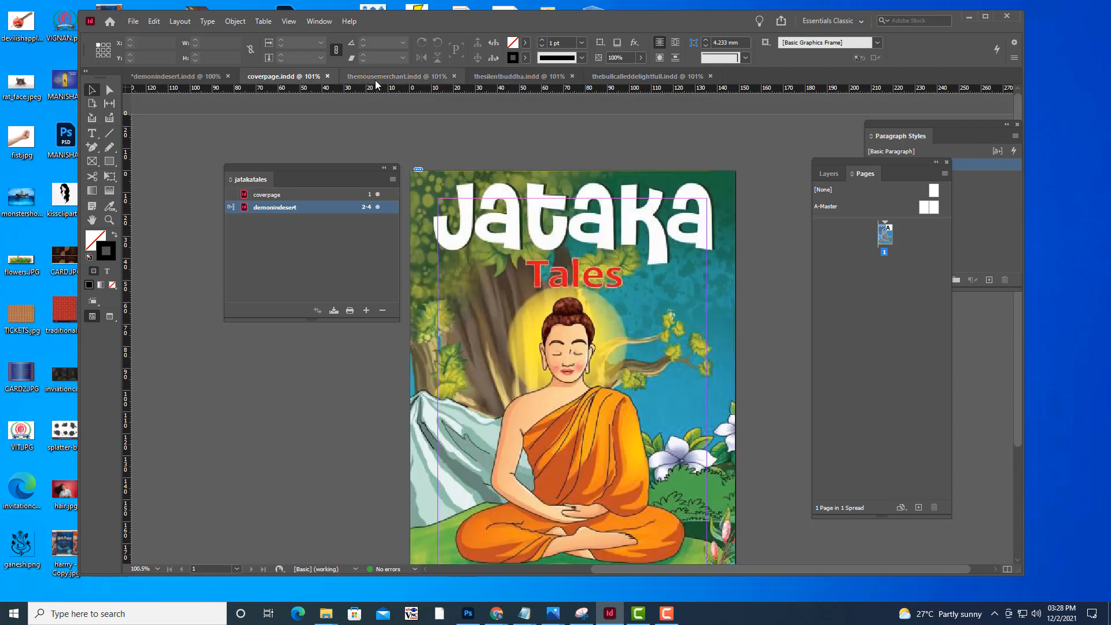
left_click(381, 79)
left_click(538, 80)
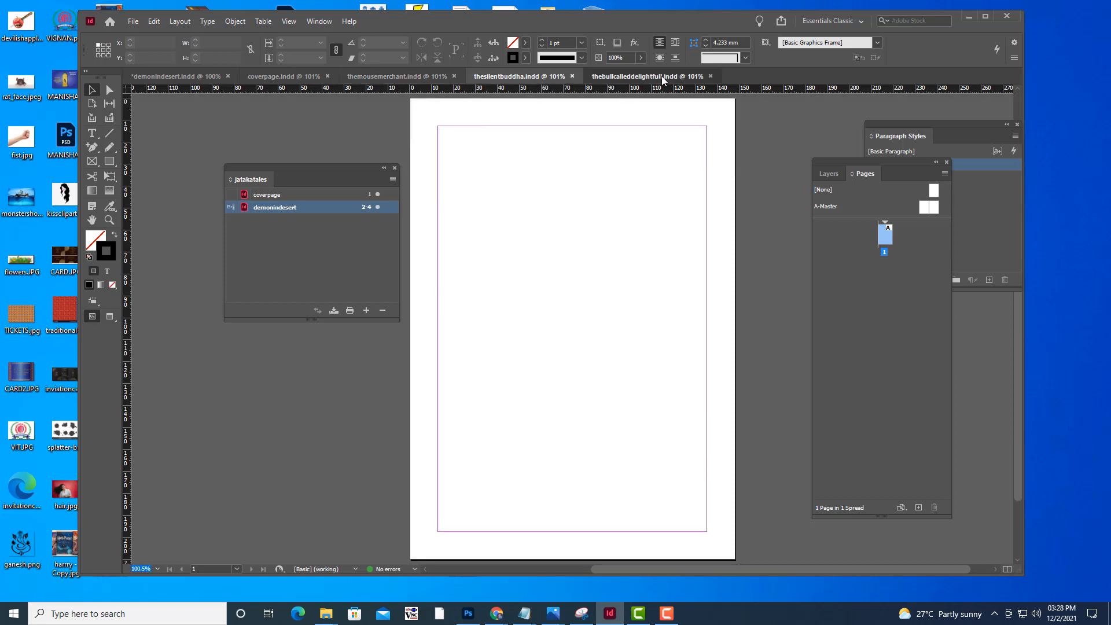
Add thebullcalleddelightfull, themousemerchant and thesilentbuddha from the MORALSTORIES folder to the jatakatales book
left_click(662, 76)
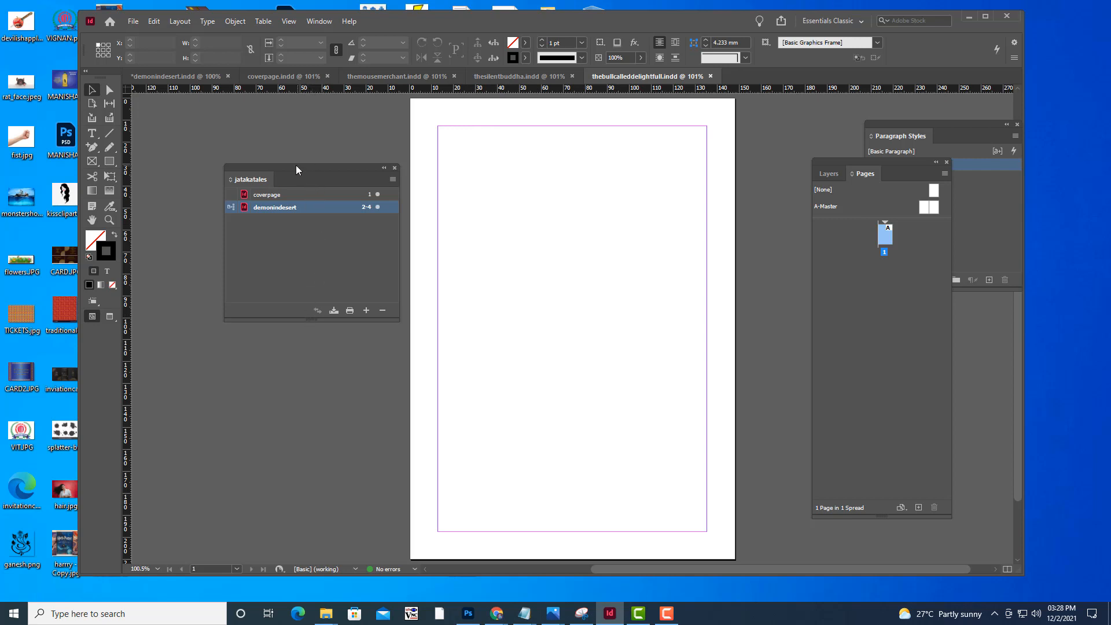
mouse_move(296, 167)
left_mouse_down()
mouse_move(312, 169)
mouse_move(295, 171)
left_mouse_up()
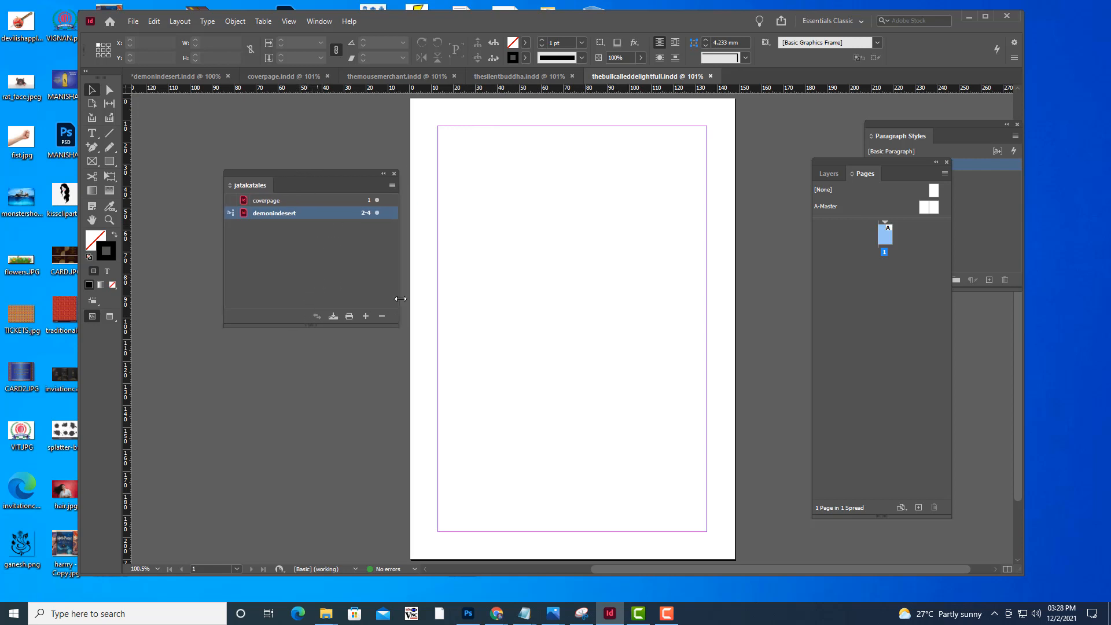
left_click(366, 317)
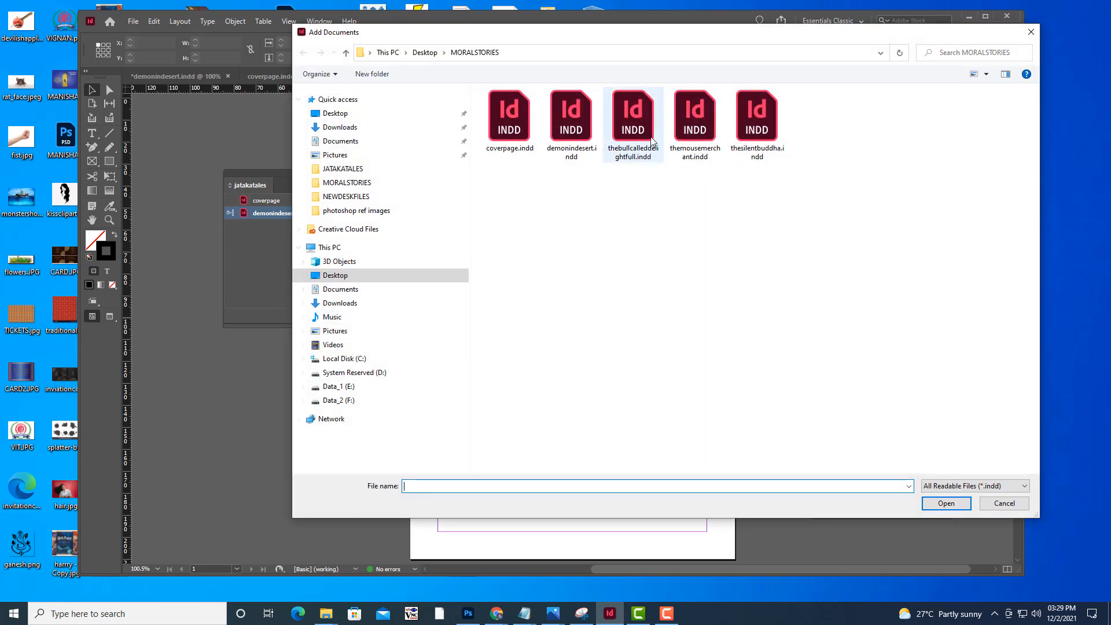
left_click(641, 130)
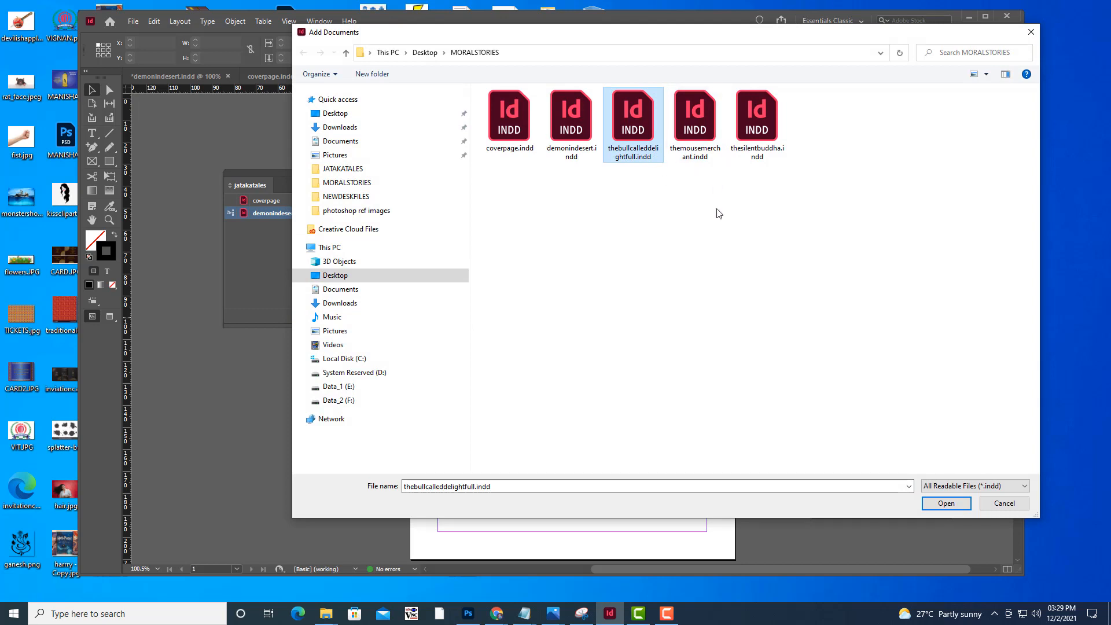
left_click(700, 139, "ctrl")
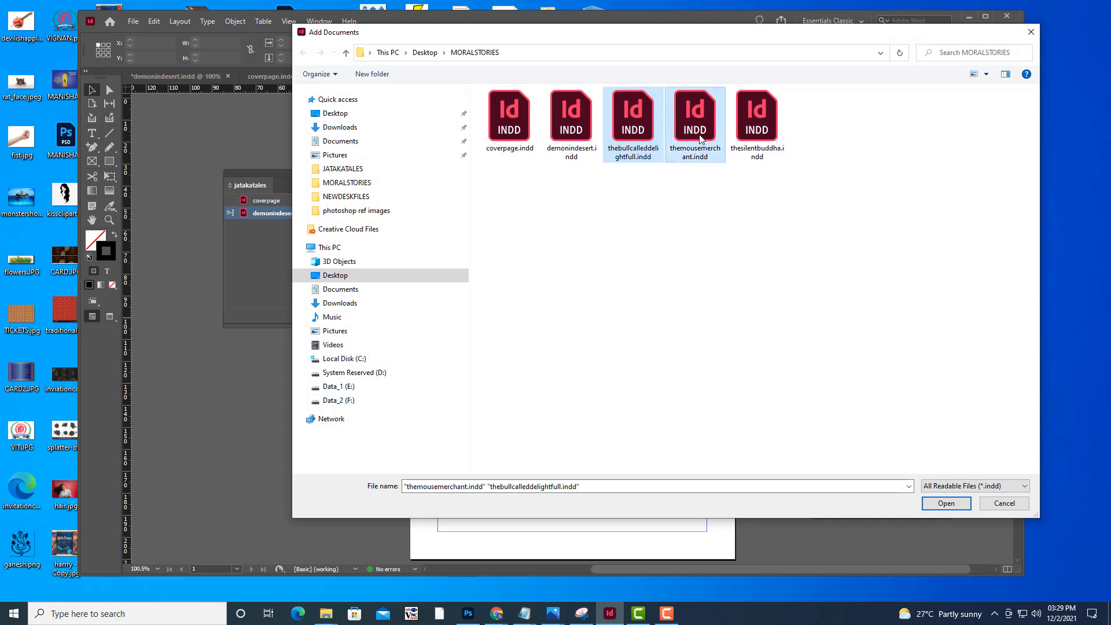
left_click(767, 133, "ctrl")
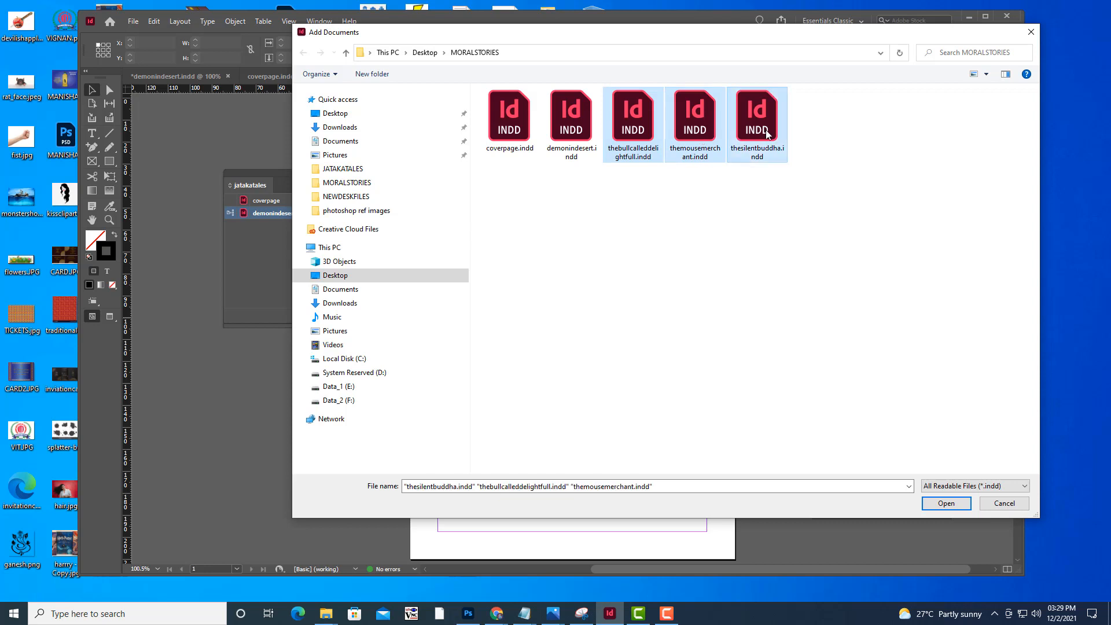
left_click(805, 218)
left_click(763, 142)
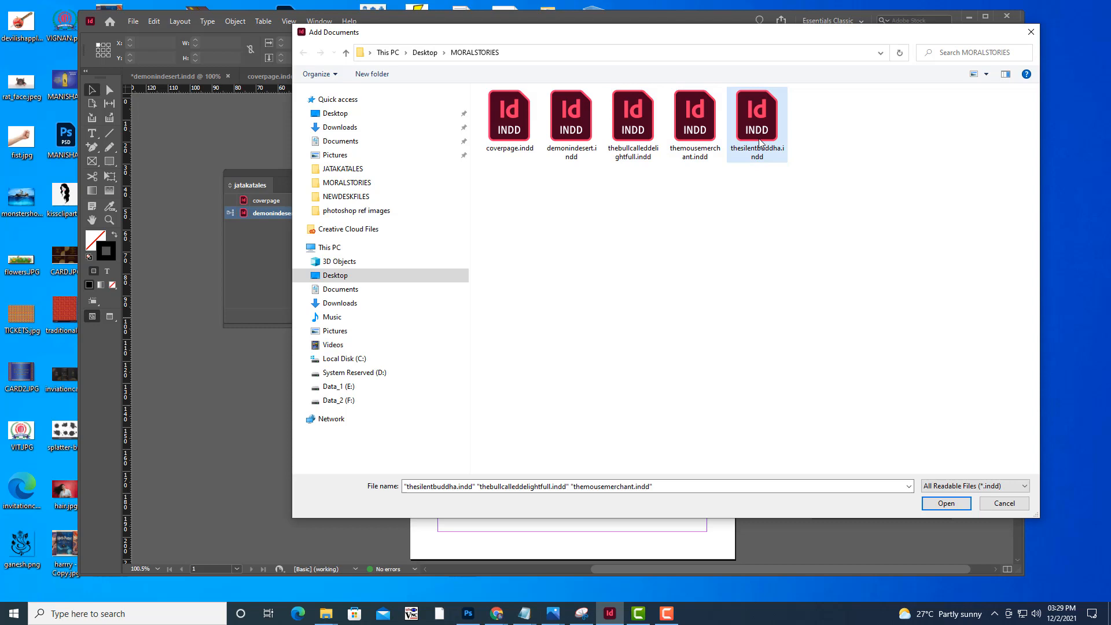
left_click(700, 124, "ctrl")
left_click(633, 122, "ctrl")
left_click(945, 504)
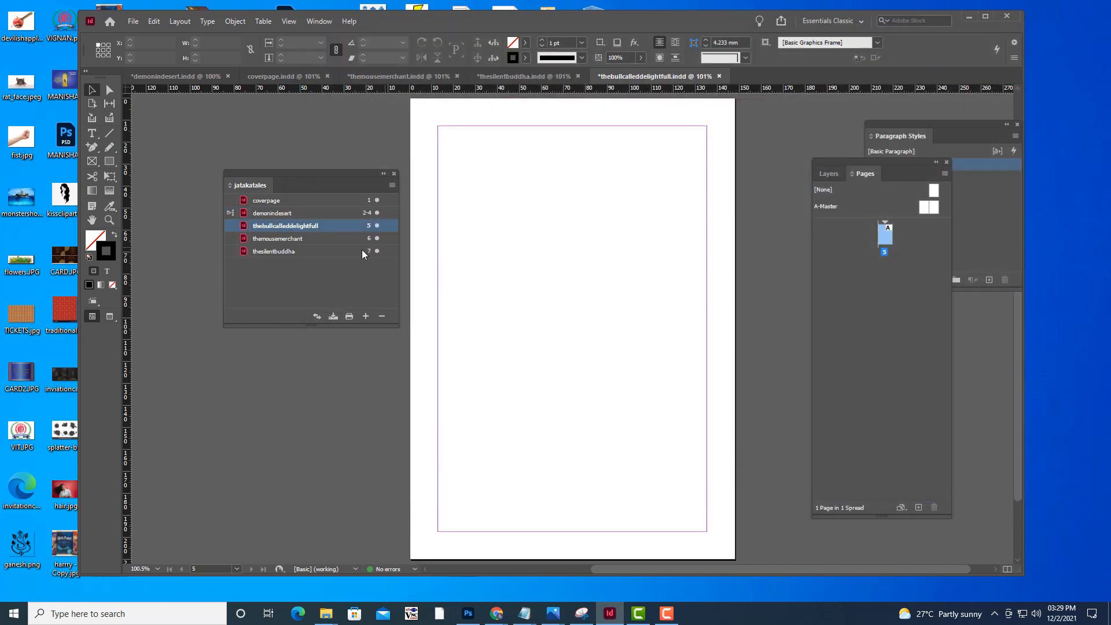
Reorder the book's documents after demonindesert as themousemerchant, thesilentbuddha and thebullcalleddelightfull
left_click_drag(278, 171, 284, 170)
left_click(332, 238)
left_click_drag(322, 239, 318, 219)
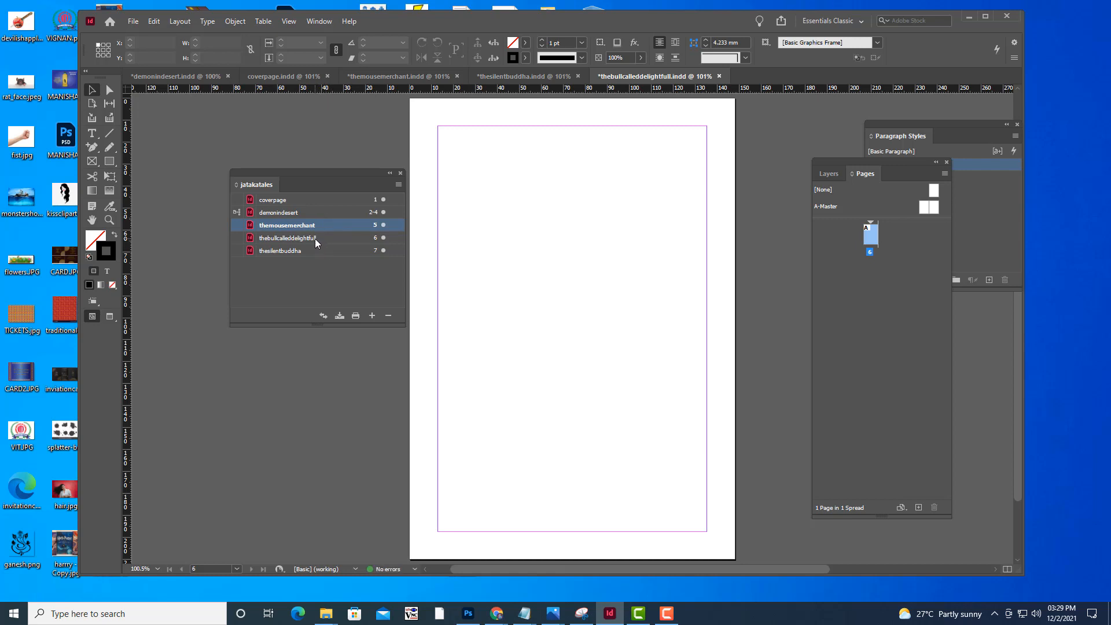
left_click(314, 239)
left_click_drag(313, 242, 308, 255)
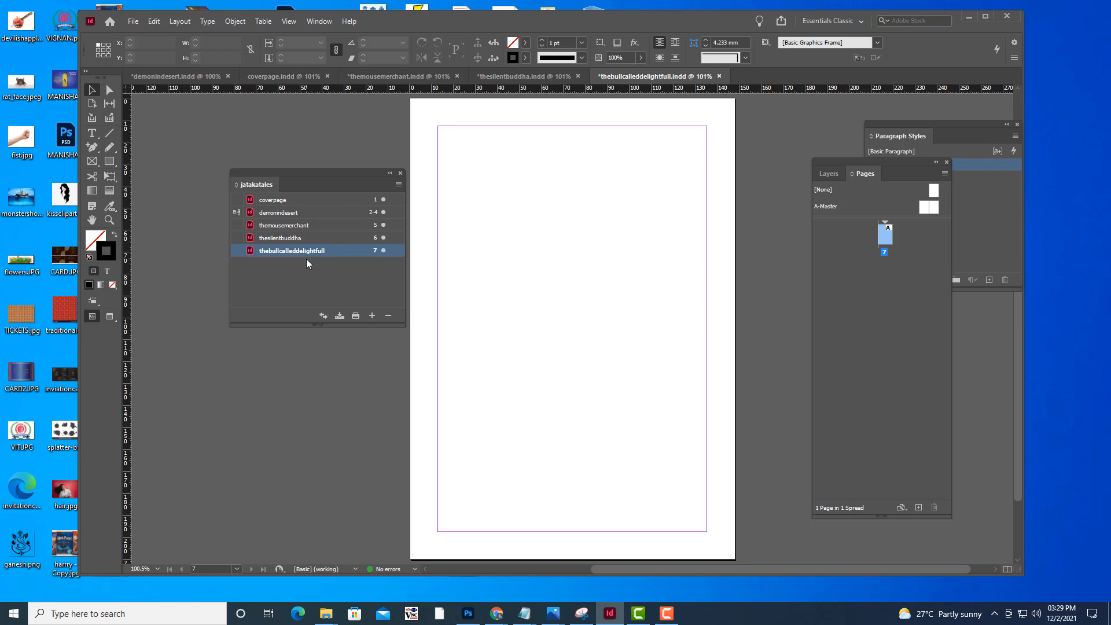
Select all documents in the jatakatales book, from coverpage to thebullcalleddelightfull, and open the book's Synchronize Options
left_click(286, 215)
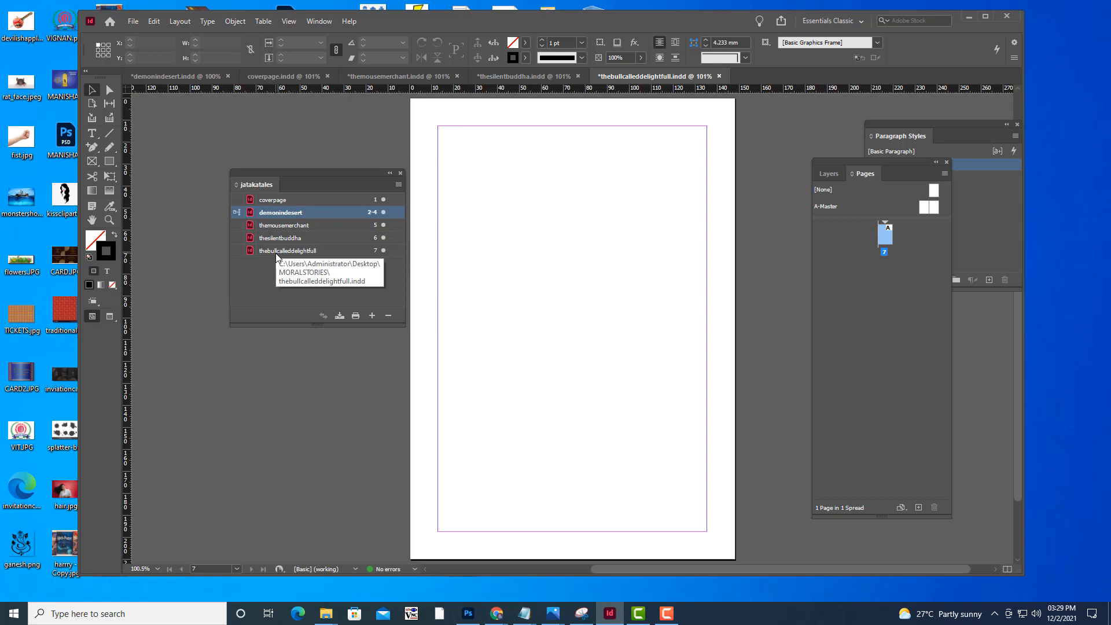
left_click(301, 200)
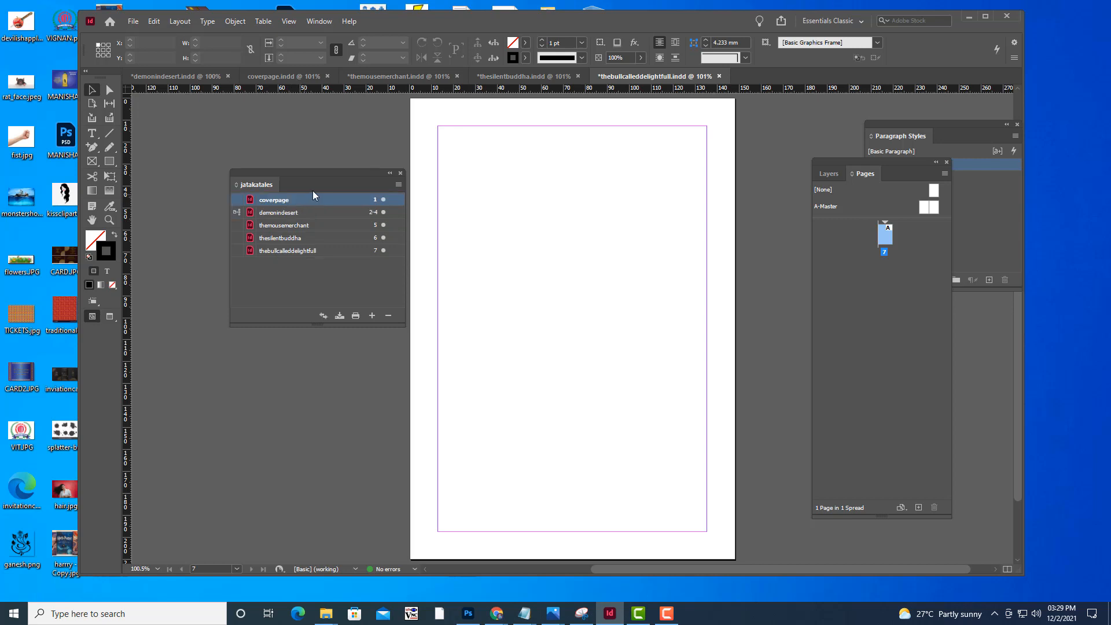
left_click(331, 250, "shift")
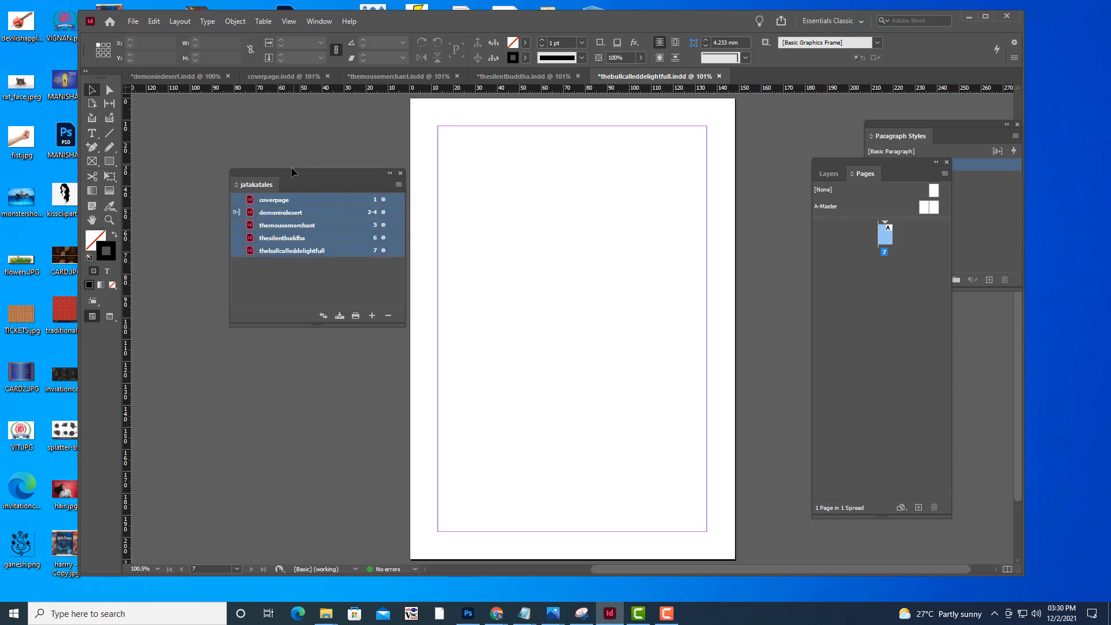
left_click_drag(330, 173, 351, 181)
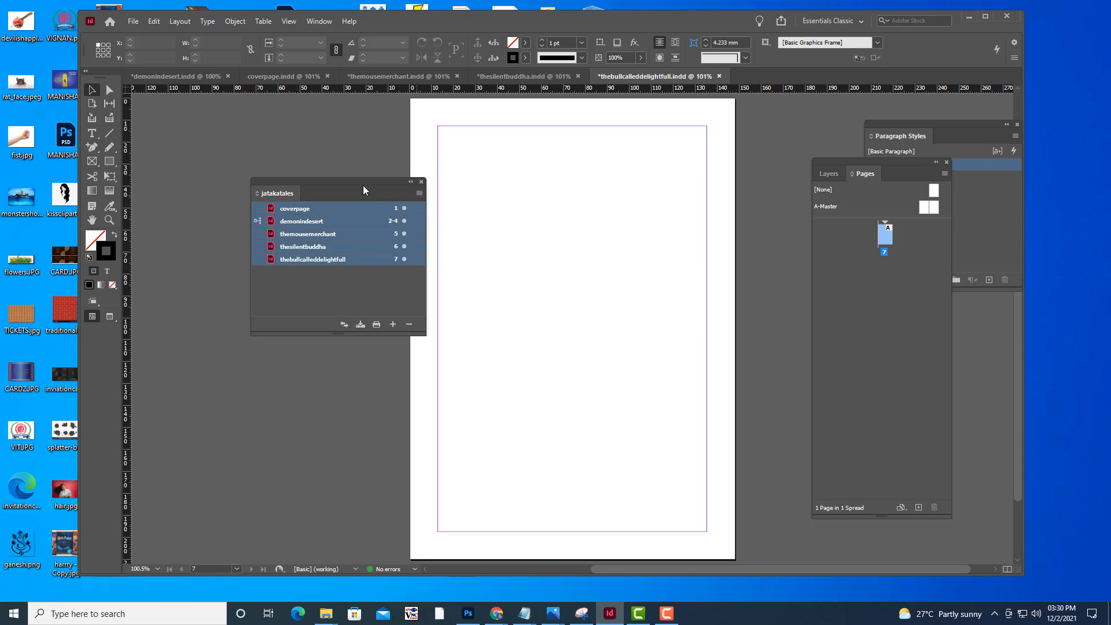
left_click_drag(363, 185, 318, 182)
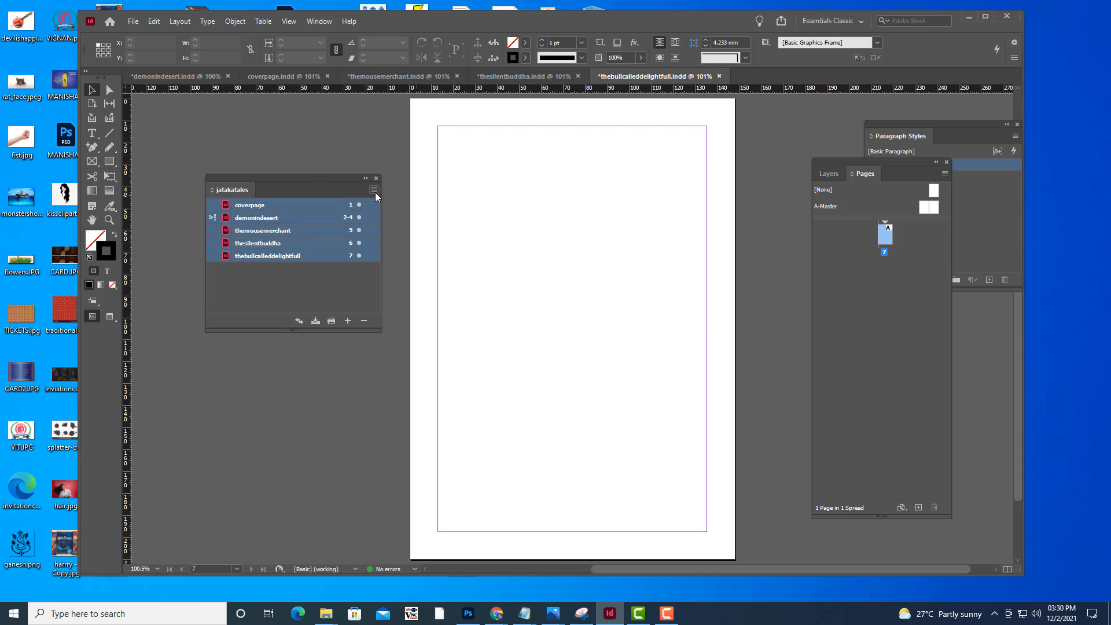
left_click(375, 190)
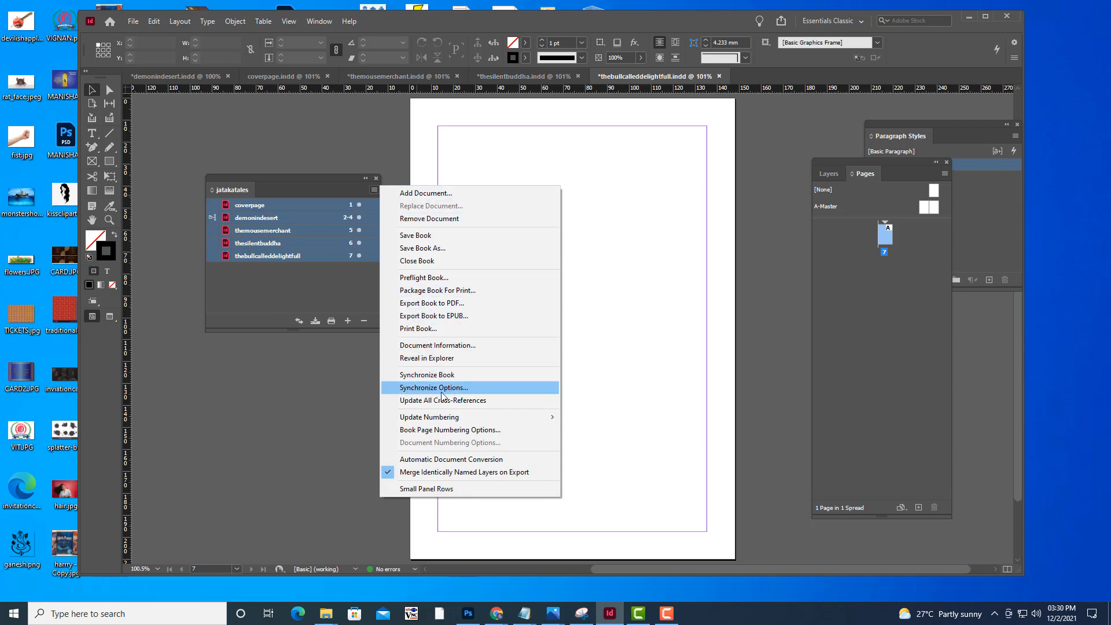
left_click(471, 388)
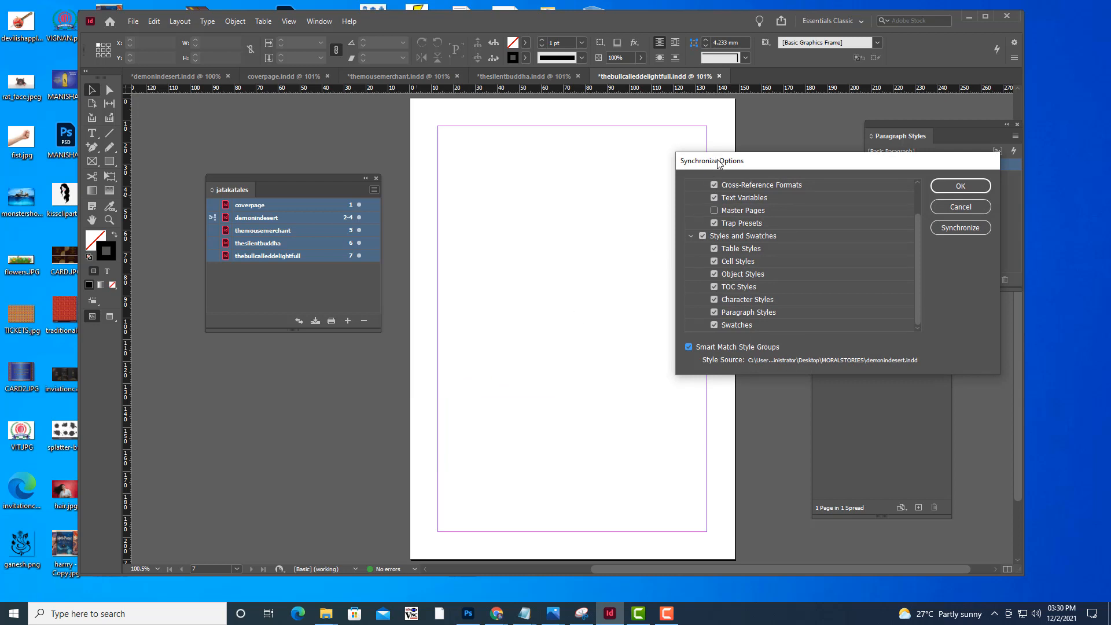
Include Master Pages in the synchronization and synchronize the selected documents with demonindesert as the style source
left_click_drag(717, 163, 349, 144)
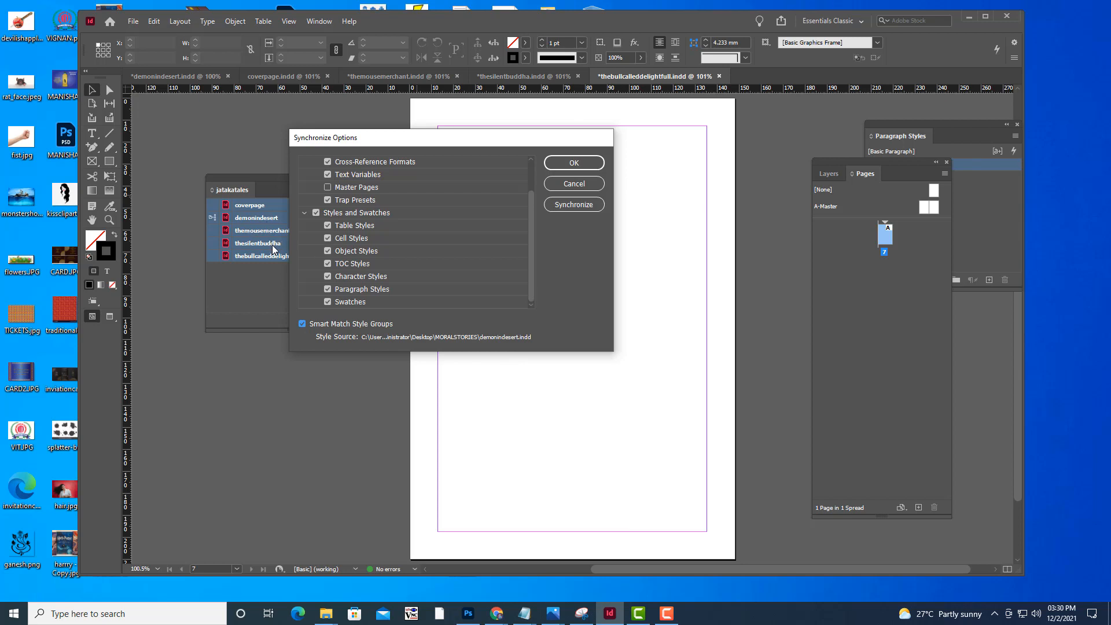
left_click_drag(385, 145, 436, 169)
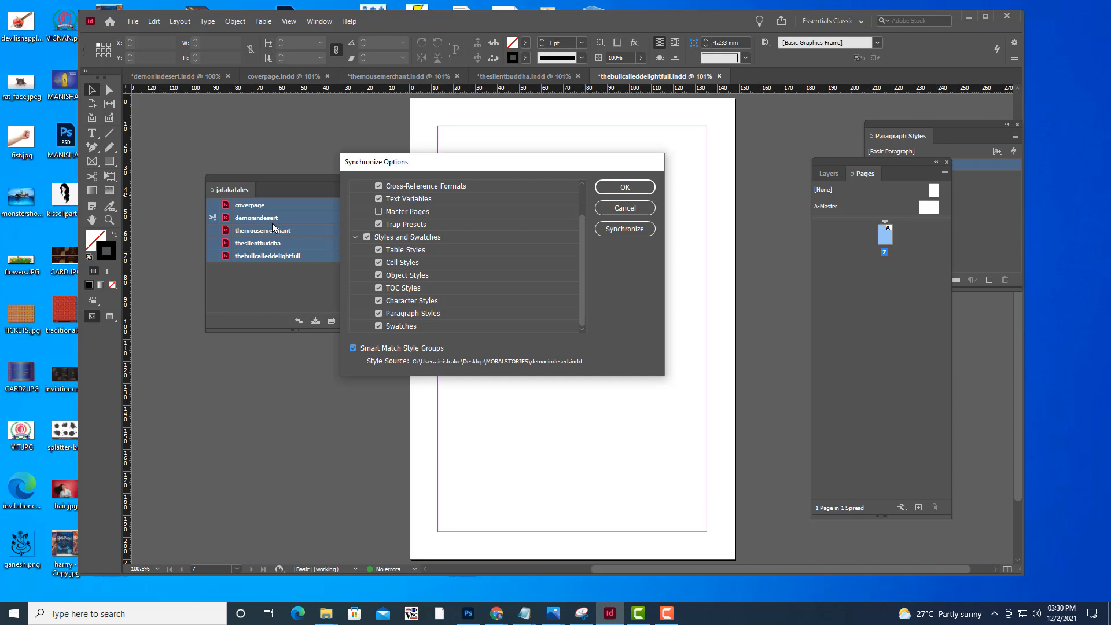
left_click_drag(452, 161, 471, 154)
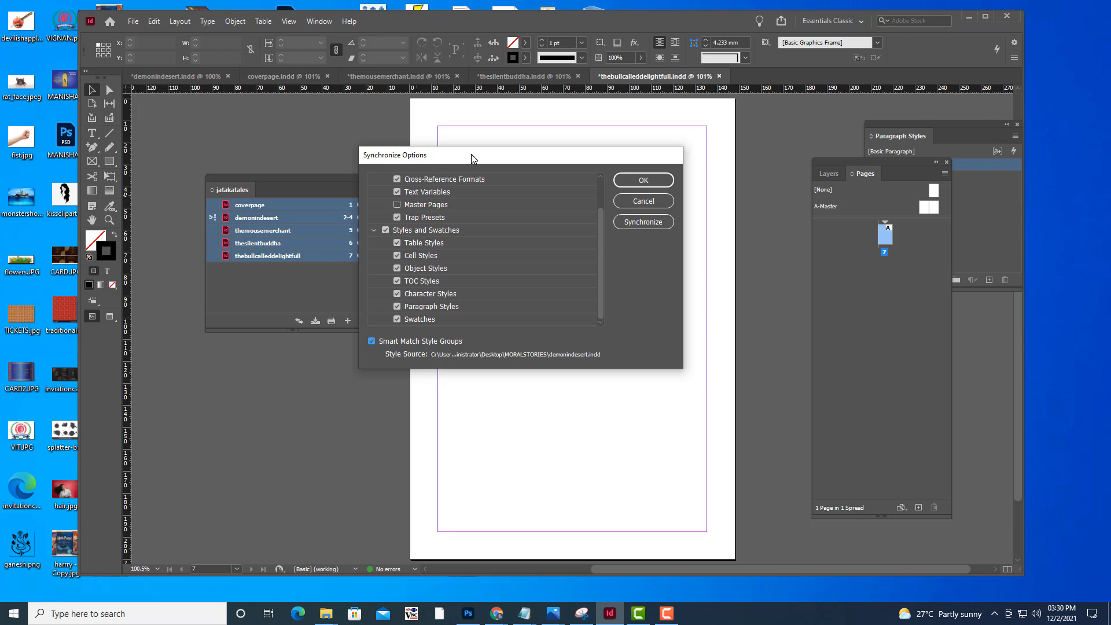
left_click_drag(471, 154, 470, 129)
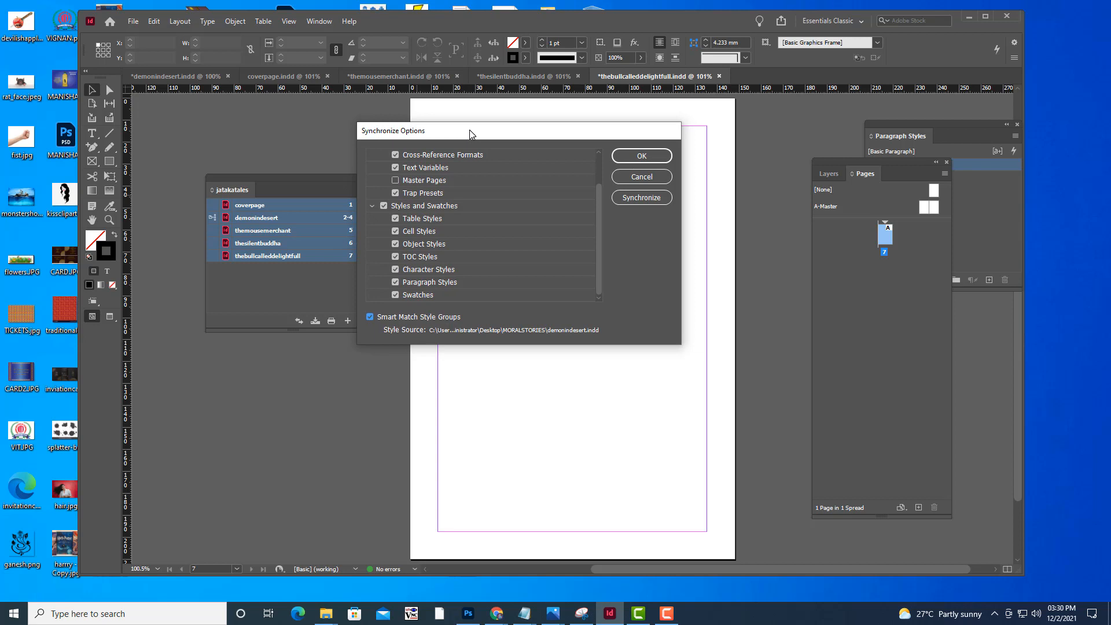
left_click_drag(470, 130, 448, 154)
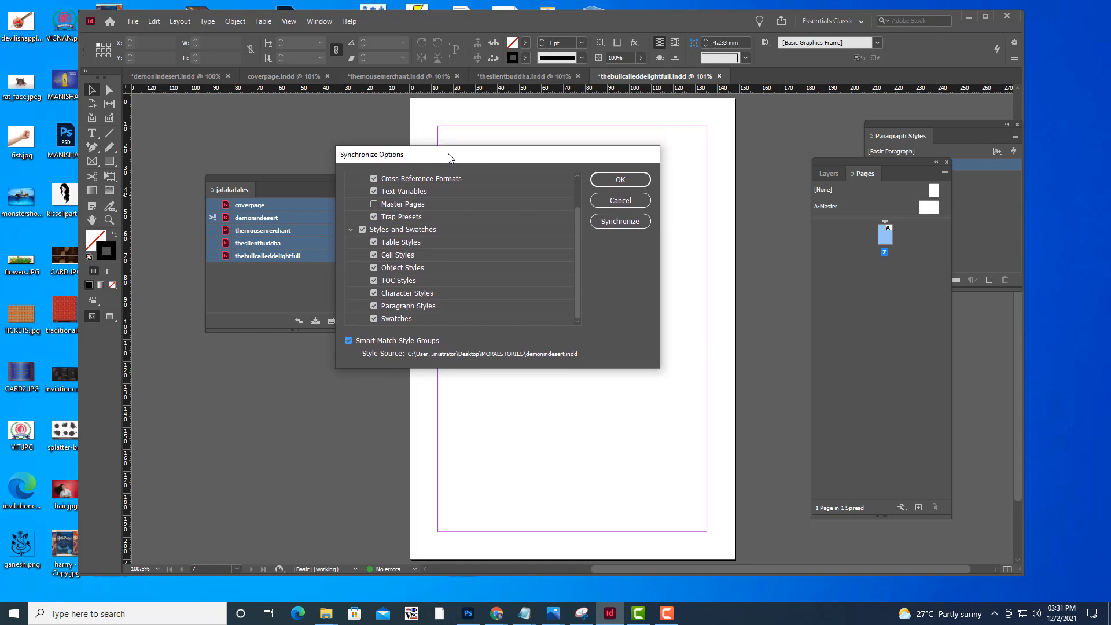
left_click(373, 204)
left_click_drag(430, 157, 455, 157)
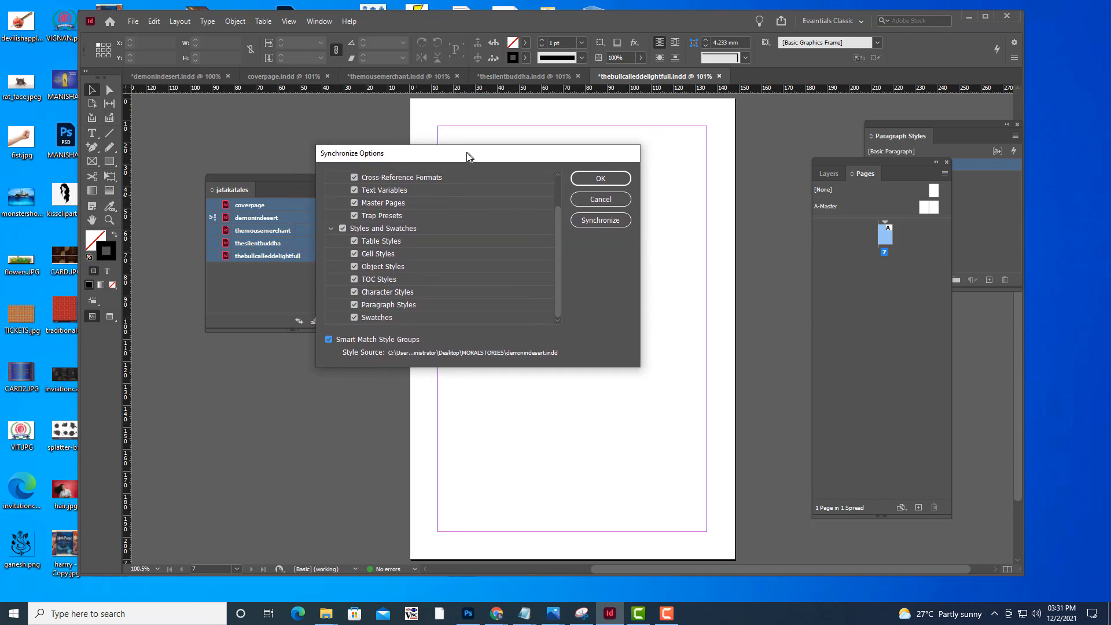
left_click(588, 222)
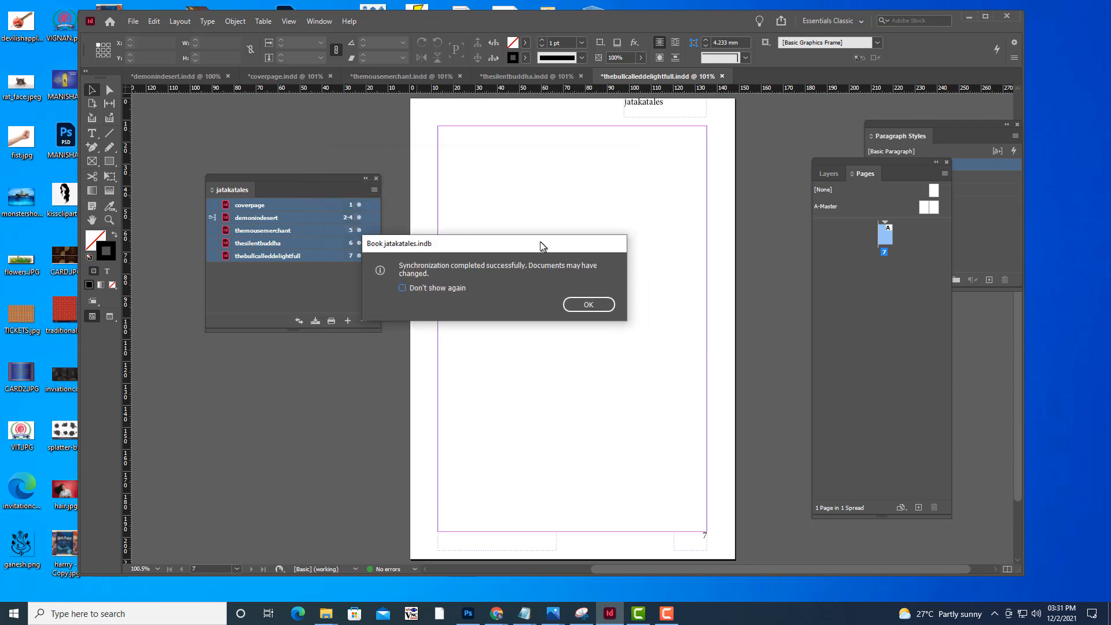
left_click(582, 305)
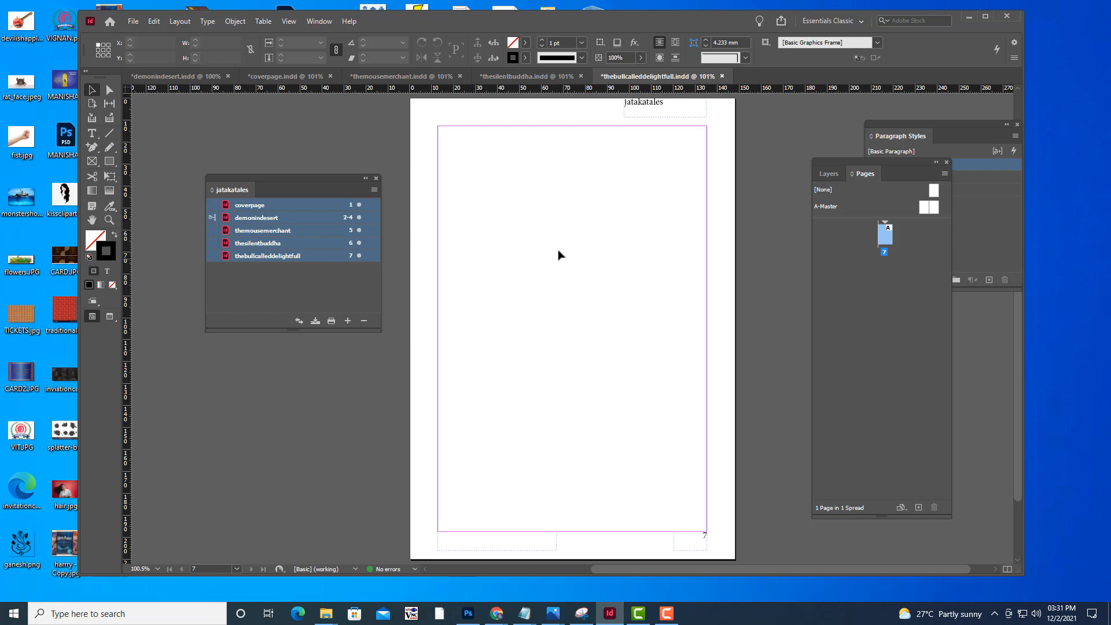
Check the page header, page number and paragraph styles in the thesilentbuddha and themousemerchant documents
left_click(508, 79)
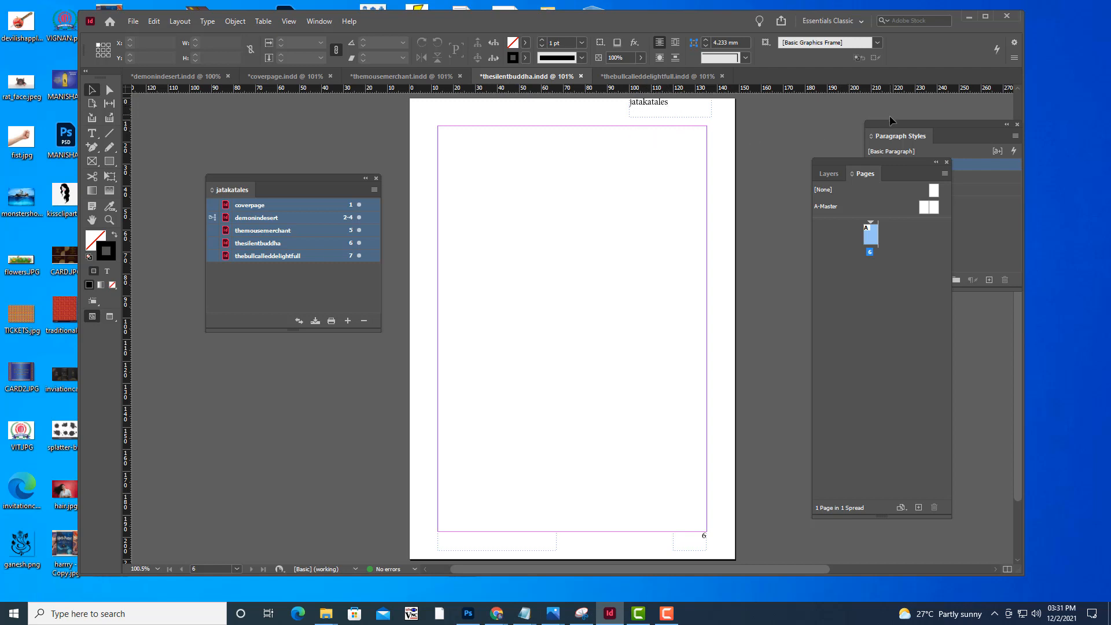
left_click_drag(887, 123, 824, 139)
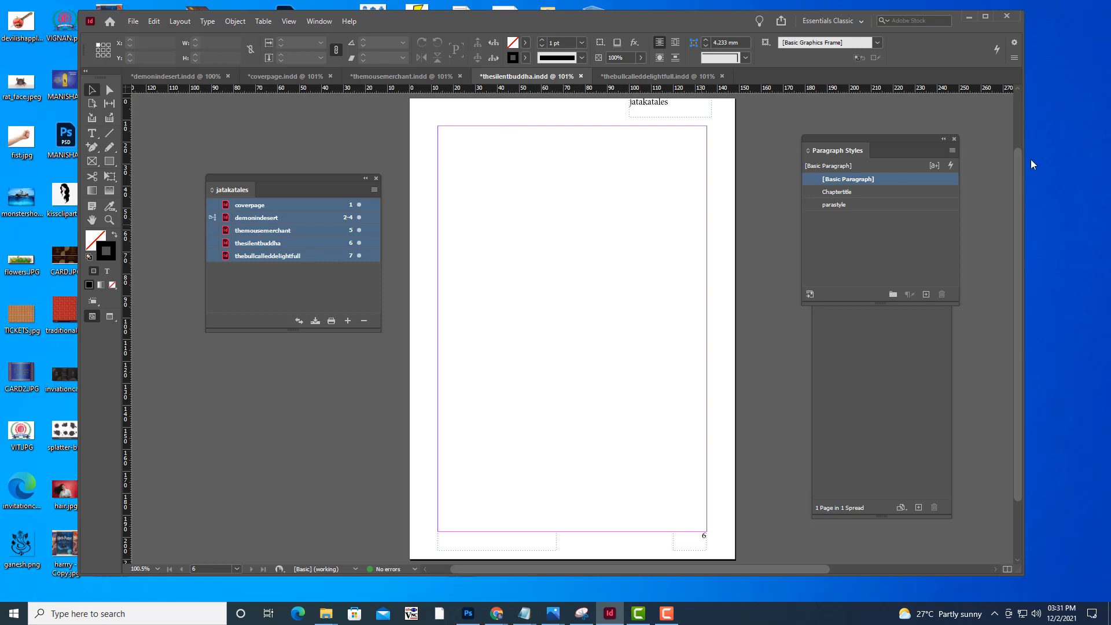
left_click_drag(859, 135, 802, 135)
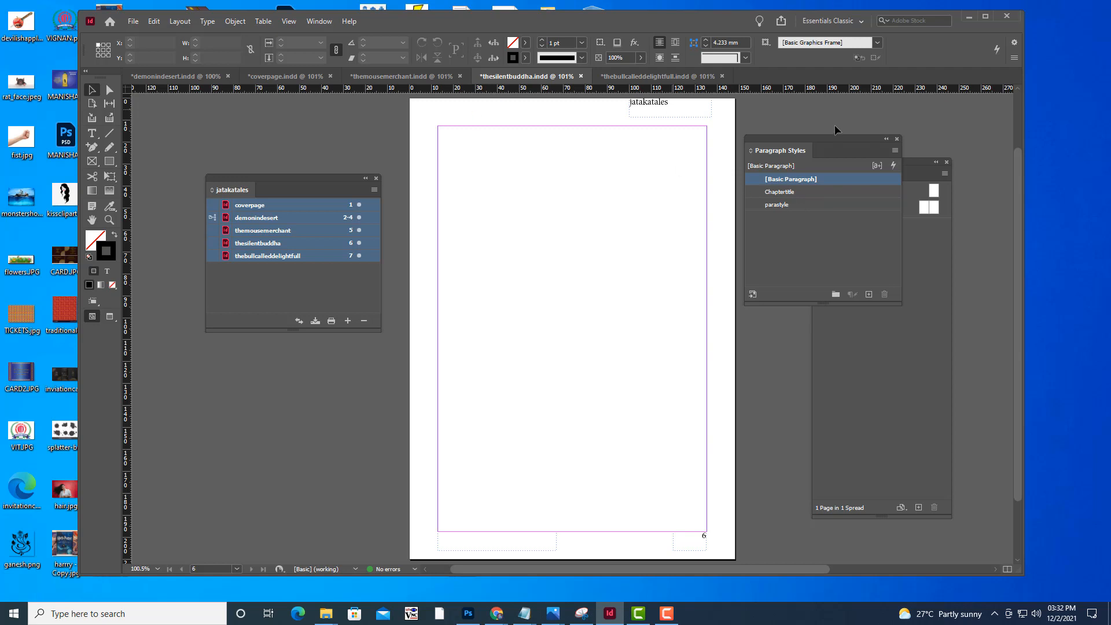
left_click_drag(797, 140, 819, 140)
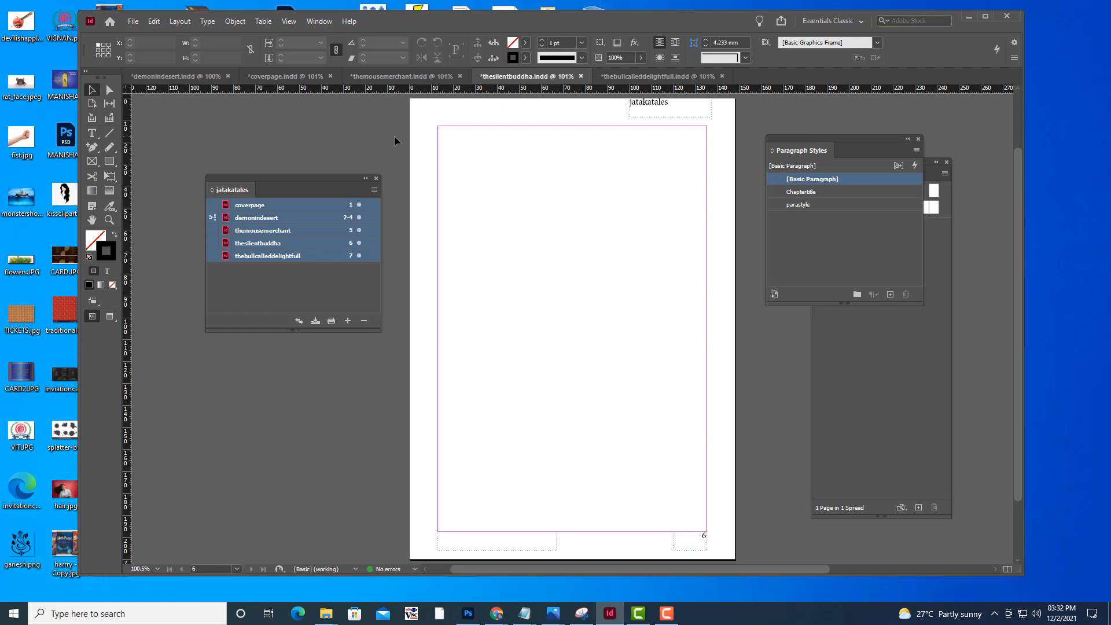
left_click(390, 78)
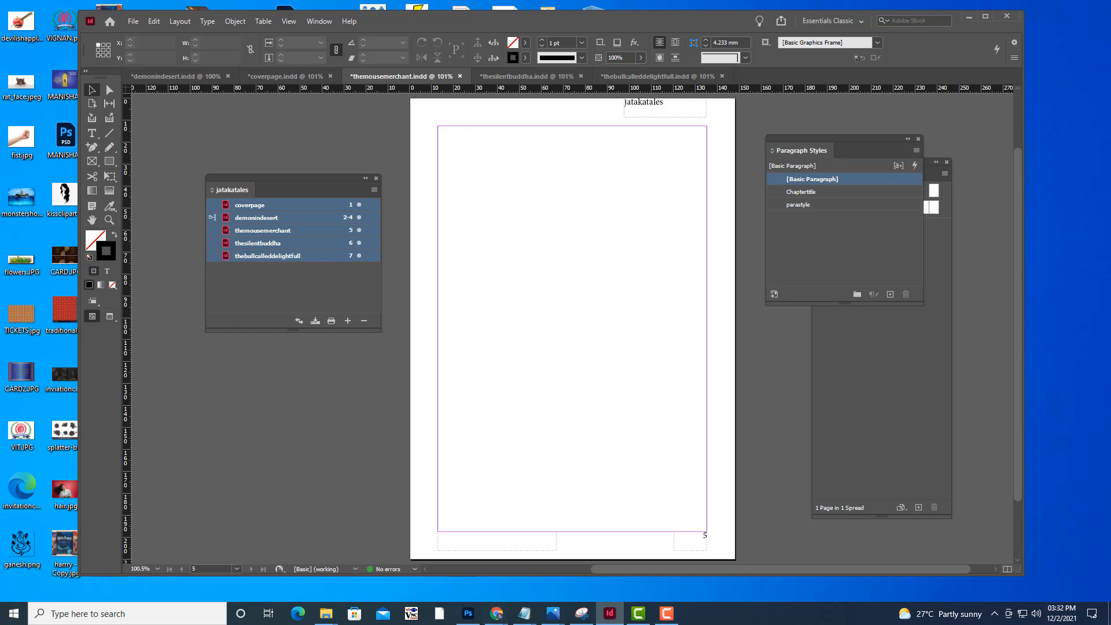
left_click_drag(815, 140, 843, 137)
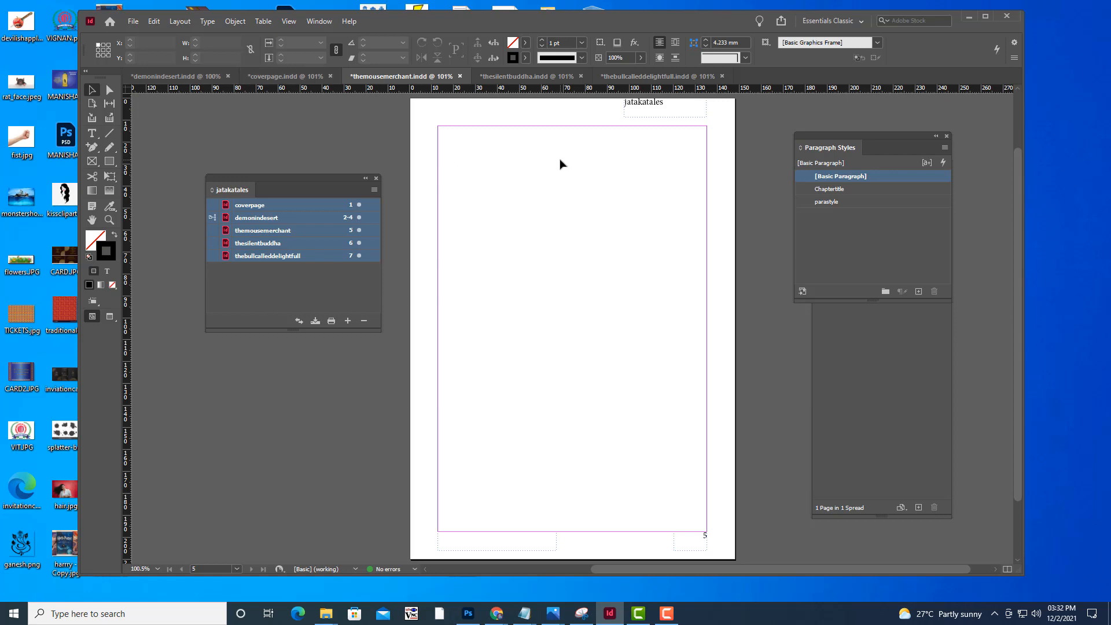
left_click(132, 21)
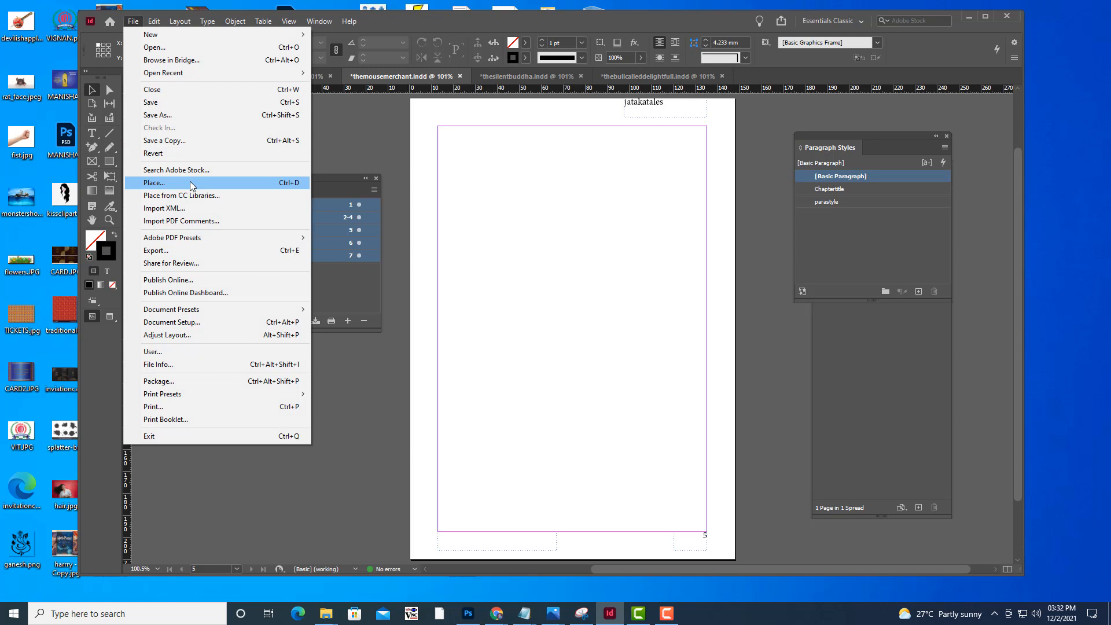
left_click(483, 118)
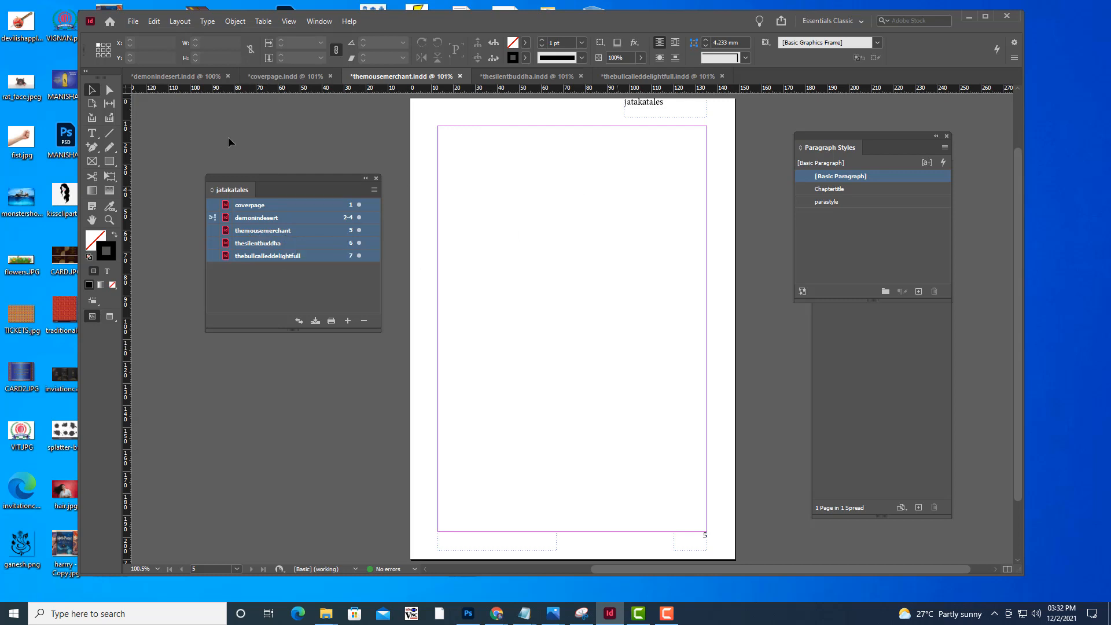
left_click(132, 22)
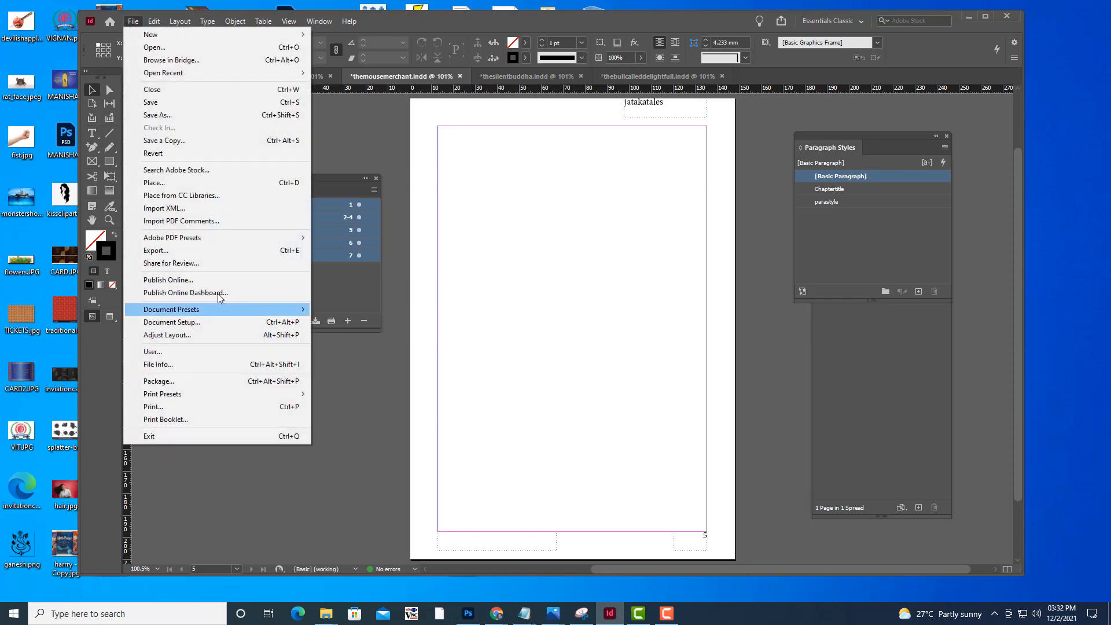
left_click(168, 184)
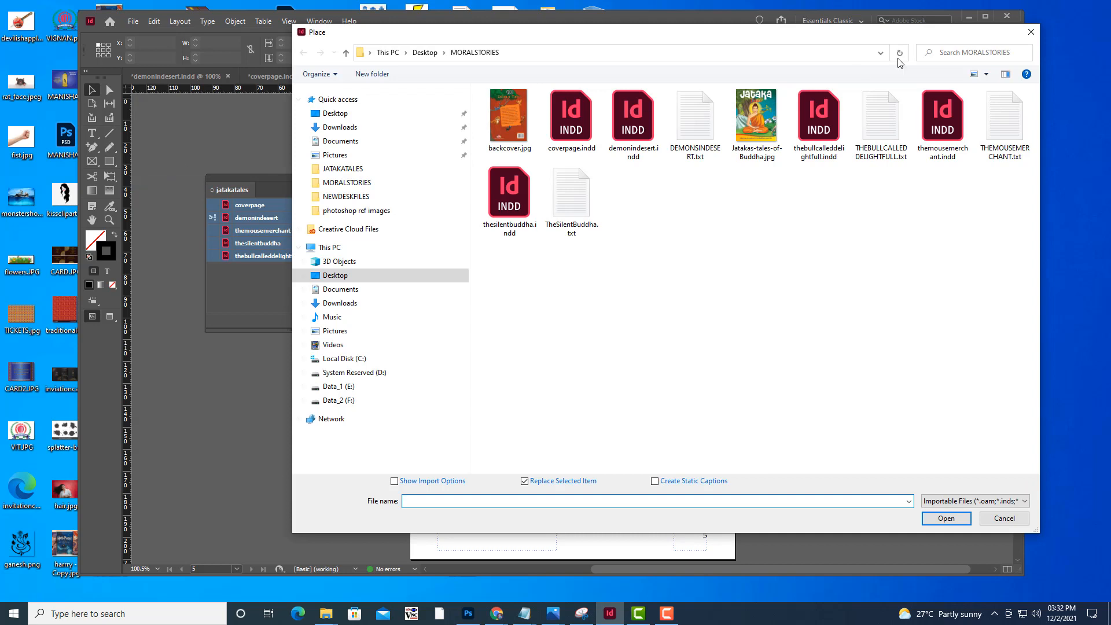
left_click_drag(790, 38, 706, 42)
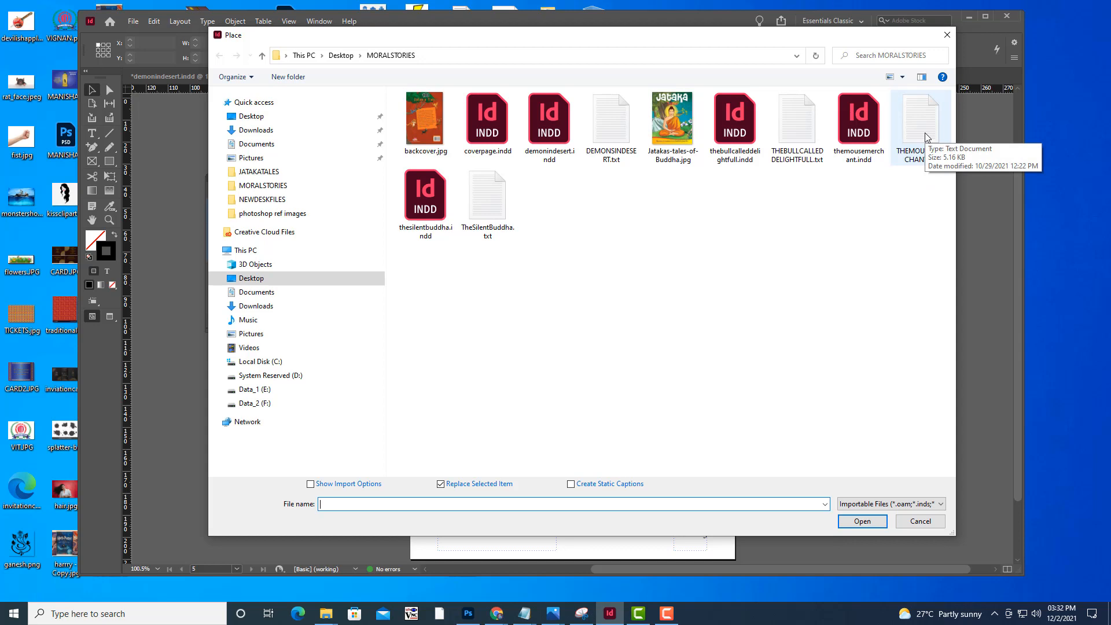
left_click(926, 524)
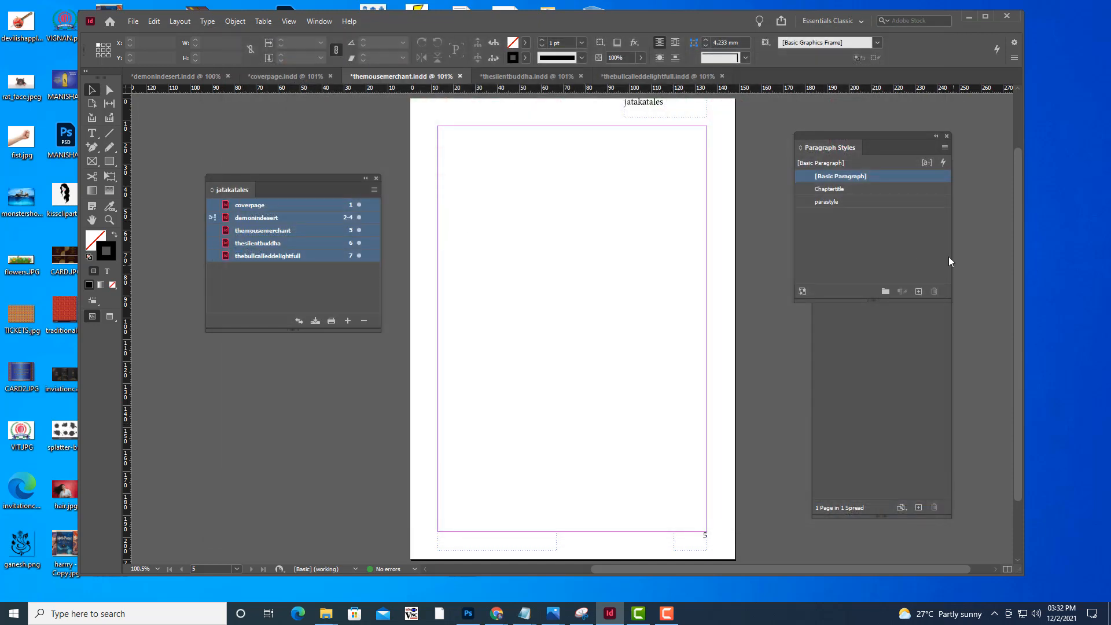
Add a text frame about 72 by 12 mm at the top of page 5 reading "The Mouse Merchant" in the Chaptertitle style
left_click(895, 189)
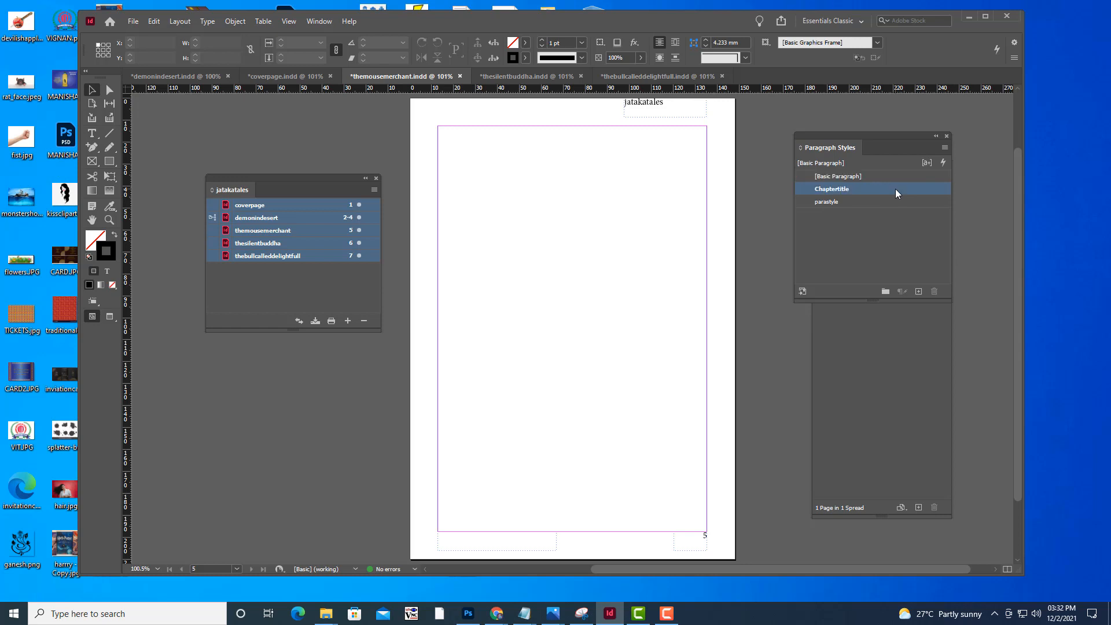
left_click(92, 134)
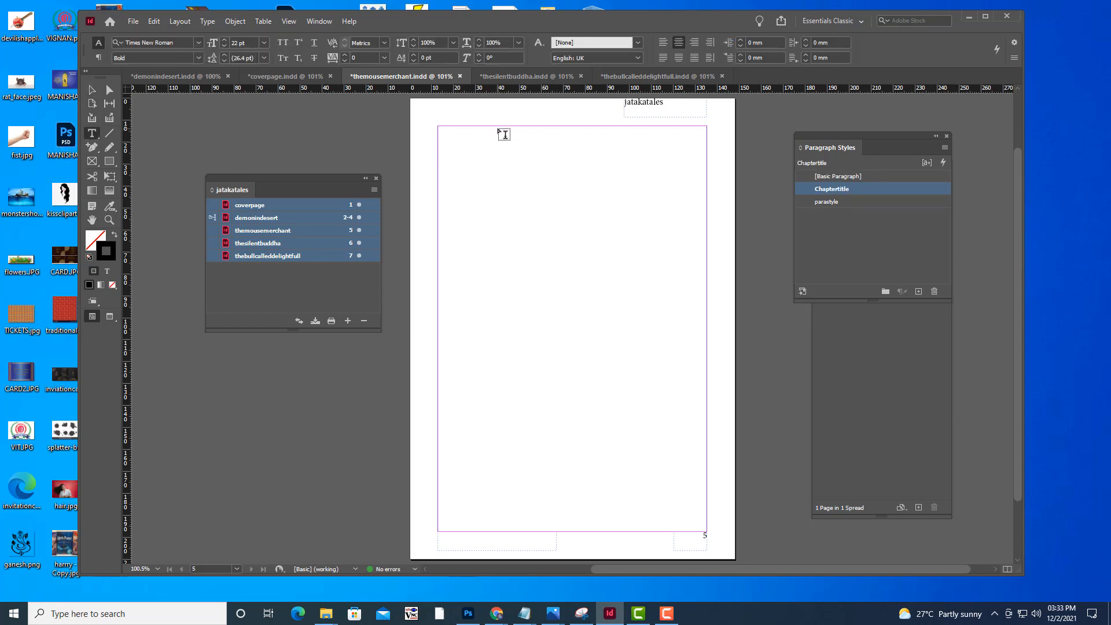
left_click_drag(497, 128, 656, 155)
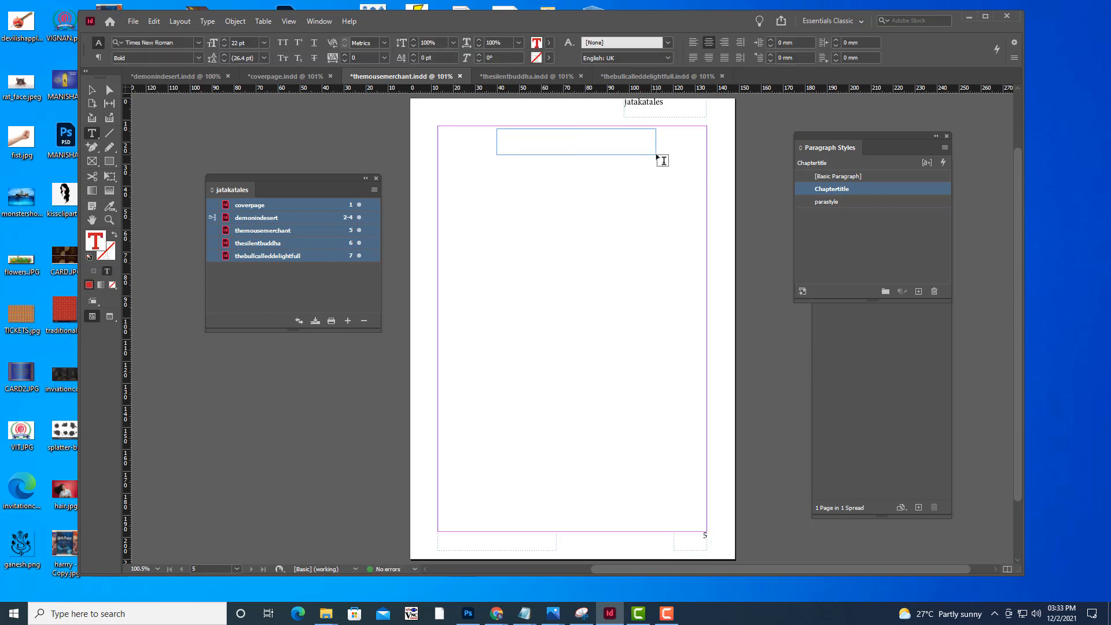
type("The Mouse M")
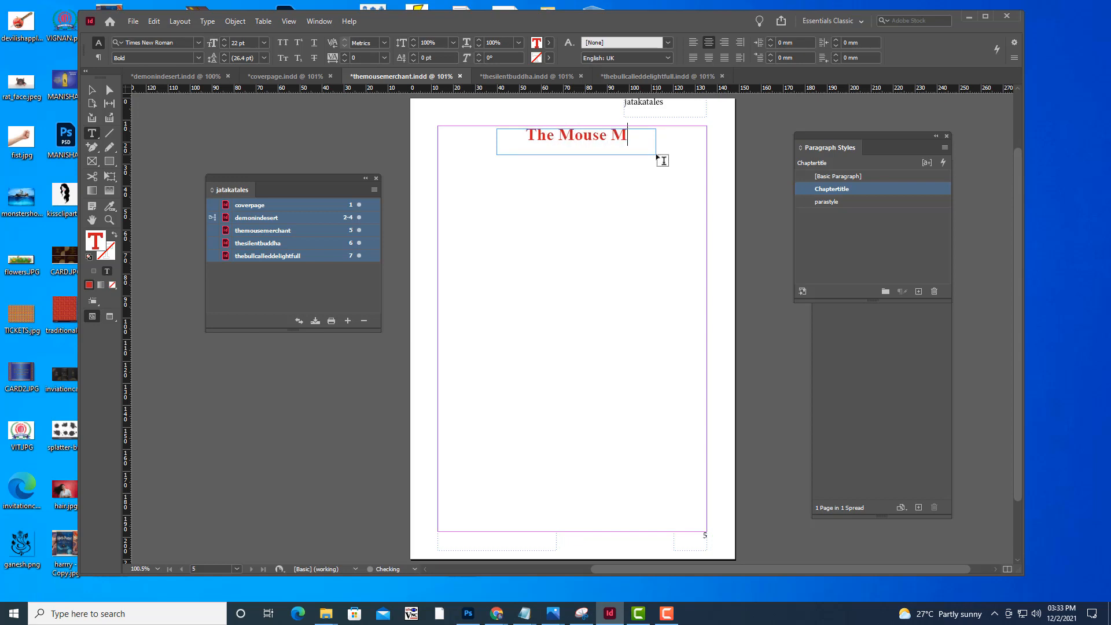
type("erchant")
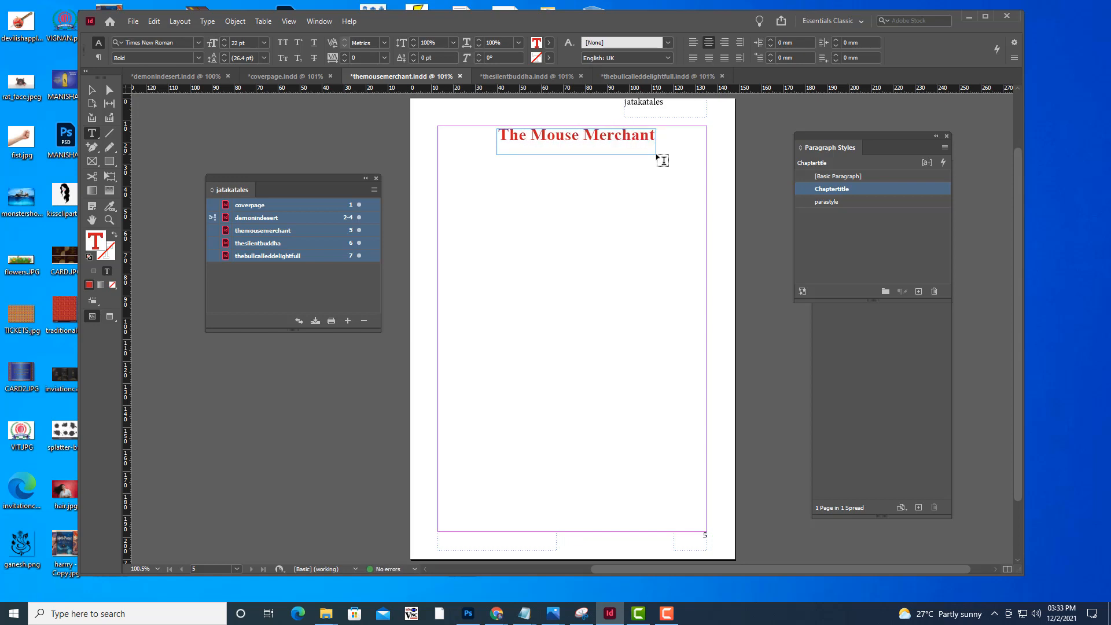
Resize the chapter title frame to about 78 by 11 mm, centre it between the margins by eye, and check the page in preview
left_click(92, 89)
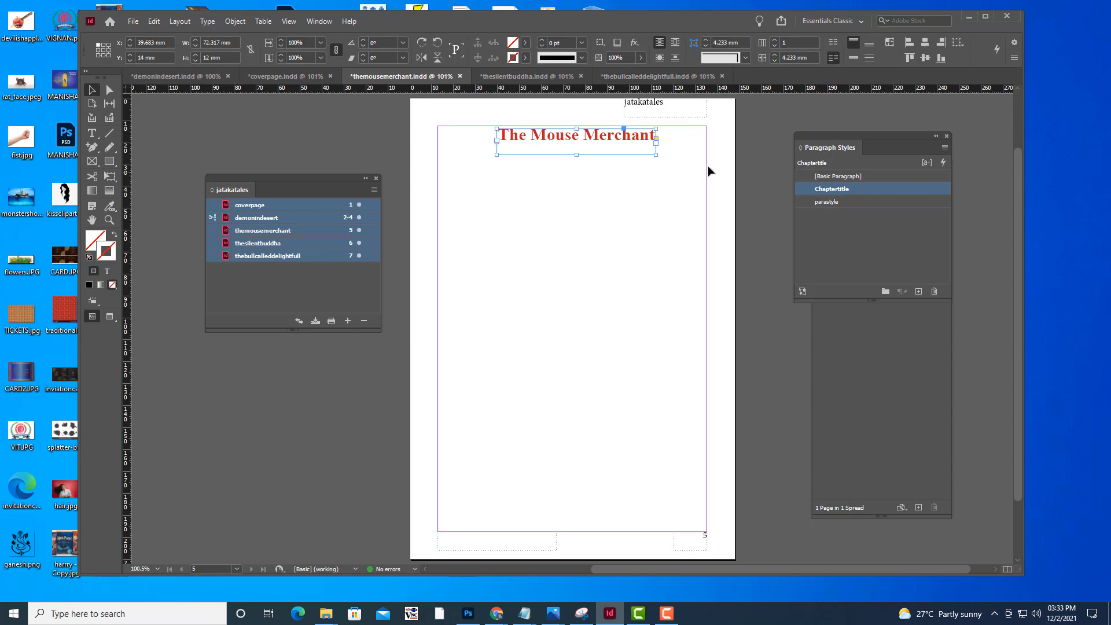
left_click_drag(655, 155, 669, 153)
left_click_drag(601, 140, 592, 142)
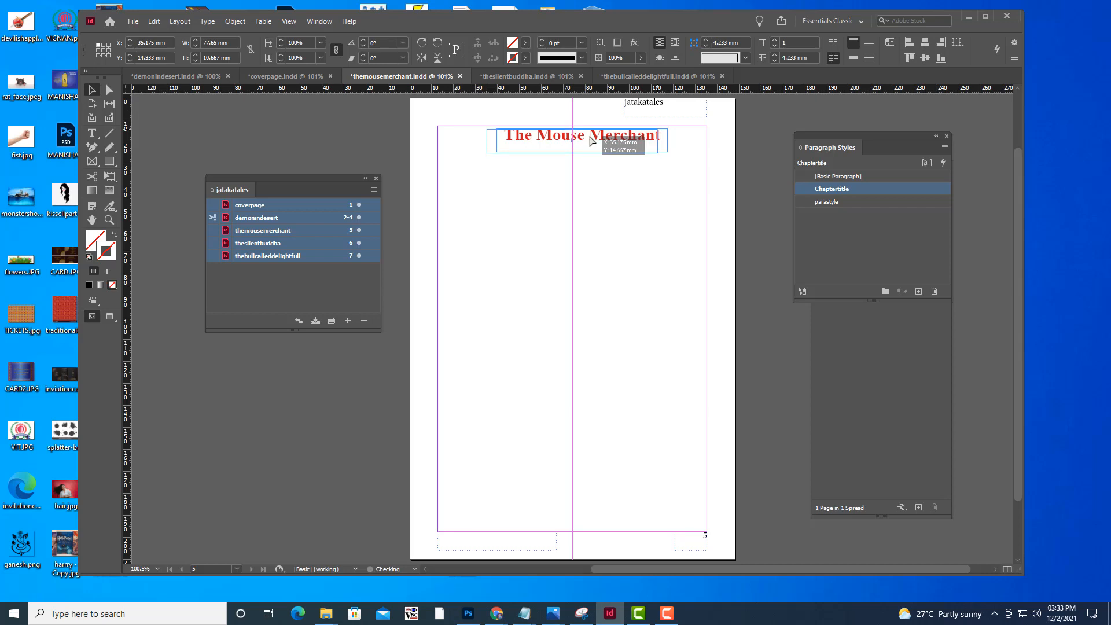
left_click(752, 176)
key("w")
key("w")
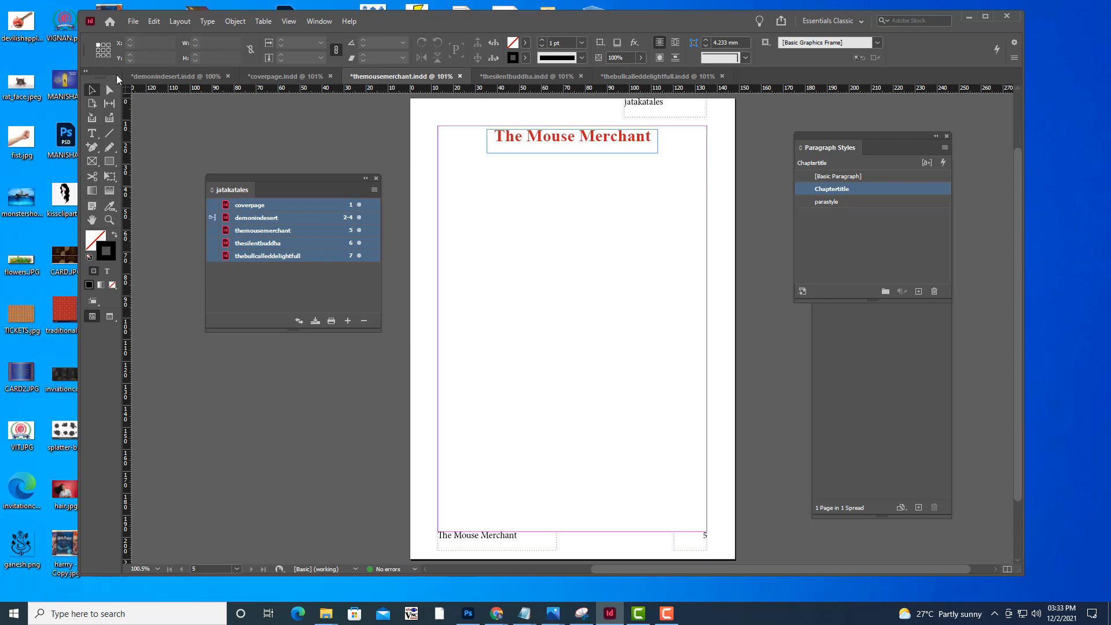
left_click(133, 21)
left_click(191, 182)
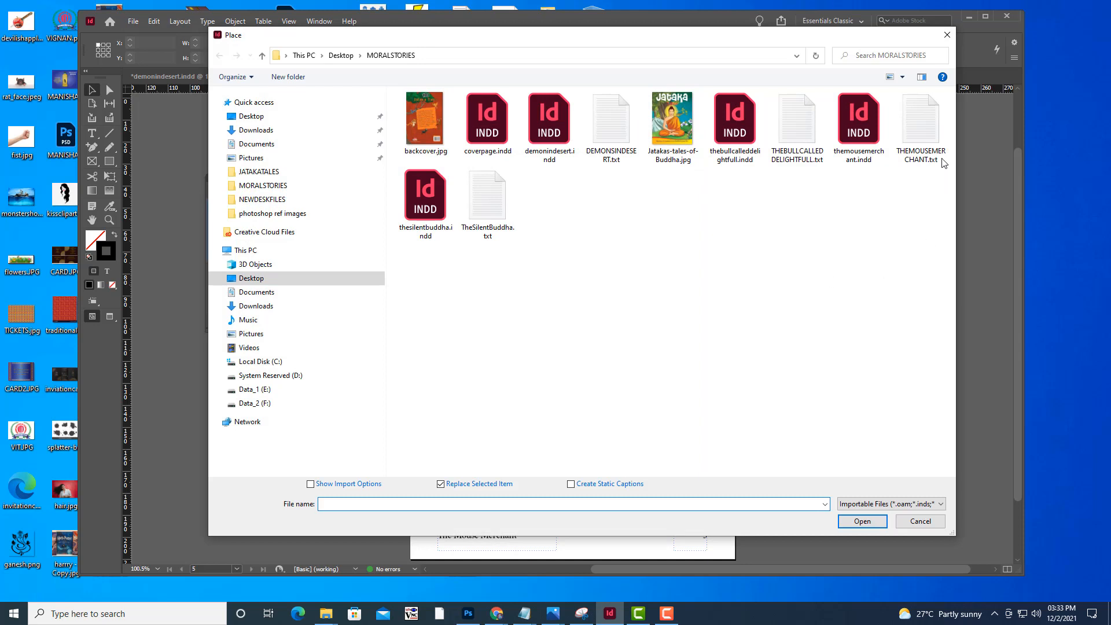
left_click(937, 139)
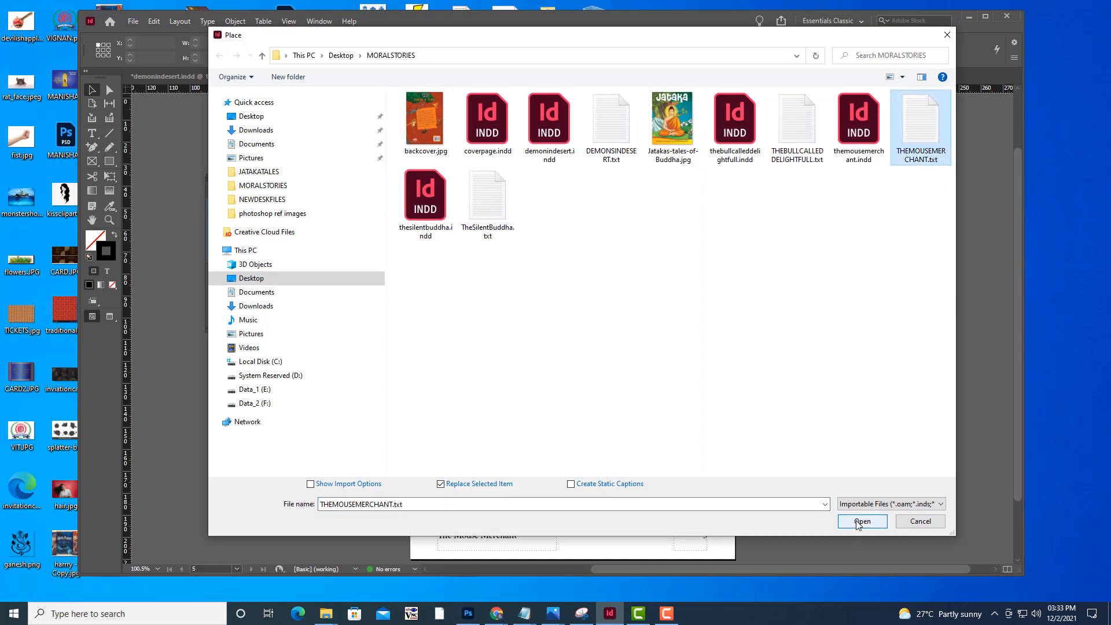
left_click(937, 522)
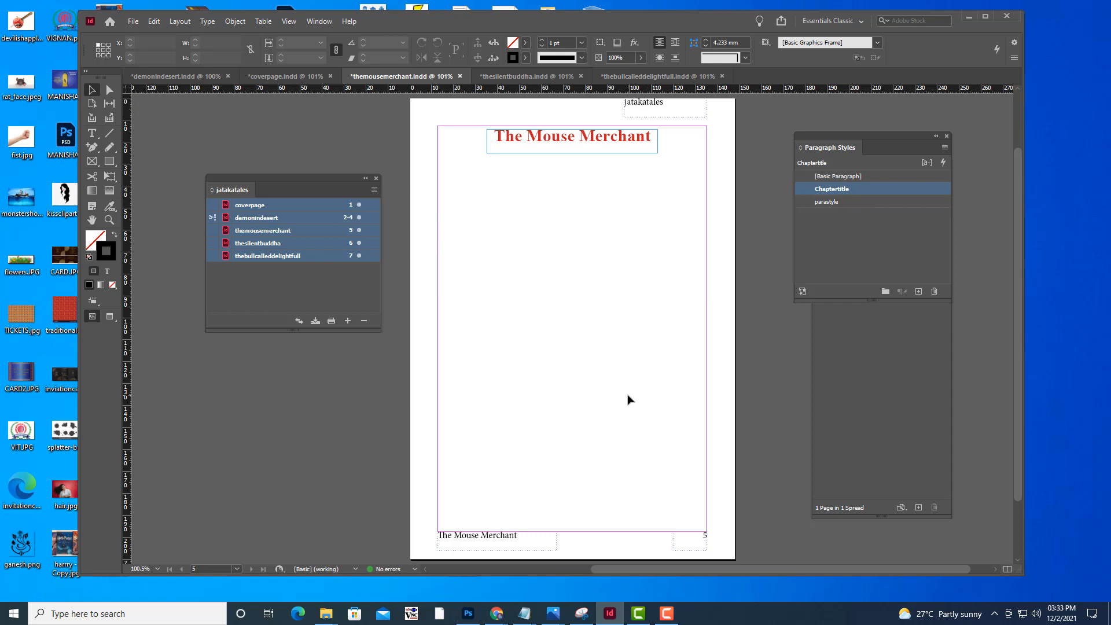
Place THEMOUSEMERCHANT.txt below the chapter title on page 5 in the parastyle paragraph style, flowing the story onto additional pages
left_click(884, 202)
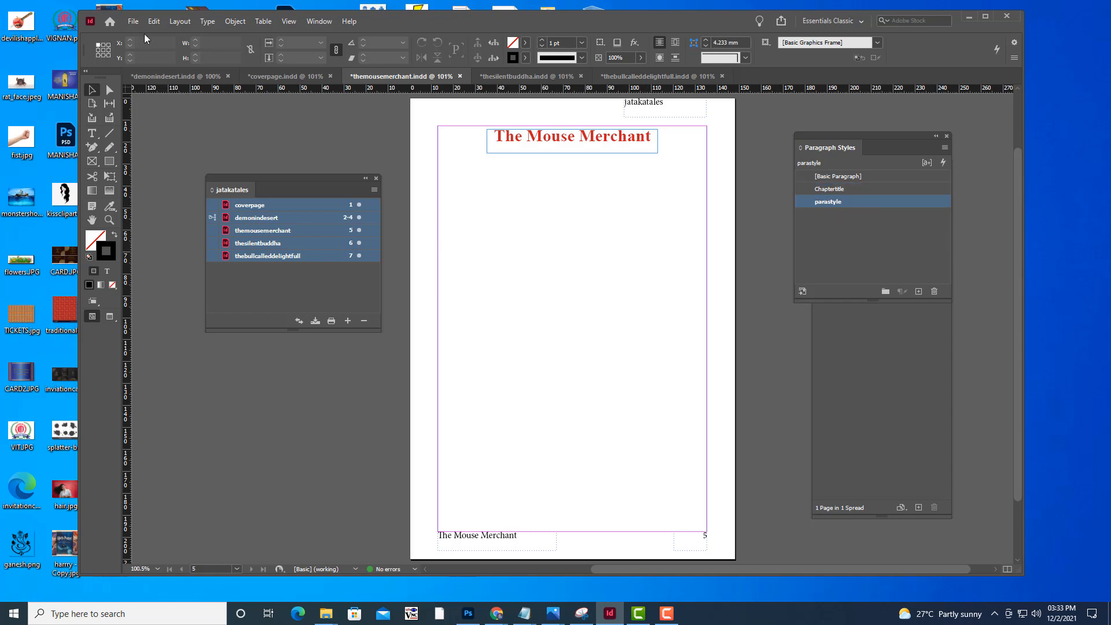
left_click(133, 21)
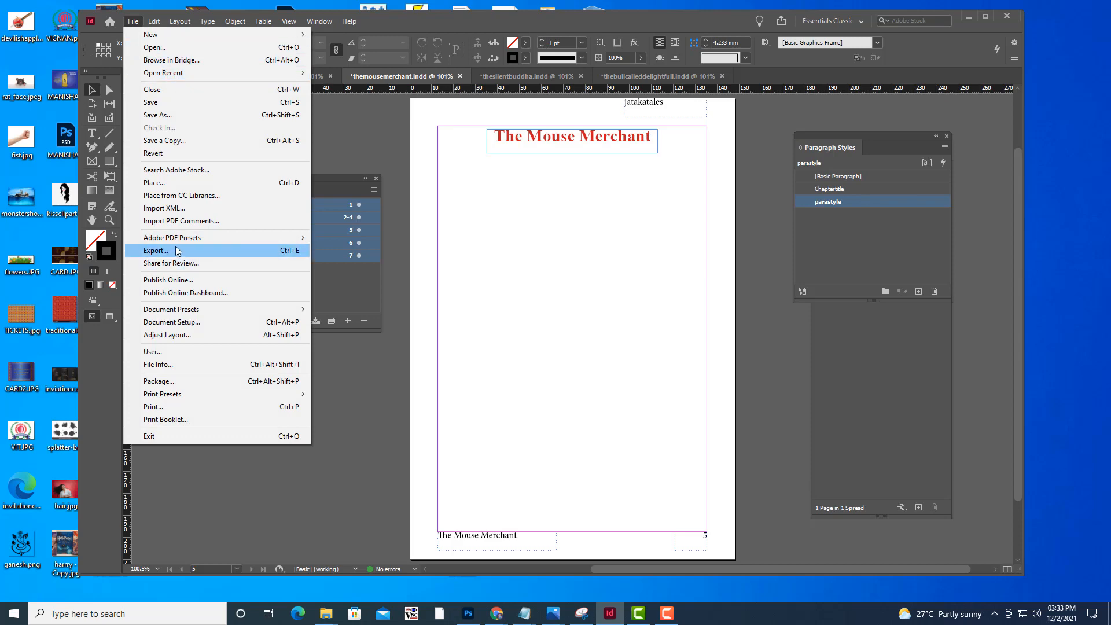
left_click(171, 182)
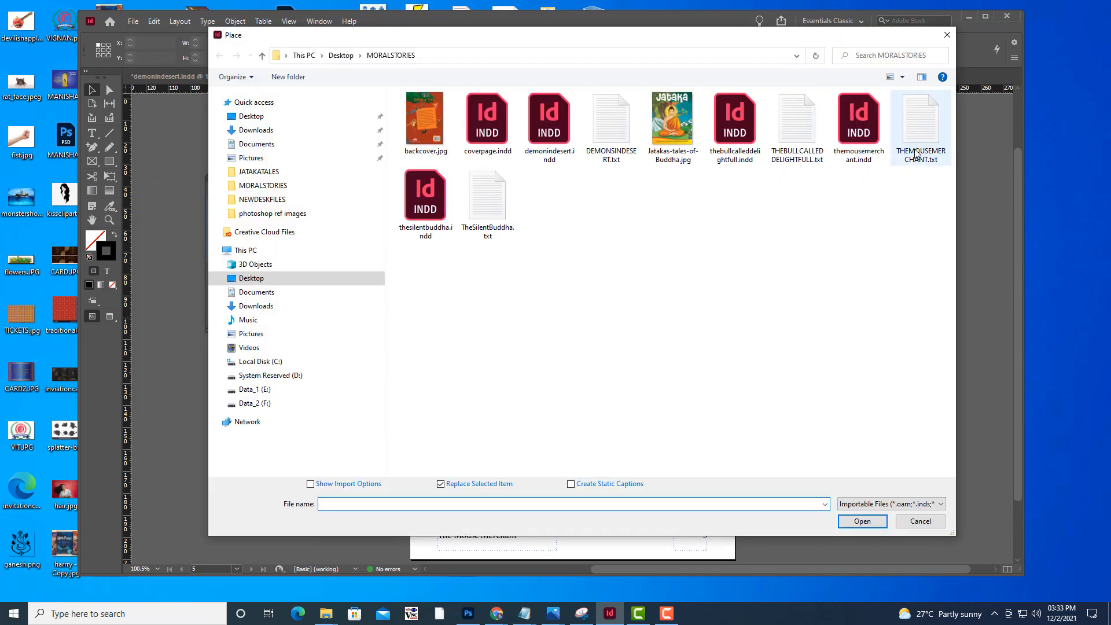
left_click(916, 153)
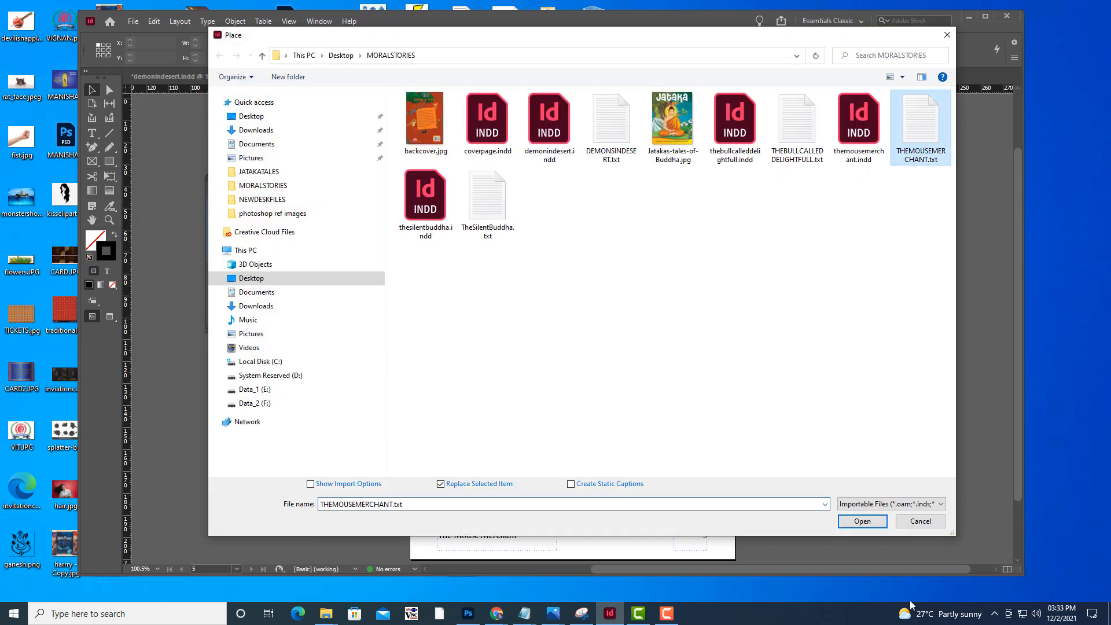
left_click(862, 522)
left_click(456, 206)
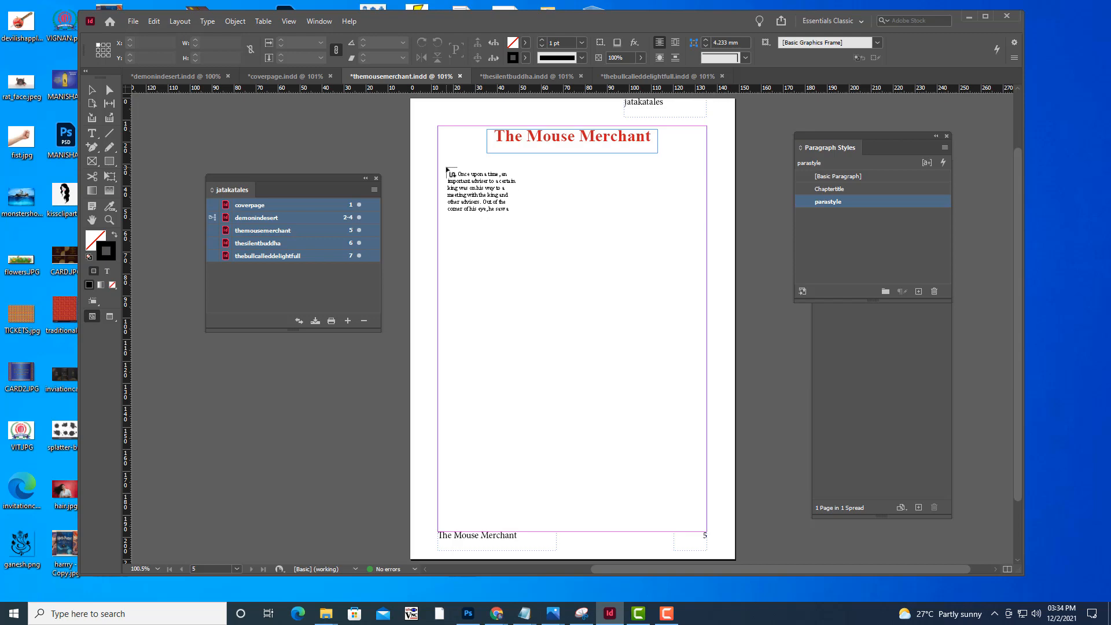
left_click(447, 170, "shift")
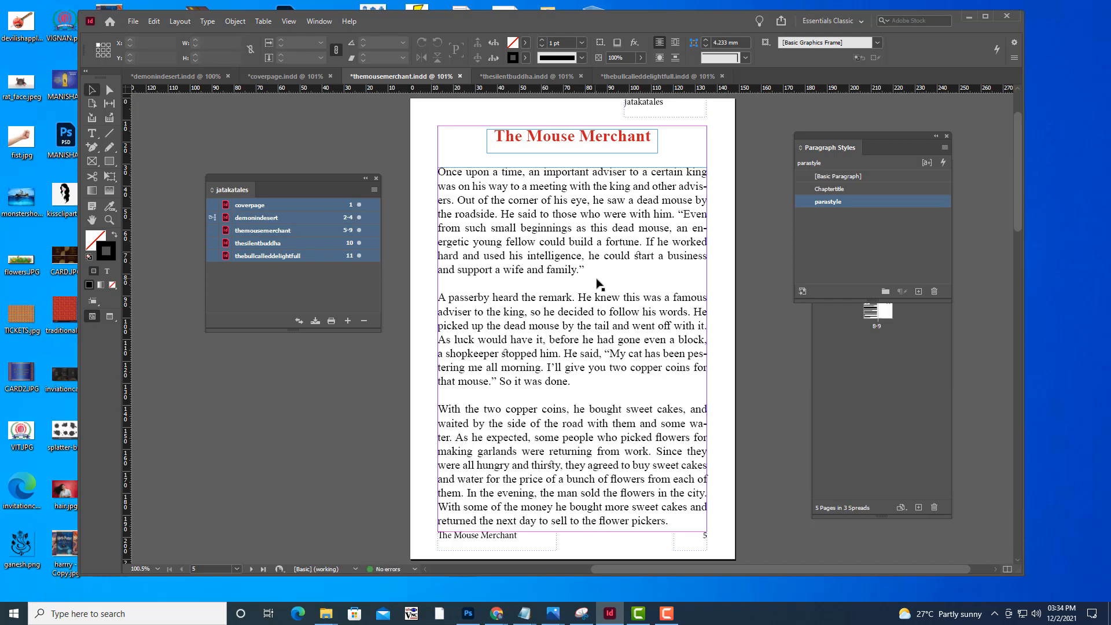
Examine the placed story's text flow, headers, footers and page numbers across pages 5 to 9
scroll(599, 283, "down", 15)
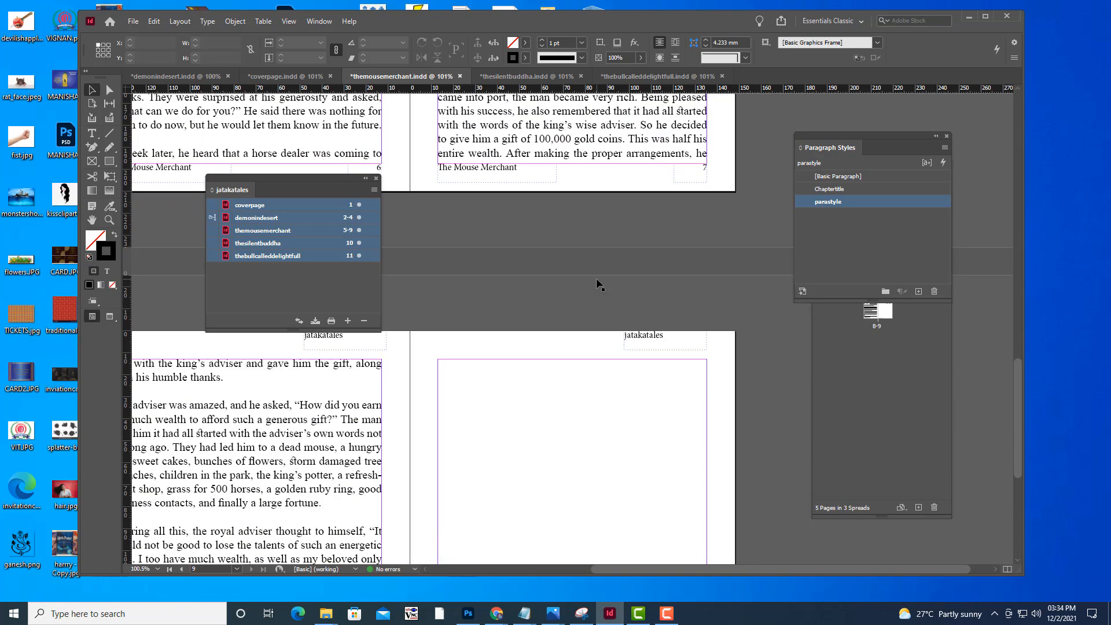
scroll(599, 284, "down", 5)
scroll(599, 284, "up", 5)
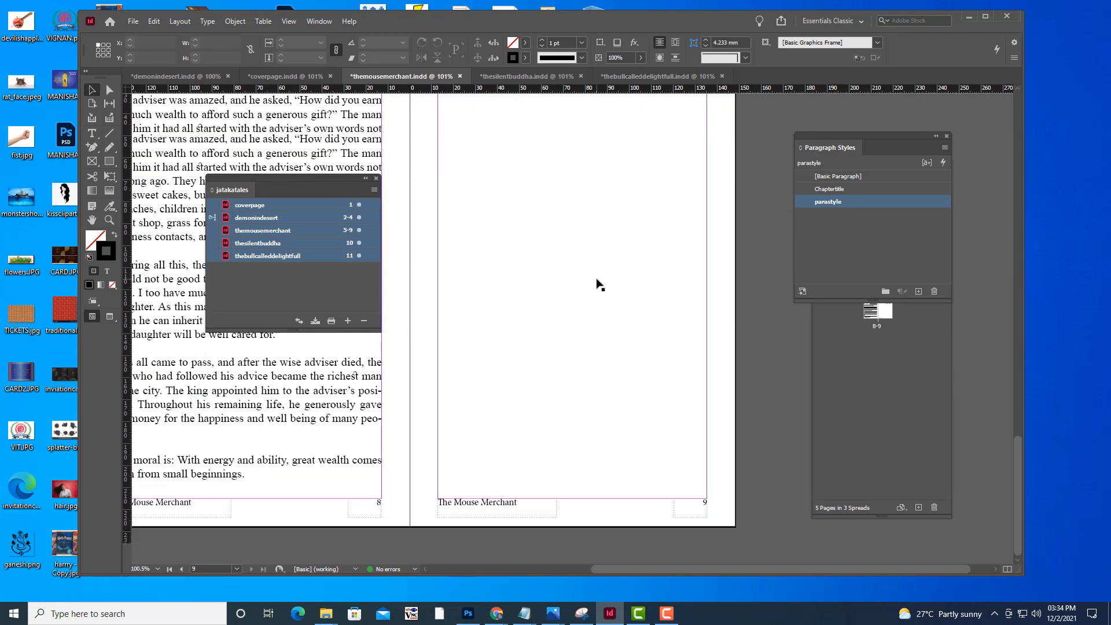
left_click(847, 347)
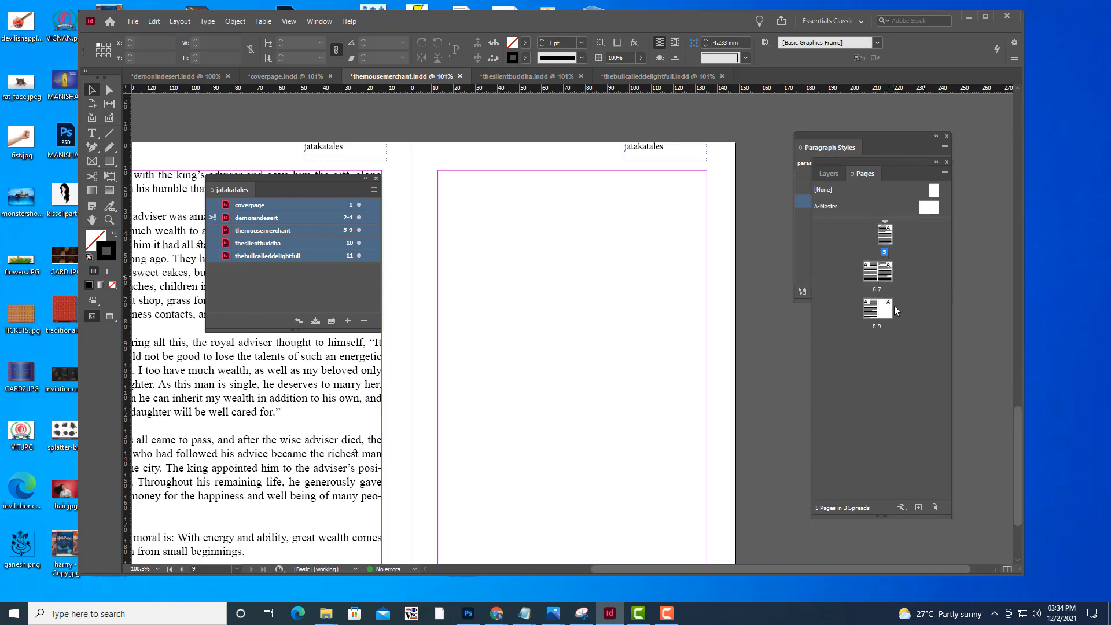
scroll(533, 350, "down", 3)
scroll(532, 350, "up", 4)
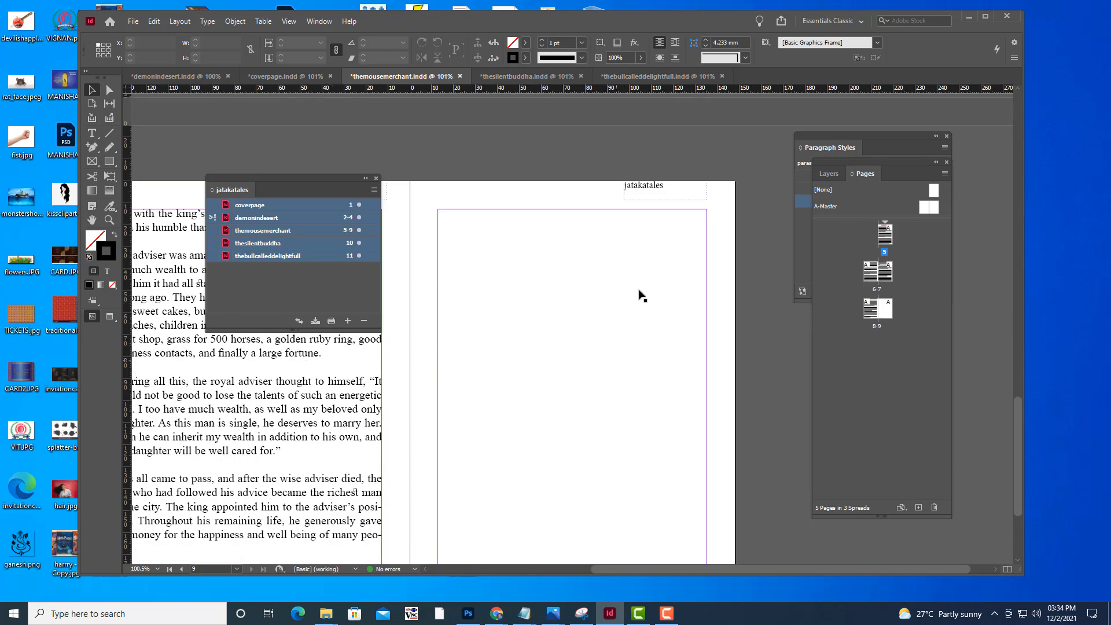
scroll(613, 298, "down", 4)
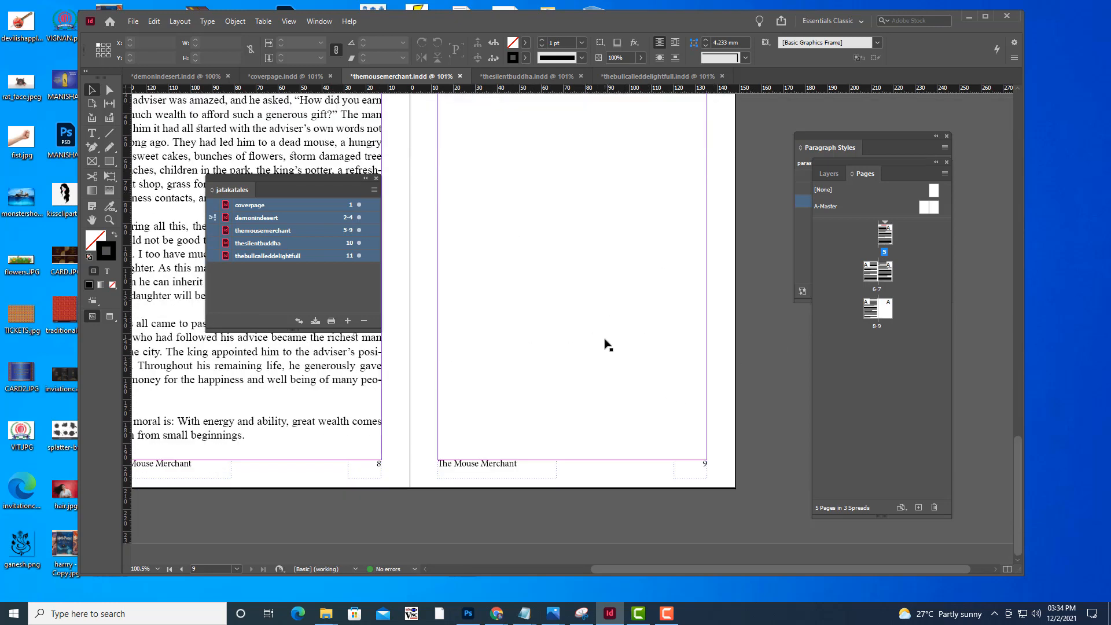
scroll(608, 345, "up", 8)
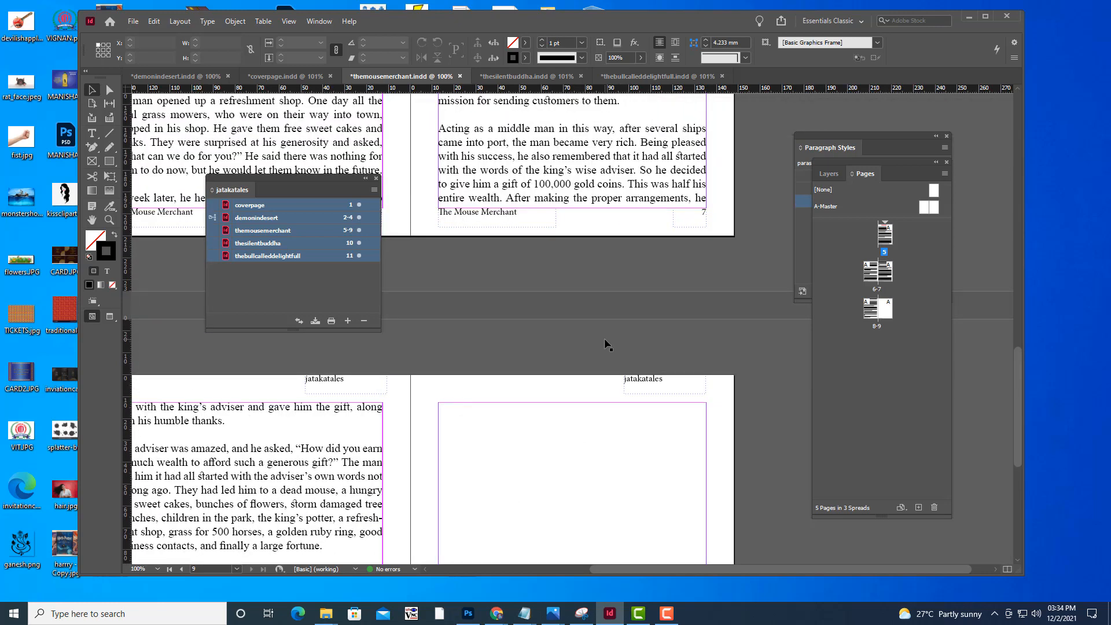
key("ctrl+minus")
key("p")
scroll(618, 301, "down", 5)
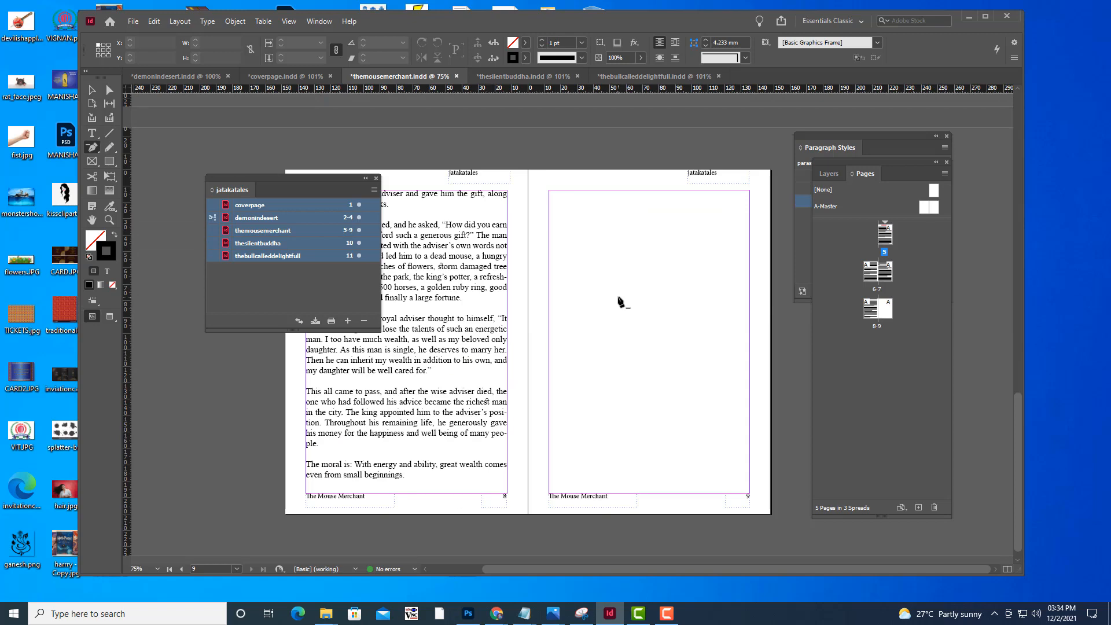
key("ctrl+minus")
key("ctrl+minus")
key("ctrl+equal")
key("ctrl+equal")
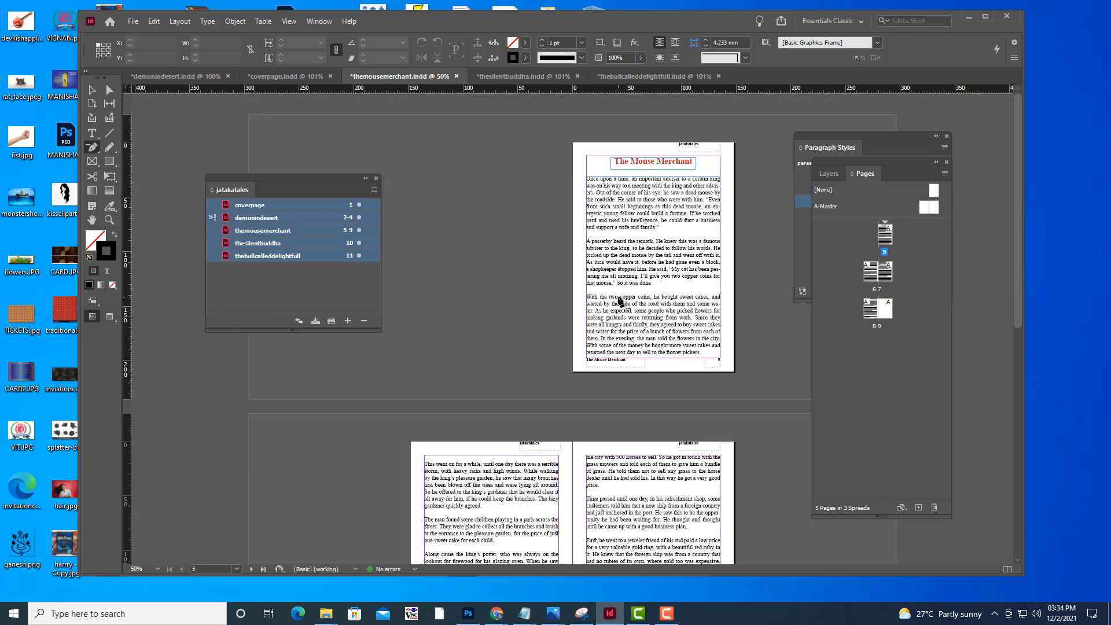
key("ctrl+minus")
scroll(602, 303, "down", 5)
scroll(588, 308, "down", 5)
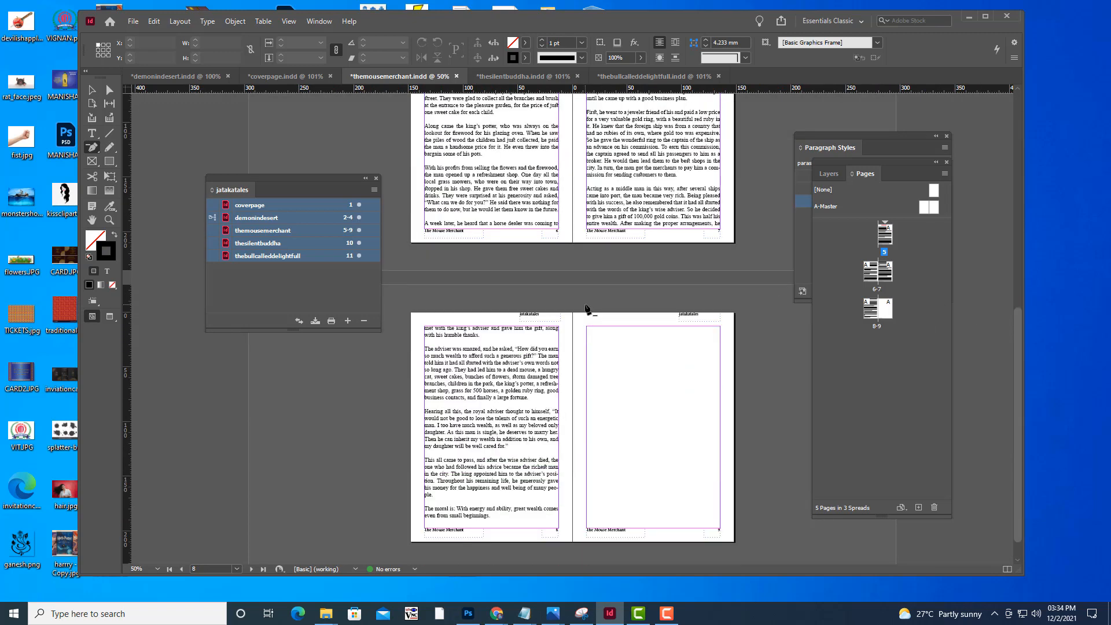
scroll(530, 365, "down", 1)
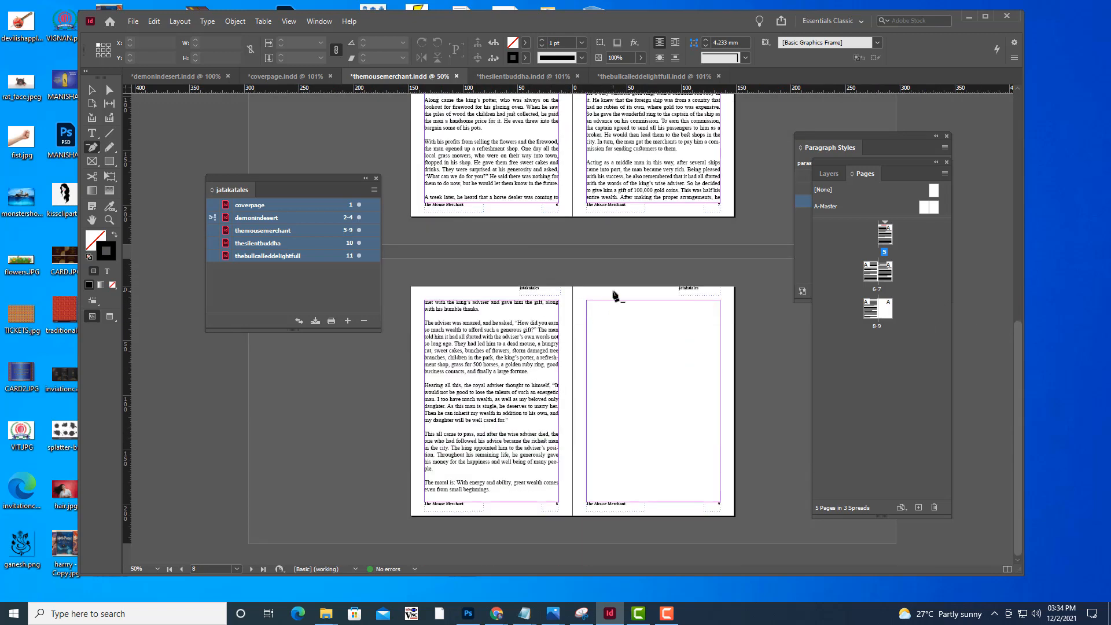
key("ctrl+equal")
key("ctrl+equal")
key("ctrl+minus")
key("ctrl+minus")
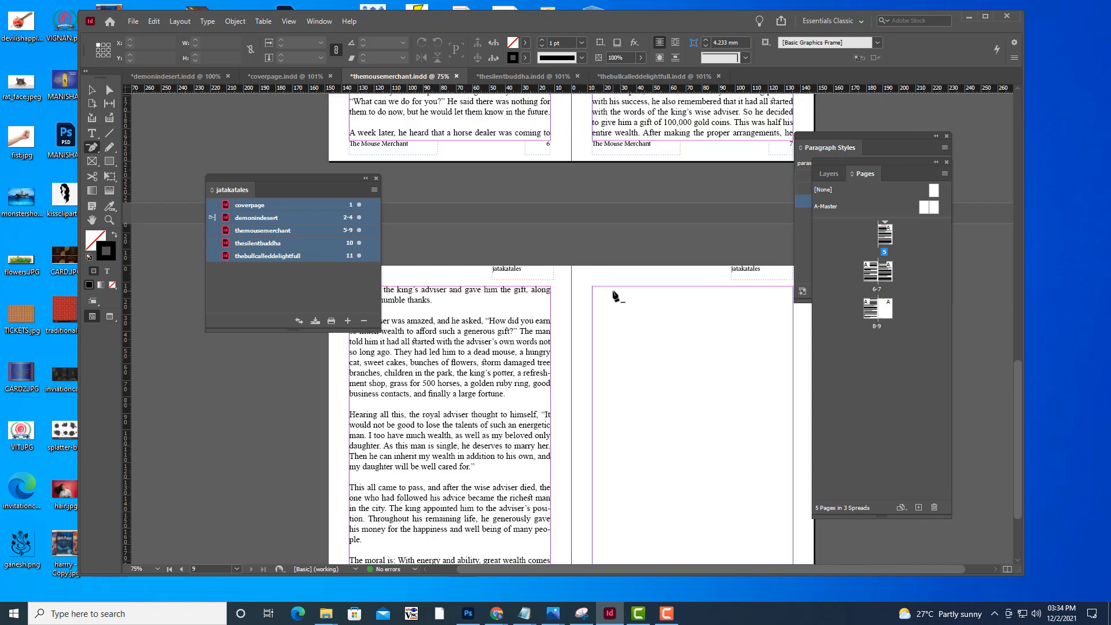
key("ctrl+equal")
scroll(612, 293, "down", 3)
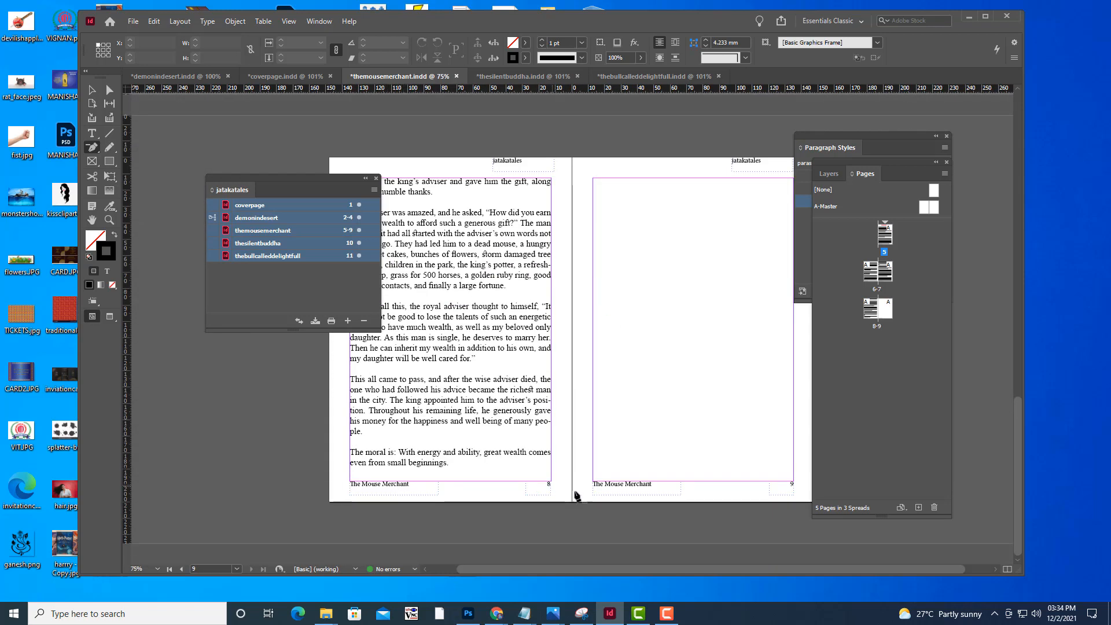
scroll(546, 380, "up", 10)
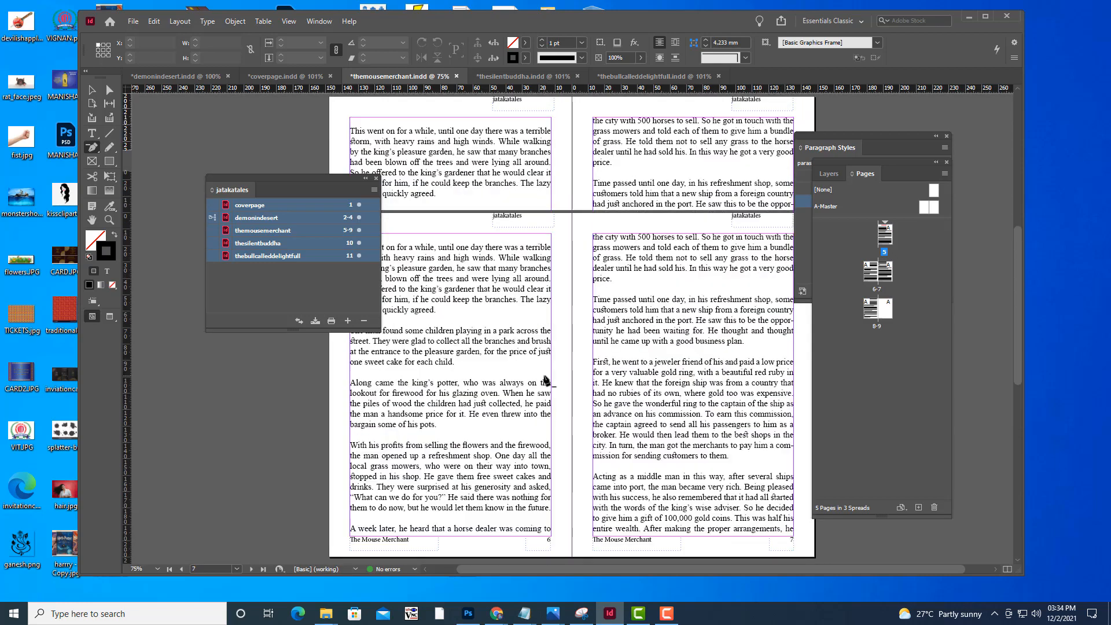
scroll(546, 380, "up", 5)
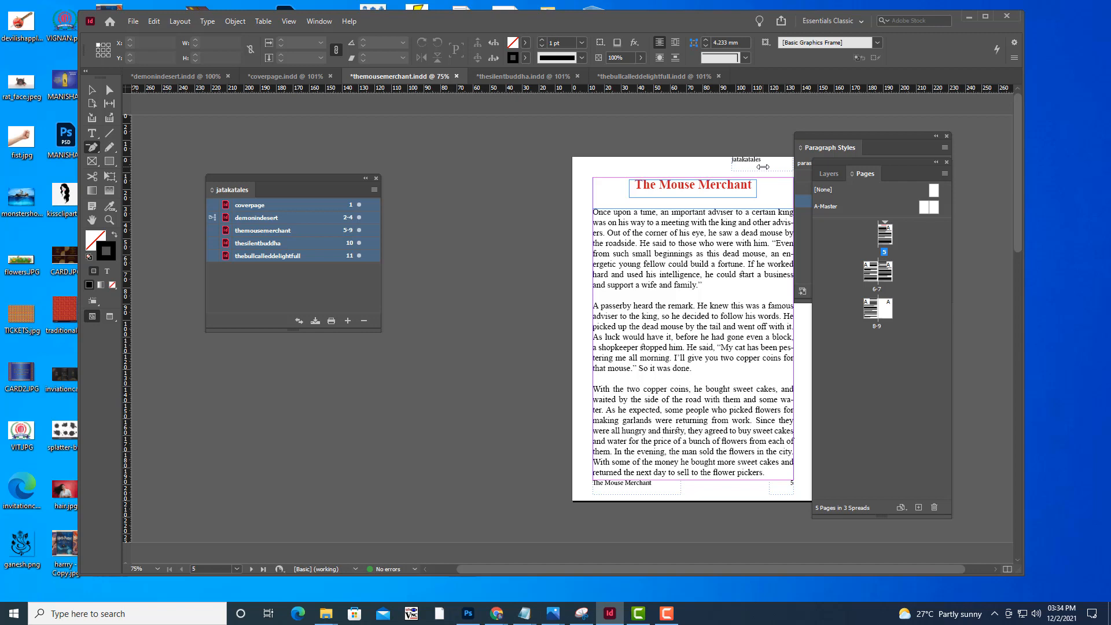
scroll(784, 484, "down", 8)
scroll(785, 483, "down", 3)
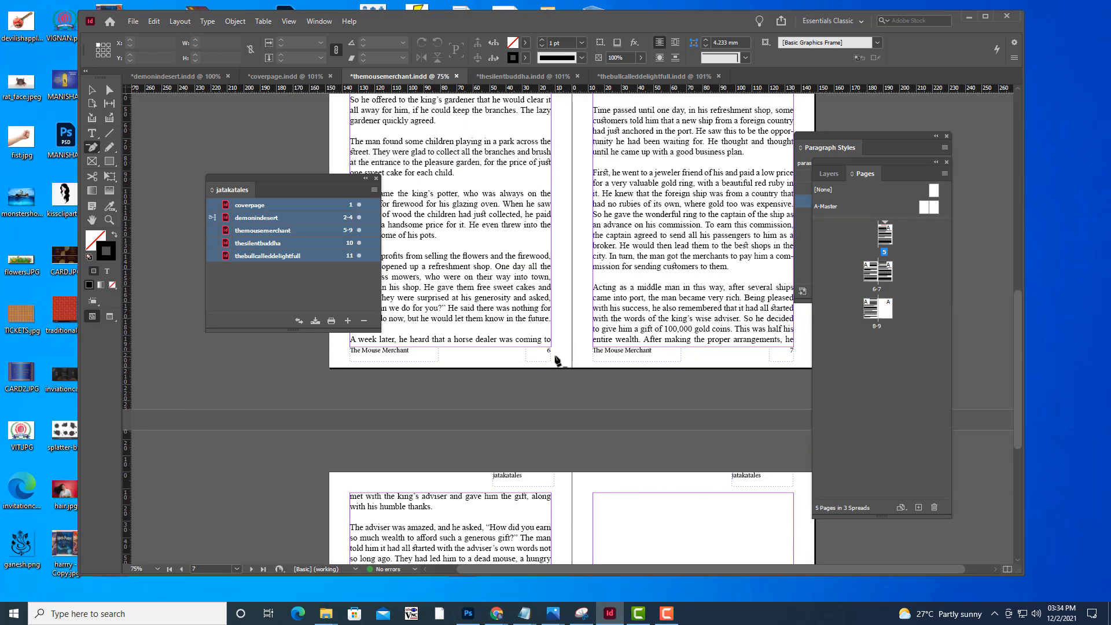
scroll(690, 323, "up", 2)
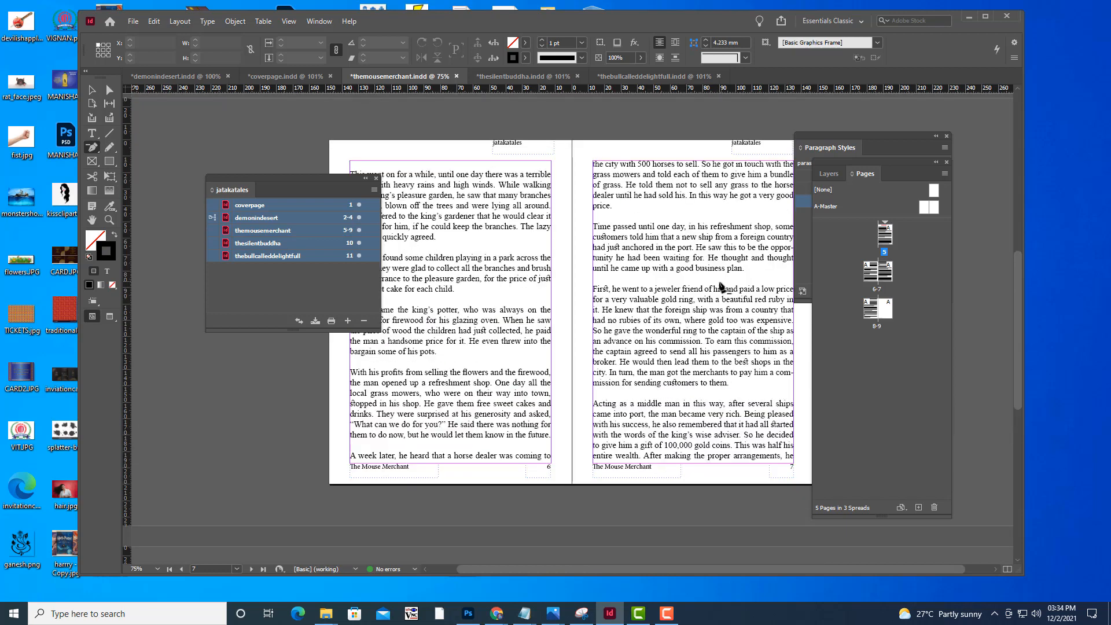
scroll(712, 306, "up", 3)
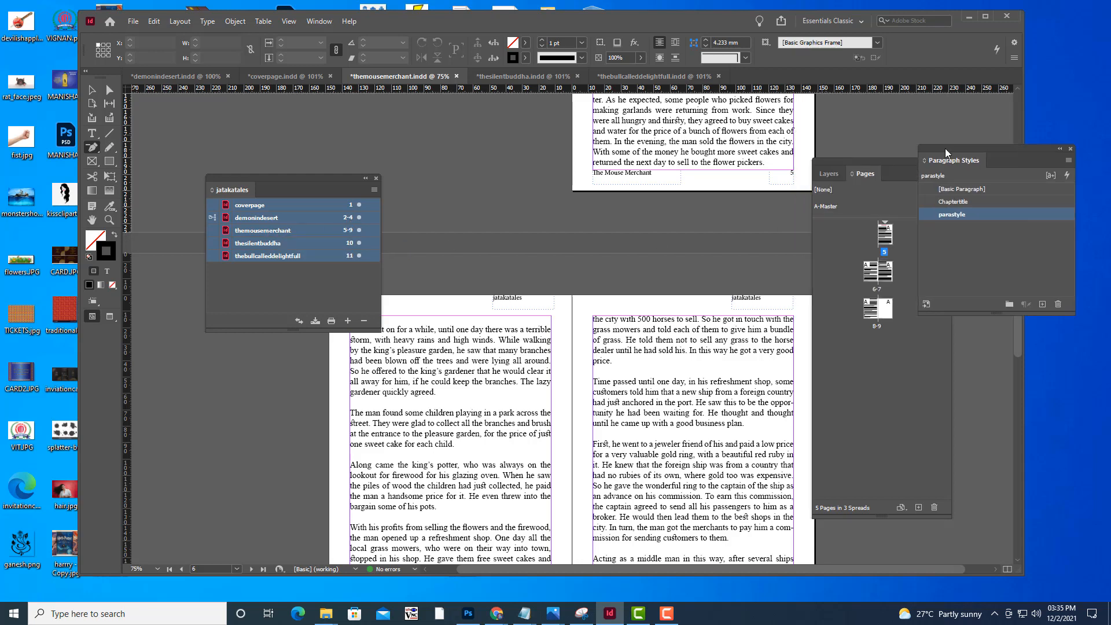
Move the Paragraph Styles panel clear of the Pages panel and recheck the story from page 5 through page 9
left_click_drag(823, 140, 947, 152)
scroll(688, 353, "down", 5)
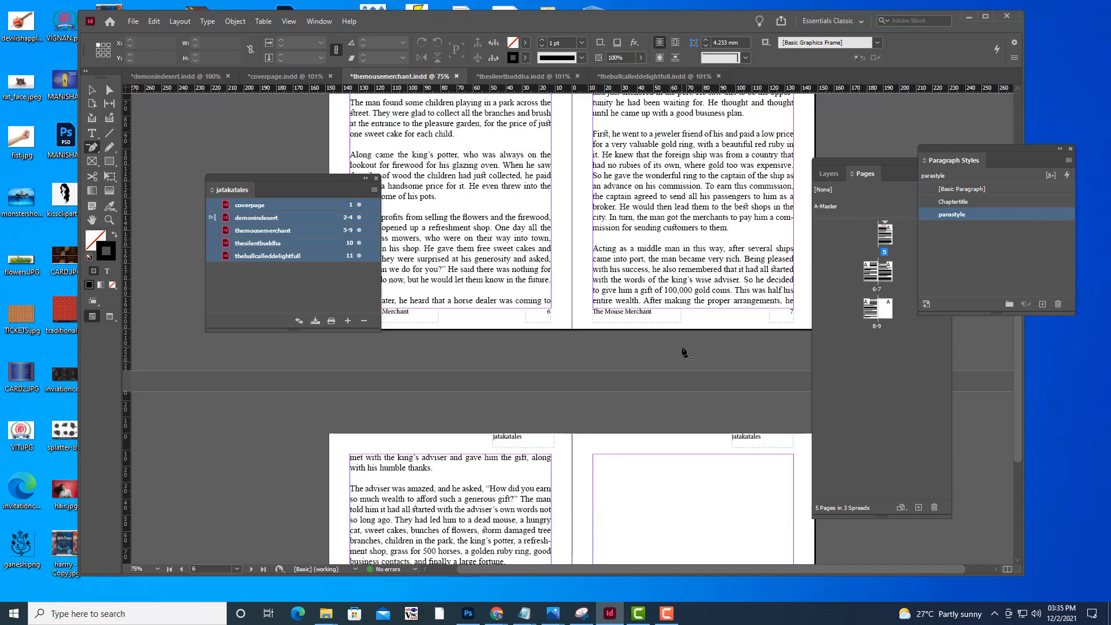
scroll(792, 317, "down", 4)
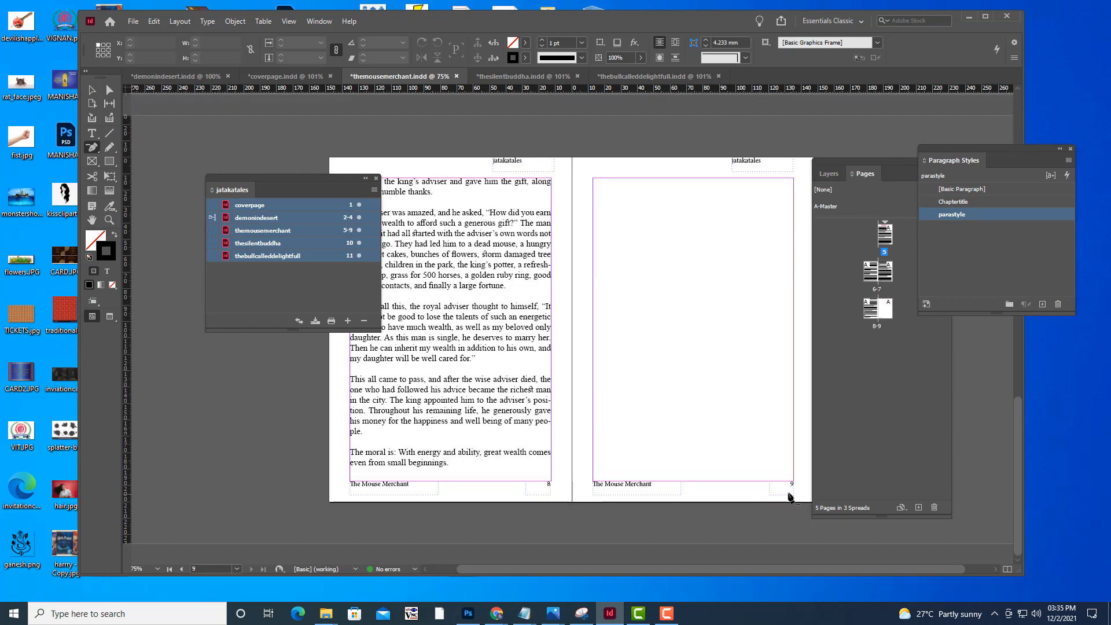
scroll(614, 301, "up", 2)
scroll(614, 301, "up", 10)
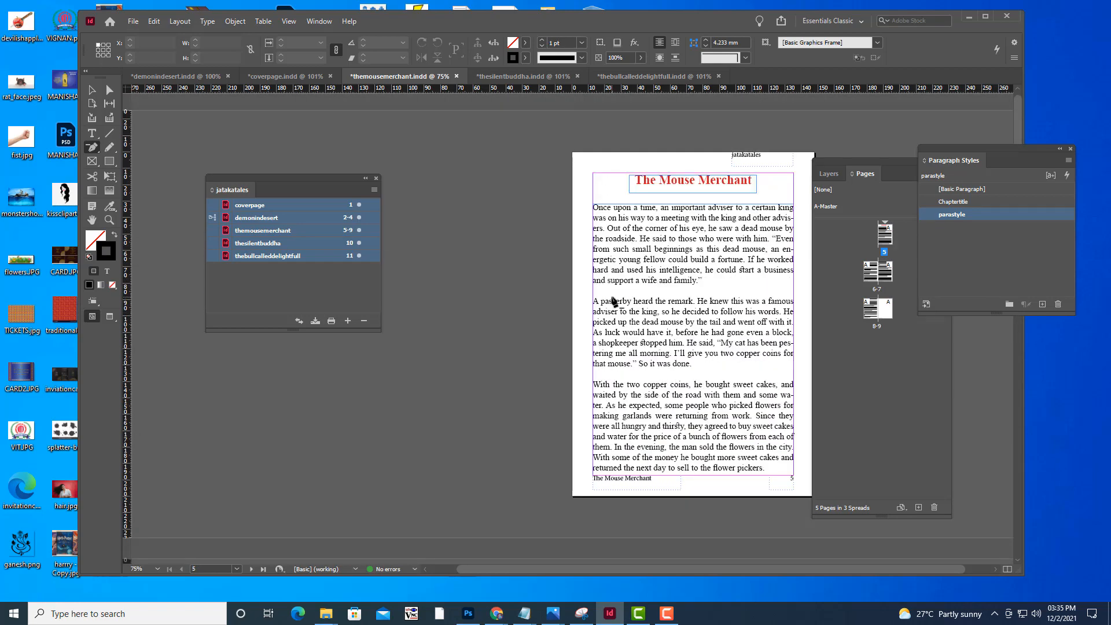
scroll(614, 301, "down", 2)
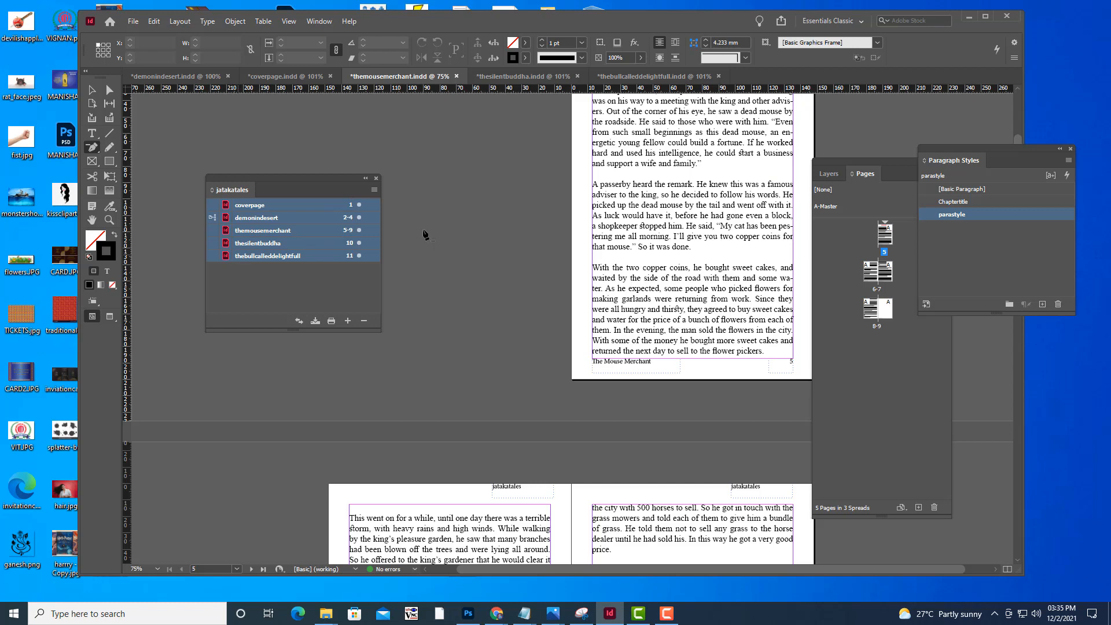
scroll(744, 243, "up", 3)
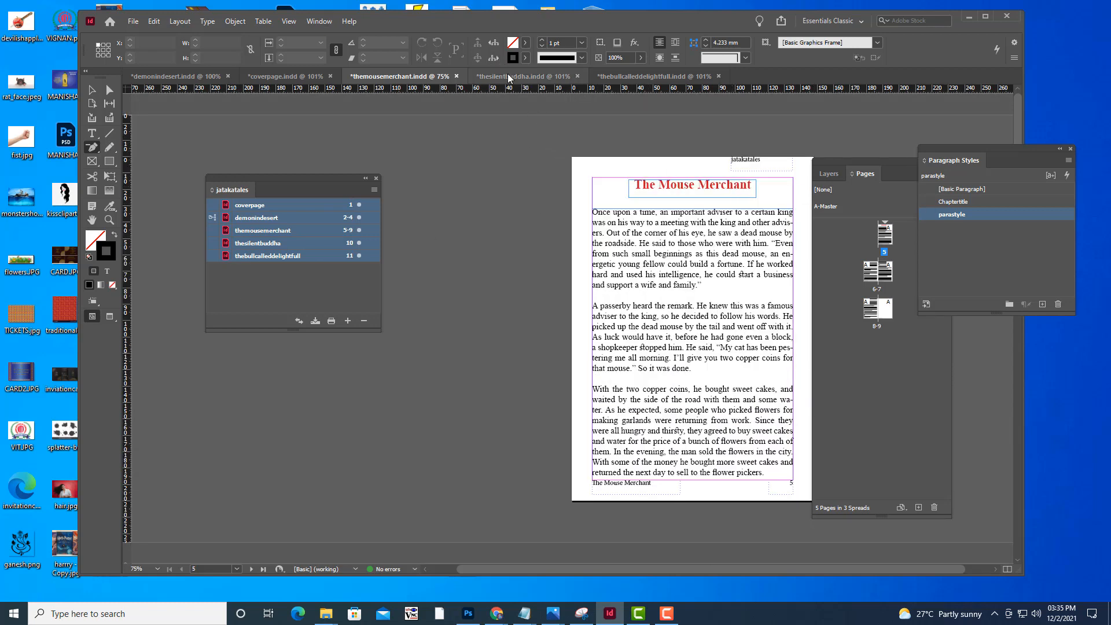
Save the themousemerchant document and bring up the thesilentbuddha document
left_click(134, 26)
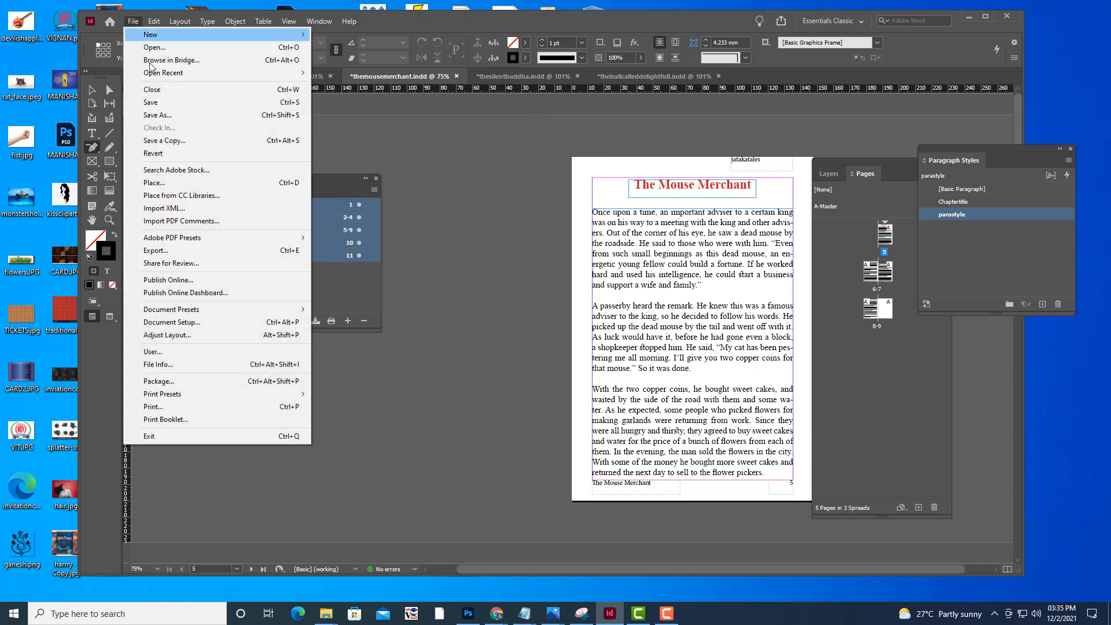
left_click(165, 105)
left_click(514, 77)
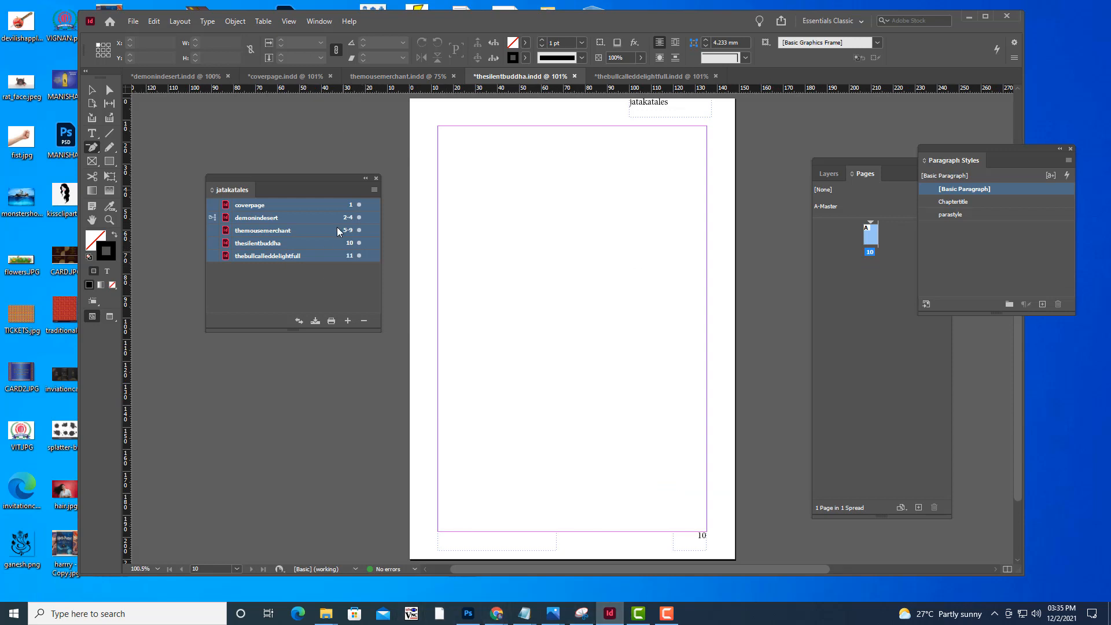
Add a text frame at the top of page 10, roughly centred between the margins, reading "The silent Buddha"
left_click(93, 134)
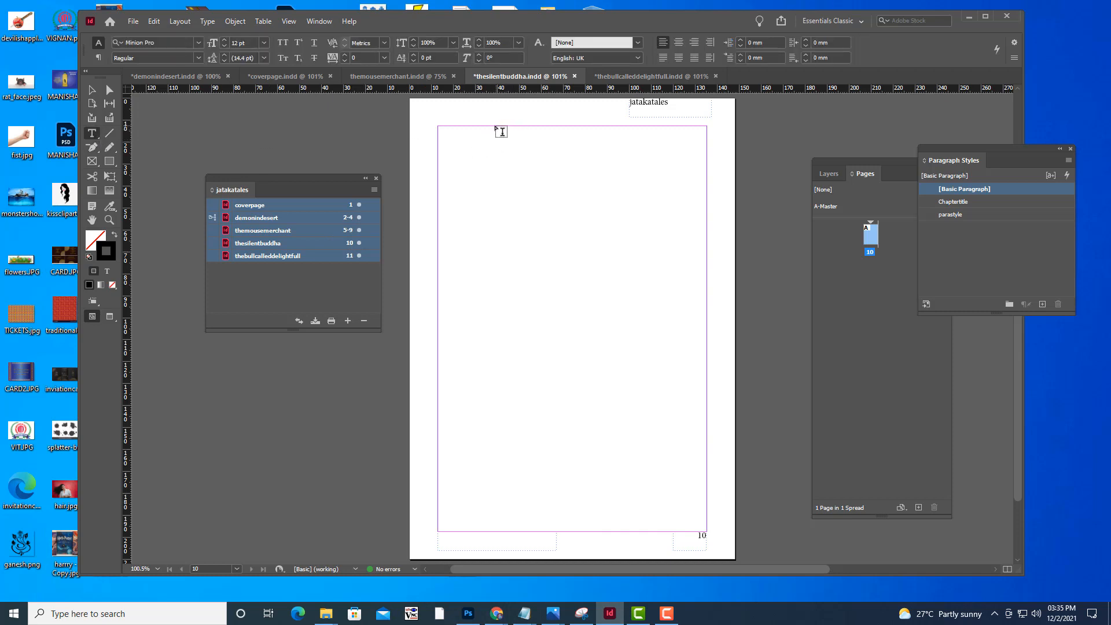
left_click_drag(497, 125, 652, 154)
type("The silent Buddha")
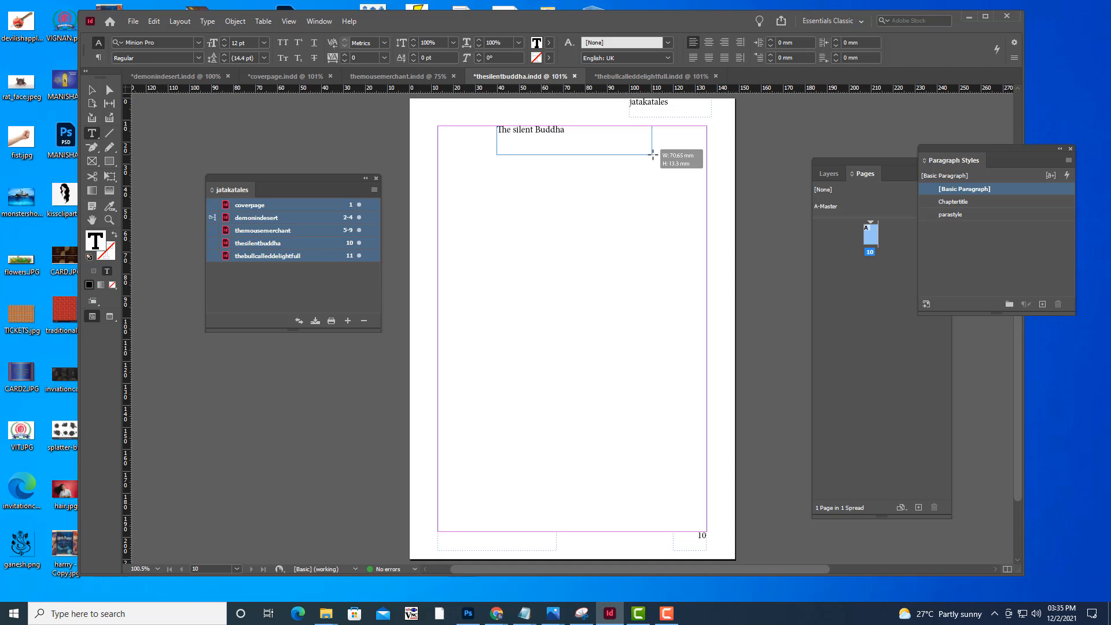
Capitalise the "S" in the page 10 title so it reads "The Silent Buddha"
left_click(92, 89)
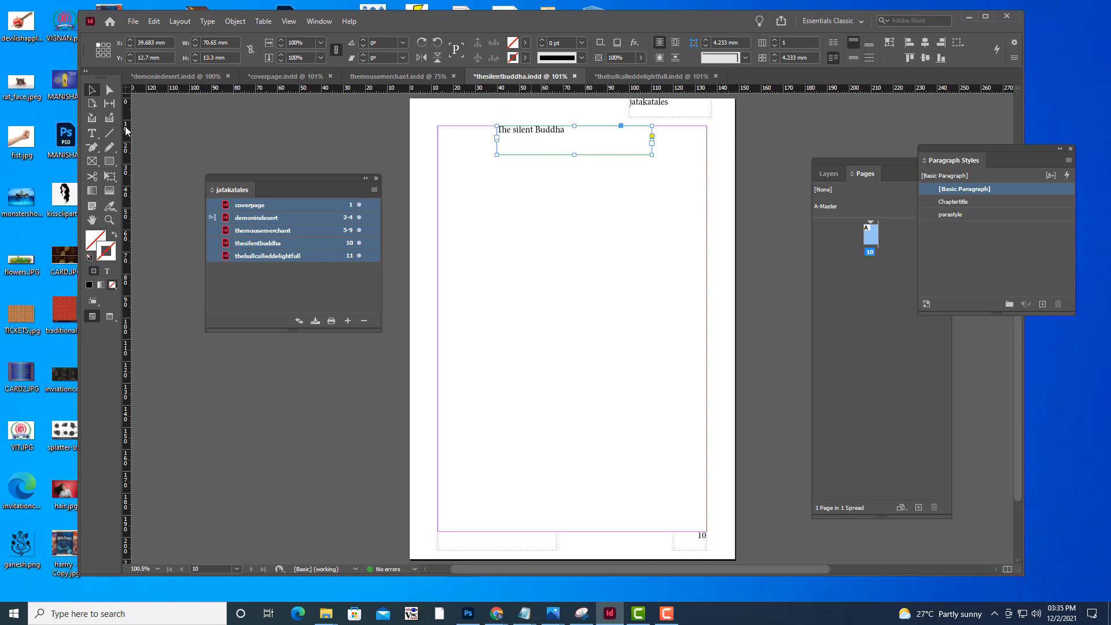
double_click(537, 134)
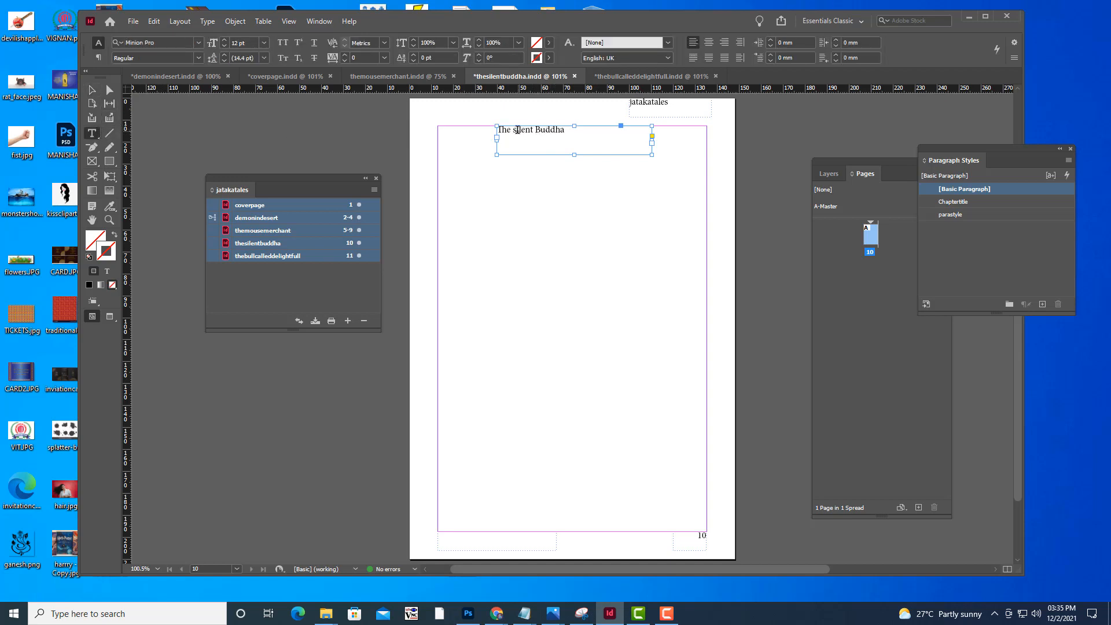
left_click_drag(517, 130, 512, 130)
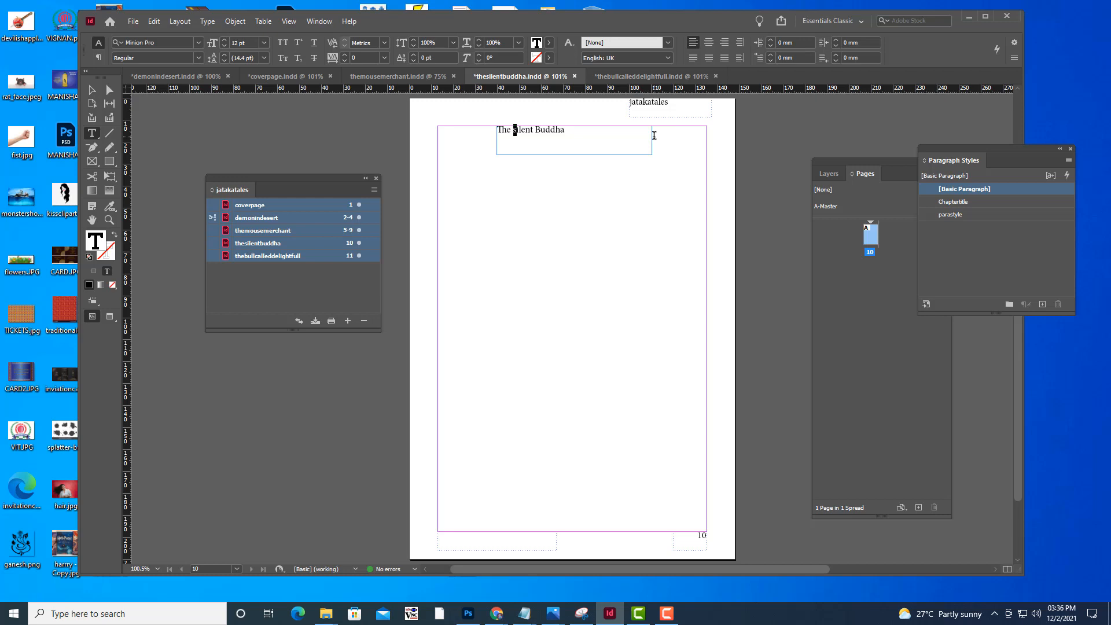
key("BackSpace")
type("S")
Apply the Chaptertitle paragraph style to the title frame, then deselect it and choose parastyle as the style for new text
left_click(90, 98)
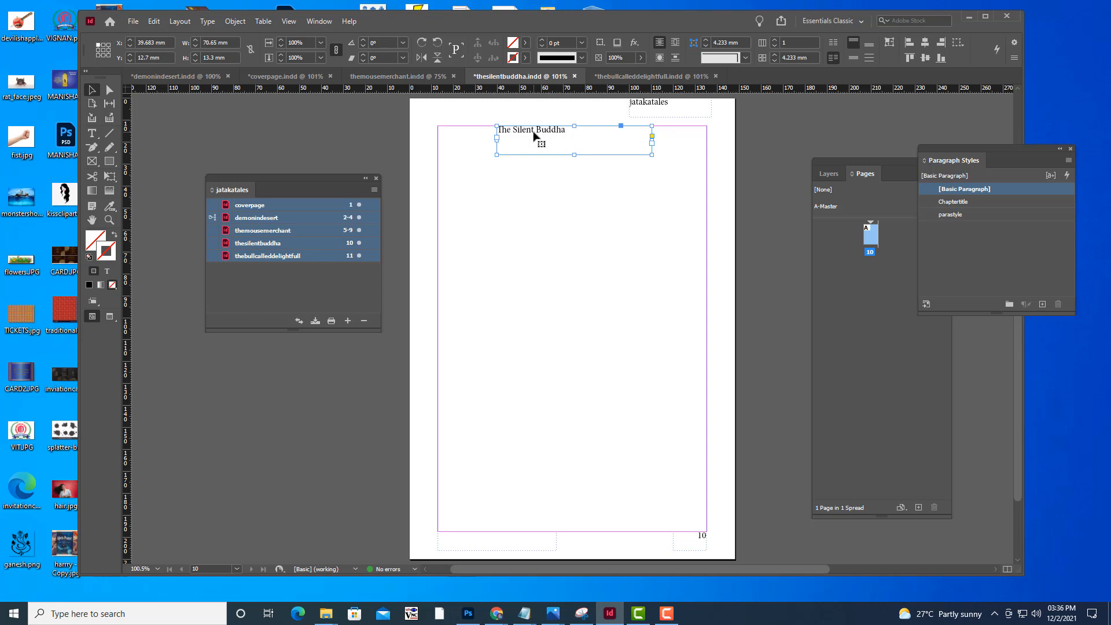
left_click_drag(971, 148, 879, 154)
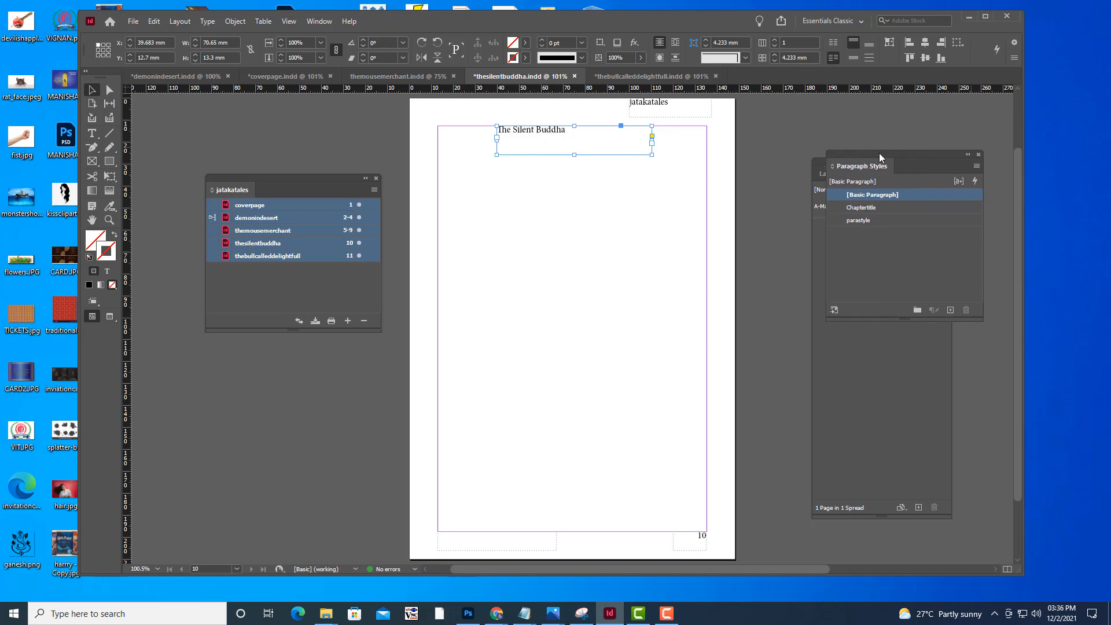
left_click(888, 207)
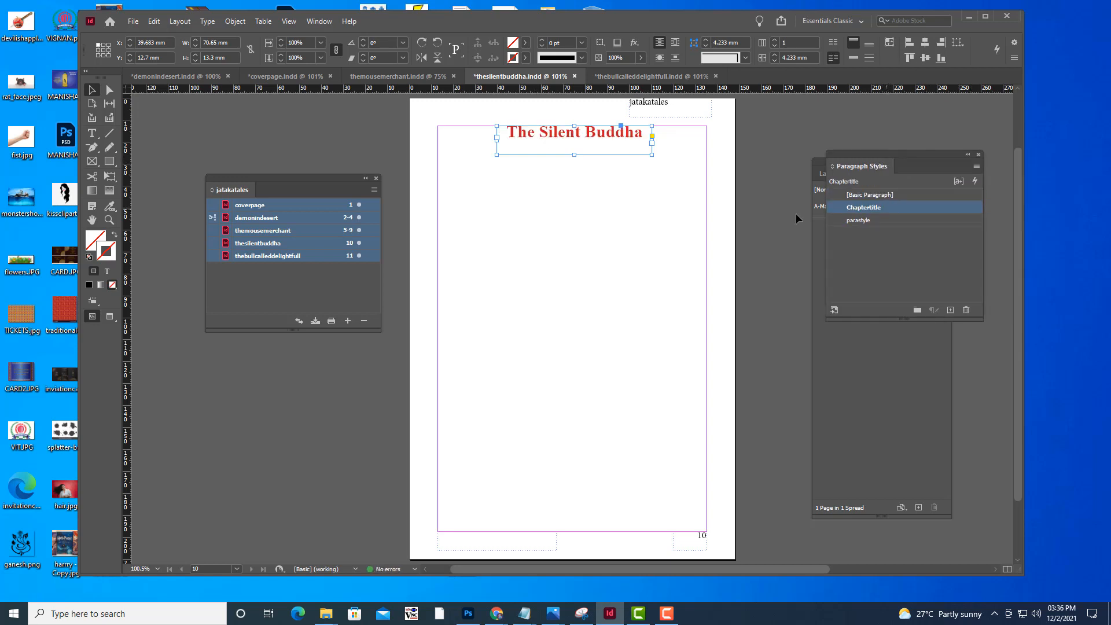
left_click(761, 204)
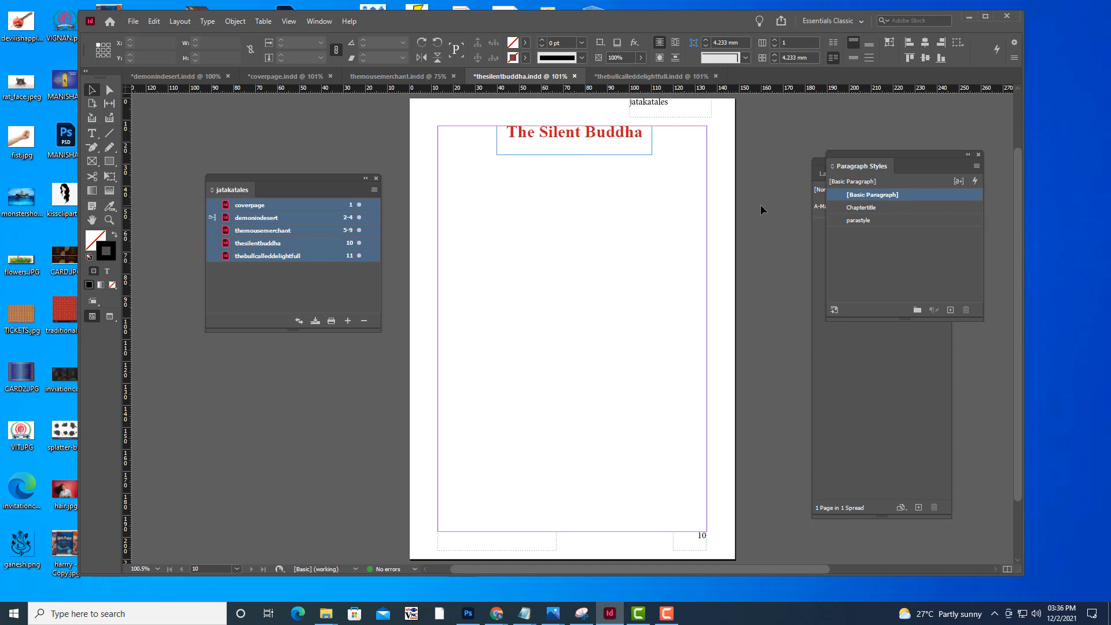
left_click(880, 221)
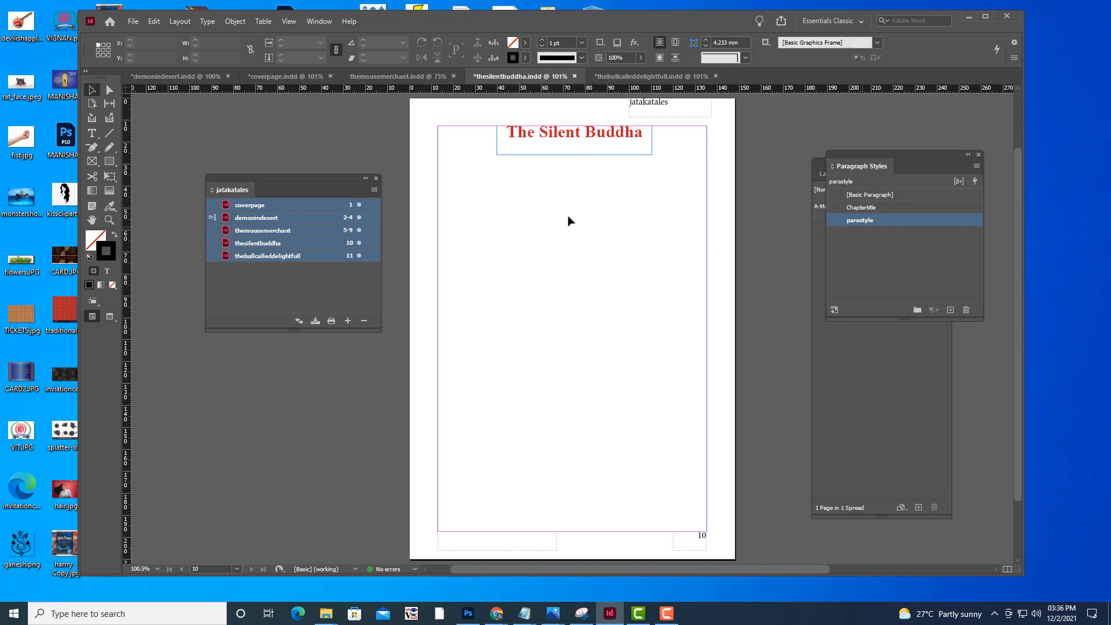
left_click(133, 22)
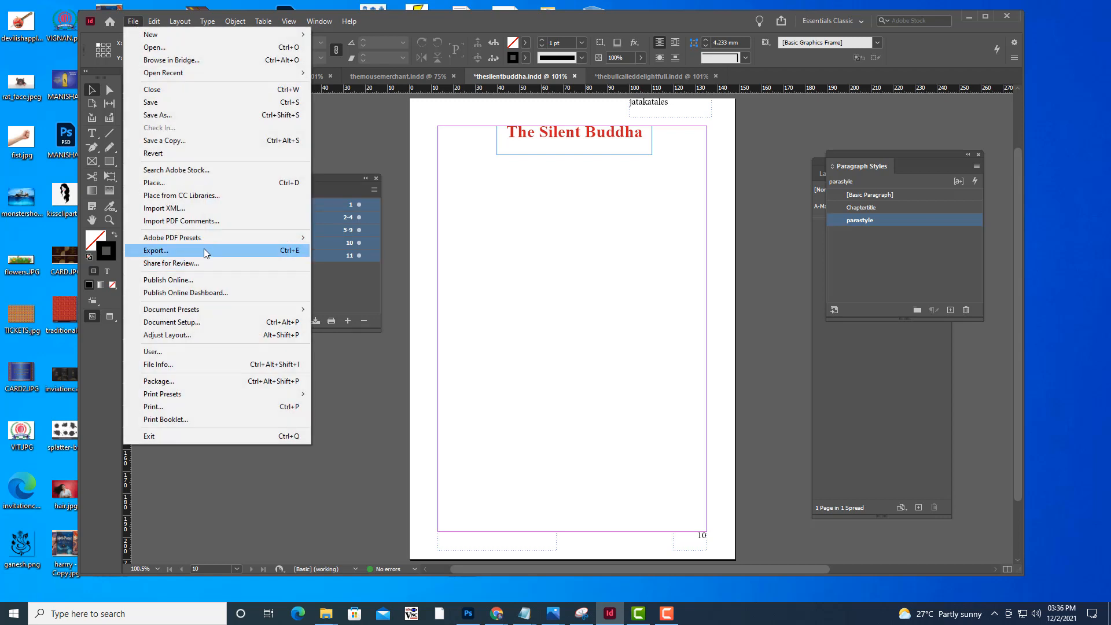
left_click(189, 184)
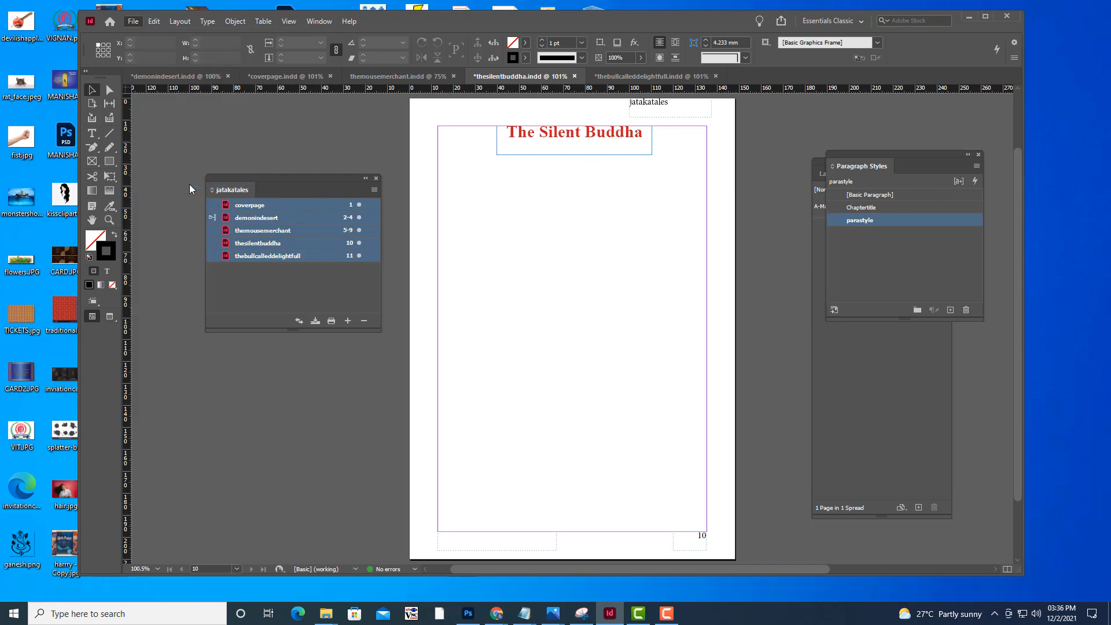
left_click(490, 194)
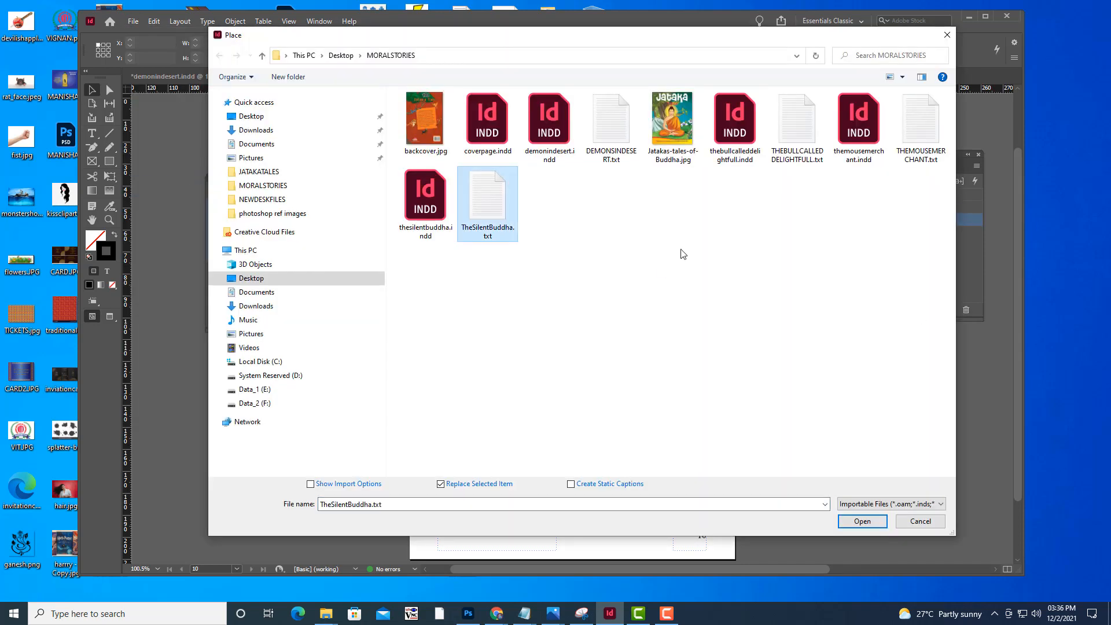
left_click(941, 521)
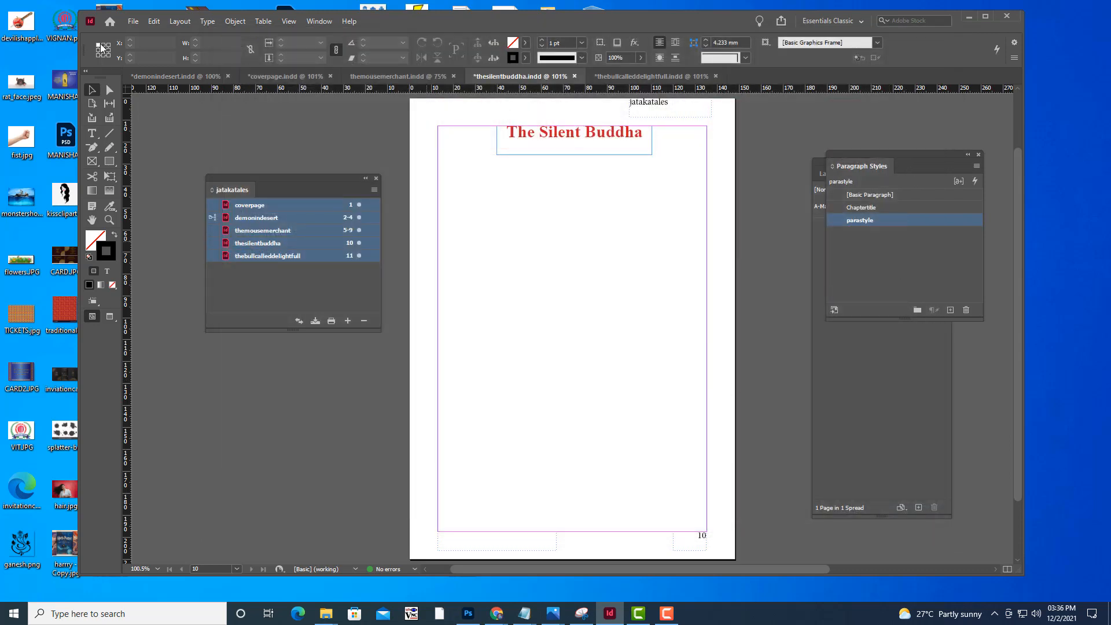
Place TheSilentBuddha.txt on page 10, flowing the story from just below the title through automatically added pages
left_click(132, 22)
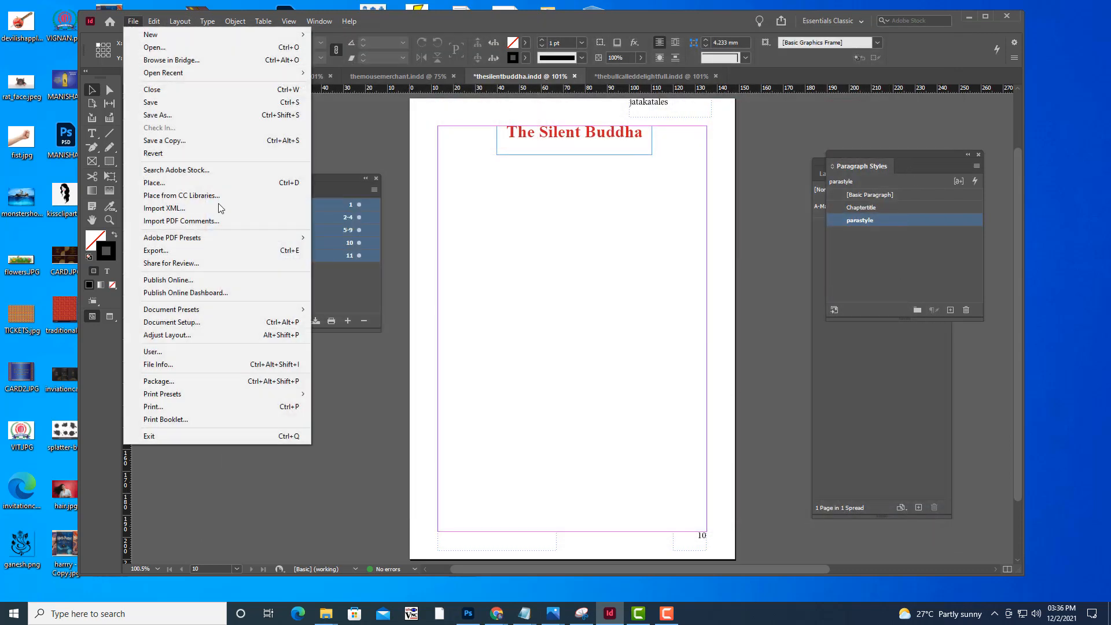
left_click(304, 183)
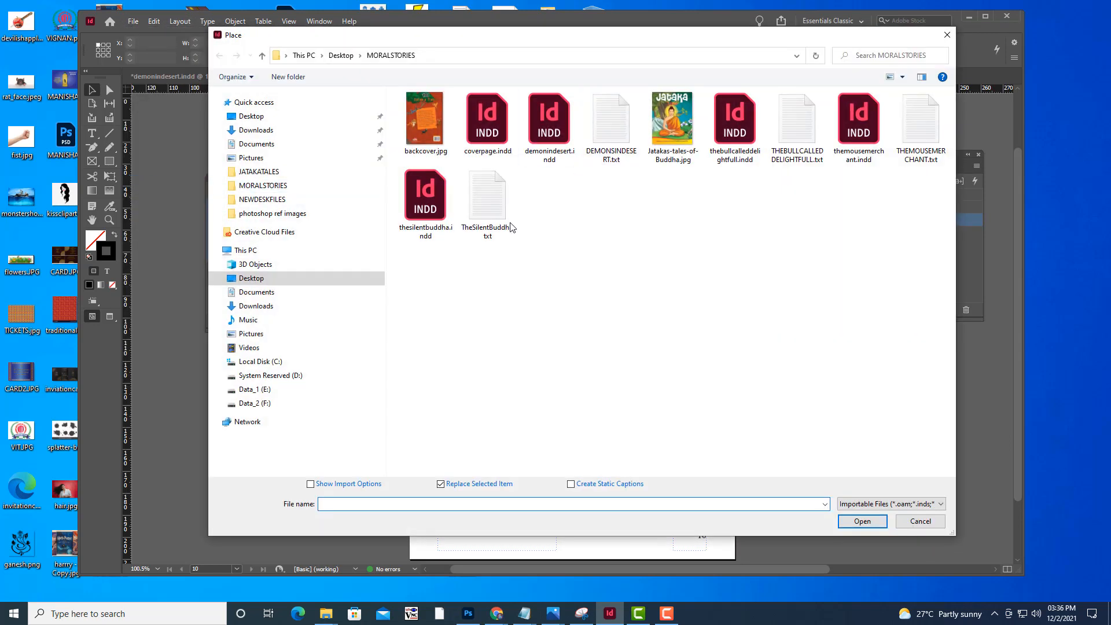
left_click(488, 206)
left_click(857, 523)
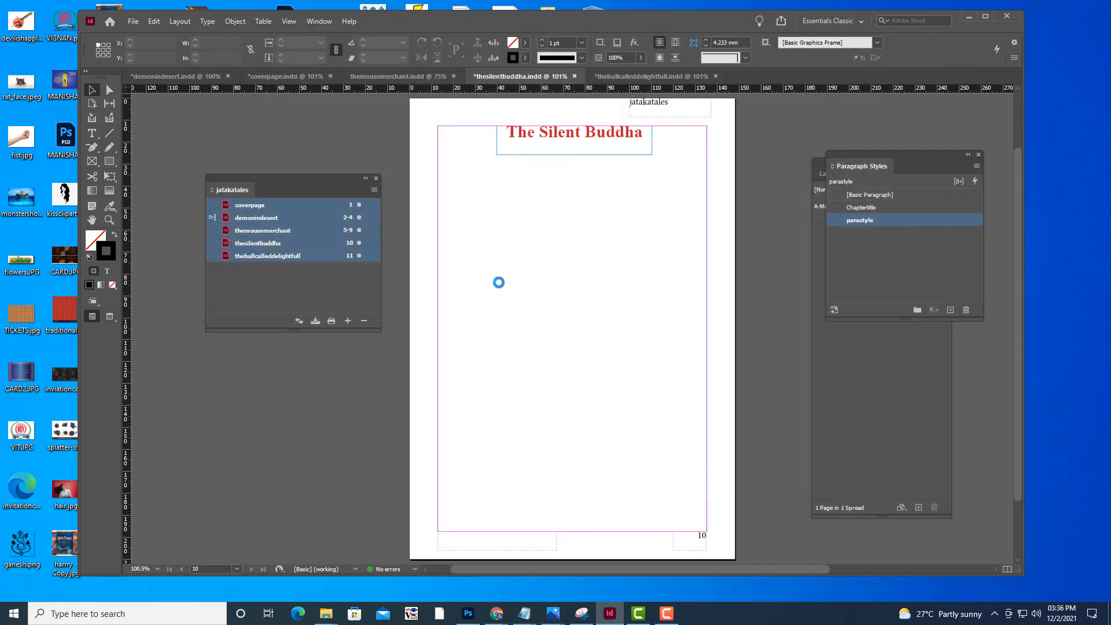
left_click(460, 183)
left_click_drag(445, 179, 445, 179)
Examine the placed Silent Buddha story's text flow, headers, footers and page numbers from page 10 to the last page
scroll(640, 322, "down", 10)
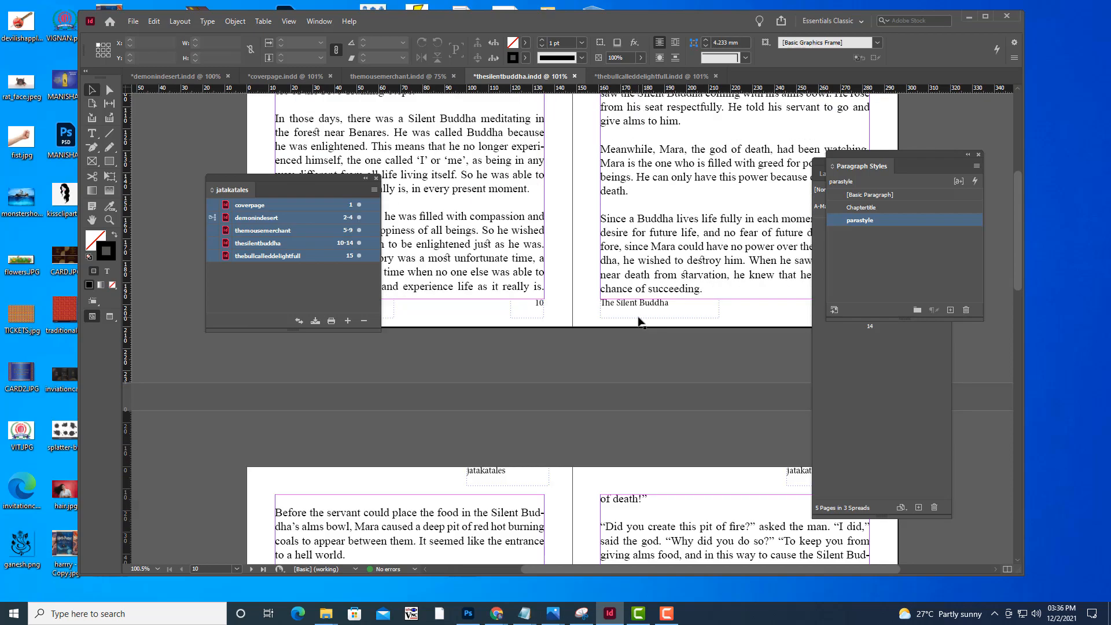
scroll(639, 322, "down", 10)
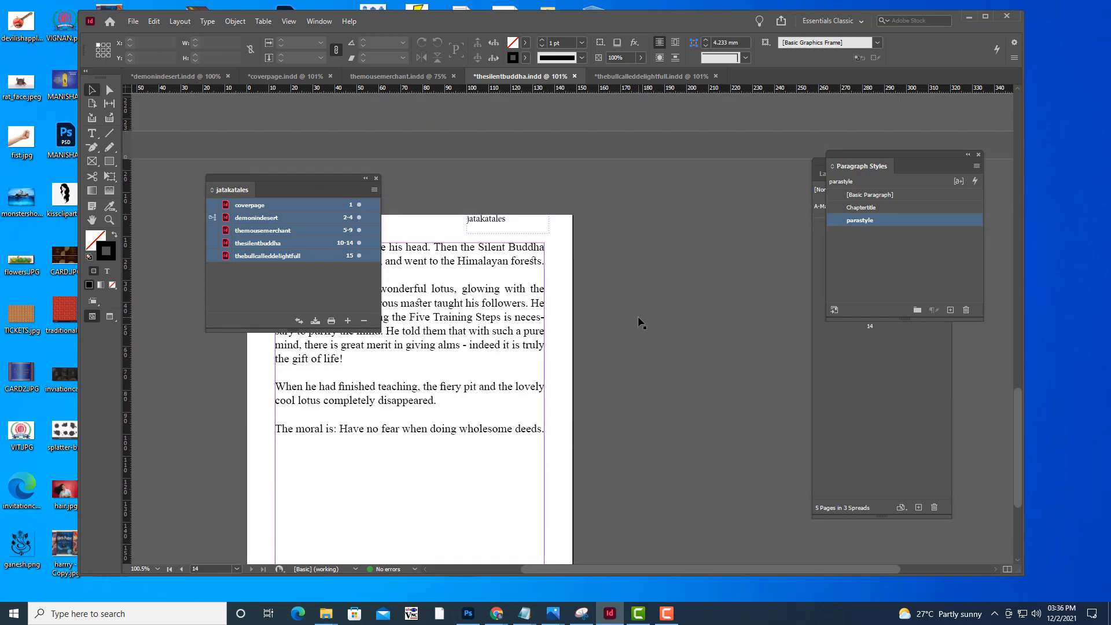
scroll(640, 322, "up", 15)
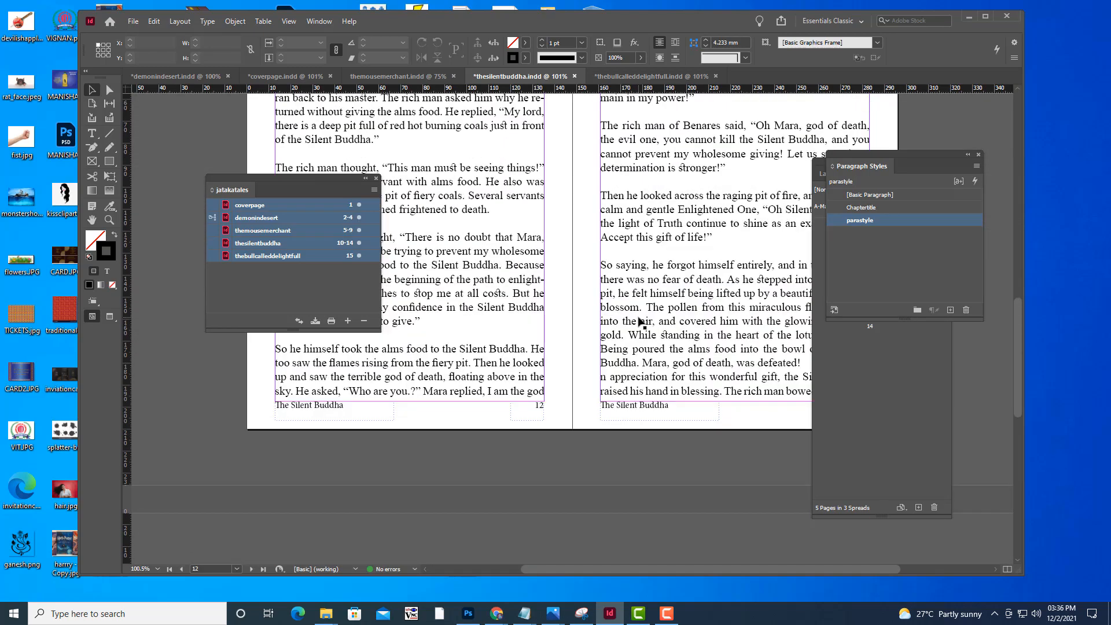
scroll(640, 322, "up", 3)
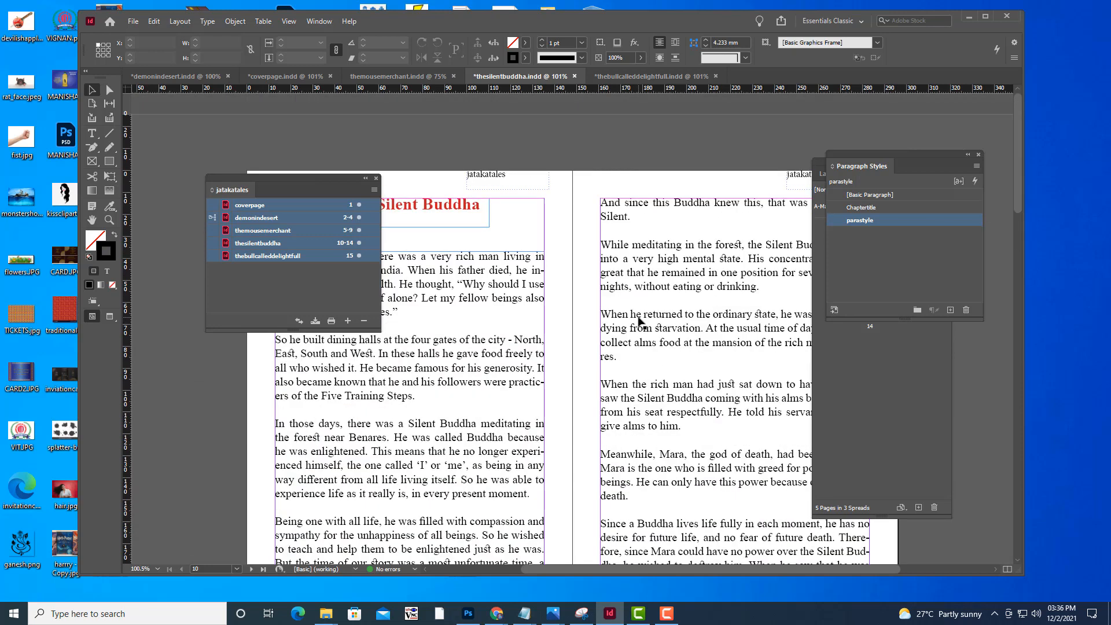
key("ctrl+minus")
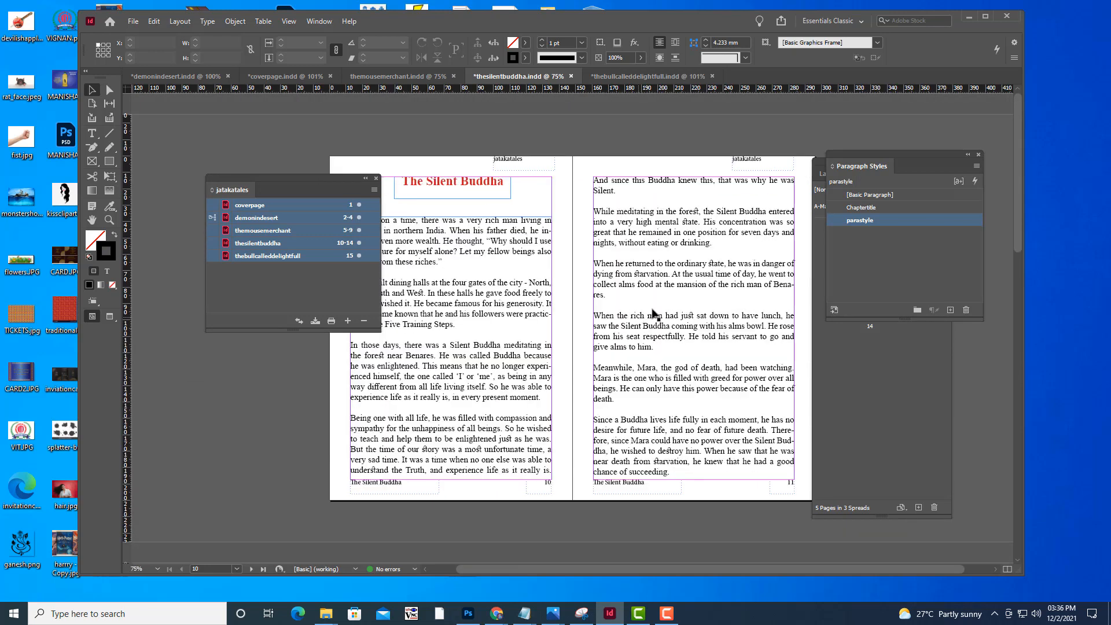
key("ctrl+minus")
key("ctrl+equal")
Bring up the thebullcalleddelightfull document and add a title frame about 81 x 12 mm atop page 15 reading "The Bull Called Delightful"
left_click(289, 255)
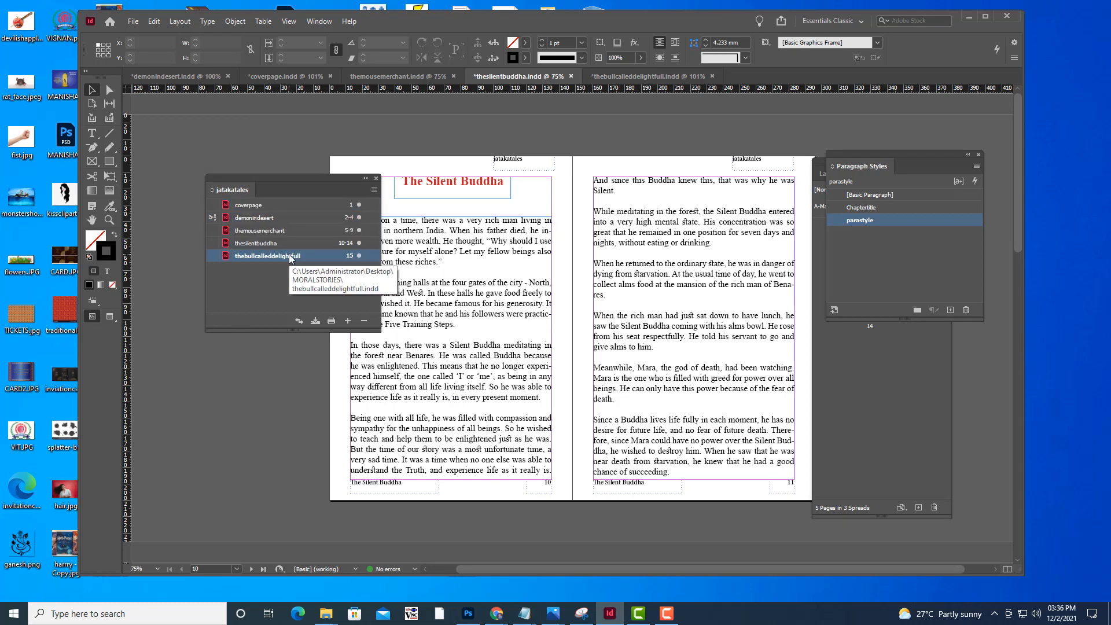
left_click(612, 76)
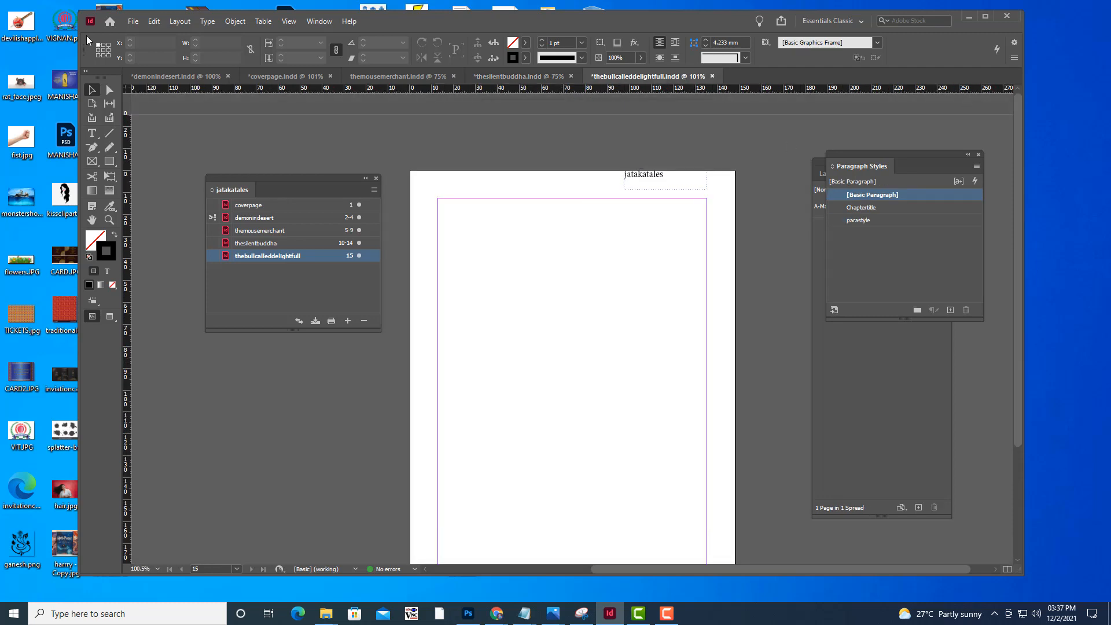
left_click(92, 133)
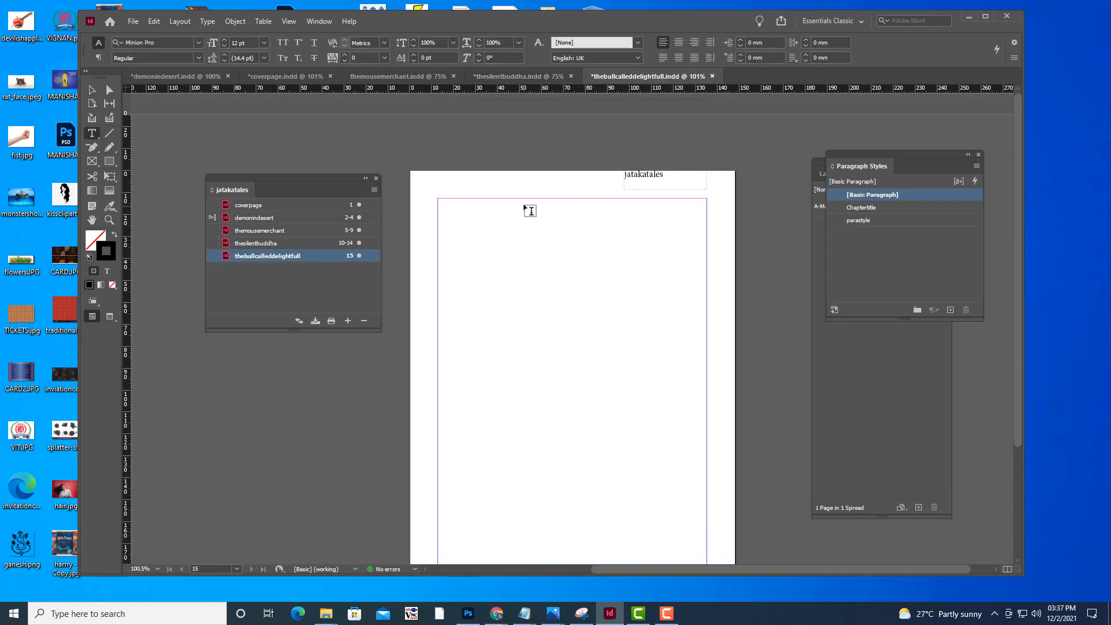
left_click_drag(516, 201, 687, 224)
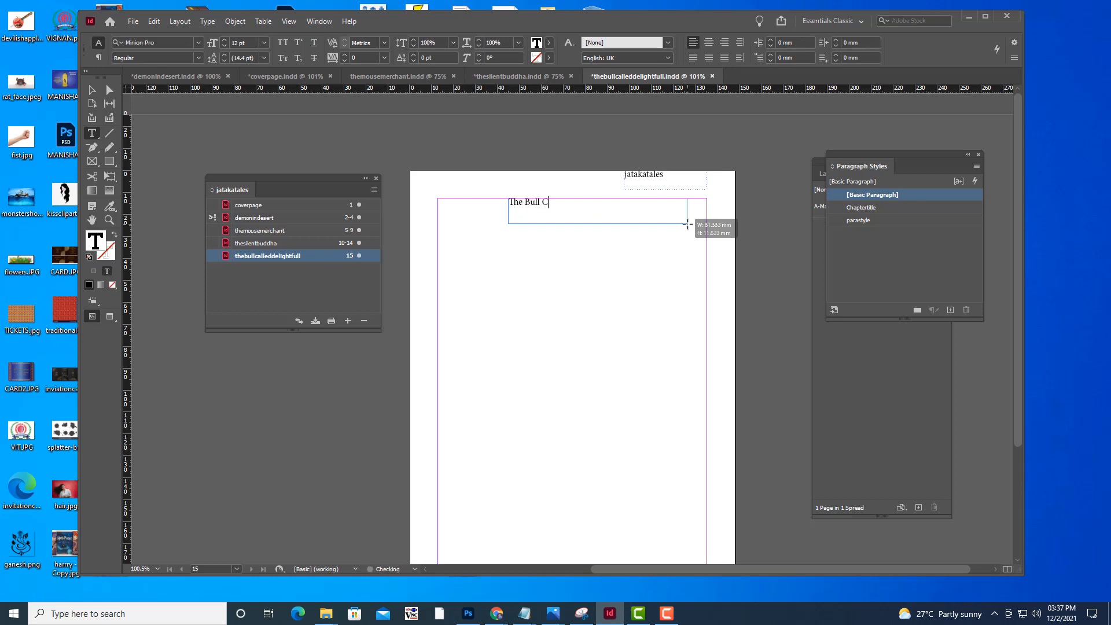
type("The Bull Cll")
key("BackSpace")
key("BackSpace")
type("alled Delightful")
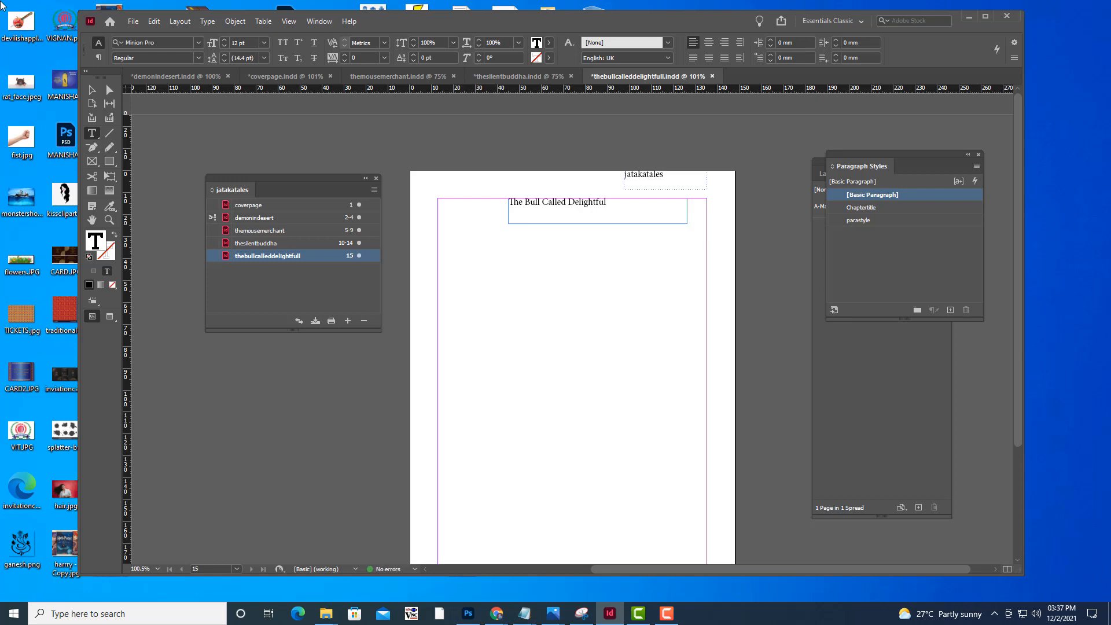
Apply the Chaptertitle style to the title and widen its frame to about 106 mm so the whole title fits on one line
left_click(92, 90)
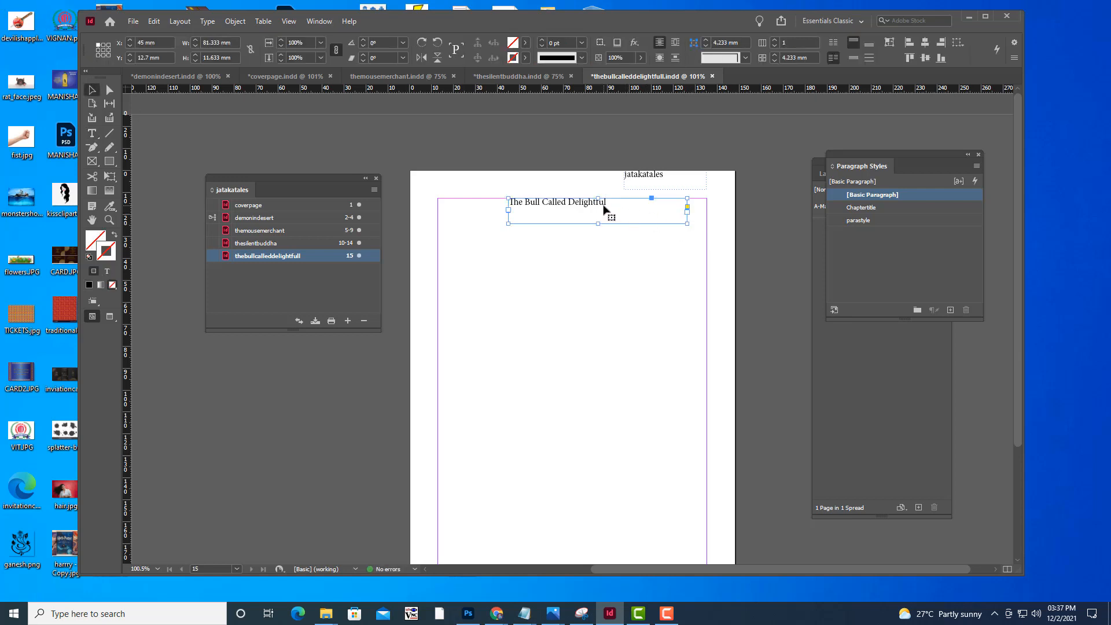
left_click(898, 209)
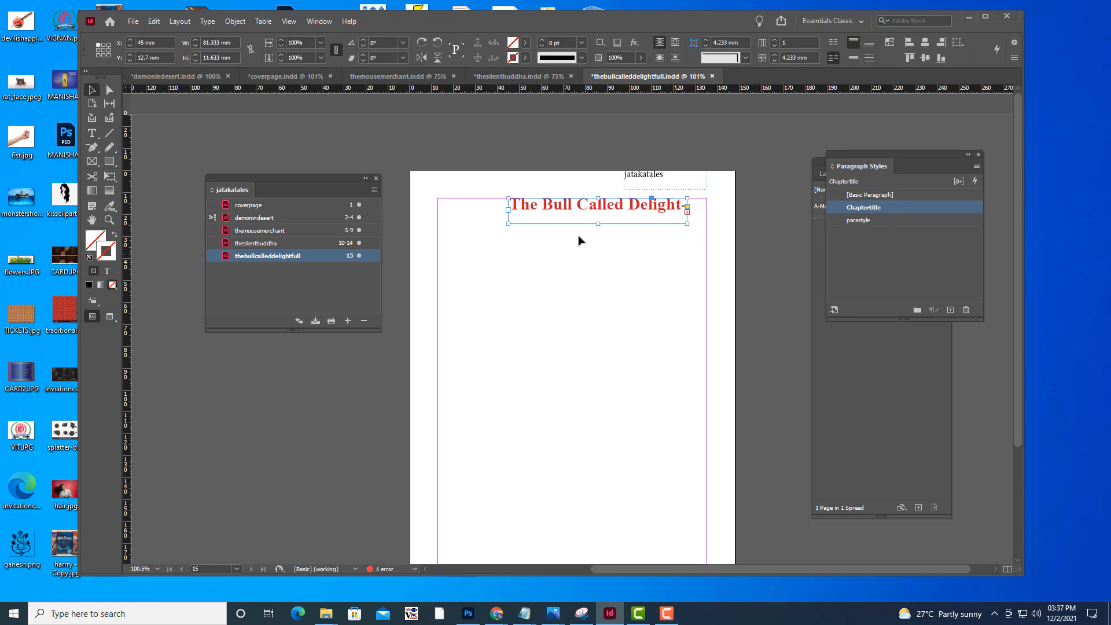
left_click_drag(508, 223, 455, 225)
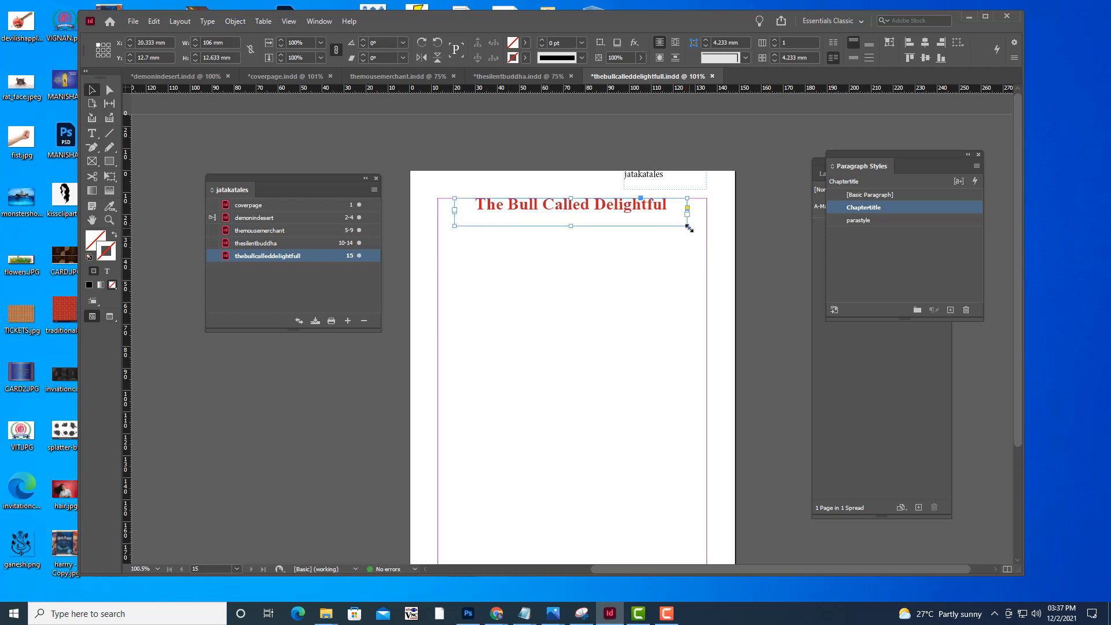
left_click_drag(687, 226, 686, 223)
left_click(600, 140)
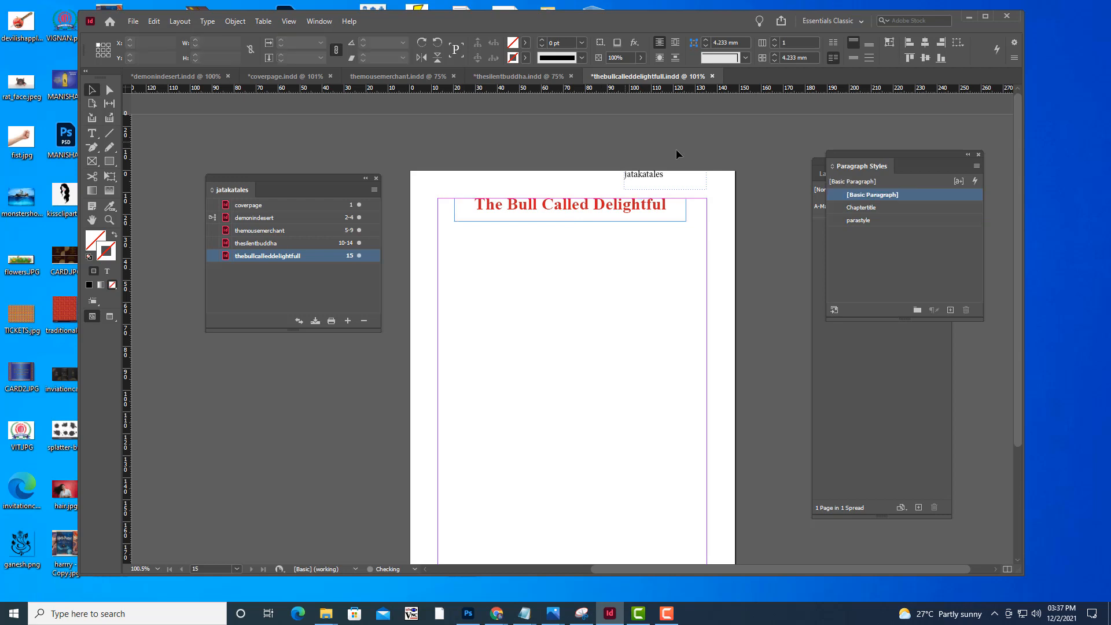
Activate parastyle and place THEBULLCALLEDDELIGHTFULL.txt on page 15, flowing the story from just below the title through automatically added pages
scroll(676, 151, "down", 5)
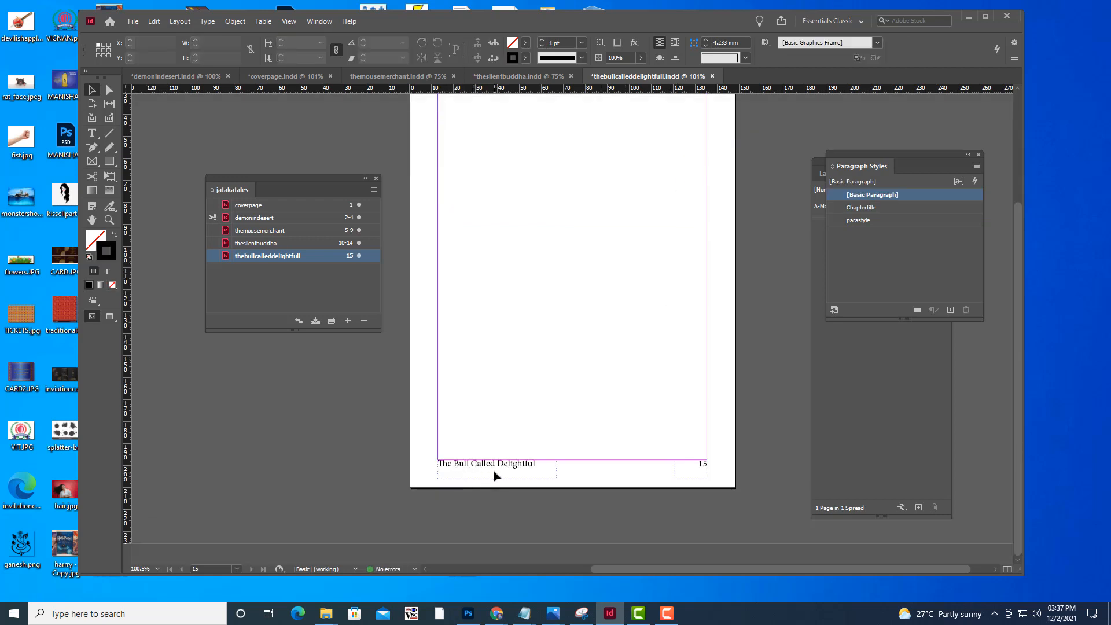
scroll(573, 277, "up", 5)
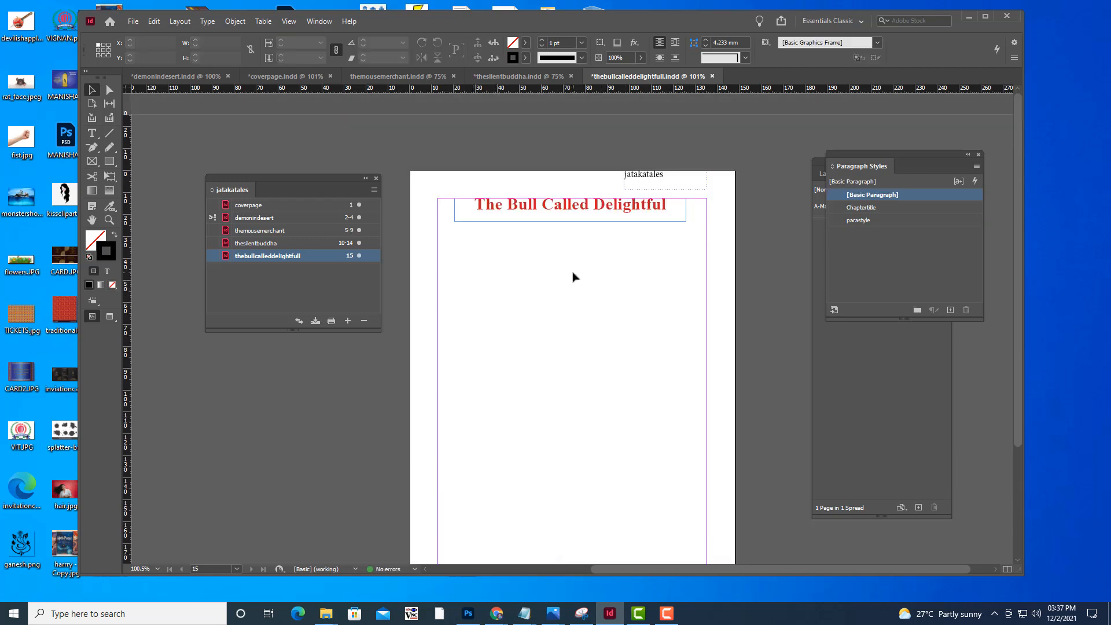
left_click(902, 220)
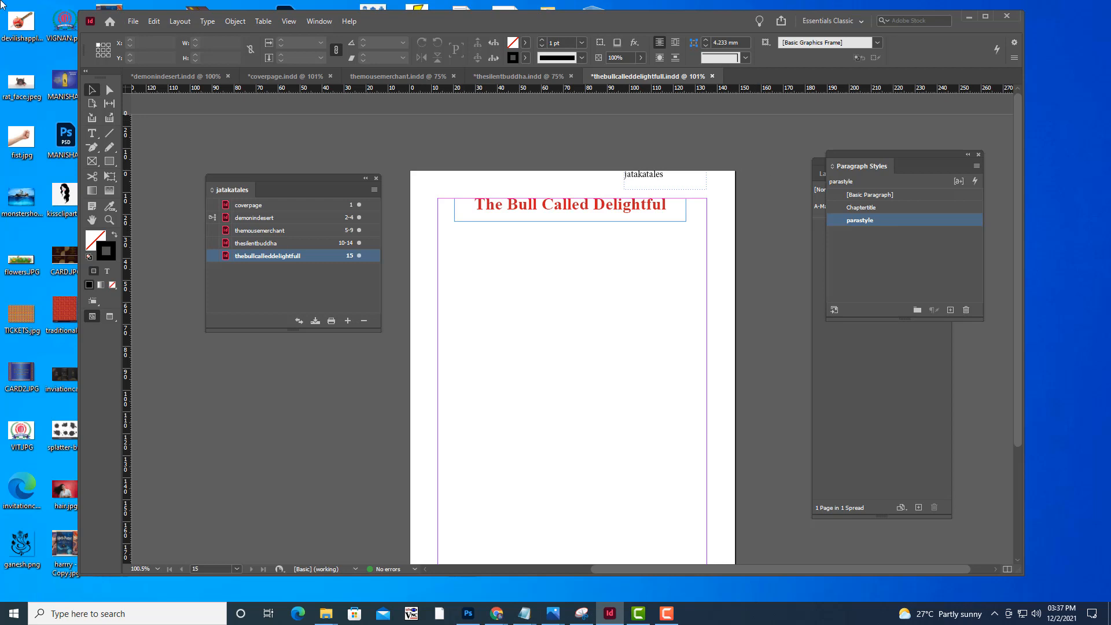
scroll(583, 175, "down", 3)
scroll(583, 175, "up", 3)
left_click(136, 21)
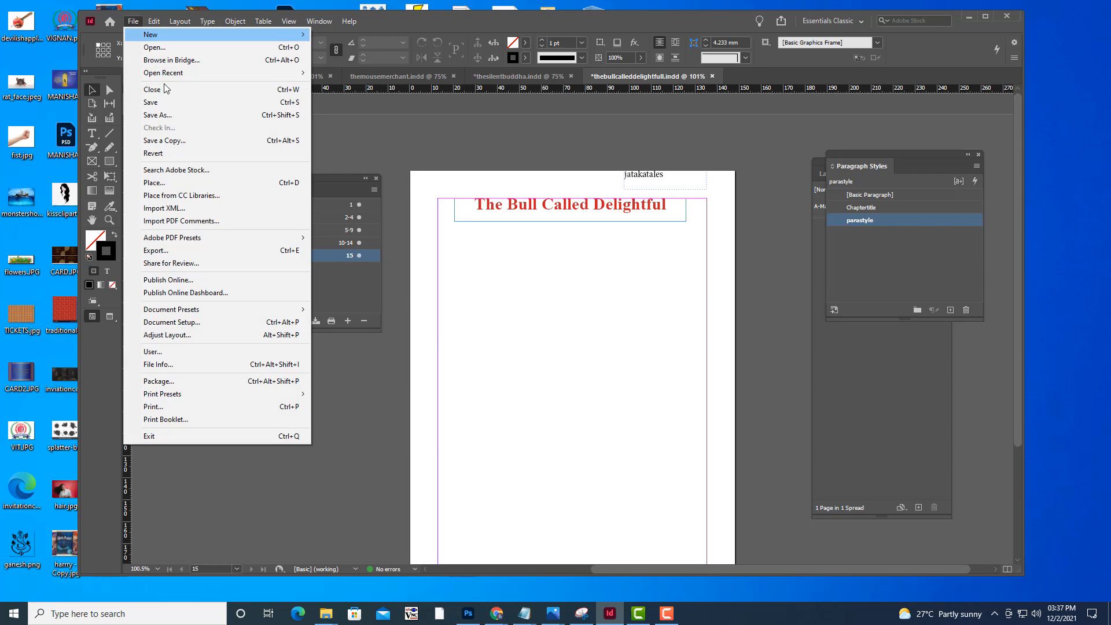
left_click(183, 183)
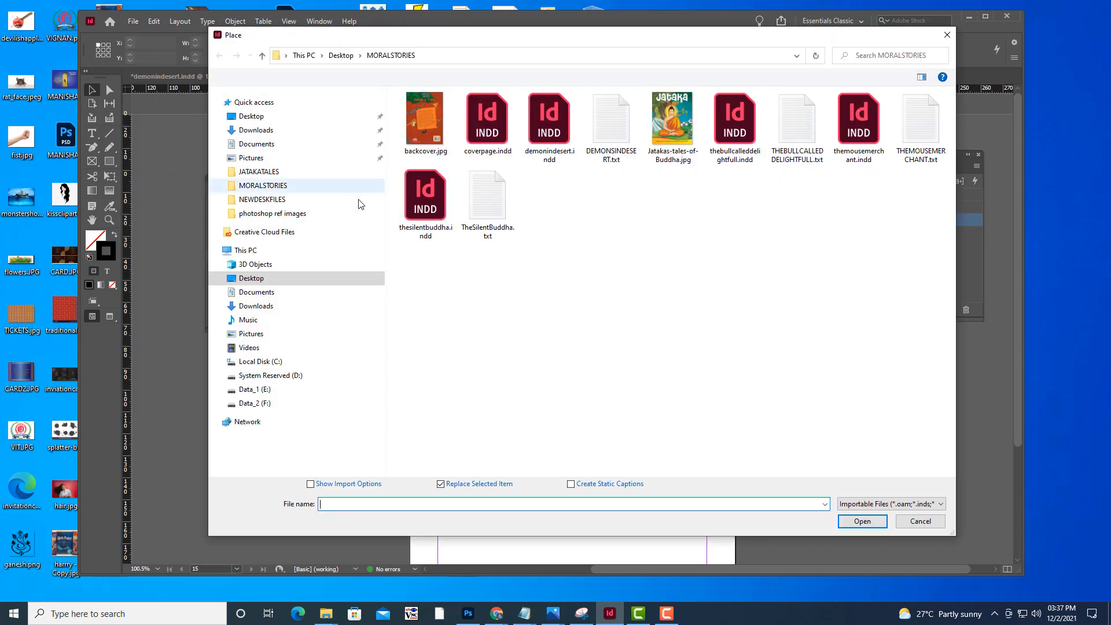
left_click(791, 153)
left_click(862, 522)
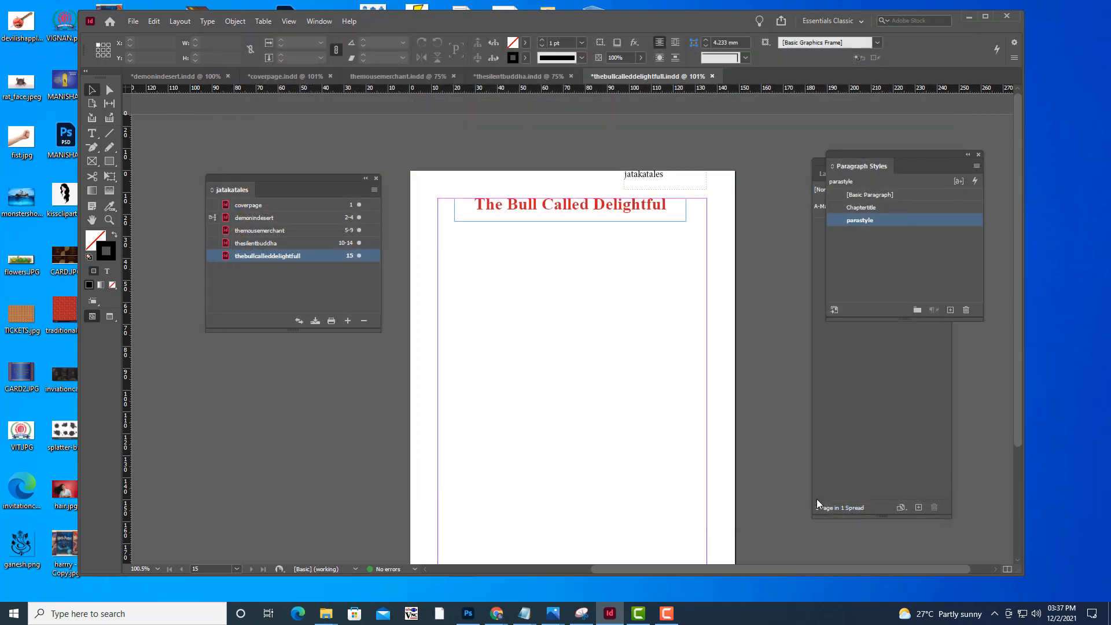
left_click(445, 241)
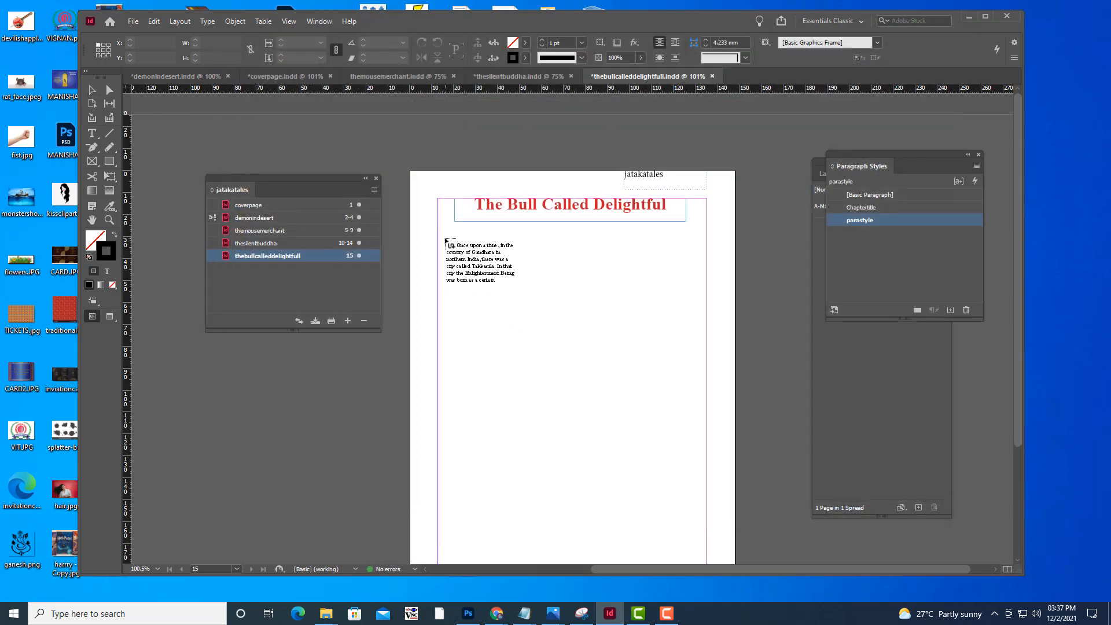
left_click(446, 241, "shift")
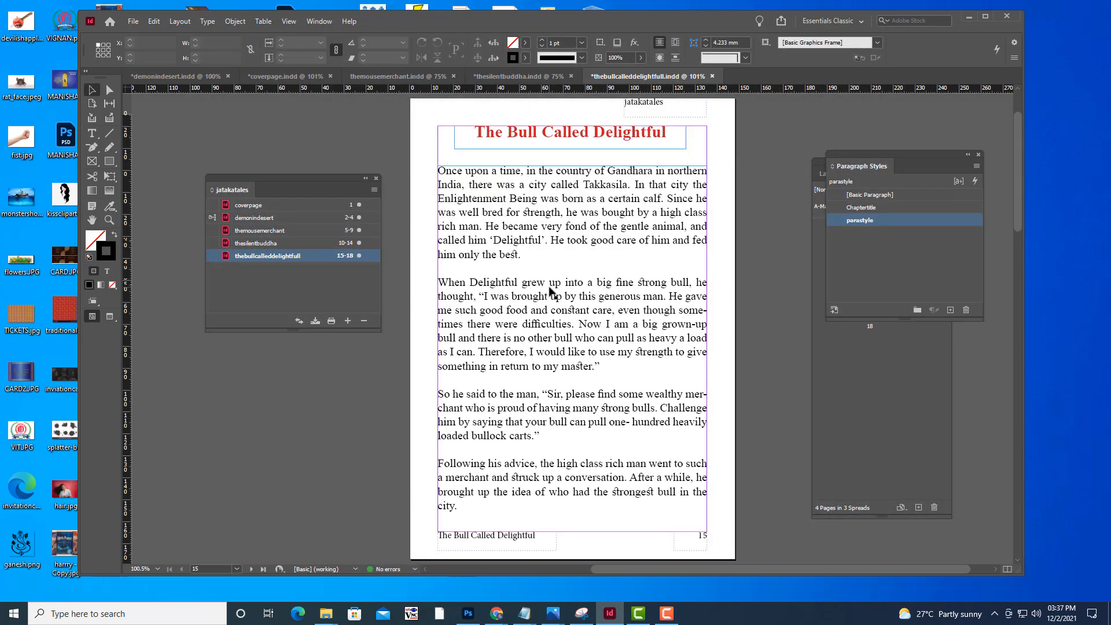
Examine the placed Bull Called Delightful story's text flow, headers, footers and page numbers from page 15 to the last page
scroll(551, 291, "down", 15)
scroll(551, 291, "down", 5)
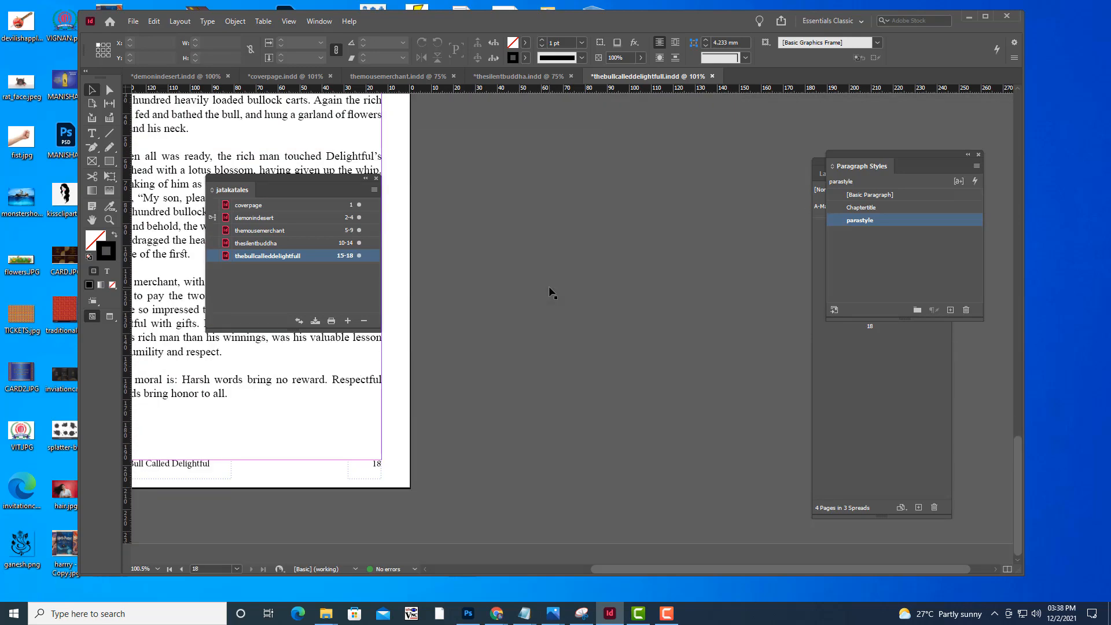
scroll(551, 291, "up", 11)
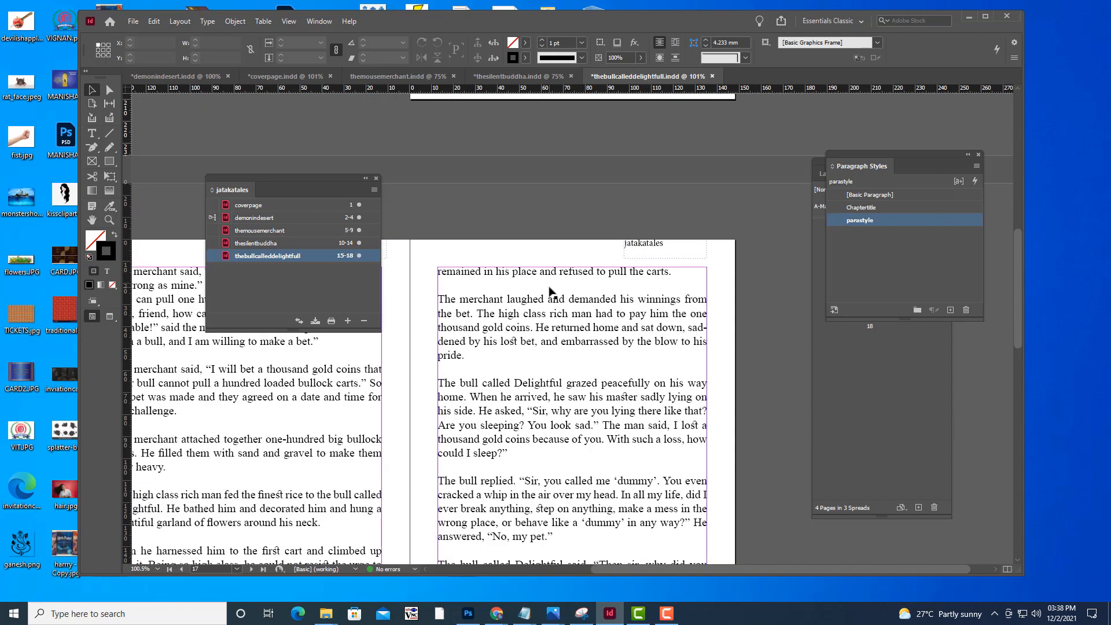
scroll(550, 291, "up", 10)
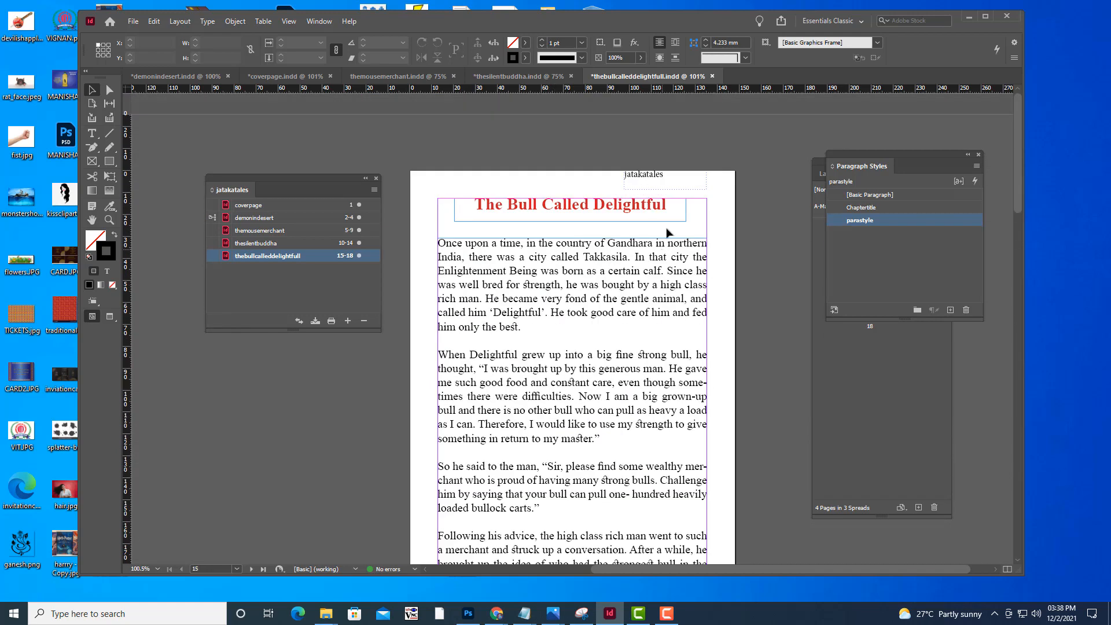
scroll(656, 227, "down", 8)
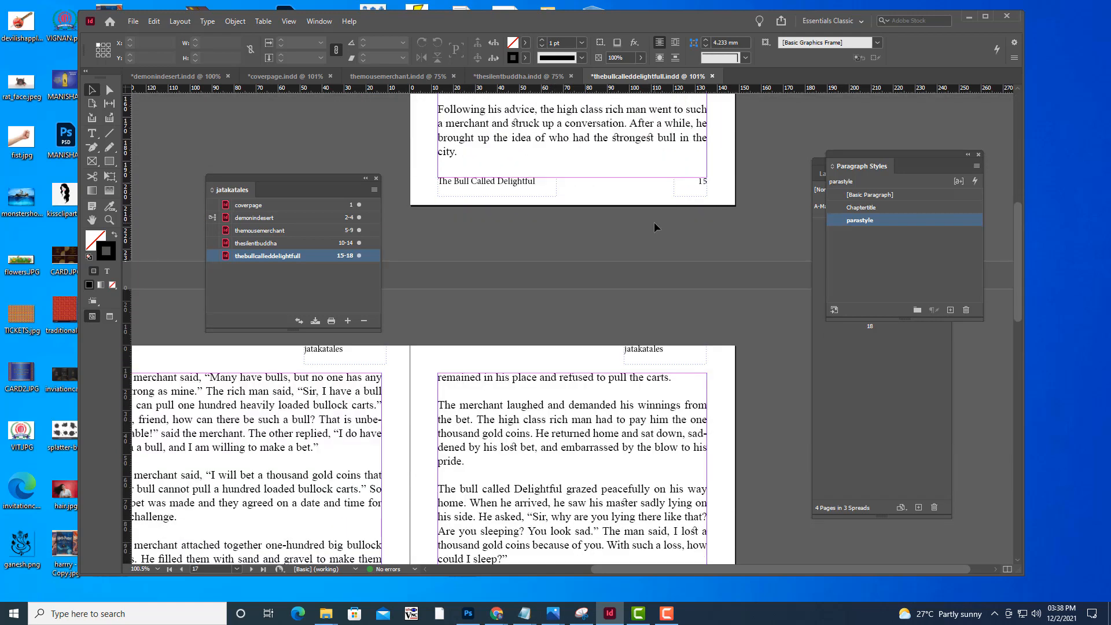
scroll(654, 223, "up", 8)
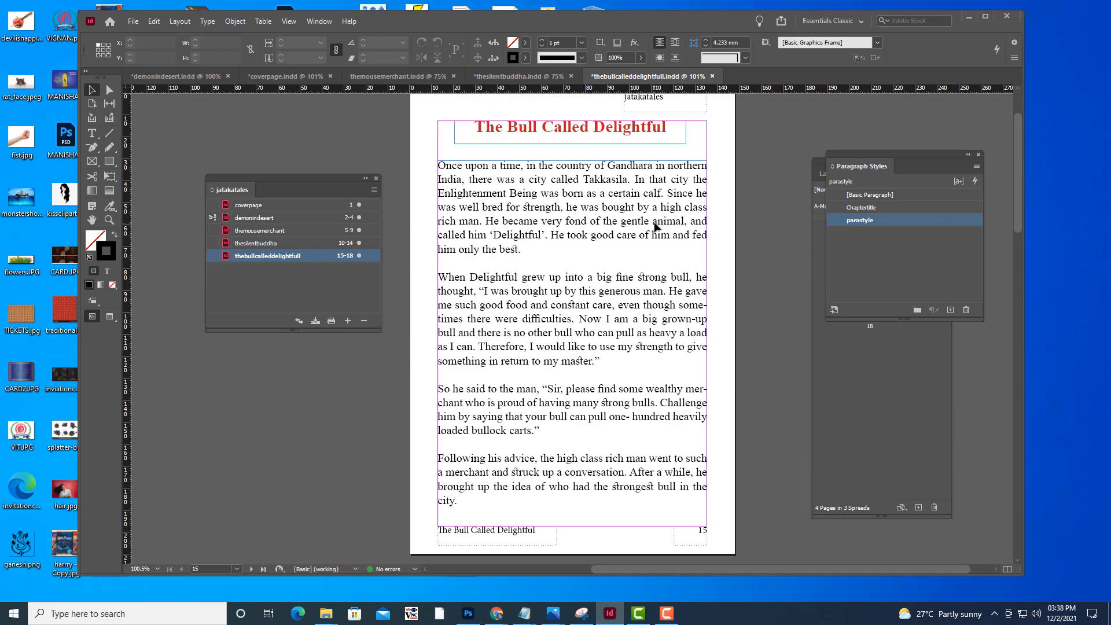
scroll(656, 227, "down", 5)
scroll(656, 226, "down", 15)
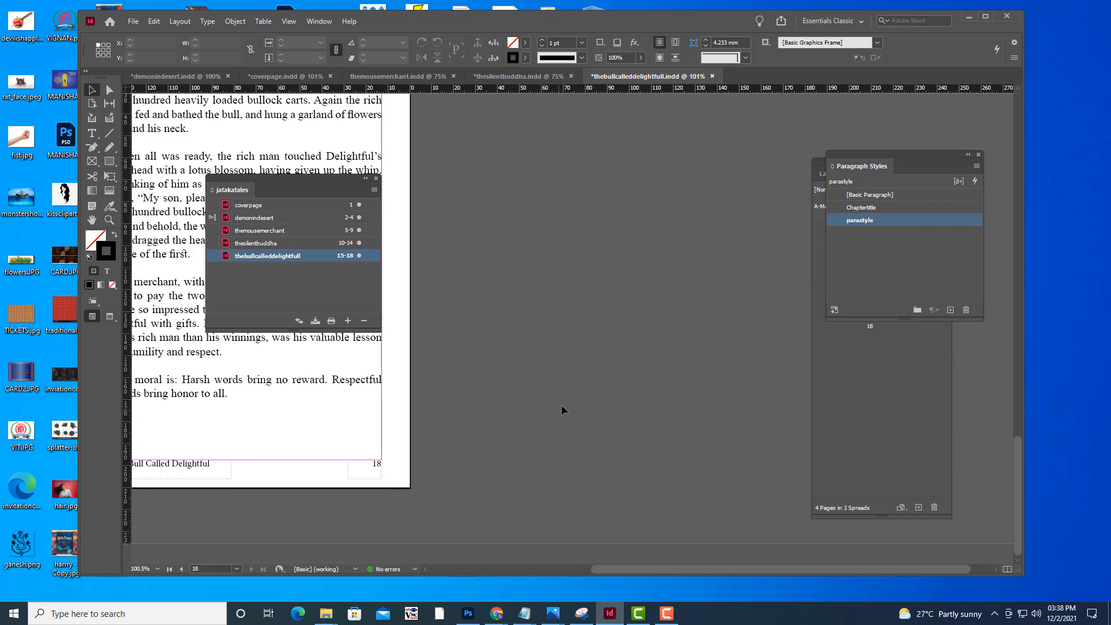
key("h")
left_click_drag(531, 371, 830, 386)
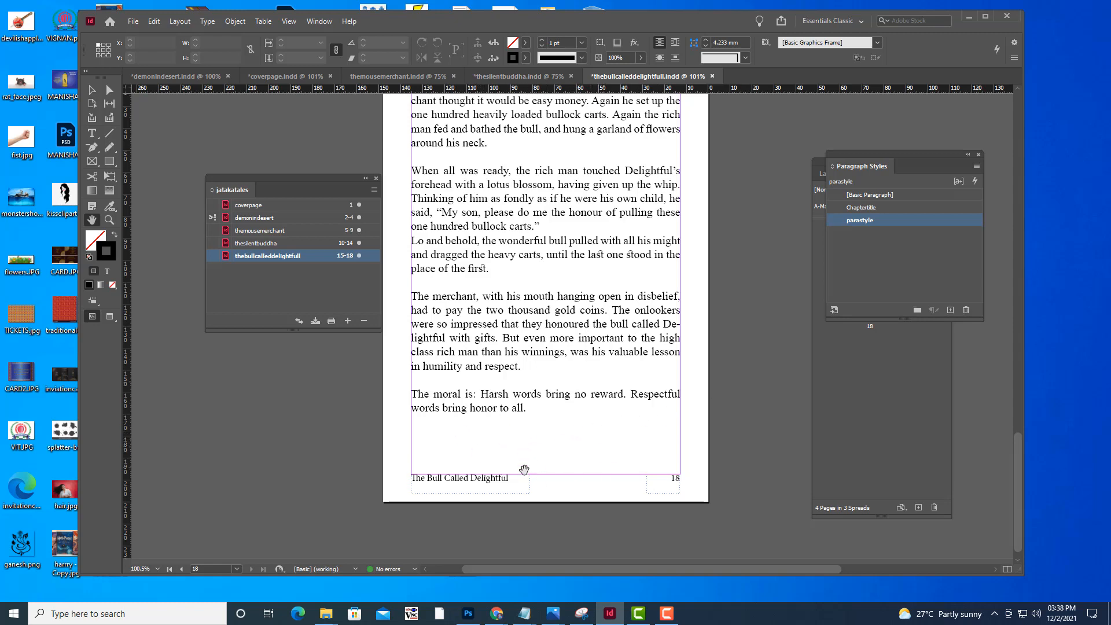
scroll(585, 434, "up", 6)
scroll(614, 429, "up", 10)
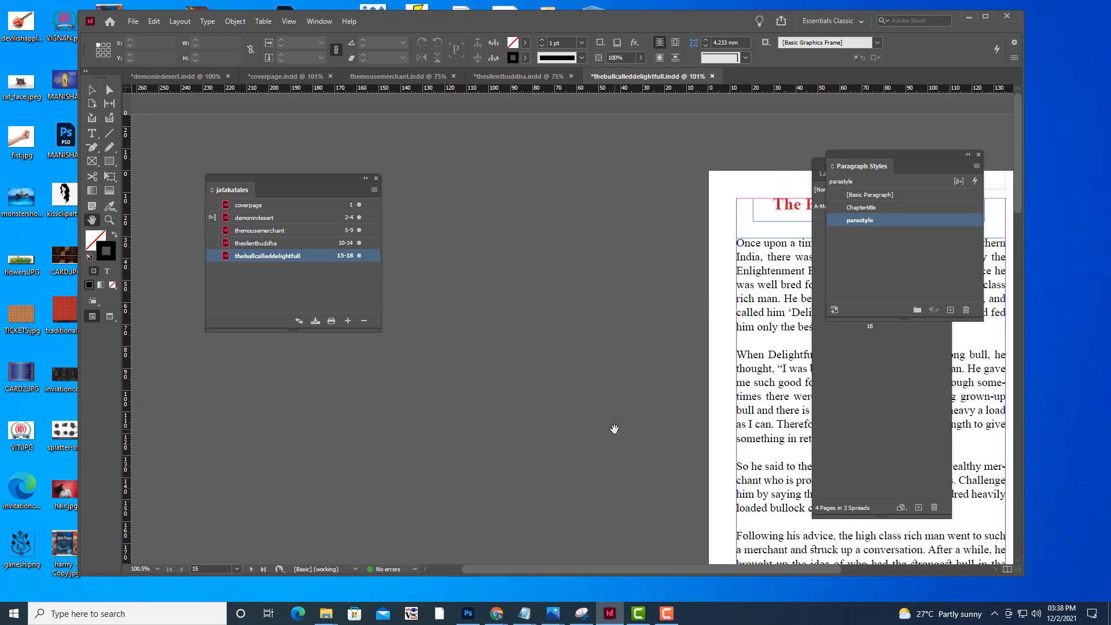
left_click_drag(653, 385, 361, 322)
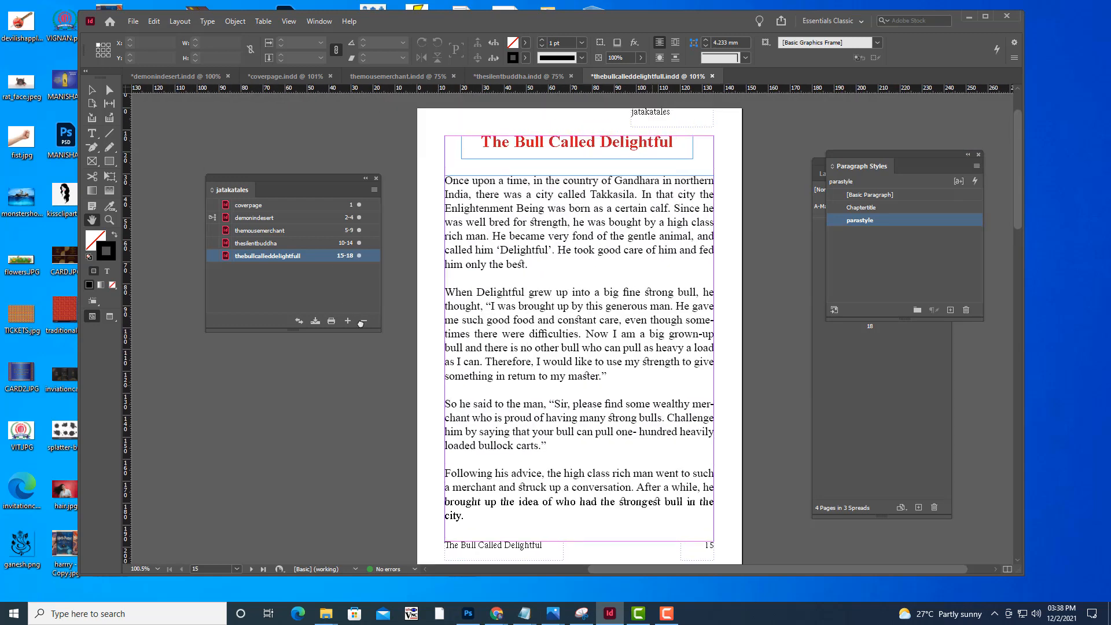
left_click_drag(610, 289, 606, 258)
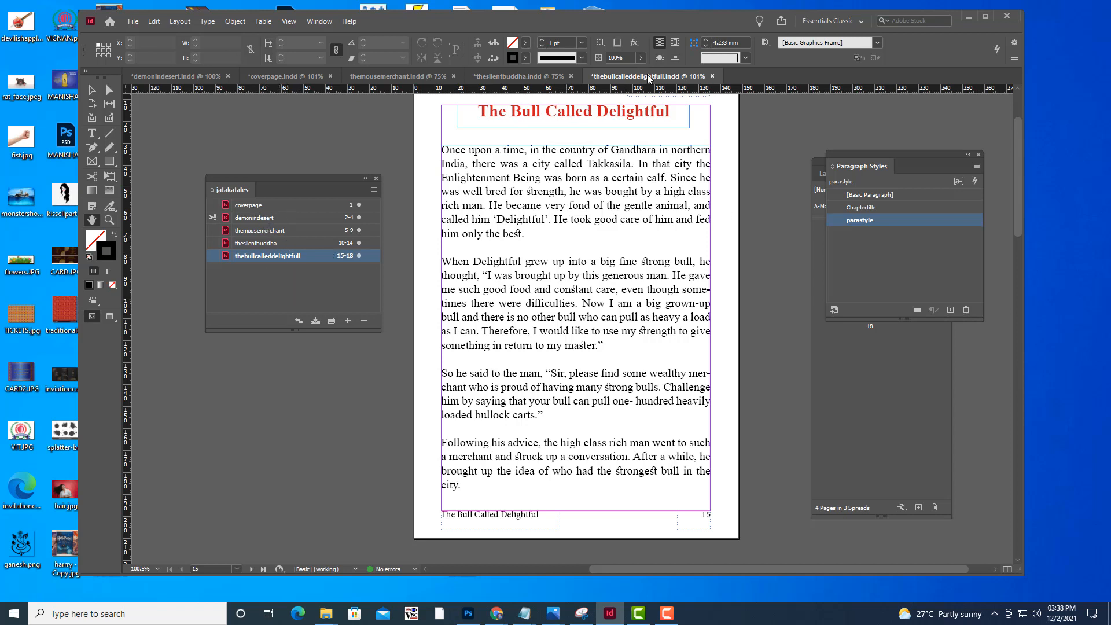
scroll(665, 275, "up", 2)
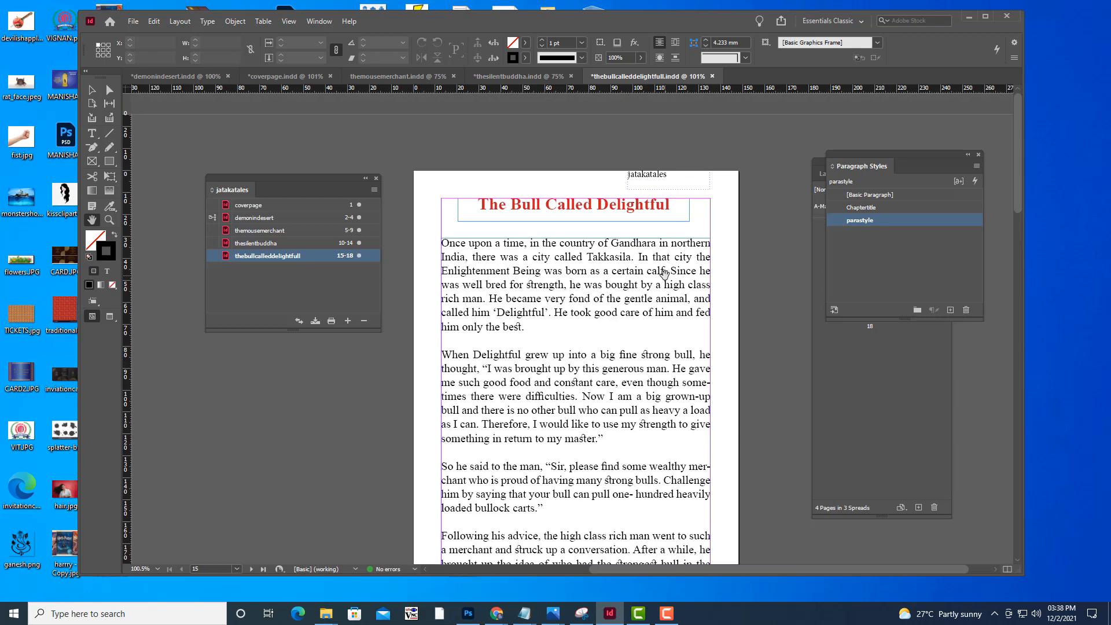
Create a new one-page A5 portrait document, 148 x 210 mm, with facing pages and 12.7 mm margins
left_click(133, 21)
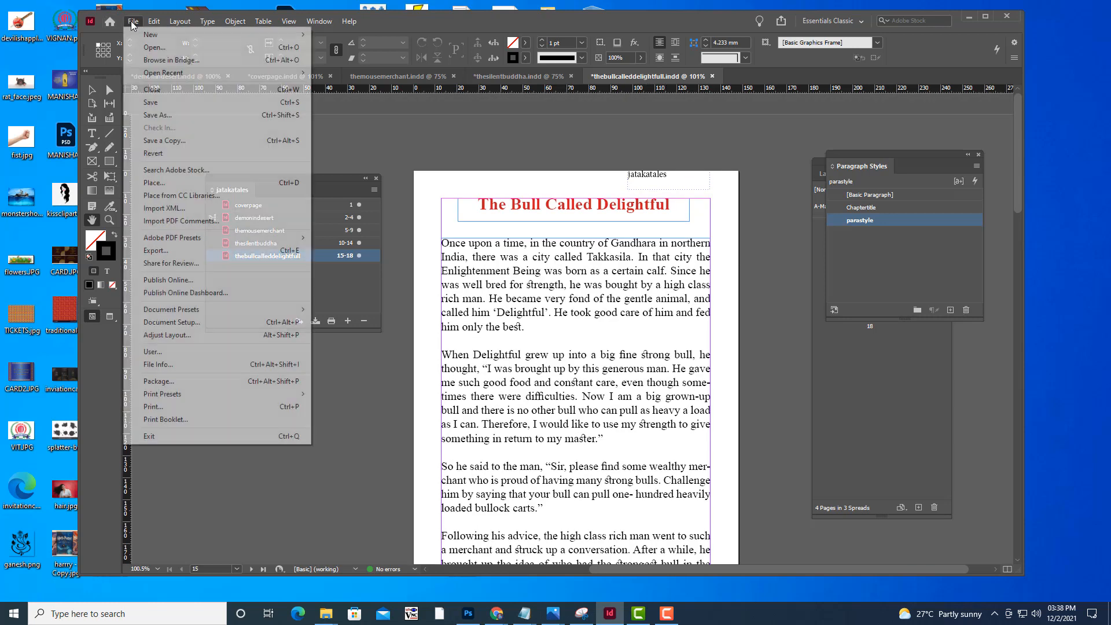
mouse_move(232, 34)
left_click(362, 36)
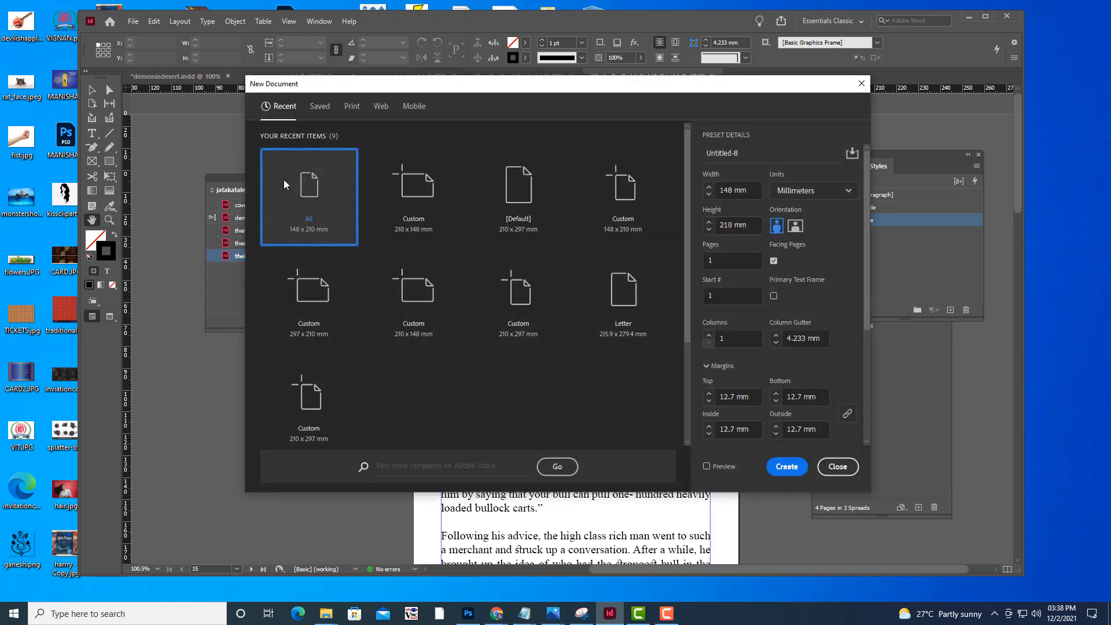
left_click(775, 463)
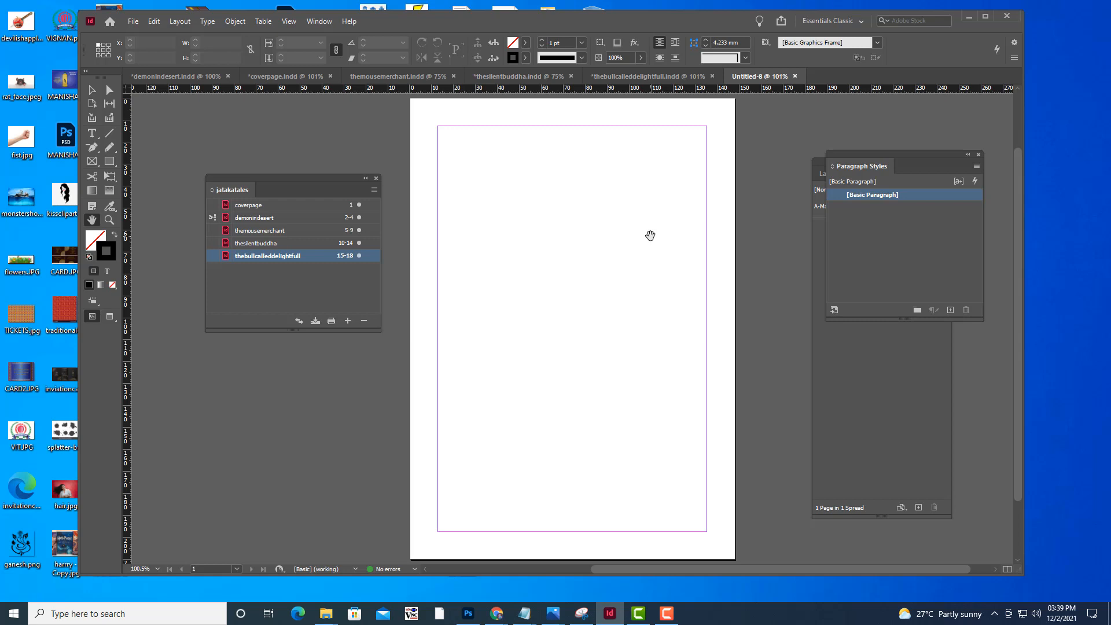
scroll(566, 136, "up", 2)
scroll(636, 157, "down", 2)
scroll(642, 160, "up", 1)
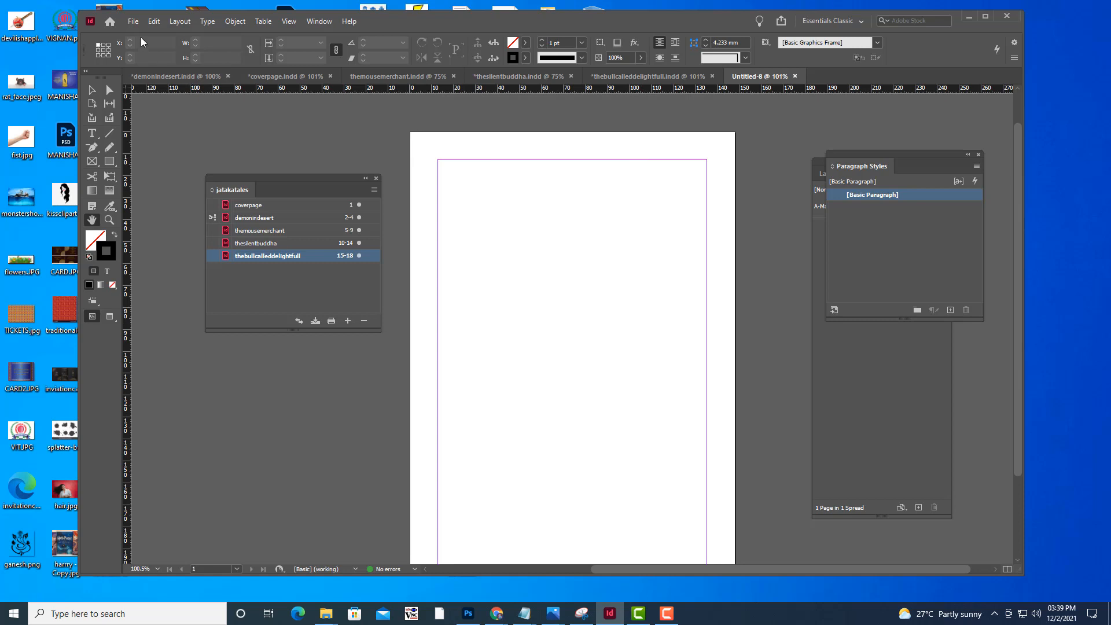
Draw a 148 x 210 mm image frame covering the whole page and place backcover.jpg in it
left_click(92, 162)
left_click_drag(411, 132, 736, 513)
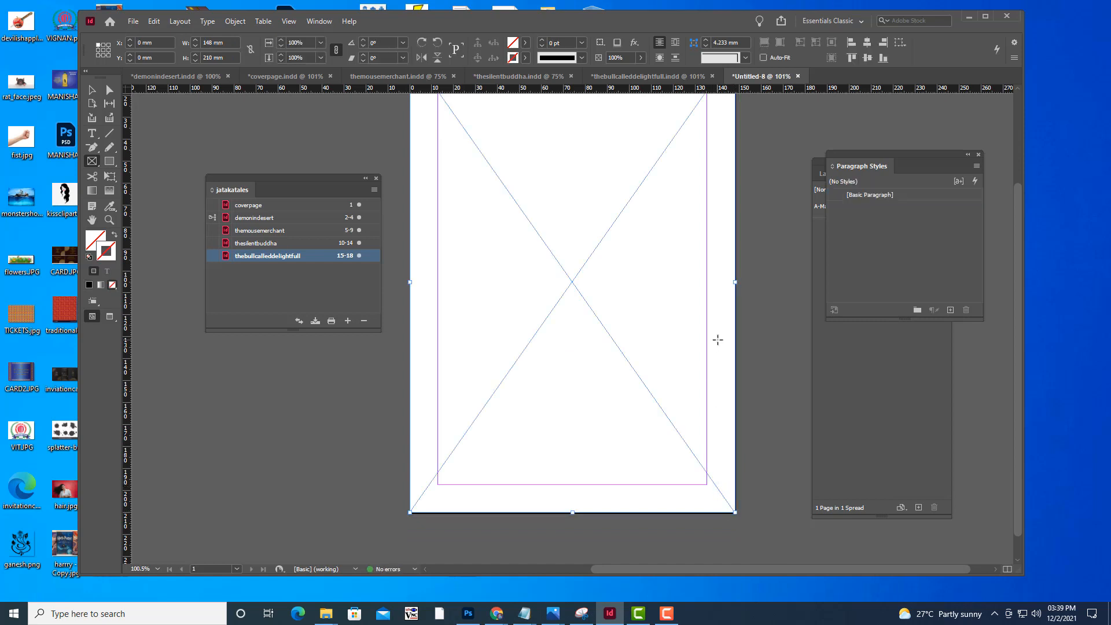
key("ctrl+d")
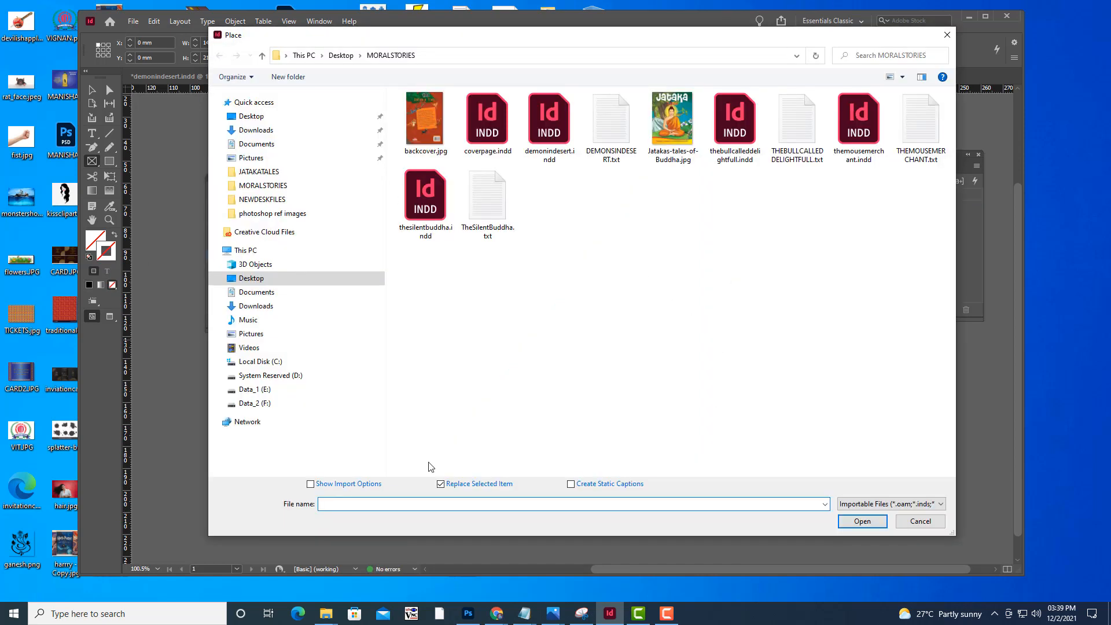
left_click(424, 119)
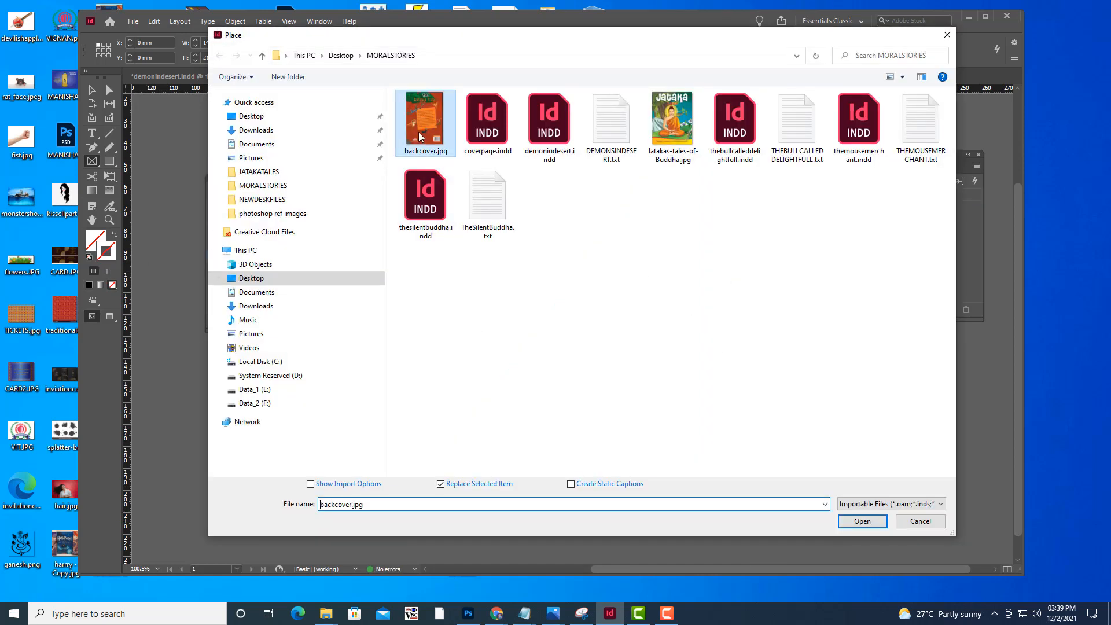
left_click(860, 521)
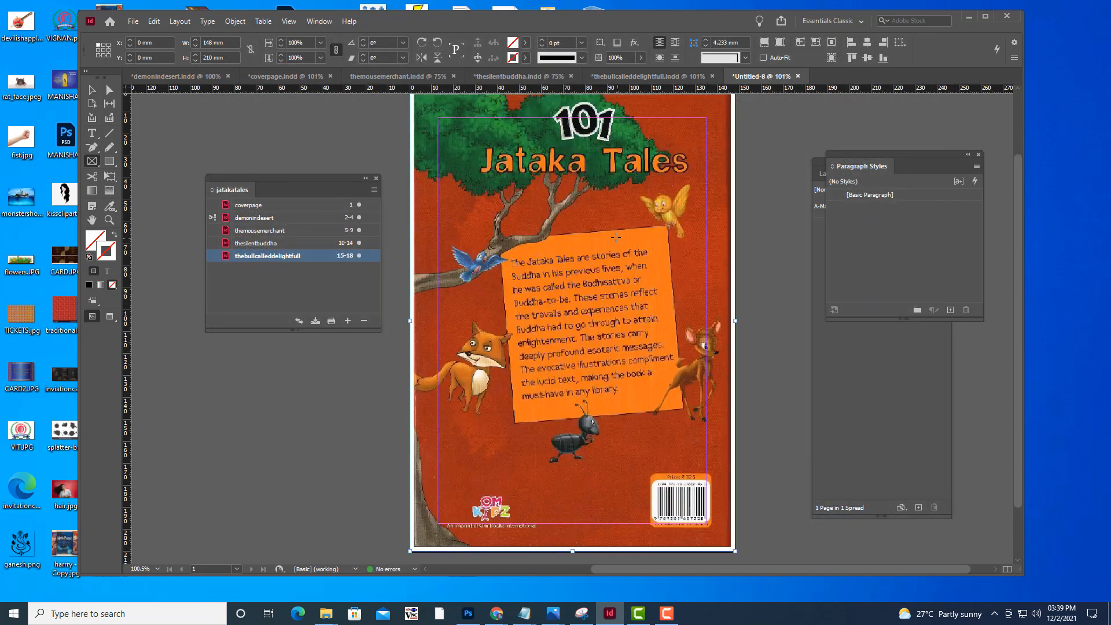
Fit the back cover image so it fills its frame, and set its display performance to High Quality Display
right_click(616, 237)
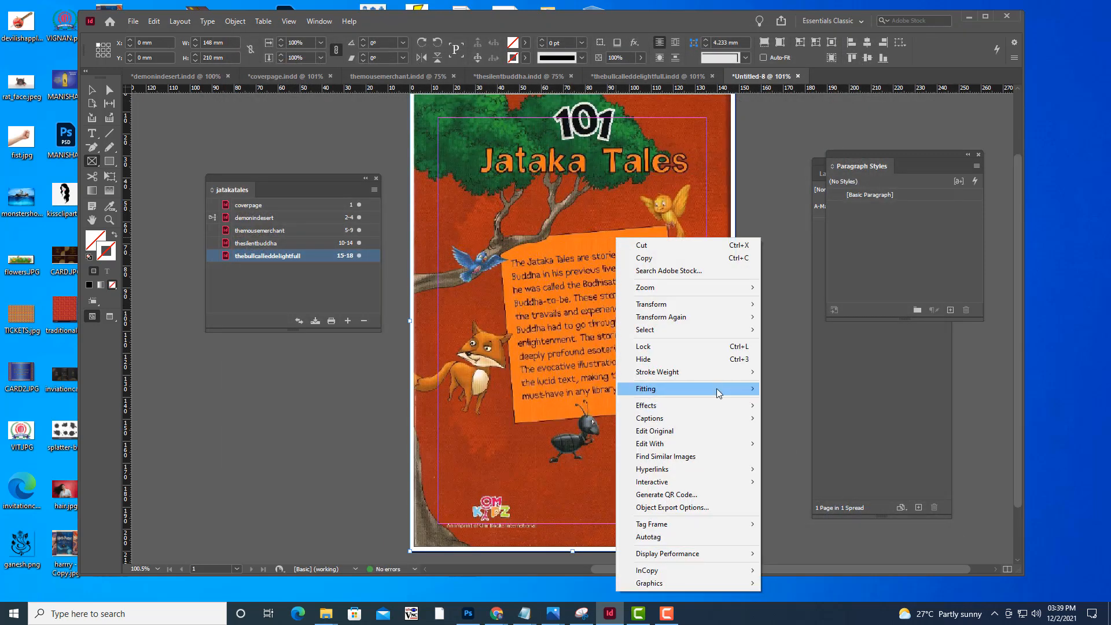
mouse_move(718, 388)
left_click(796, 396)
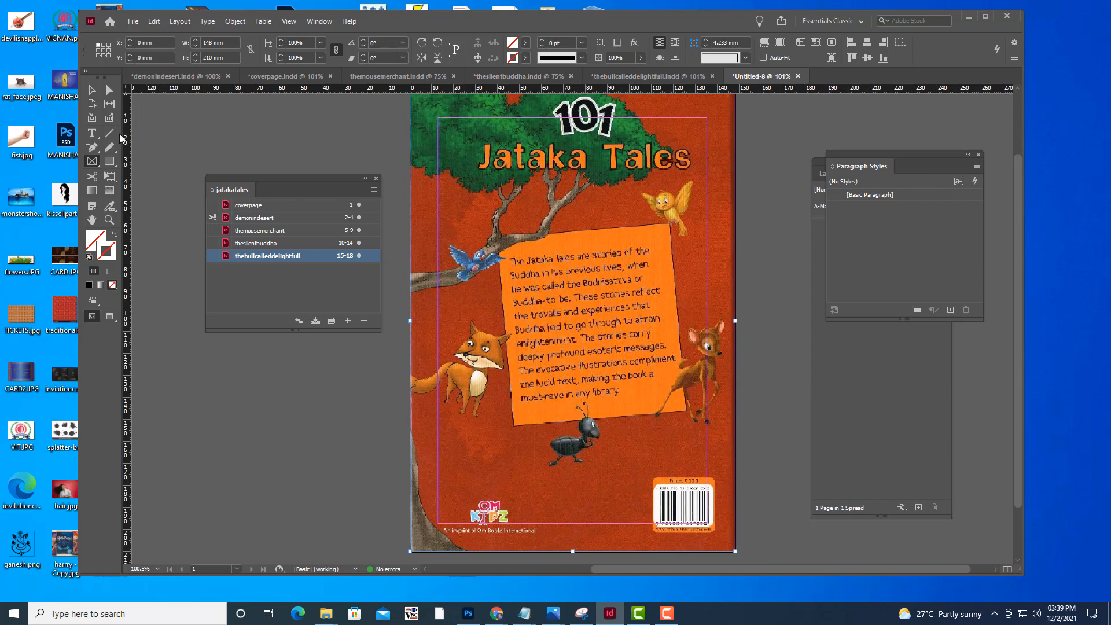
left_click(91, 89)
right_click(557, 238)
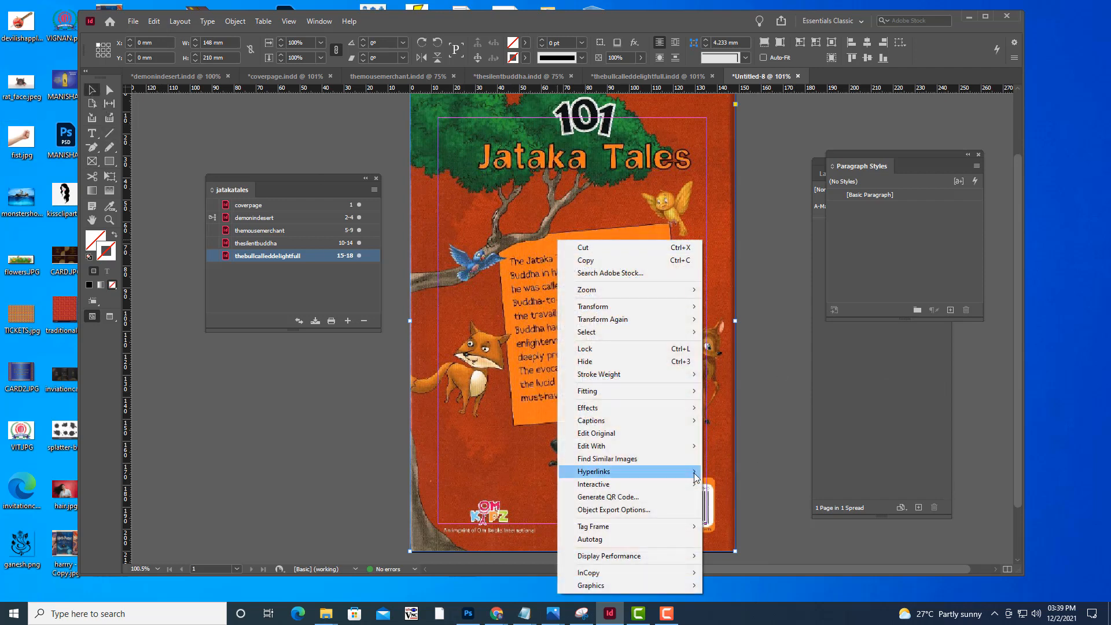
mouse_move(676, 557)
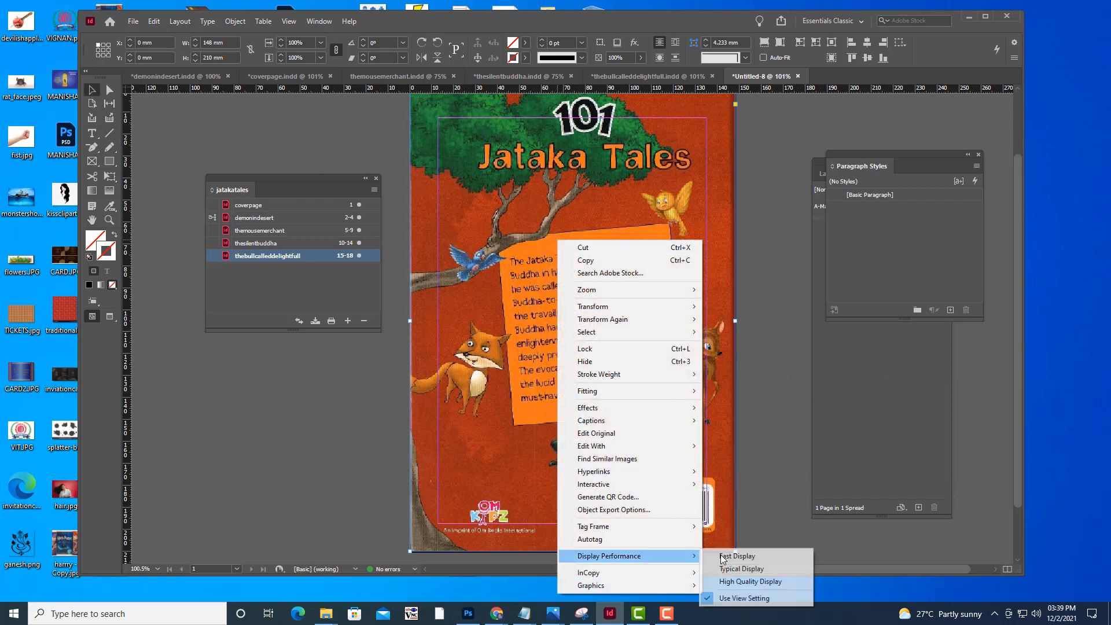
left_click(747, 582)
left_click(758, 429)
scroll(769, 404, "up", 3)
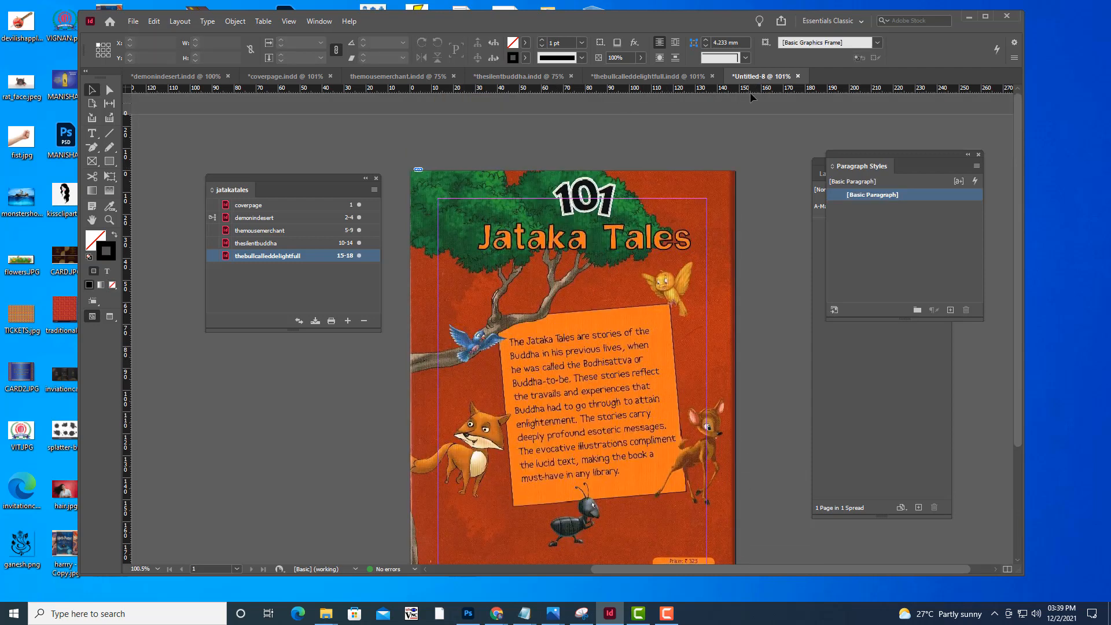
scroll(625, 320, "down", 4)
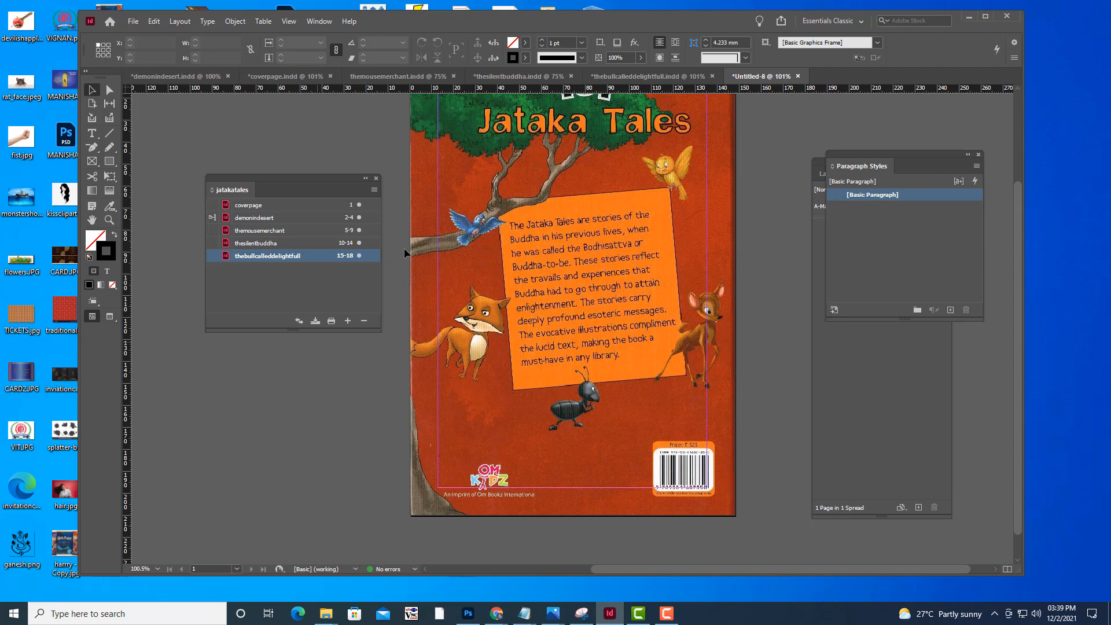
scroll(632, 316, "up", 4)
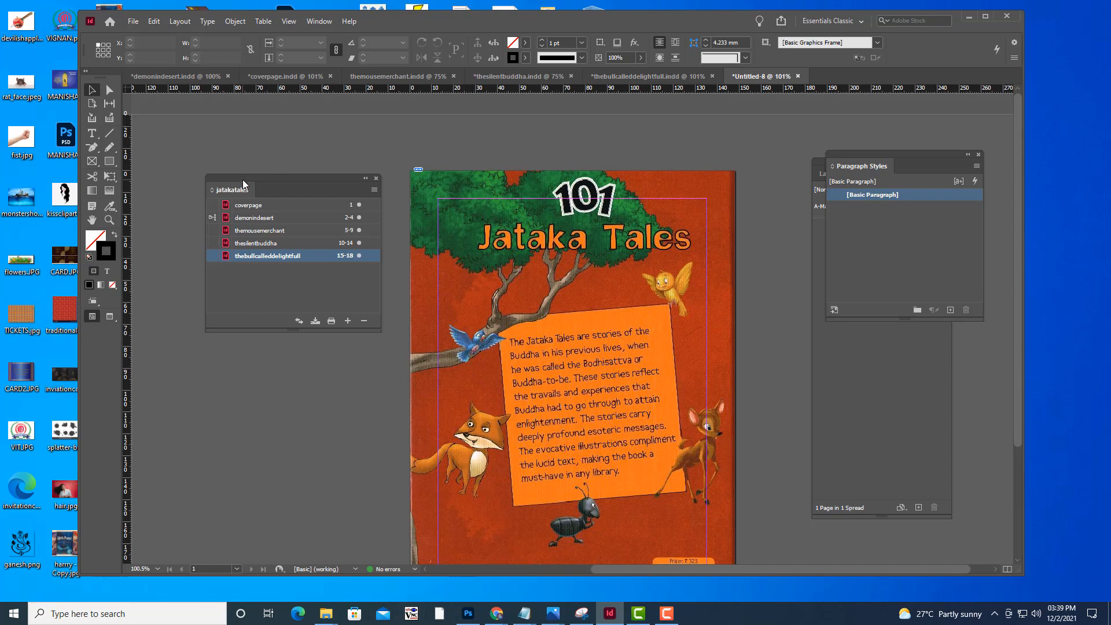
Save the back cover document as backcover in the MORALSTORIES folder
left_click(133, 21)
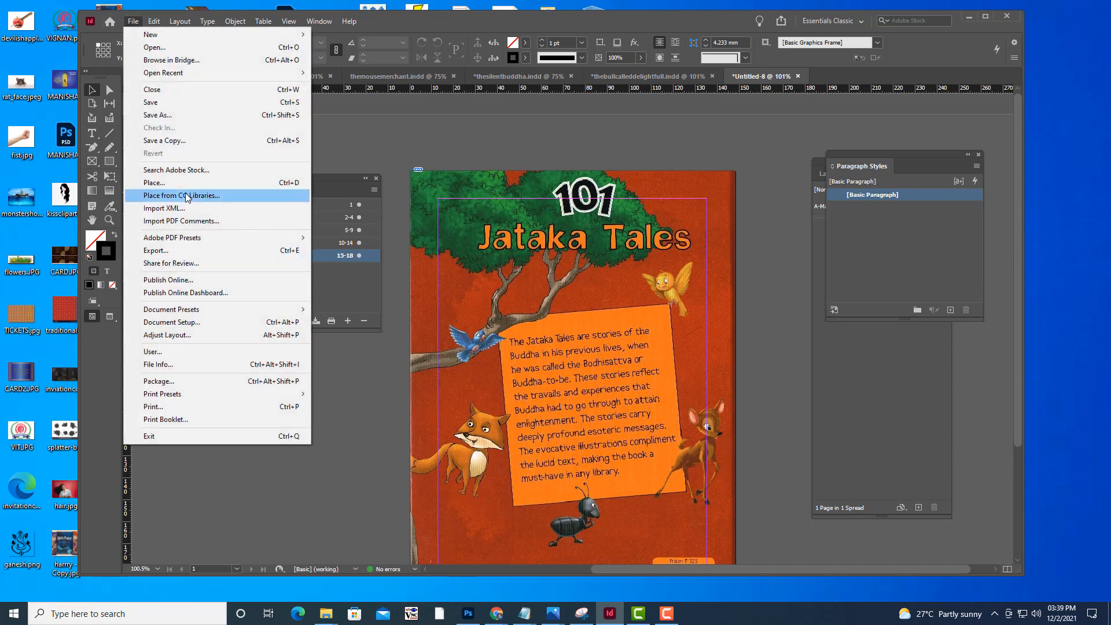
left_click(168, 114)
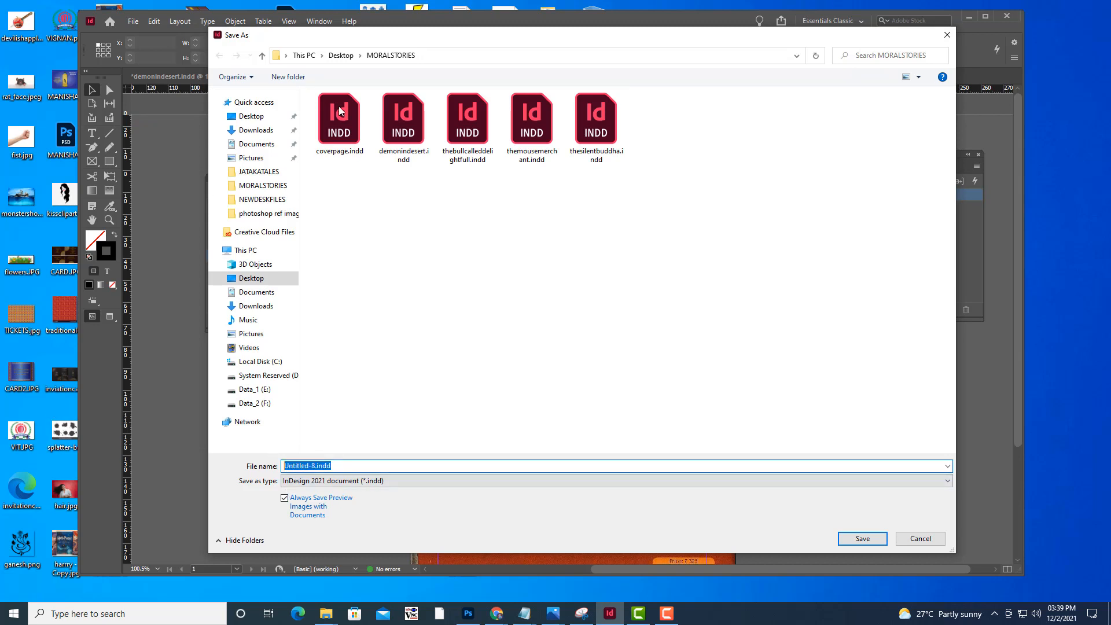
type("backcover")
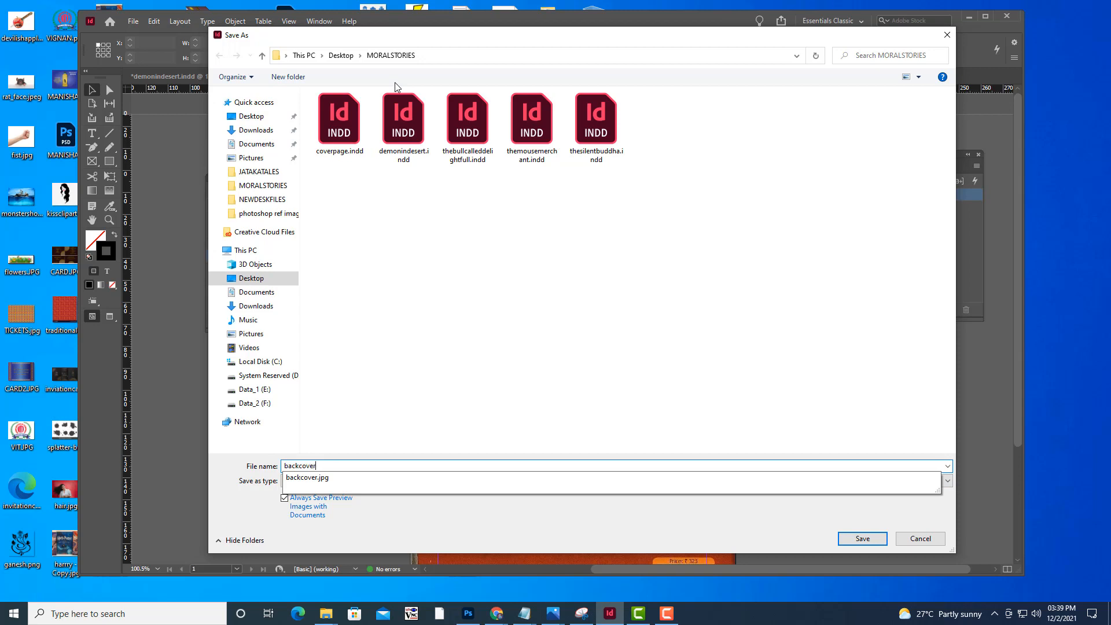
left_click(228, 457)
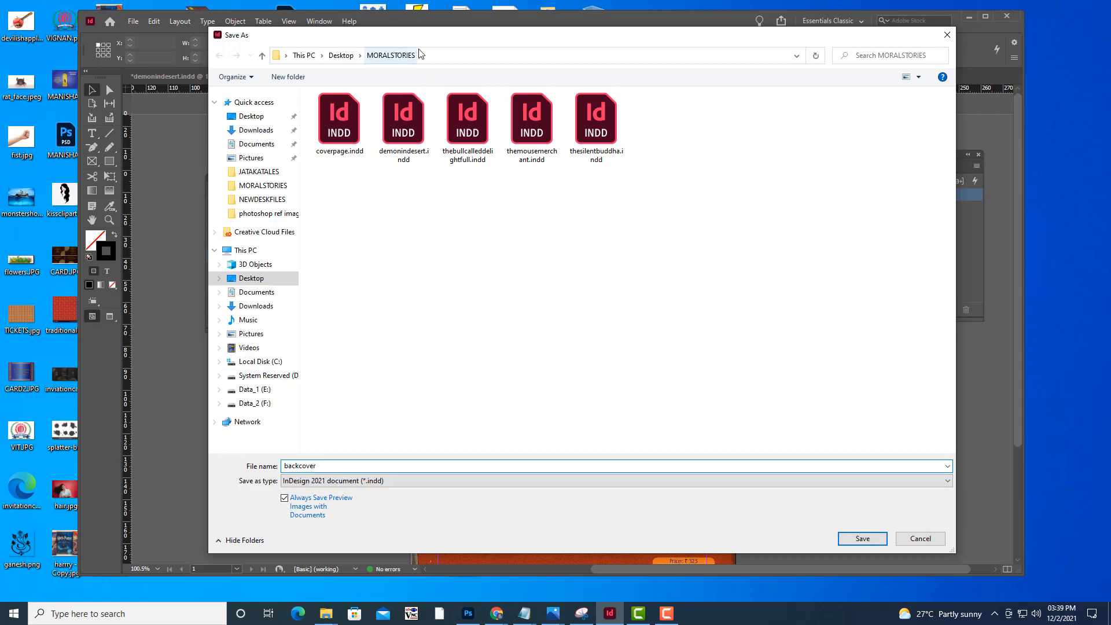
left_click(853, 544)
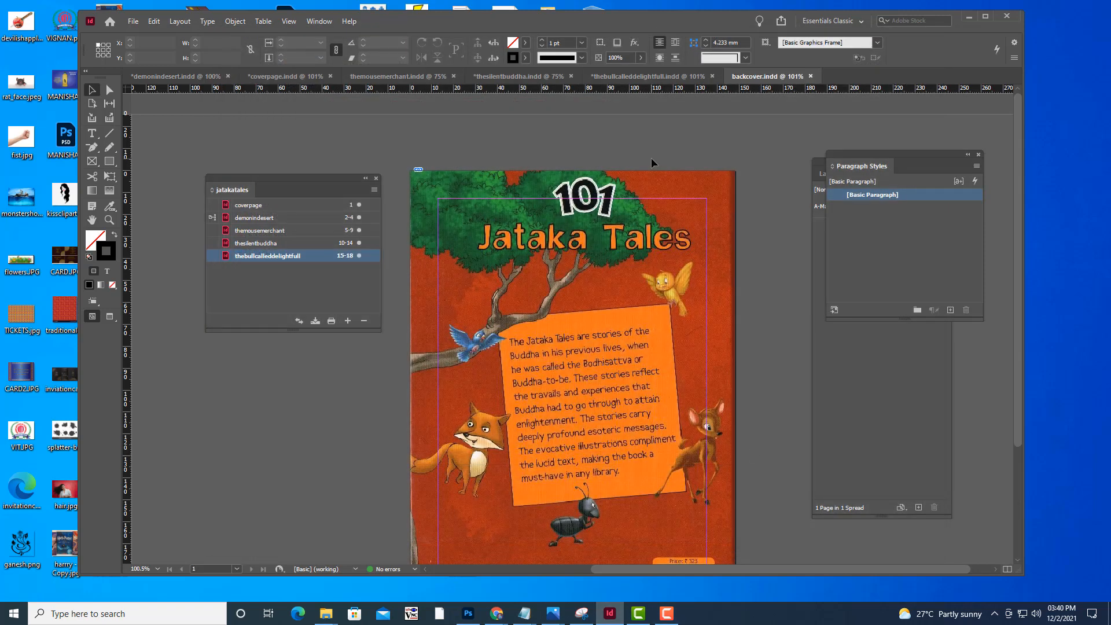
Add backcover.indd to the jatakatales book after thebullcalleddelightfull
left_click_drag(267, 184, 319, 155)
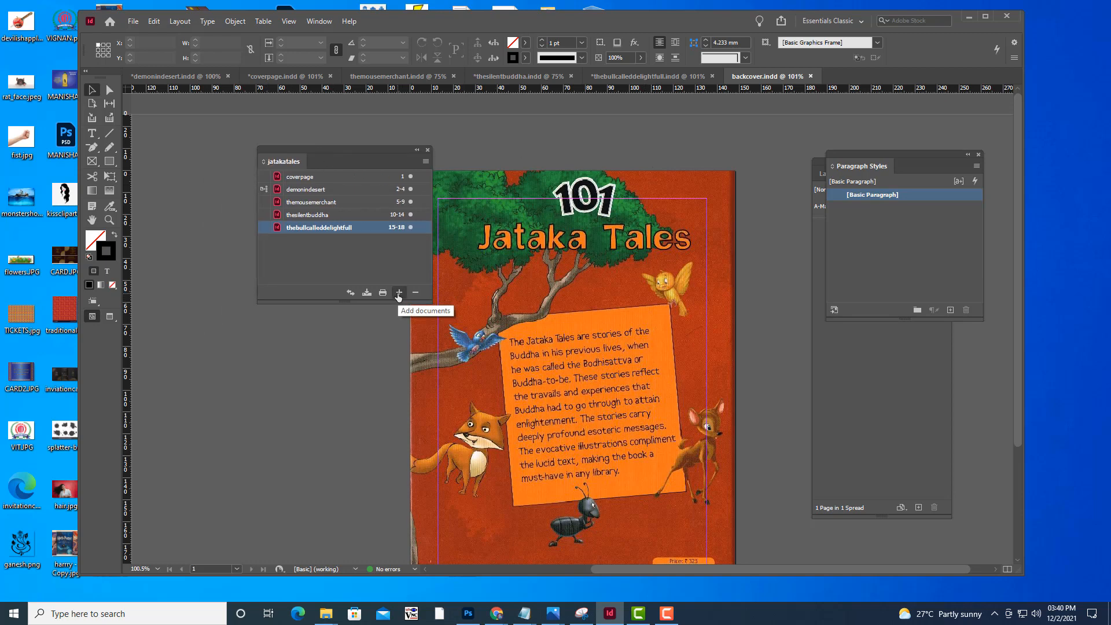
left_click(399, 293)
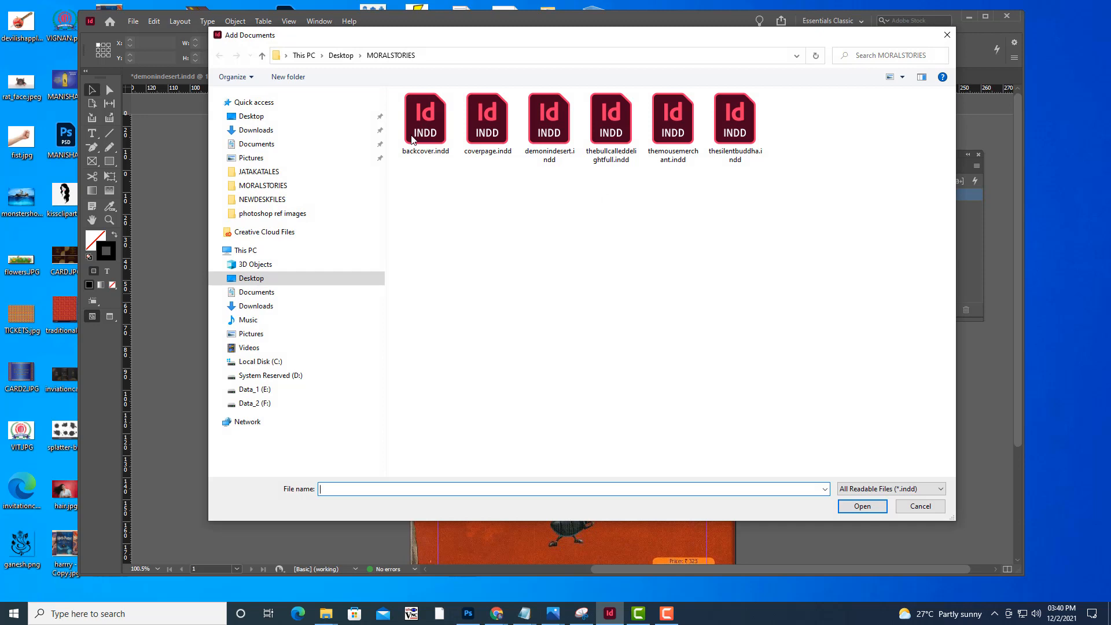
left_click(413, 140)
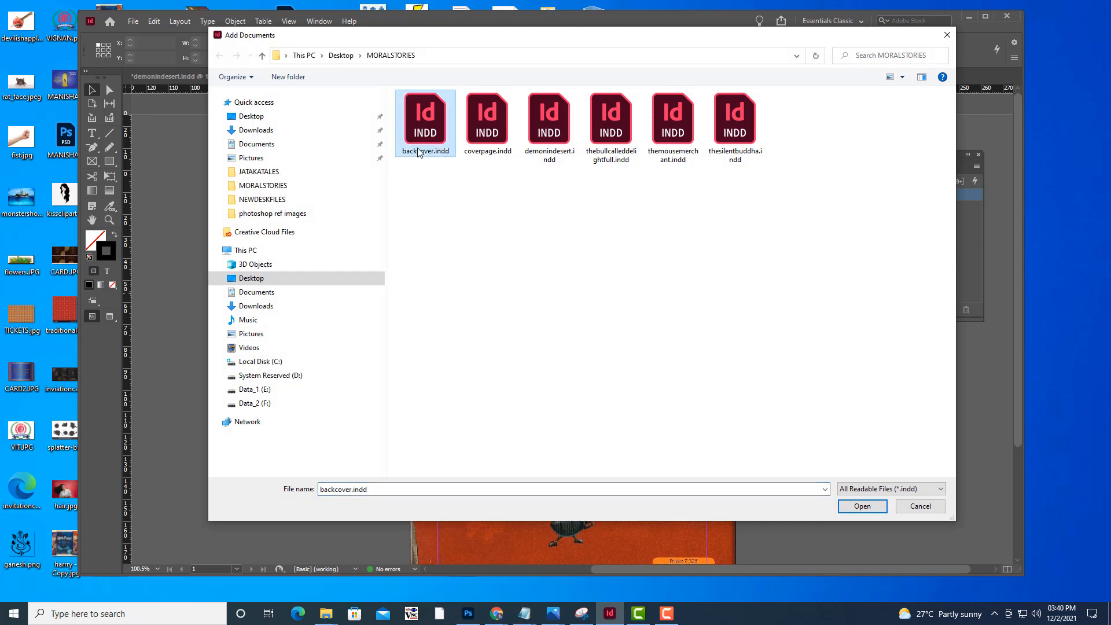
left_click_drag(447, 36, 433, 38)
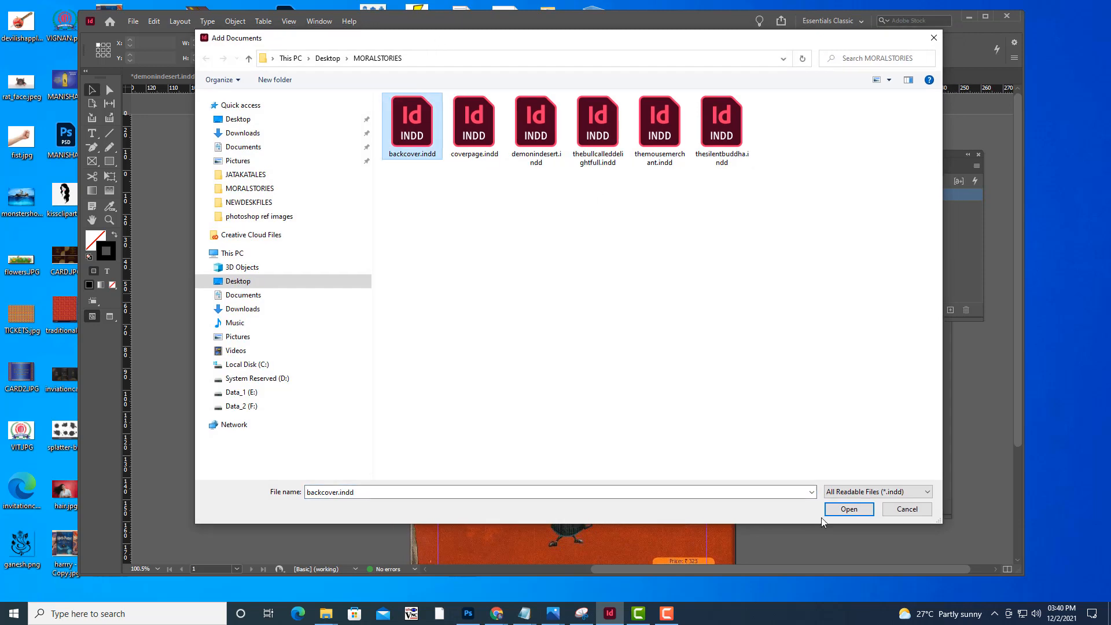
left_click(848, 509)
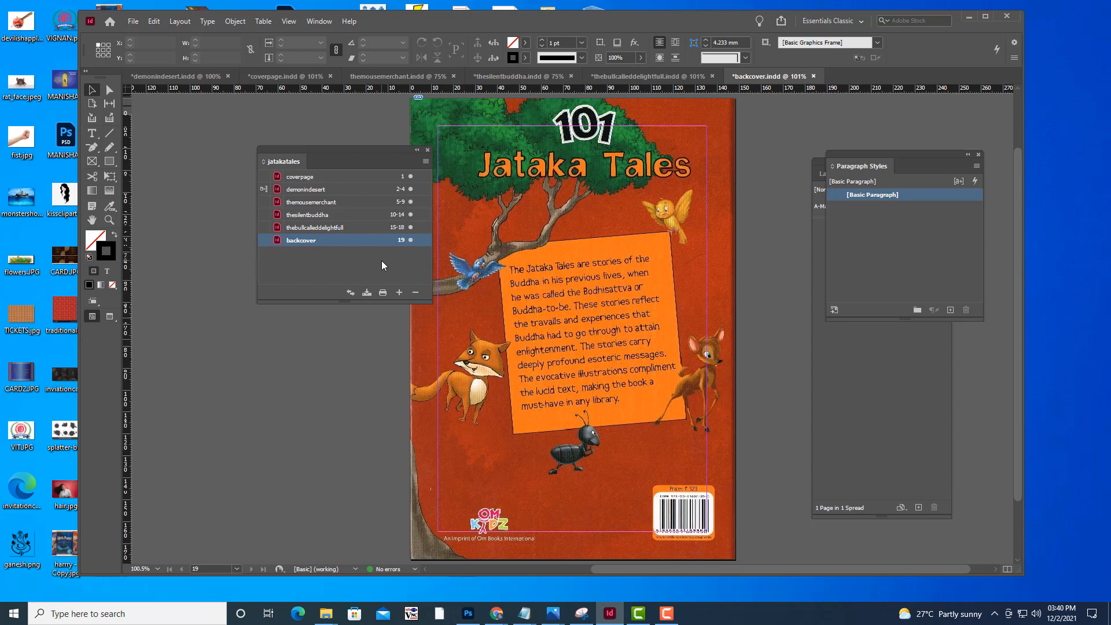
Select coverpage in the jatakatales book and create a new blank one-page A5 portrait document
left_click(356, 174)
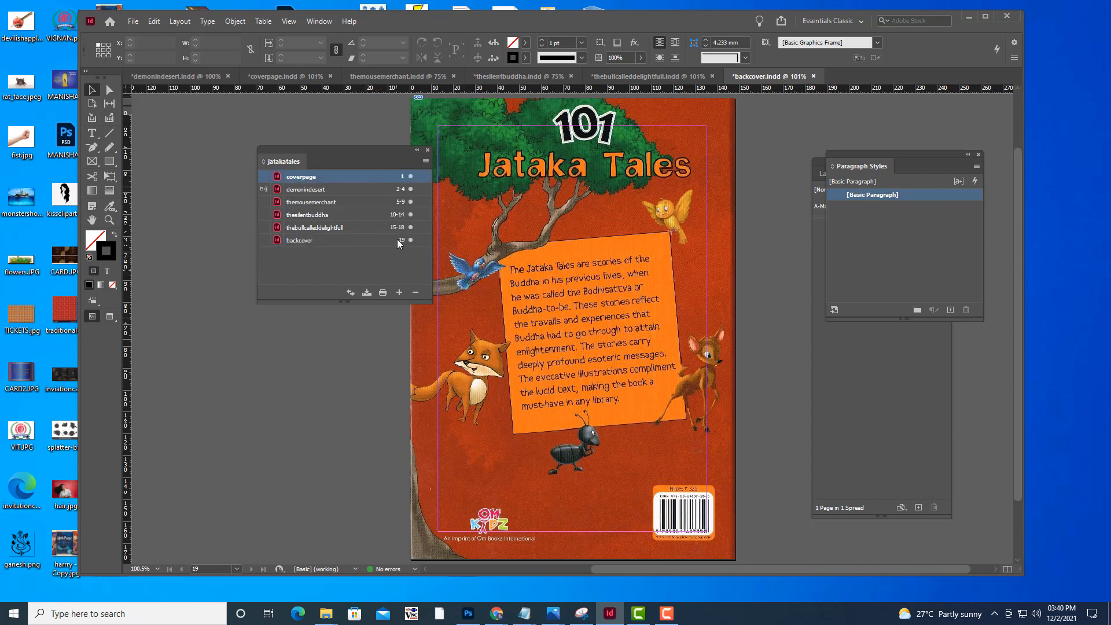
left_click(399, 292)
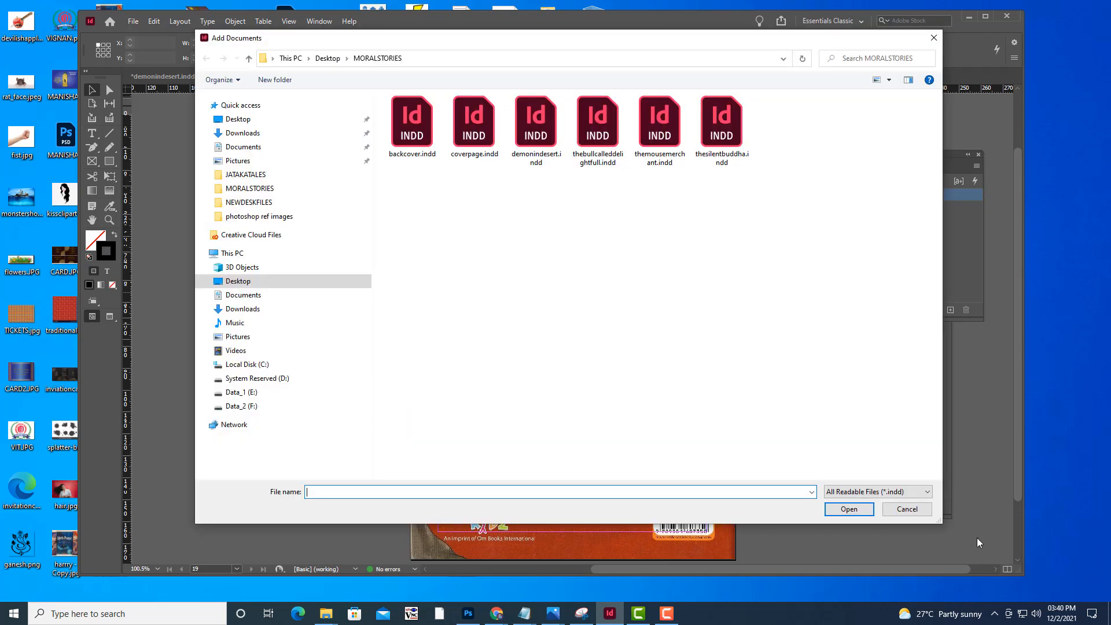
left_click(925, 513)
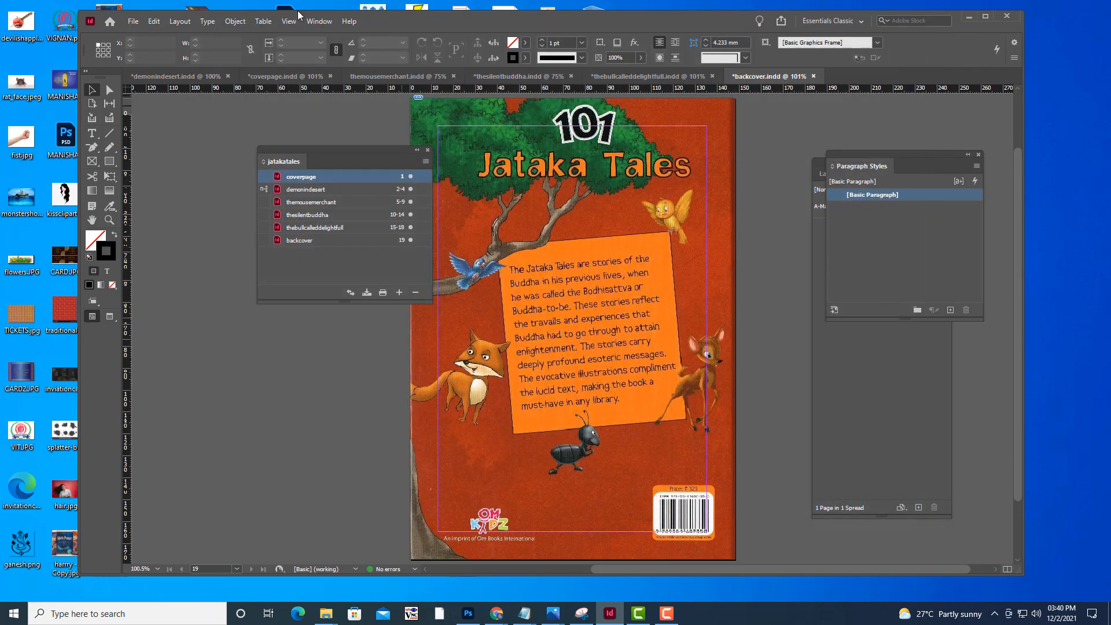
left_click(132, 21)
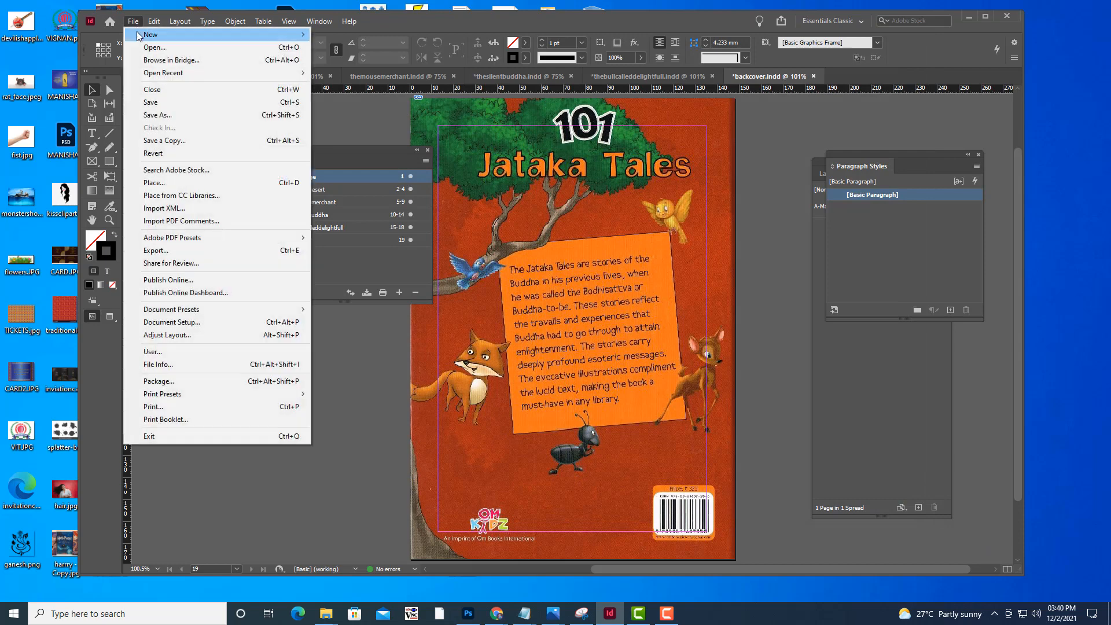
mouse_move(215, 36)
left_click(346, 35)
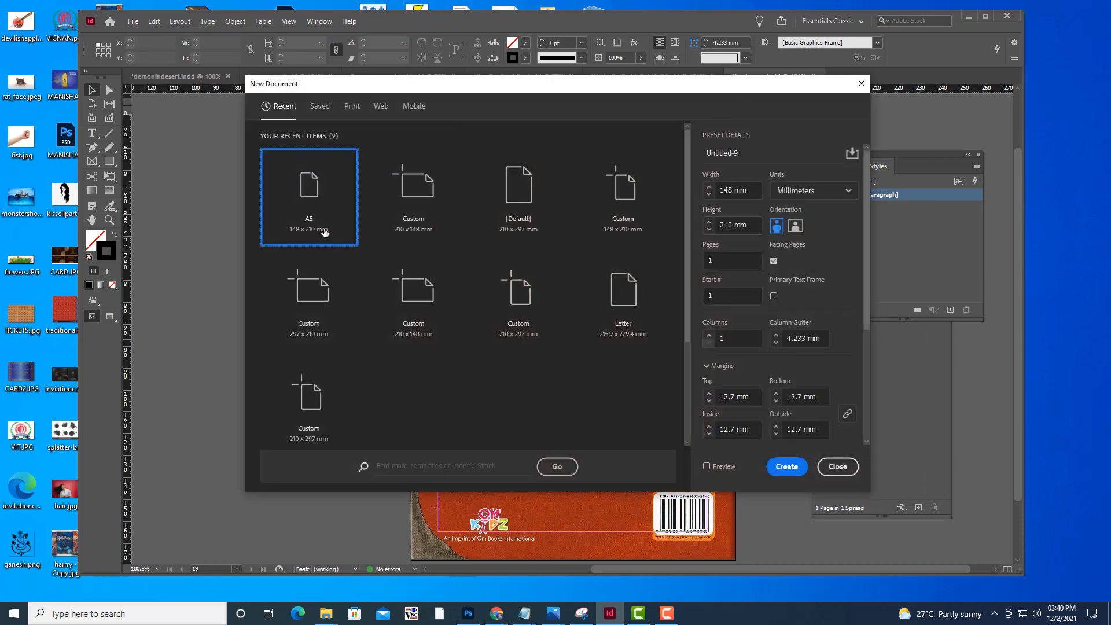
left_click(787, 463)
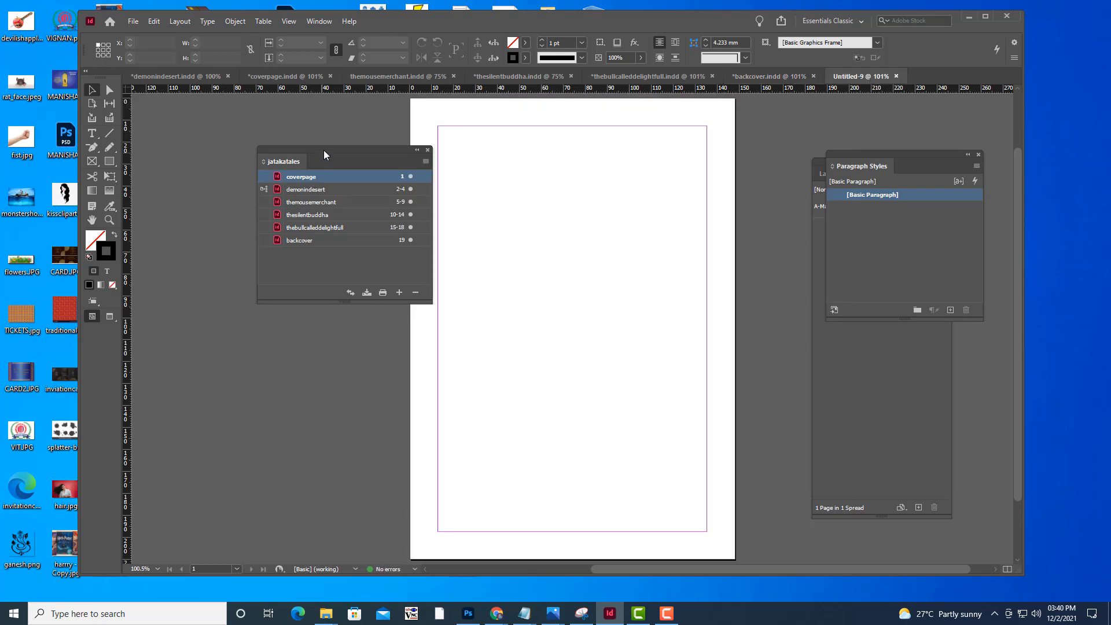
Save the new blank document as tableofcontents in the MORALSTORIES folder
left_click_drag(324, 151, 261, 152)
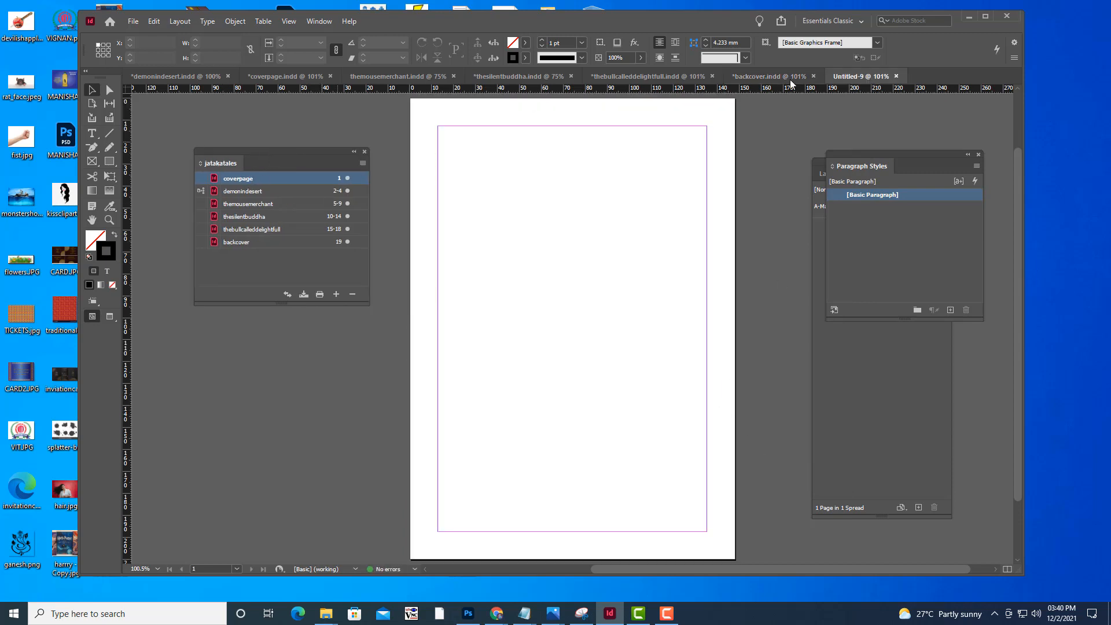
left_click(133, 21)
left_click(170, 115)
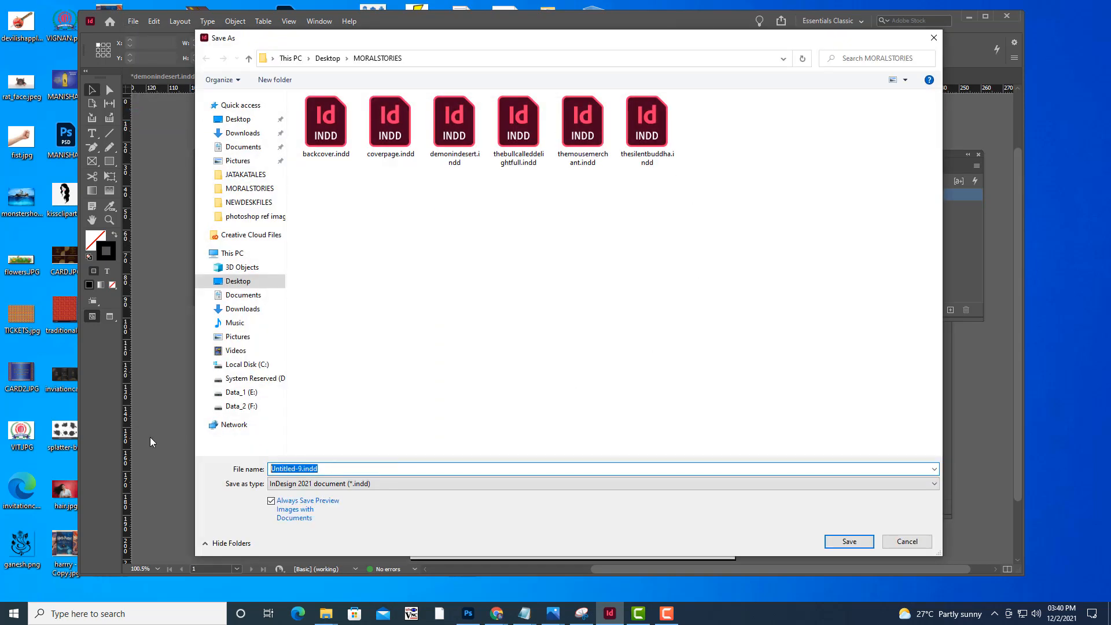
type("tableofcontents")
left_click(845, 542)
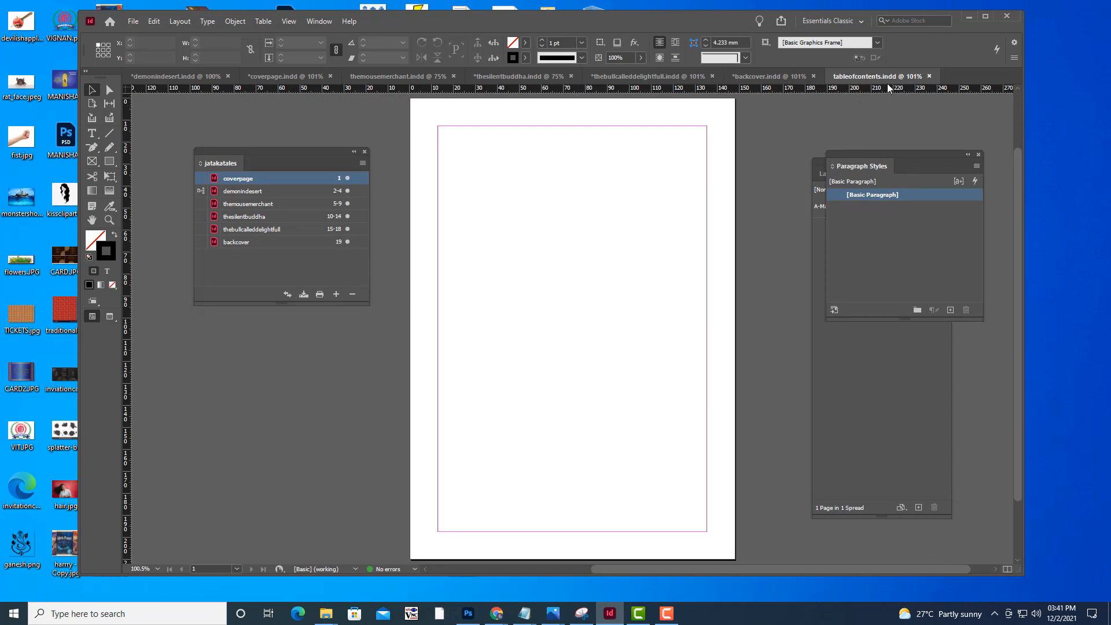
Add tableofcontents.indd to the jatakatales book directly after coverpage
mouse_move(296, 164)
left_mouse_down()
mouse_move(355, 182)
mouse_move(400, 169)
mouse_move(308, 151)
mouse_move(294, 182)
left_mouse_up()
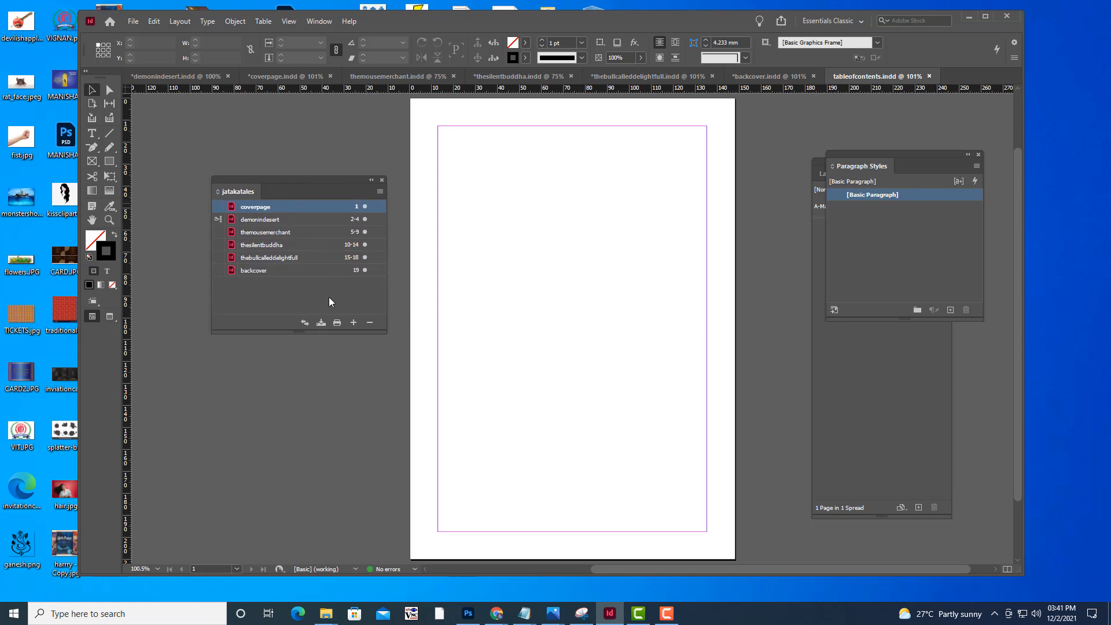
left_click(353, 323)
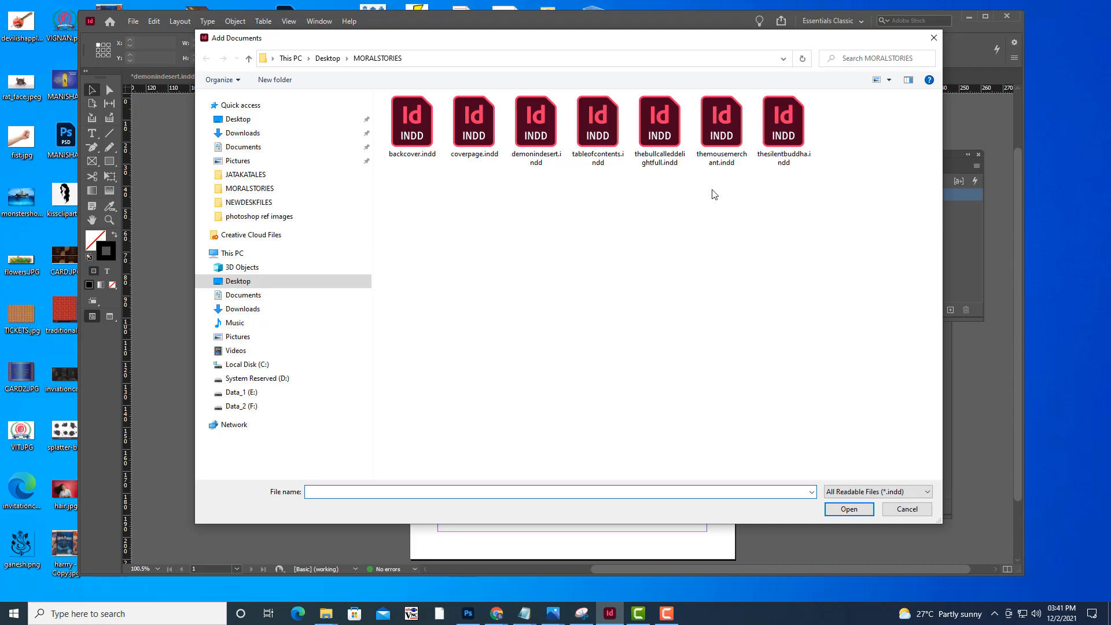
left_click(590, 134)
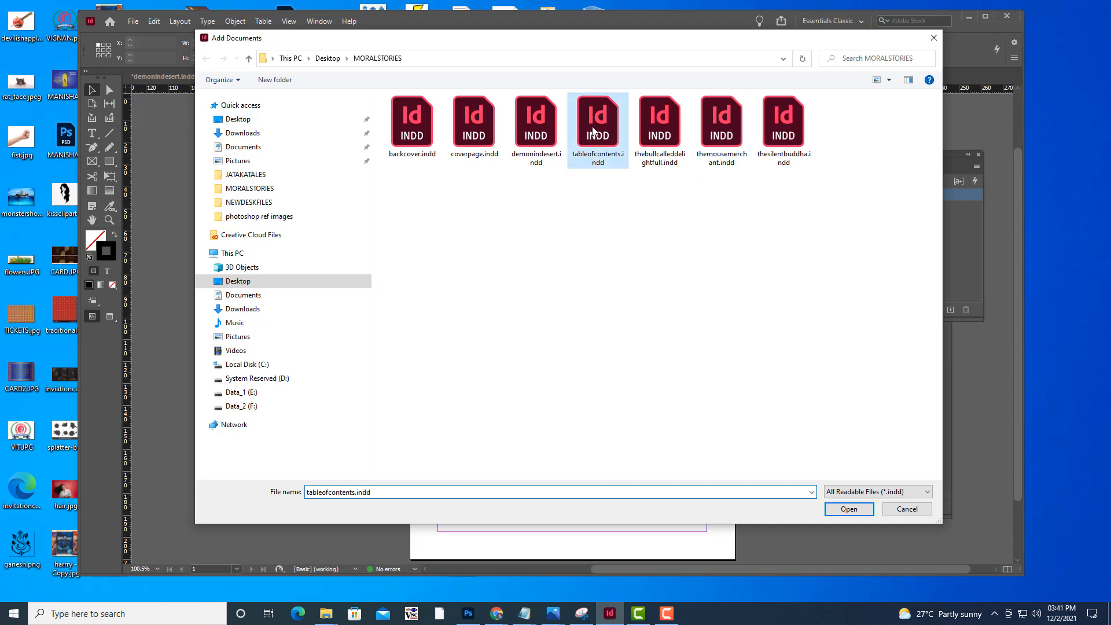
left_click(849, 509)
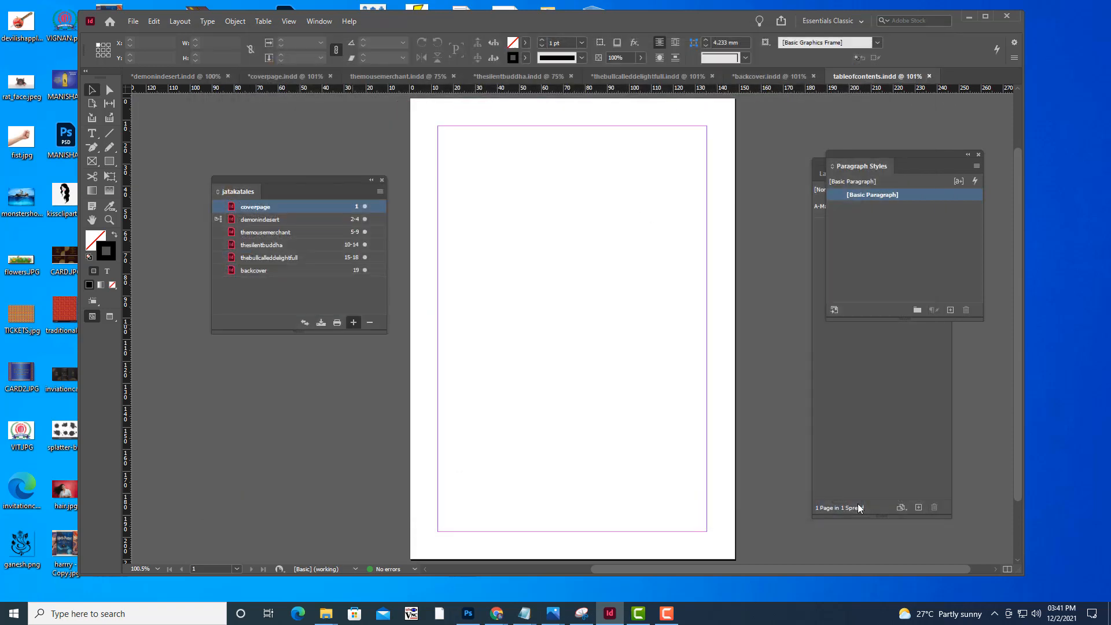
left_click_drag(295, 179, 316, 178)
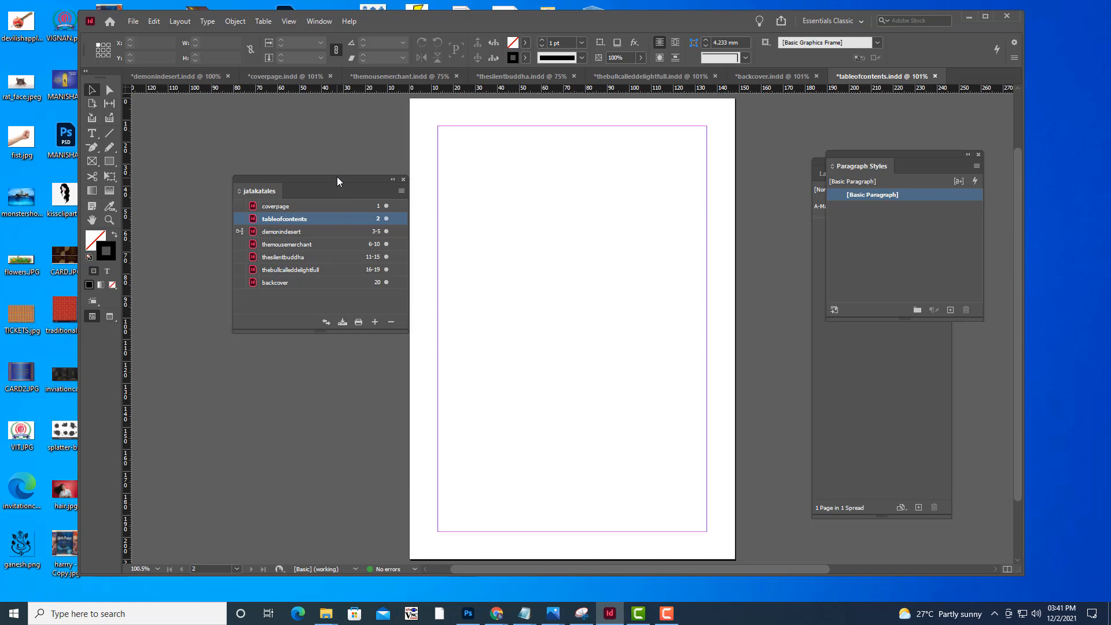
Review the document order and page ranges in the jatakatales book, from coverpage to backcover
left_click_drag(339, 182, 530, 252)
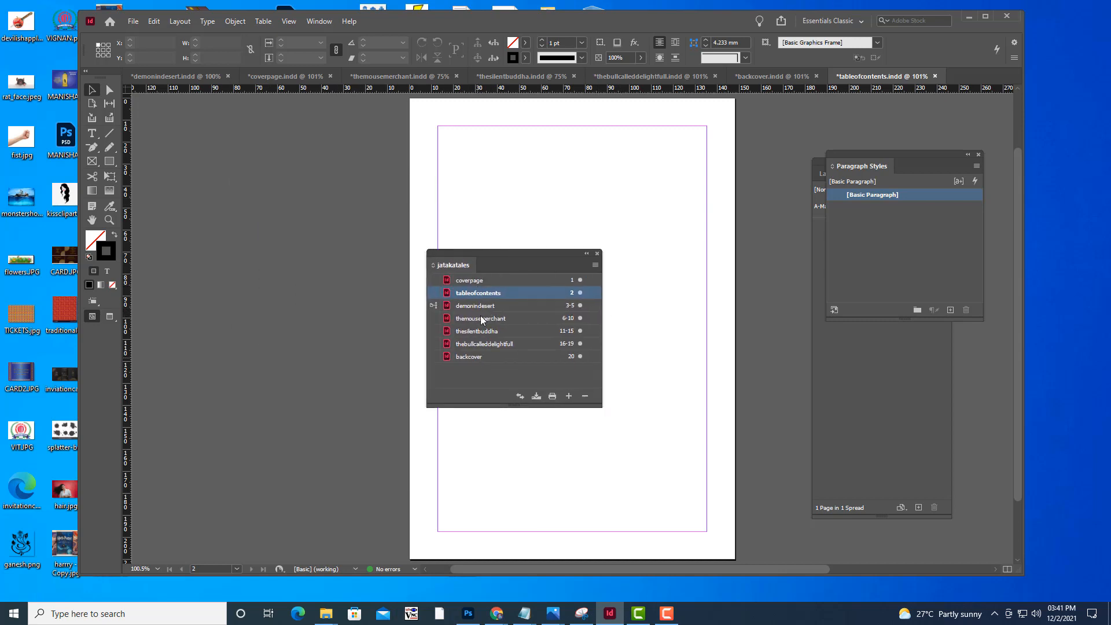
left_click(477, 280)
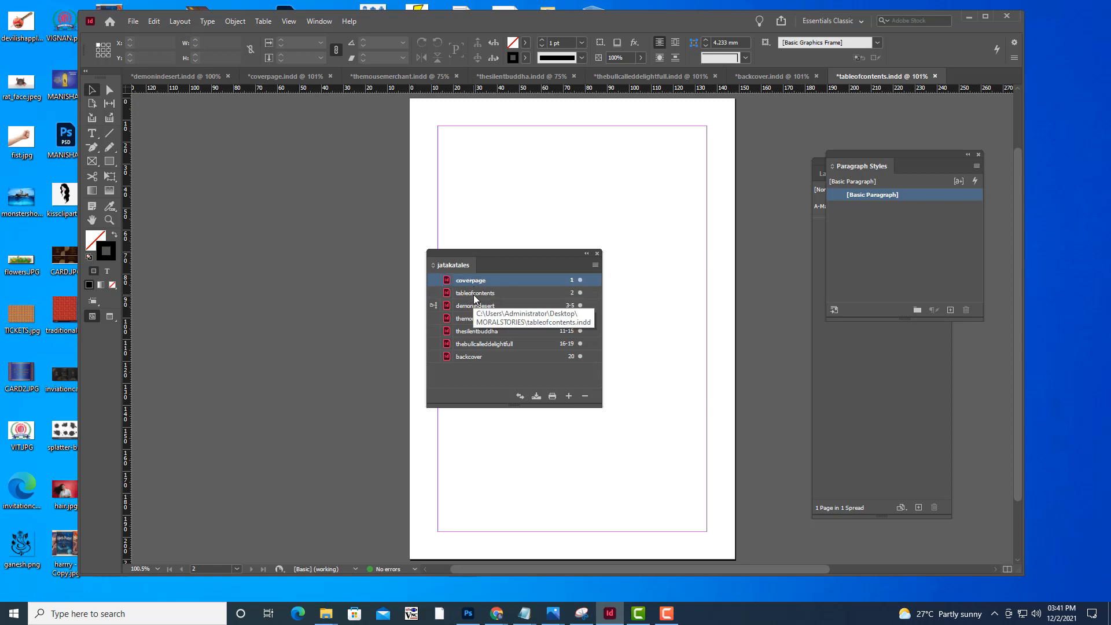
left_click(473, 294)
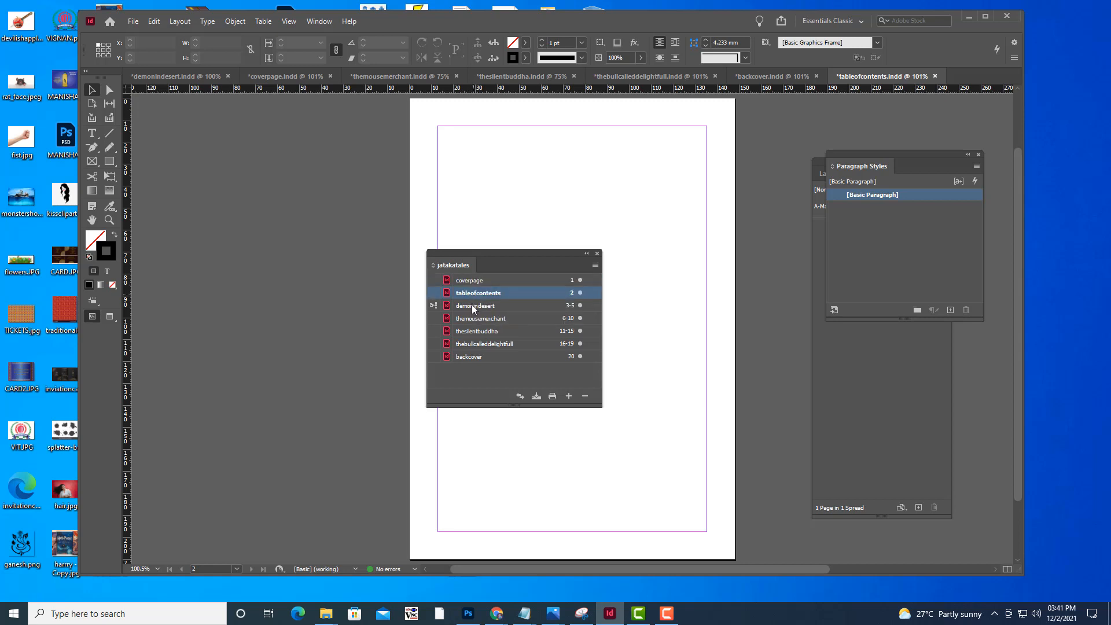
left_click(471, 307)
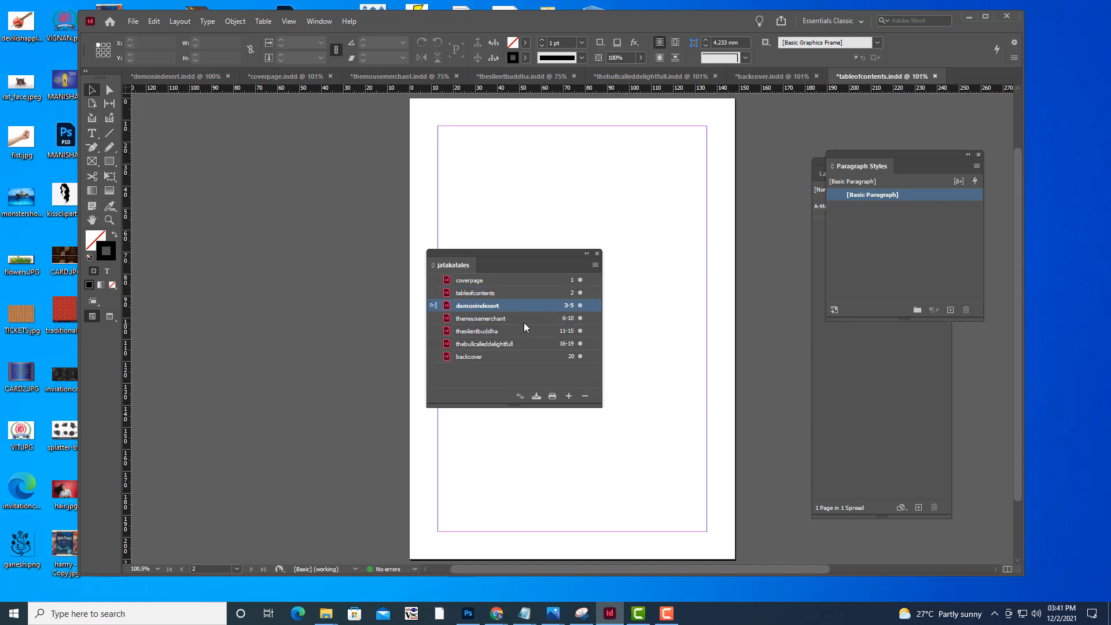
left_click(478, 357)
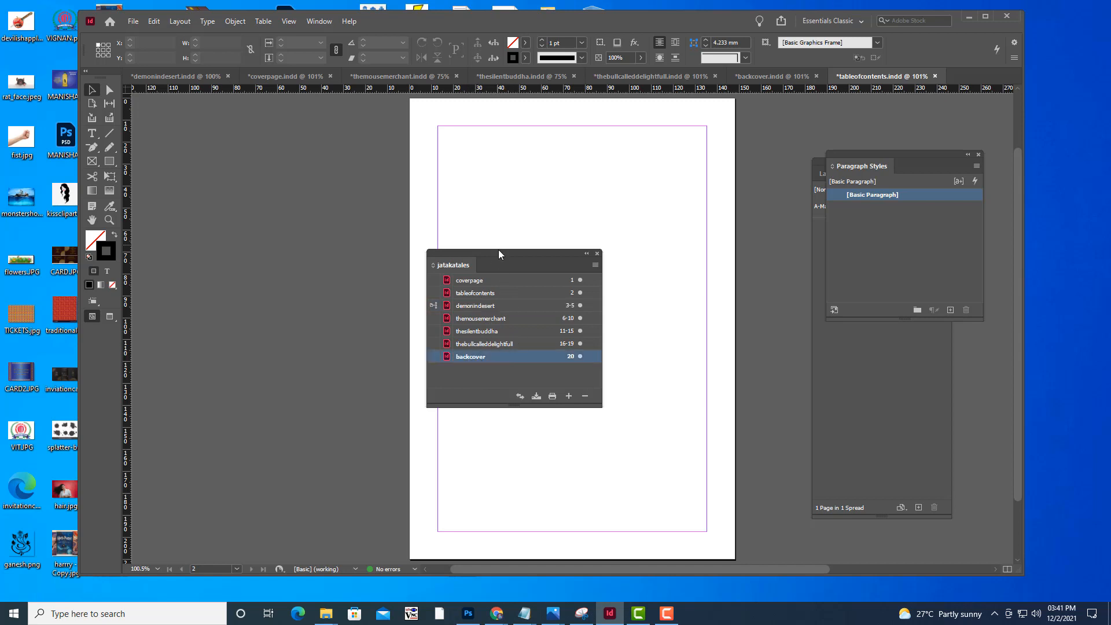
left_click_drag(499, 253, 444, 229)
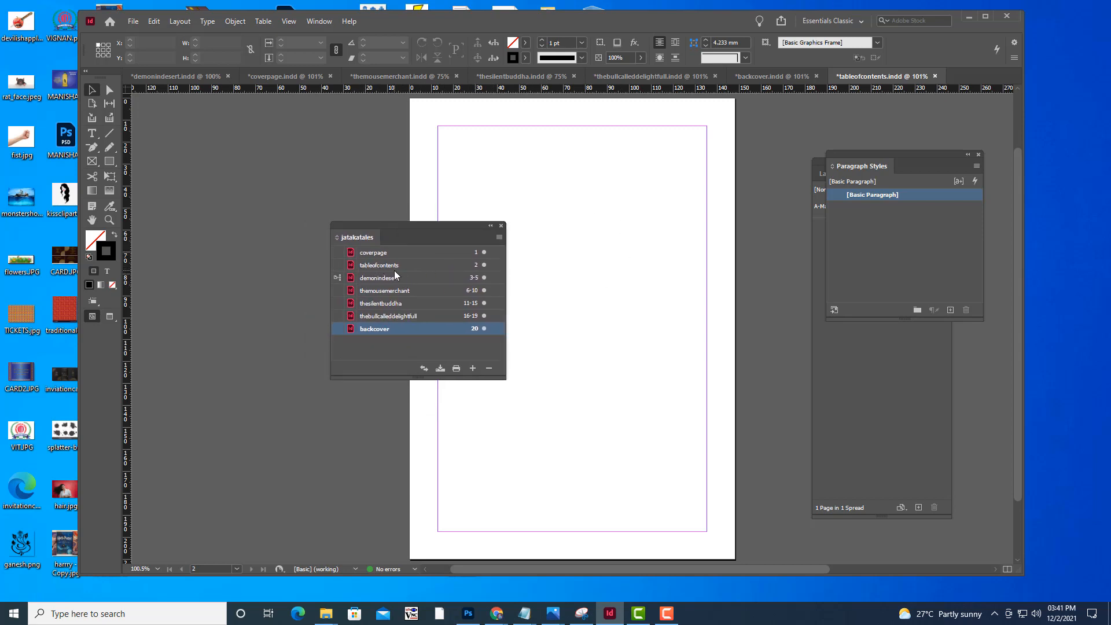
left_click_drag(460, 230, 468, 239)
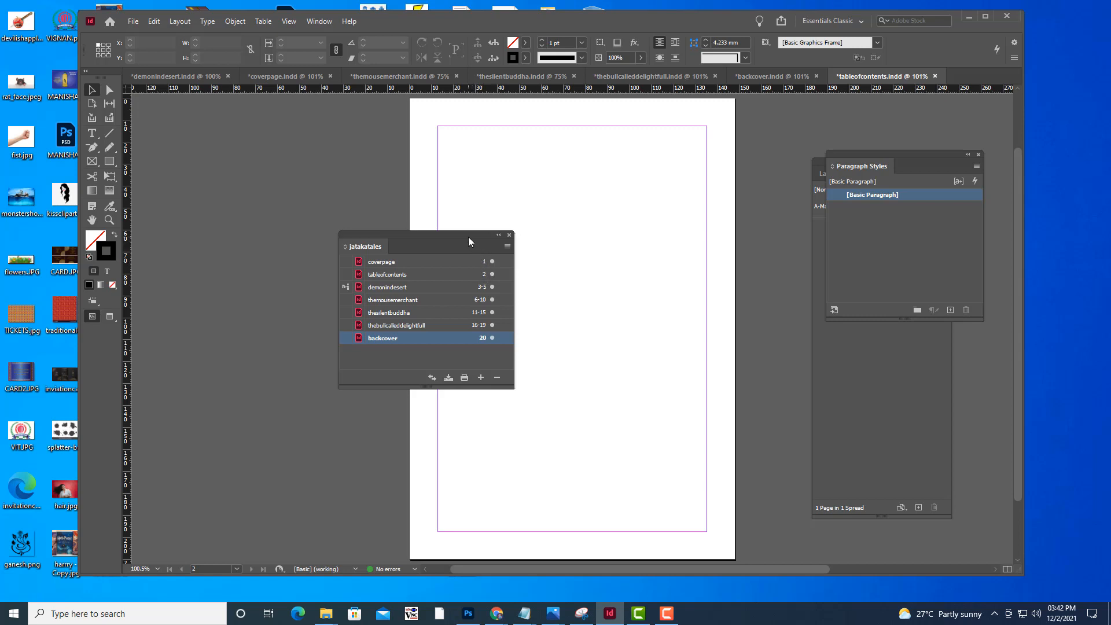
left_click_drag(468, 238, 461, 238)
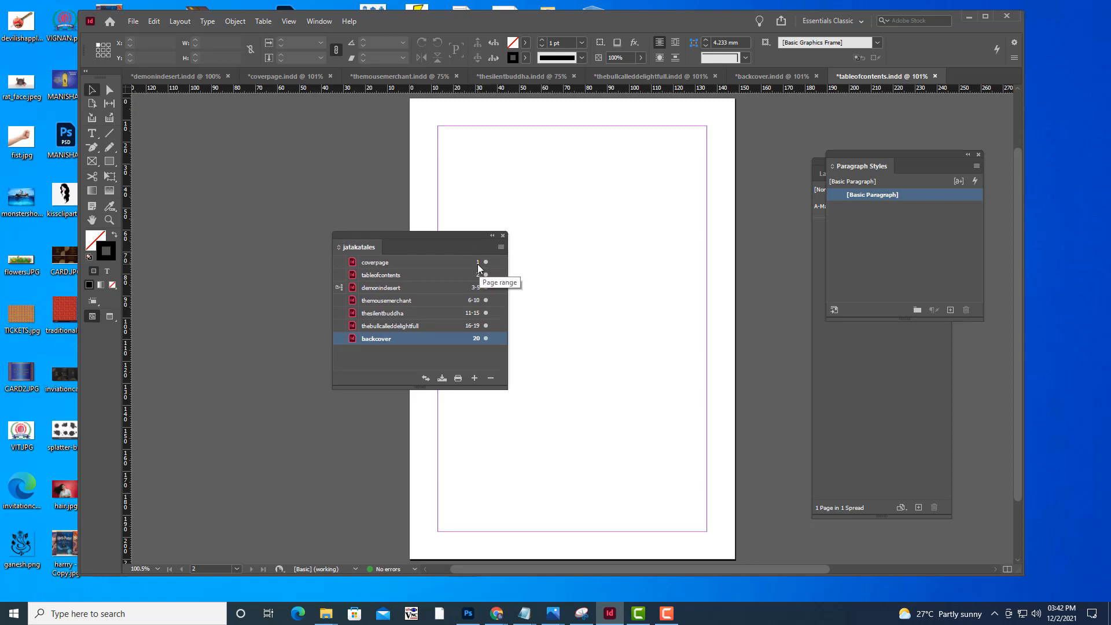
Set coverpage to start page numbering at 1 in the i, ii, iii, iv style, with chapter numbering starting at 1
double_click(478, 262)
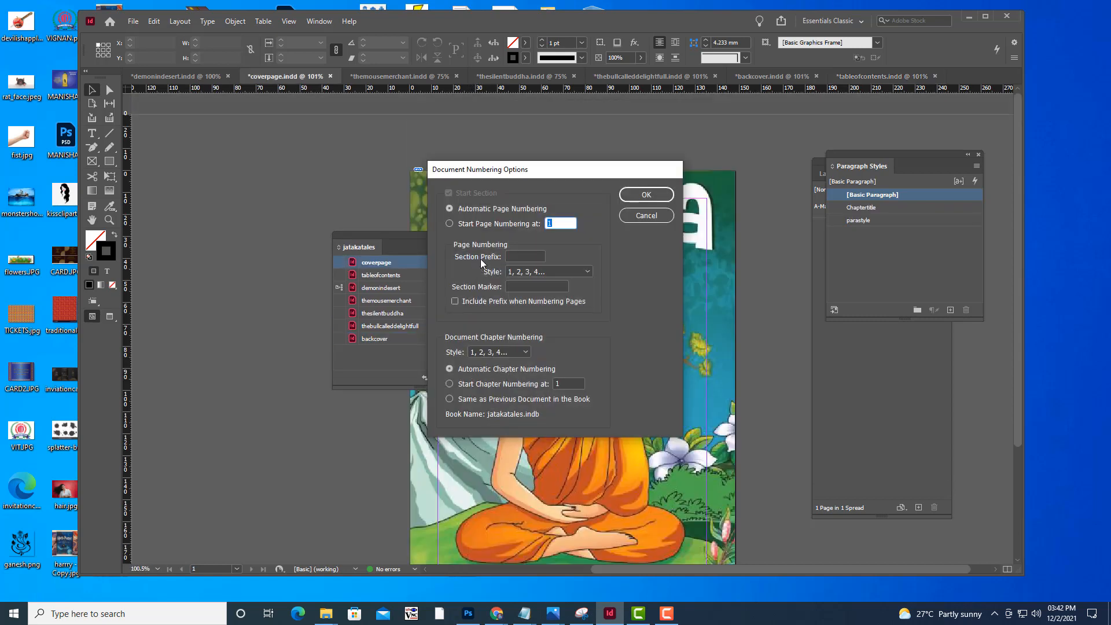
left_click_drag(543, 175, 564, 182)
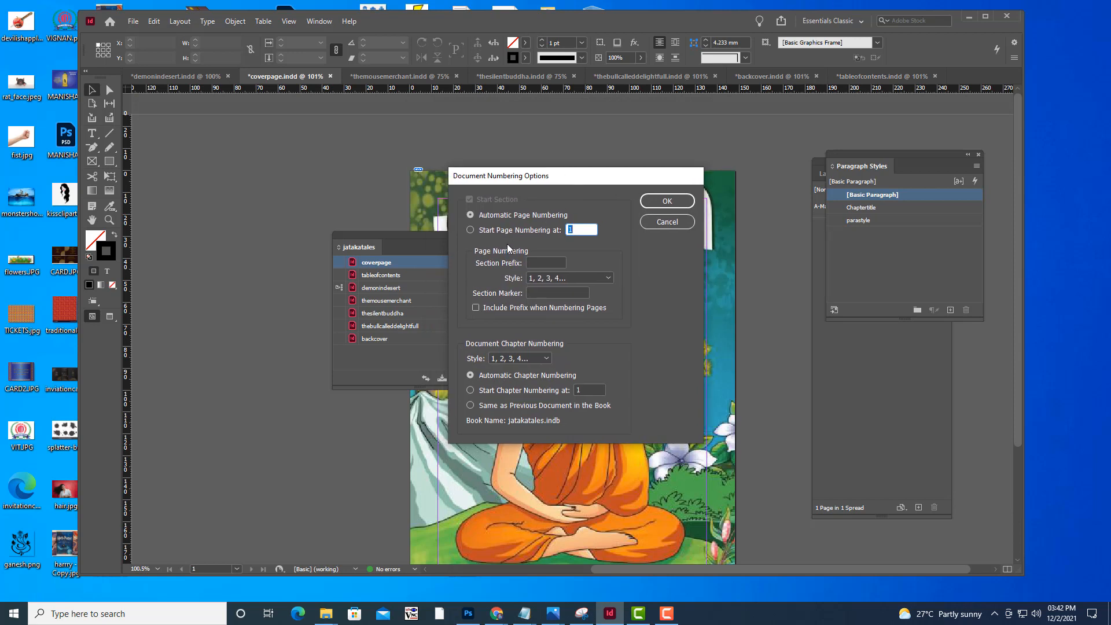
left_click(470, 229)
mouse_move(595, 180)
left_mouse_down()
mouse_move(727, 164)
mouse_move(576, 176)
left_mouse_up()
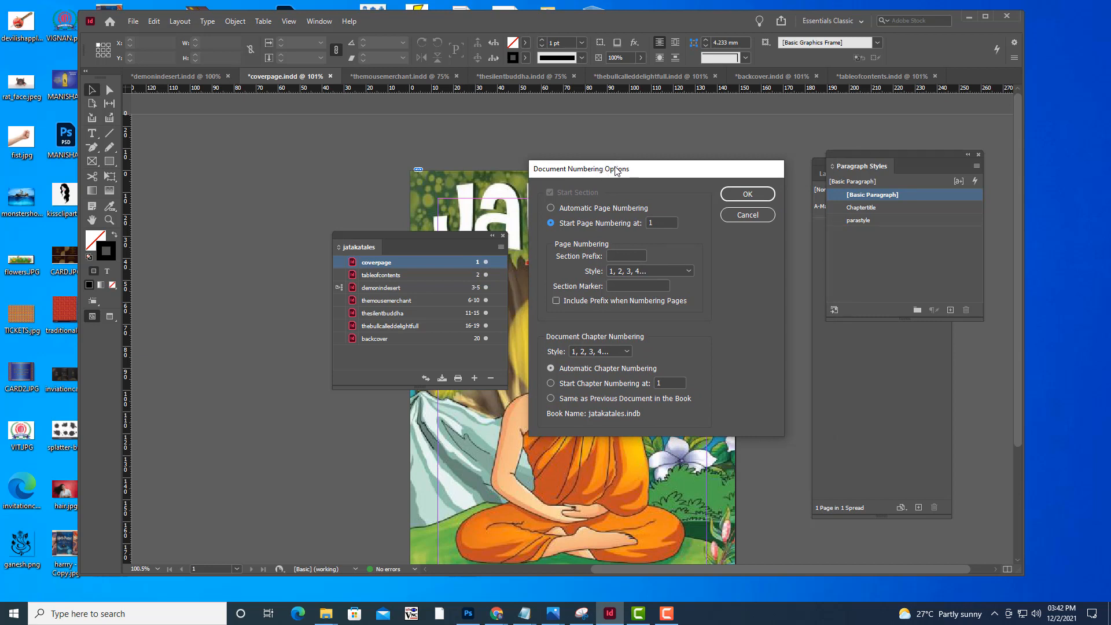
left_click(693, 273)
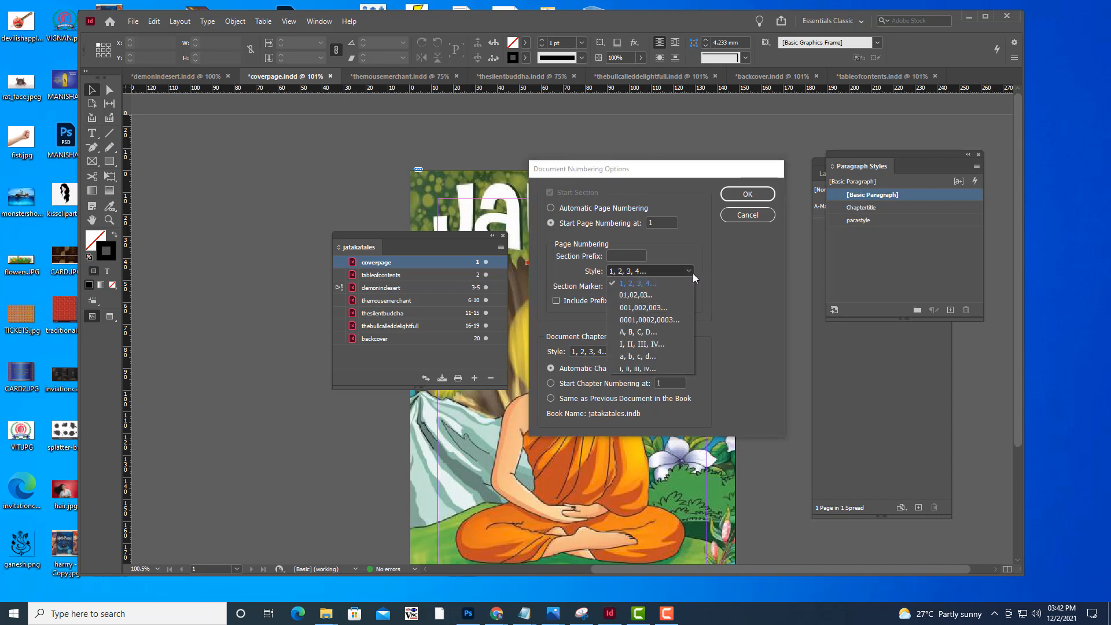
left_click(634, 370)
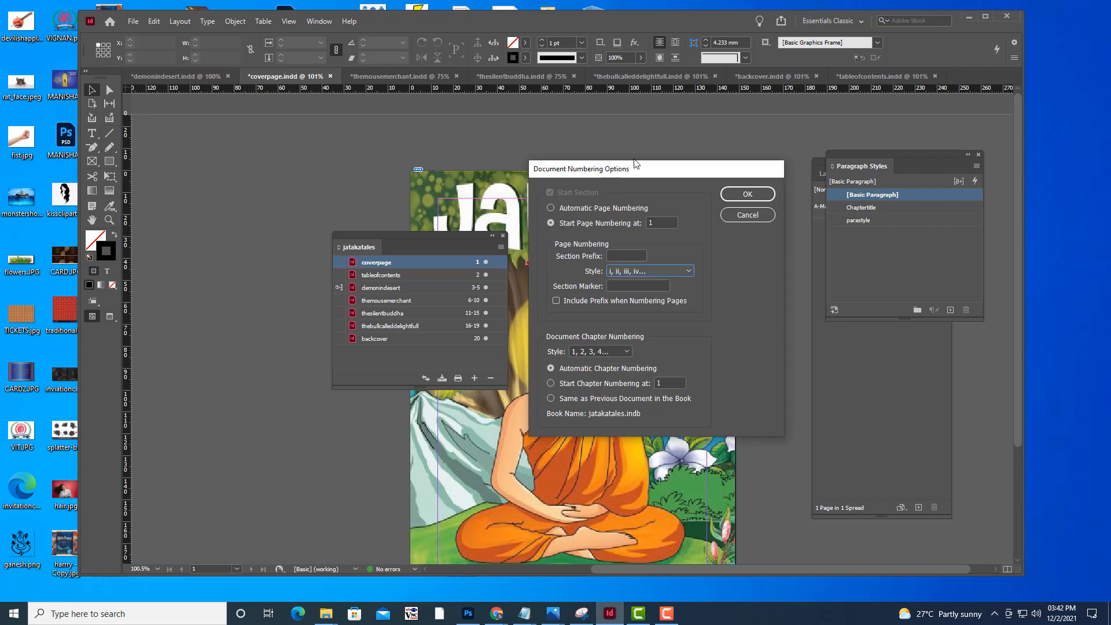
left_click_drag(628, 172, 642, 144)
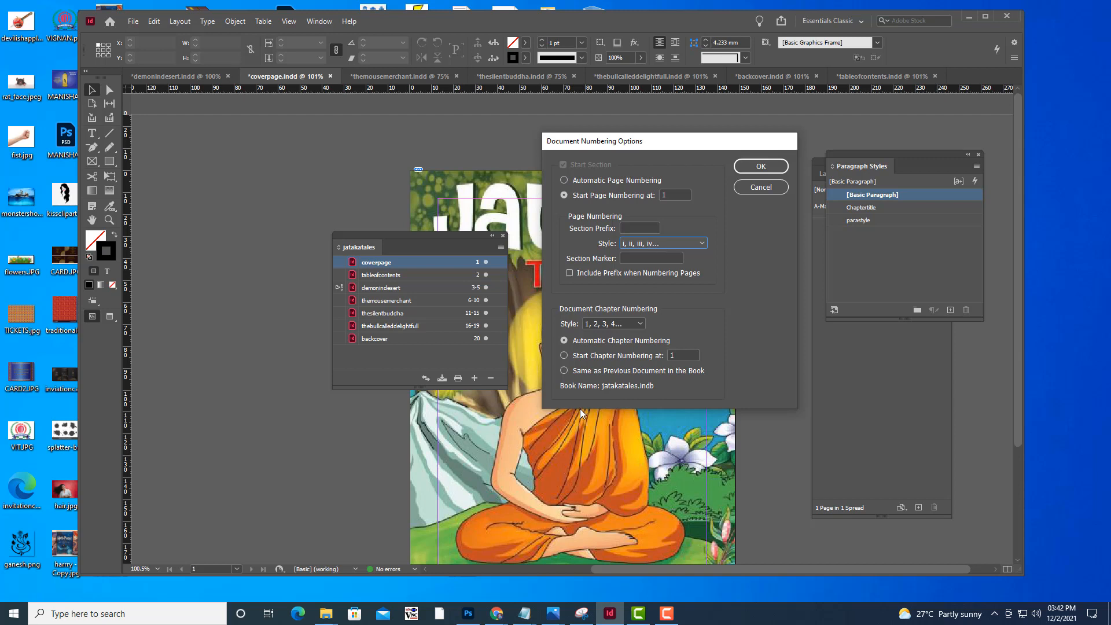
left_click(564, 356)
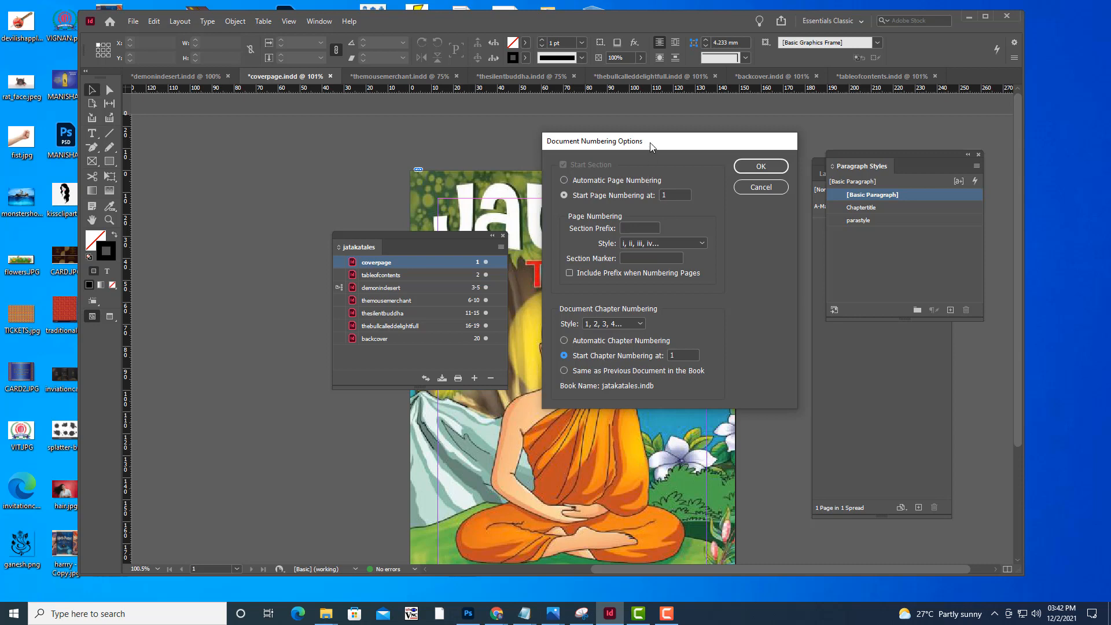
left_click_drag(650, 145, 635, 148)
left_click(720, 170)
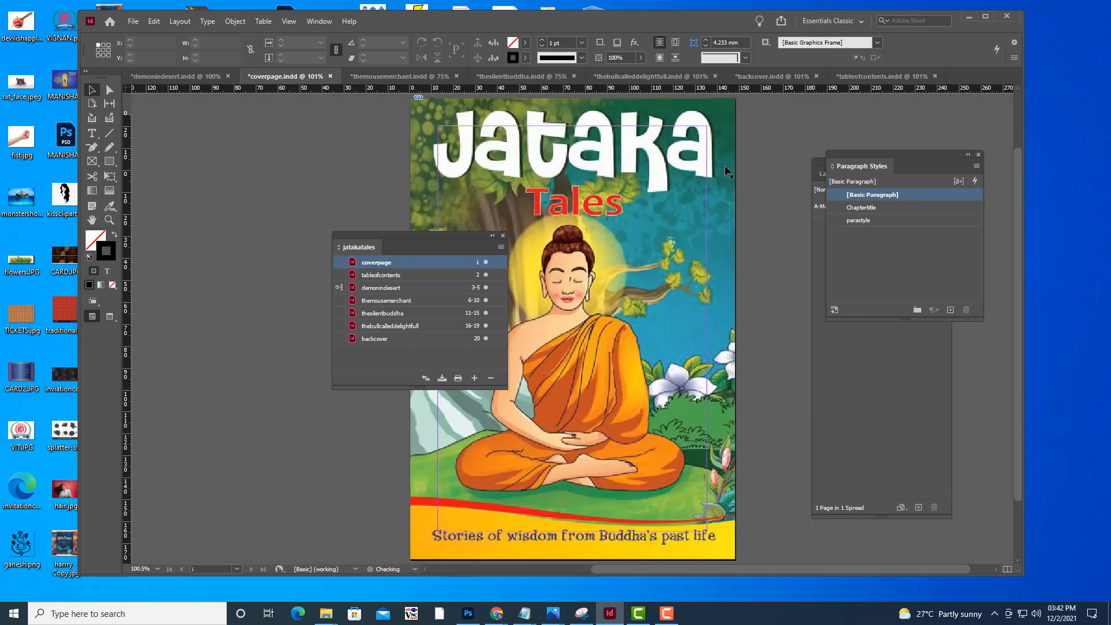
Set the tableofcontents document to start its page numbering at 1
double_click(477, 275)
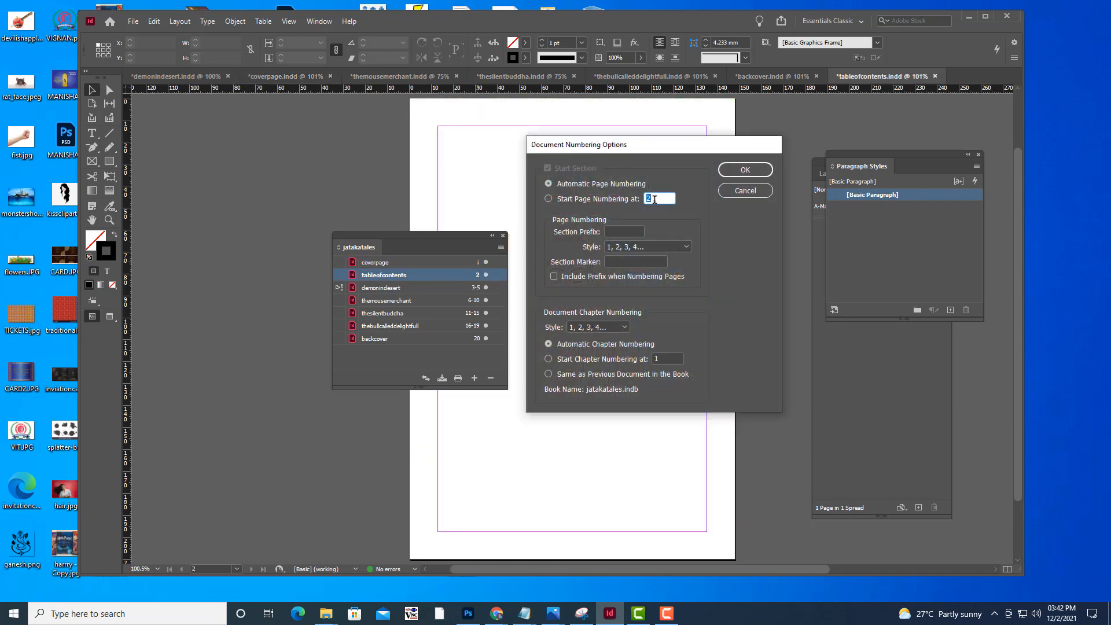
left_click(556, 198)
left_click_drag(665, 200, 603, 197)
left_click(745, 170)
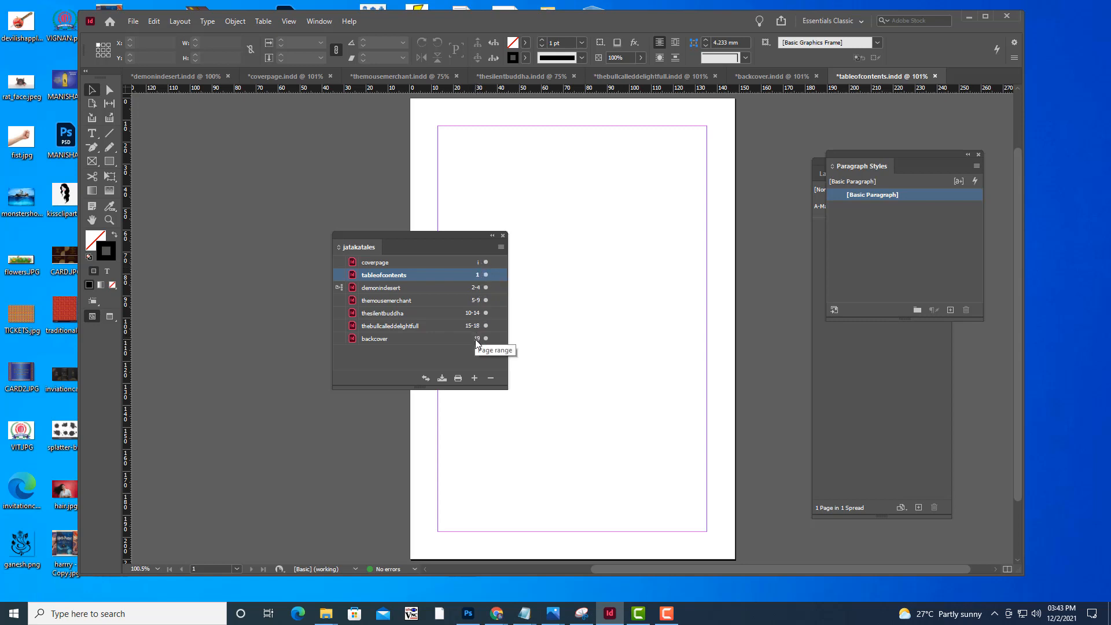
View the backcover document against the book's page ranges and return to tableofcontents
left_click_drag(428, 233, 448, 177)
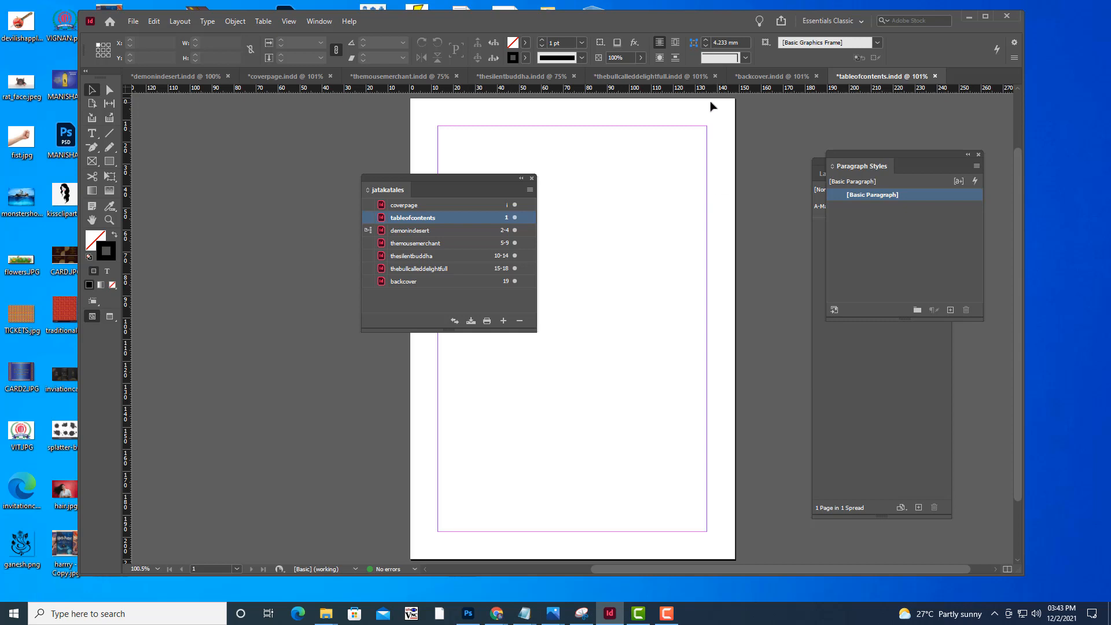
left_click(757, 76)
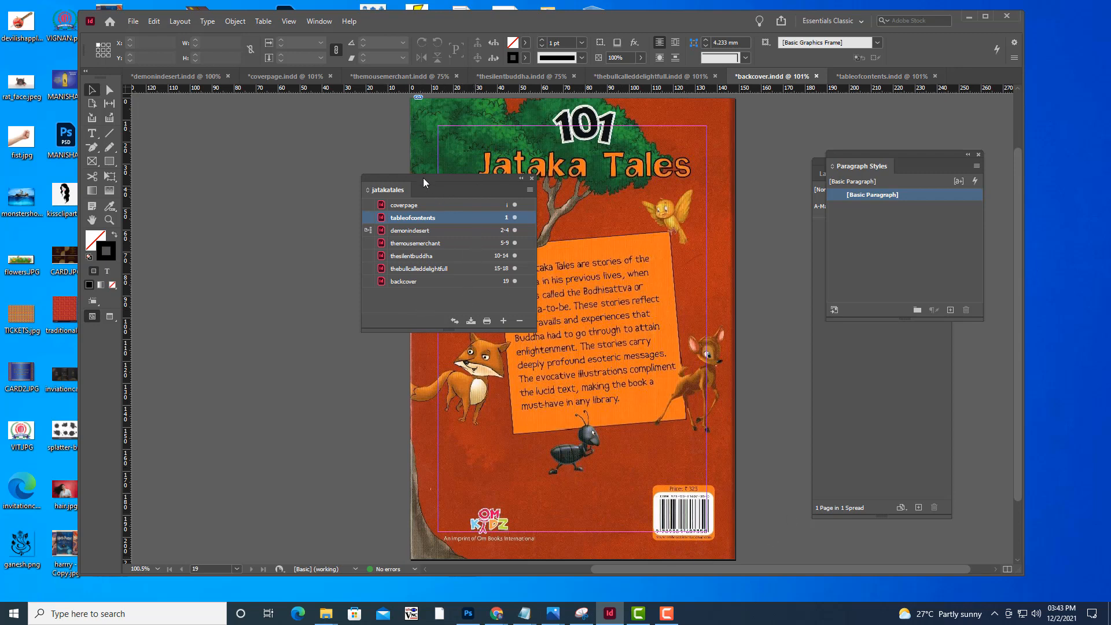
left_click_drag(424, 179, 438, 178)
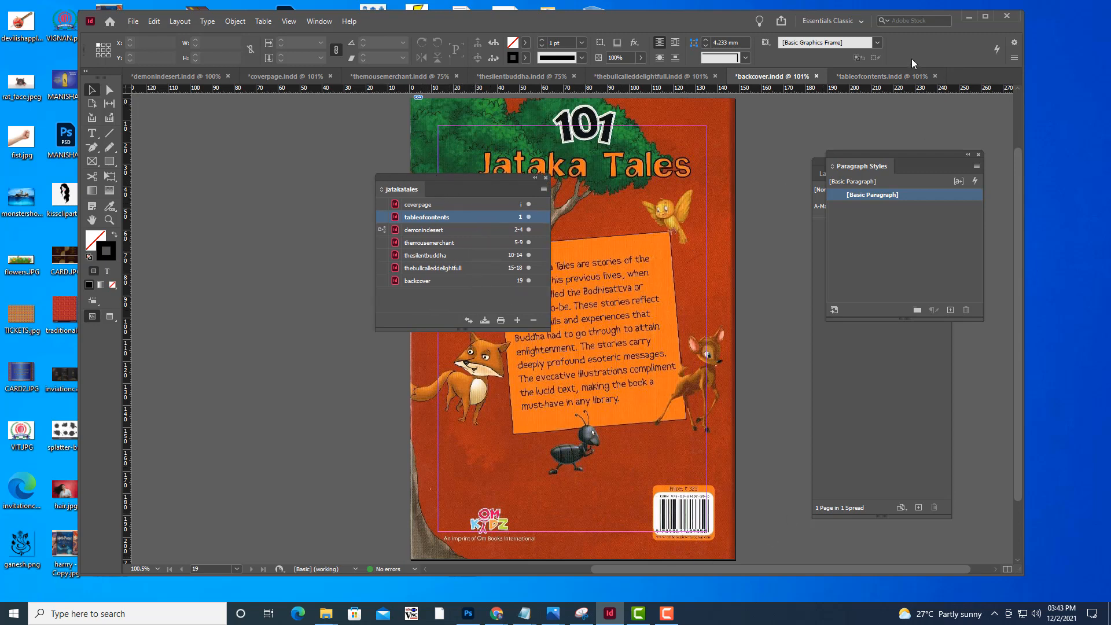
left_click(857, 81)
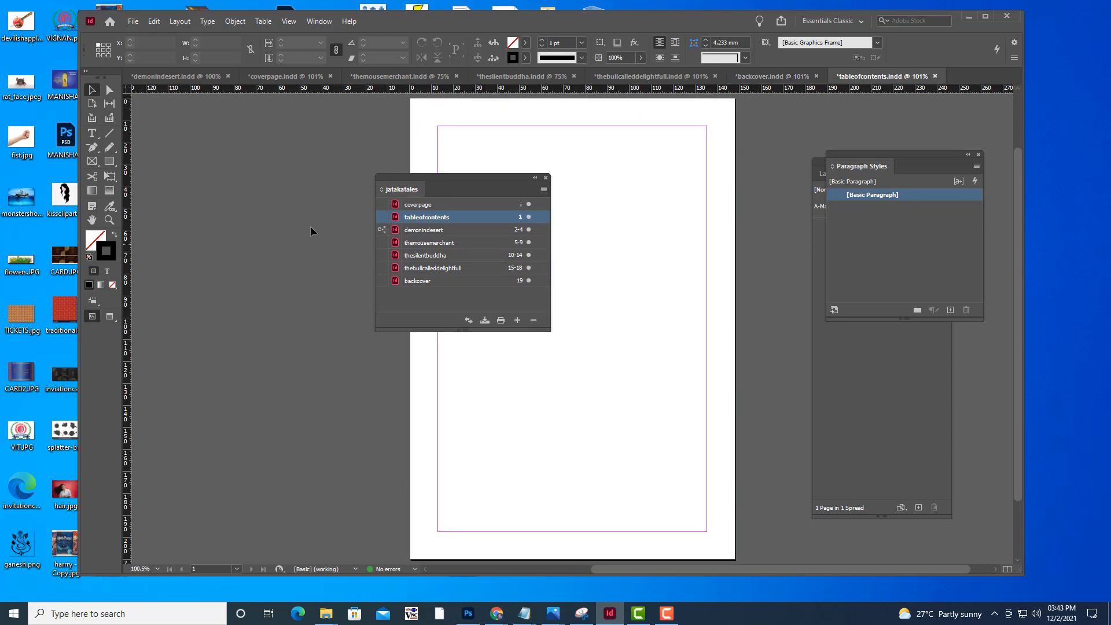
Synchronize all documents from coverpage to backcover with demonindesert as style source, including master pages, all styles and swatches
left_click_drag(417, 175, 405, 173)
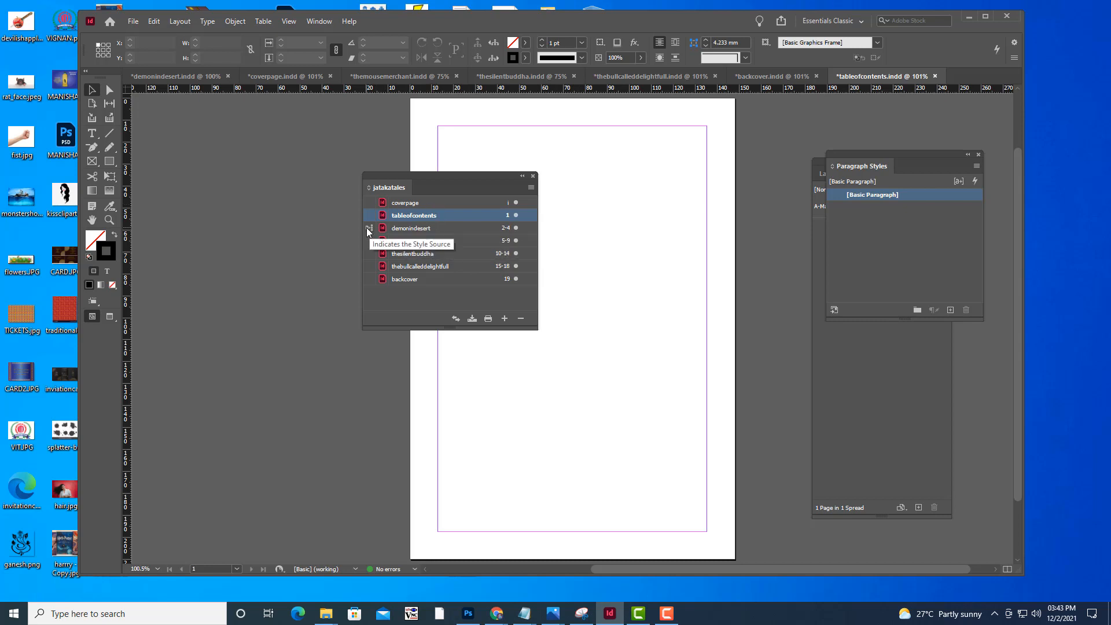
left_click_drag(450, 175, 408, 184)
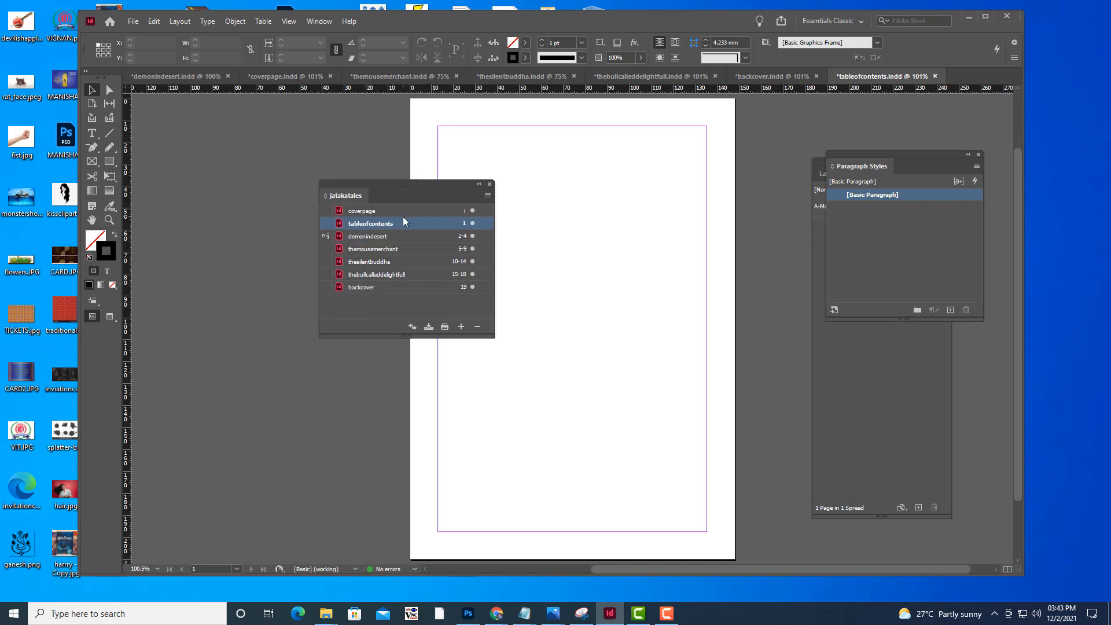
left_click(402, 210)
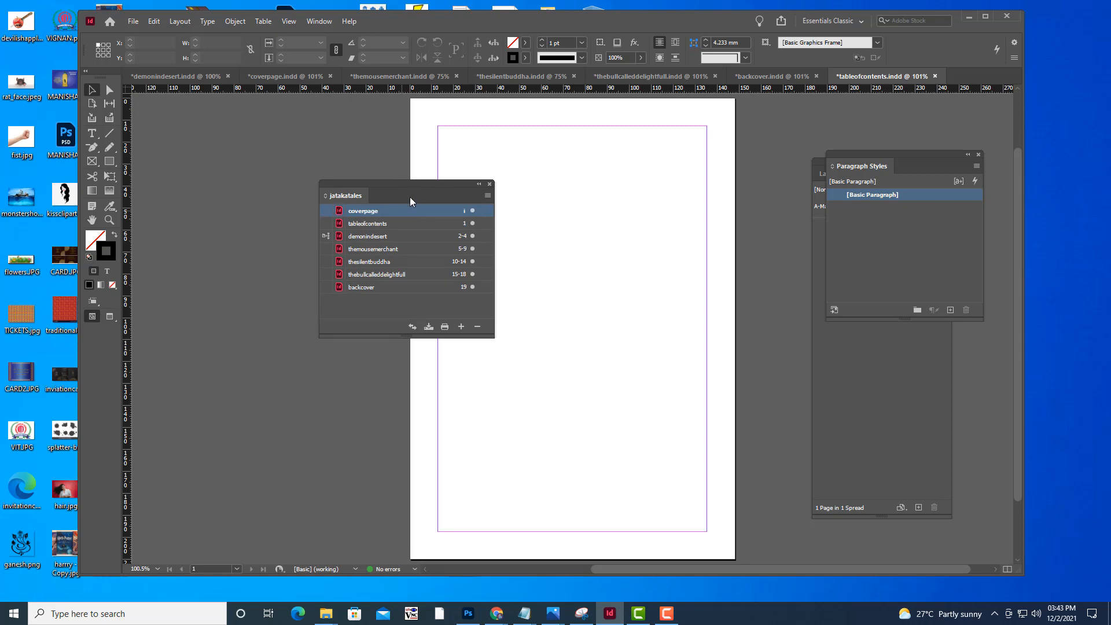
left_click_drag(412, 183, 391, 183)
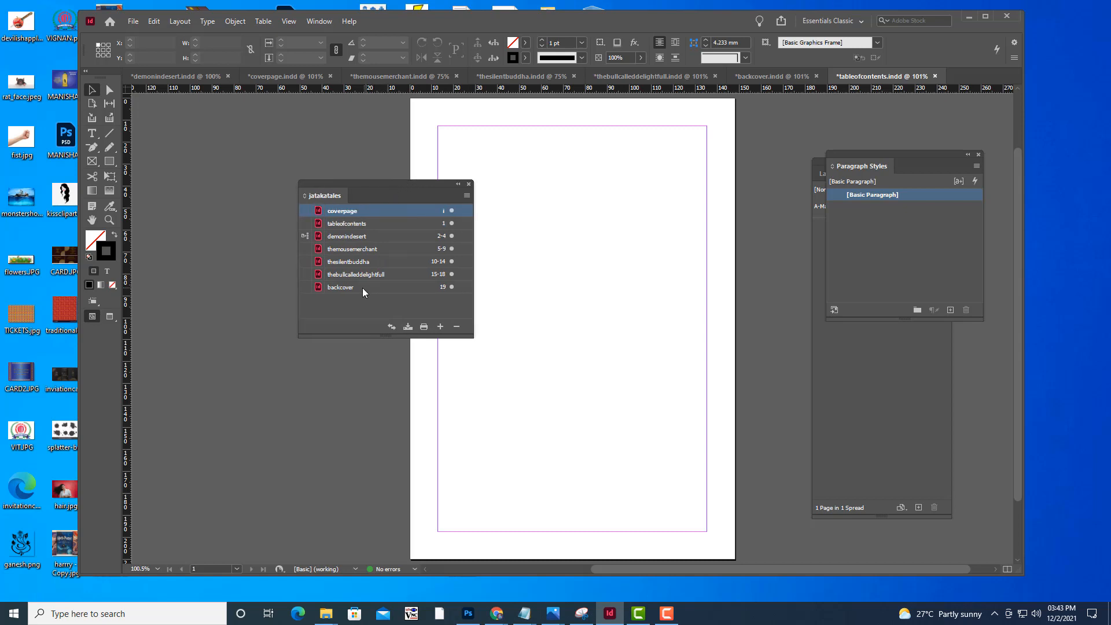
left_click(387, 285, "shift")
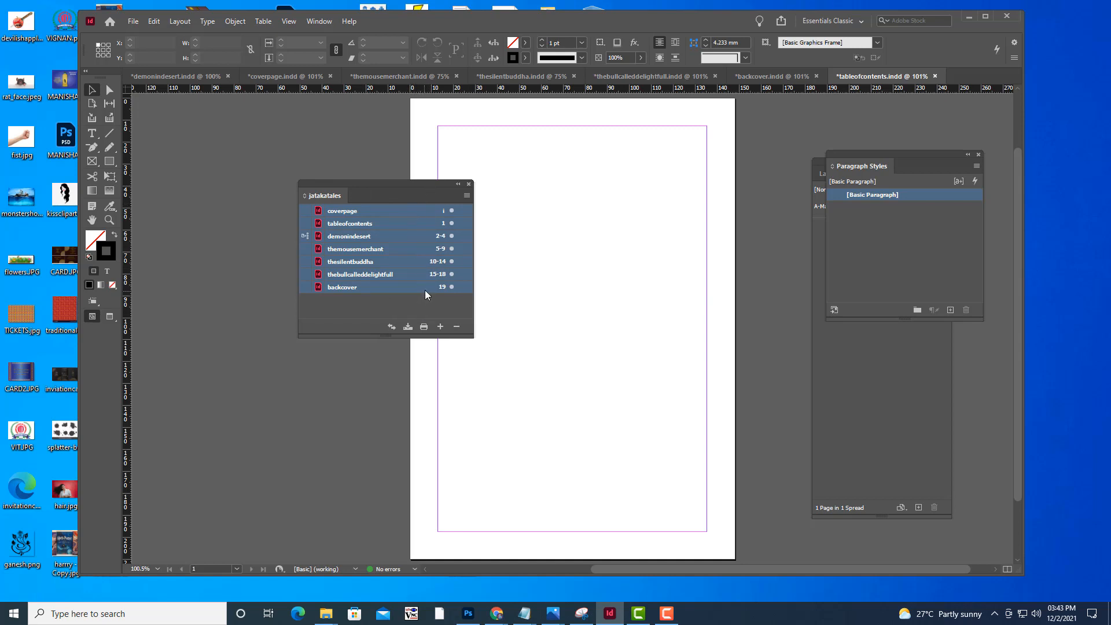
left_click_drag(357, 189, 341, 184)
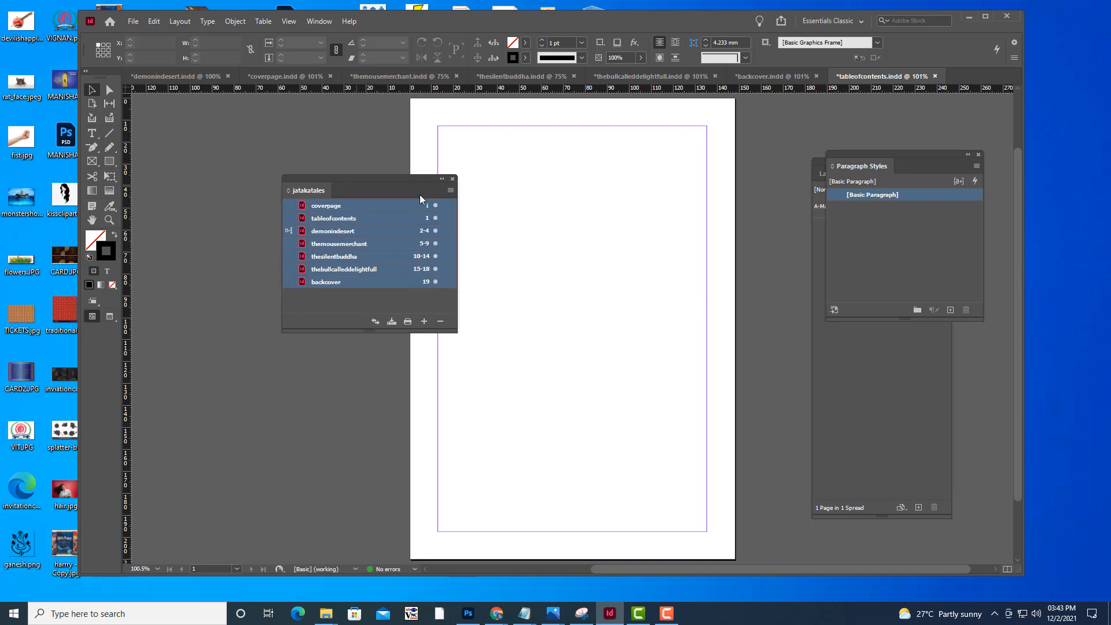
left_click(450, 192)
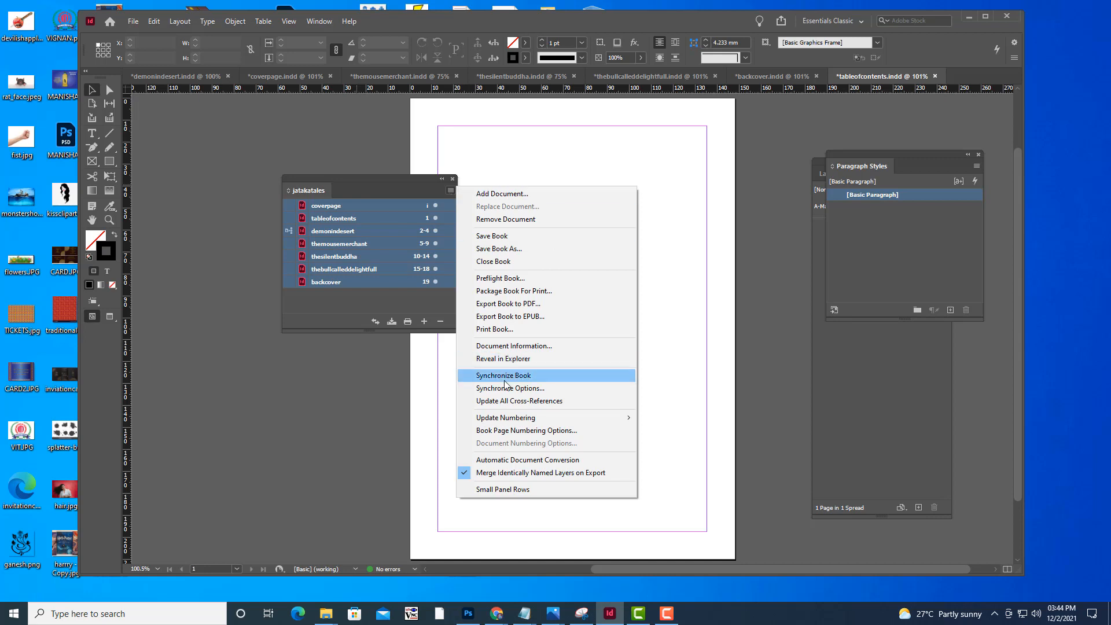
left_click(533, 388)
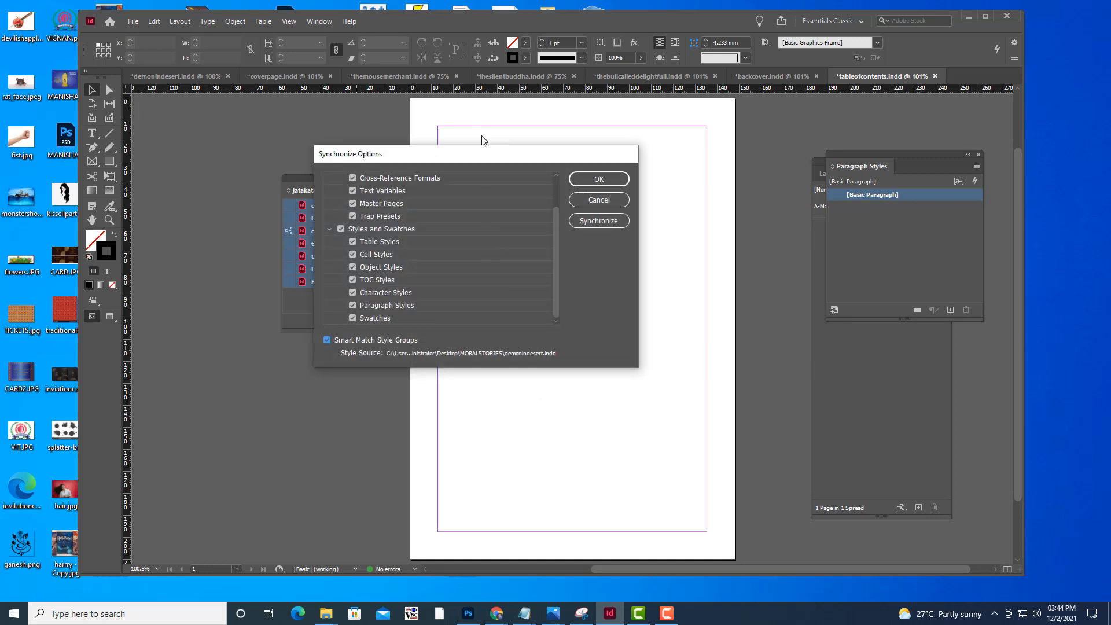
left_click_drag(471, 153, 570, 153)
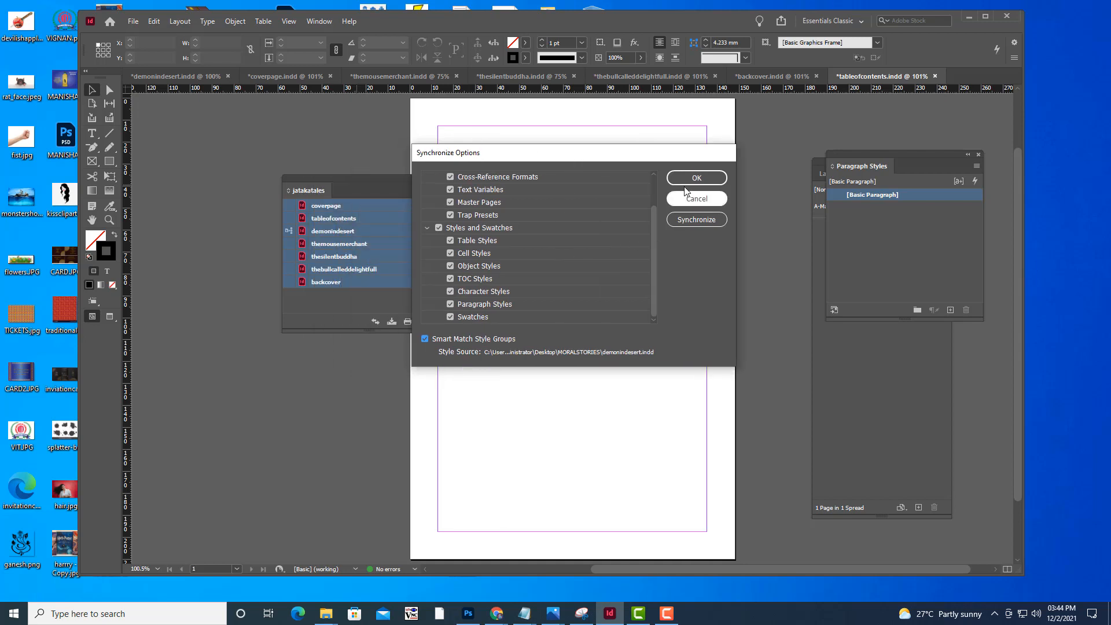
left_click(694, 221)
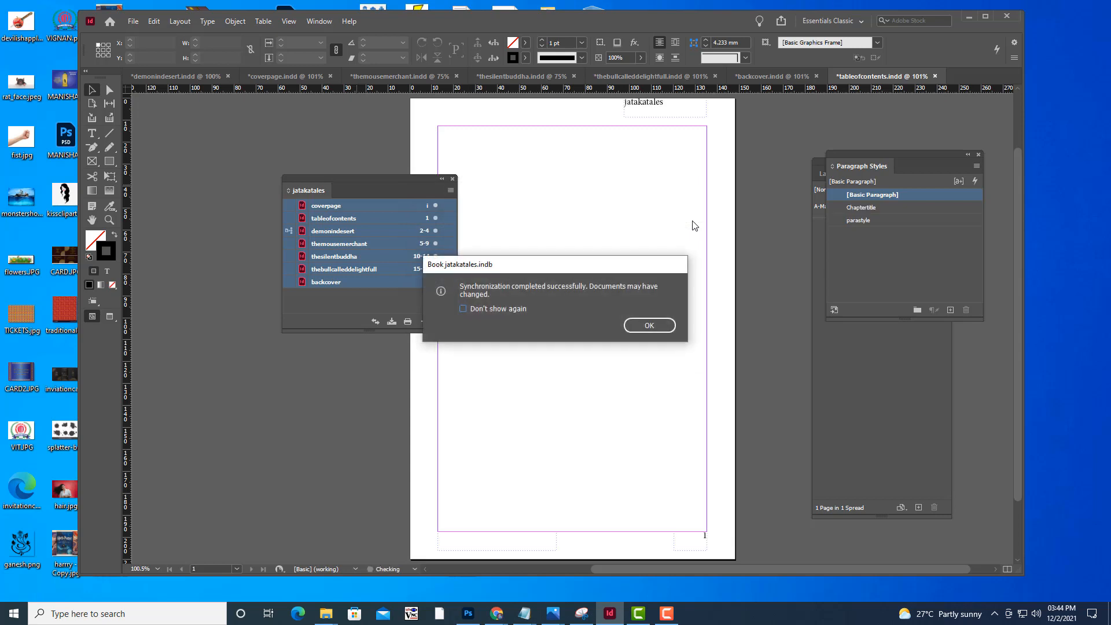
left_click(649, 326)
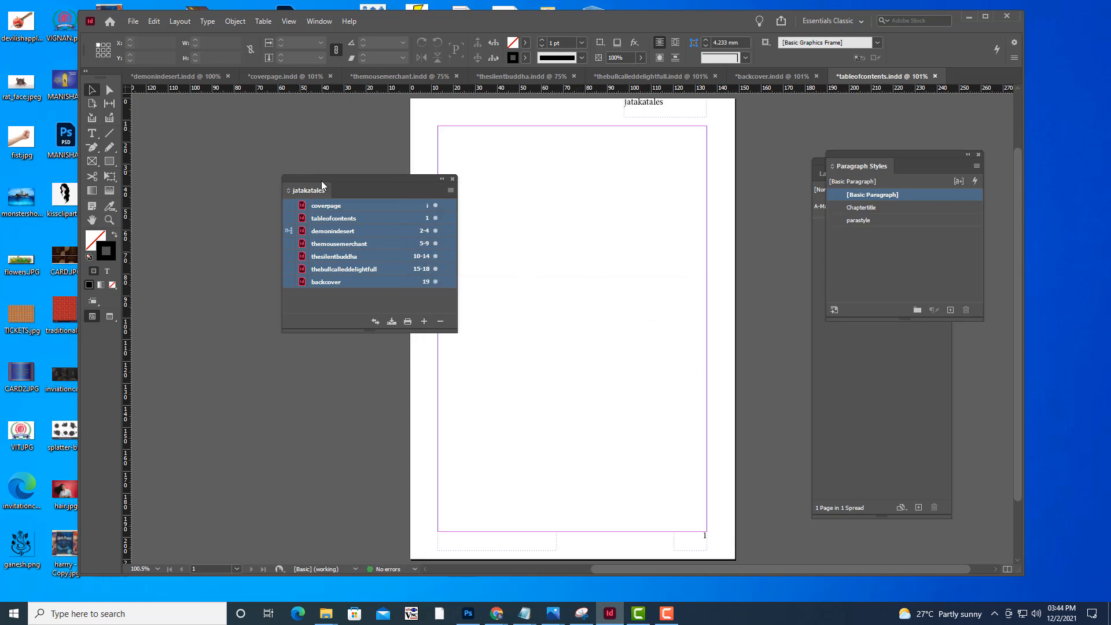
Delete the jatakatales header frame, the page number frame and the empty chapter-title footer frame from the tableofcontents page
left_click_drag(321, 180, 237, 169)
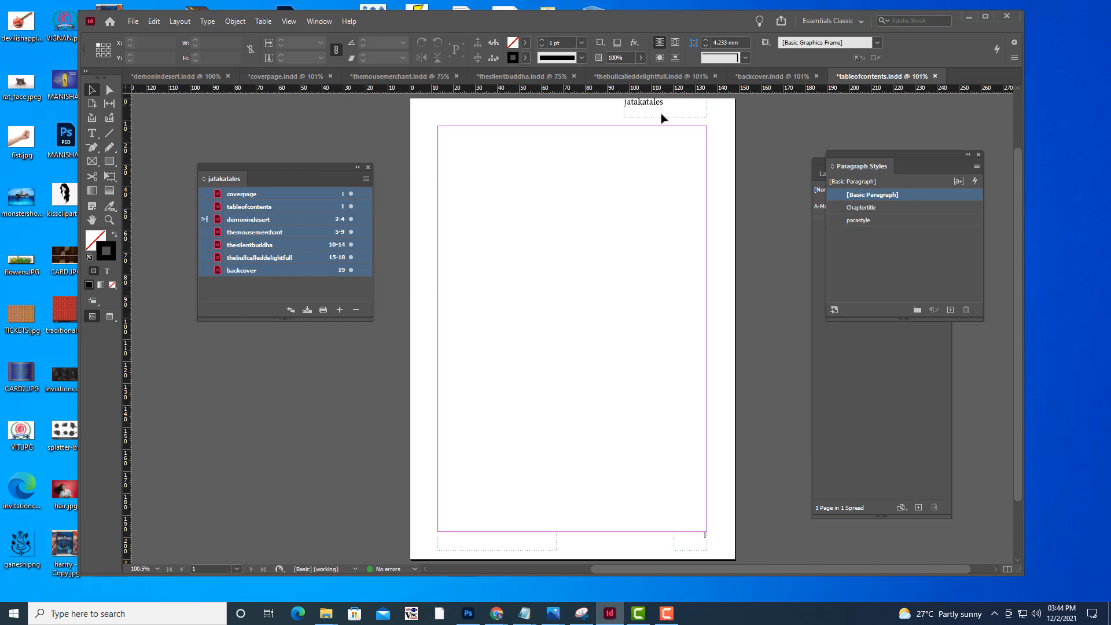
scroll(726, 174, "up", 2)
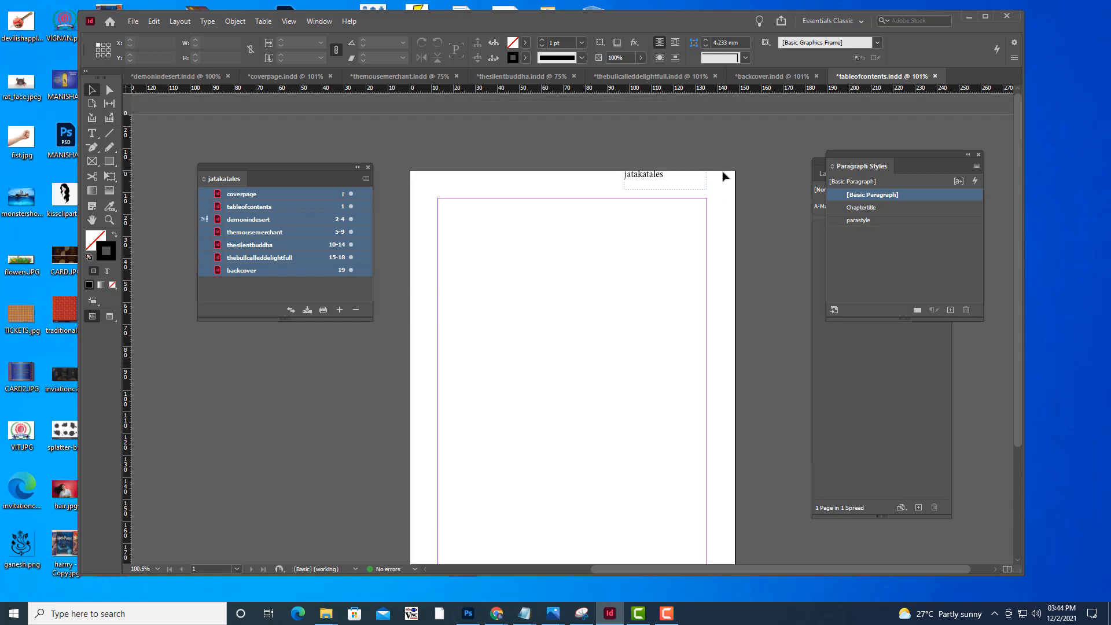
left_click(656, 180)
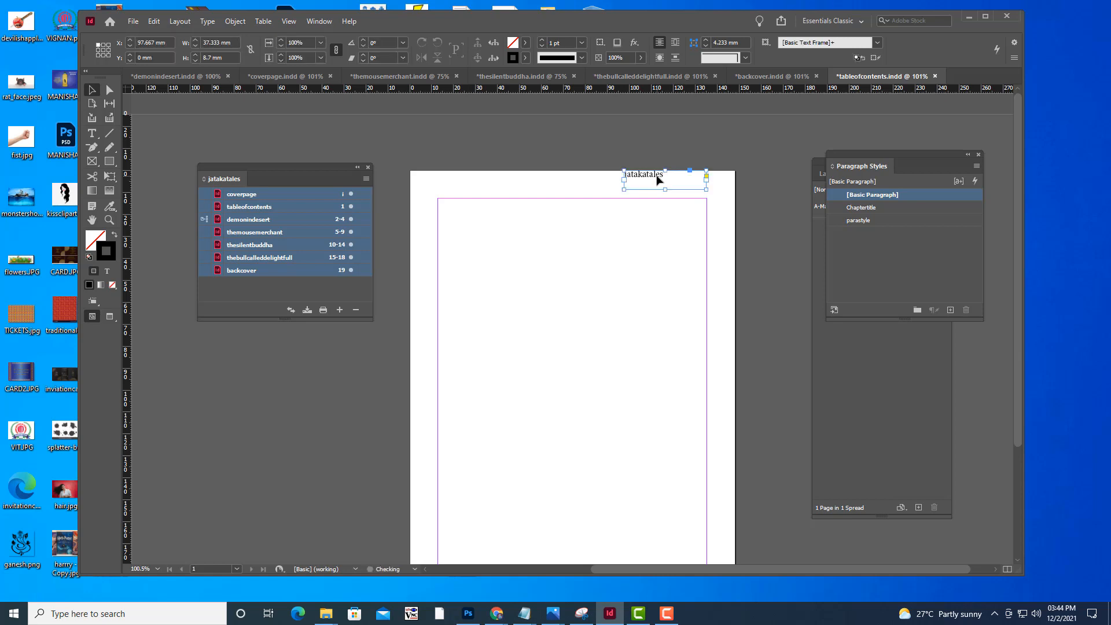
key("Delete")
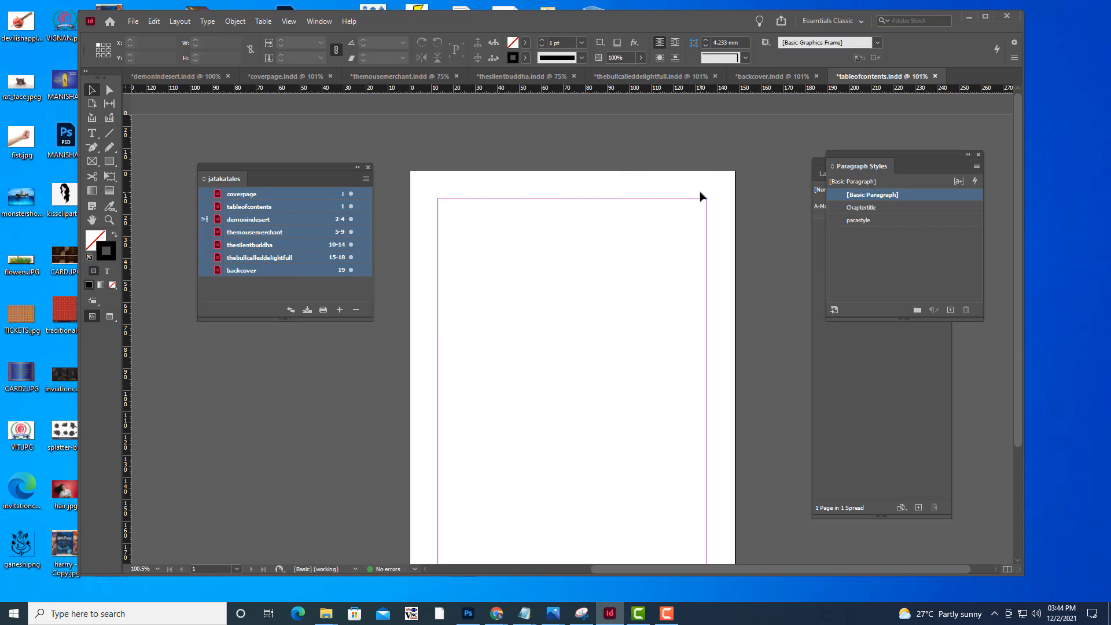
scroll(702, 194, "down", 4)
left_click(698, 467)
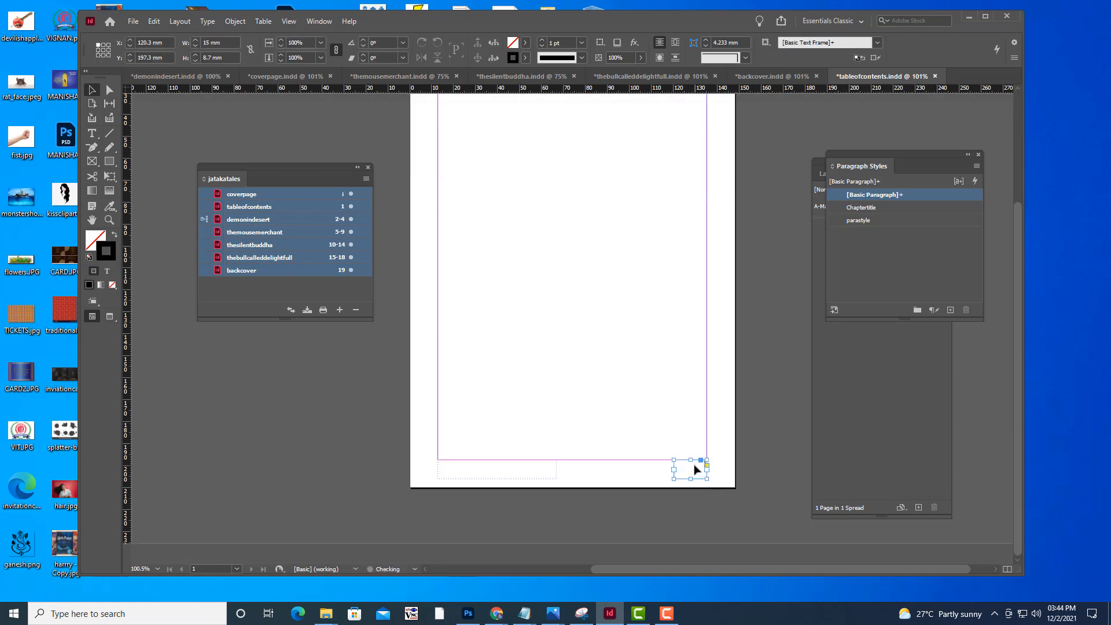
key("Delete")
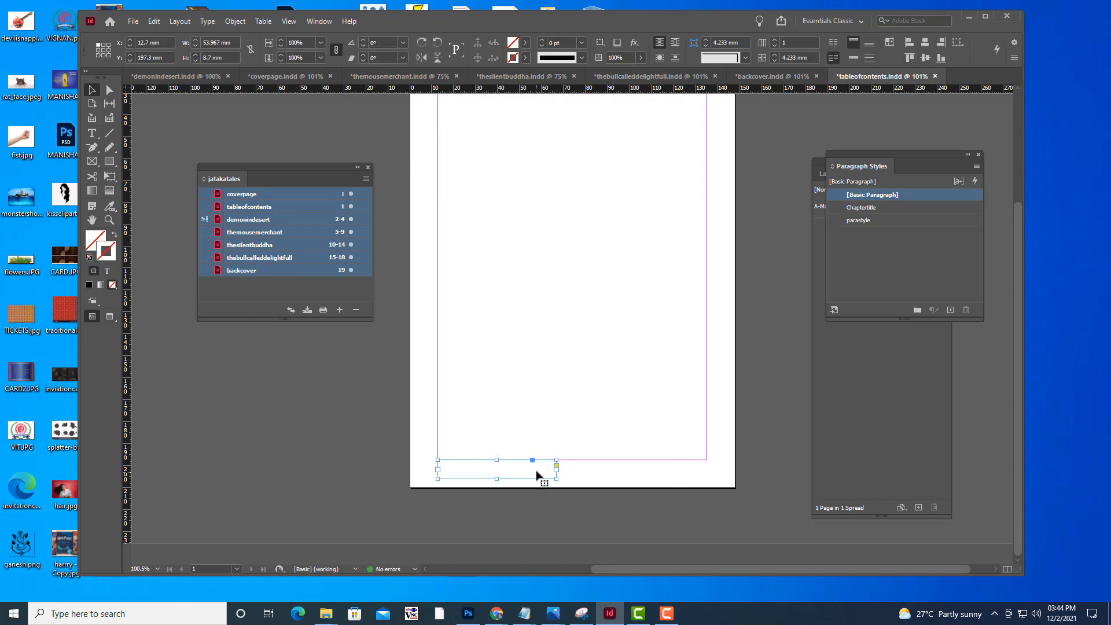
left_click(537, 483)
scroll(590, 318, "up", 4)
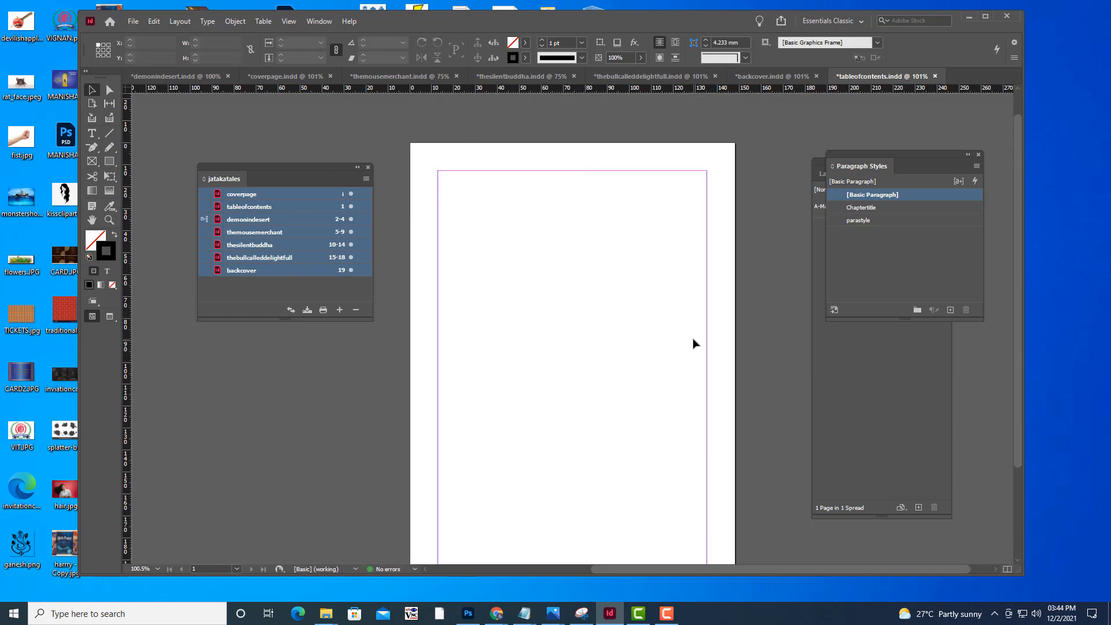
Check the header and footer on thebullcalleddelightfull and look at backcover, returning to the blank tableofcontents page
left_click(686, 78)
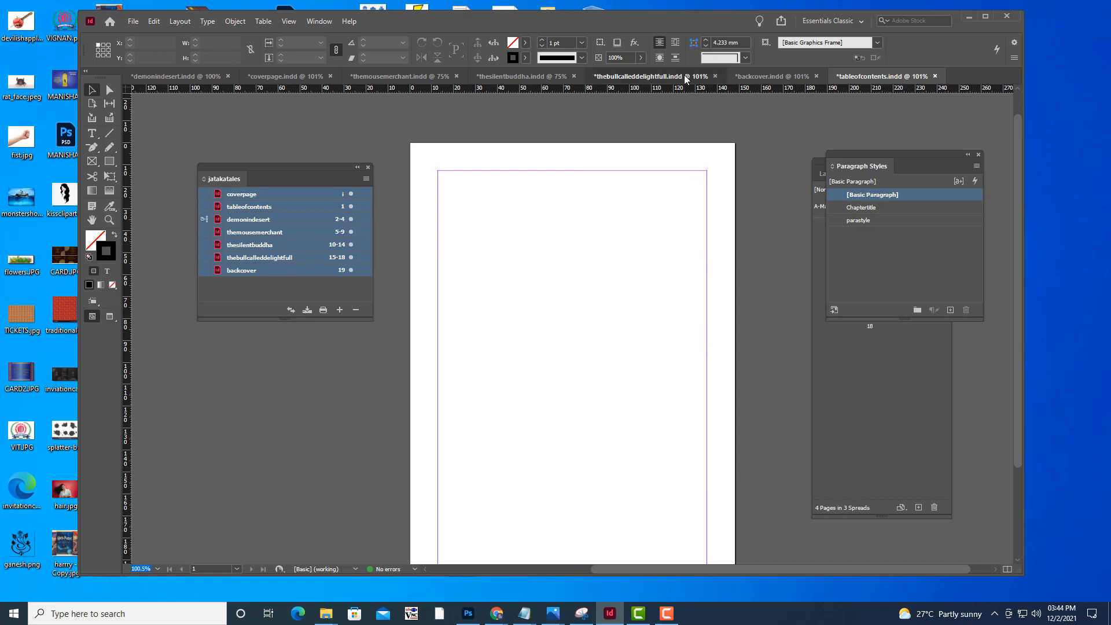
left_click(789, 77)
left_click(869, 77)
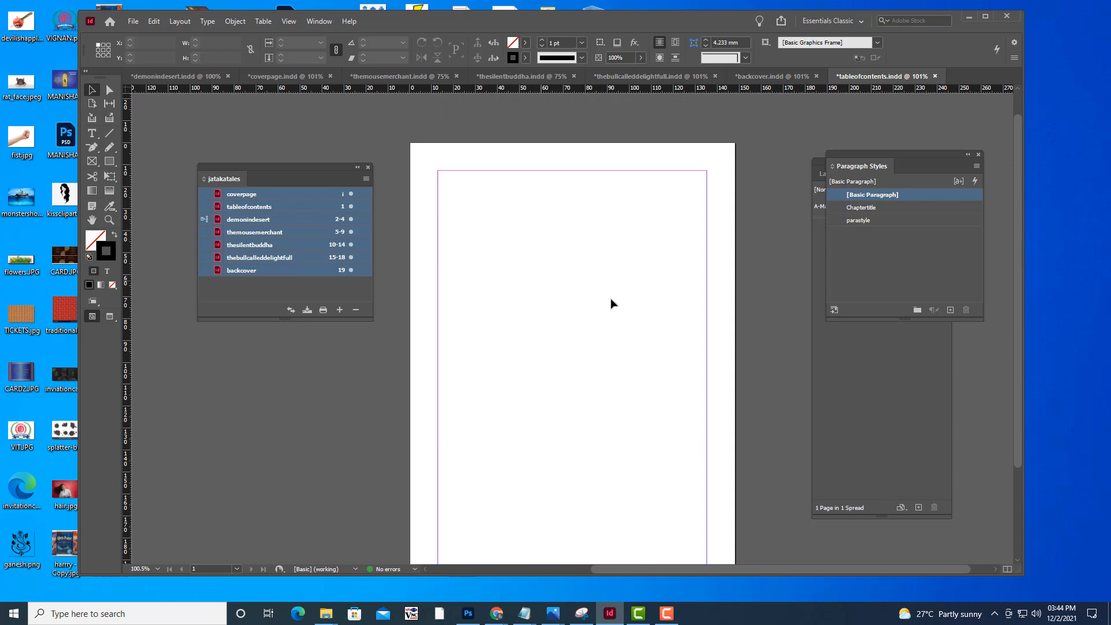
scroll(612, 303, "down", 3)
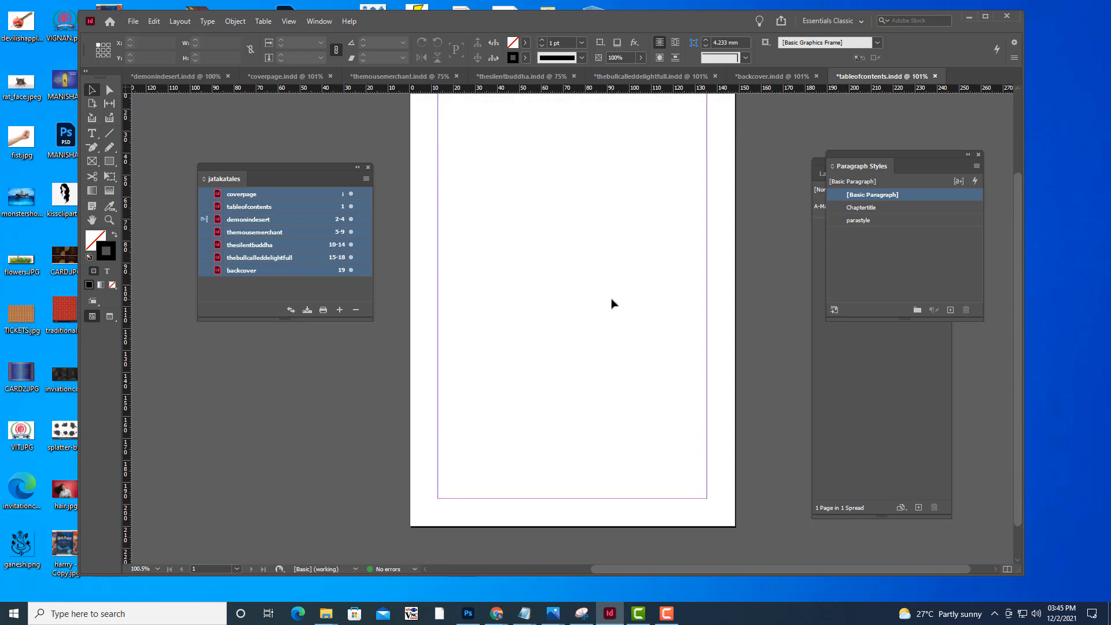
scroll(612, 304, "up", 3)
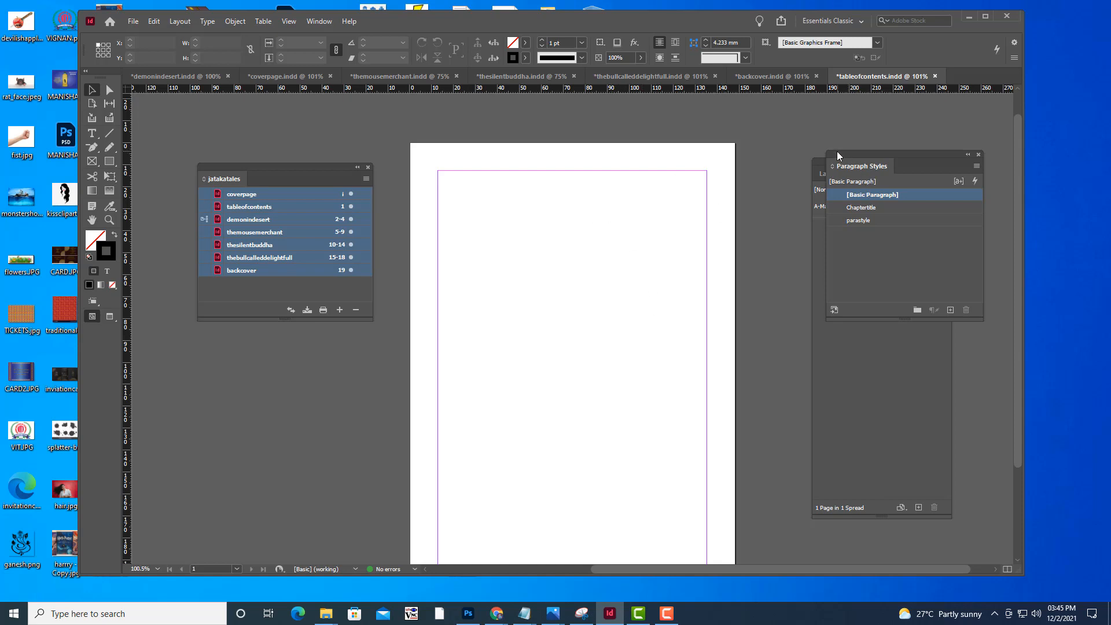
left_click_drag(836, 154, 846, 161)
scroll(699, 191, "down", 3)
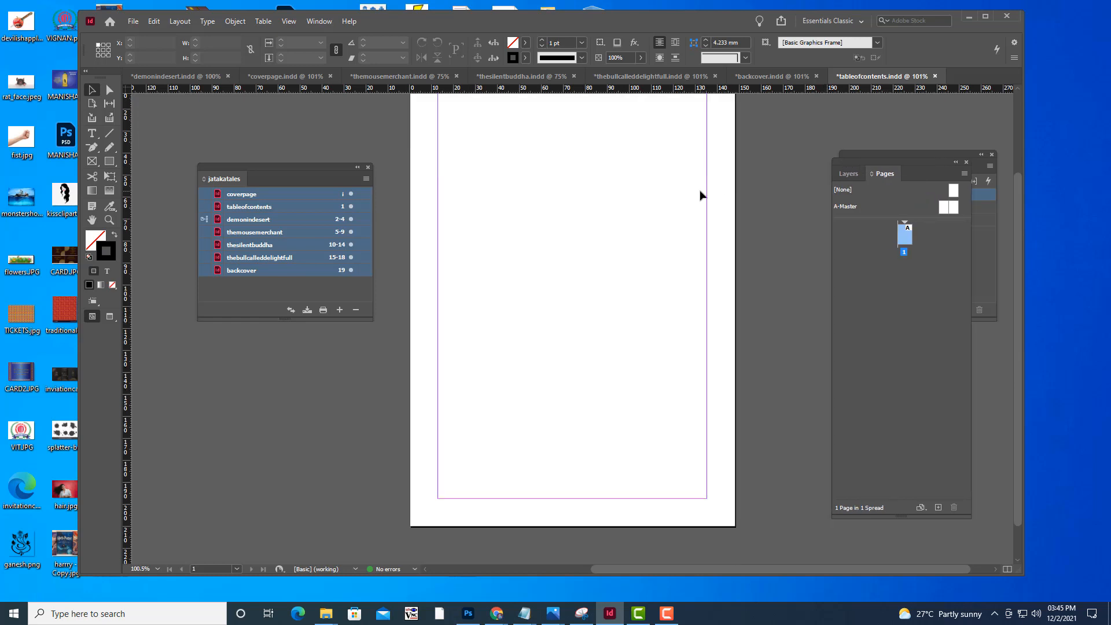
scroll(700, 195, "up", 1)
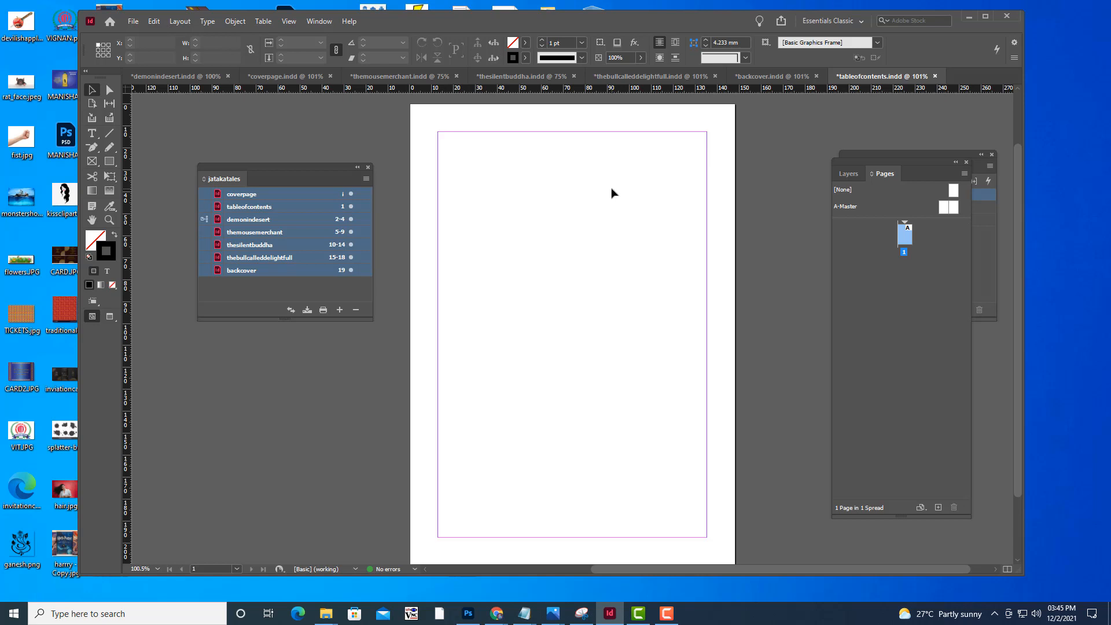
scroll(613, 193, "up", 1)
scroll(613, 193, "down", 1)
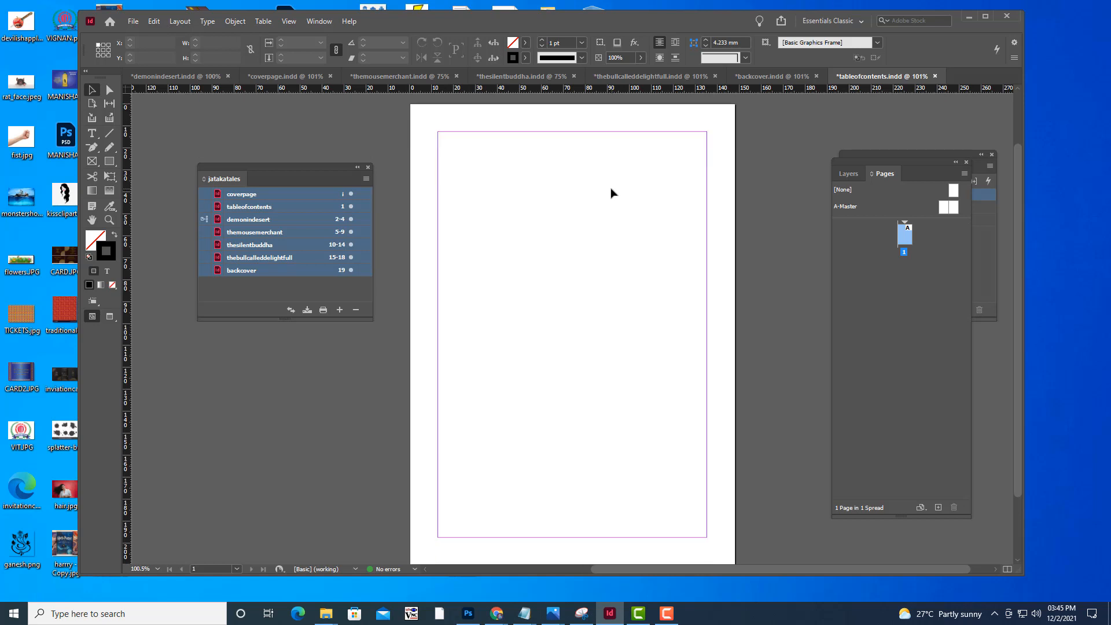
Add a text frame about 64 mm wide near the top of the tableofcontents page reading "Demon in desert", and fit it to its text
left_click(91, 135)
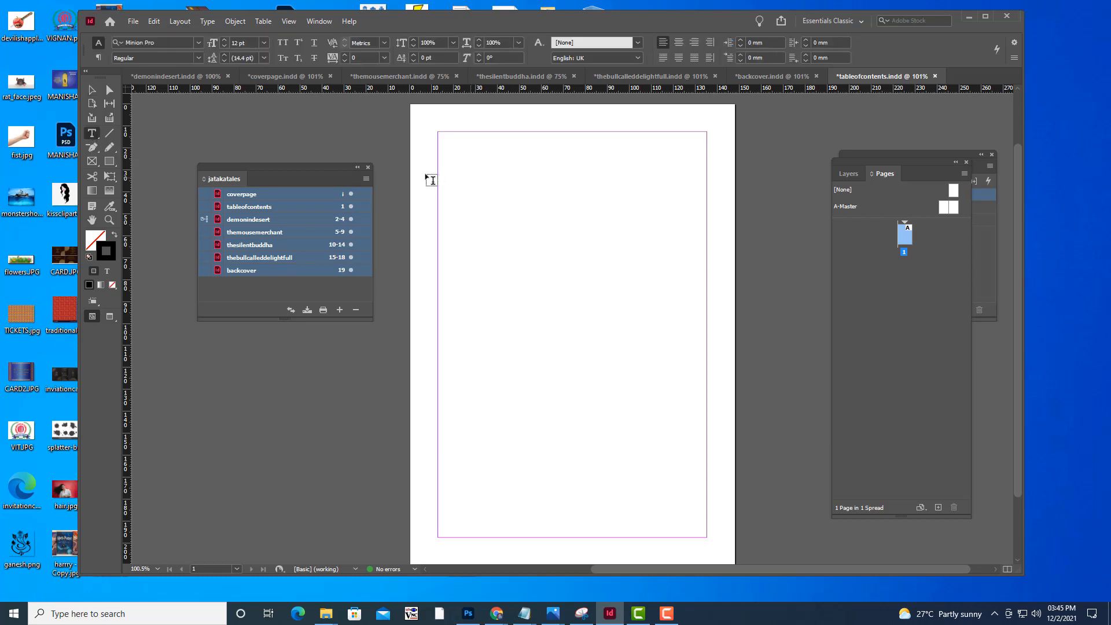
left_click_drag(445, 174, 587, 200)
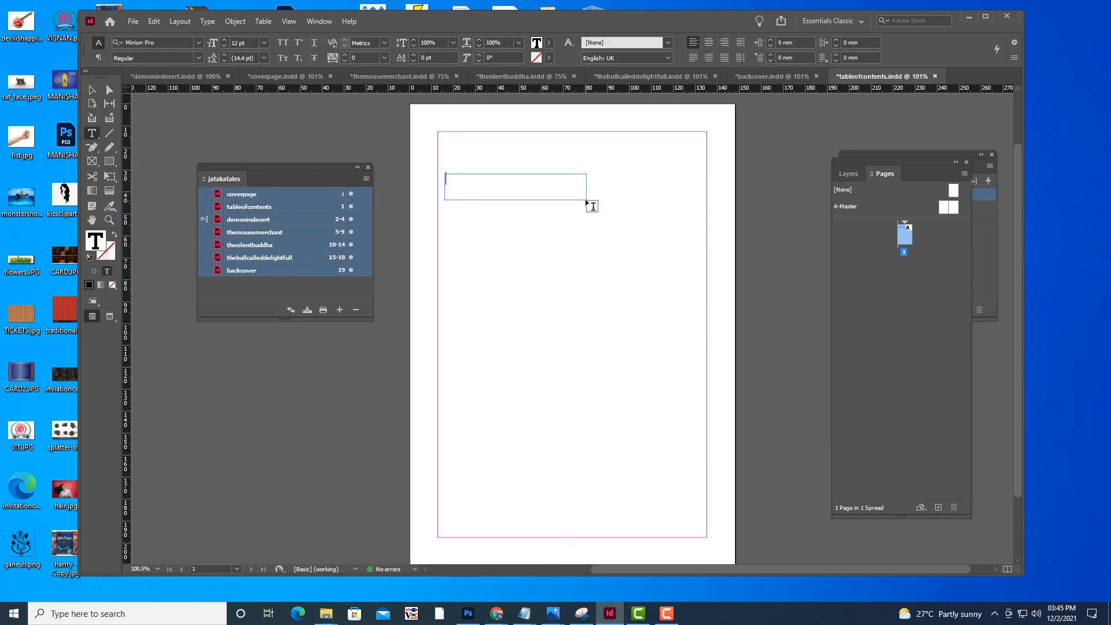
type("Demon in desert")
key("Escape")
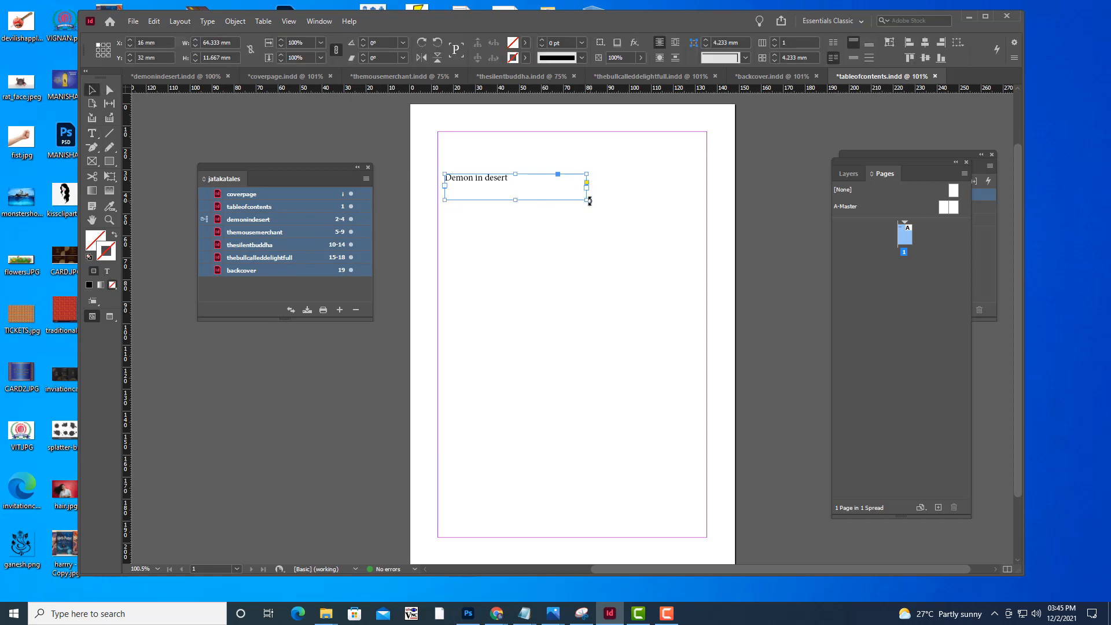
double_click(587, 199)
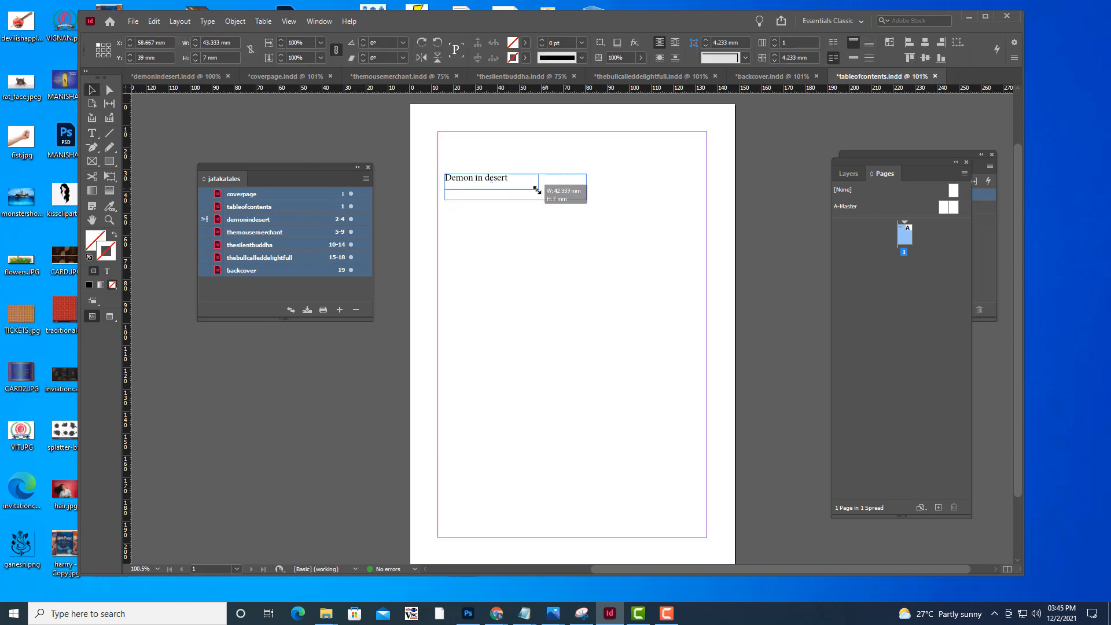
left_click(595, 206)
Add a text frame about 15 mm by 9 mm near the right margin, level with the chapter title, containing 2
key("t")
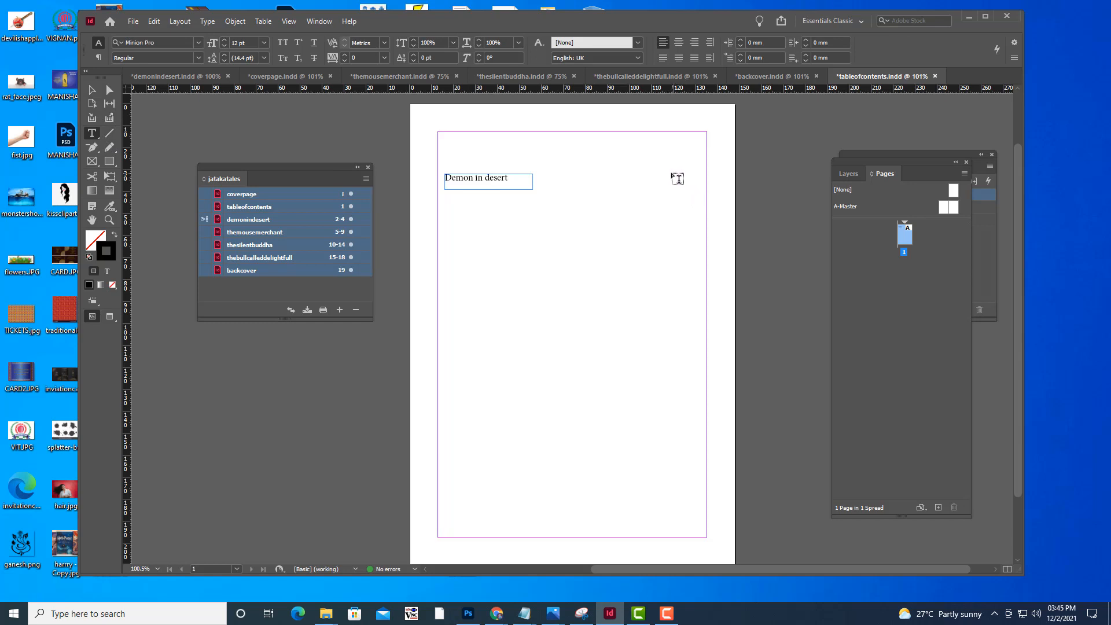
left_click_drag(669, 174, 701, 193)
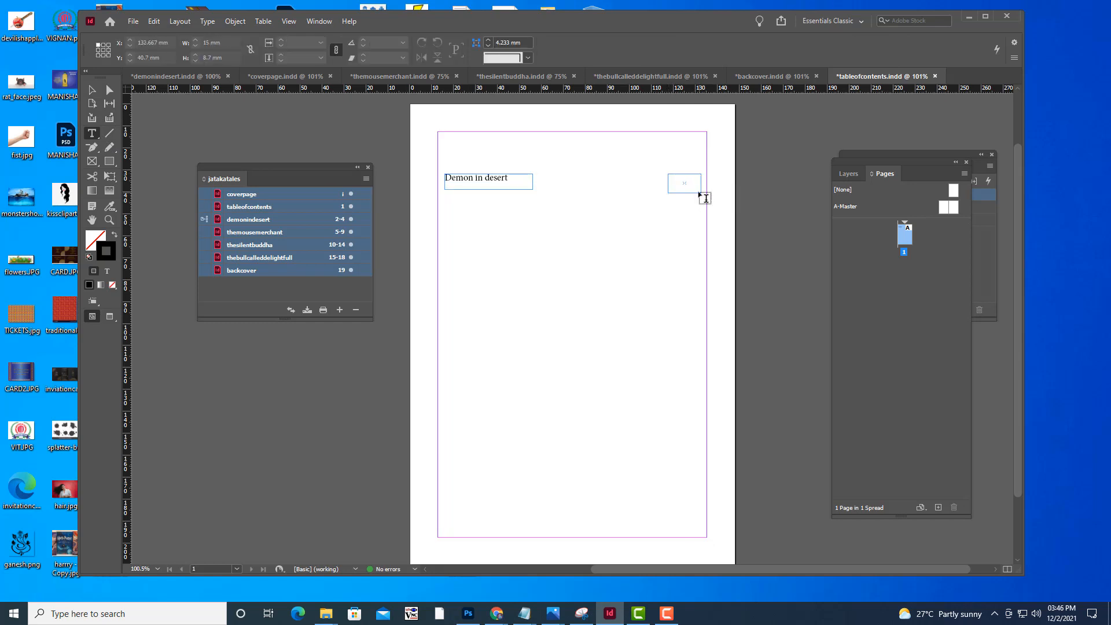
type("2")
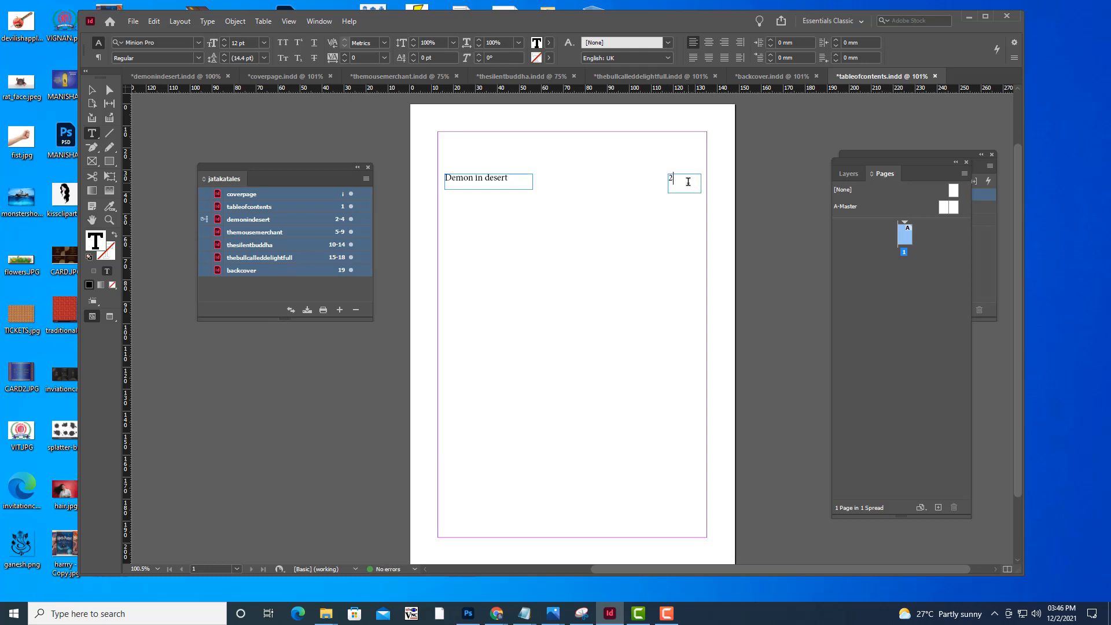
Create a new character style with the page number 2 selected and apply it to that number
left_click_drag(679, 179, 665, 185)
left_click_drag(866, 155, 784, 229)
left_click(312, 22)
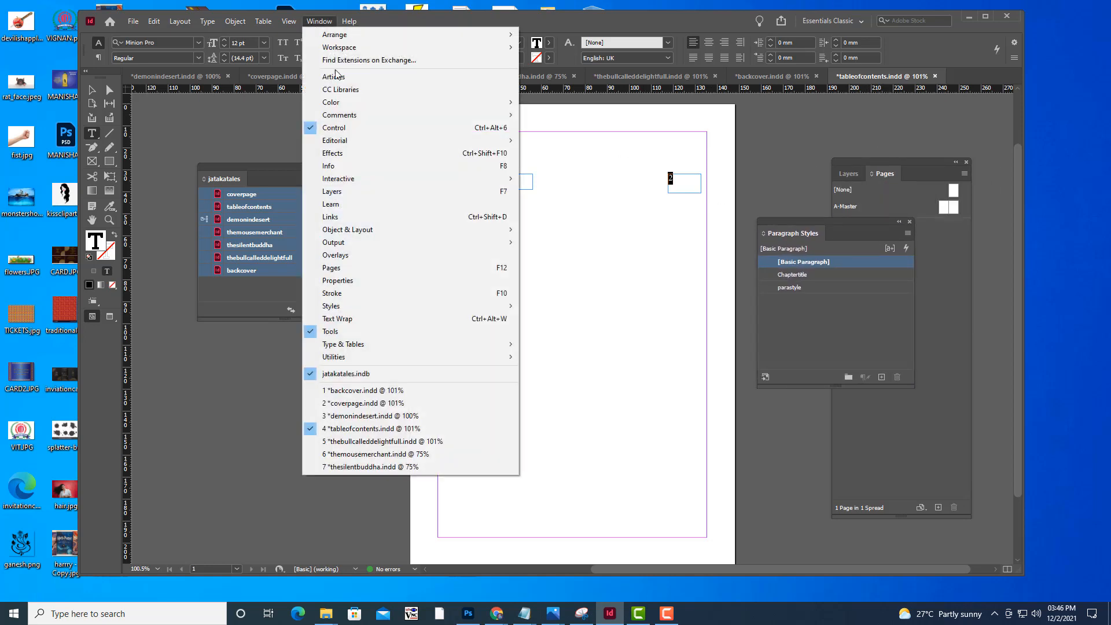
mouse_move(374, 306)
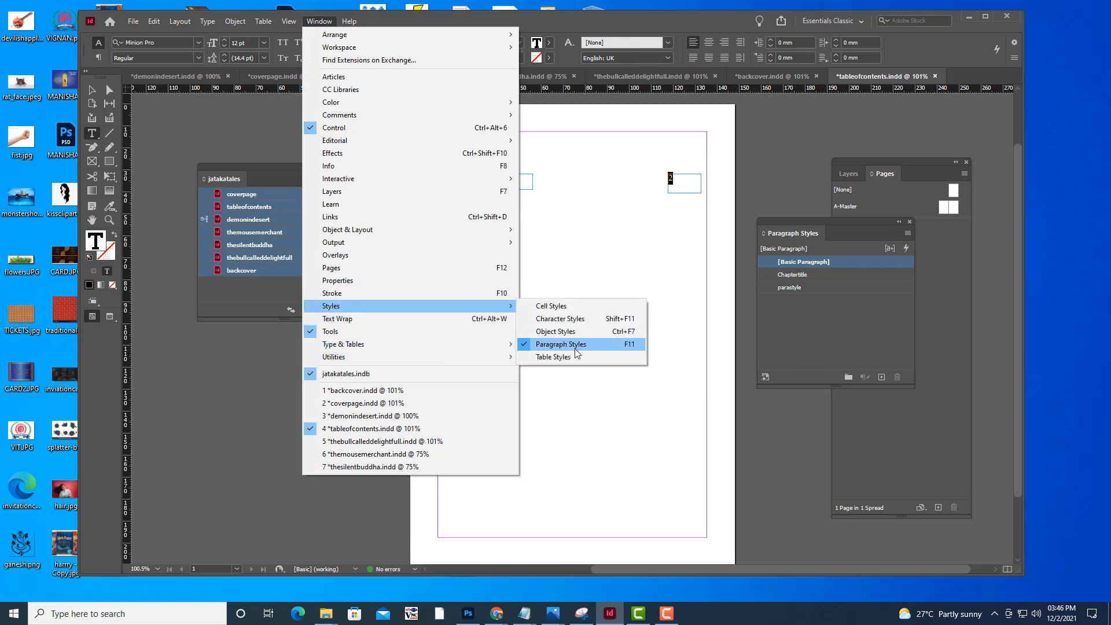
left_click(576, 319)
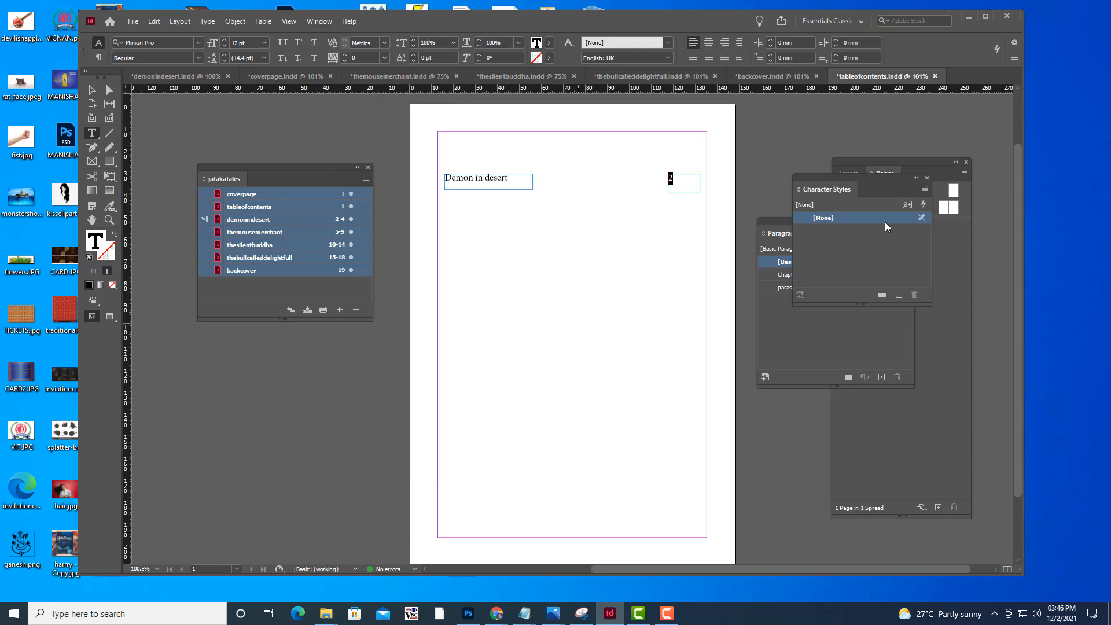
left_click_drag(822, 174, 805, 122)
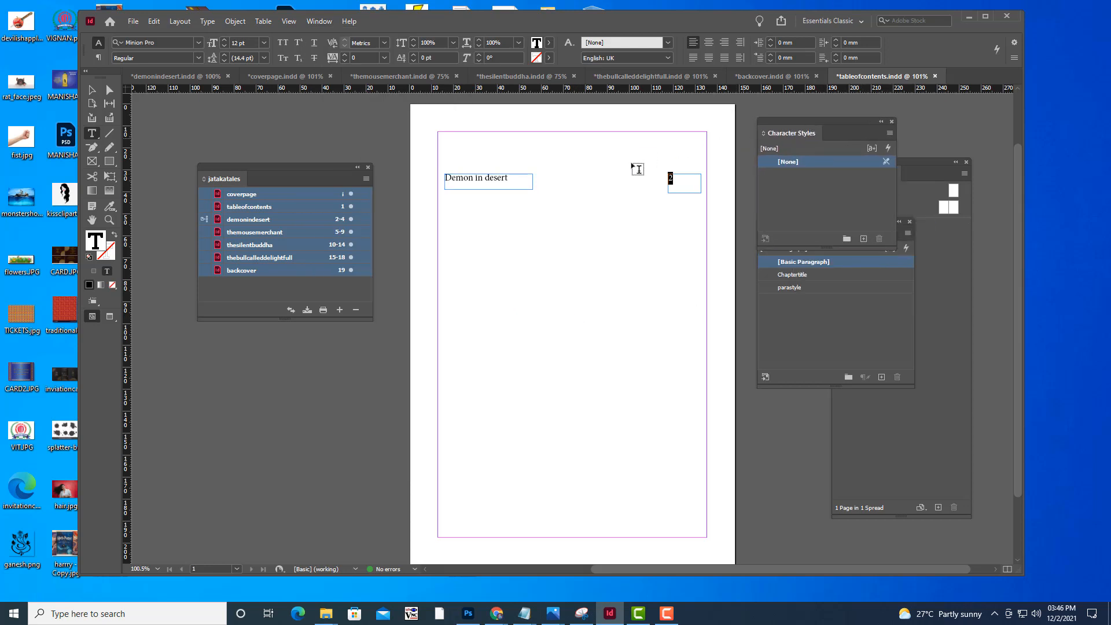
left_click(863, 239)
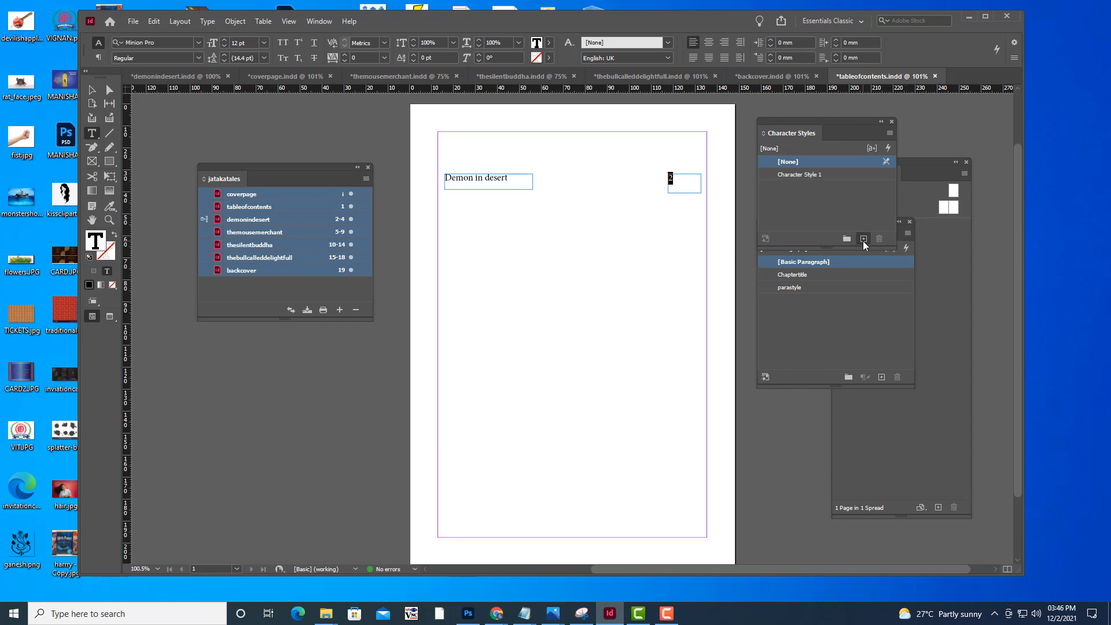
left_click(844, 176)
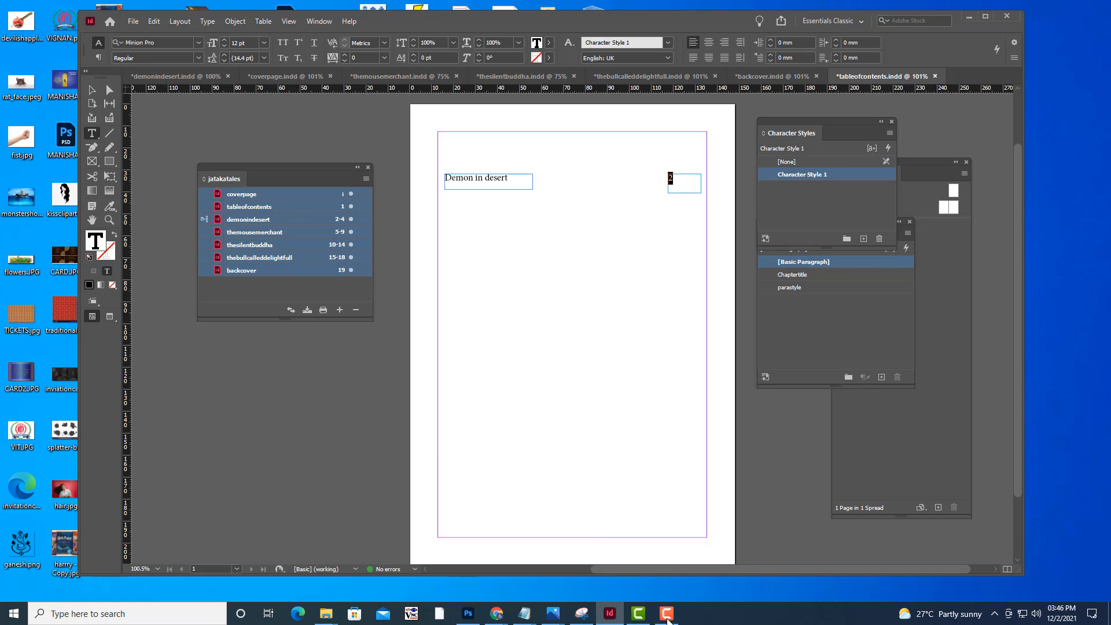
Rename the new character style as numberstyle
double_click(851, 175)
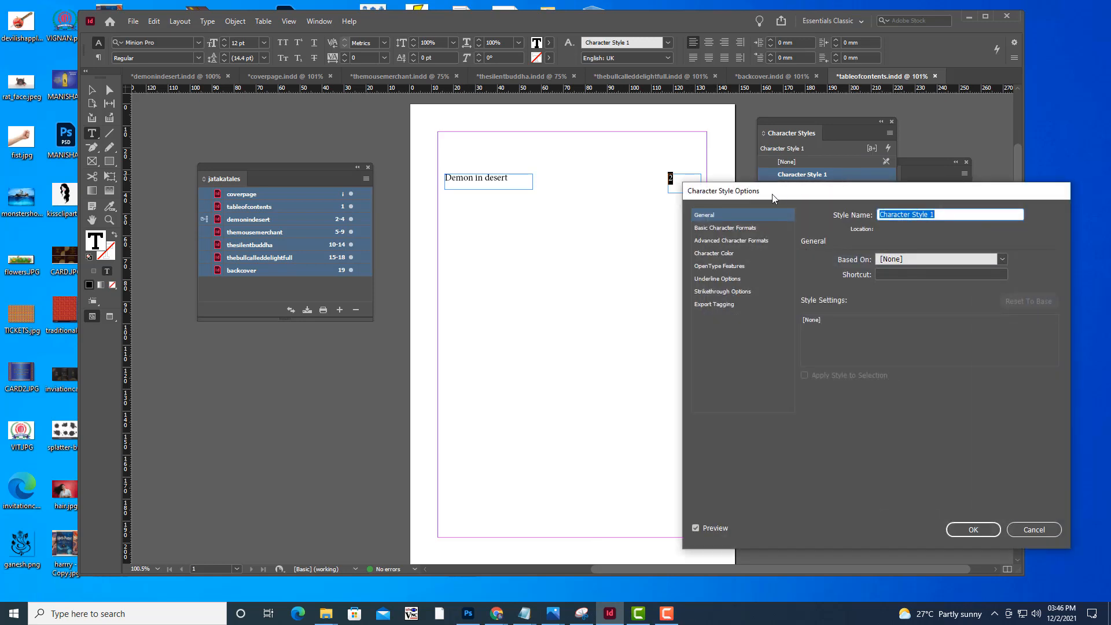
mouse_move(766, 184)
left_mouse_down()
mouse_move(756, 156)
mouse_move(776, 188)
left_mouse_up()
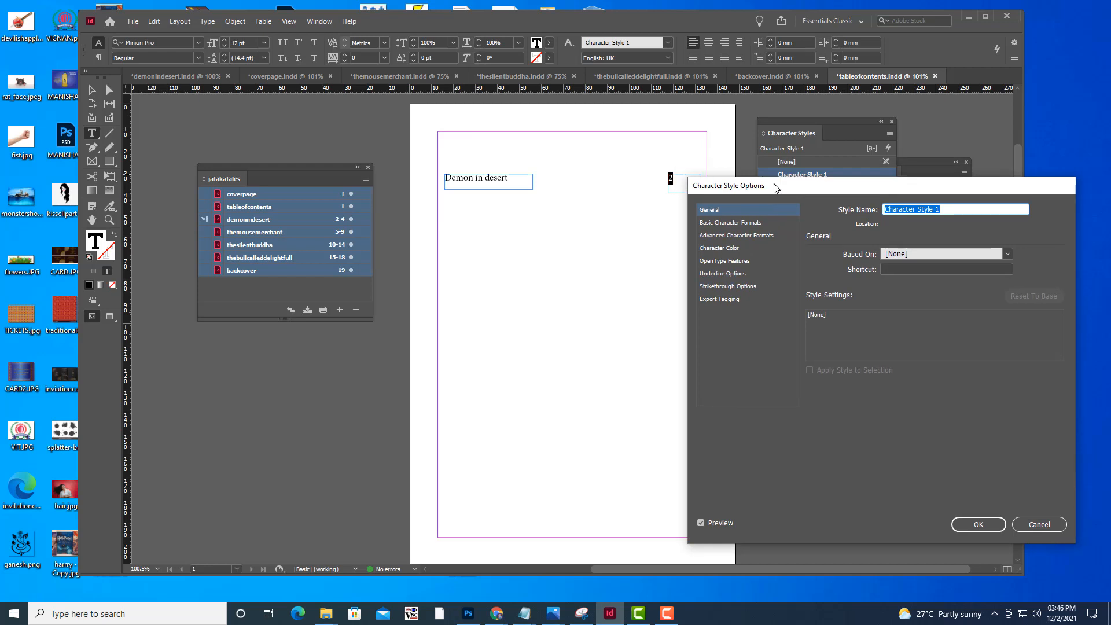
left_click(734, 248)
scroll(989, 319, "down", 1)
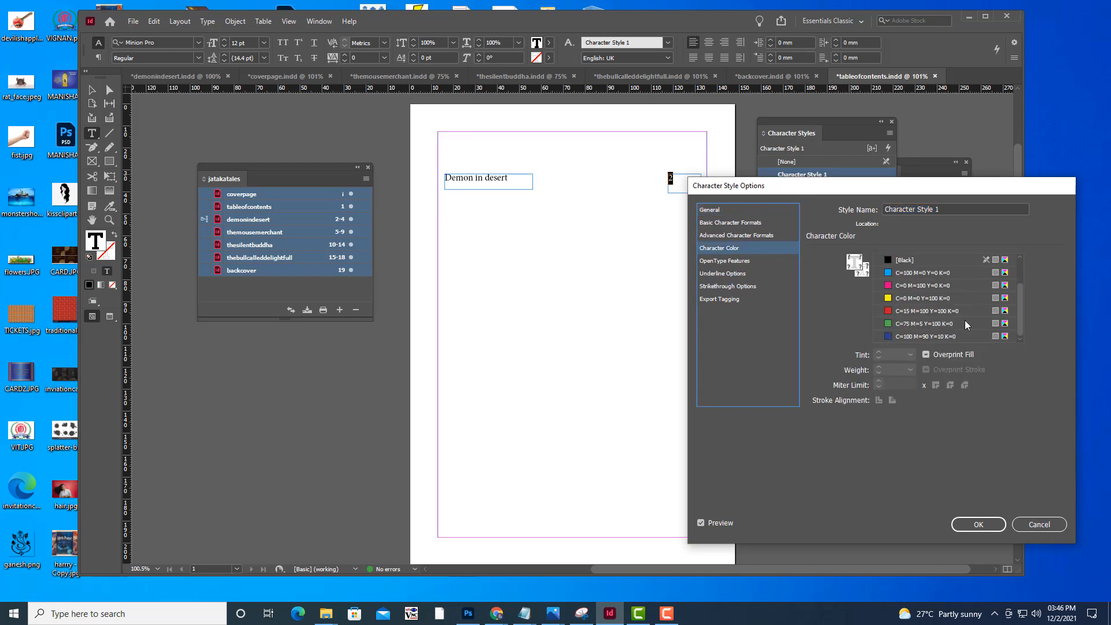
key("Tab")
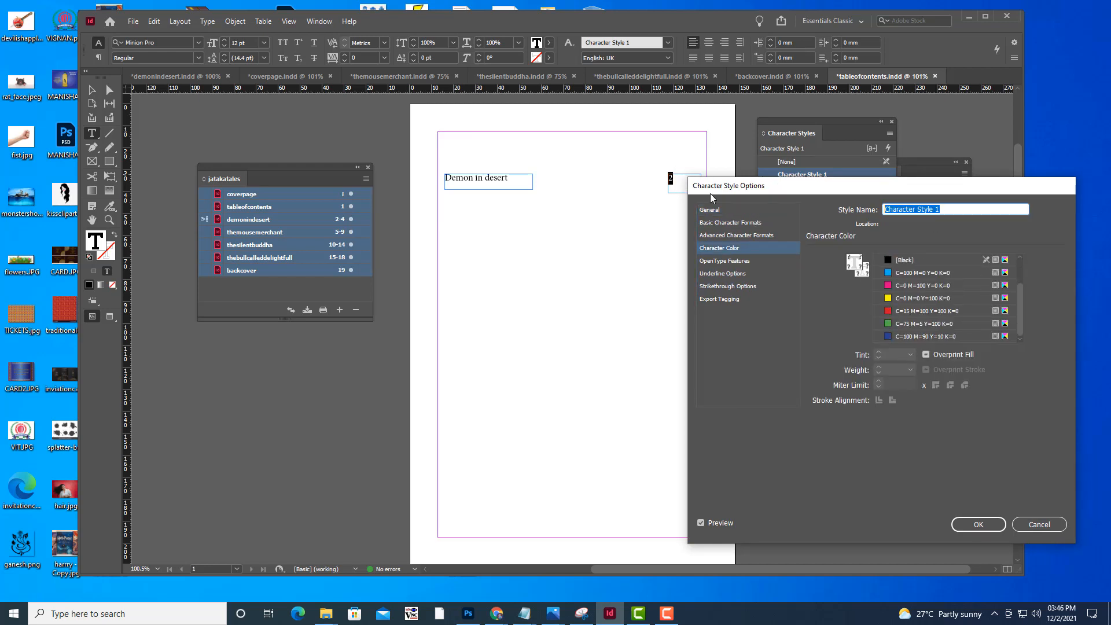
type("numberstyle")
Set the font size of the numberstyle character style to 15 pt
left_click(730, 224)
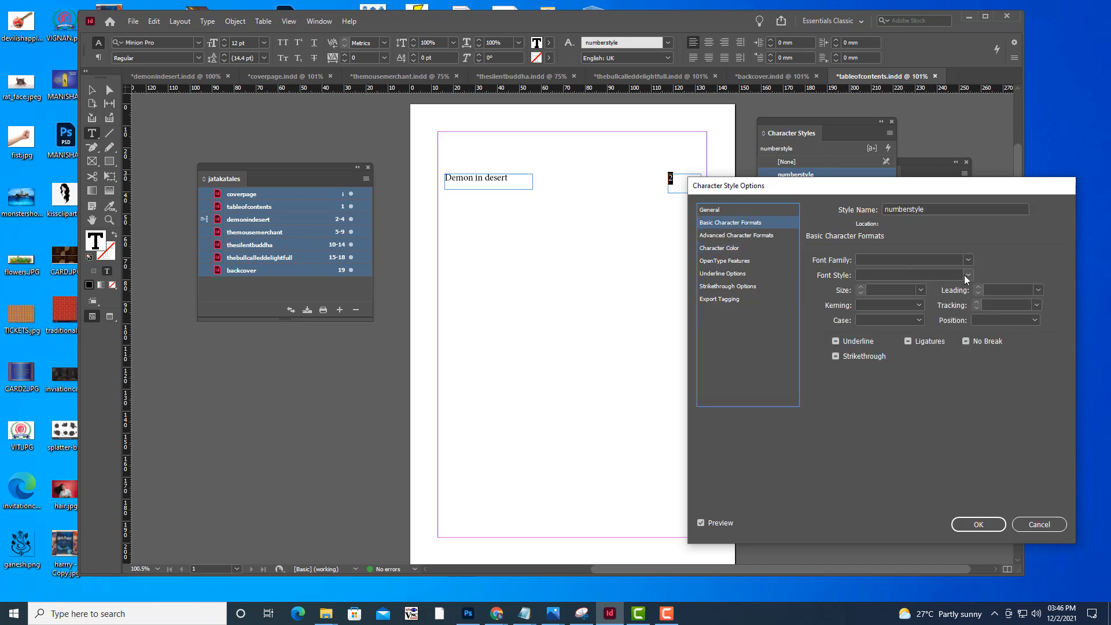
left_click(921, 289)
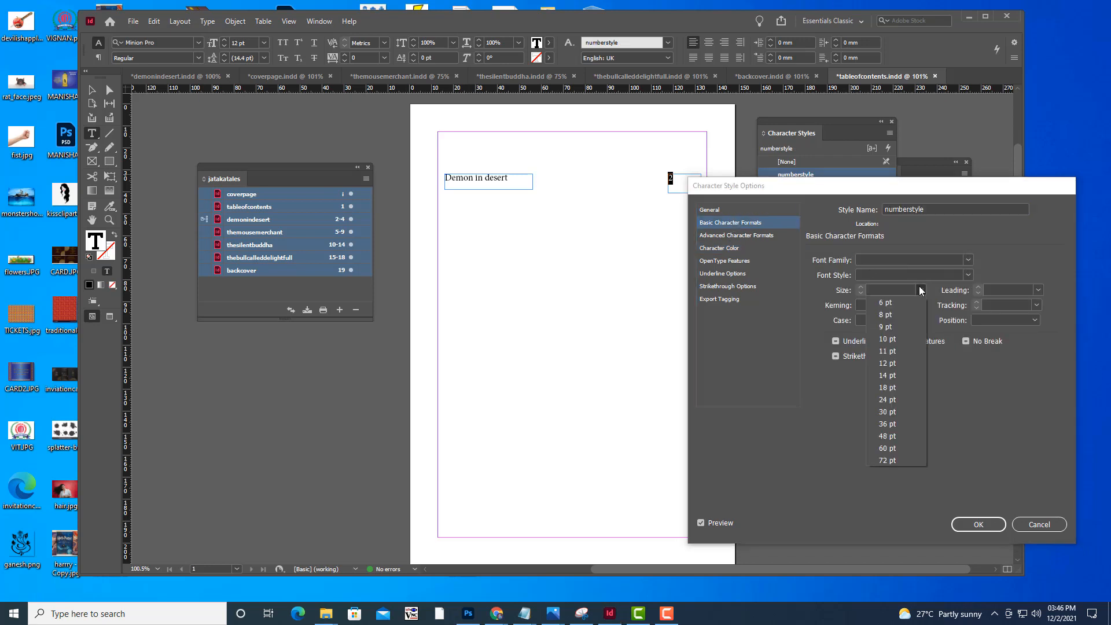
left_click(891, 377)
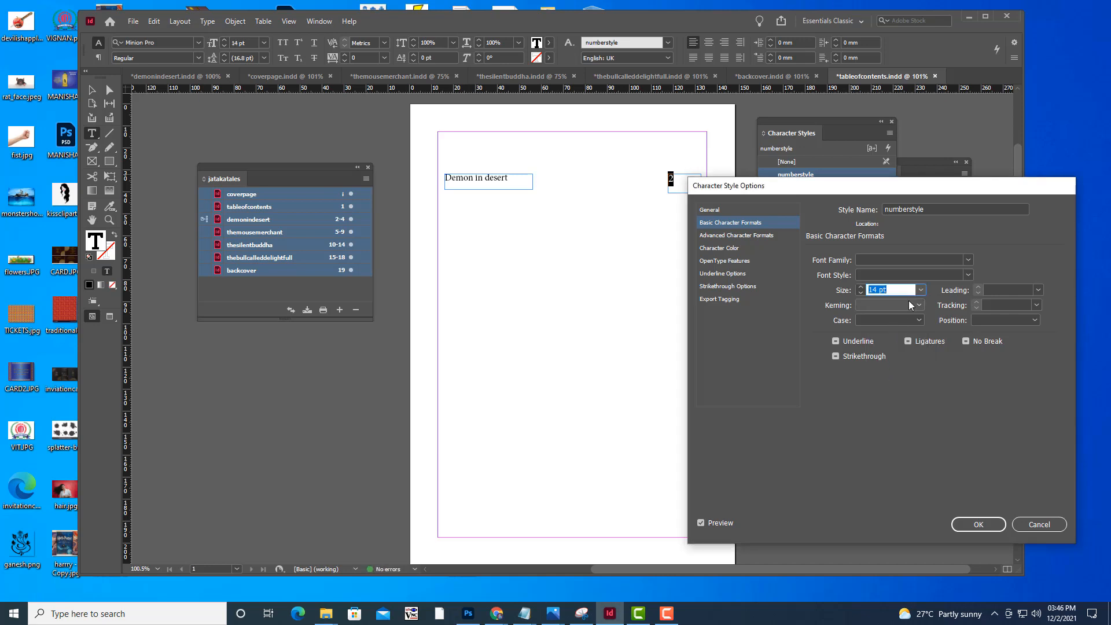
left_click(920, 289)
left_click(891, 388)
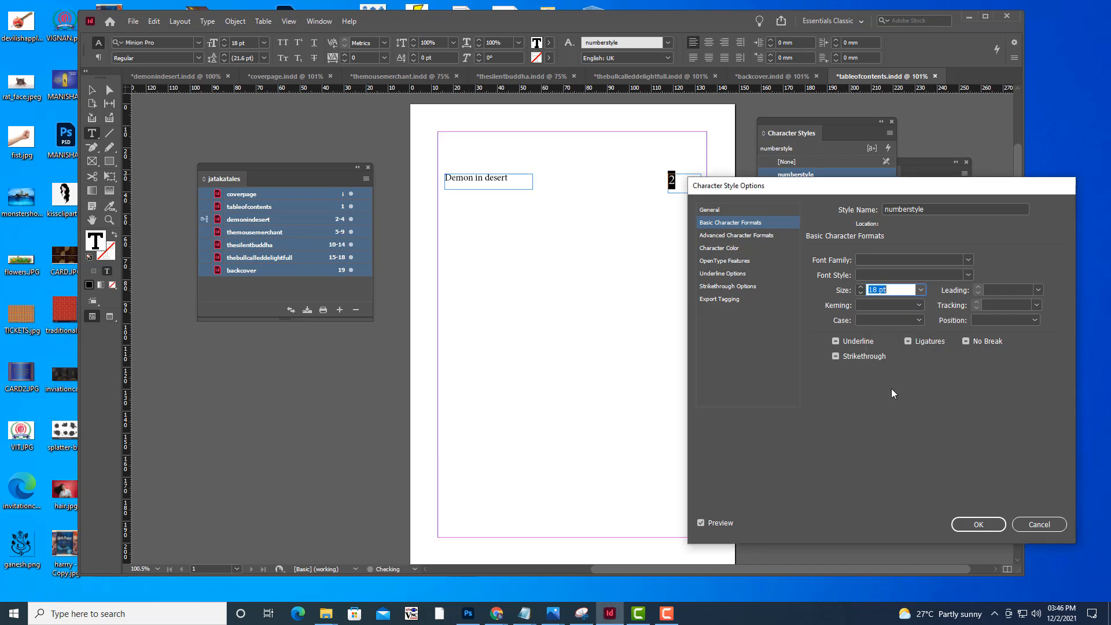
left_click(921, 291)
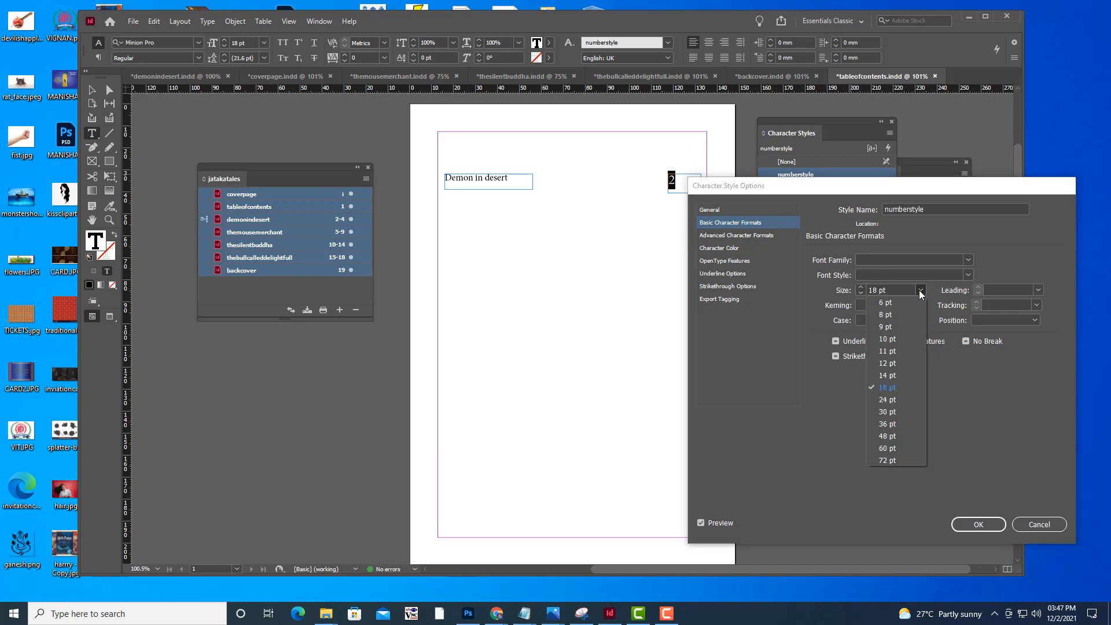
left_click(893, 375)
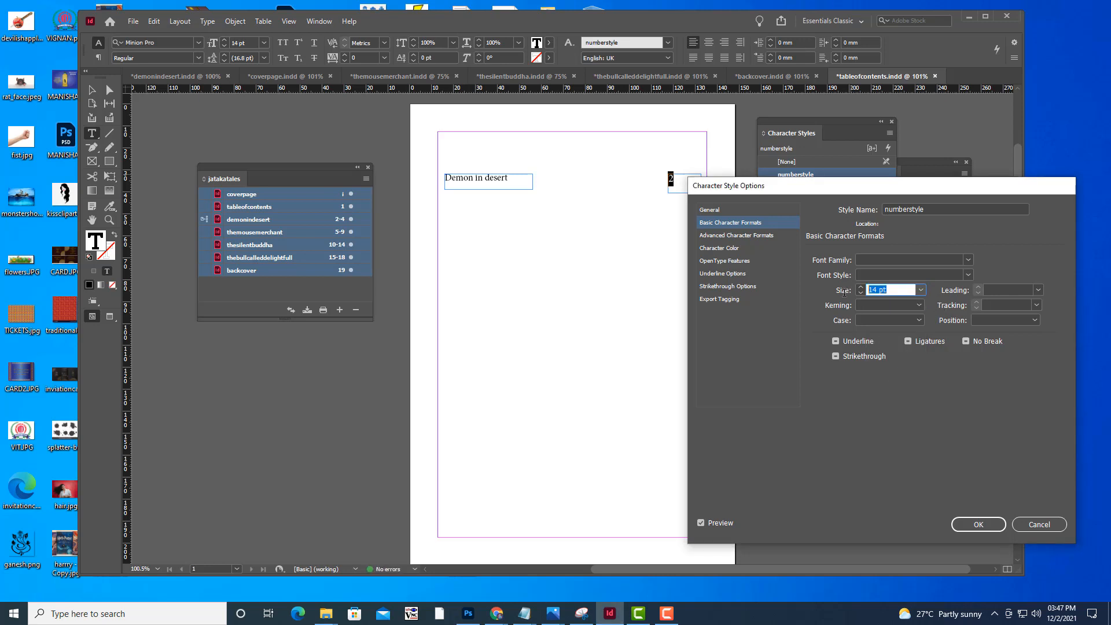
type("15")
left_click(1012, 289)
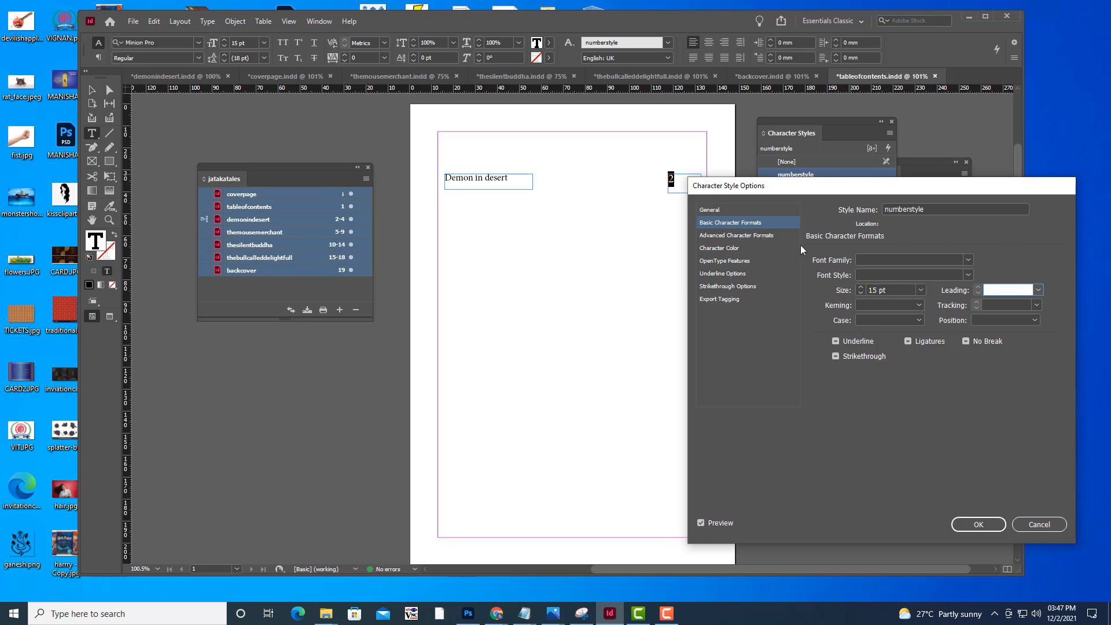
Set the numberstyle font family to Impact, save the style and select the page number's frame
left_click(968, 275)
left_click(968, 261)
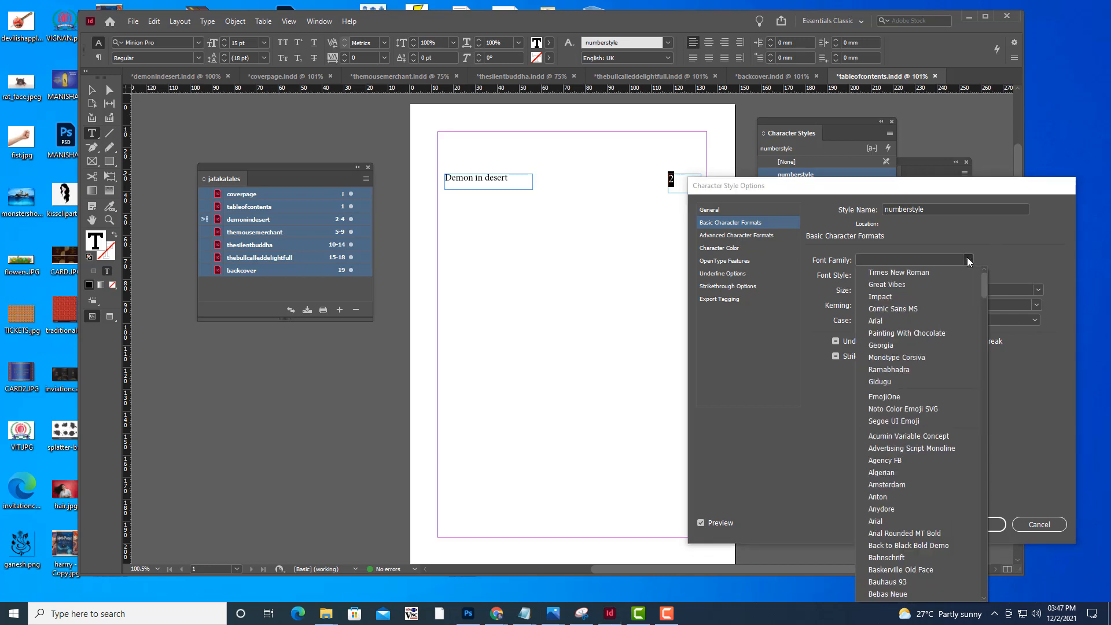
left_click(918, 273)
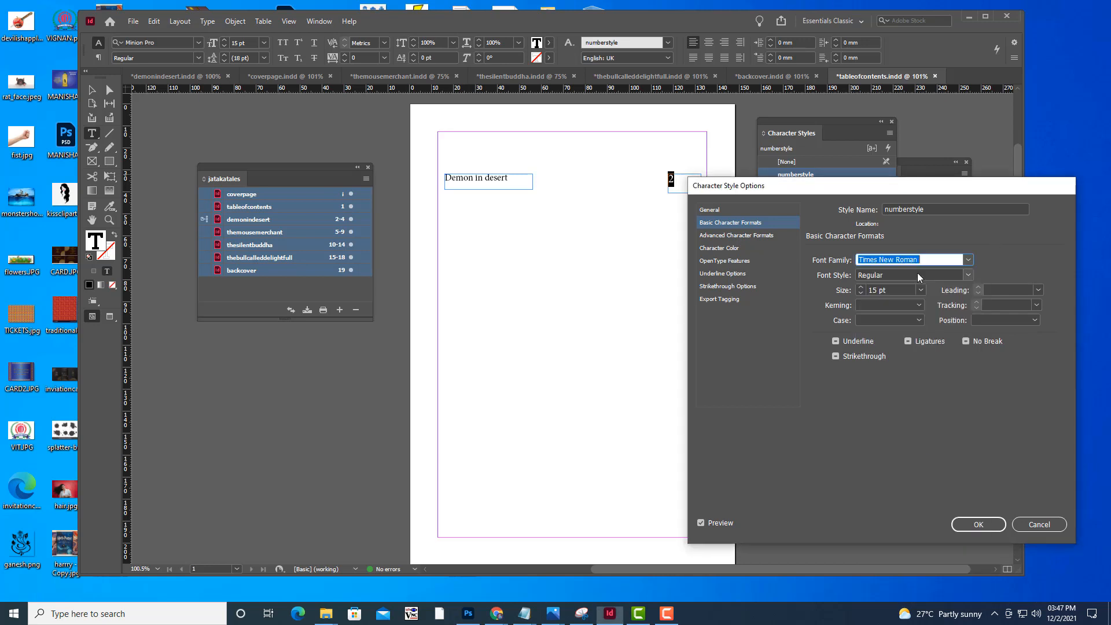
left_click(933, 260)
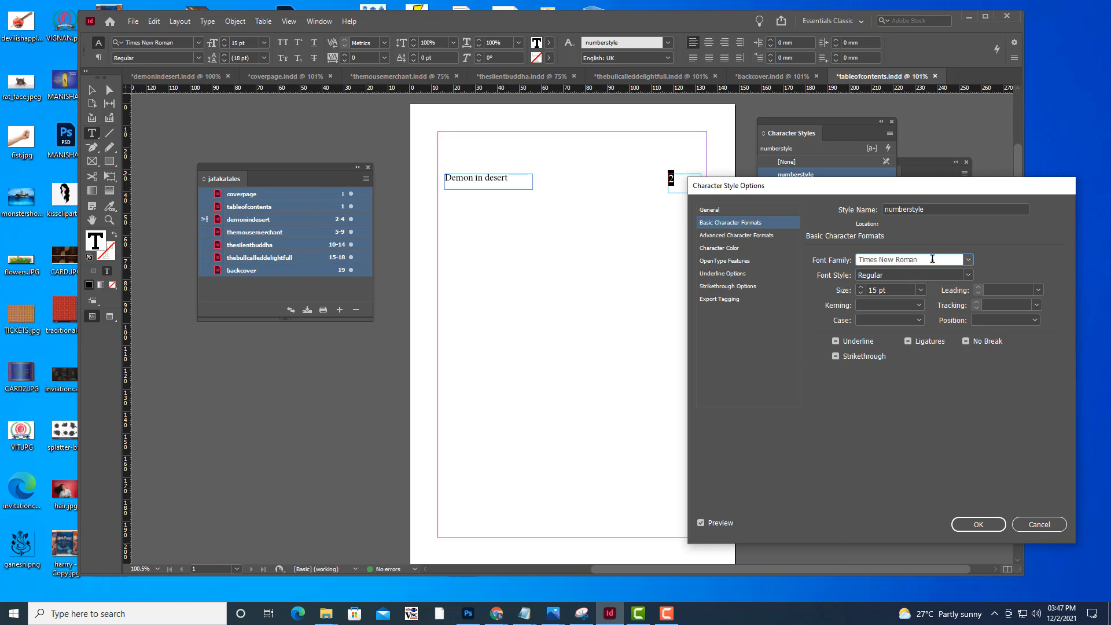
left_click_drag(933, 259, 716, 245)
type("Impact")
left_click(904, 290)
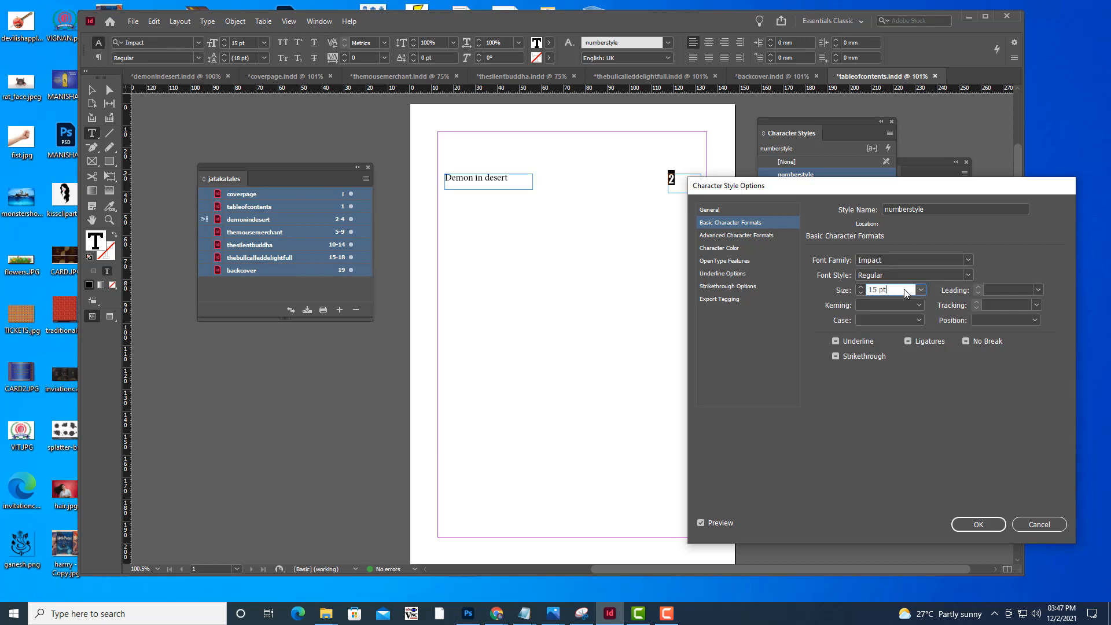
left_click_drag(906, 193, 863, 155)
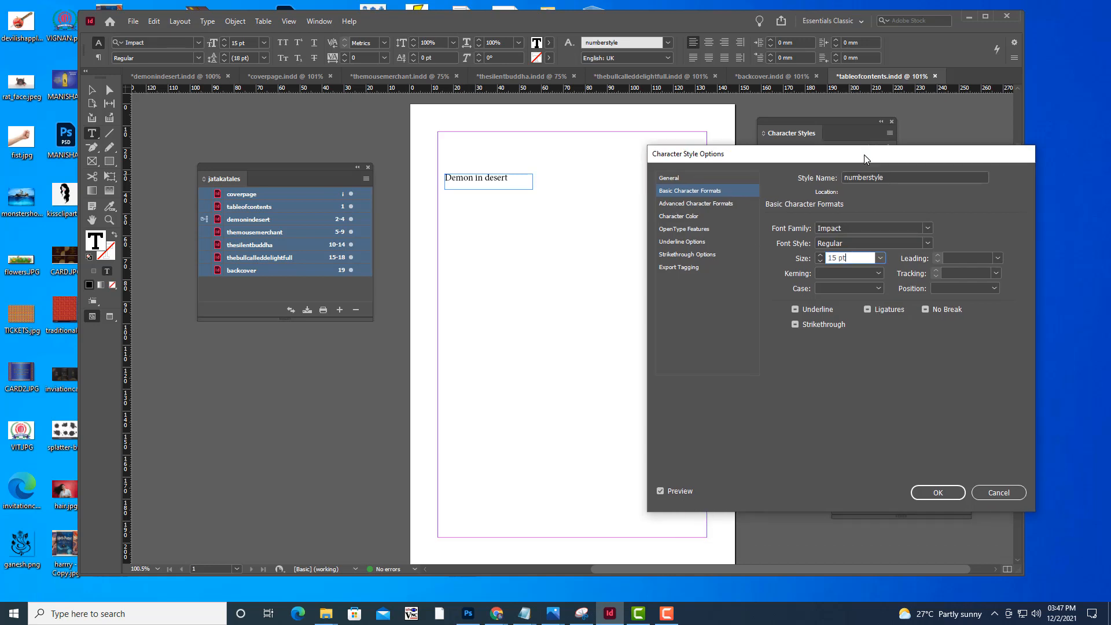
left_click(942, 489)
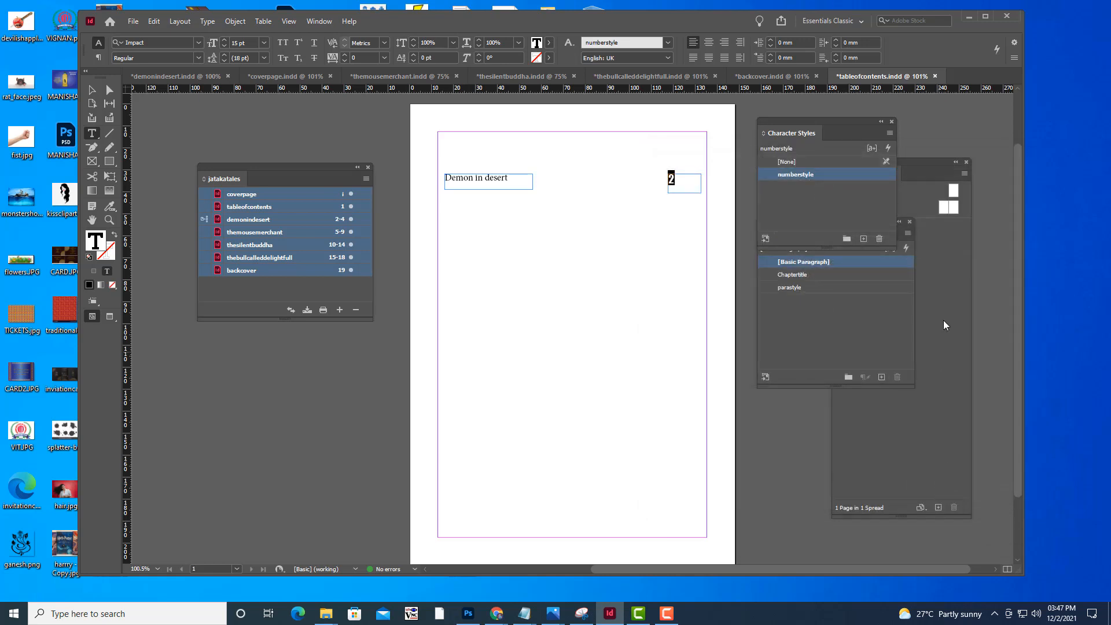
left_click(91, 91)
key("Escape")
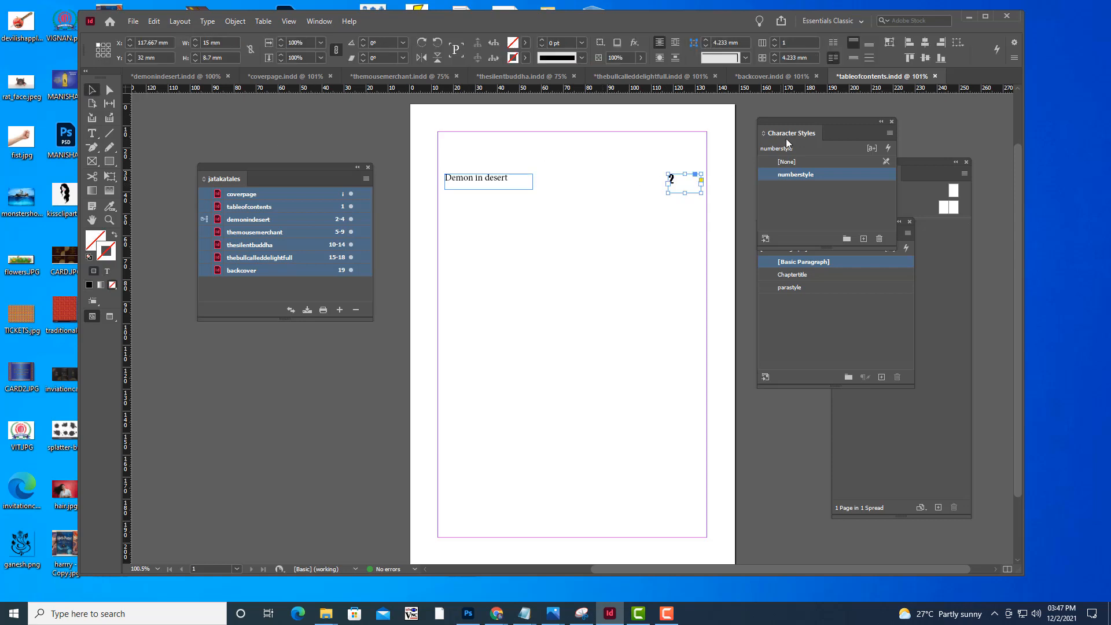
left_click_drag(777, 116, 787, 114)
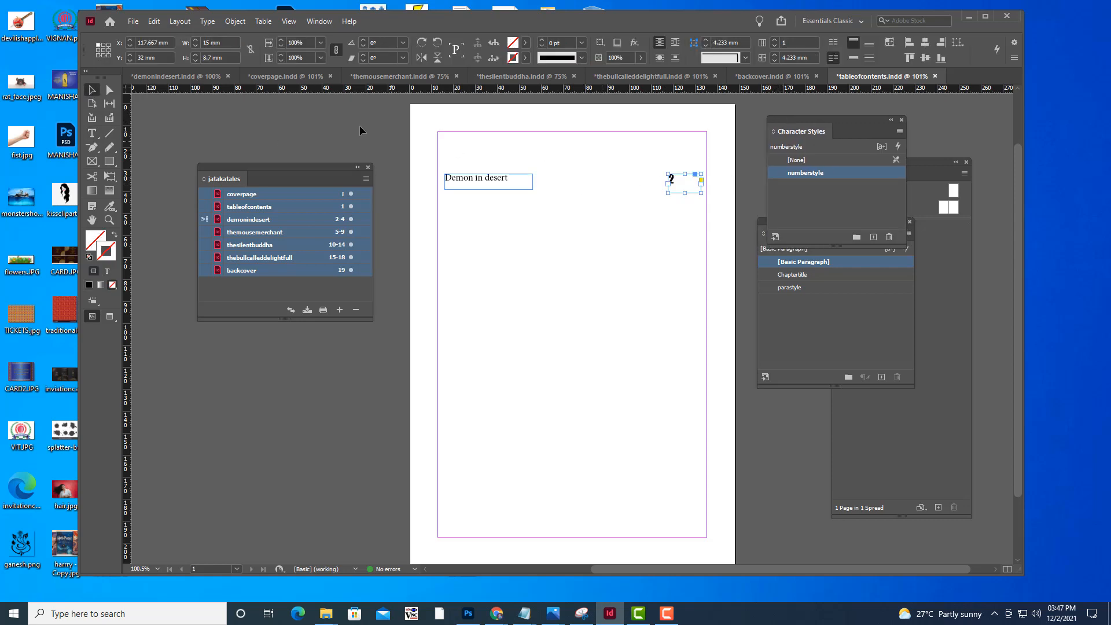
left_click(180, 21)
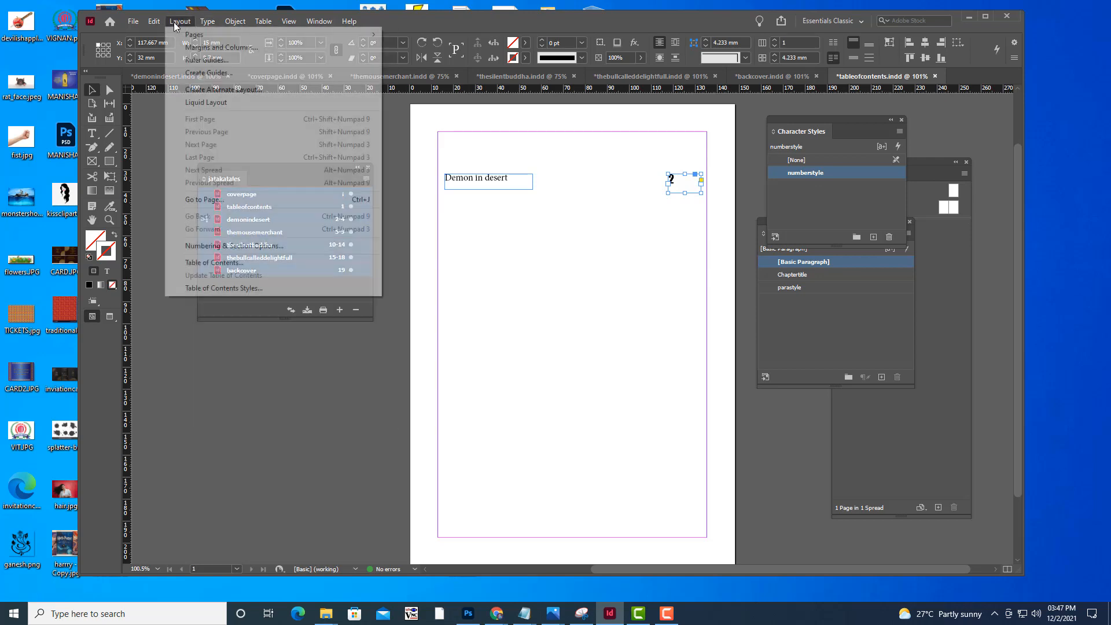
left_click(255, 266)
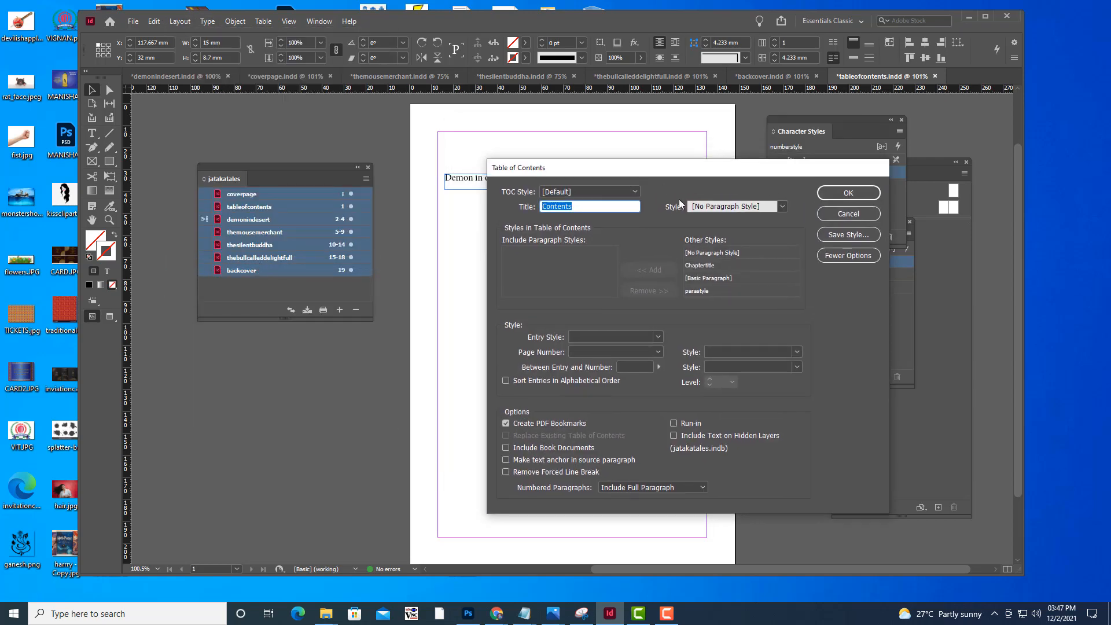
left_click(855, 218)
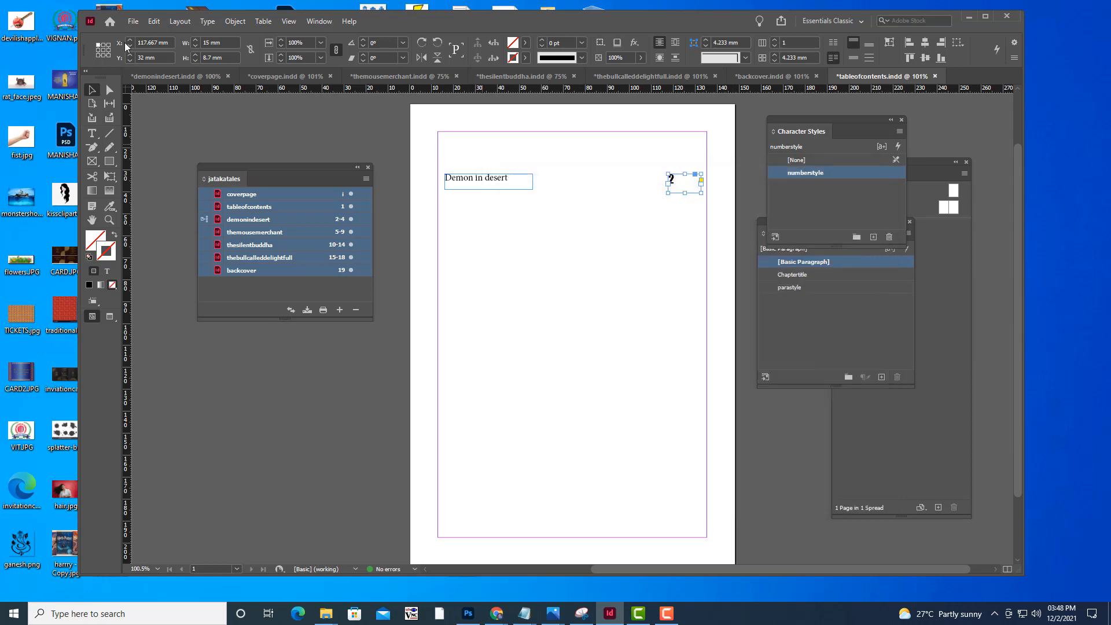
Start a table of contents titled index and give its title the TOC Title paragraph style
left_click(180, 21)
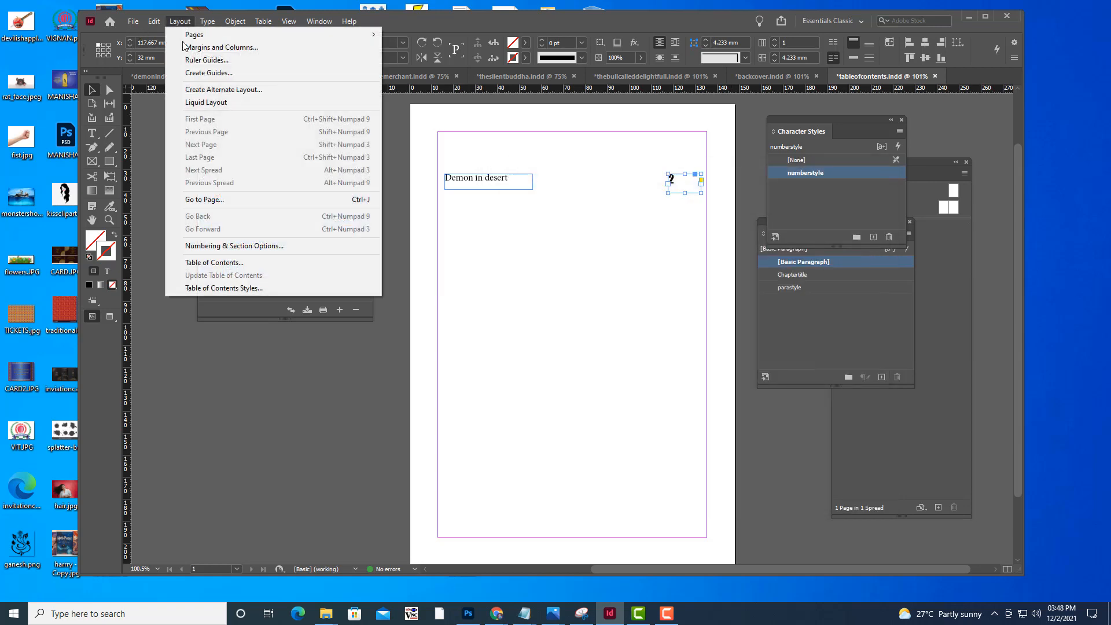
left_click(252, 263)
left_click_drag(627, 170, 639, 193)
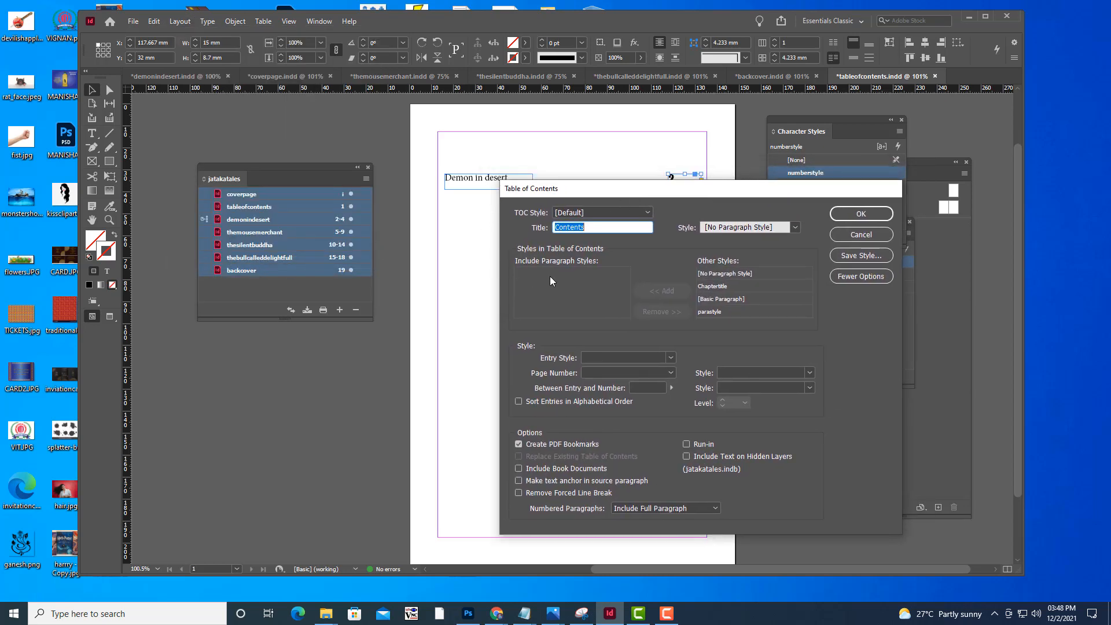
left_click(609, 211)
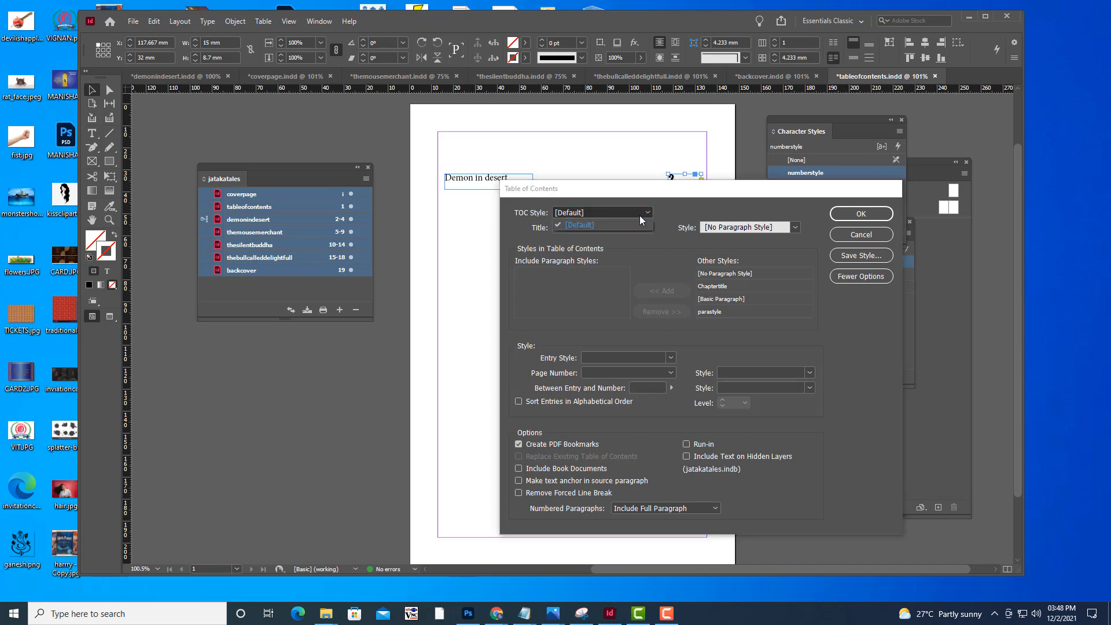
key("Tab")
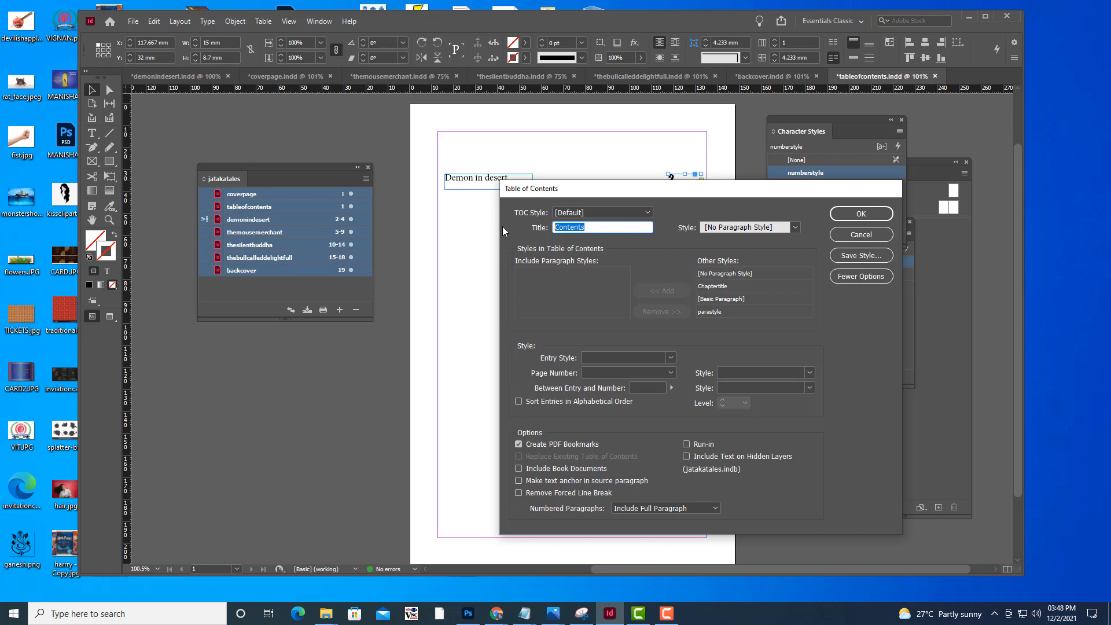
type("index")
left_click(795, 228)
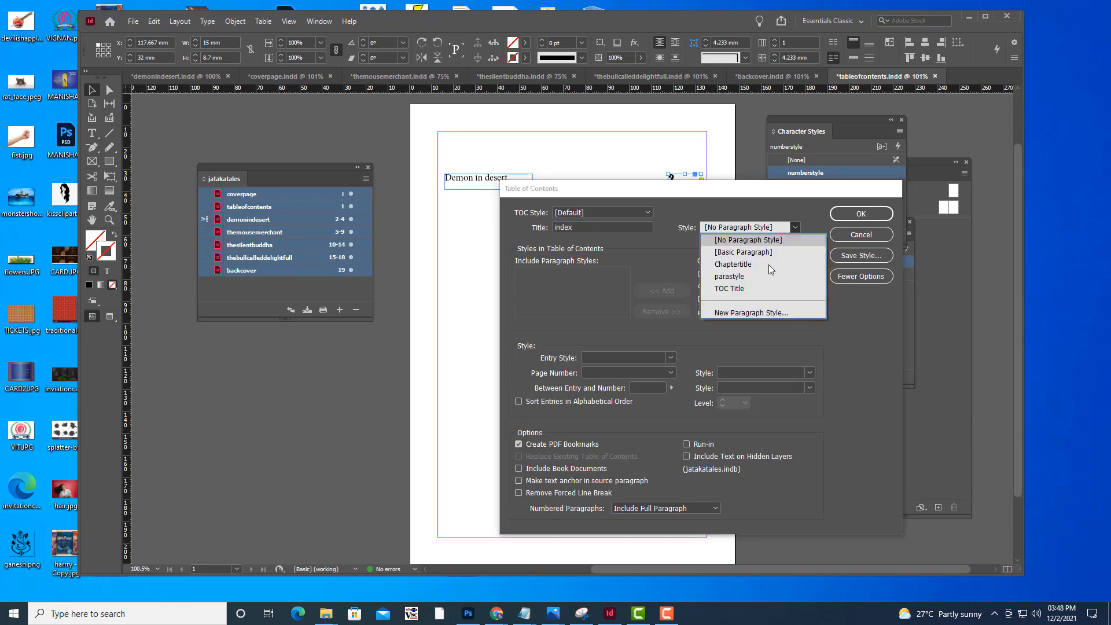
left_click(750, 289)
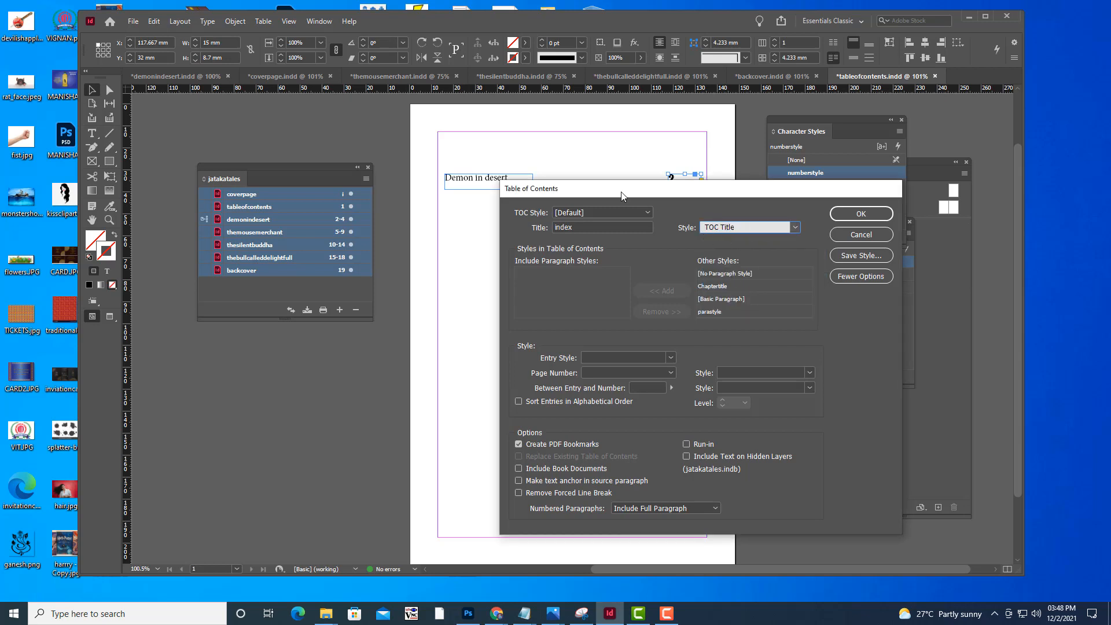
Add the Chaptertitle paragraph style to the styles included in the table of contents
left_click_drag(620, 192, 596, 202)
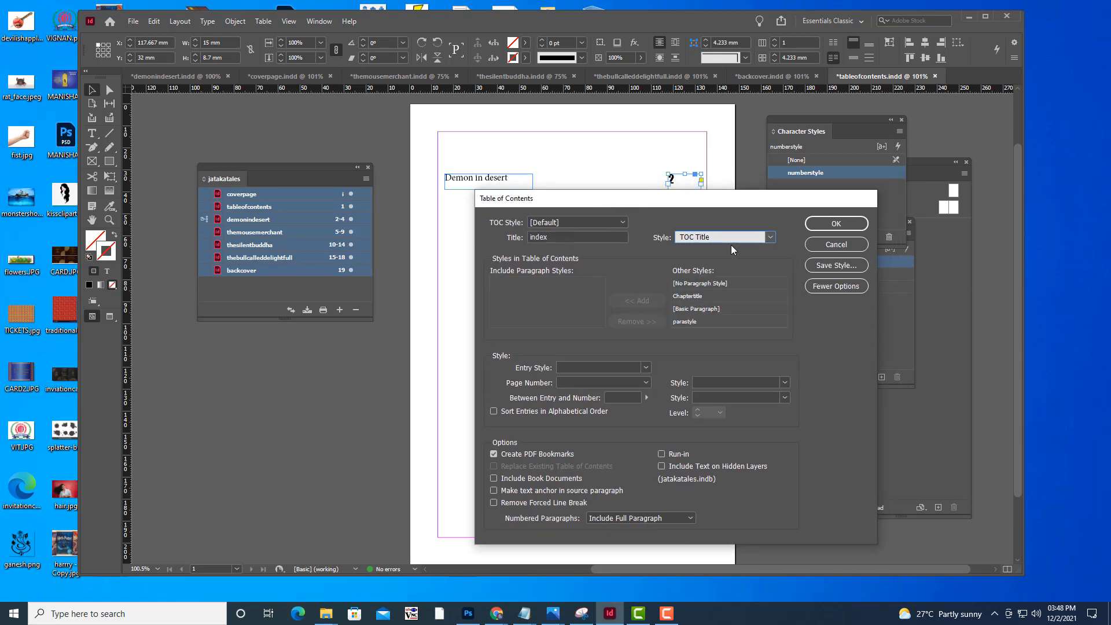
left_click_drag(658, 198, 681, 188)
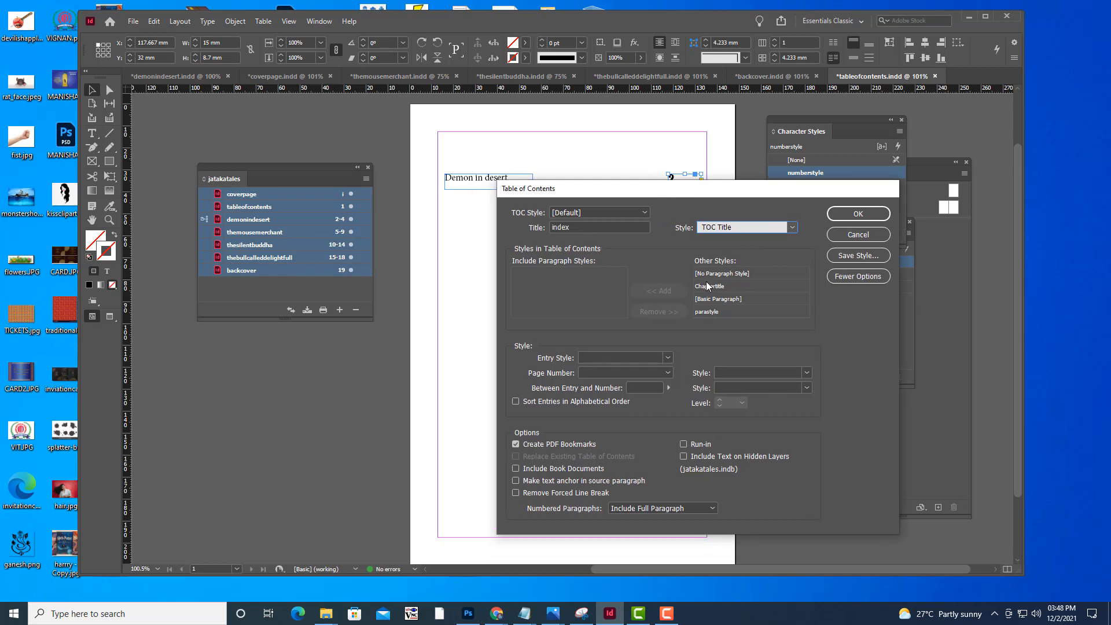
left_click(714, 289)
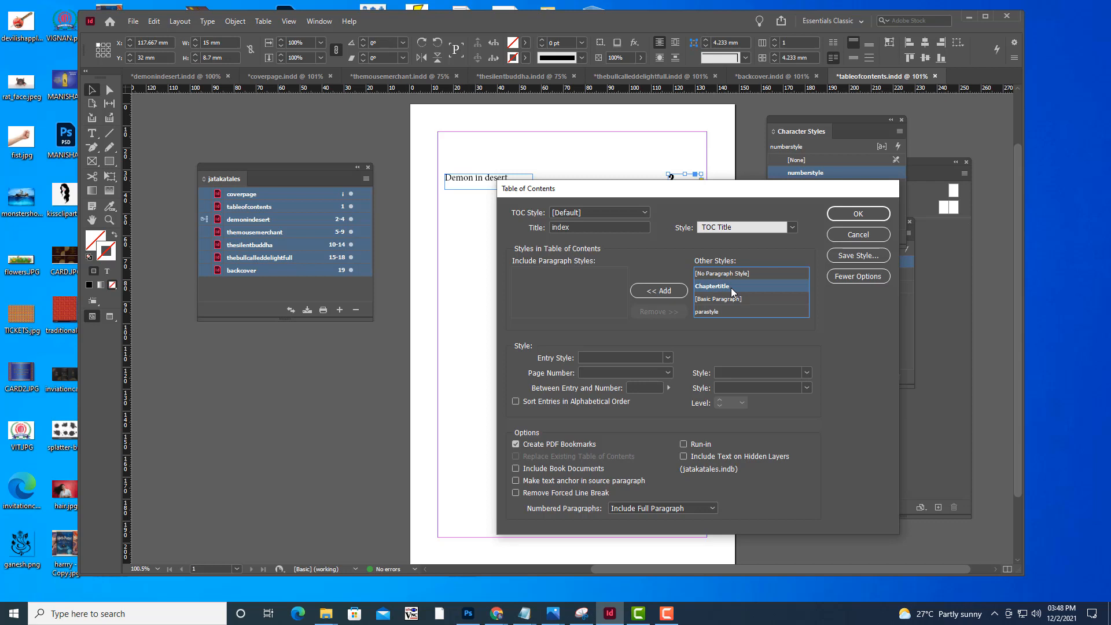
left_click_drag(616, 190, 683, 178)
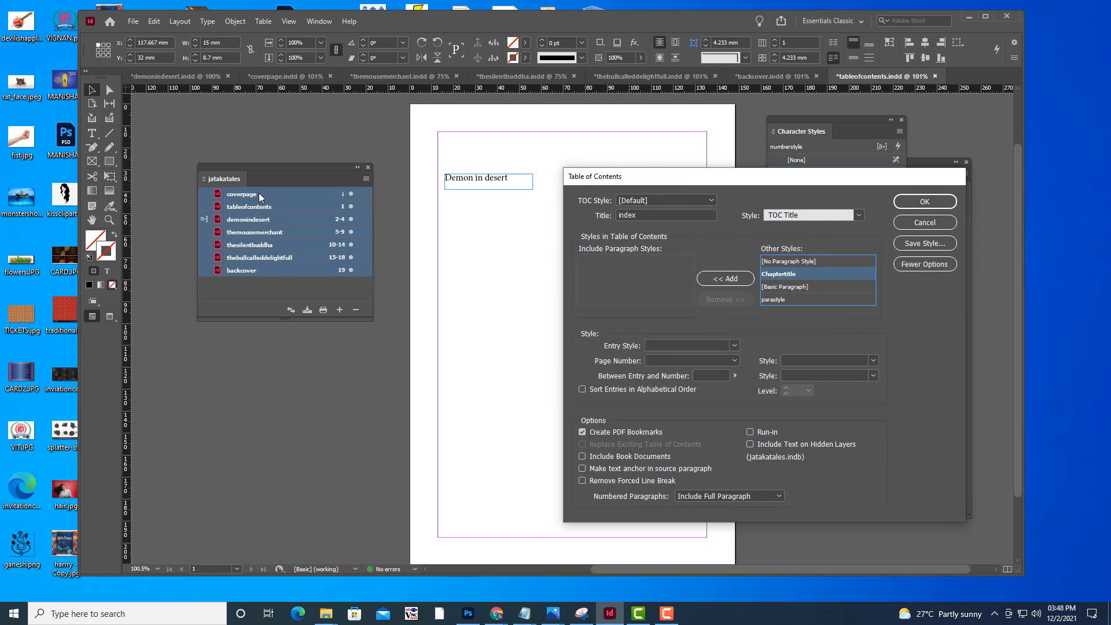
left_click_drag(654, 173, 707, 168)
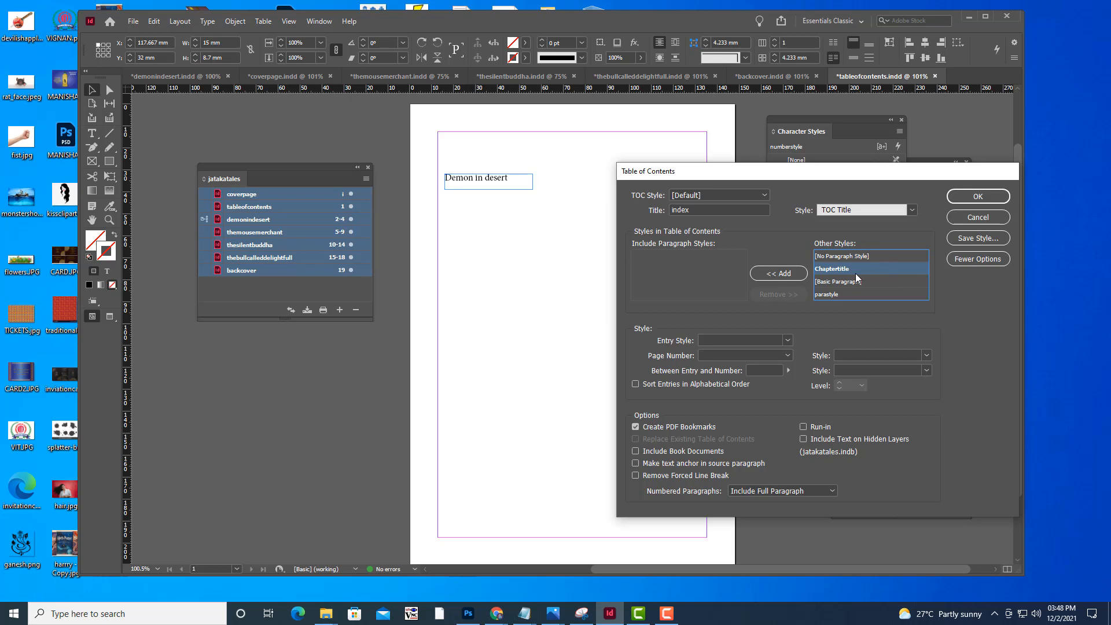
left_click_drag(809, 173, 713, 209)
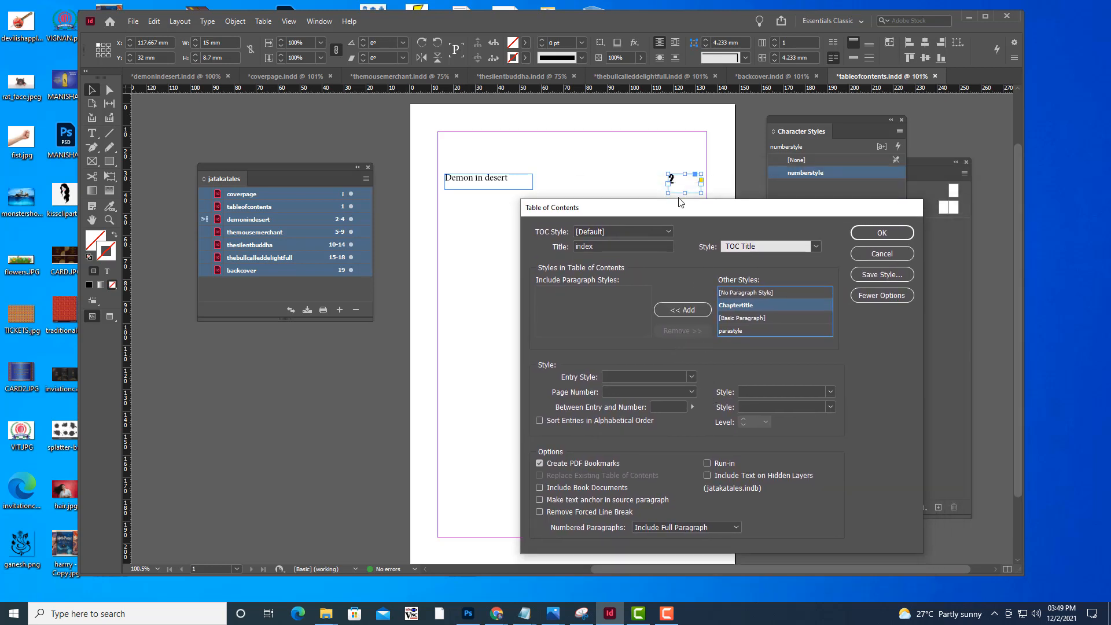
left_click_drag(677, 215, 661, 219)
left_click(662, 314)
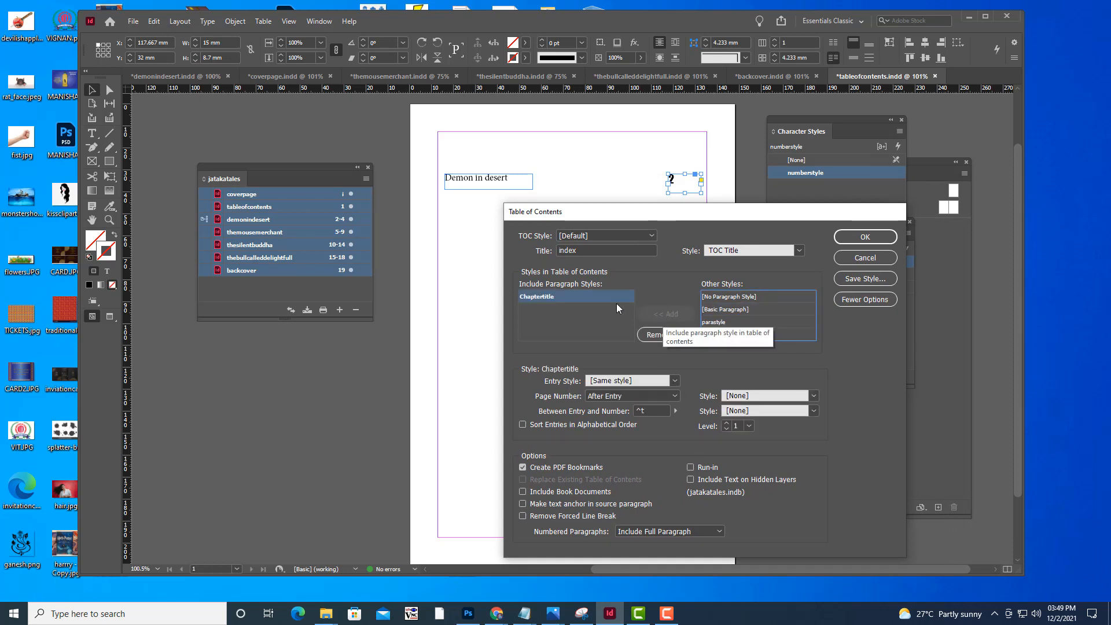
Set the entry style for Chaptertitle entries to Chaptertitle and their page number style to numberstyle
left_click_drag(622, 218, 597, 221)
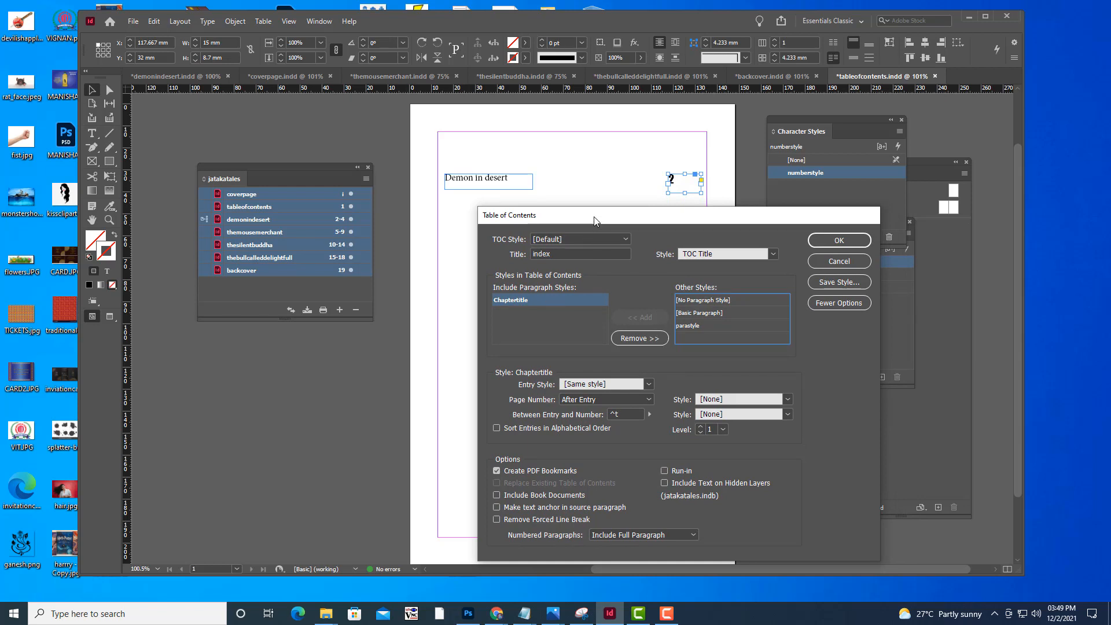
left_click_drag(594, 217, 611, 203)
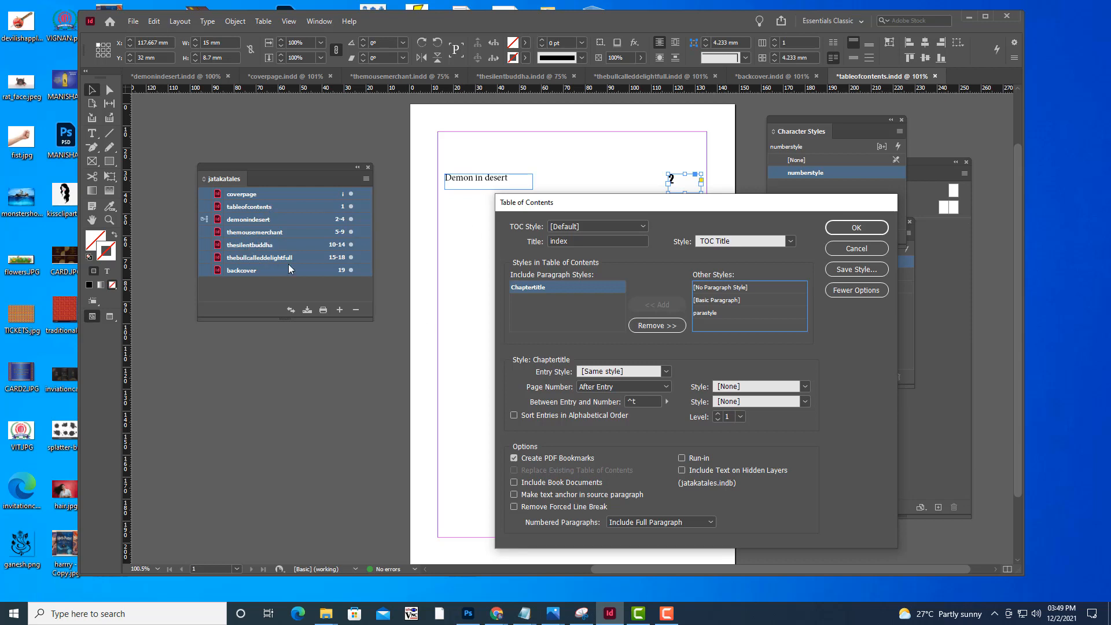
left_click(662, 373)
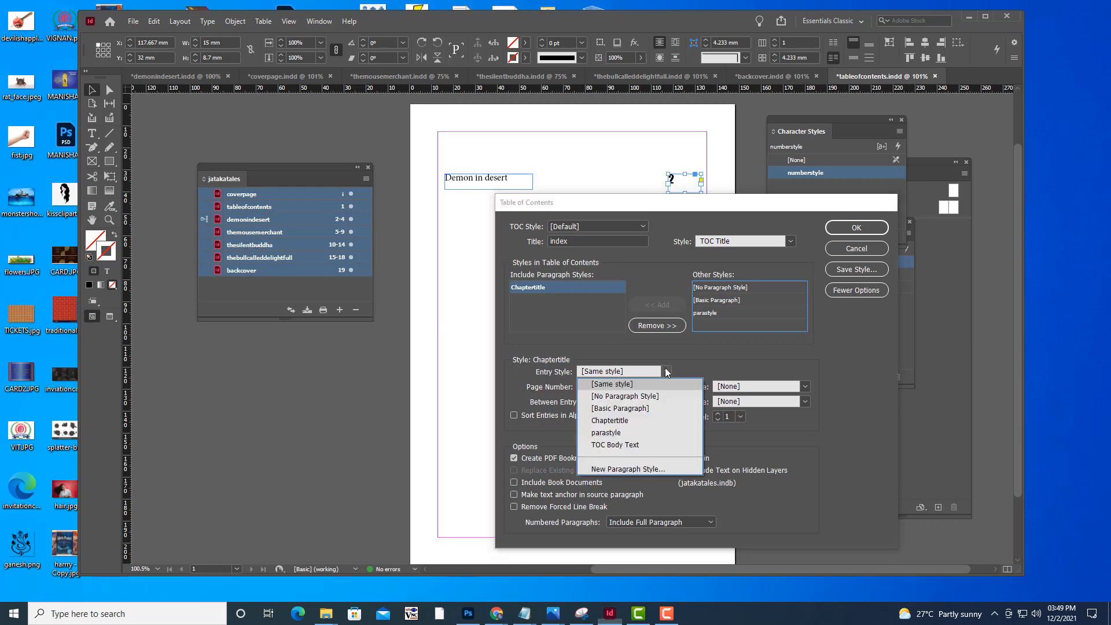
left_click(618, 419)
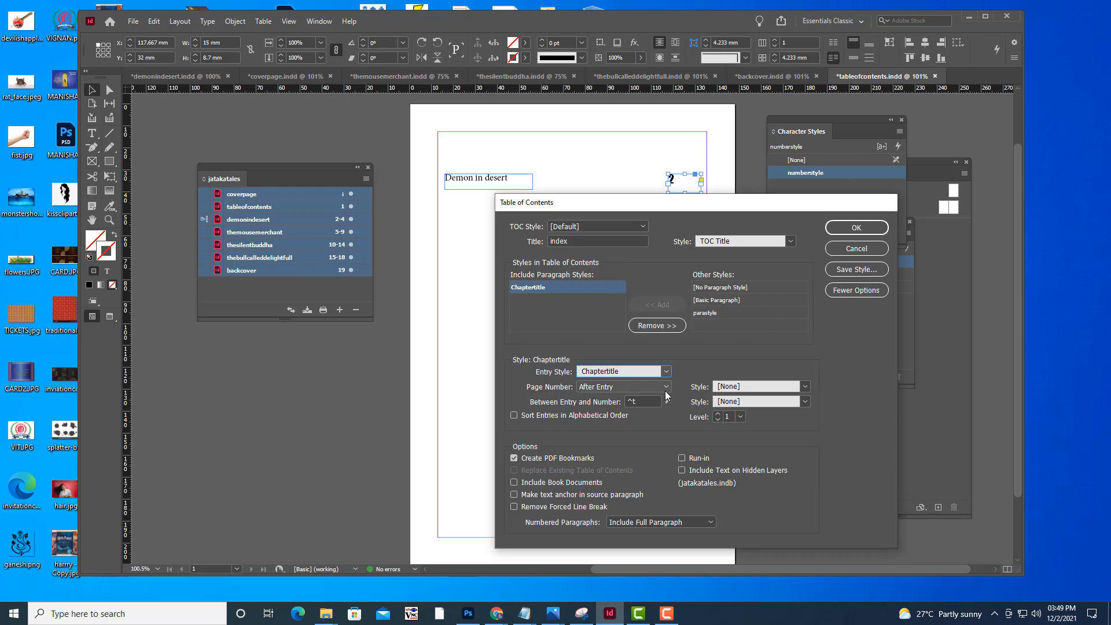
left_click(806, 387)
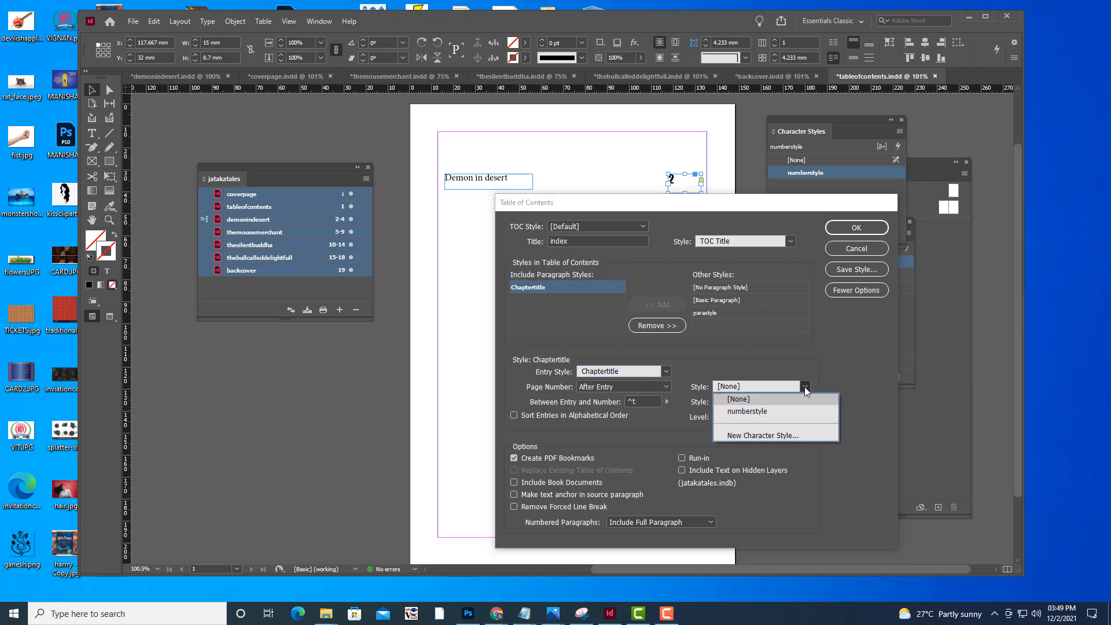
left_click(749, 412)
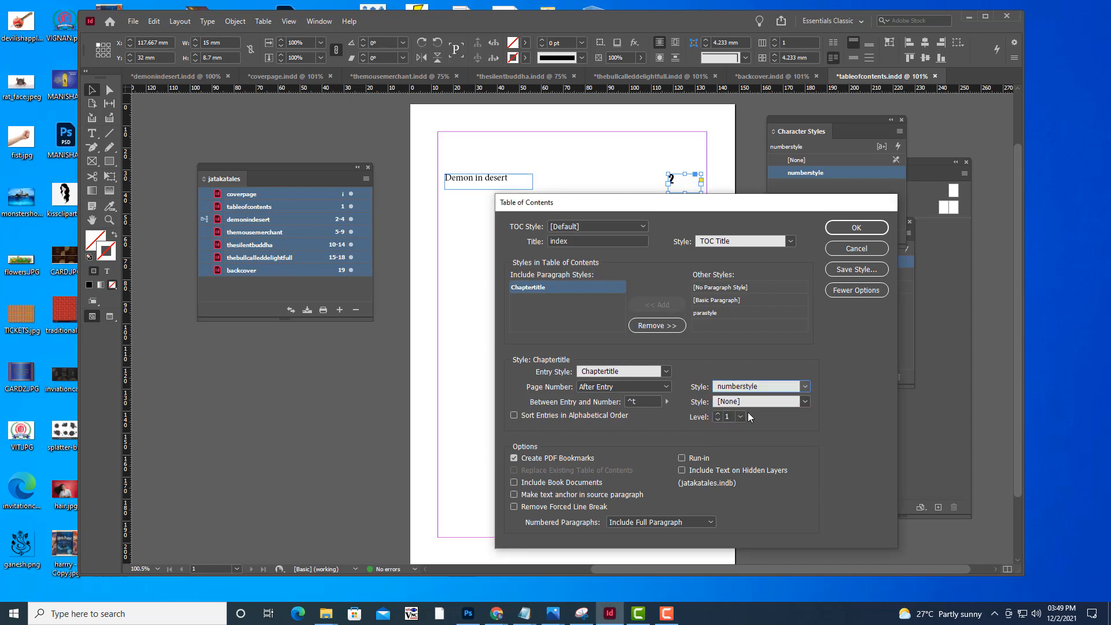
Include the book documents in the table of contents and place it in a frame about 117 by 113 mm below the sample entry
left_click_drag(623, 202, 569, 230)
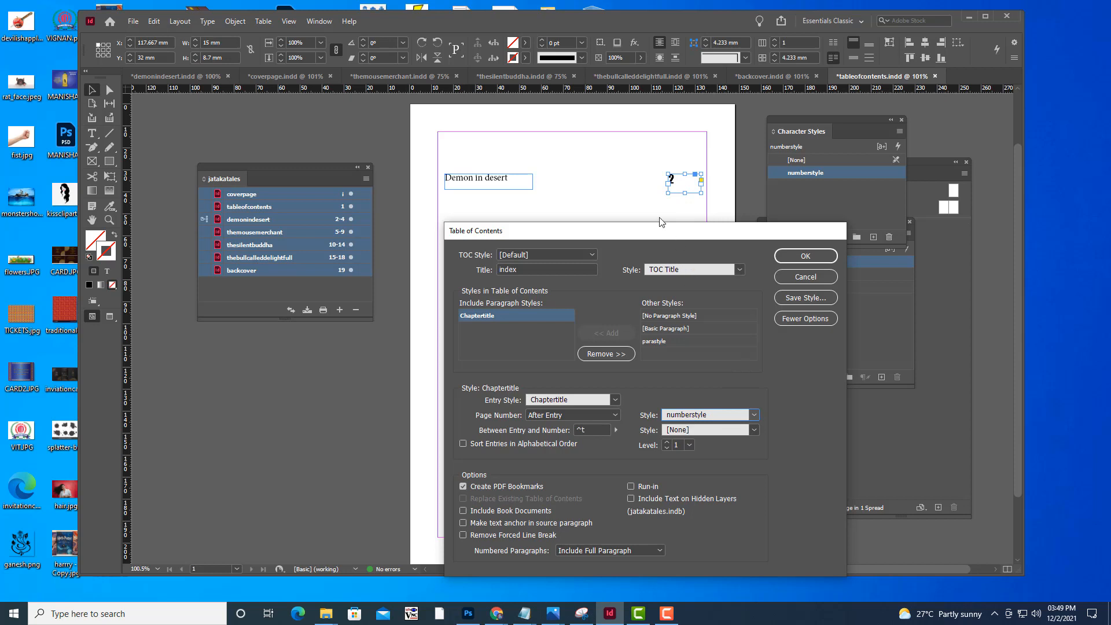
left_click_drag(655, 231, 705, 164)
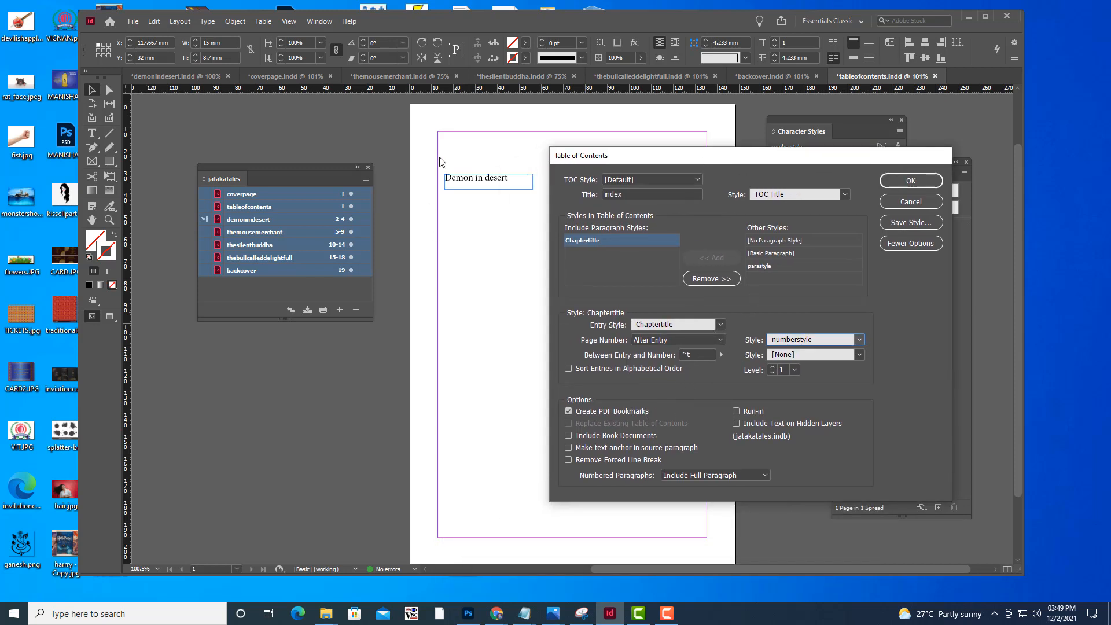
left_click_drag(735, 157, 715, 158)
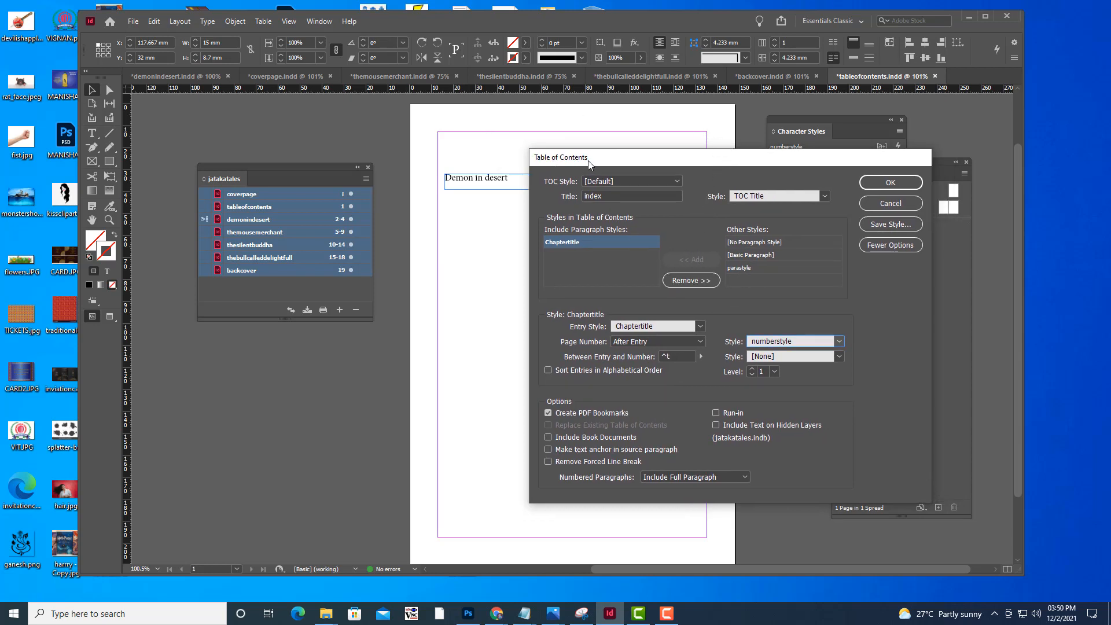
left_click_drag(589, 164, 570, 161)
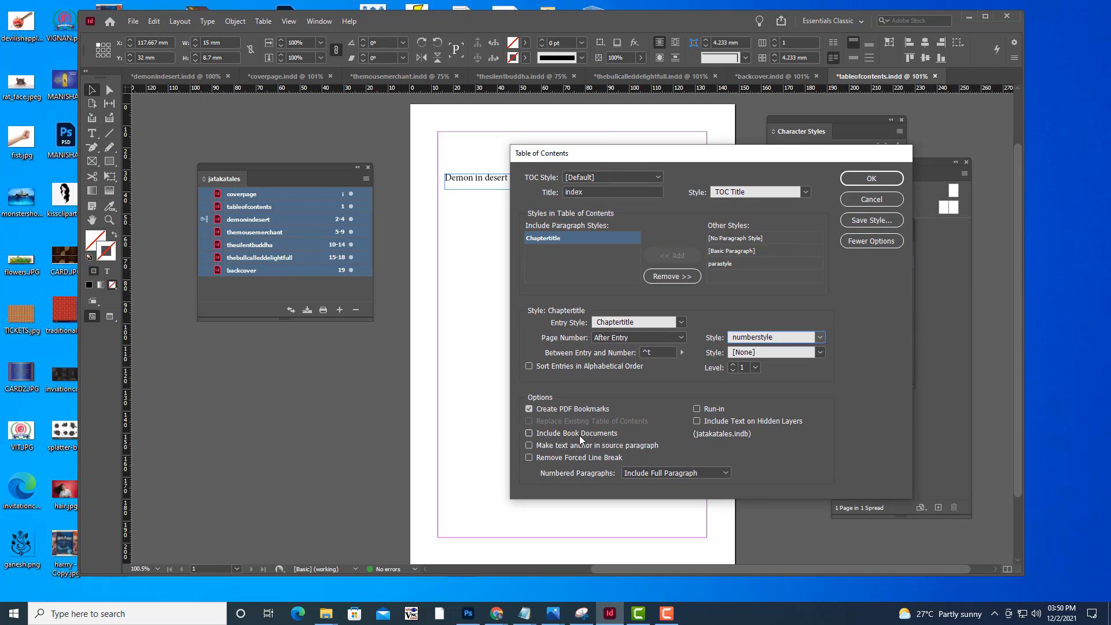
left_click(529, 433)
left_click_drag(735, 156, 690, 160)
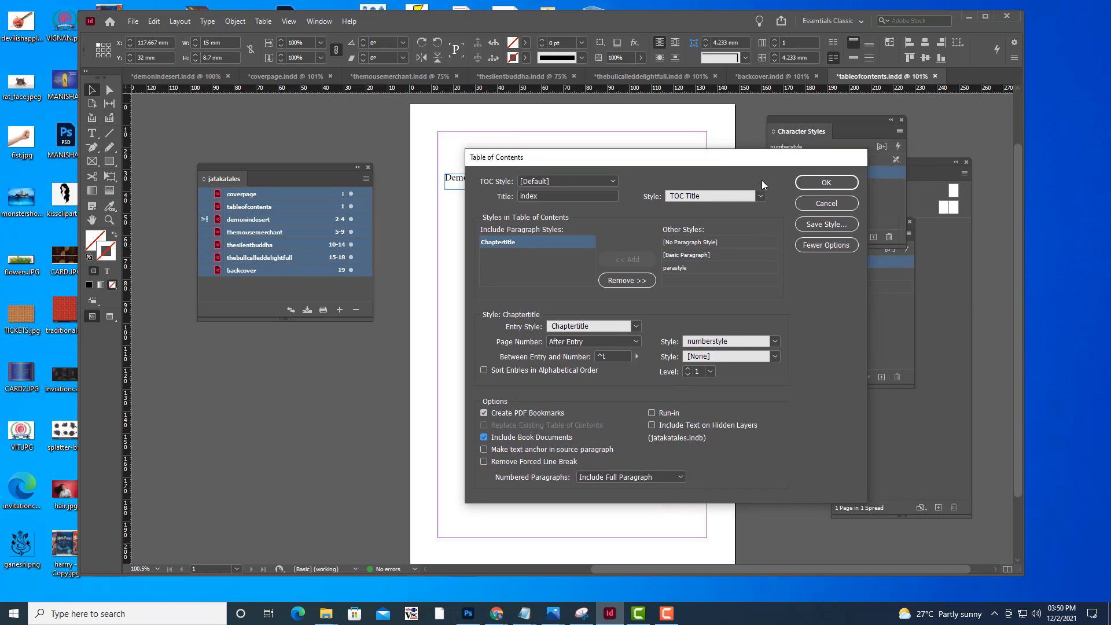
left_click(822, 186)
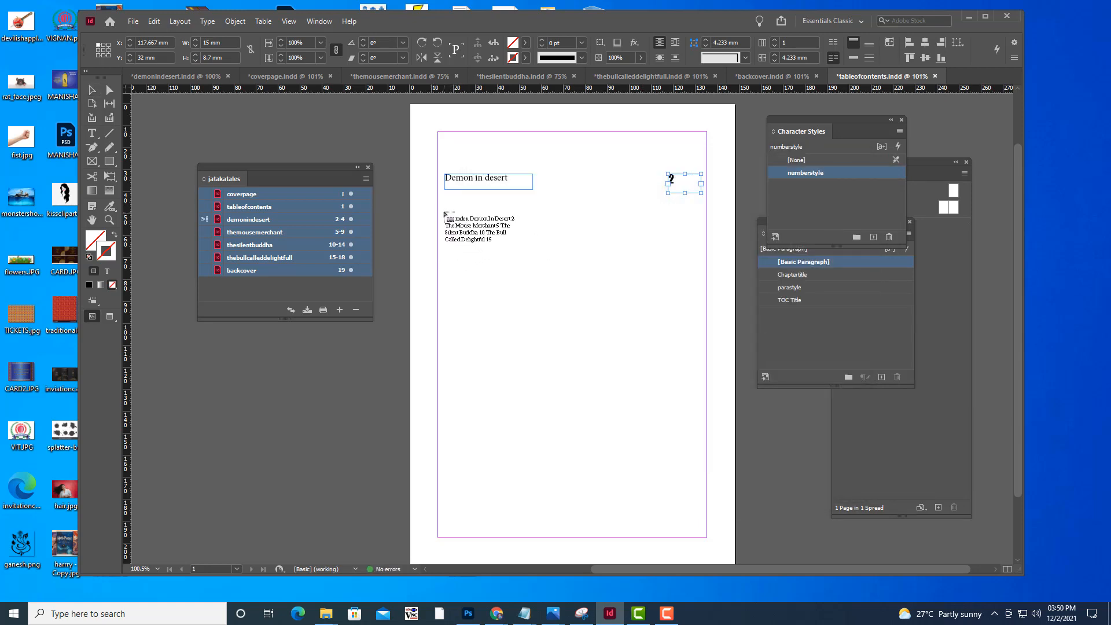
left_click_drag(452, 222, 701, 459)
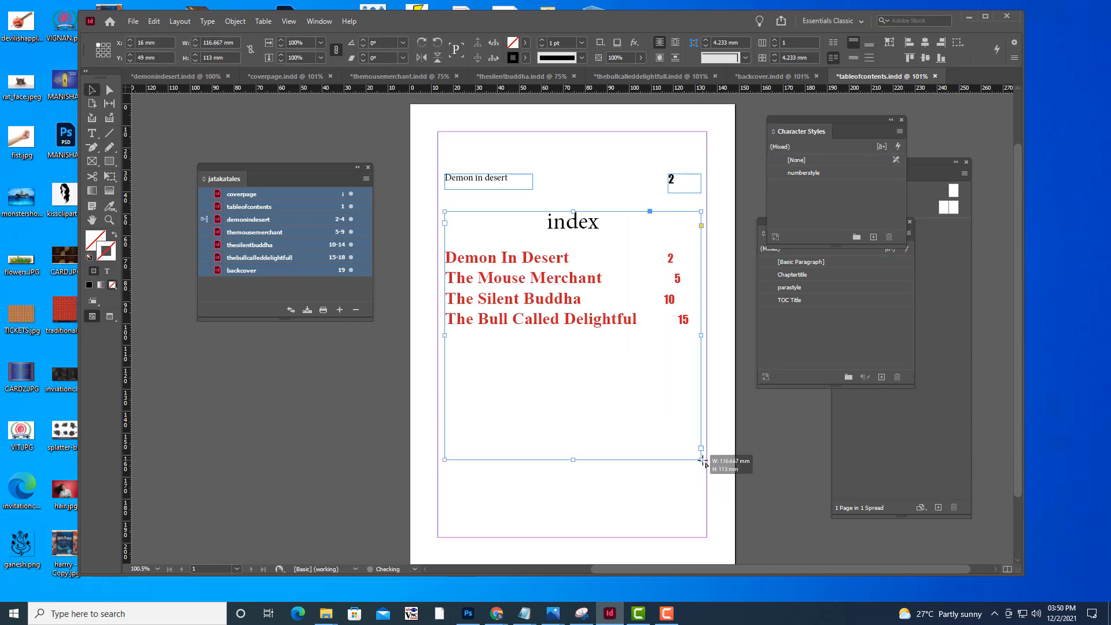
Delete the sample Demon in desert text frame and the sample page number frame above the index
left_click(518, 184)
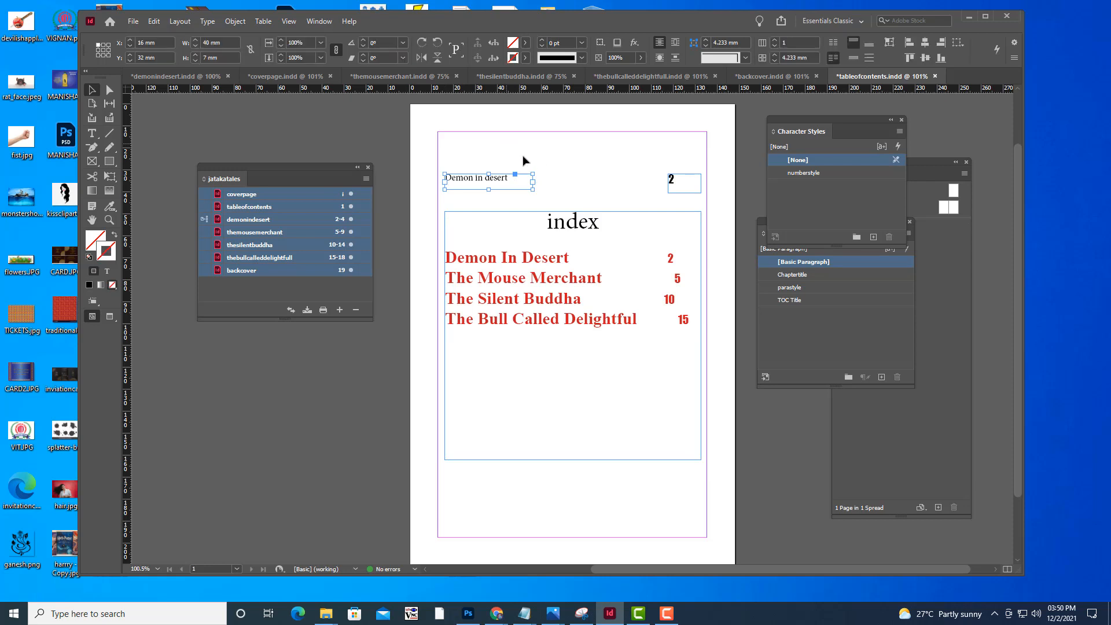
key("Delete")
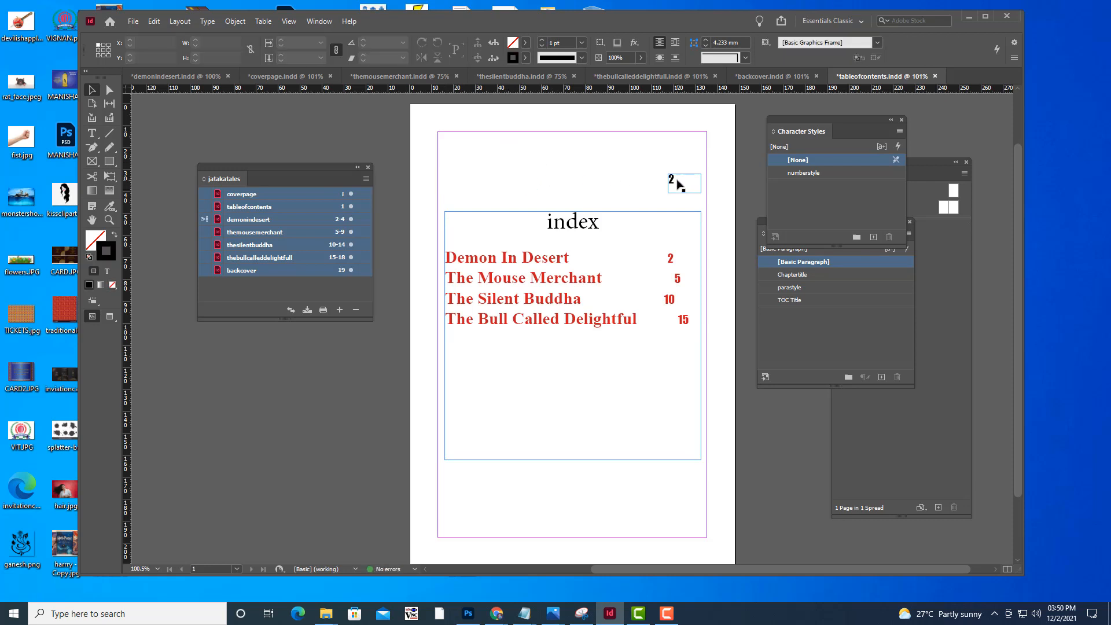
left_click(680, 185)
key("Delete")
Delete the existing index frame from the tableofcontents page
left_click(618, 318)
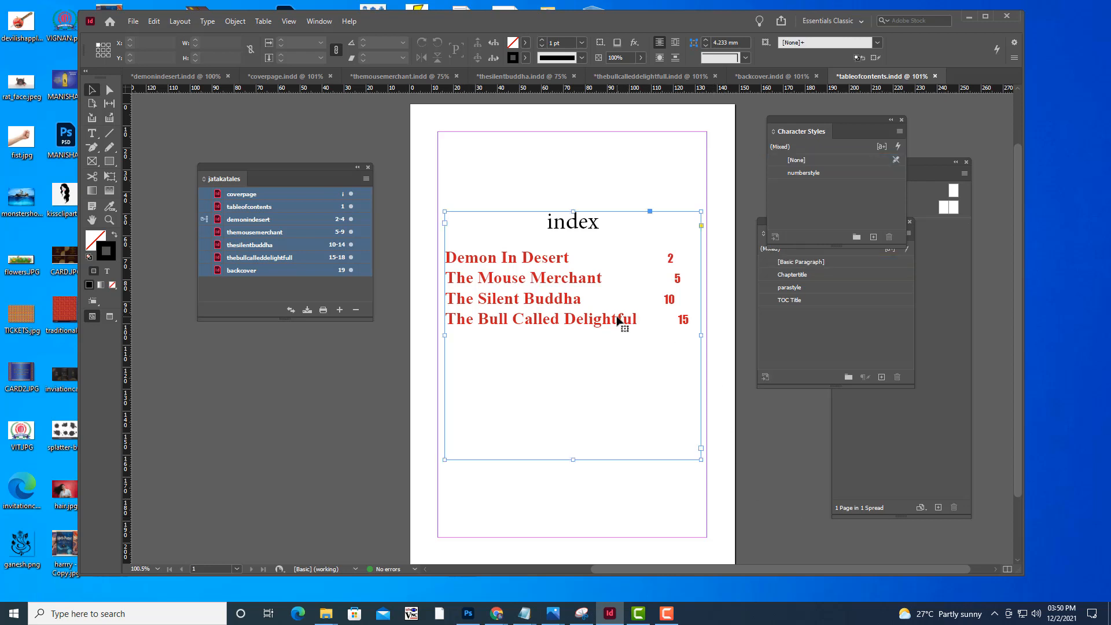
key("Delete")
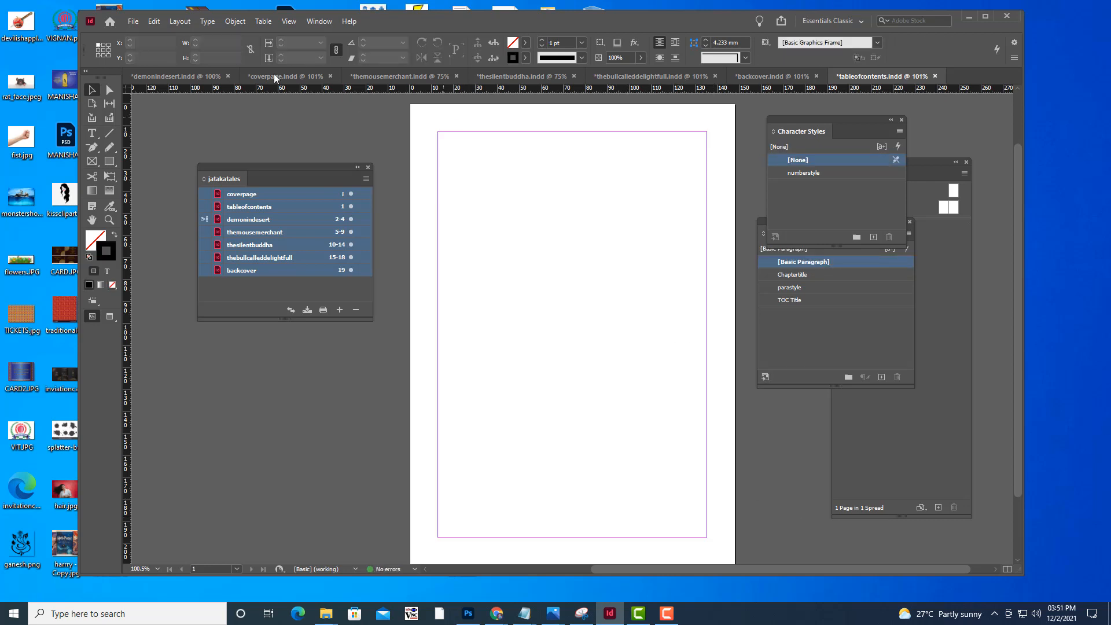
Start a new table of contents titled "index of stories" and set its title style to TOC Title
left_click(179, 22)
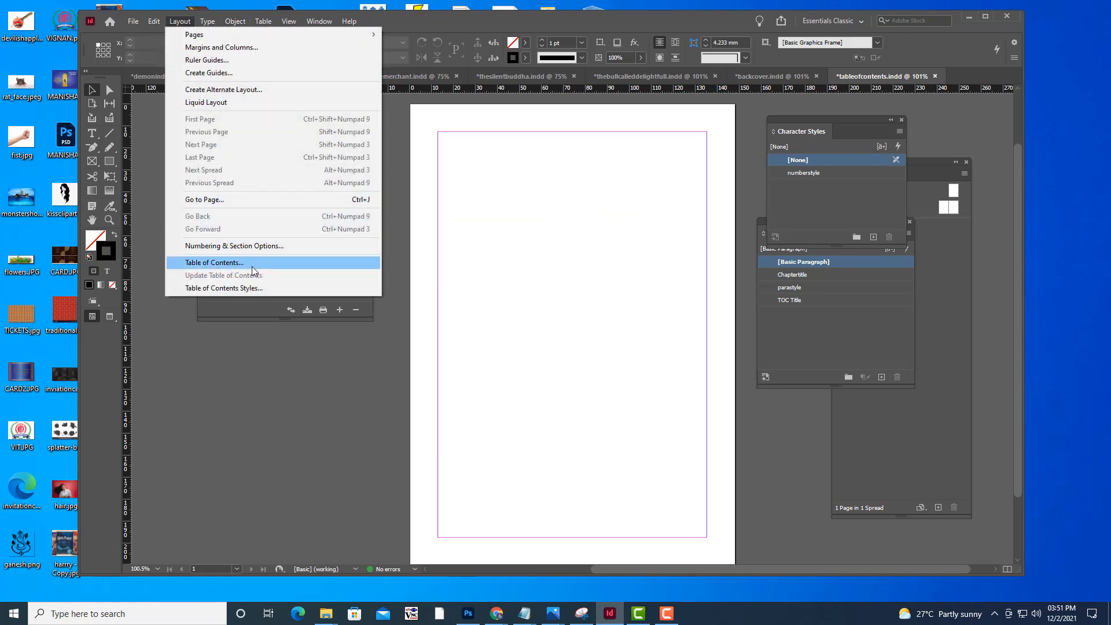
left_click(251, 267)
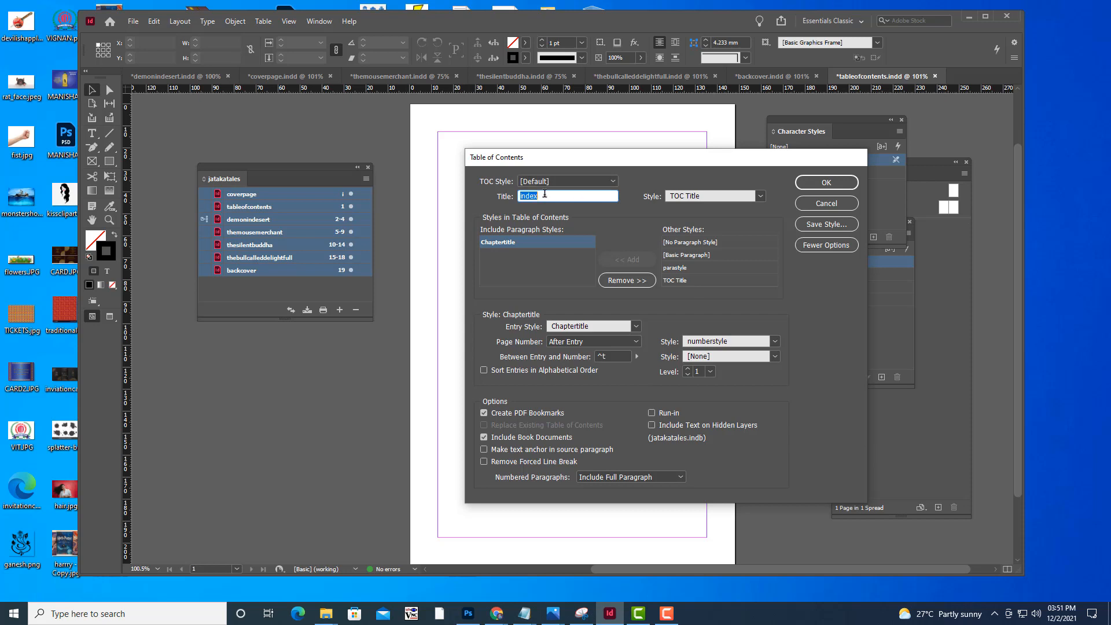
left_click_drag(533, 165, 609, 203)
left_click(649, 199)
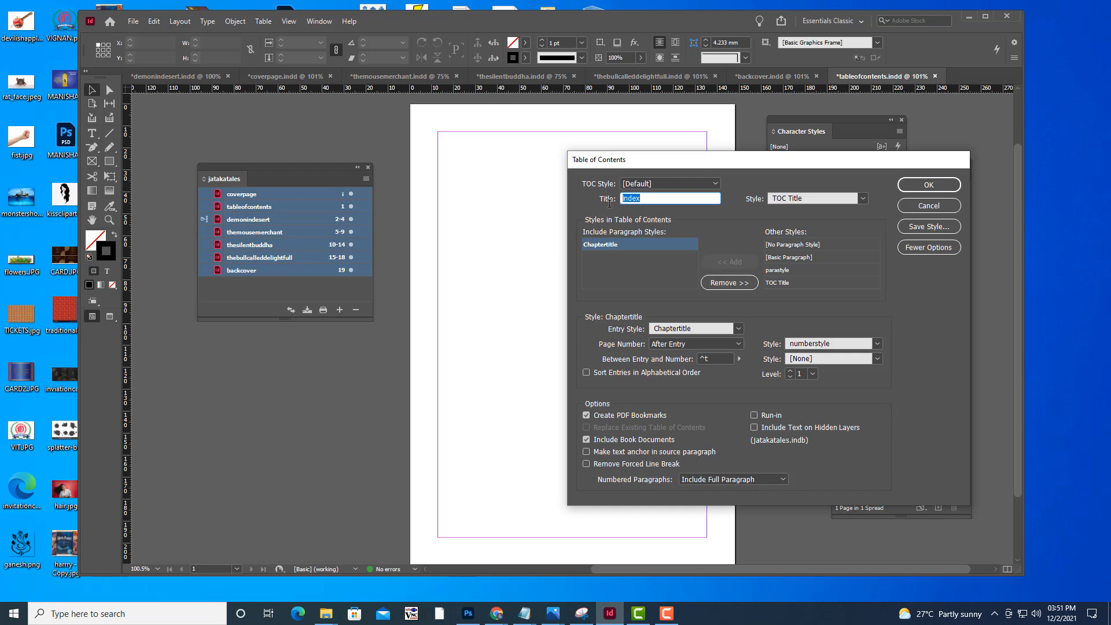
type("index")
type(" of co")
key("BackSpace")
key("BackSpace")
type("stories")
left_click_drag(758, 164, 726, 158)
left_click(772, 190)
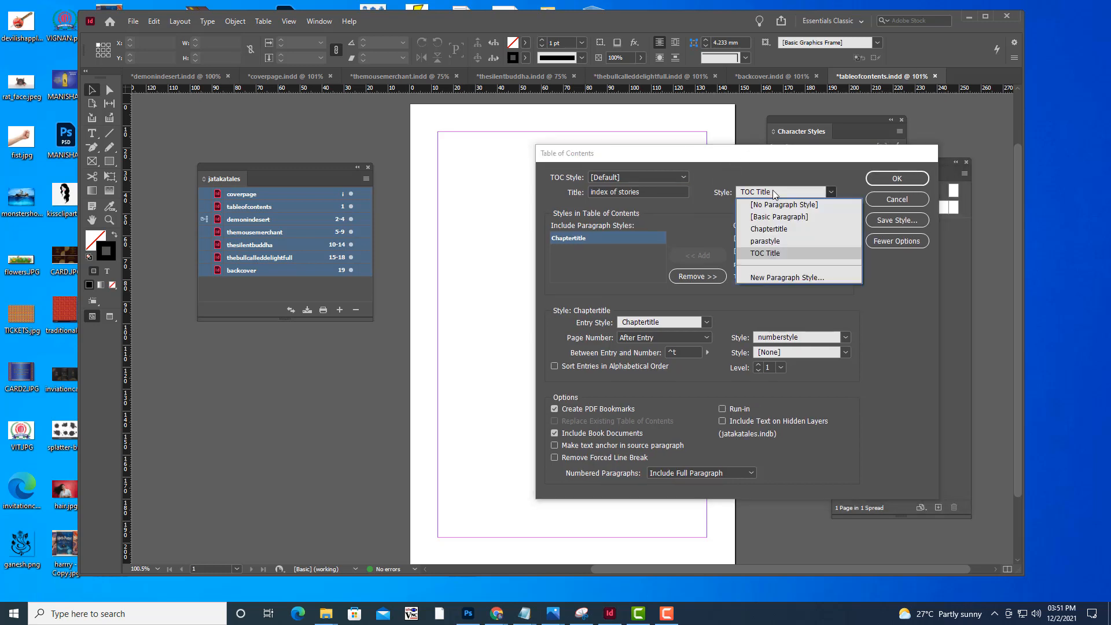
left_click(766, 253)
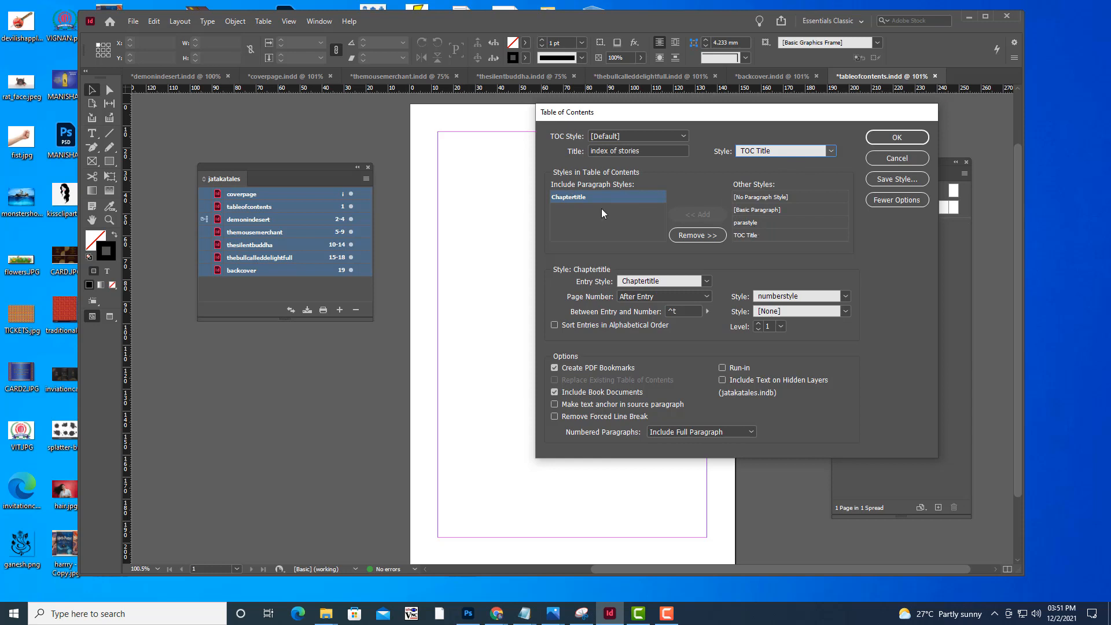
Remove Chaptertitle from the included paragraph styles and add it back to the table of contents
left_click(701, 234)
left_click(758, 211)
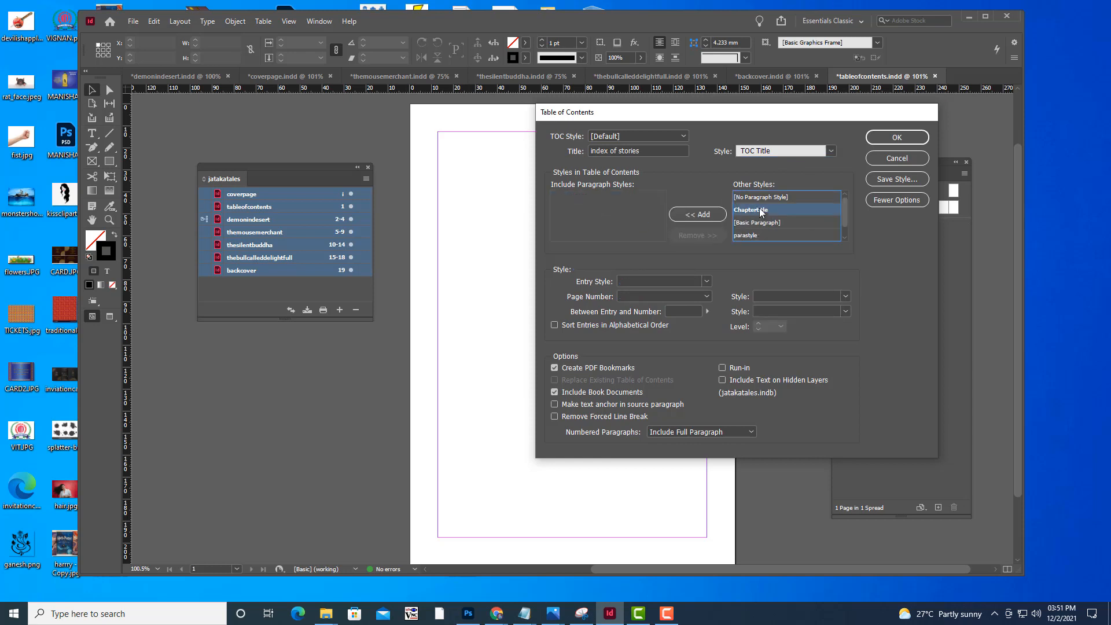
left_click(702, 214)
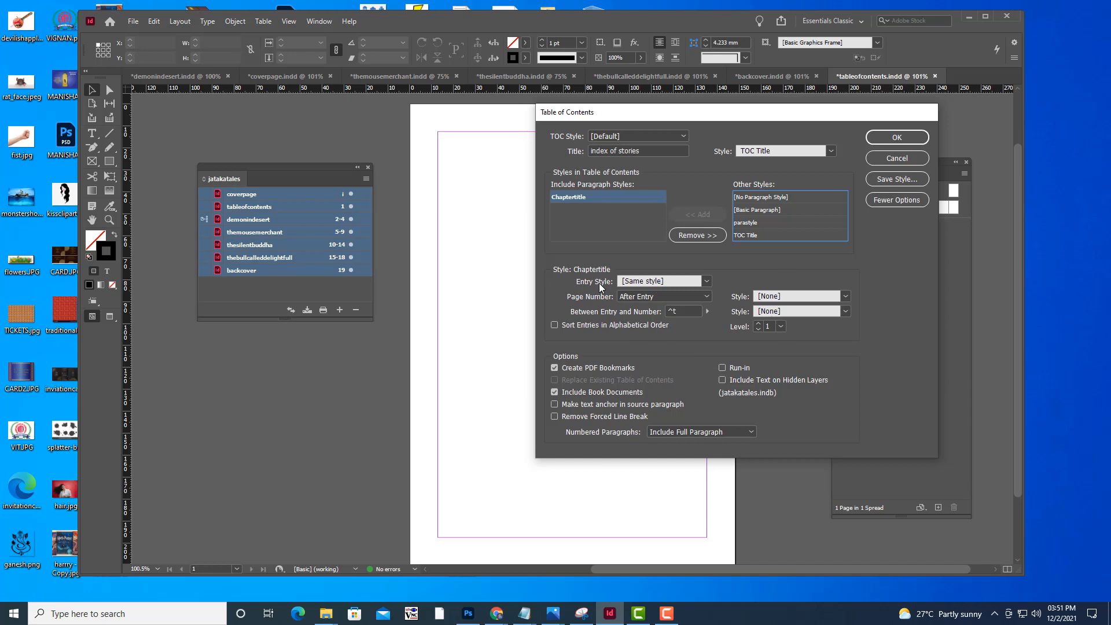
Set the entry style to Chaptertitle and put the page number after the entry in numberstyle
left_click(708, 281)
left_click(663, 332)
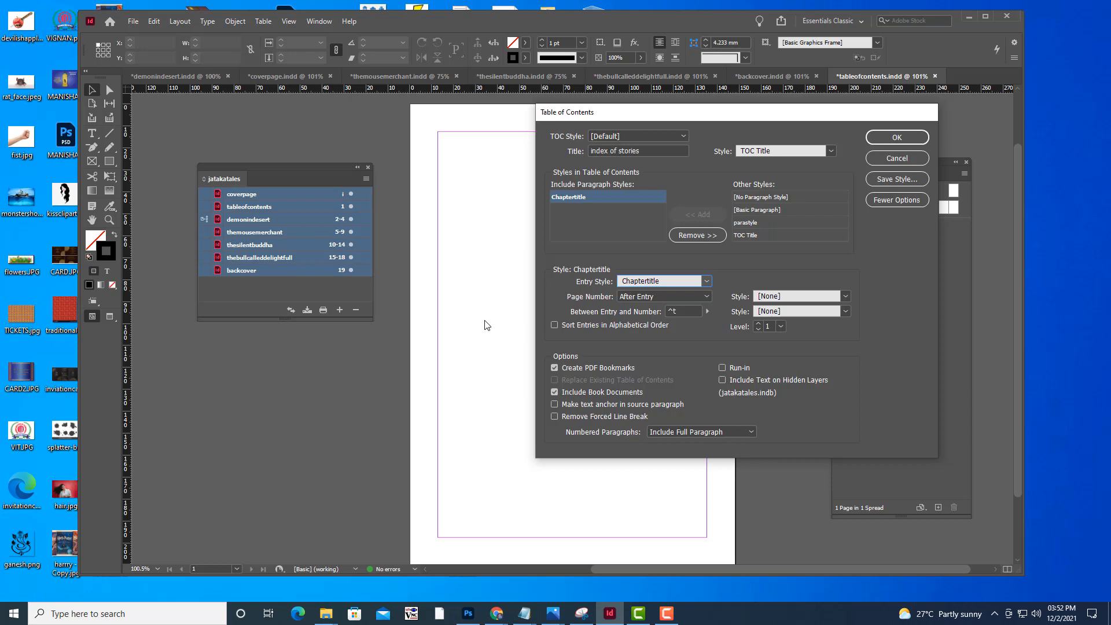
left_click(707, 312)
left_click(678, 335)
left_click(703, 295)
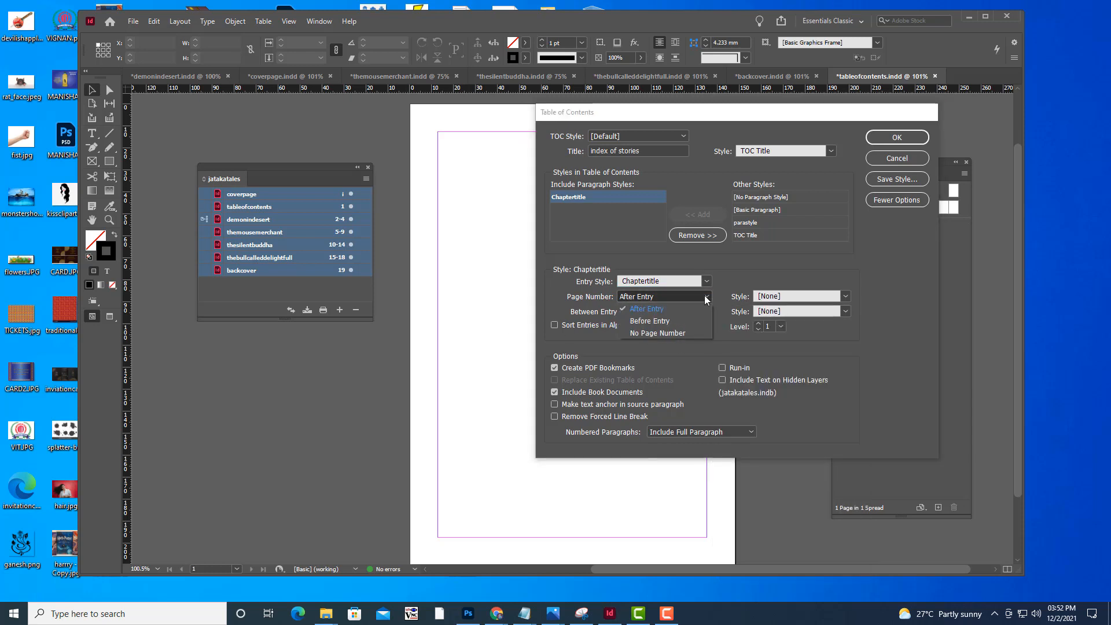
left_click(627, 300)
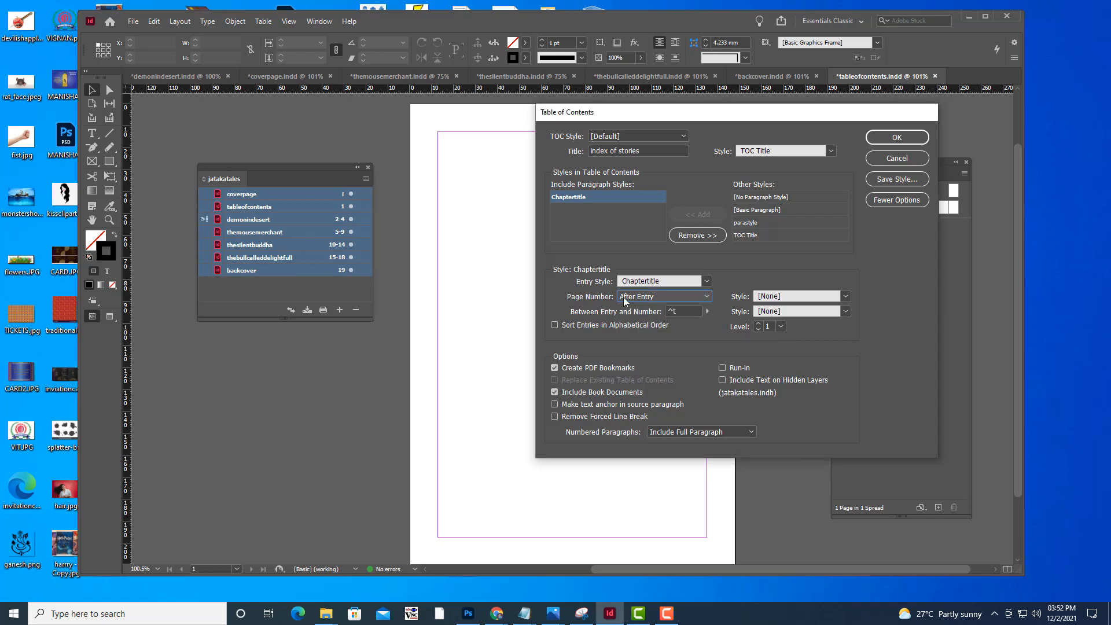
left_click(844, 296)
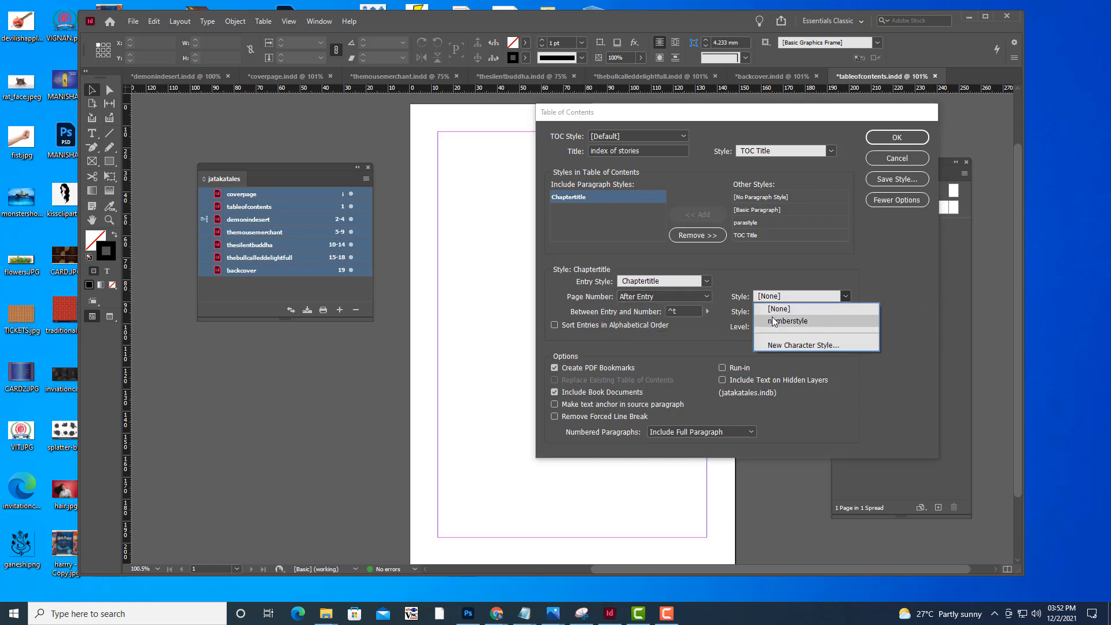
left_click(790, 322)
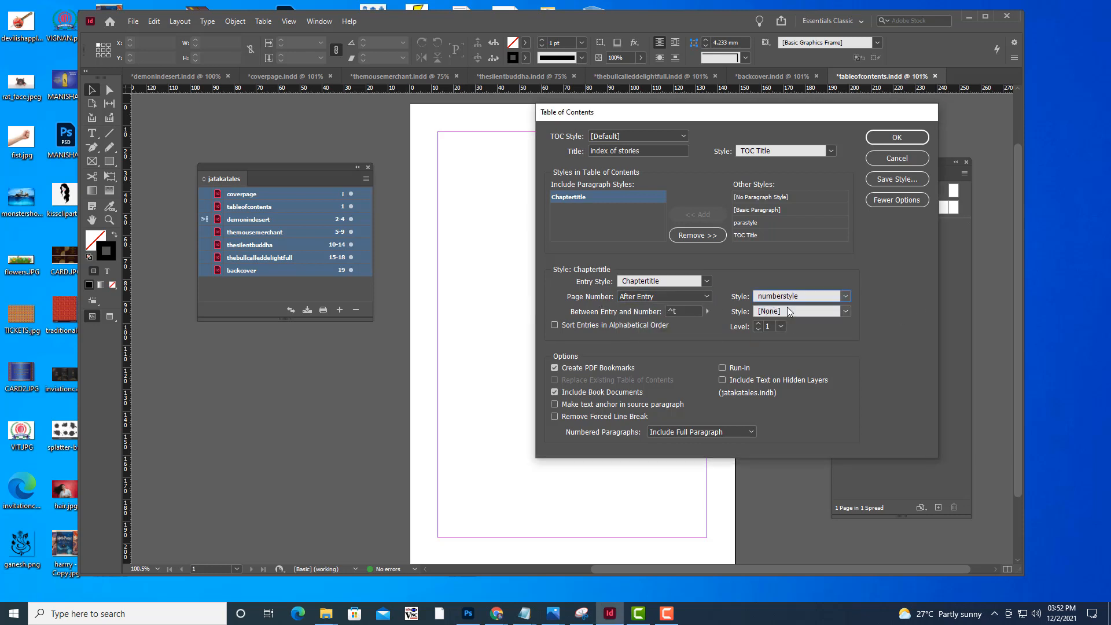
Generate the table of contents and place it in a frame about 118 by 170 mm within the page margins
left_click_drag(644, 114, 619, 94)
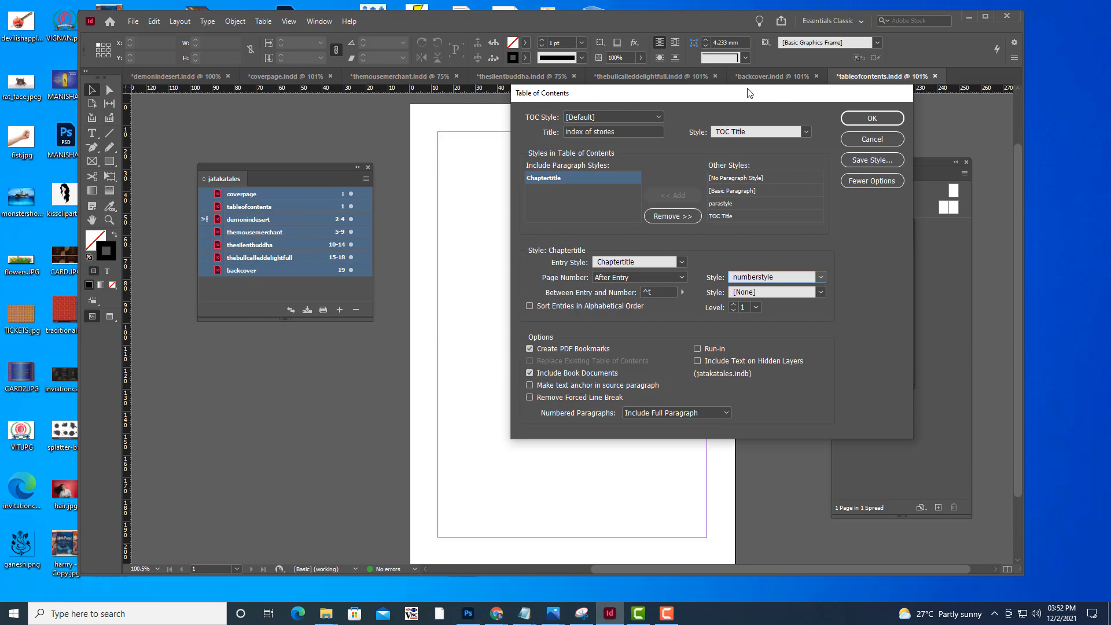
left_click_drag(741, 92, 768, 110)
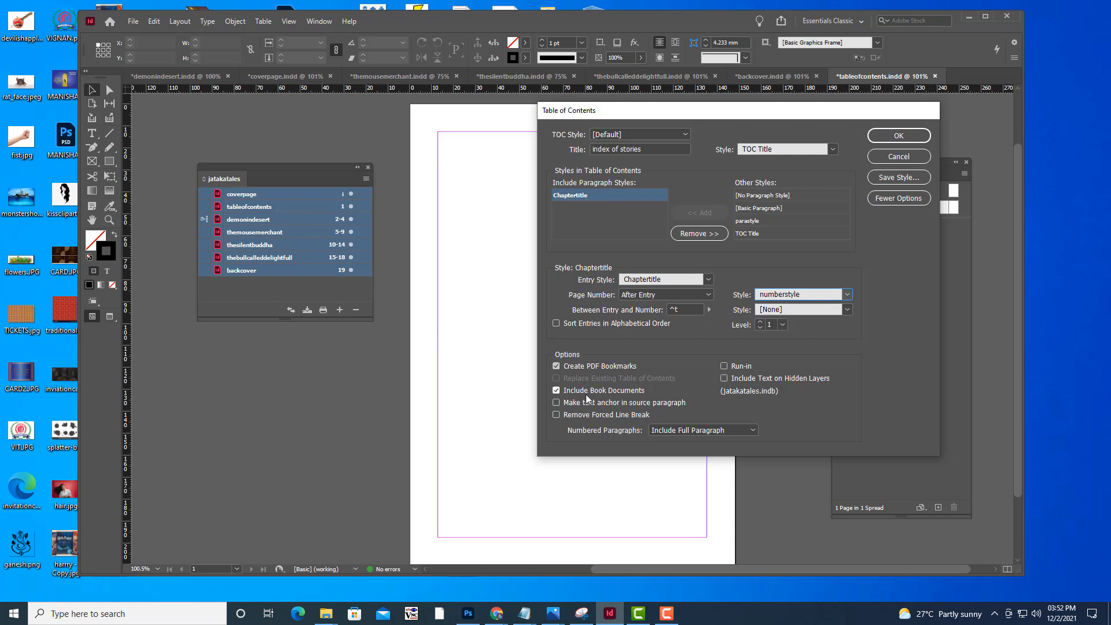
left_click(898, 136)
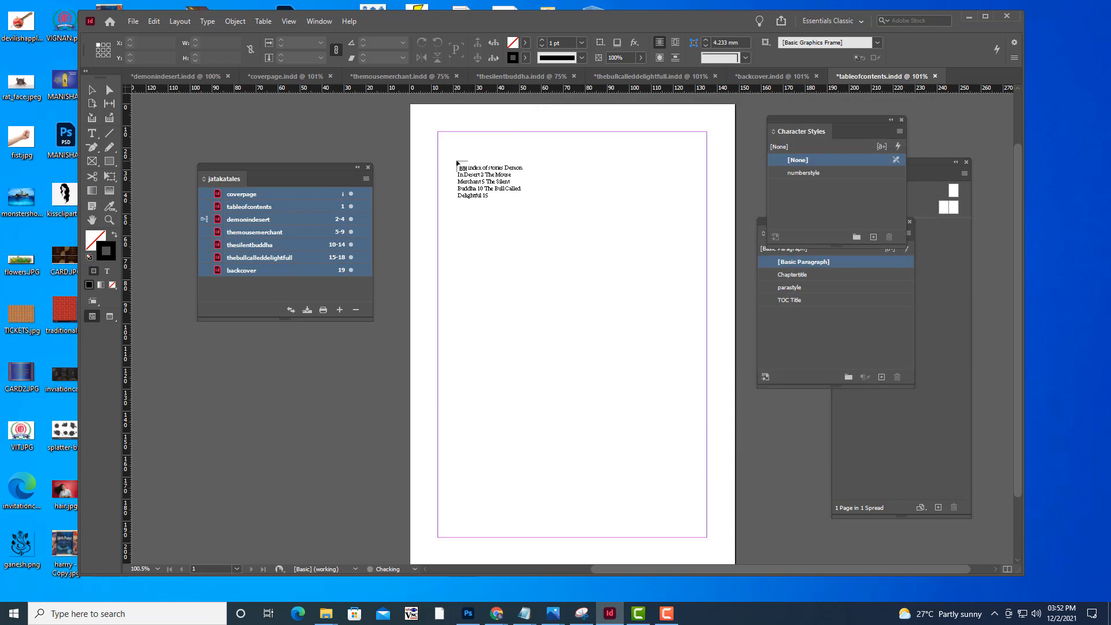
left_click_drag(444, 141, 703, 515)
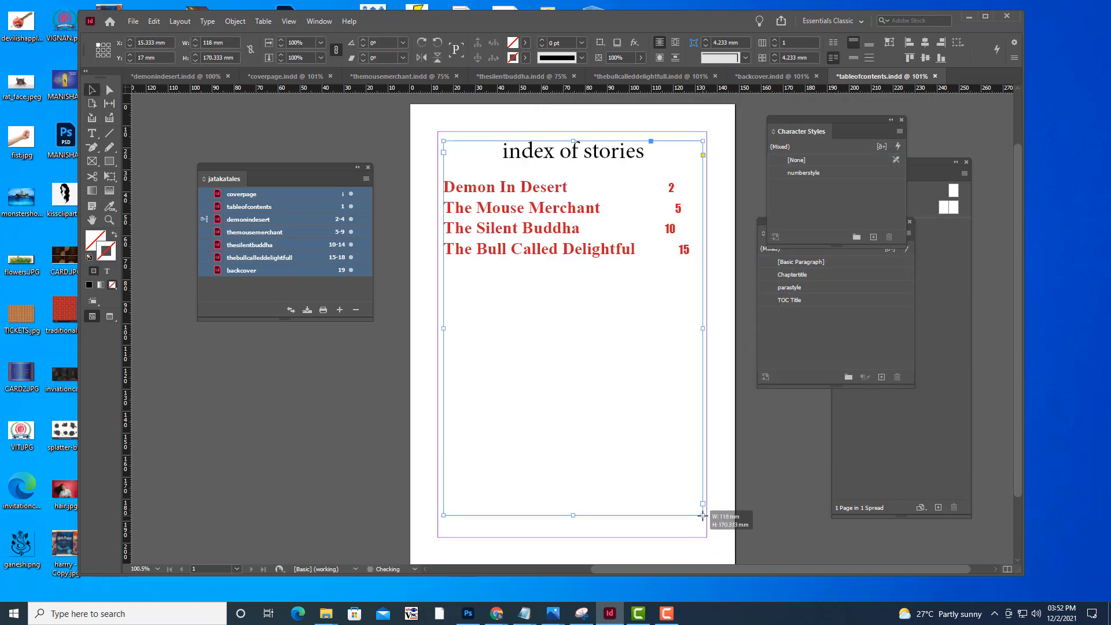
left_click(628, 110)
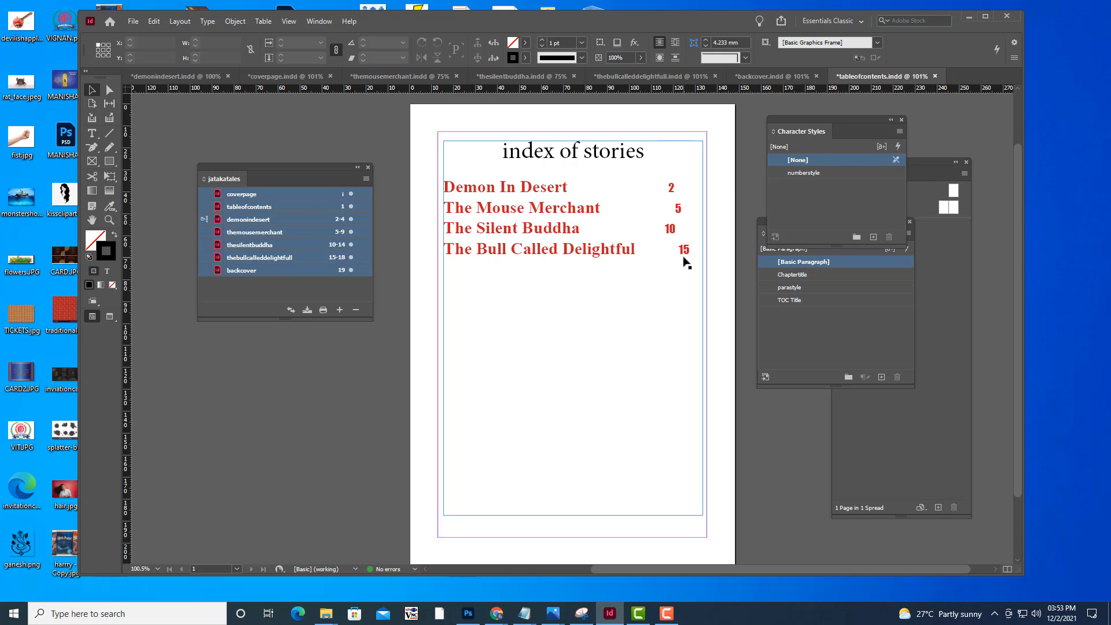
Check the ending pages of the thesilentbuddha and demonindesert documents for empty space below the story text
left_click(522, 77)
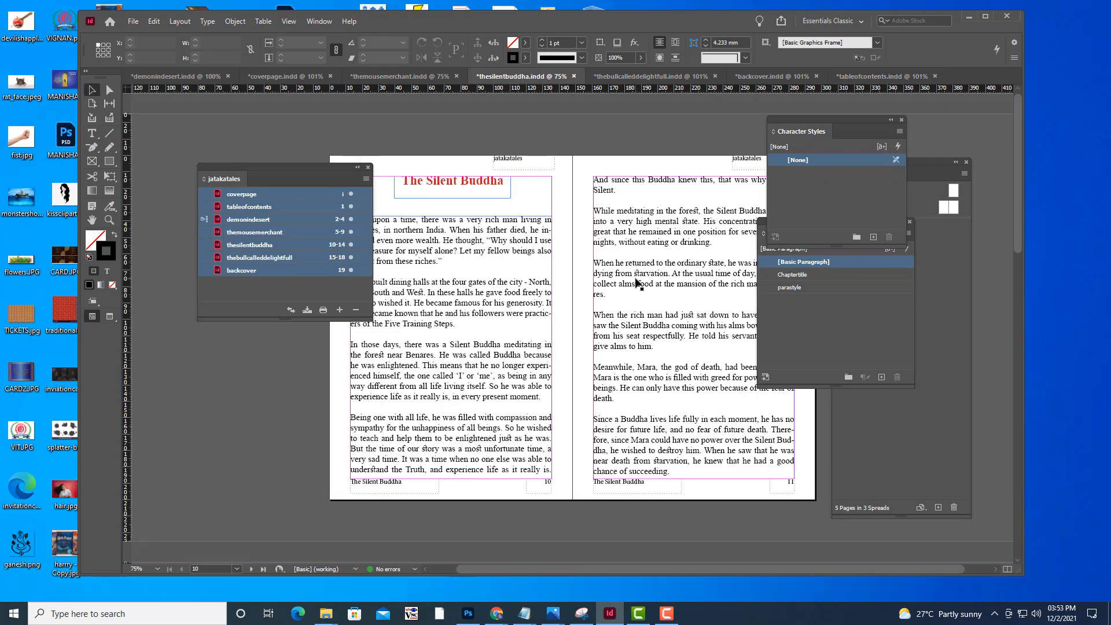
scroll(637, 284, "down", 5)
scroll(636, 284, "down", 10)
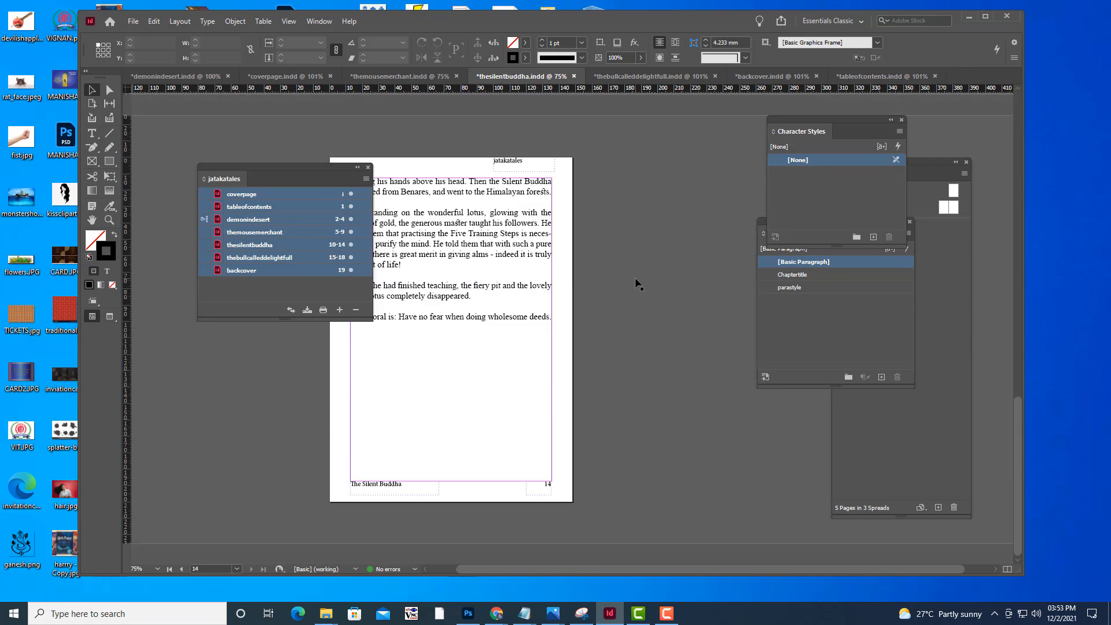
left_click_drag(260, 165, 201, 164)
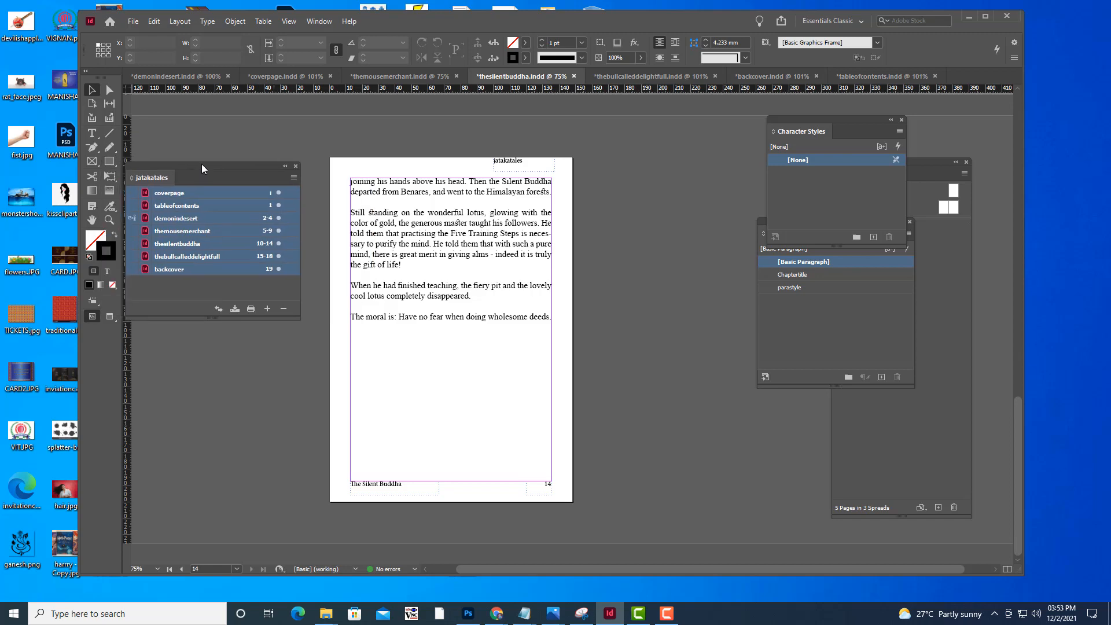
scroll(454, 407, "up", 3)
scroll(454, 407, "down", 3)
left_click(146, 77)
scroll(623, 364, "down", 8)
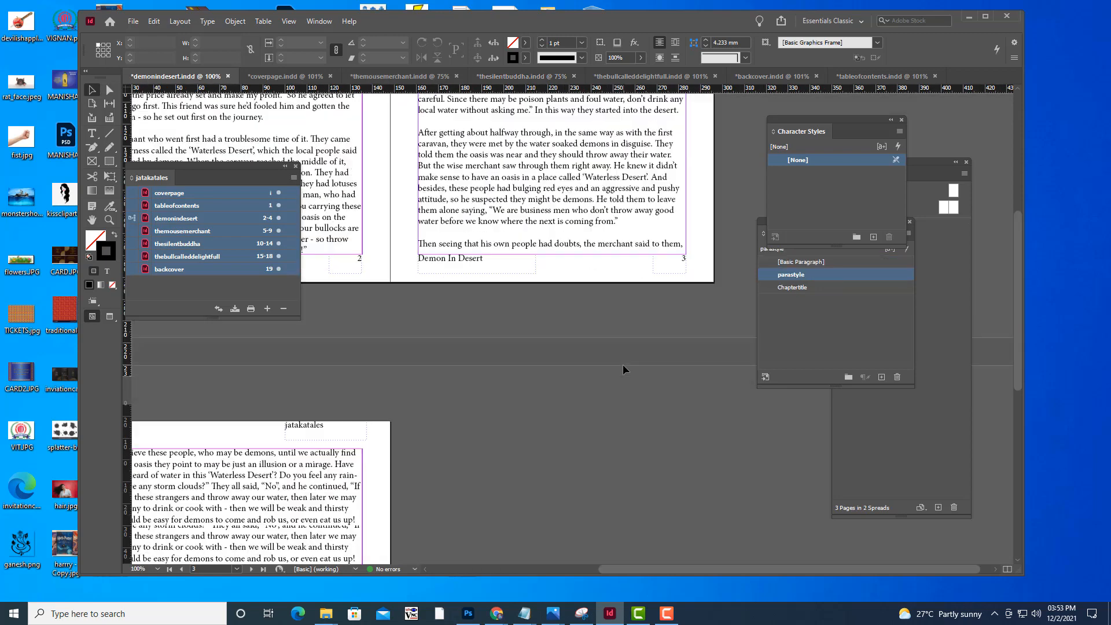
left_click_drag(175, 167, 611, 207)
left_click_drag(631, 570, 534, 570)
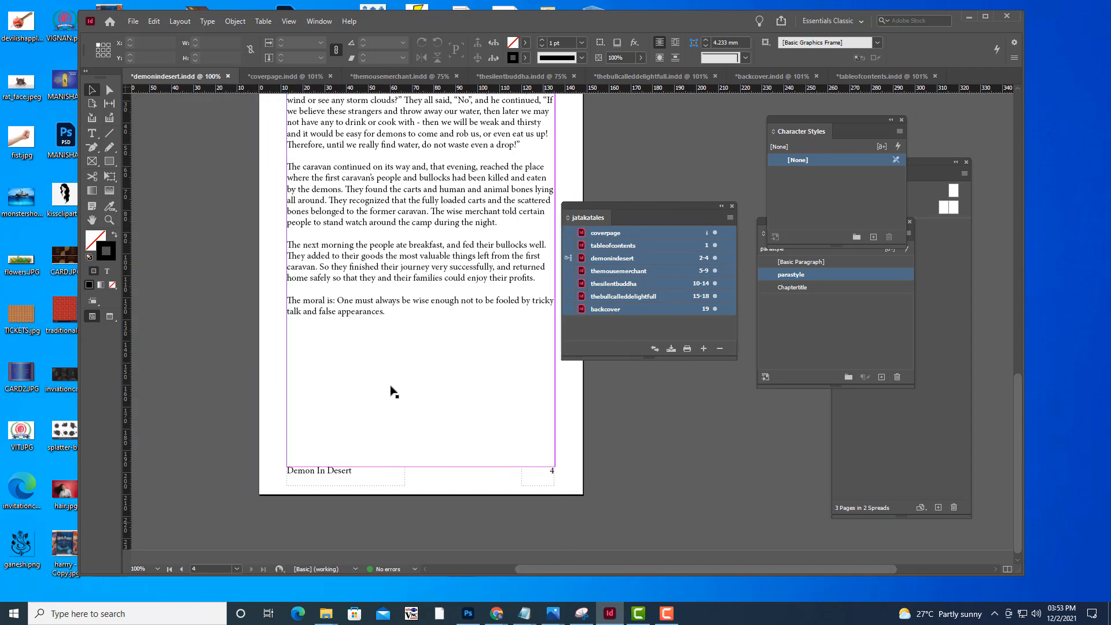
Switch to Chrome and search Google Images for "demon in desert" in a new tab
left_click(969, 16)
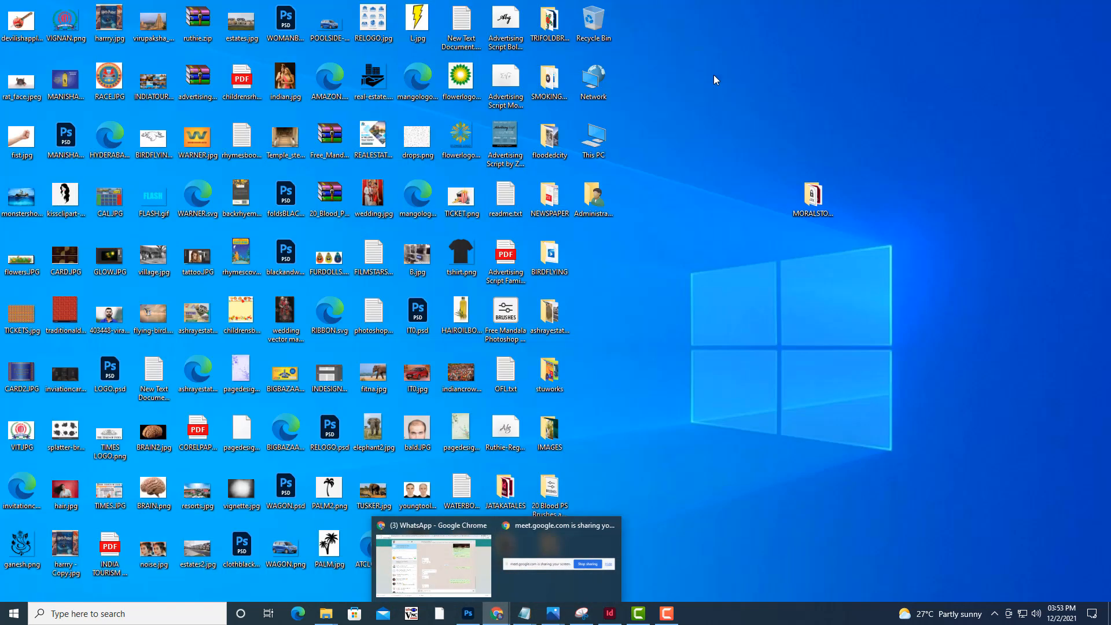
left_click(744, 74)
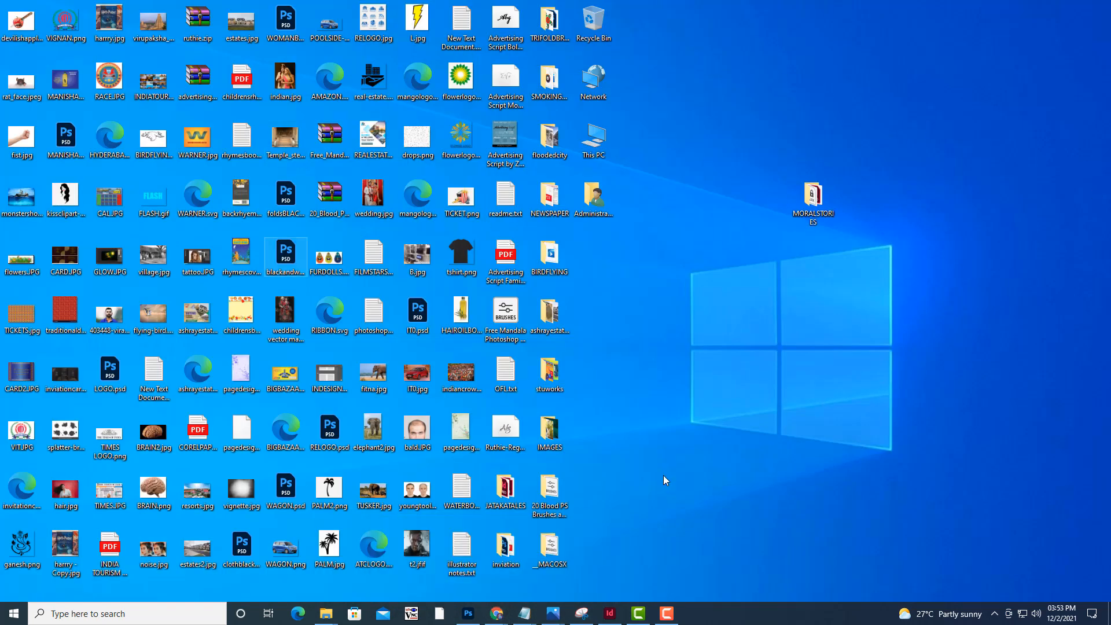
left_click(500, 615)
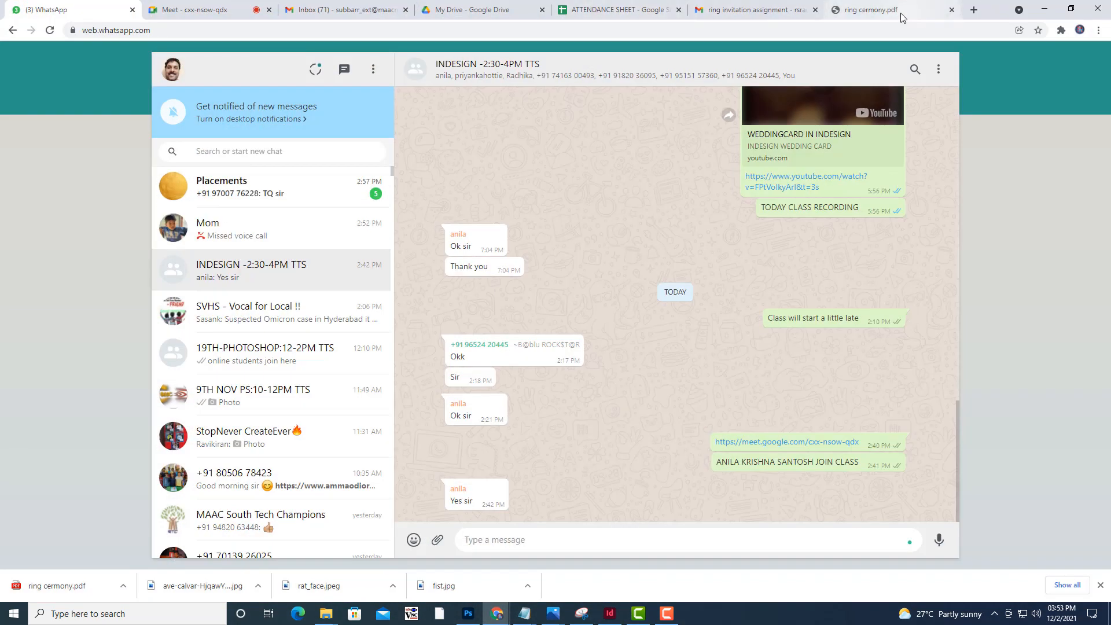
left_click(974, 10)
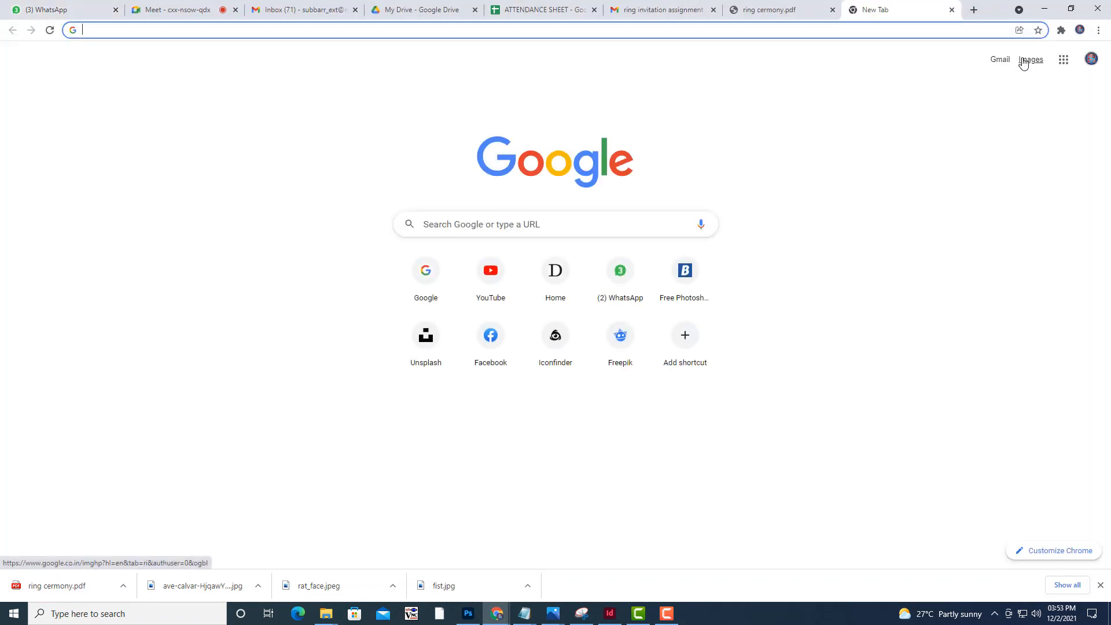
left_click(1027, 61)
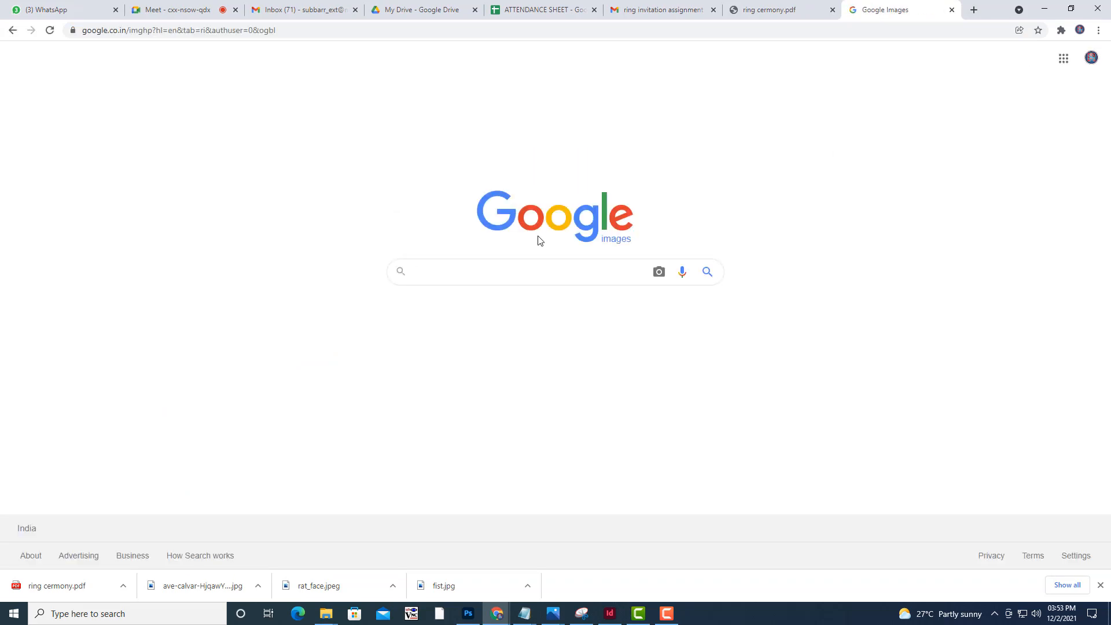
type("demon")
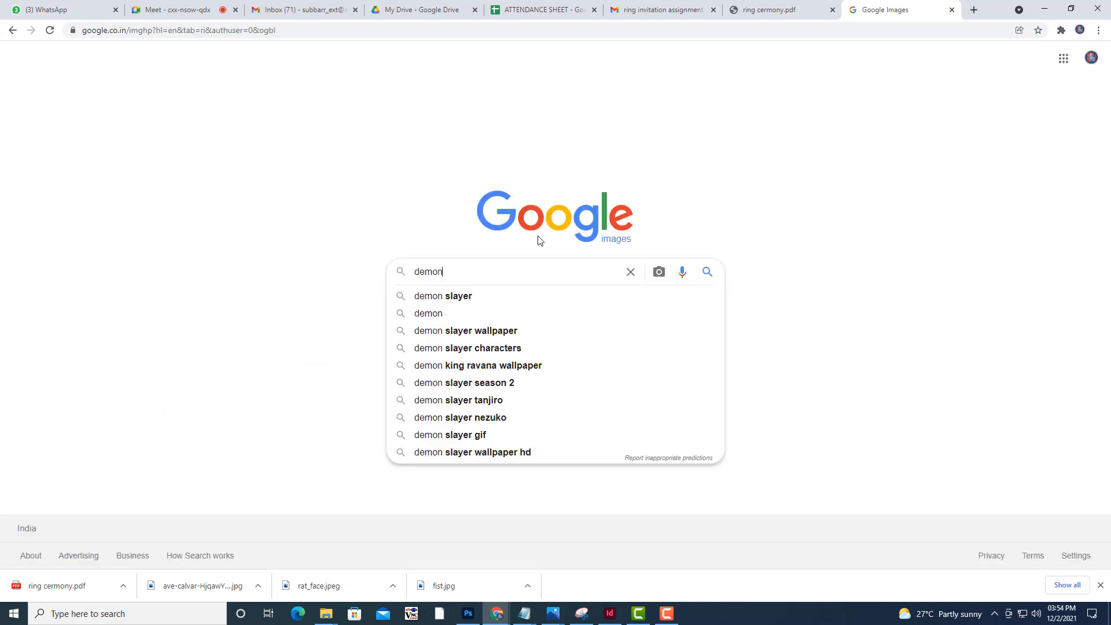
type(" in de")
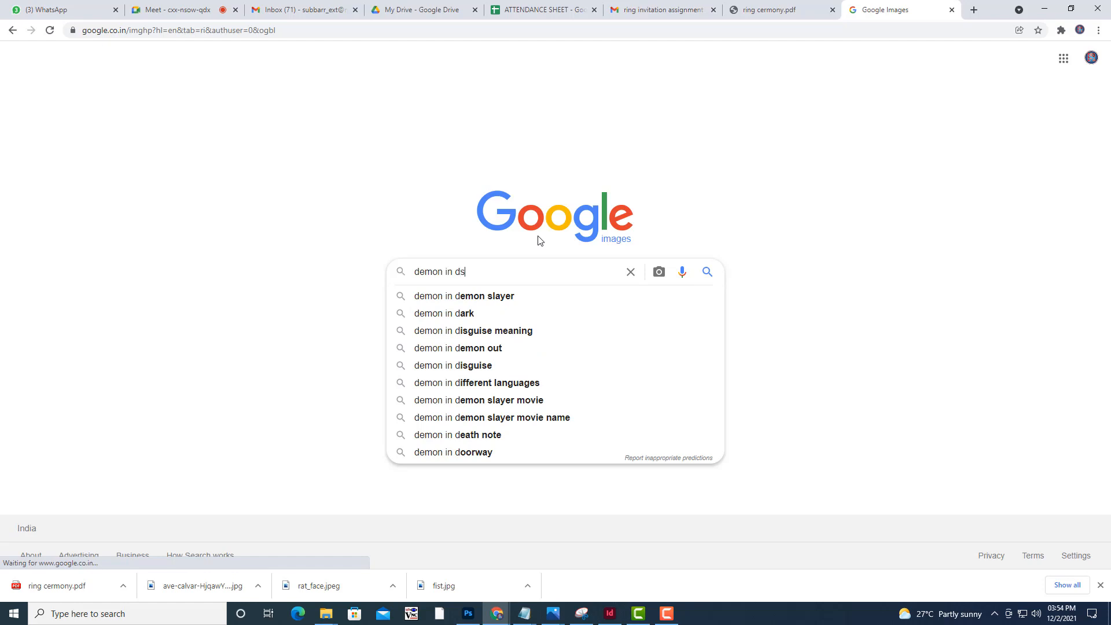
type("sert")
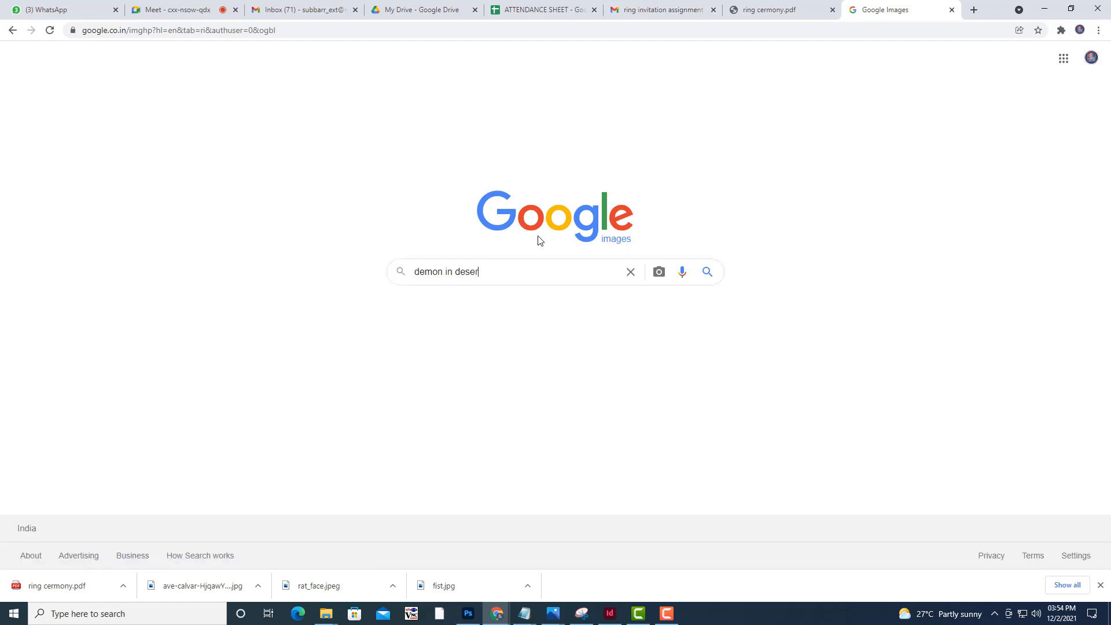
key("Return")
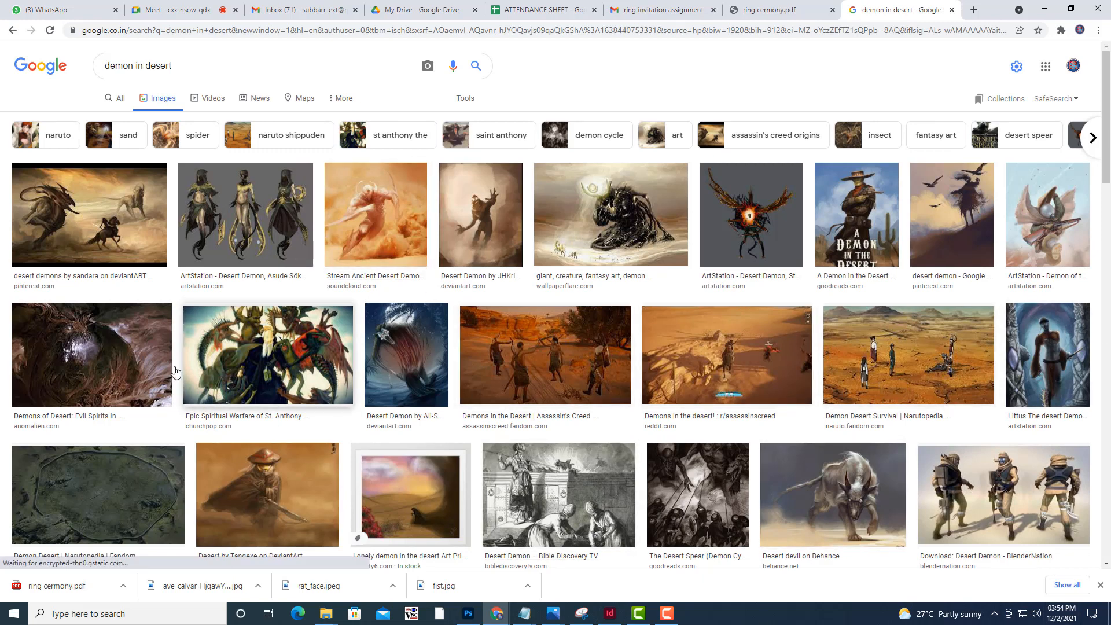
Open the Narutopedia "Demon Desert Survival" picture at full size in its own tab
left_click(964, 377)
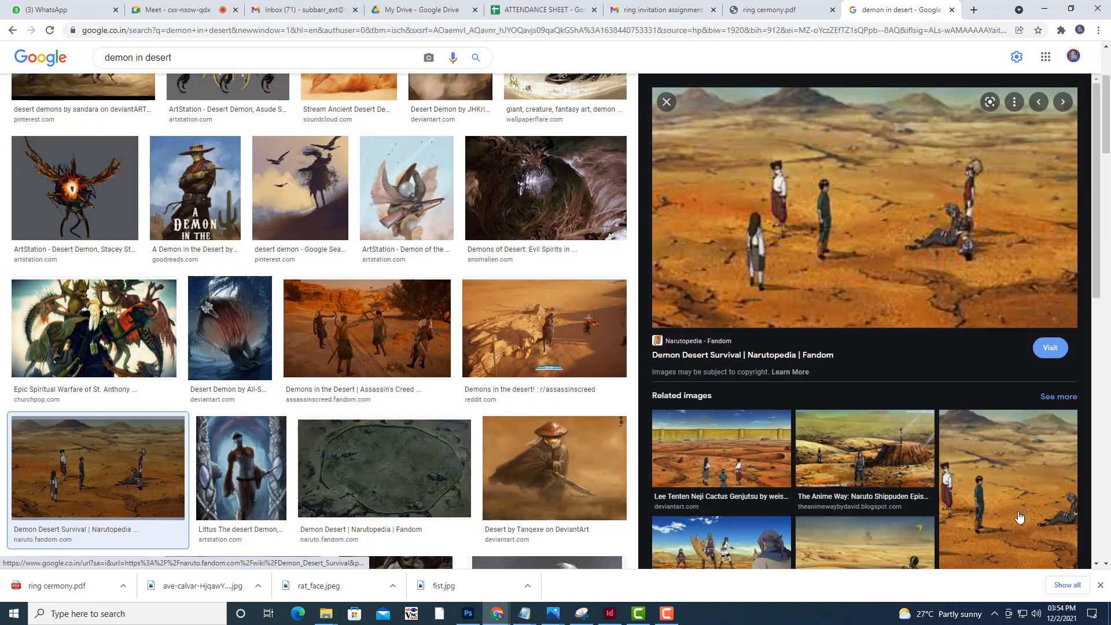
right_click(818, 202)
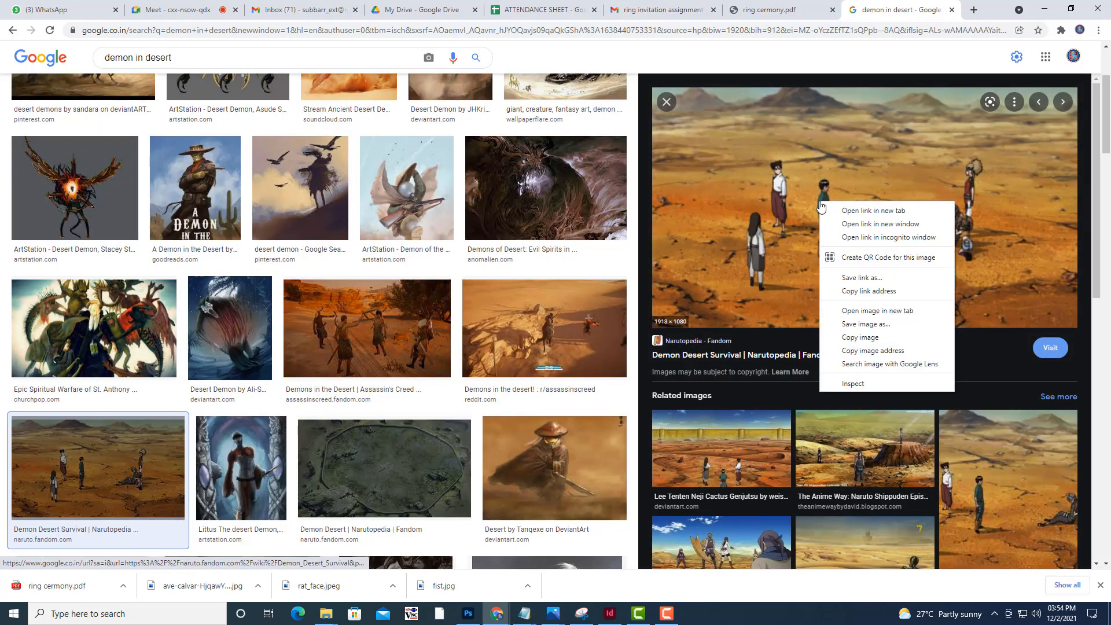
left_click(915, 313)
left_click(894, 10)
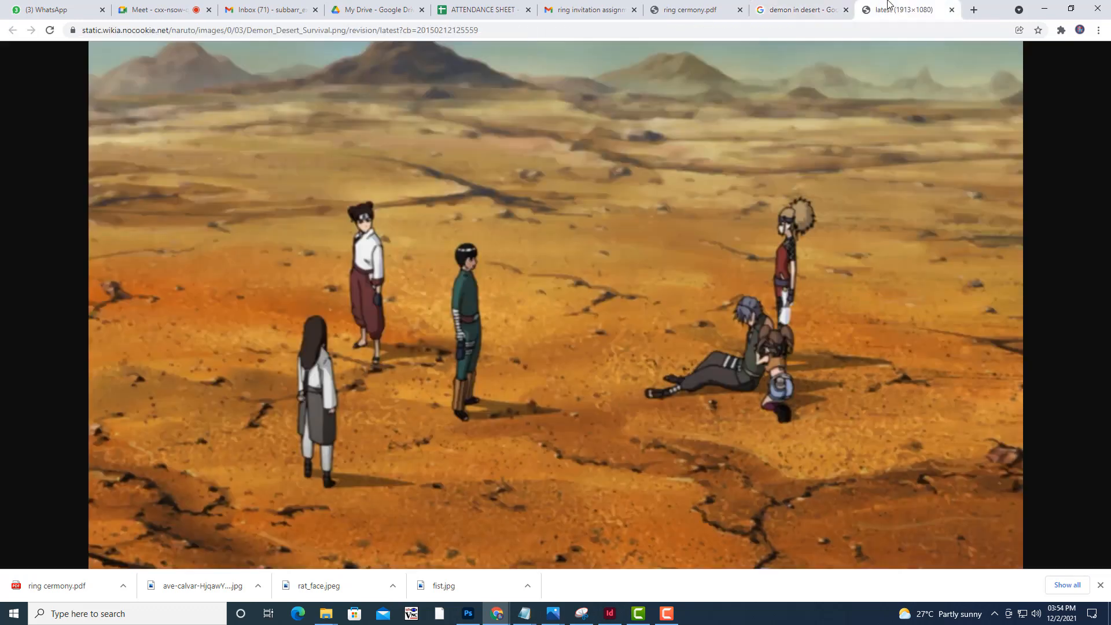
Save the desert picture as Demon_Desert_Survival.png in the MORALSTORIES folder and minimize the browser
right_click(763, 203)
left_click(780, 223)
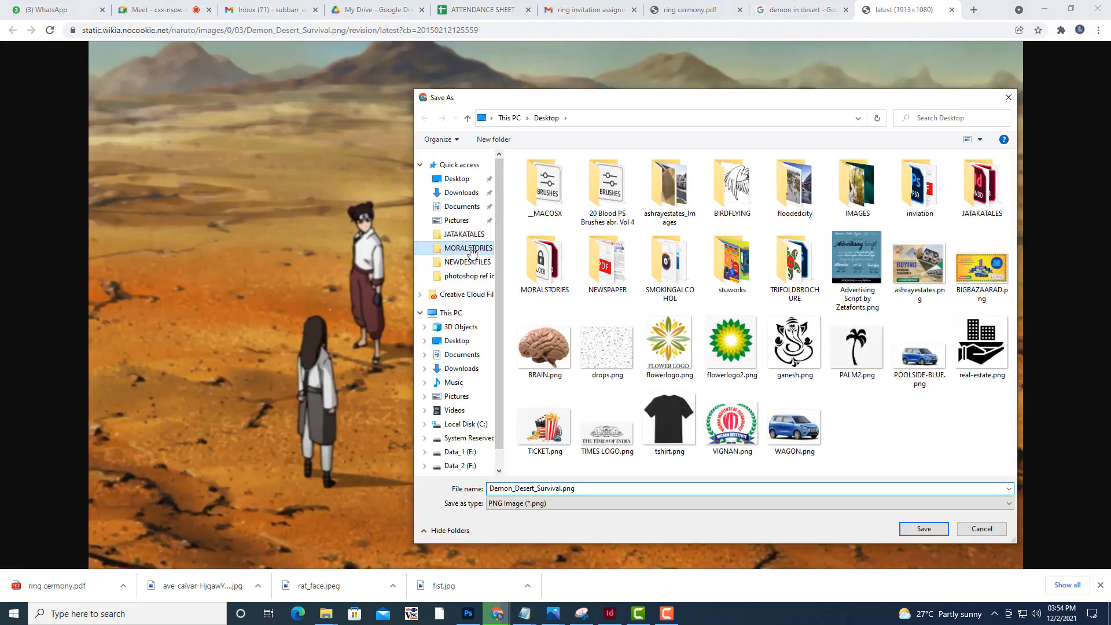
left_click(471, 249)
left_click(584, 490)
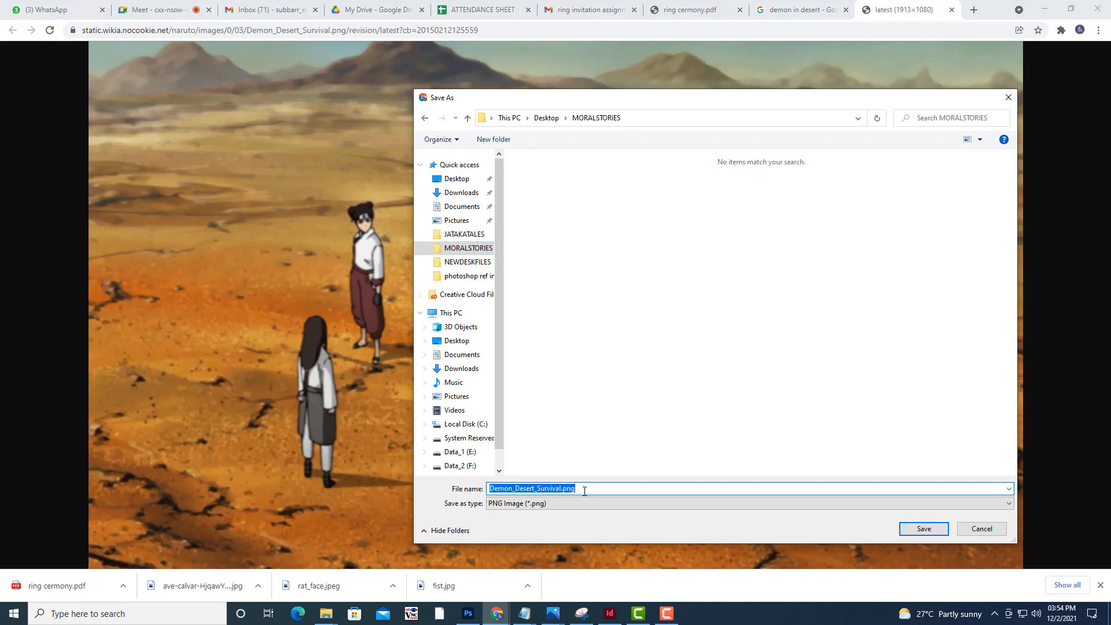
left_click(925, 529)
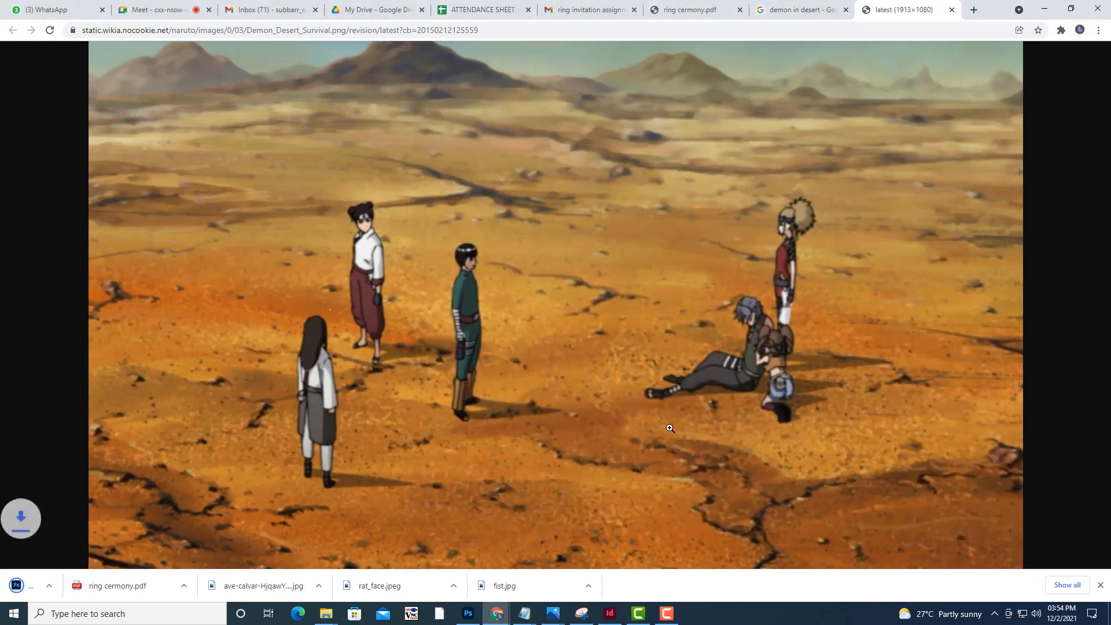
left_click(1045, 8)
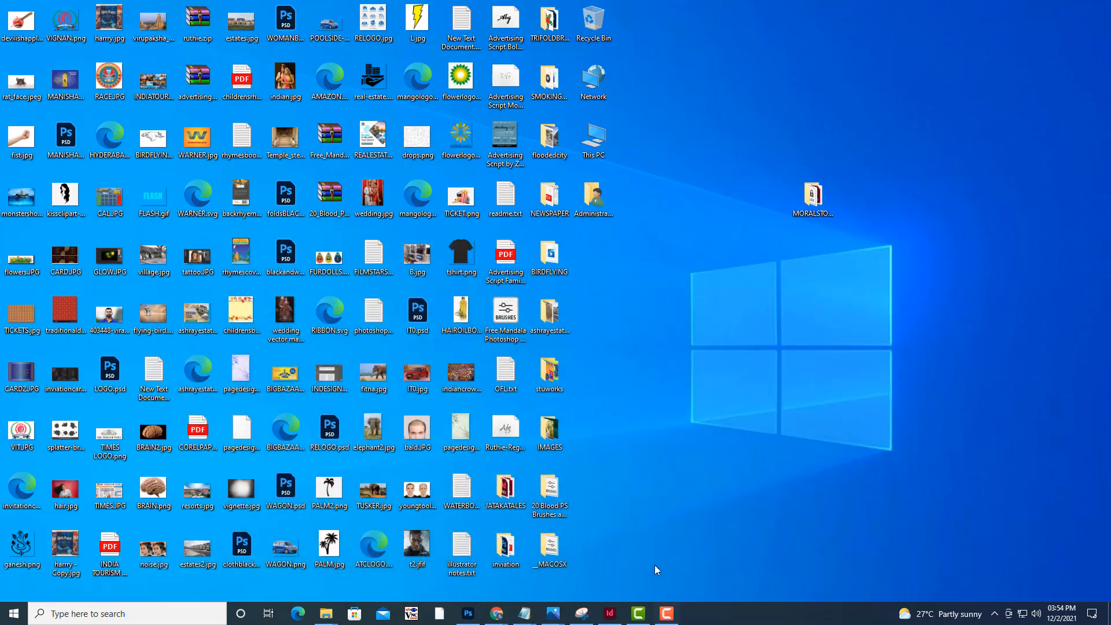
Switch to InDesign and draw a rectangular picture frame about 118 by 64 mm below the moral on page 4 of demonindesert
left_click(615, 617)
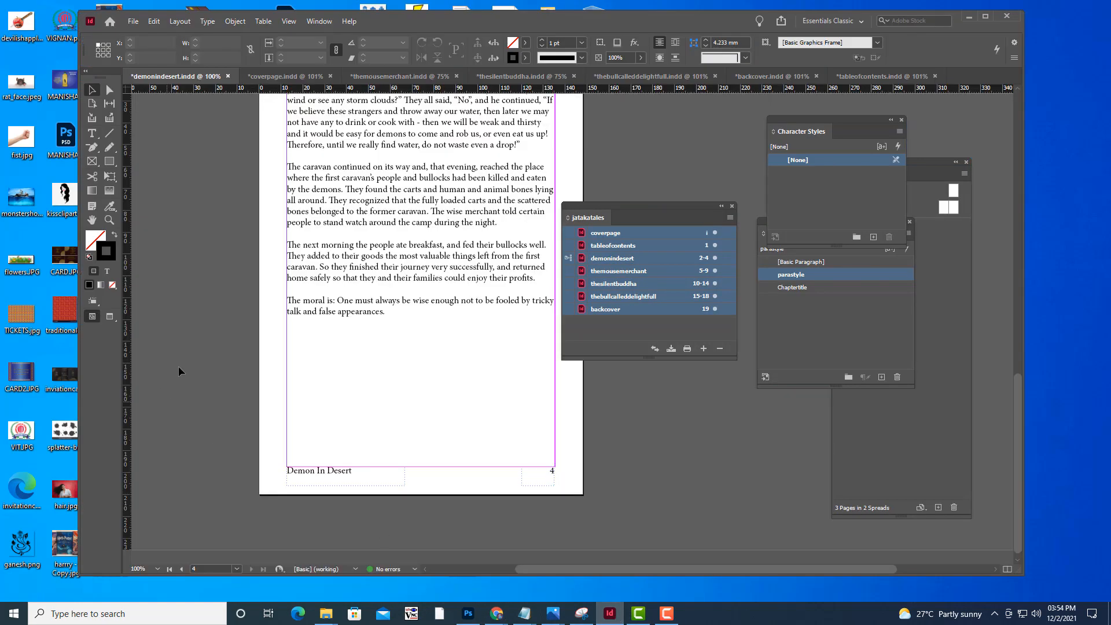
left_click_drag(575, 208, 648, 213)
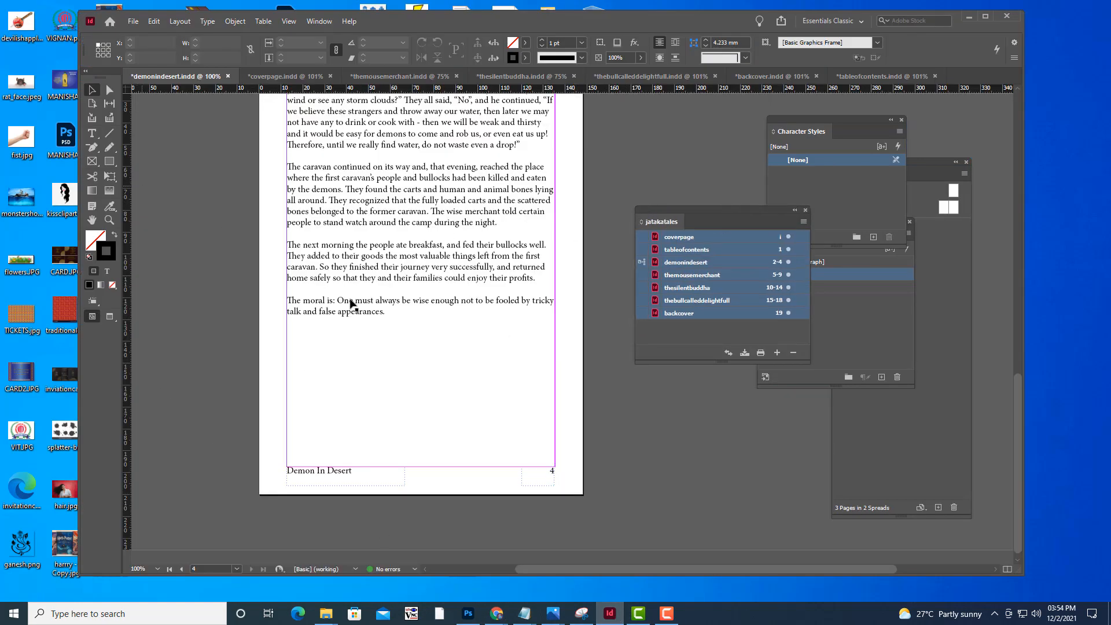
scroll(358, 304, "up", 5)
scroll(356, 303, "down", 5)
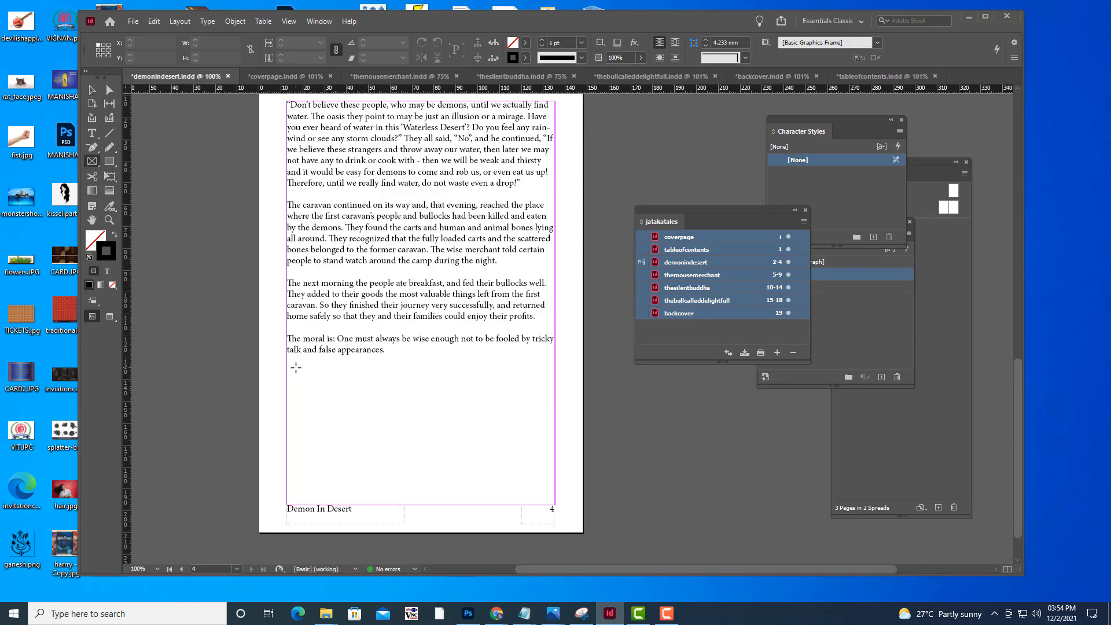
left_click_drag(290, 360, 550, 502)
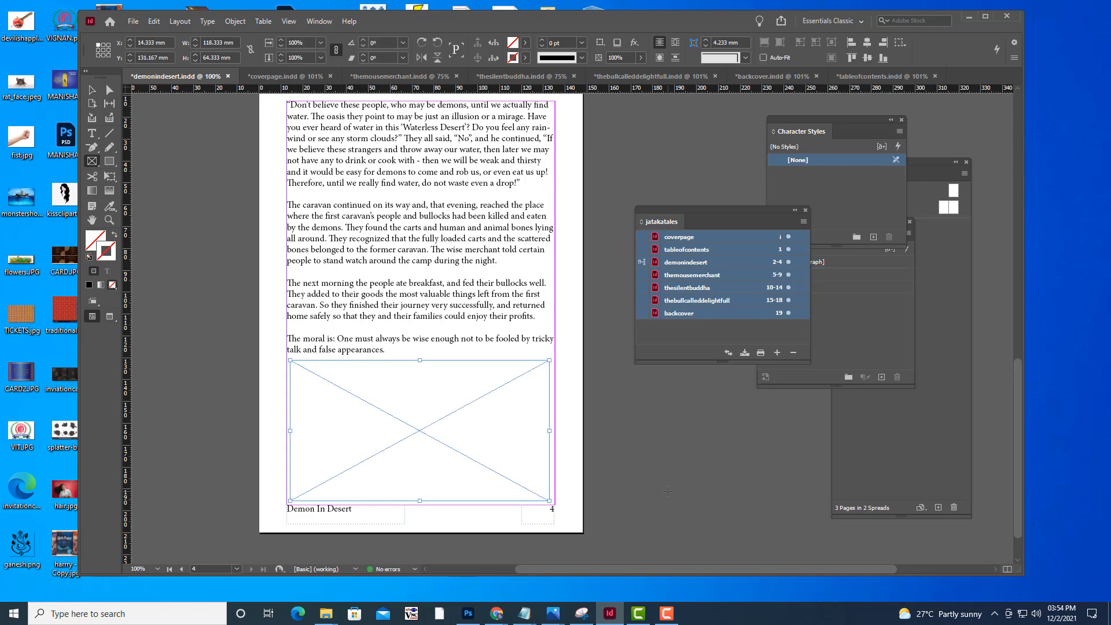
Place Demon_Desert_Survival.png in the frame below the moral and scale the picture to fit the frame
key("ctrl+d")
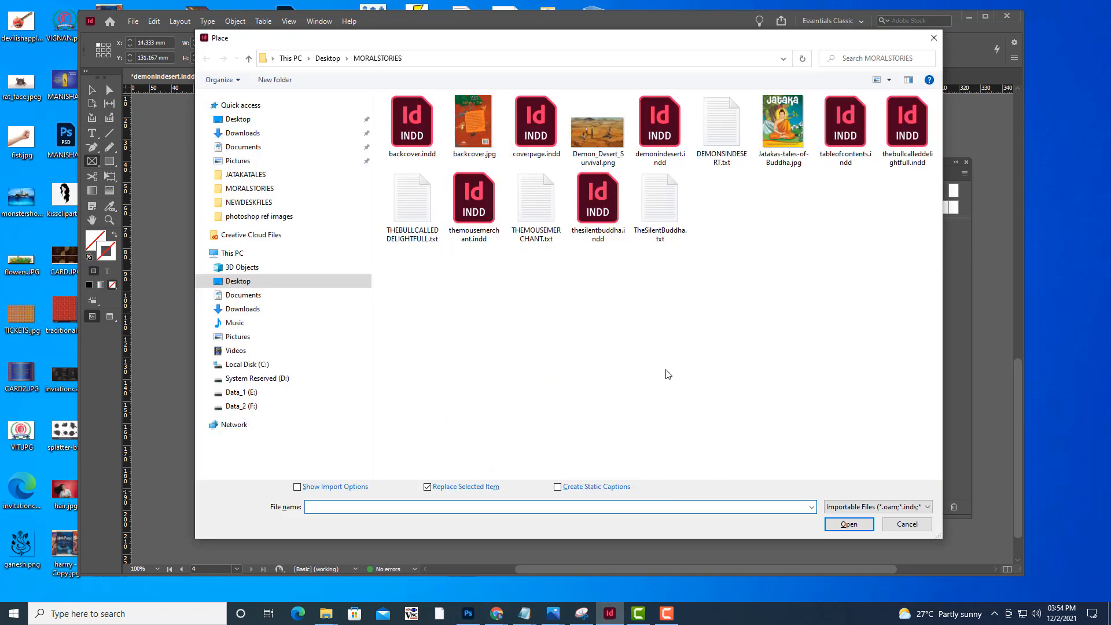
left_click(581, 125)
left_click(848, 525)
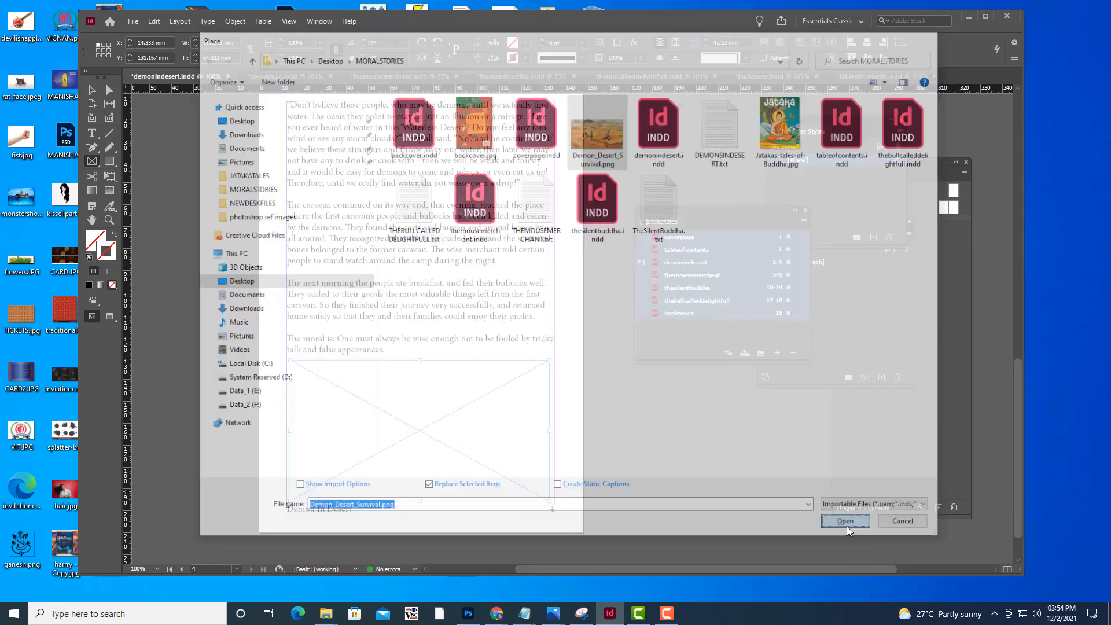
right_click(439, 381)
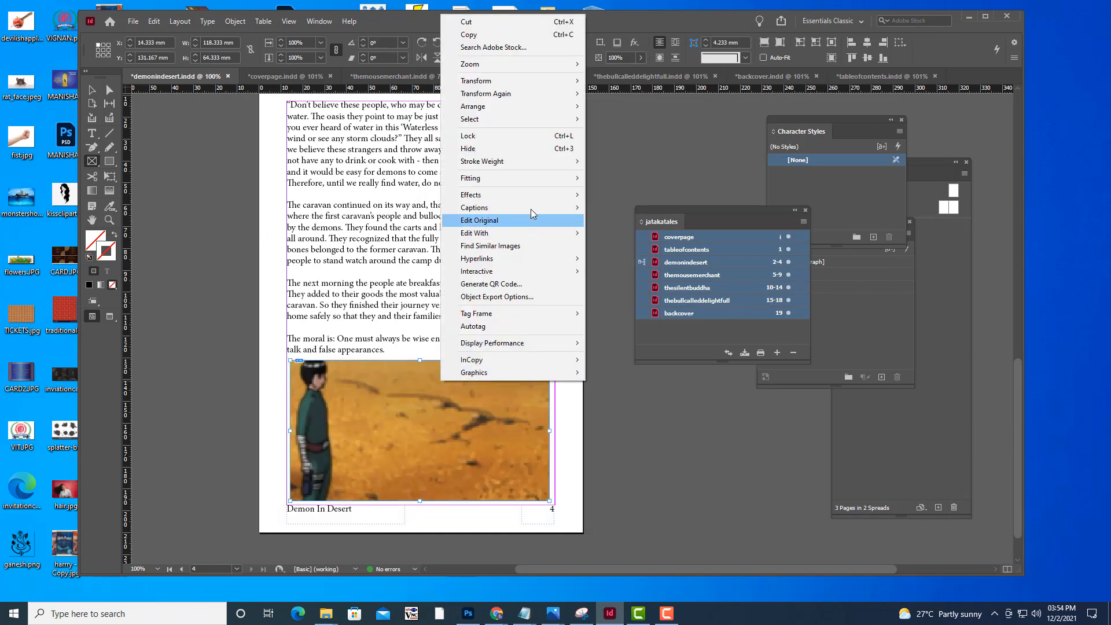
mouse_move(518, 182)
left_click(686, 191)
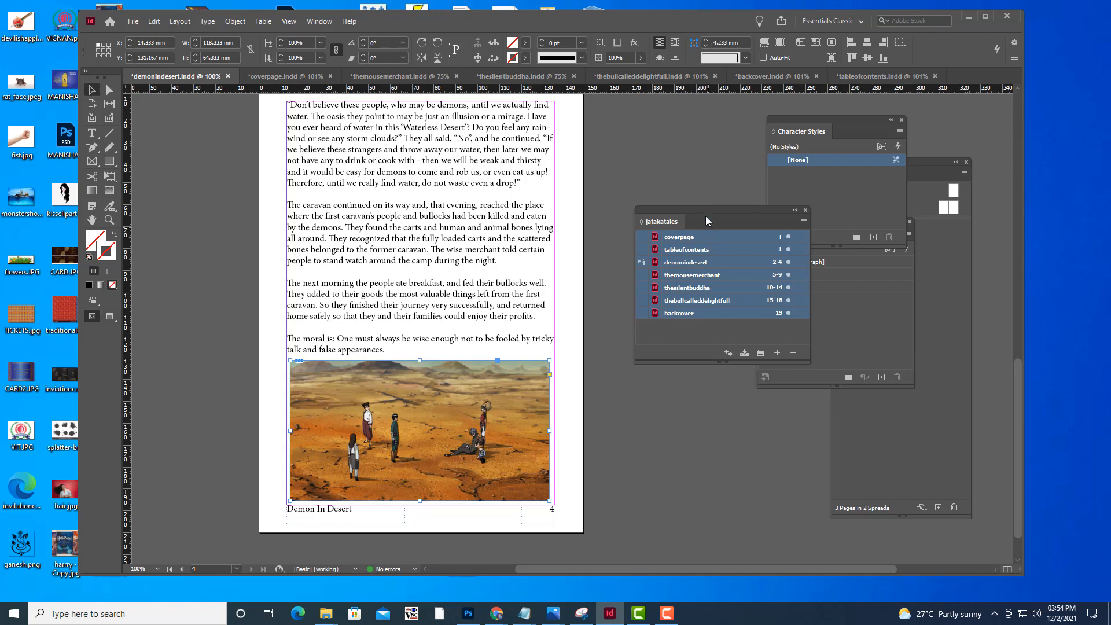
left_click(628, 179)
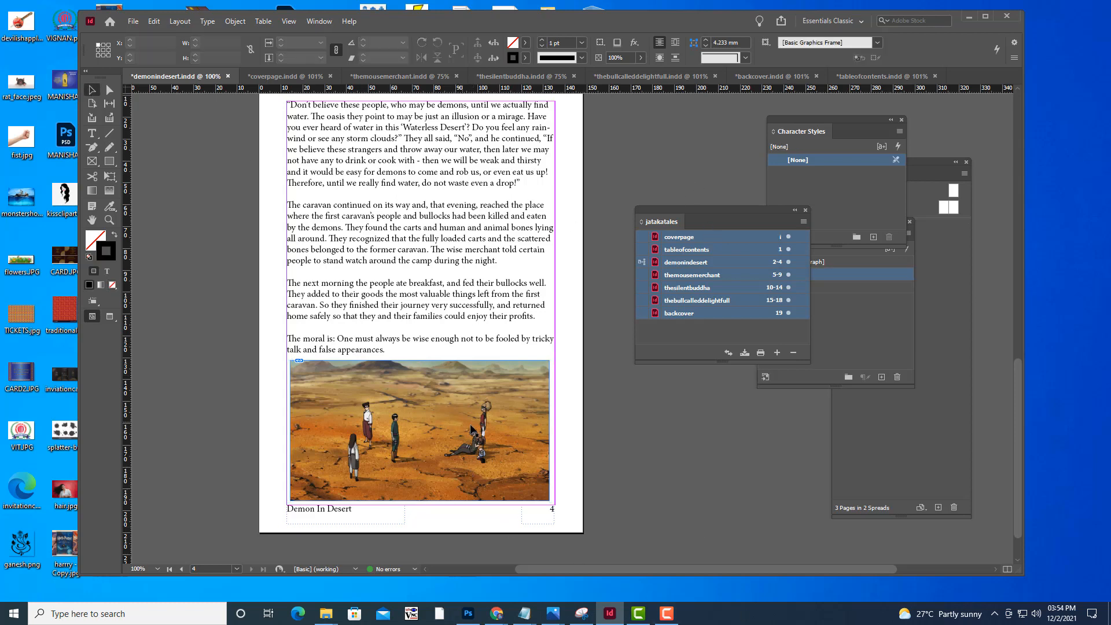
Save the demonindesert document
scroll(473, 431, "up", 5)
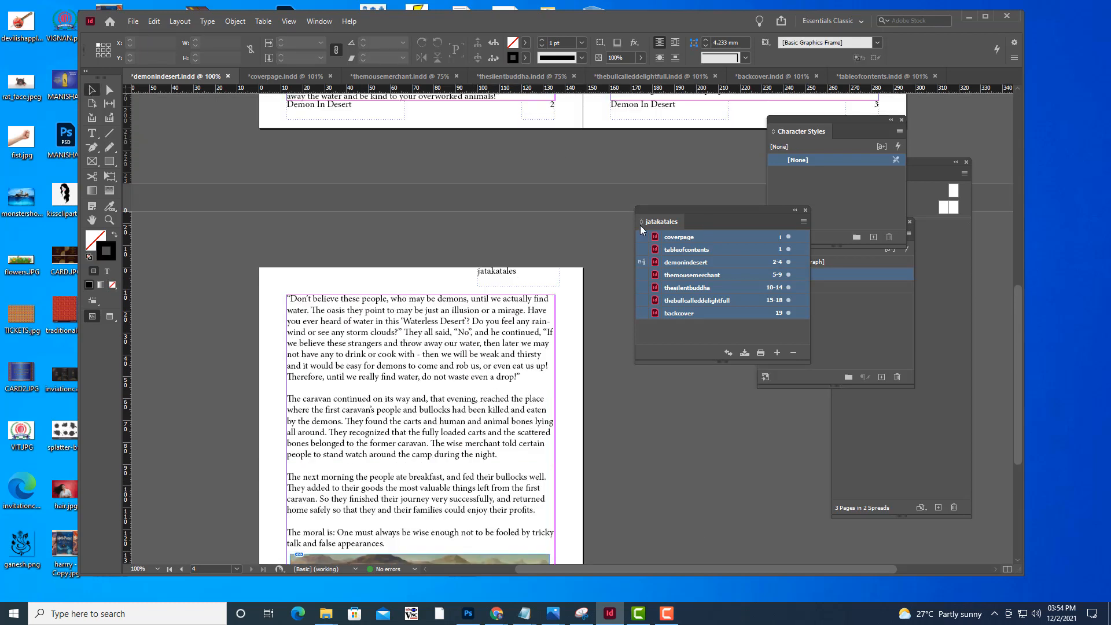
left_click(133, 22)
left_click(180, 117)
scroll(537, 276, "up", 3)
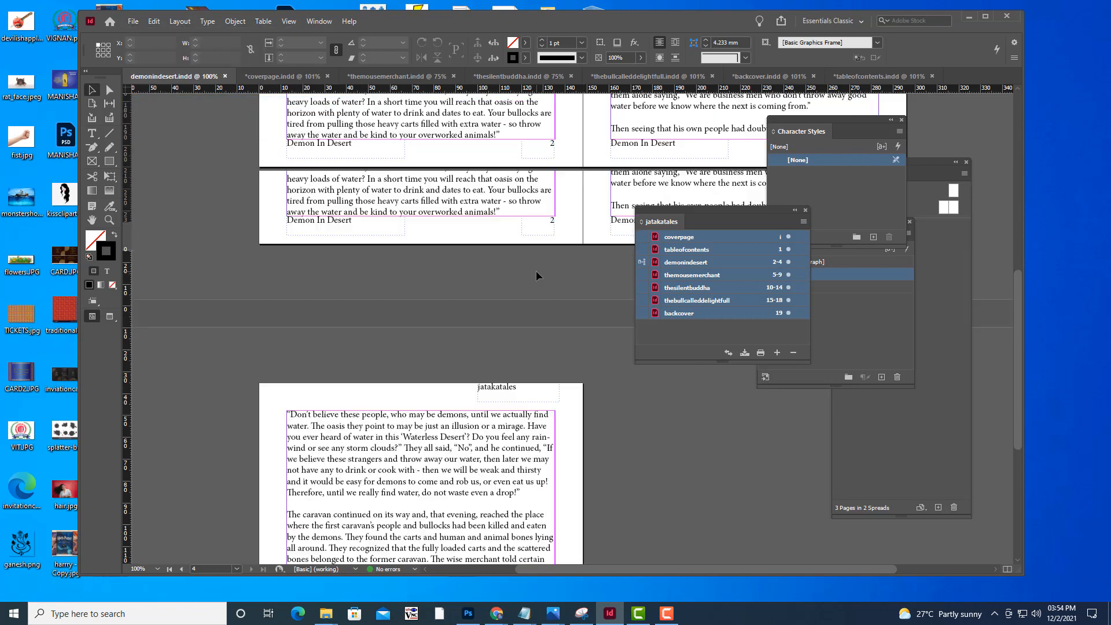
scroll(537, 276, "up", 6)
Bring up the thesilentbuddha document and look through its pages to the empty space below the moral on page 14
left_click(503, 76)
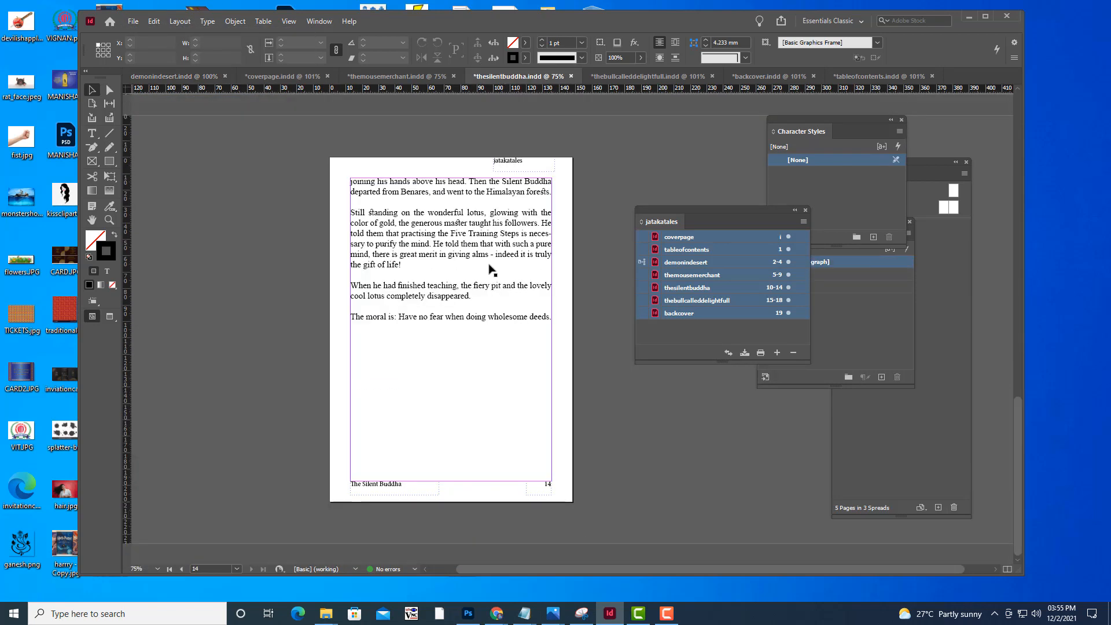
scroll(550, 216, "up", 15)
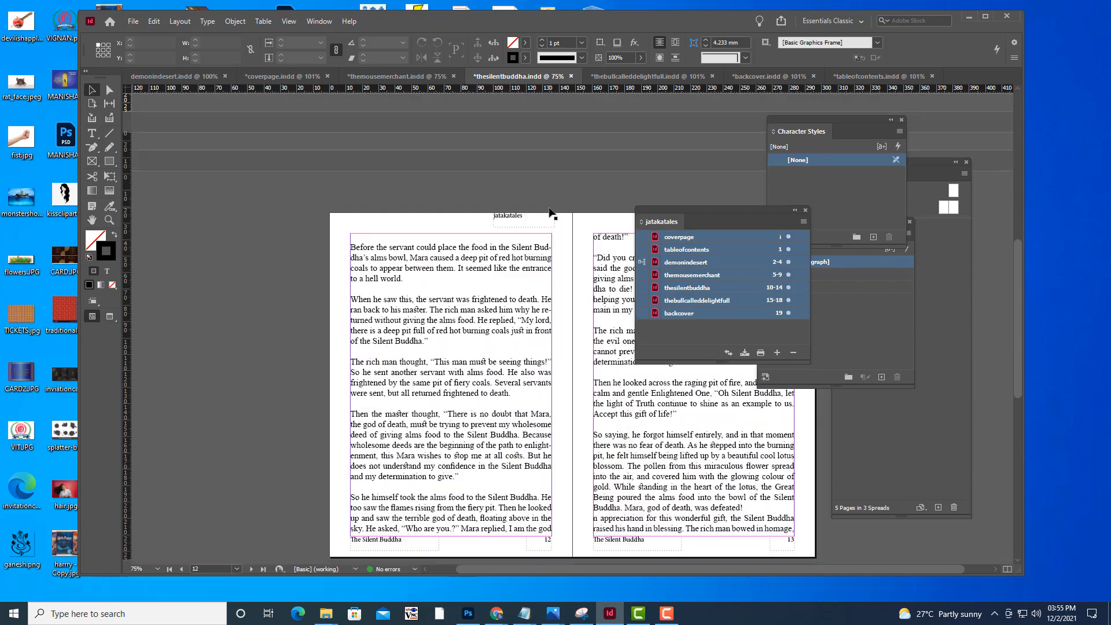
scroll(550, 213, "down", 10)
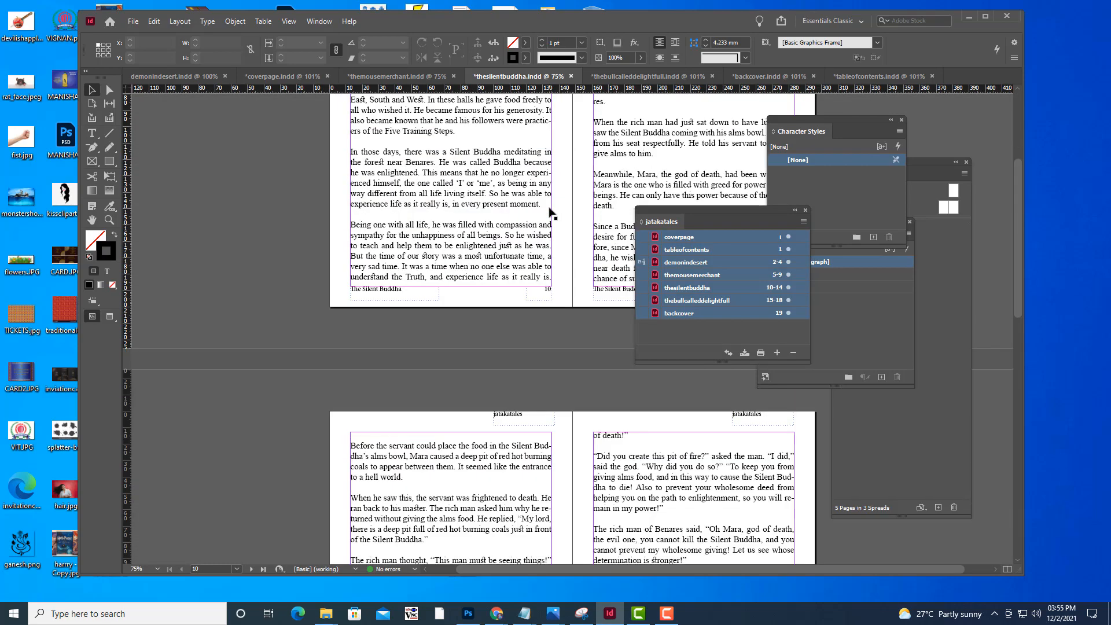
scroll(550, 213, "up", 10)
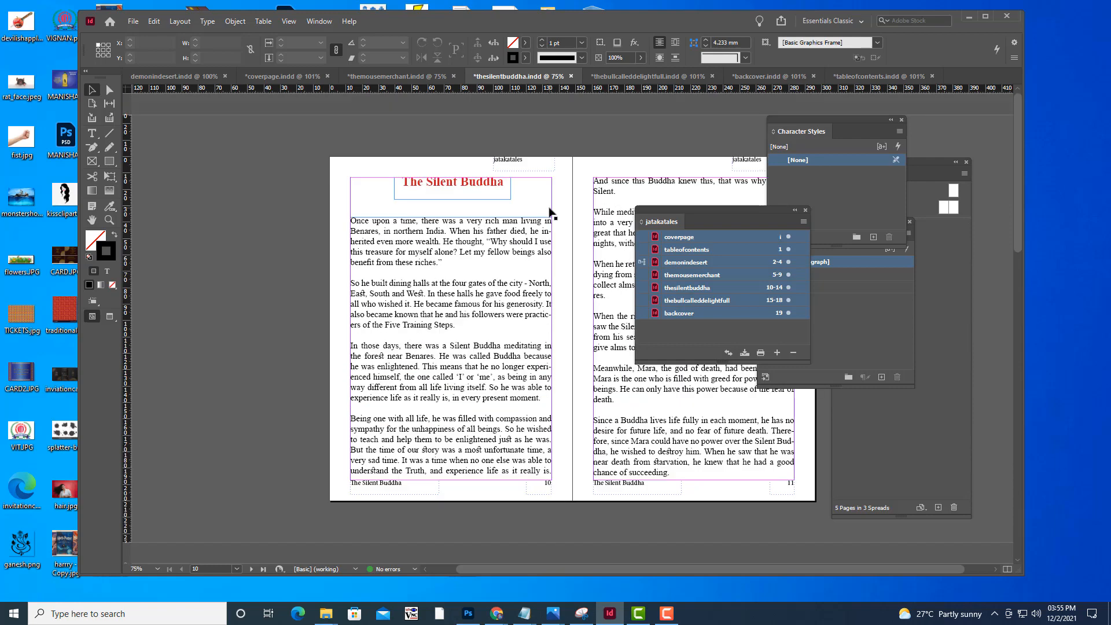
scroll(549, 213, "down", 6)
scroll(550, 213, "down", 10)
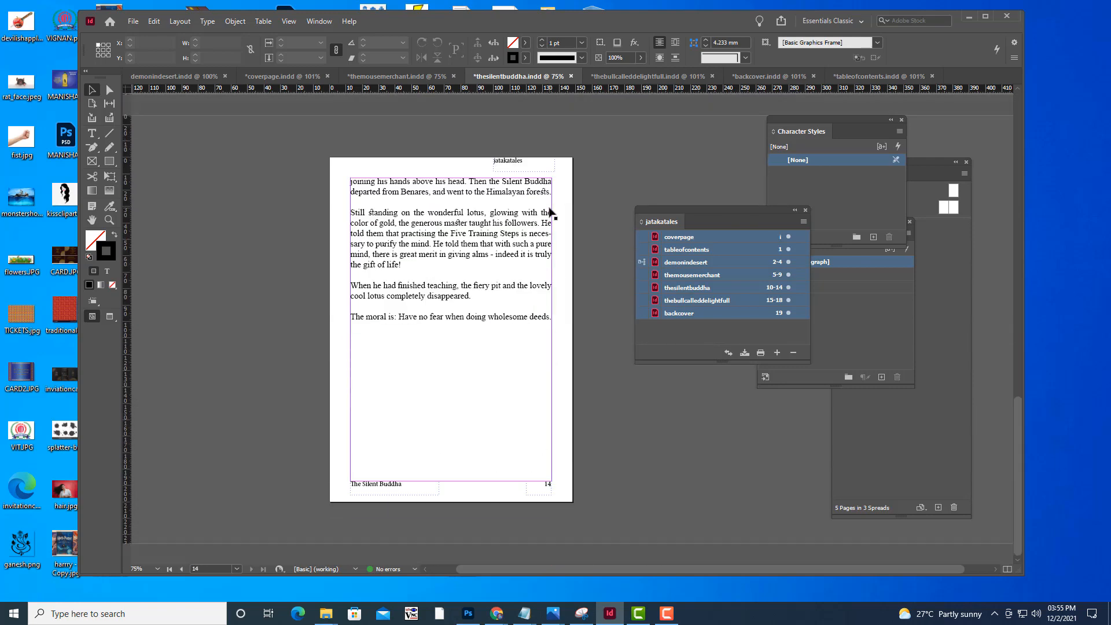
Switch to Chrome, return to the Google image results and search for "silent buddha"
mouse_move(497, 612)
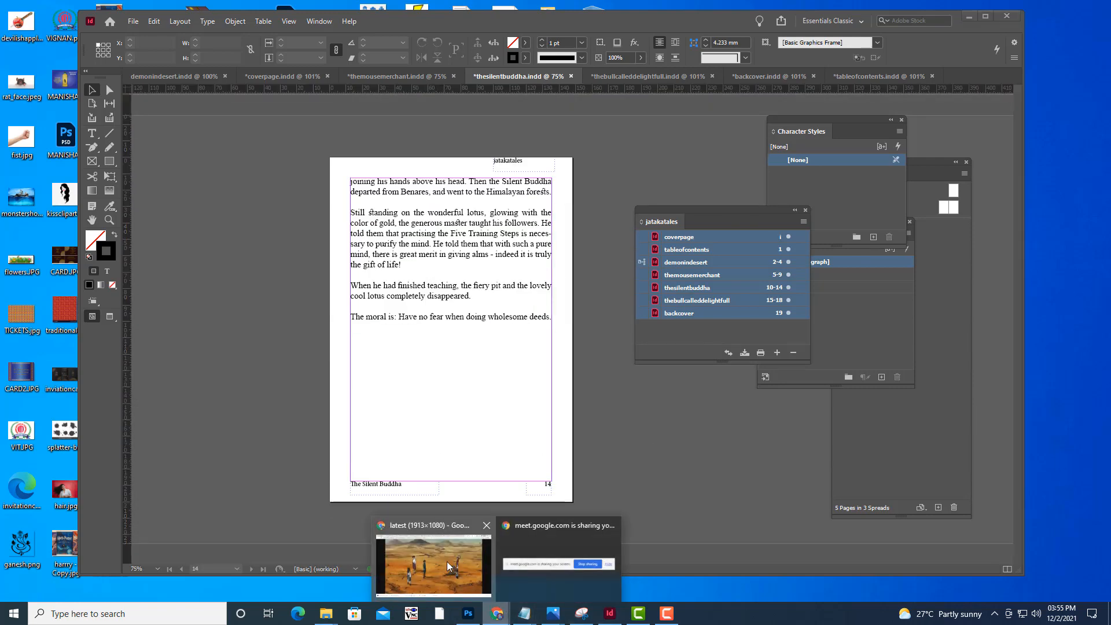
left_click(447, 561)
left_click(819, 6)
scroll(347, 243, "up", 3)
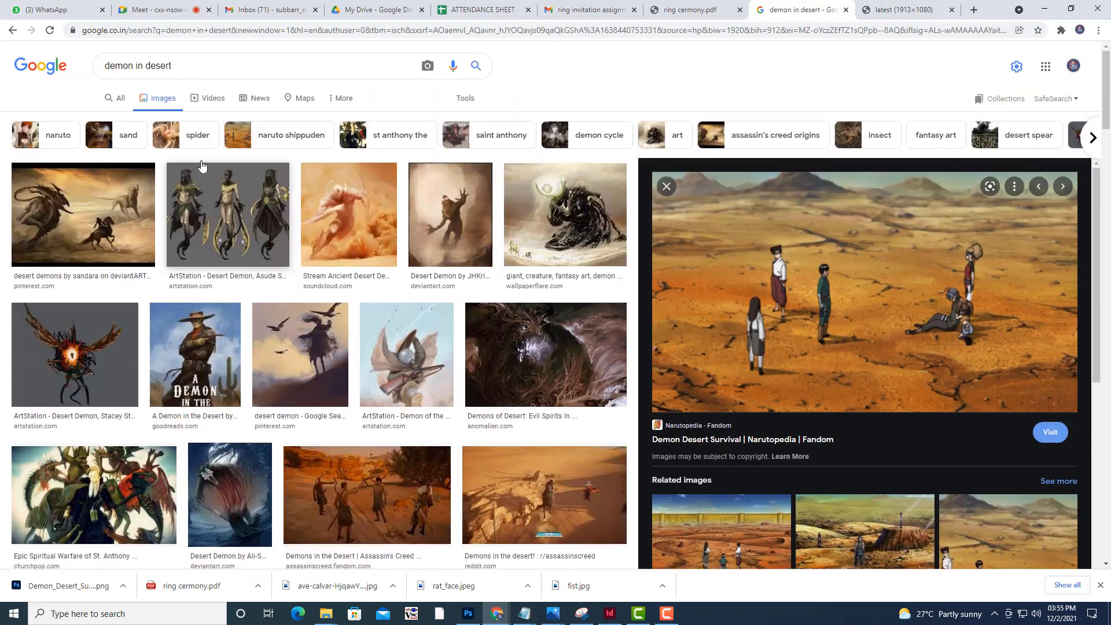
left_click_drag(214, 71, 3, 61)
type("si")
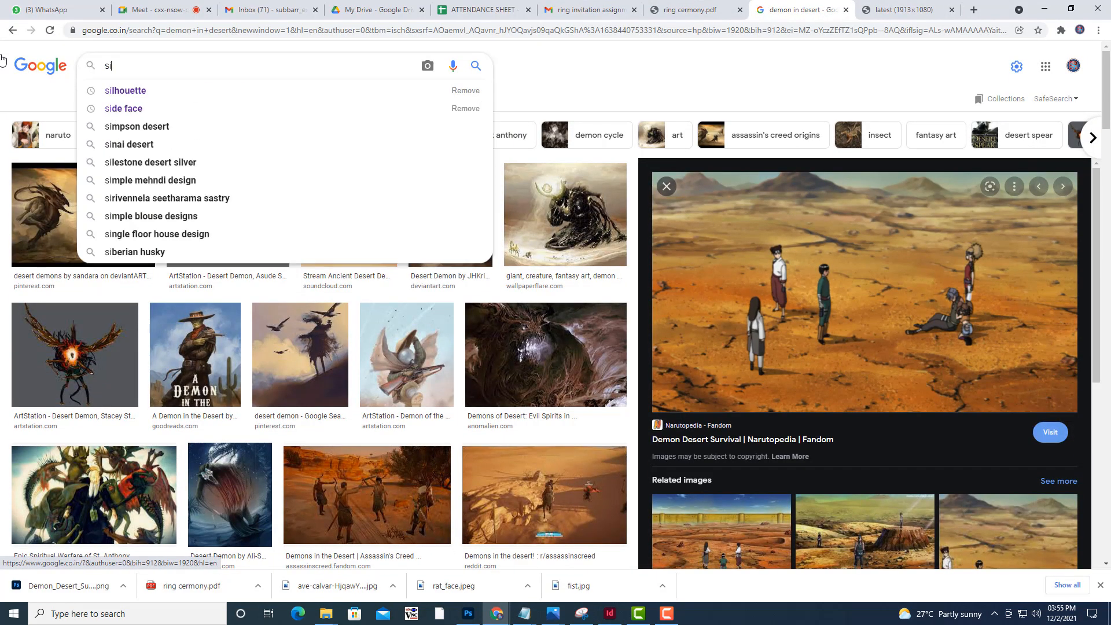
type("lent buddha")
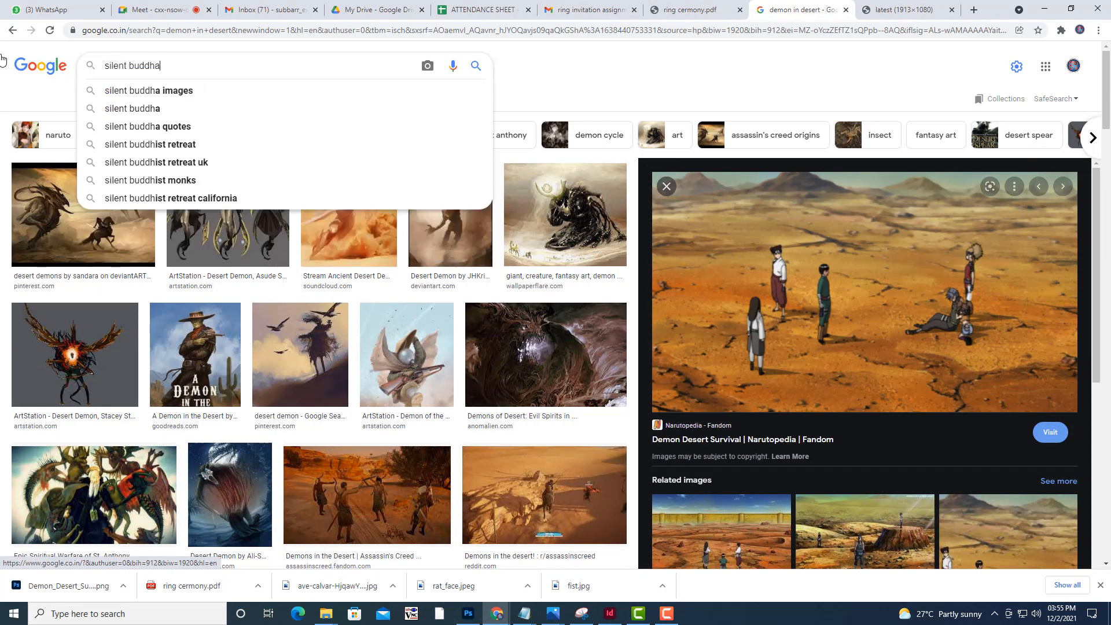
key("Return")
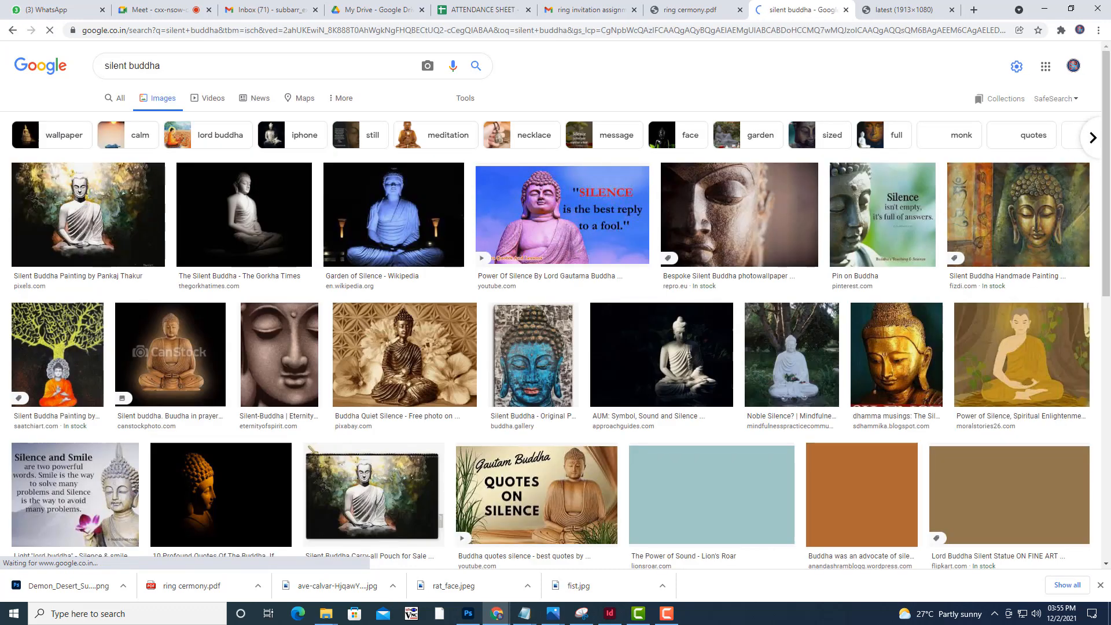
Open the blue-lit Garden of Silence Buddha image in its own tab to check its size, and return to the results
left_click(460, 236)
right_click(883, 250)
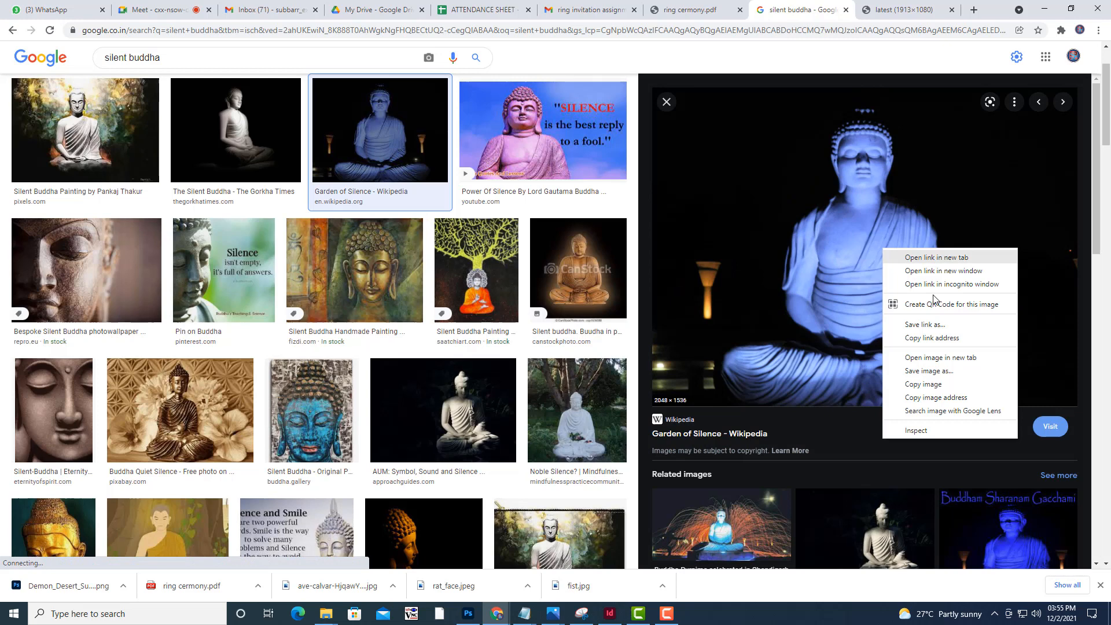
left_click(954, 357)
left_click(909, 10)
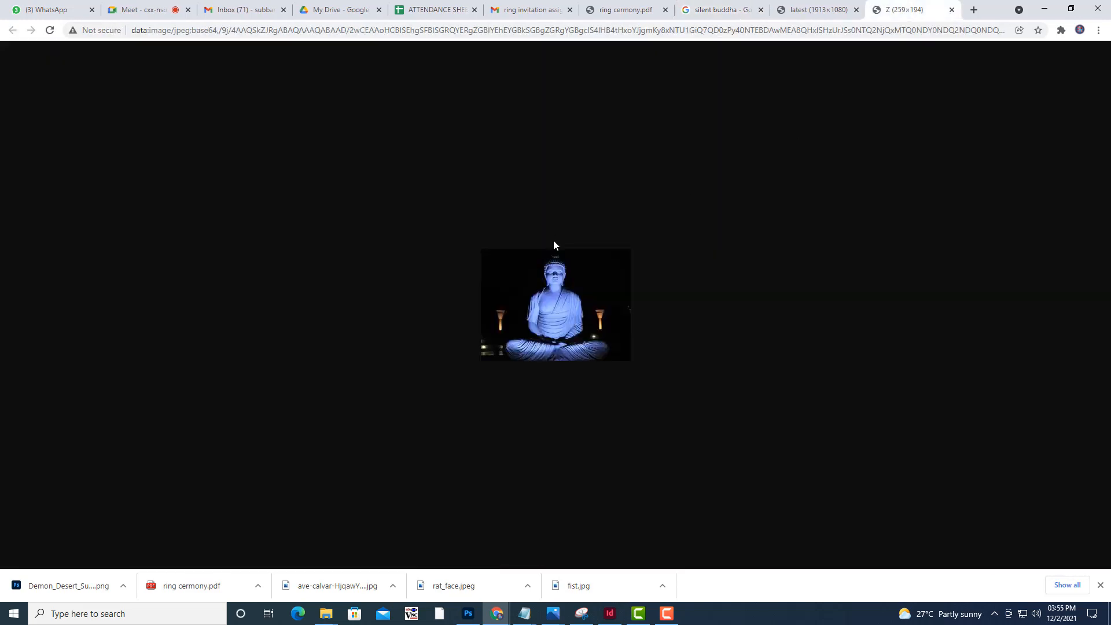
left_click(839, 7)
left_click(883, 5)
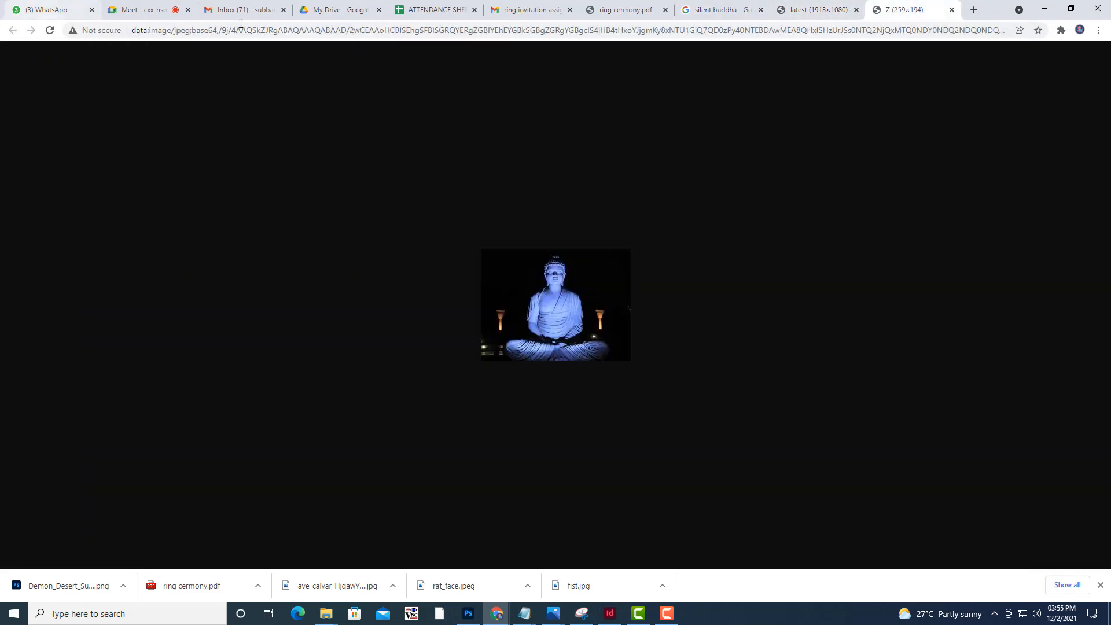
left_click(785, 6)
left_click(720, 9)
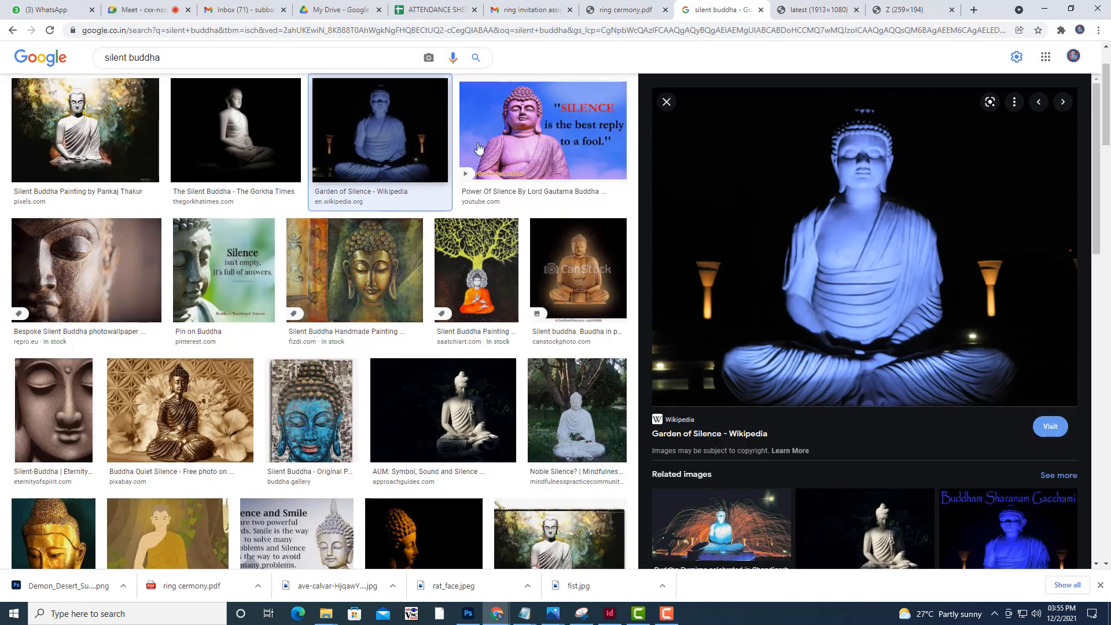
Open the white-robed Silent Buddha painting from pixels.com in its own tab to compare its size, and return to the results
left_click(80, 140)
right_click(899, 204)
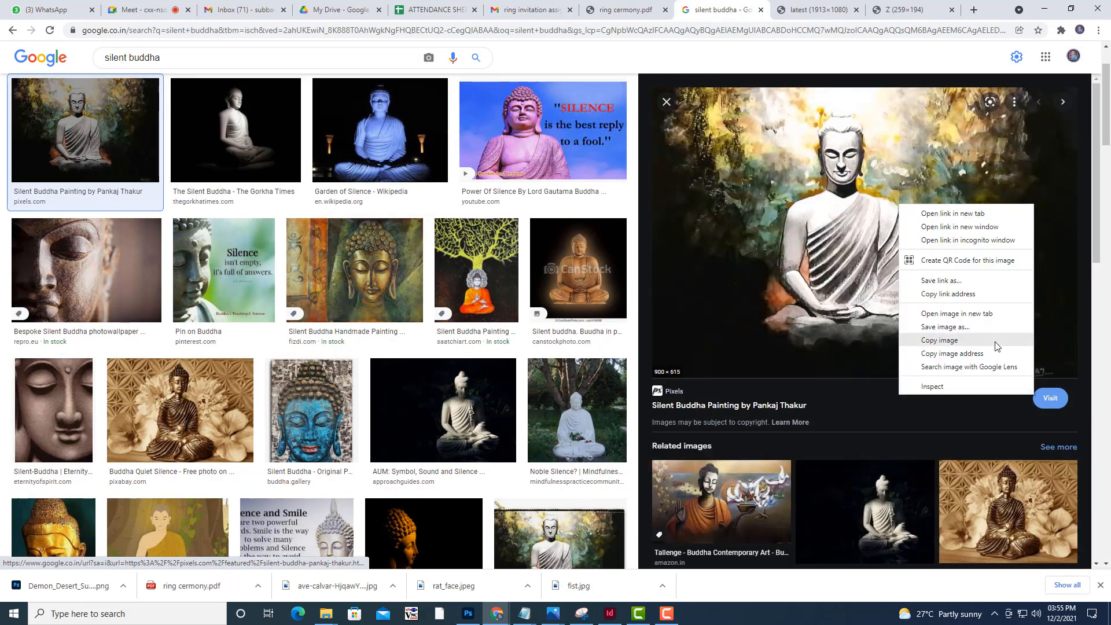
left_click(989, 314)
left_click(920, 6)
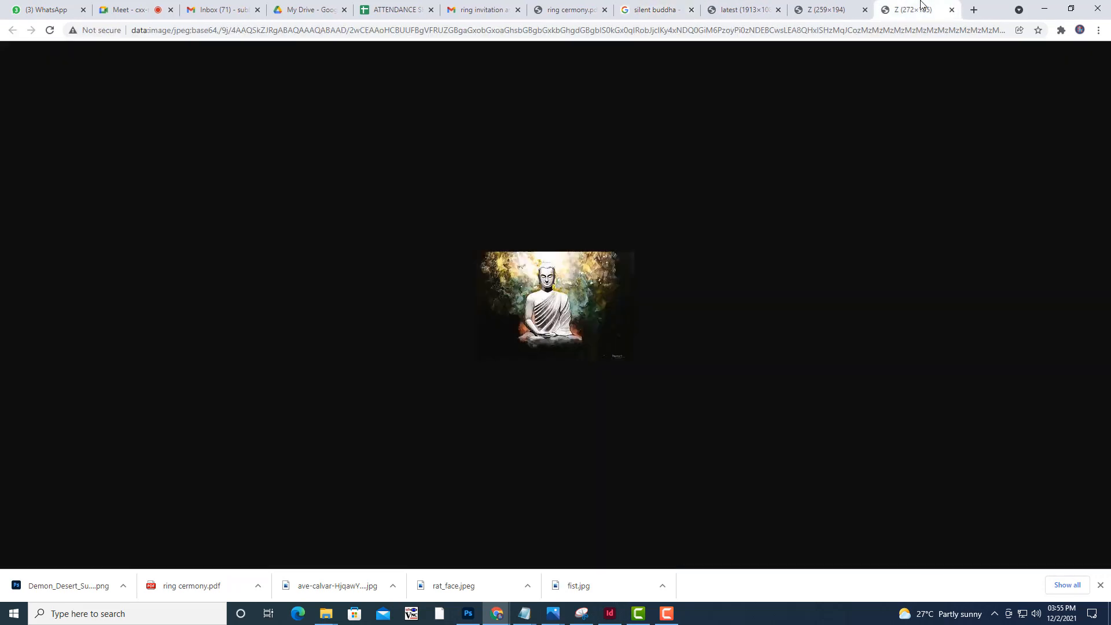
left_click(828, 4)
left_click(740, 5)
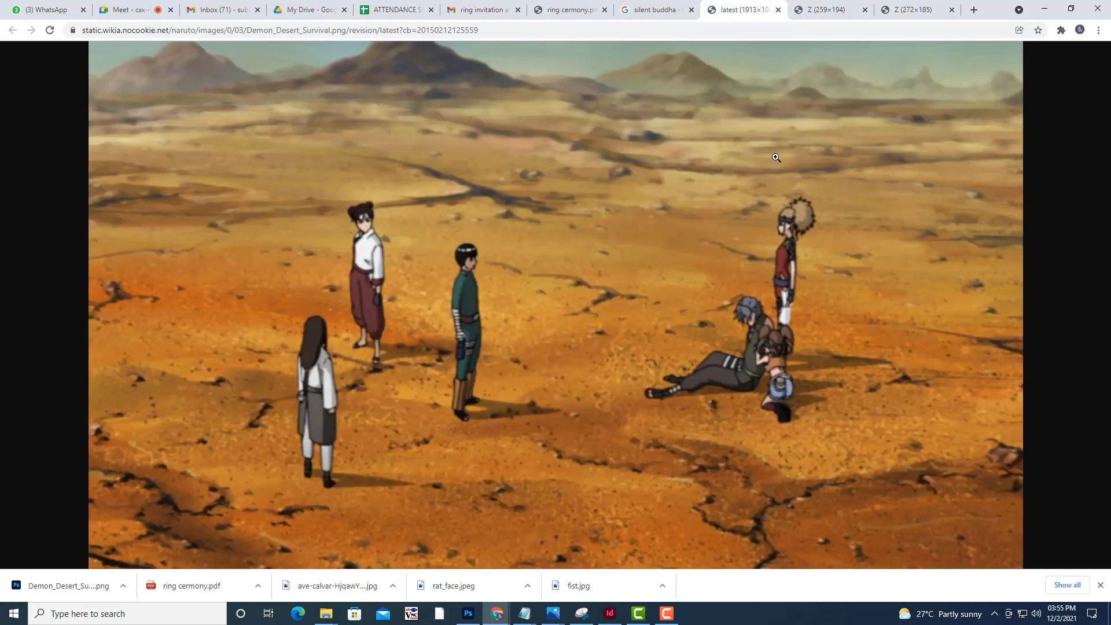
left_click(916, 7)
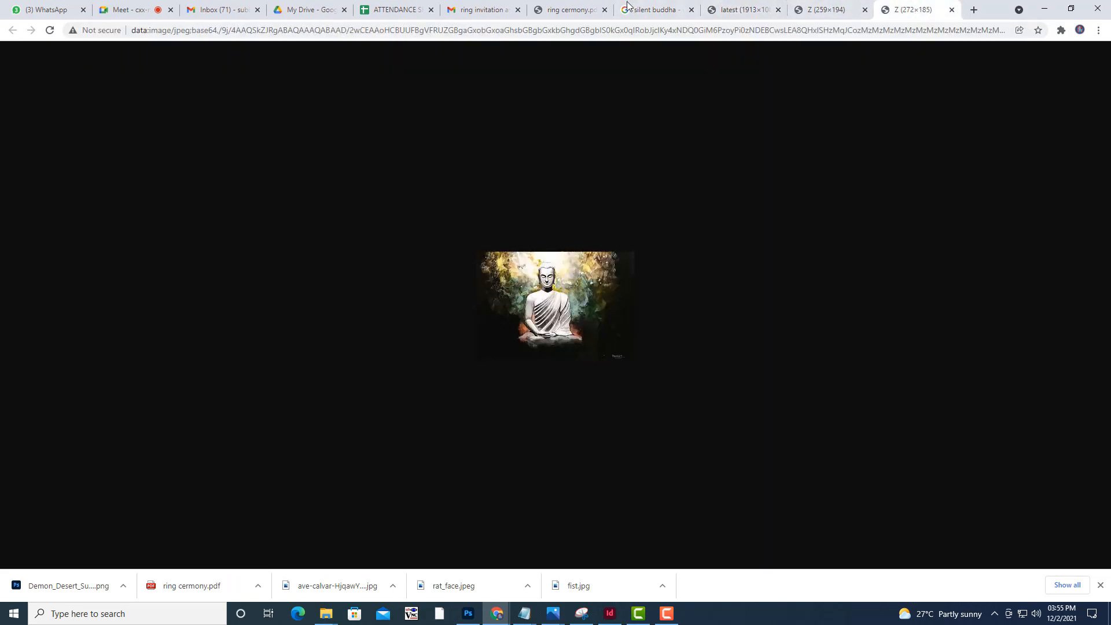
left_click(689, 14)
Open the close-up Silent-Buddha face from EternityofSpirit in its own tab to check its size, and return to the results
scroll(72, 259, "down", 3)
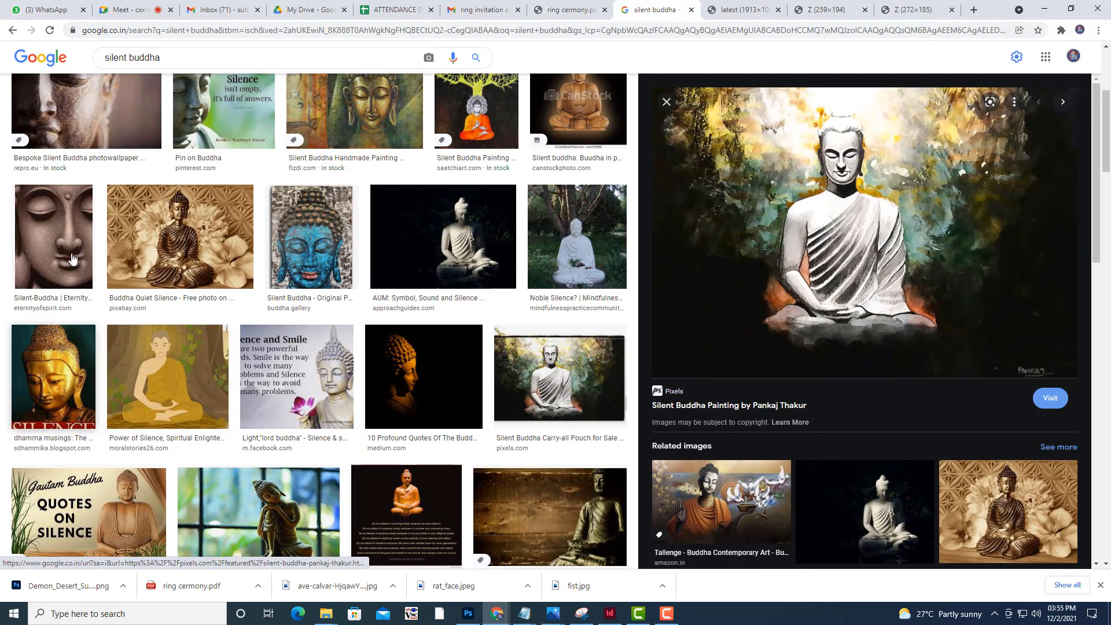
left_click(72, 259)
right_click(935, 220)
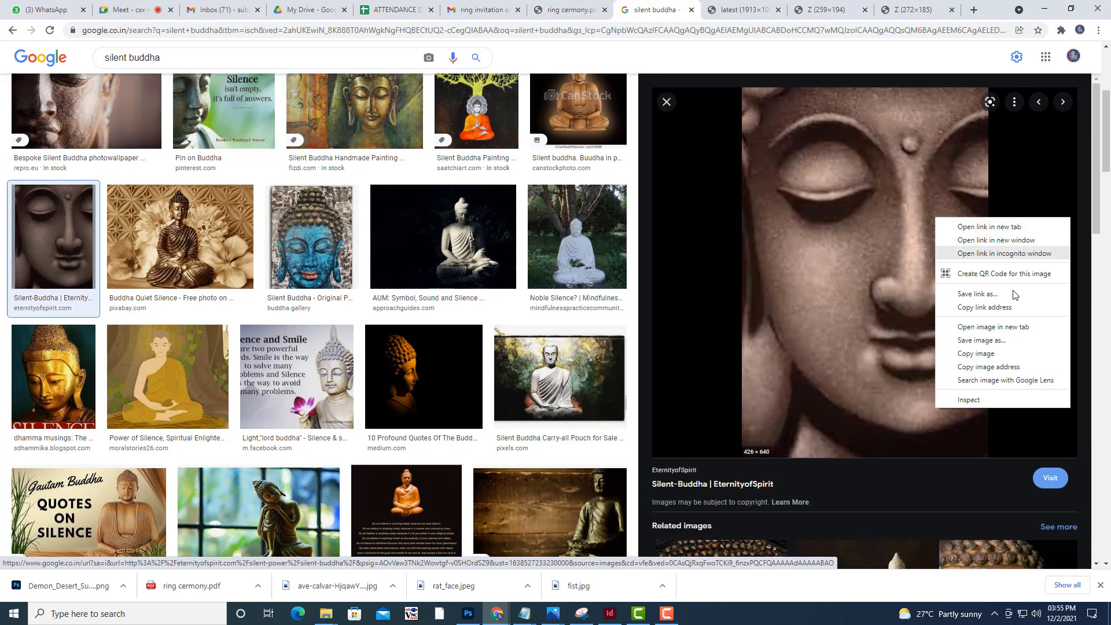
left_click(1019, 326)
left_click(917, 5)
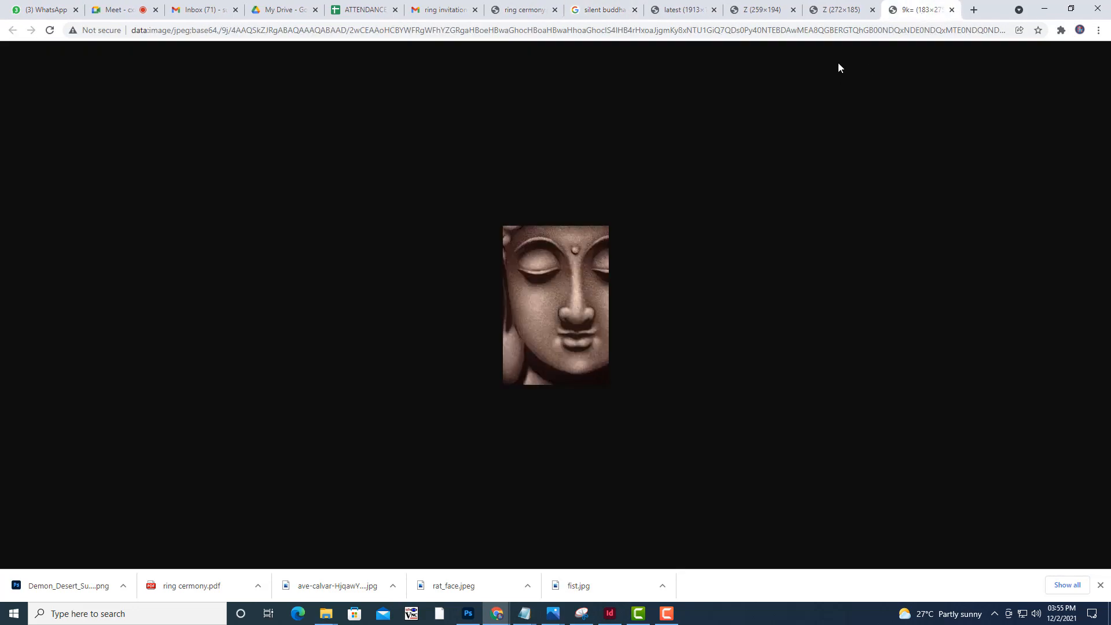
left_click(823, 3)
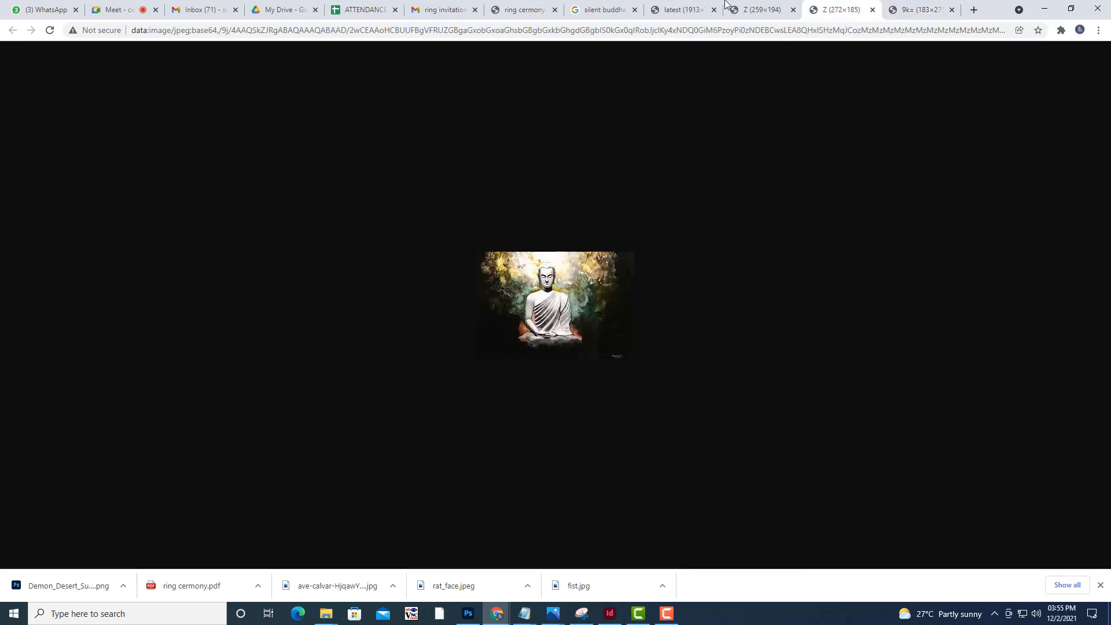
left_click(671, 3)
left_click(602, 5)
Filter the silent buddha image results to the Large size
scroll(385, 290, "down", 3)
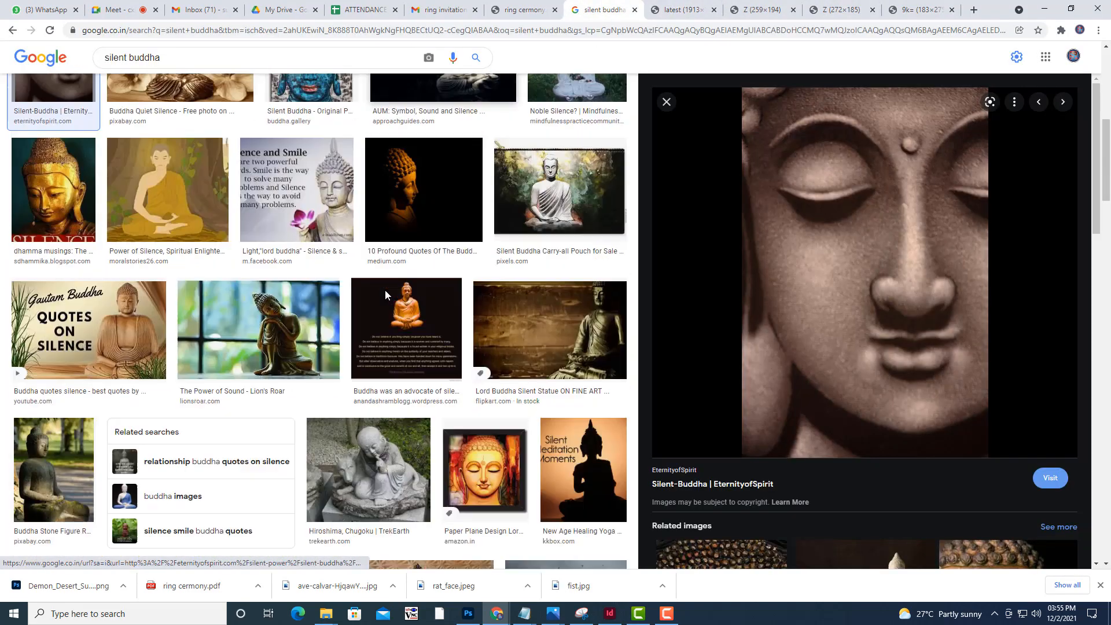
scroll(526, 142, "up", 7)
left_click(461, 98)
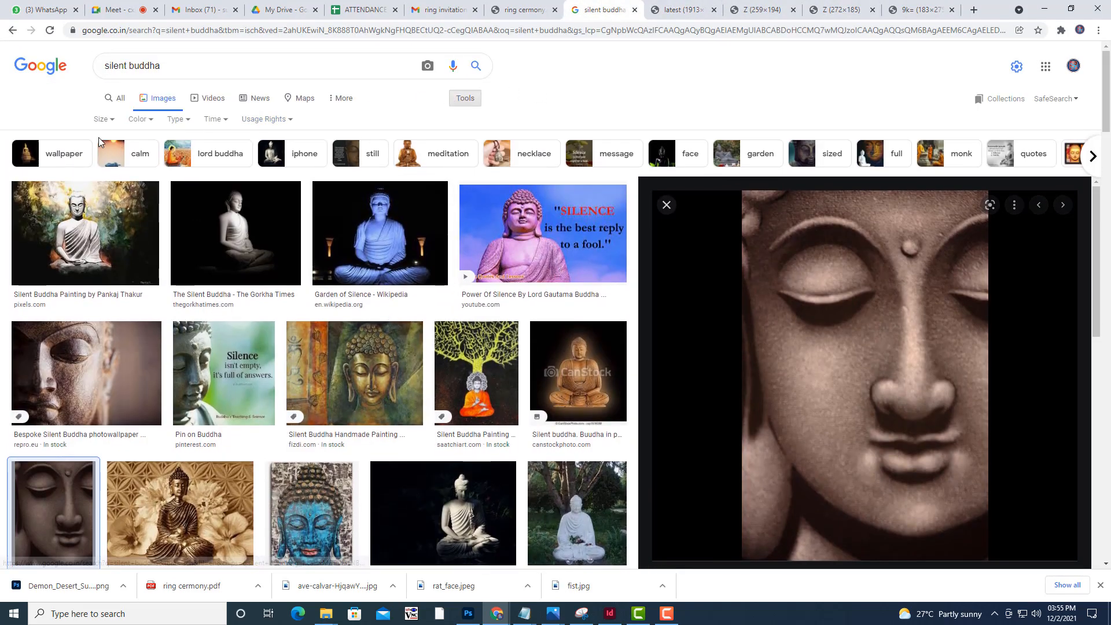
left_click(101, 119)
left_click(113, 159)
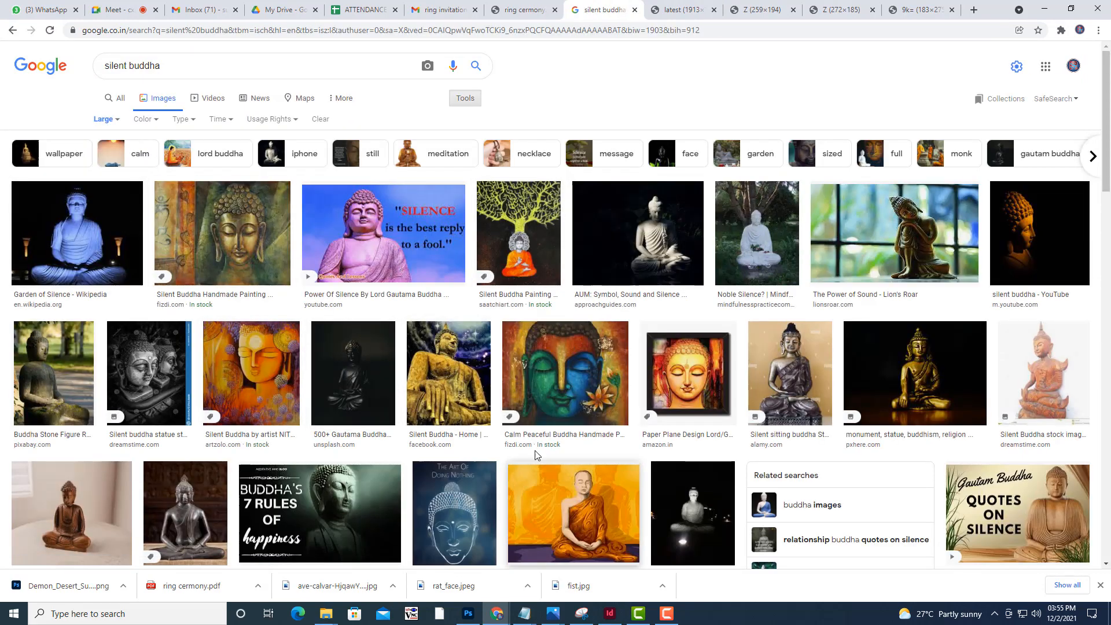
Open the golden seated Buddha image from Facebook in its own tab to check its size, and return to the results
left_click(455, 382)
right_click(951, 243)
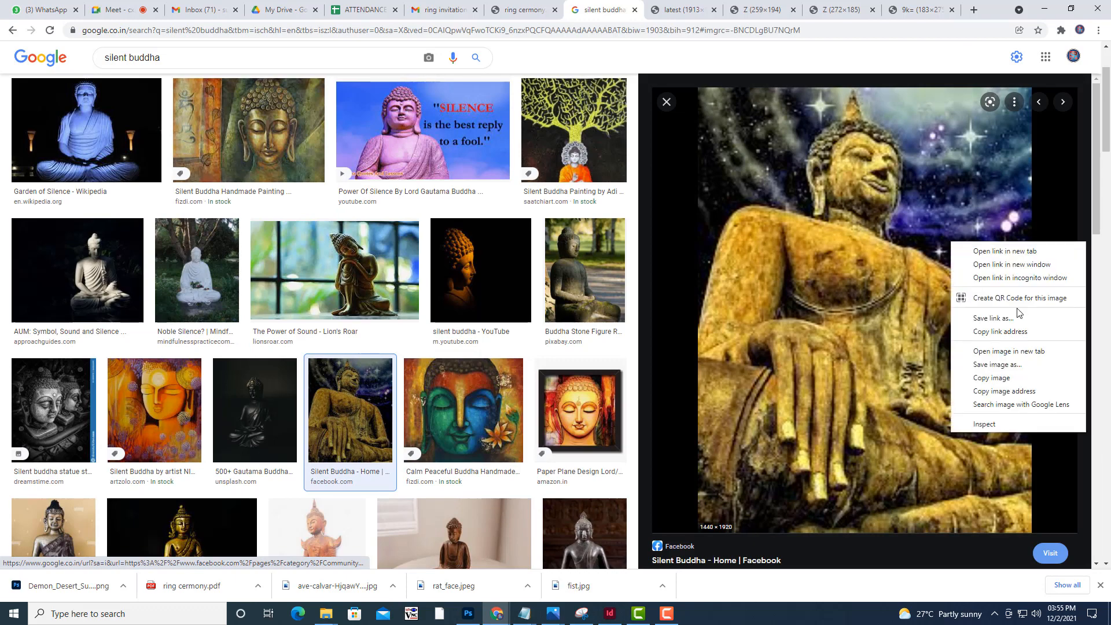
left_click(1033, 351)
left_click(929, 8)
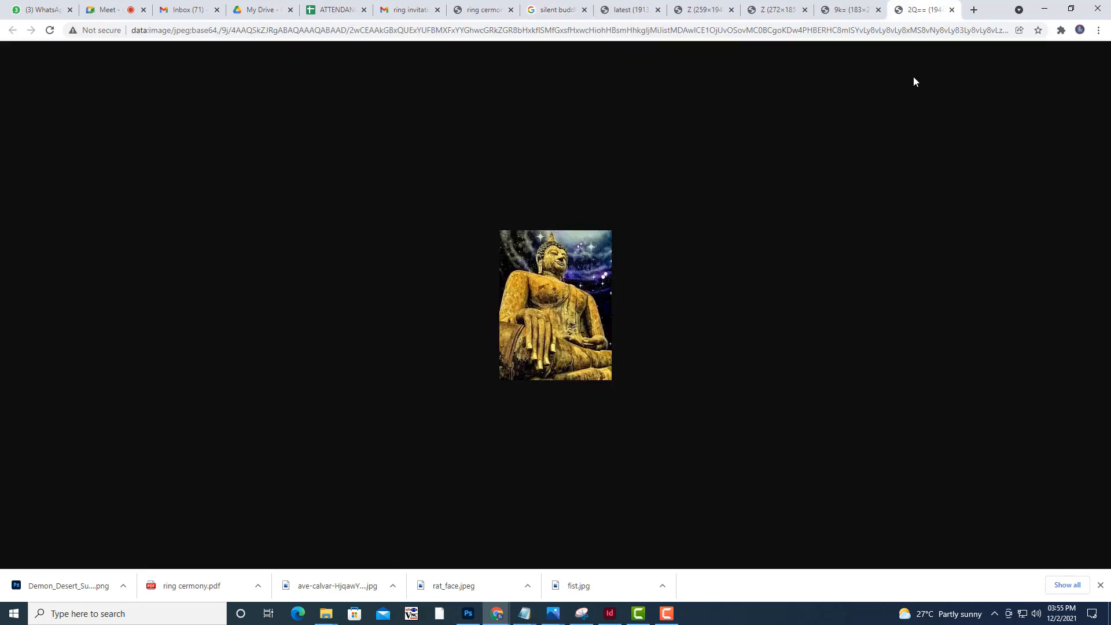
left_click(870, 5)
left_click(748, 5)
left_click(540, 5)
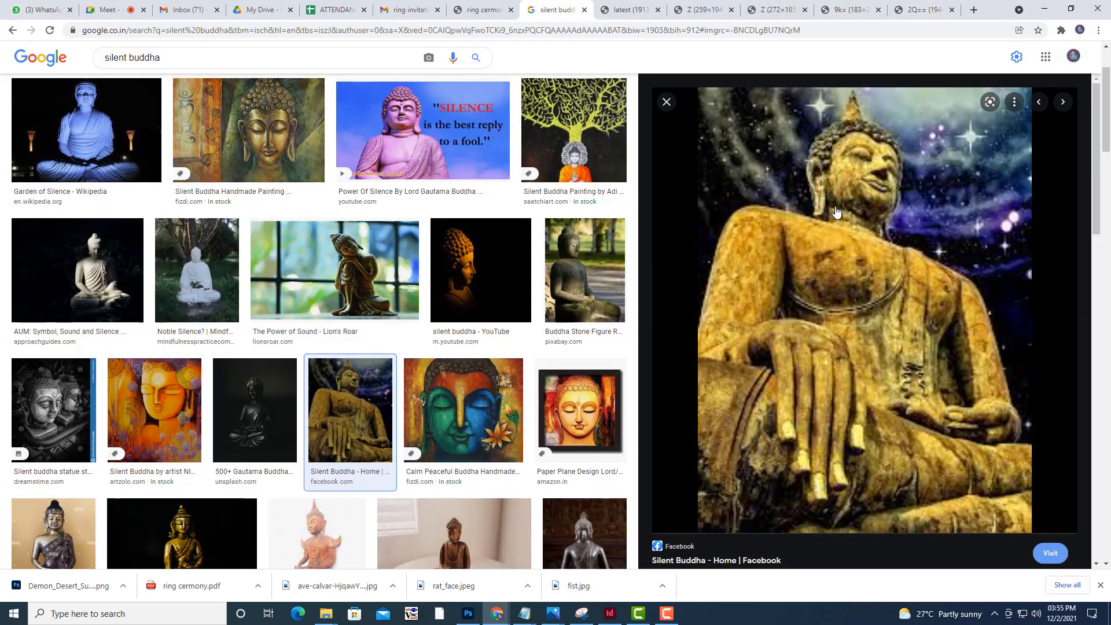
Save the golden seated Buddha image as download.jfif in the MORALSTORIES folder
right_click(891, 270)
left_click(930, 387)
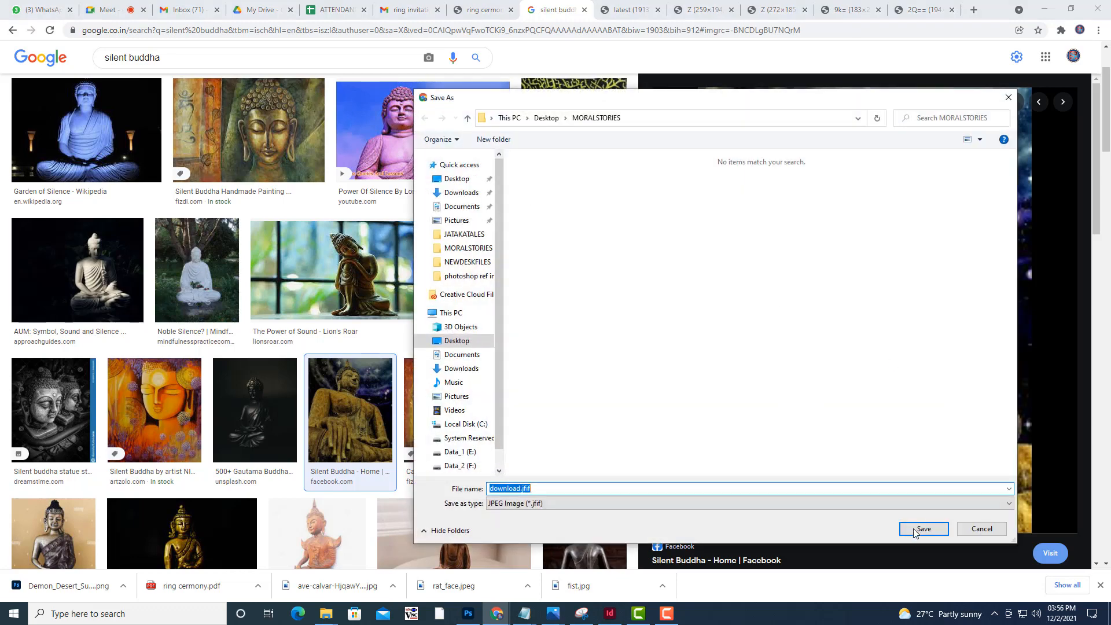
left_click(917, 530)
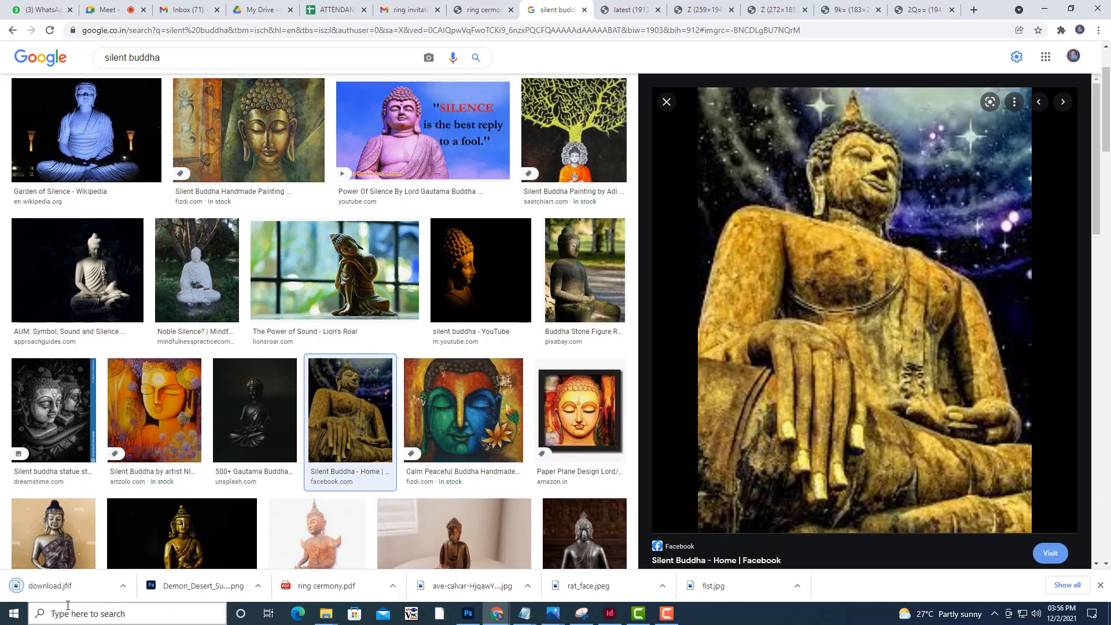
Open the Calm Peaceful Buddha painting in its own tab, compare it with the other opened images, and visit its Fizdi source page
left_click(435, 392)
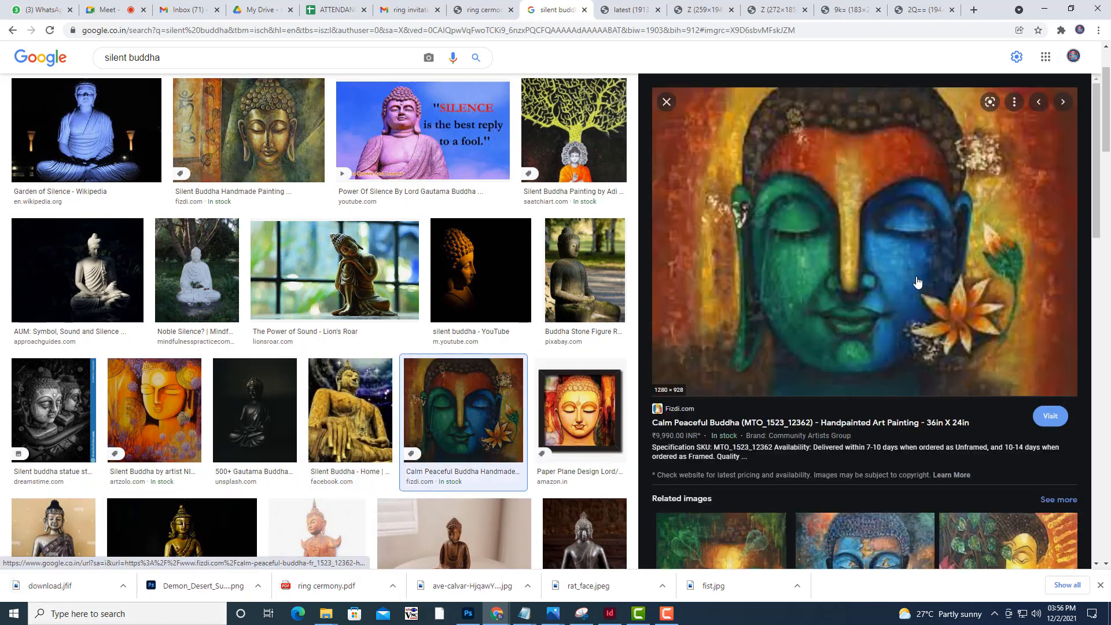
right_click(898, 273)
left_click(978, 378)
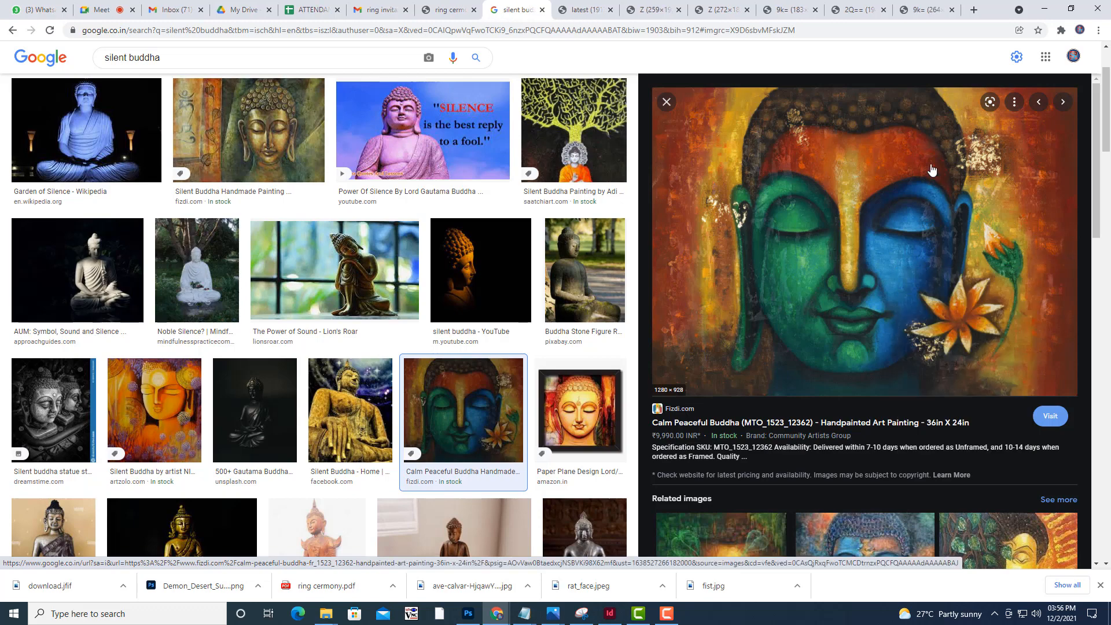
left_click(915, 11)
left_click(863, 10)
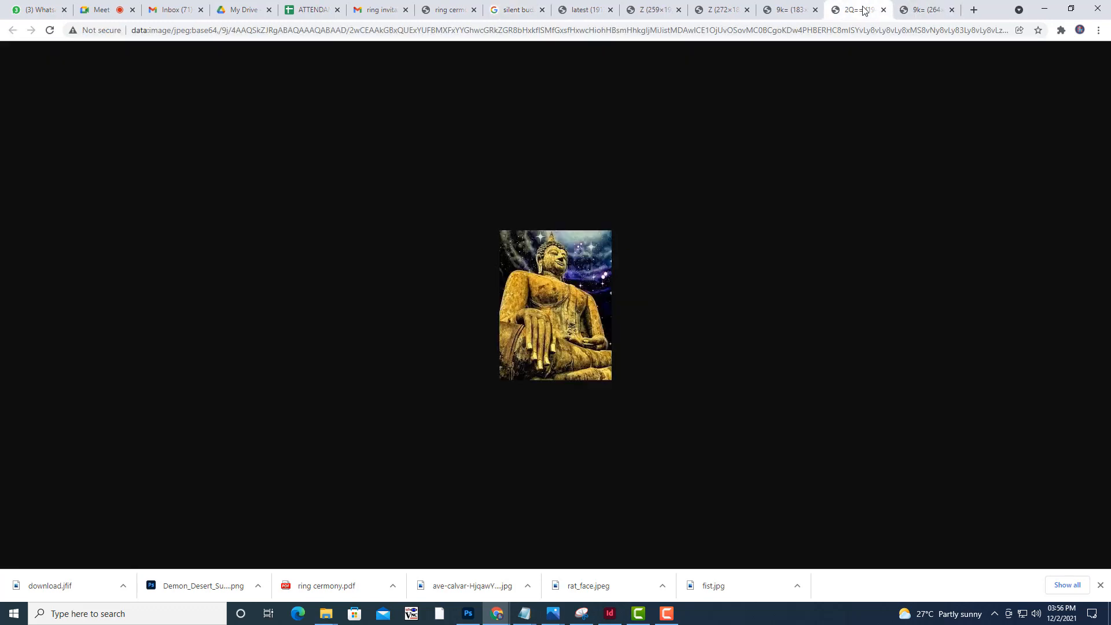
left_click(786, 5)
left_click(517, 10)
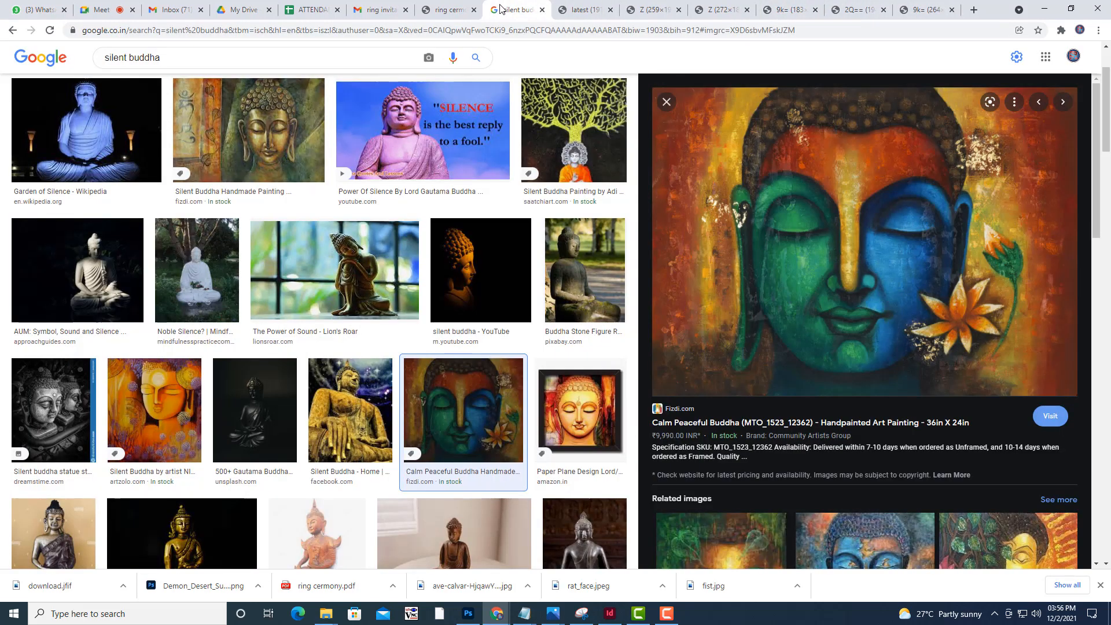
left_click(832, 334)
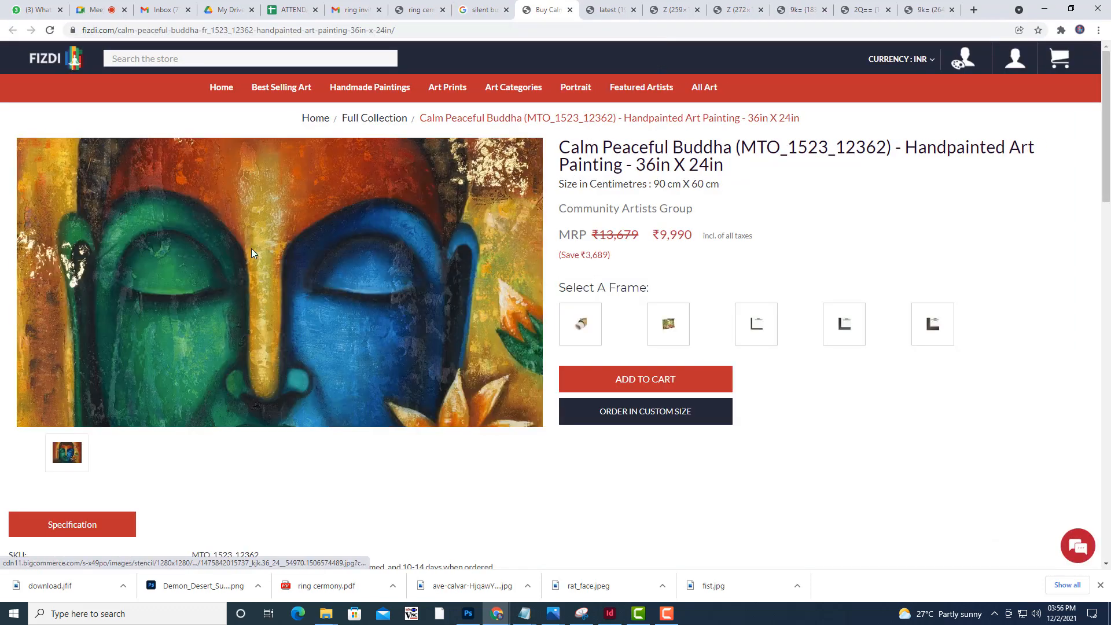
Save the full-size Calm Peaceful Buddha painting as budda.jpg in the MORALSTORIES folder
right_click(262, 252)
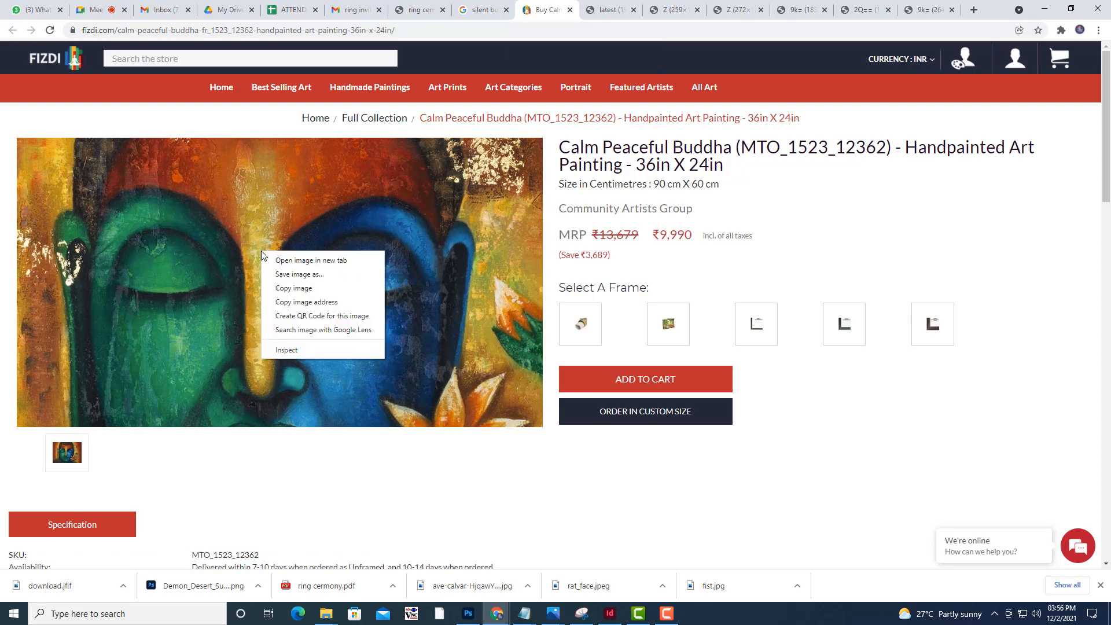
left_click(325, 282)
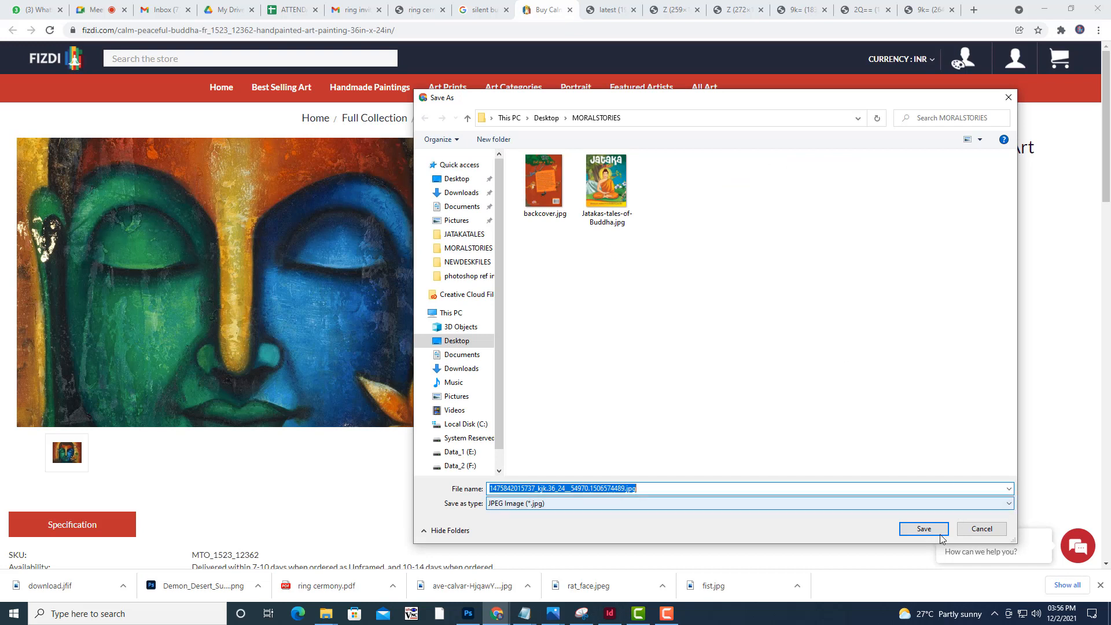
type("byudd")
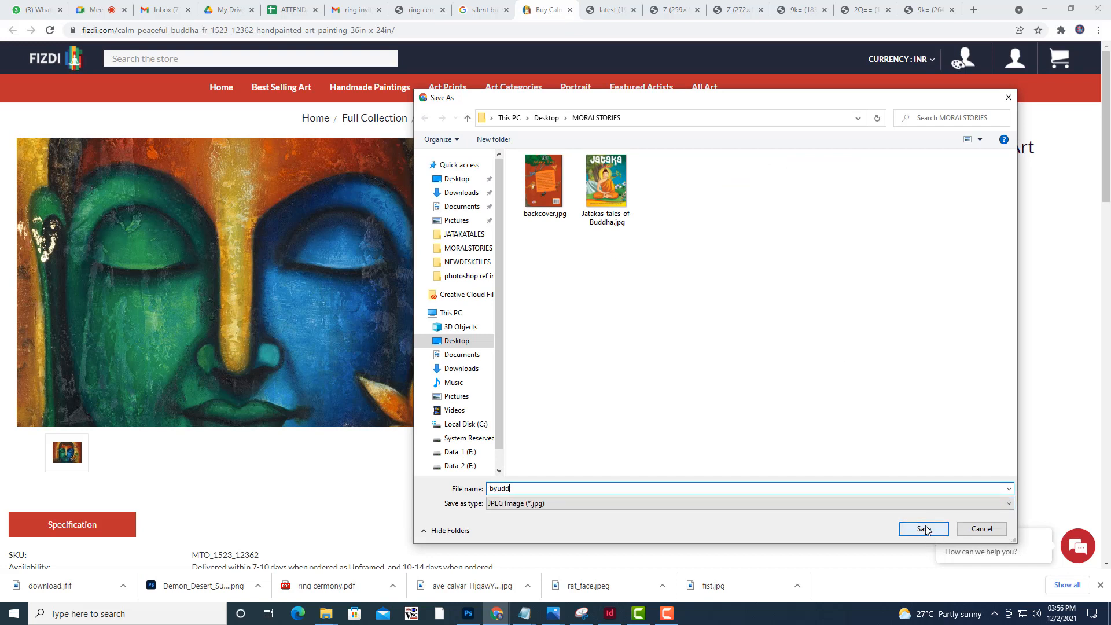
key("BackSpace")
key("BackSpace")
key("BackSpace")
type("ud")
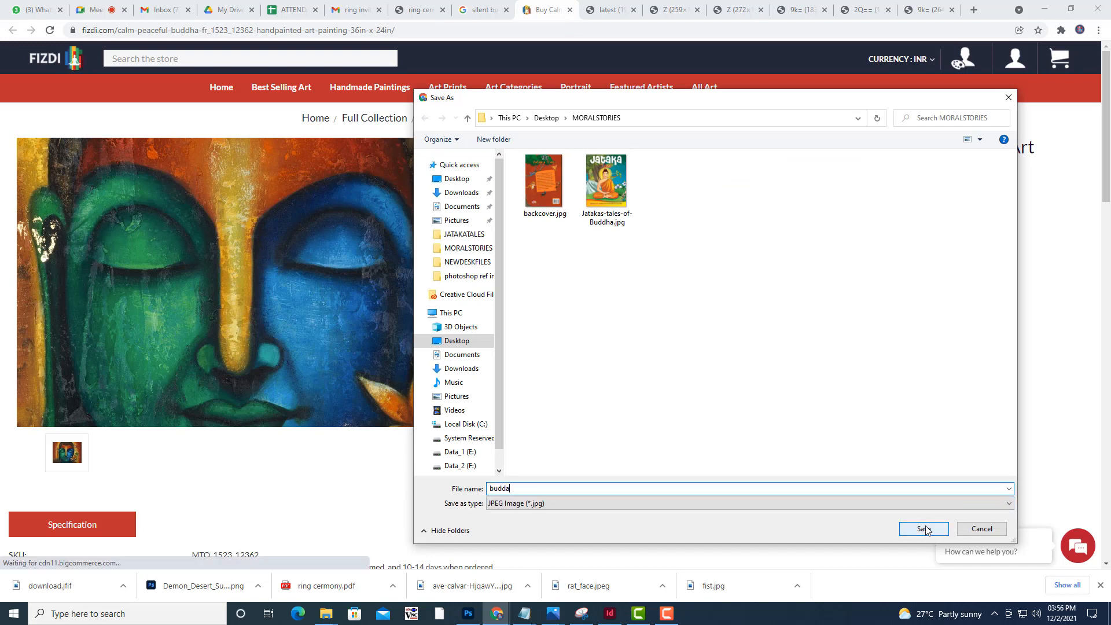
left_click(925, 532)
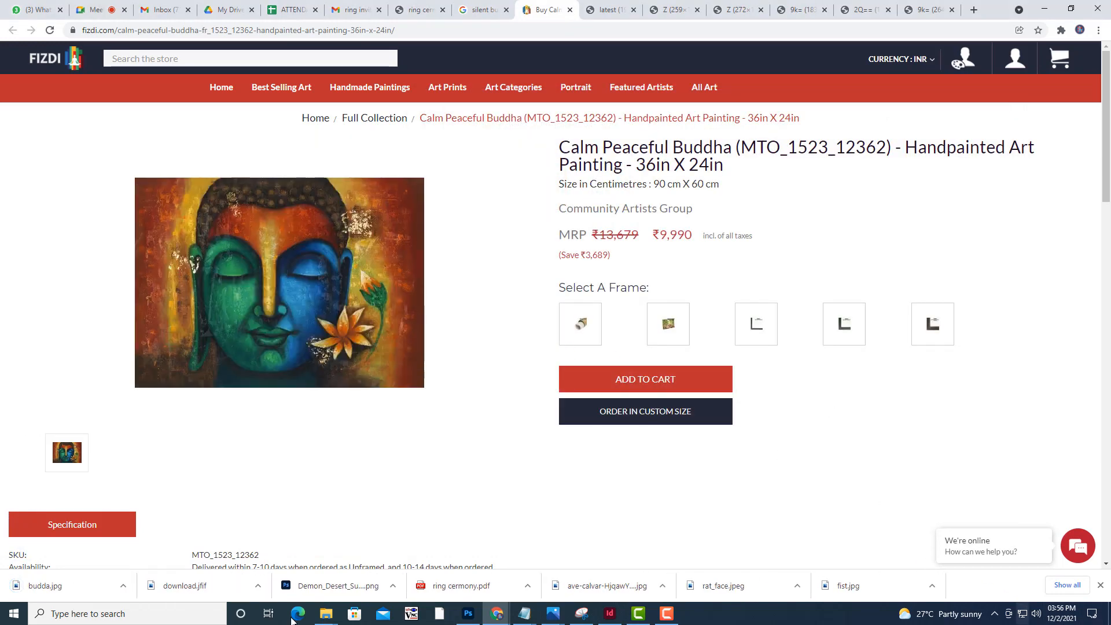
In InDesign, draw a picture frame about 118 × 91 mm below the moral on page 14 and place budda.jpg in it
left_click(604, 612)
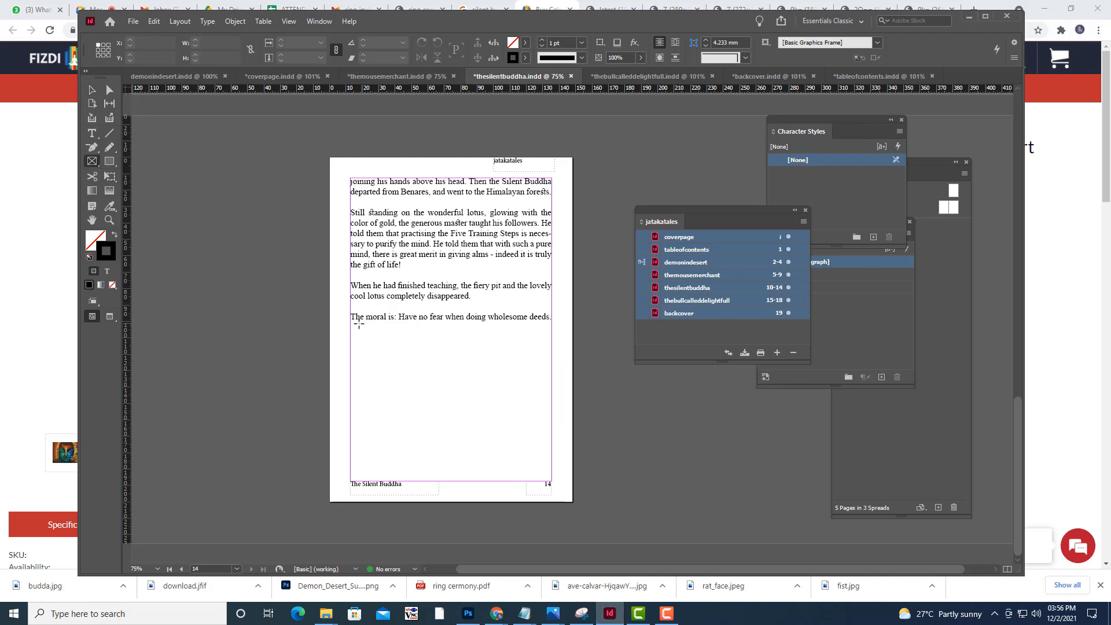
left_click_drag(354, 327, 549, 479)
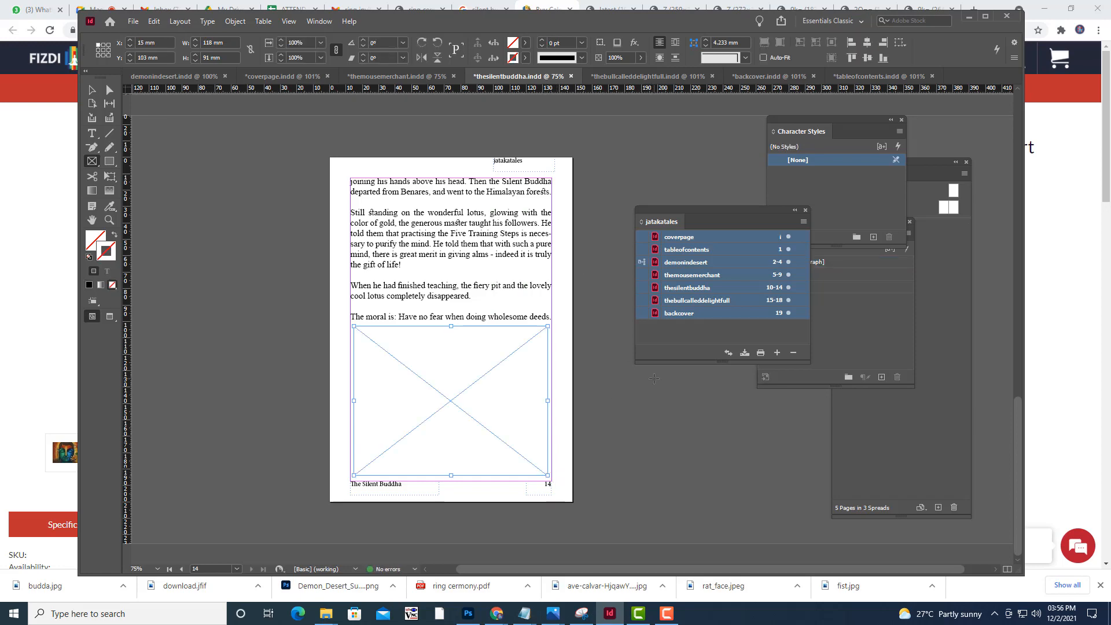
key("ctrl+d")
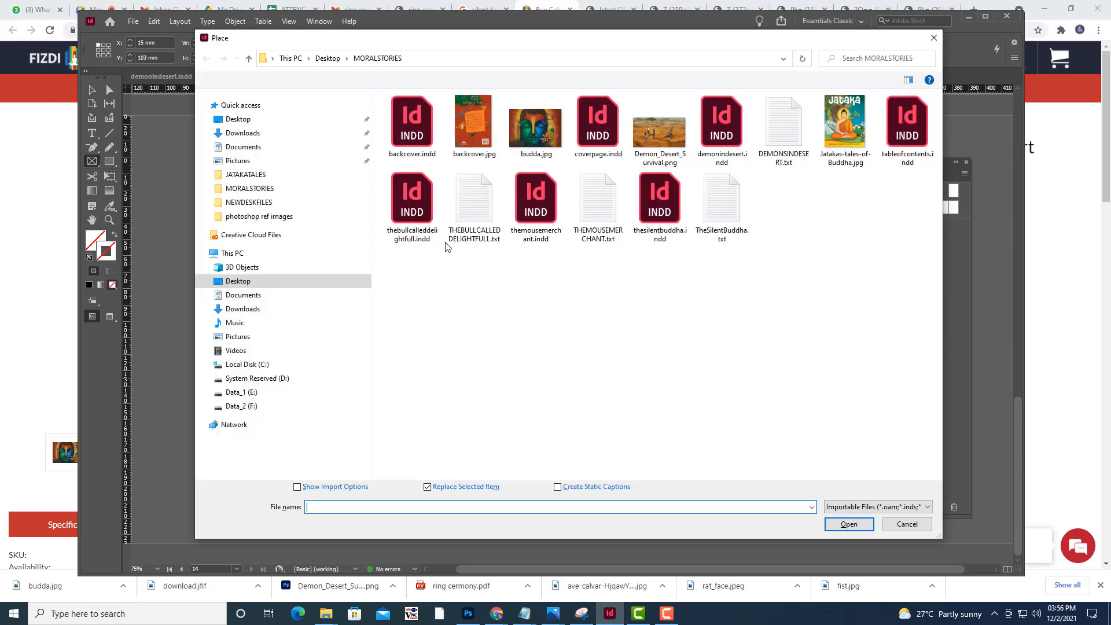
left_click(547, 136)
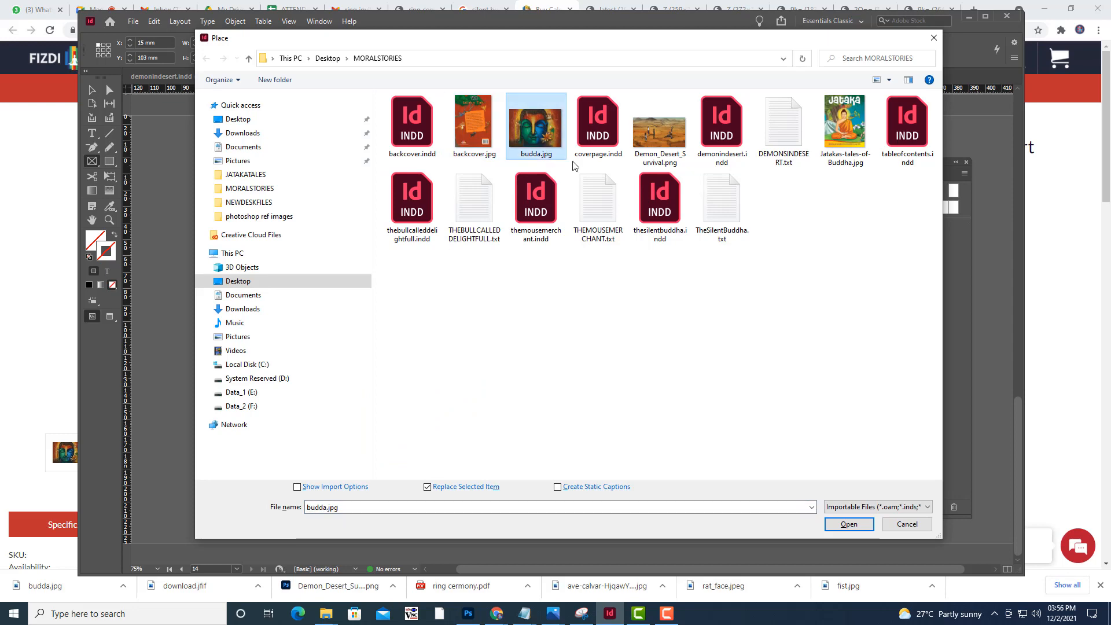
left_click(867, 528)
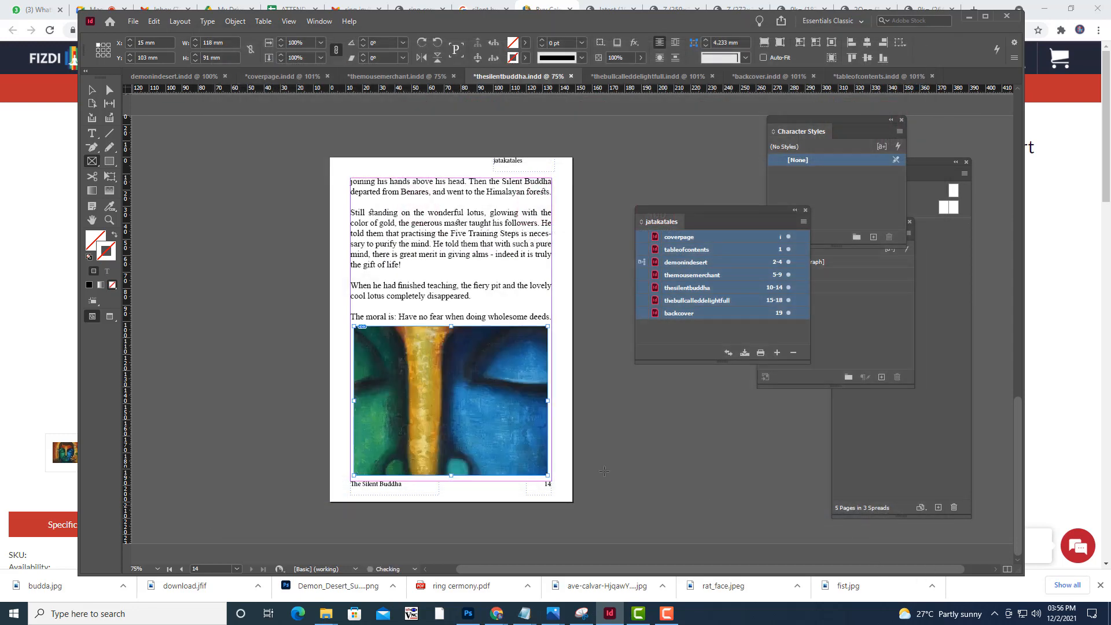
Fit the Buddha painting proportionally to its frame on page 14 and preview the page without guides
right_click(477, 388)
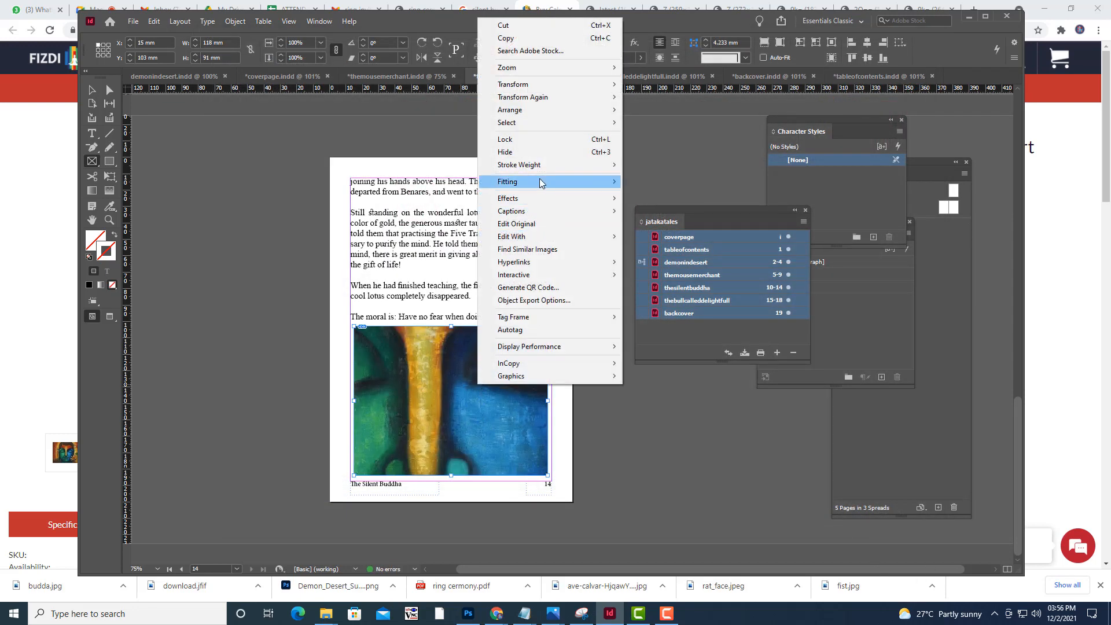
mouse_move(540, 183)
left_click(665, 182)
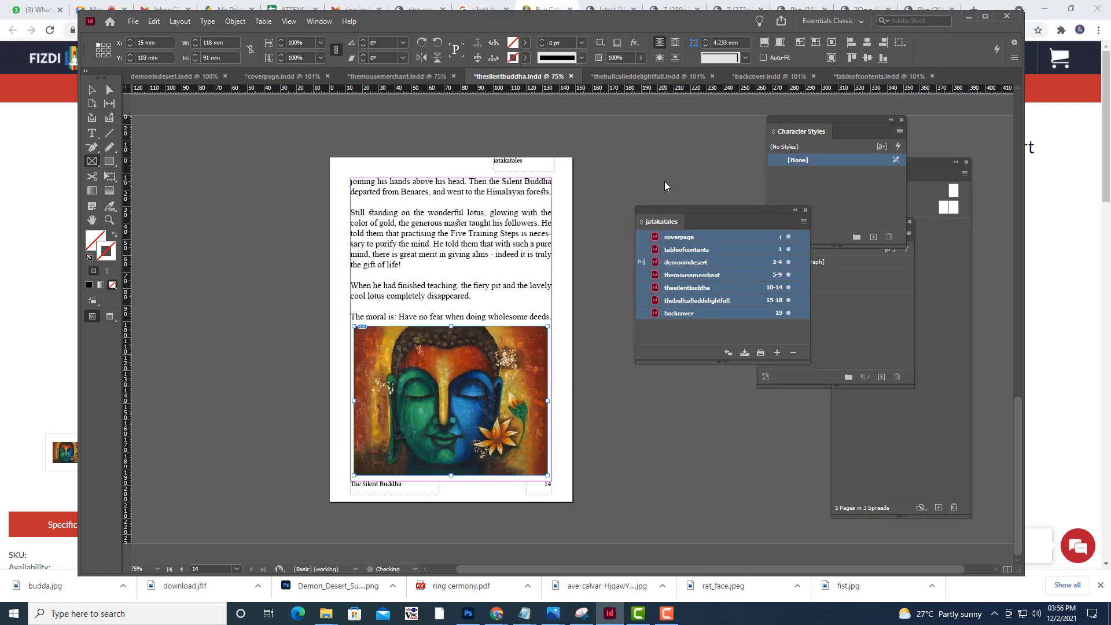
left_click(216, 206)
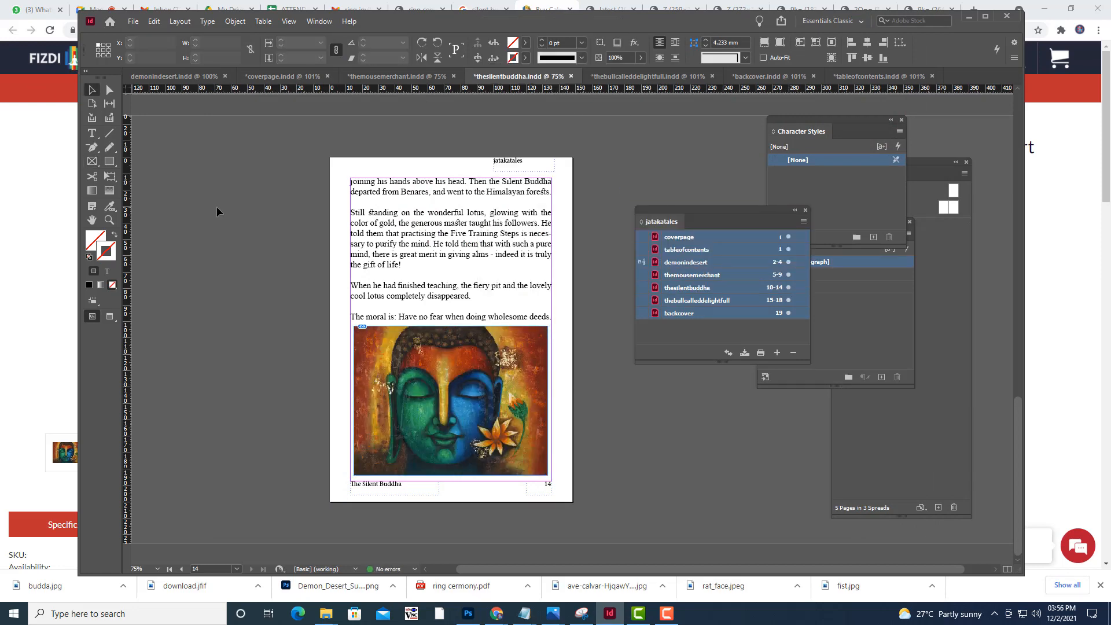
key("w")
key("w")
key("w")
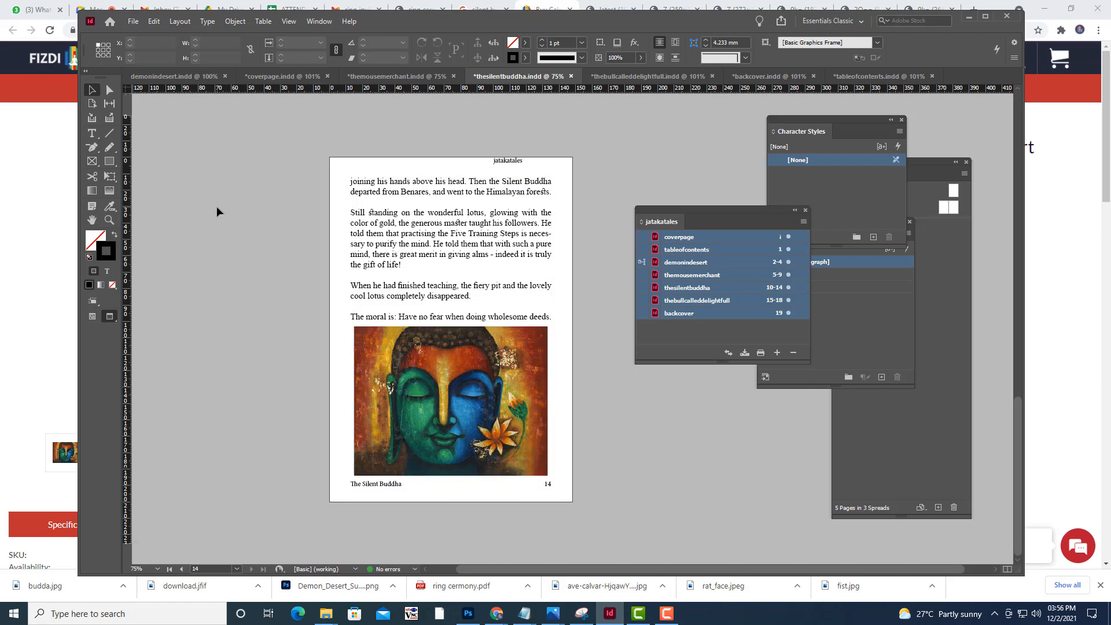
Review the Silent Buddha, bull, back cover and index documents, and bring the blank last page of The Mouse Merchant into clear view
scroll(590, 504, "up", 1)
scroll(590, 498, "up", 14)
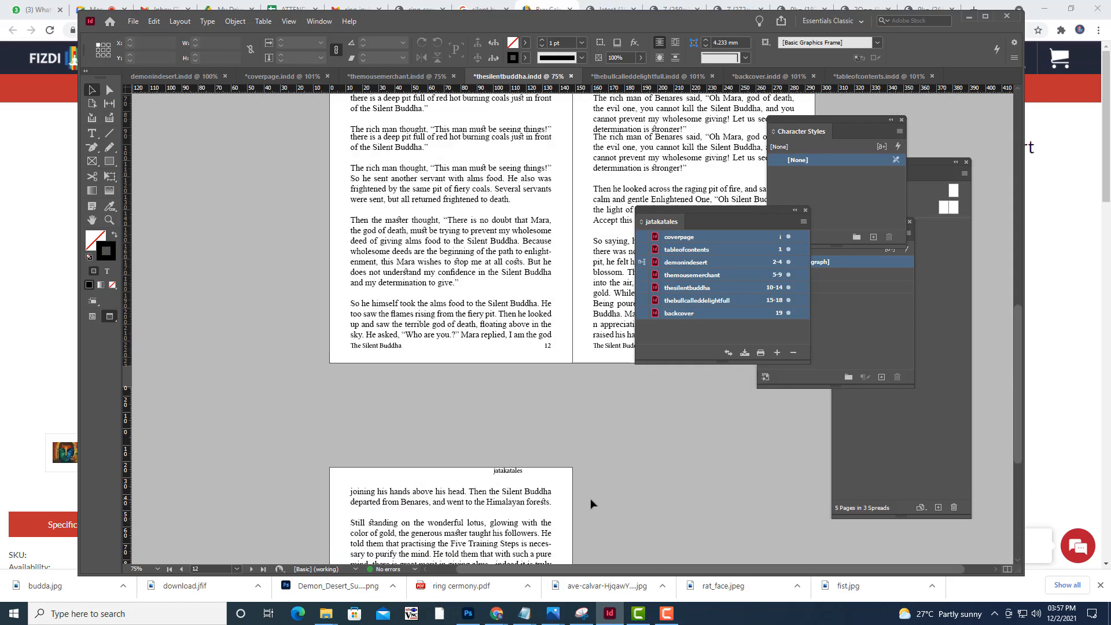
left_click(642, 77)
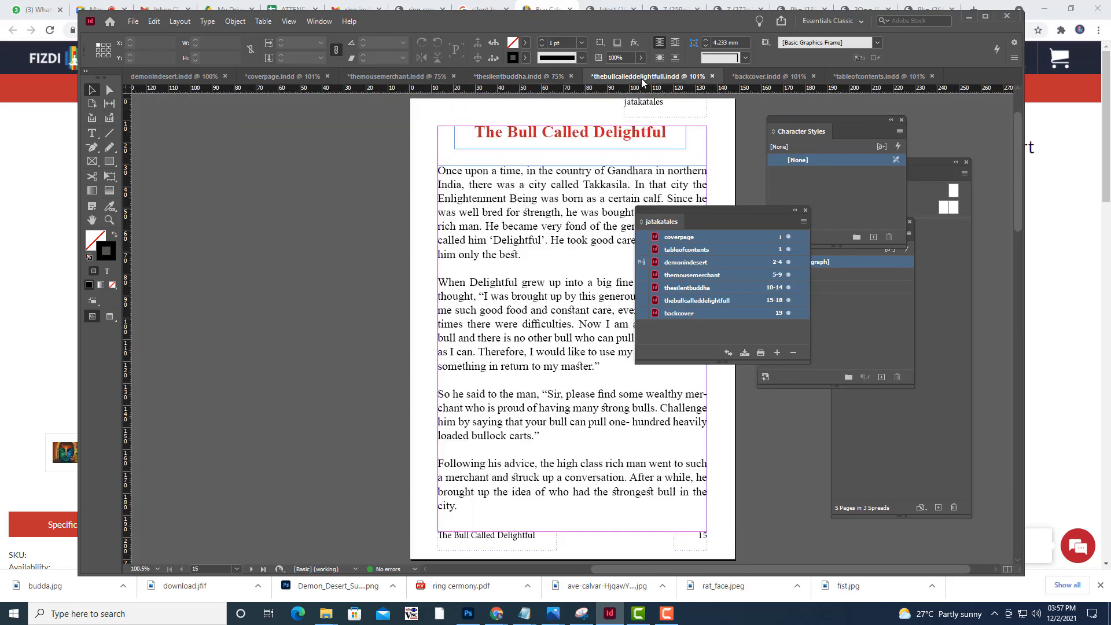
scroll(527, 485, "down", 15)
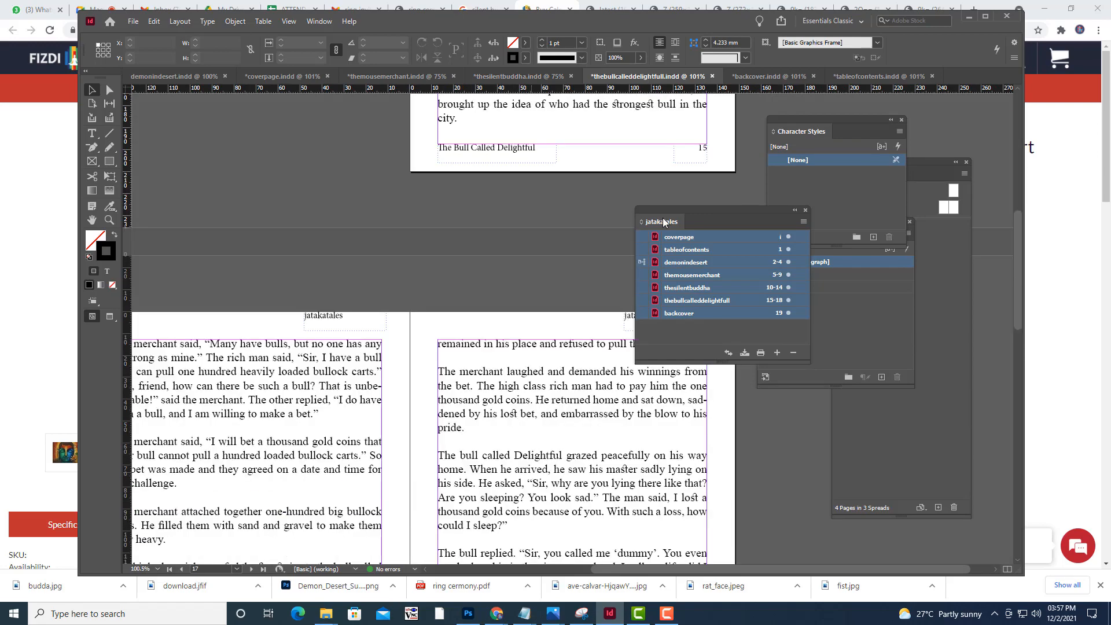
scroll(538, 561, "down", 5)
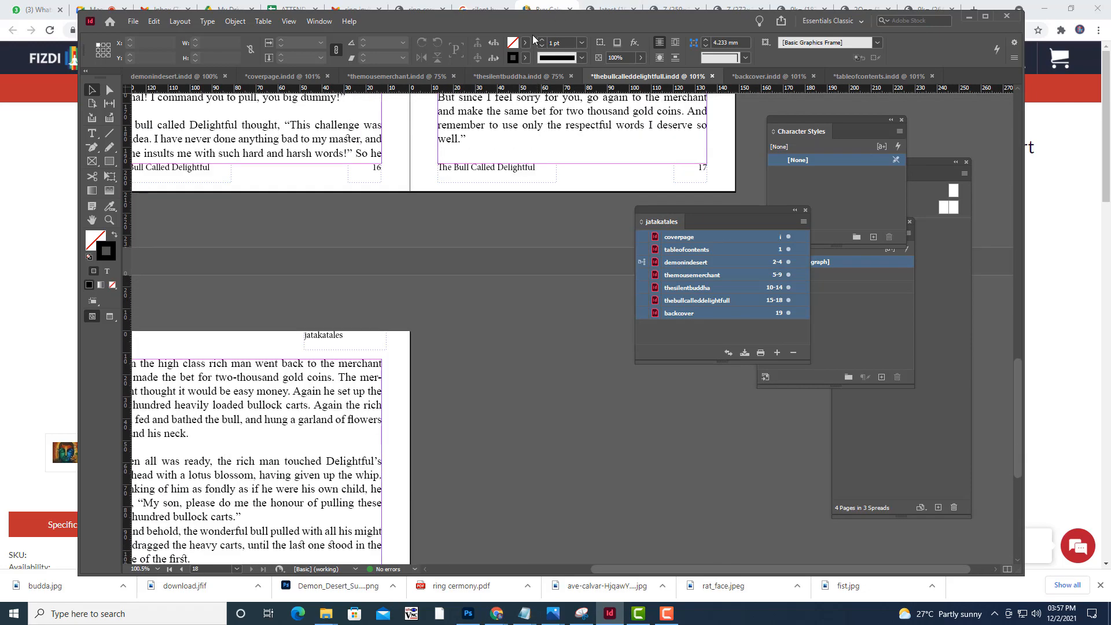
left_click(751, 77)
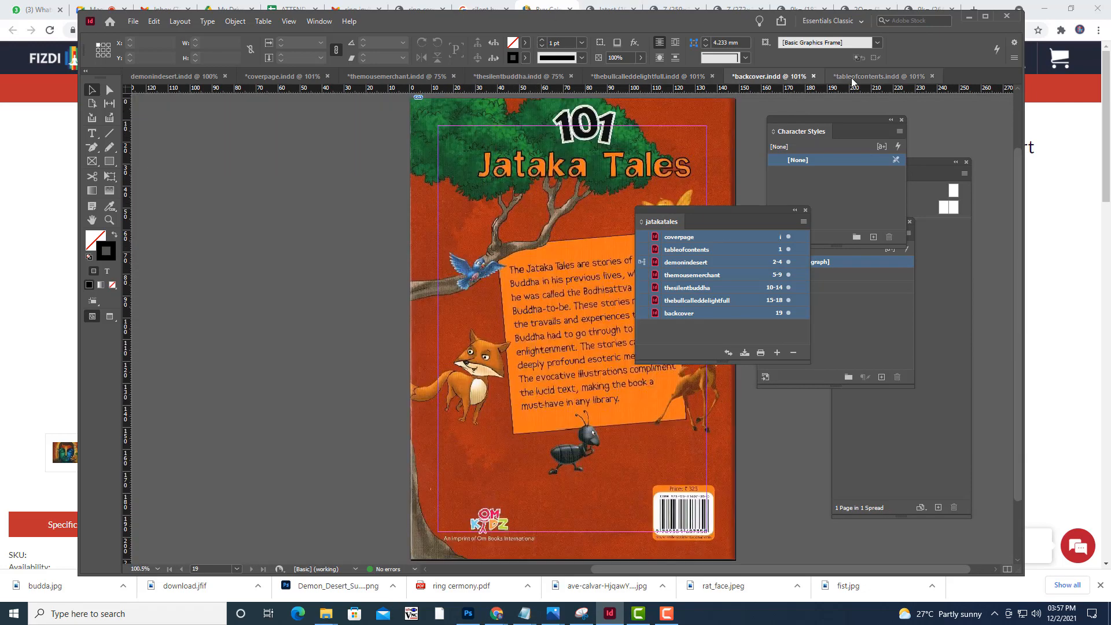
left_click(879, 76)
left_click(374, 76)
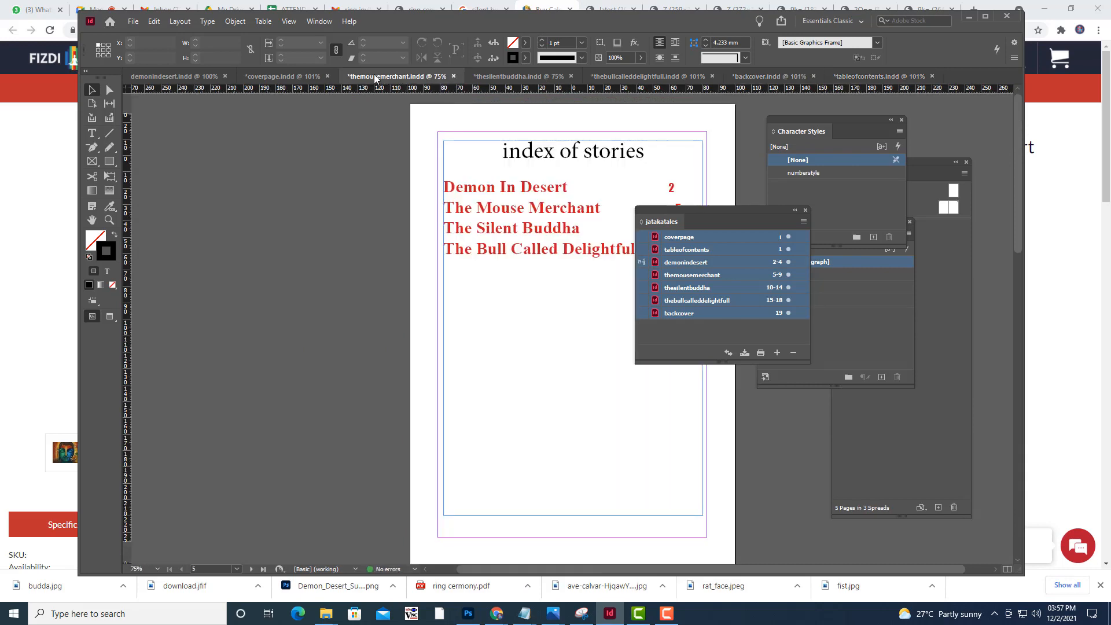
scroll(530, 240, "down", 10)
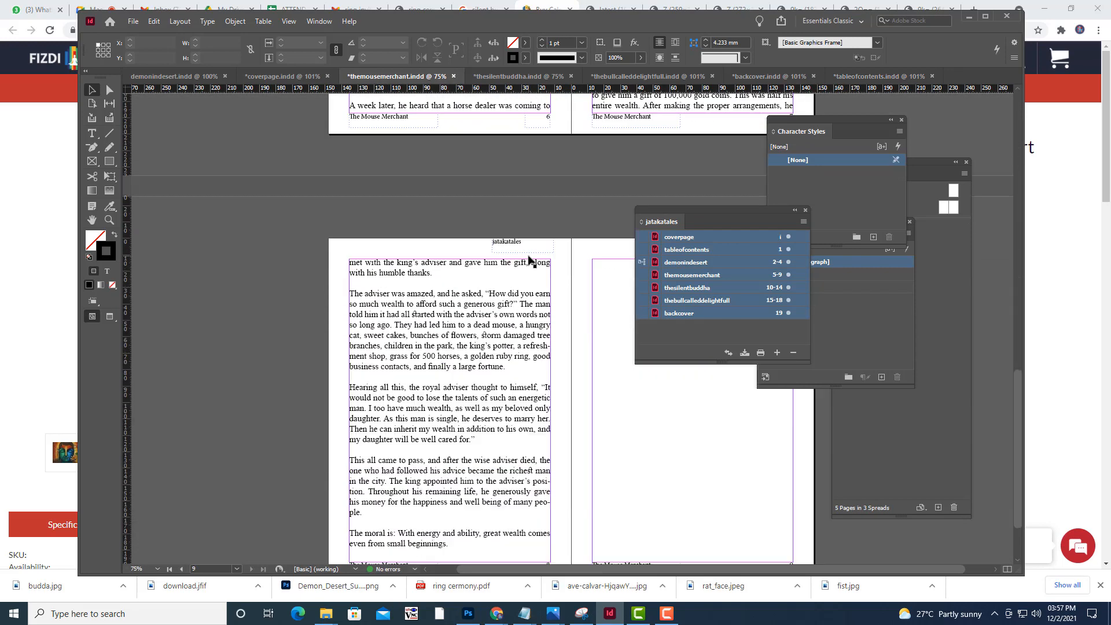
left_click_drag(705, 219, 940, 226)
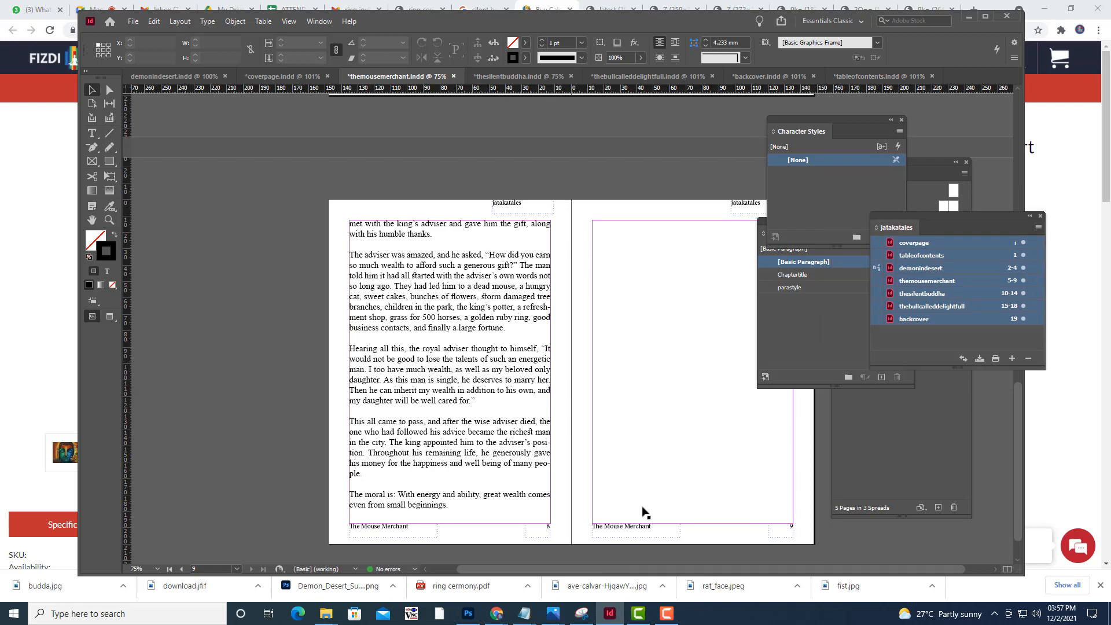
Switch to Chrome and search Google Images for "mouse merchant" in place of the silent buddha query
left_click(310, 3)
left_click(826, 4)
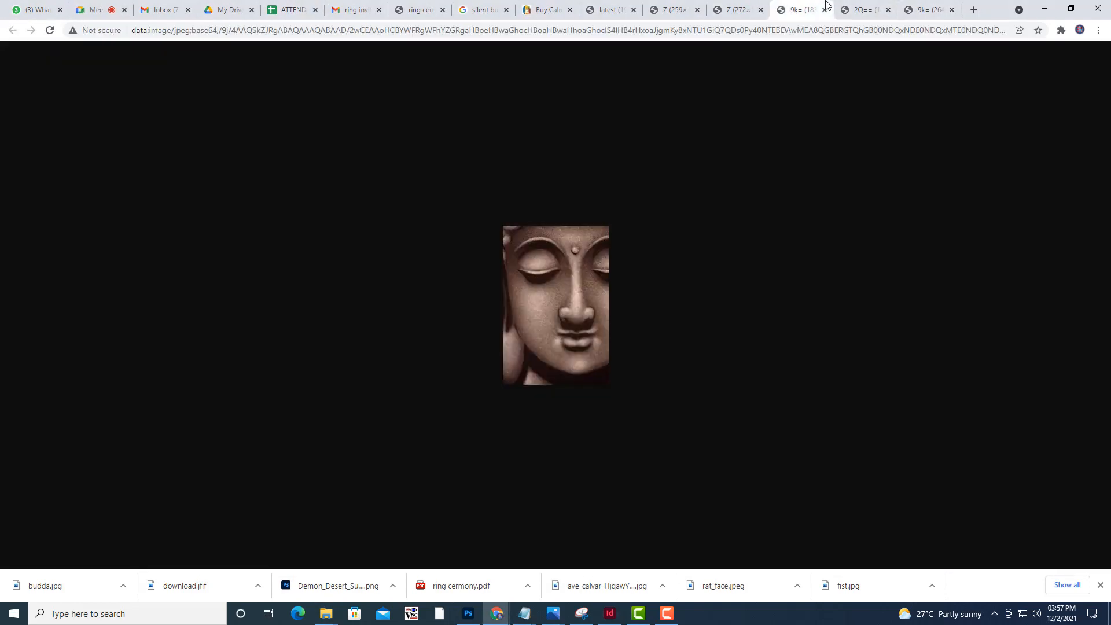
left_click(924, 5)
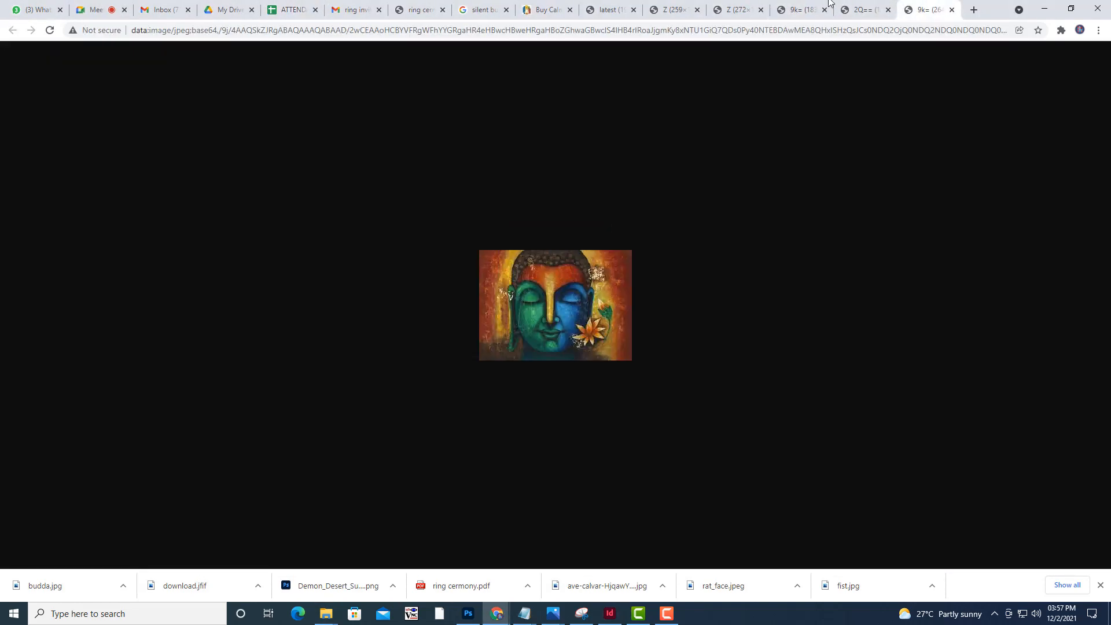
left_click(473, 4)
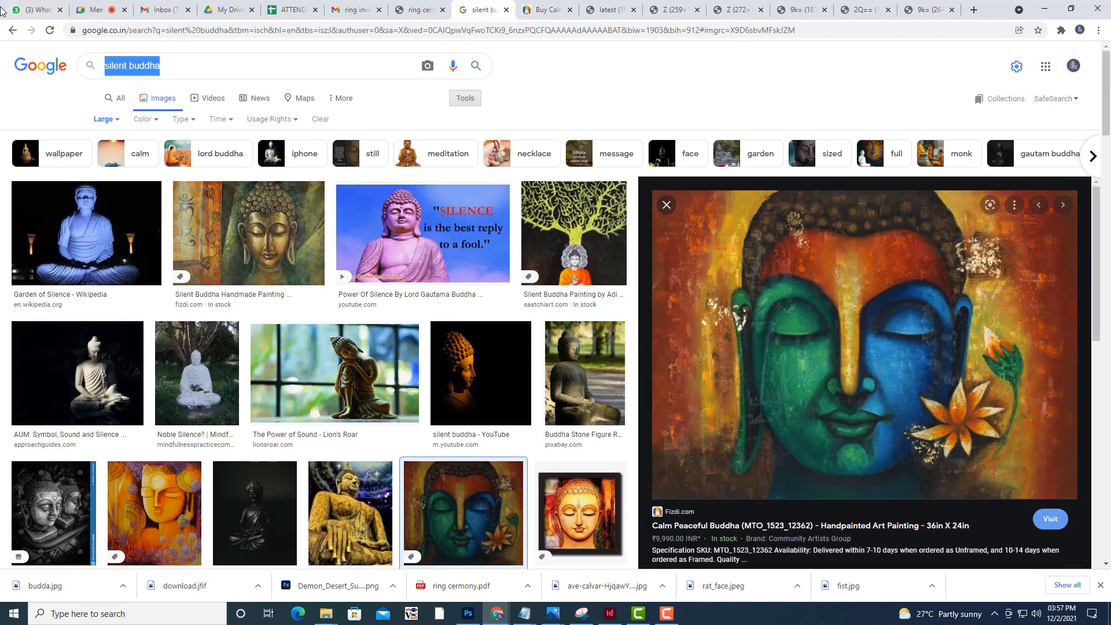
type("mouse me")
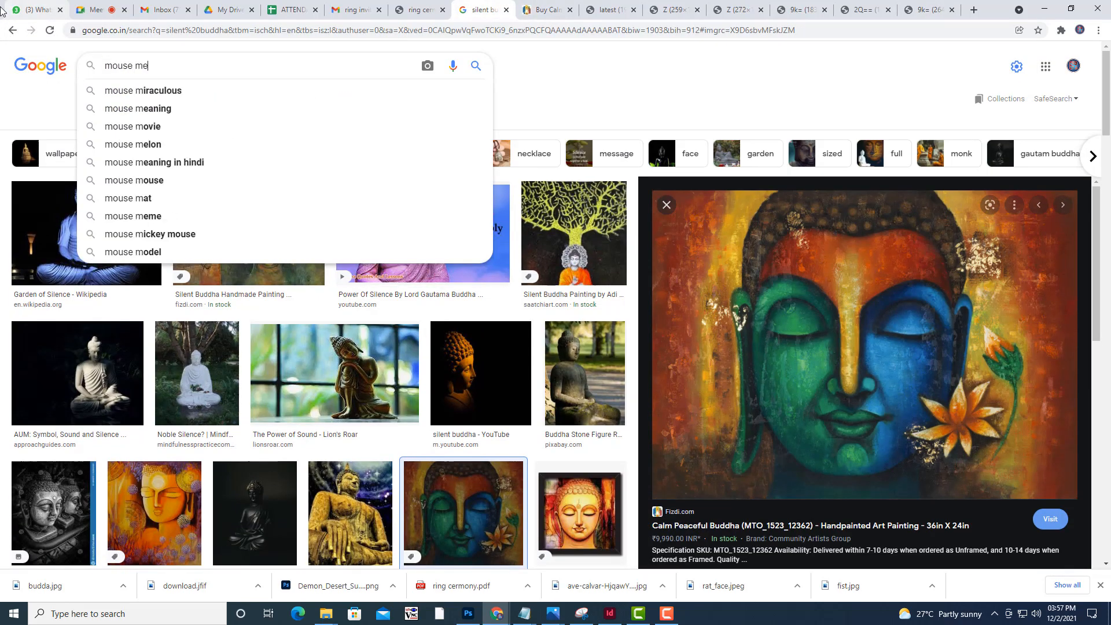
type("rchant")
key("Return")
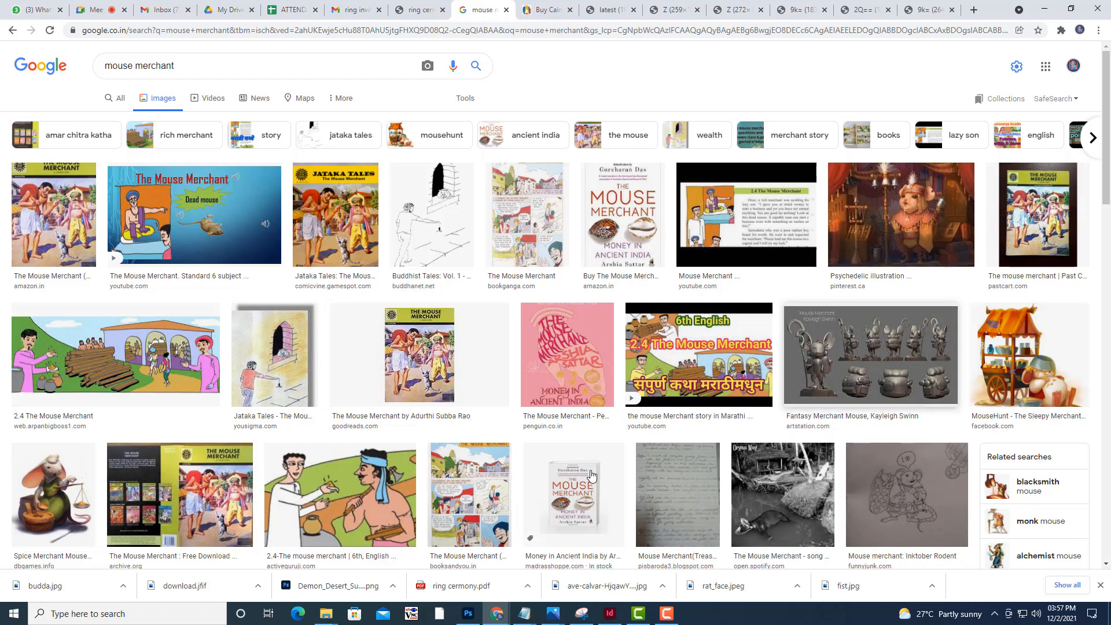
Find the Active Guruji mouse merchant illustration of two men in the image results and open it in its own tab
scroll(337, 369, "down", 1)
scroll(337, 368, "down", 1)
left_click(337, 370)
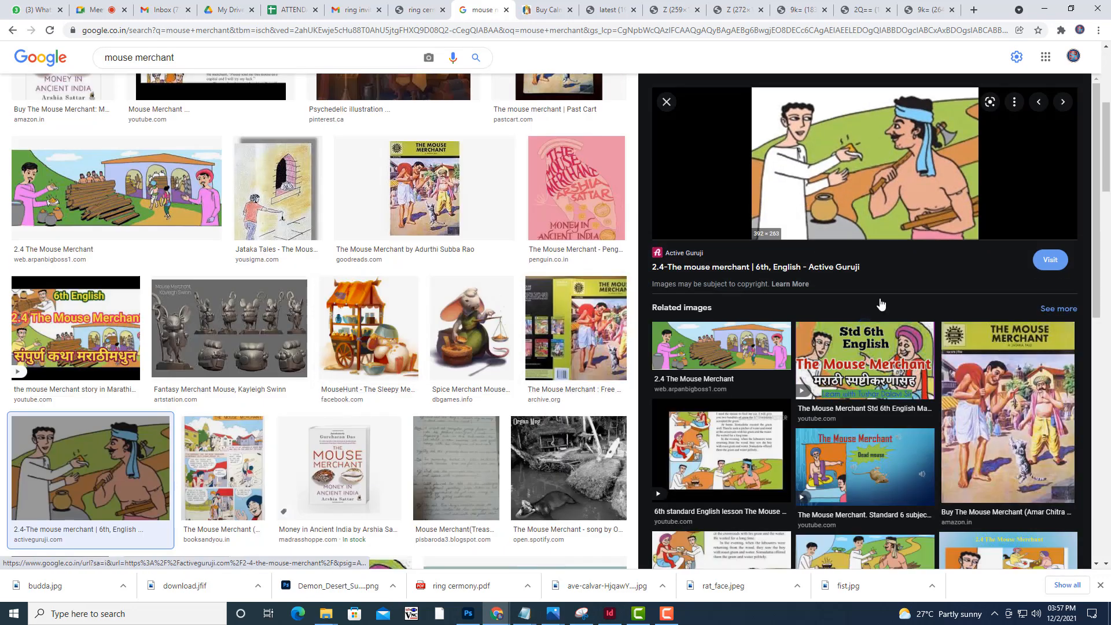
right_click(862, 174)
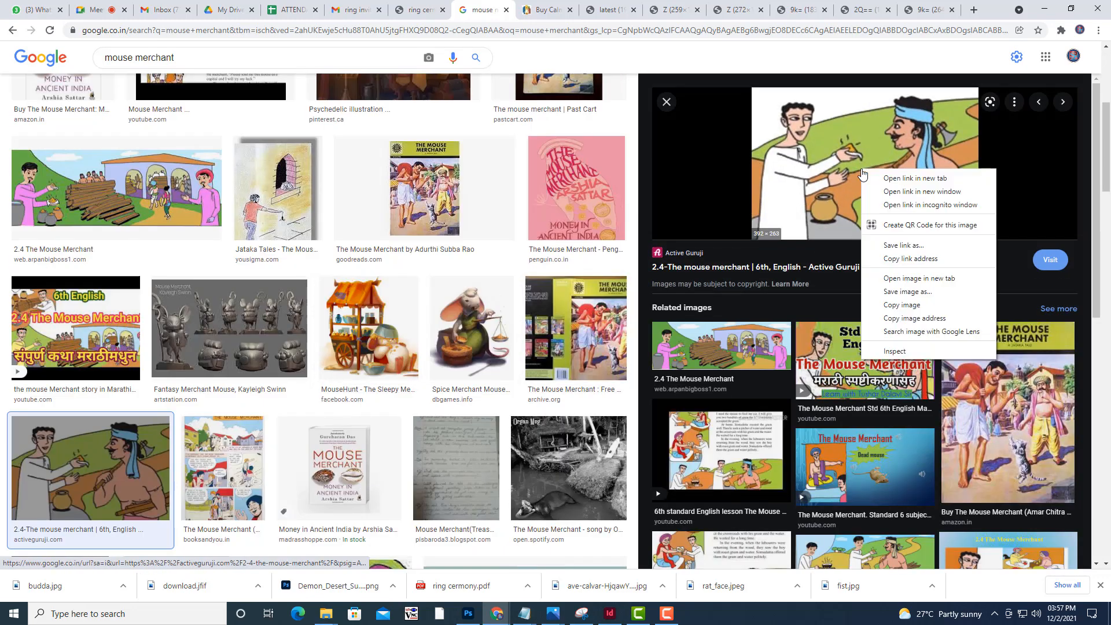
left_click(947, 276)
left_click(514, 10)
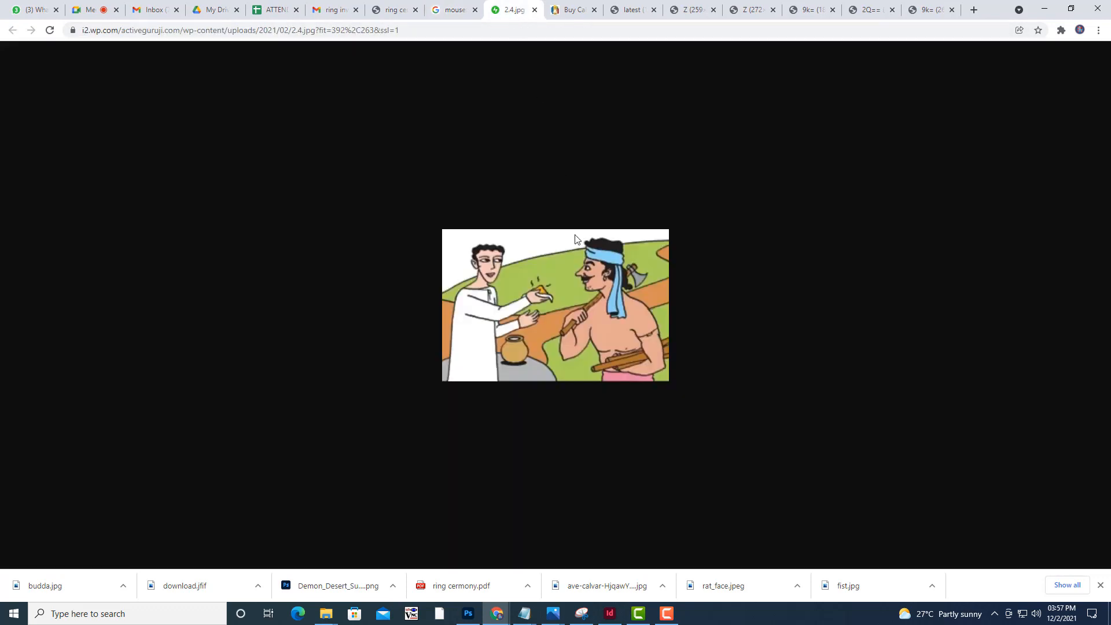
Save the mouse merchant illustration as mousemerchant.jpg in the MORALSTORIES folder
right_click(586, 274)
left_click(606, 298)
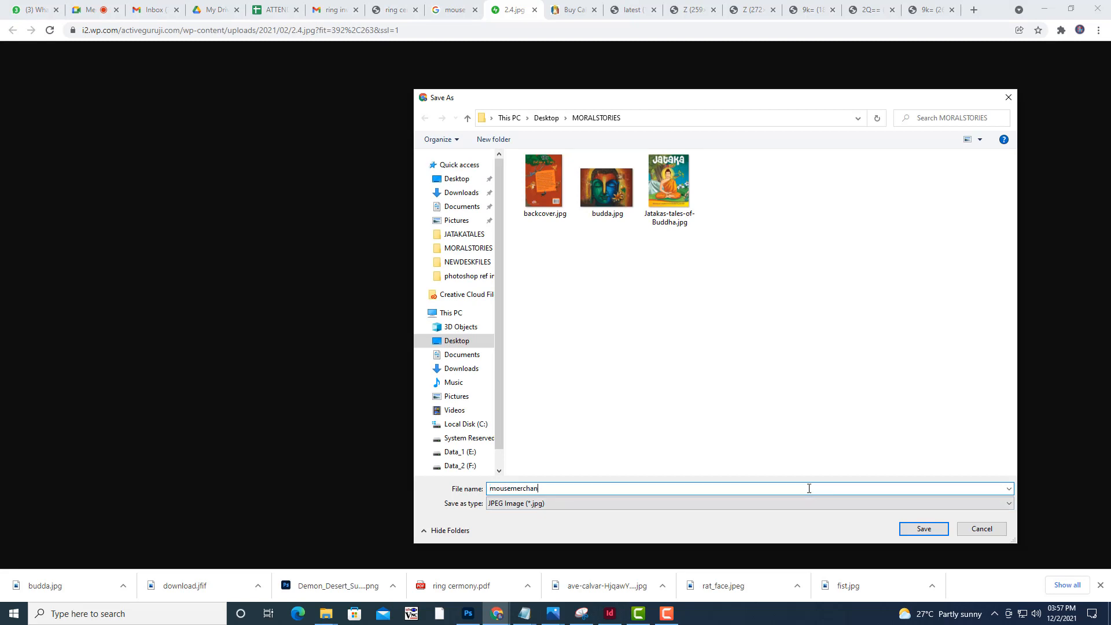
left_click(932, 534)
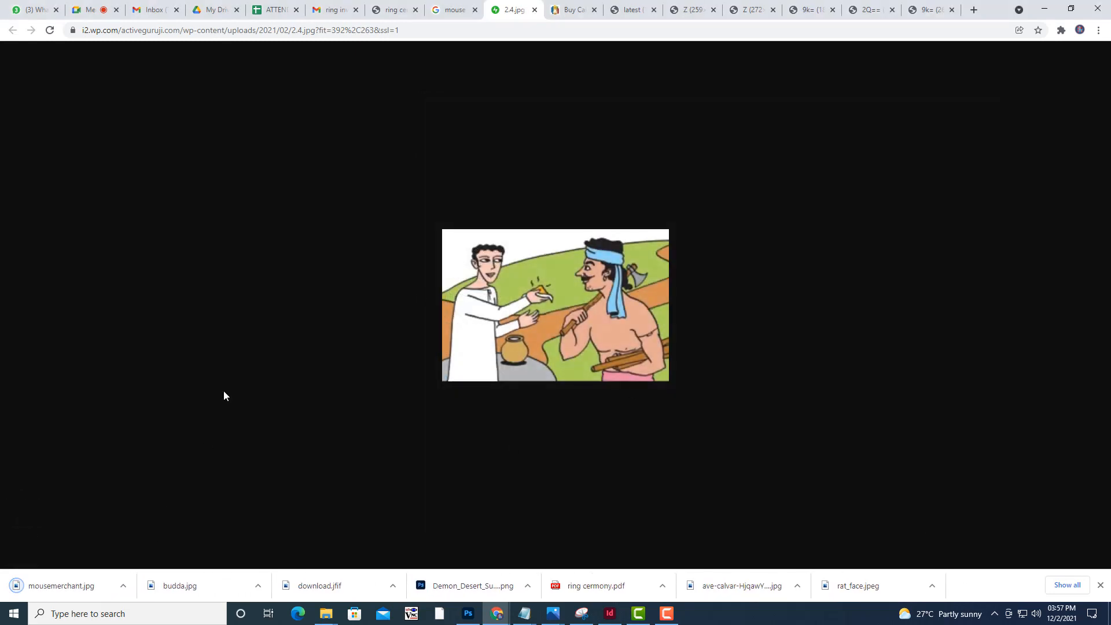
In InDesign, clear the style panels off the page and draw a picture frame about 116.5 × 106.5 mm on blank page 9
left_click(610, 614)
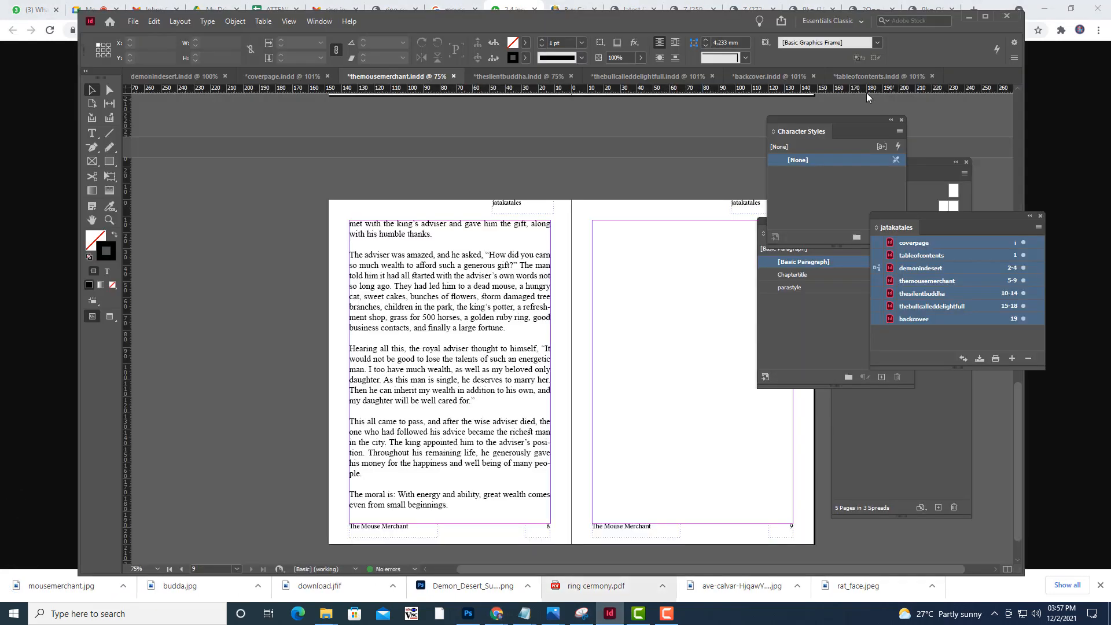
left_click_drag(829, 119, 932, 129)
left_click_drag(804, 222, 951, 225)
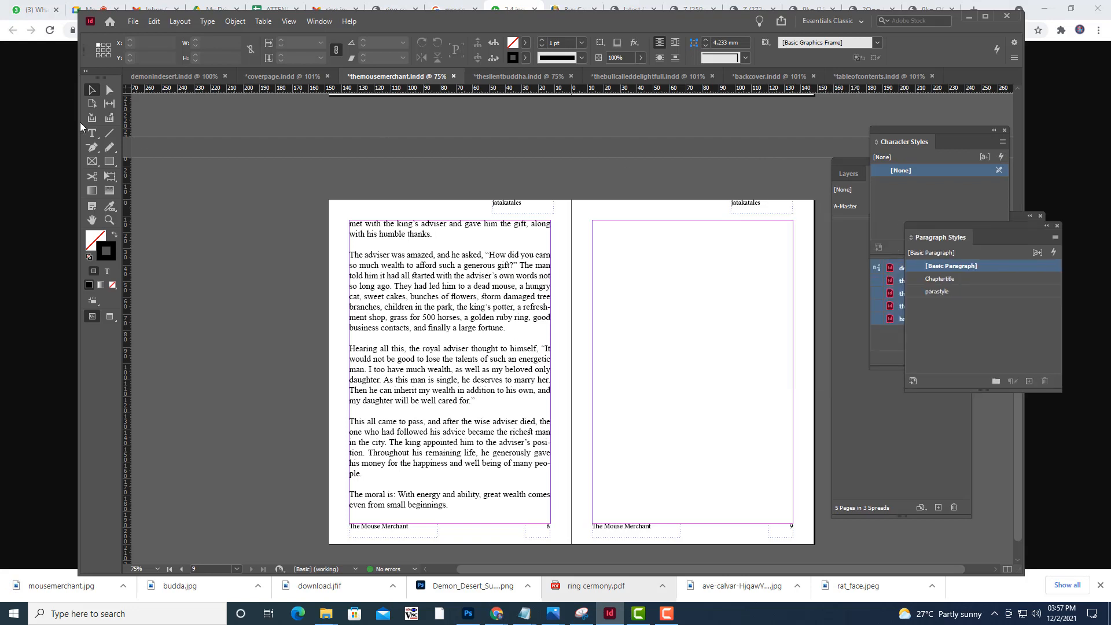
left_click_drag(597, 263, 788, 438)
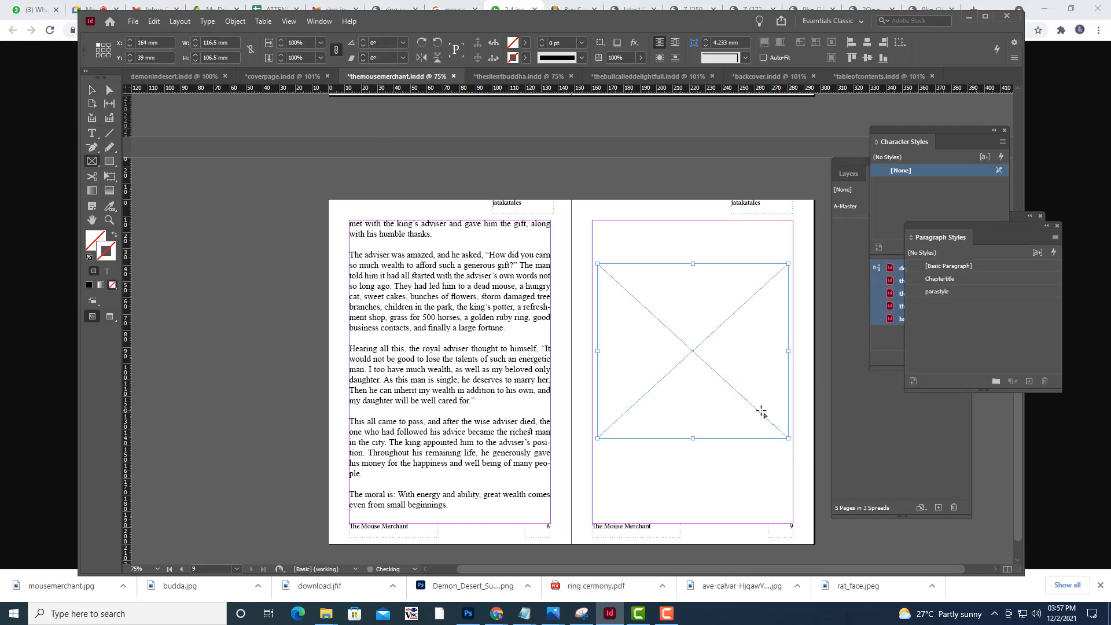
Place mousemerchant.jpg in the empty picture frame on page 9 and show it in High Quality Display
key("ctrl+d")
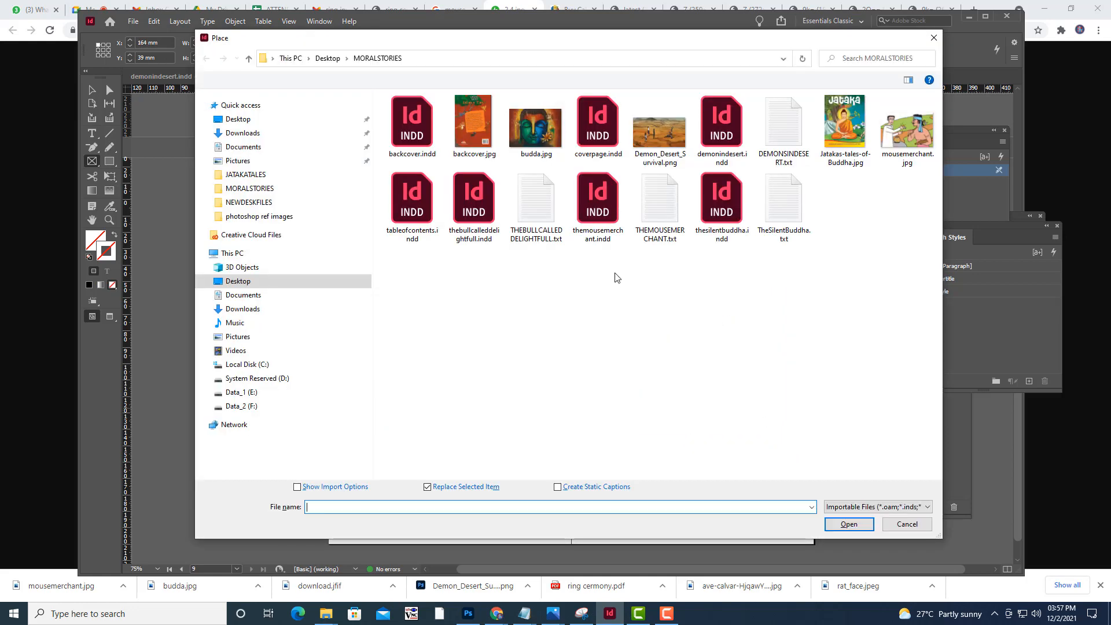
left_click(907, 130)
left_click(849, 525)
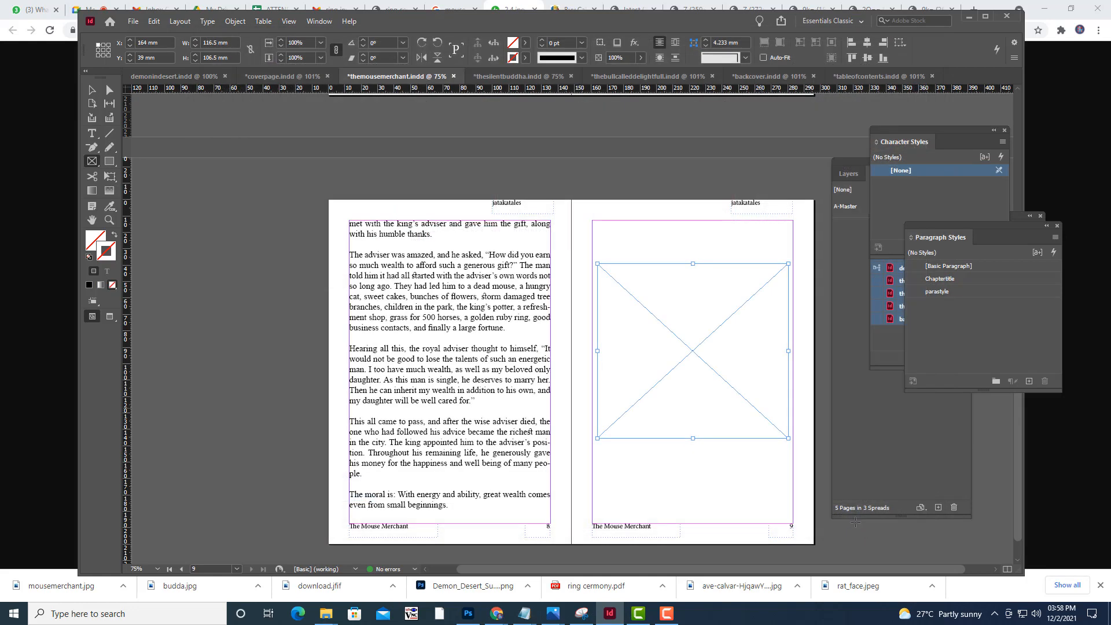
right_click(722, 298)
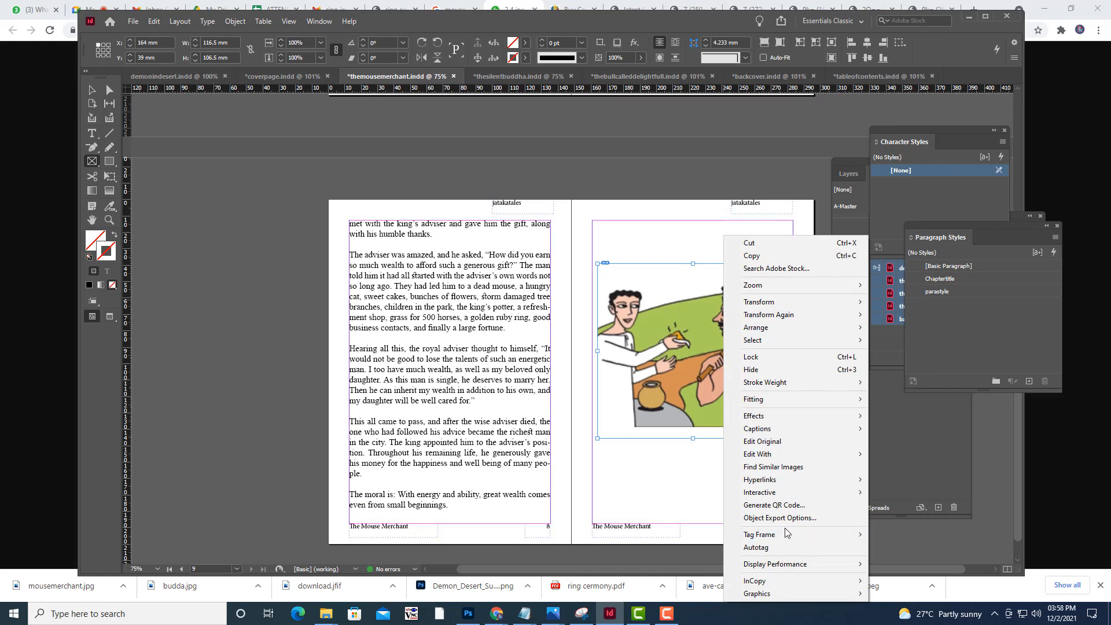
mouse_move(792, 566)
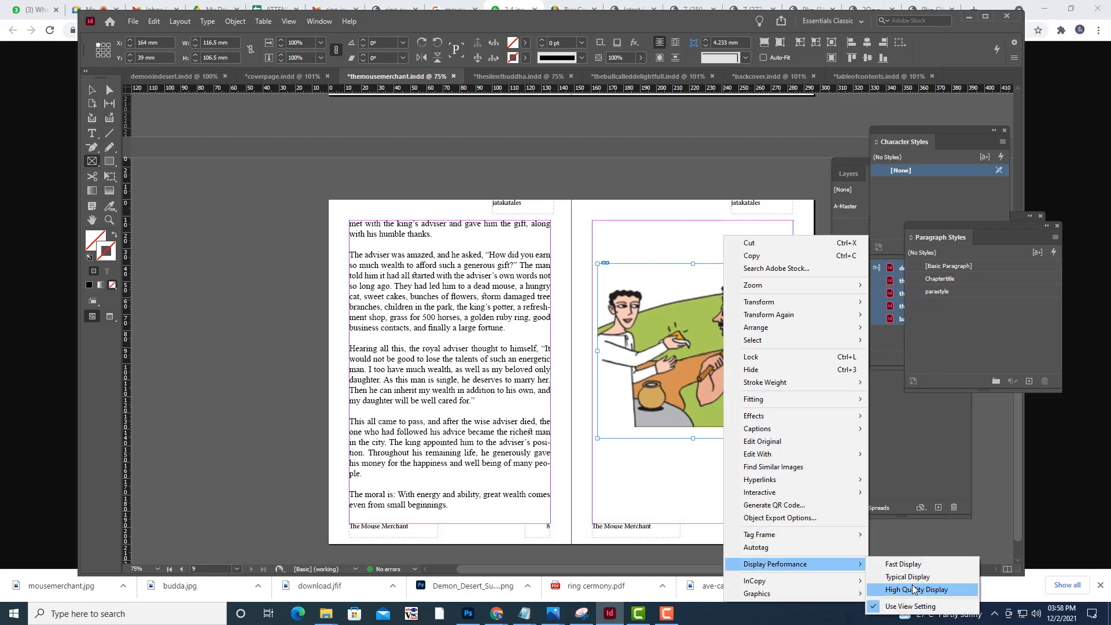
left_click(918, 589)
Fit the mouse merchant illustration to fill its frame proportionally, then deselect it
right_click(742, 374)
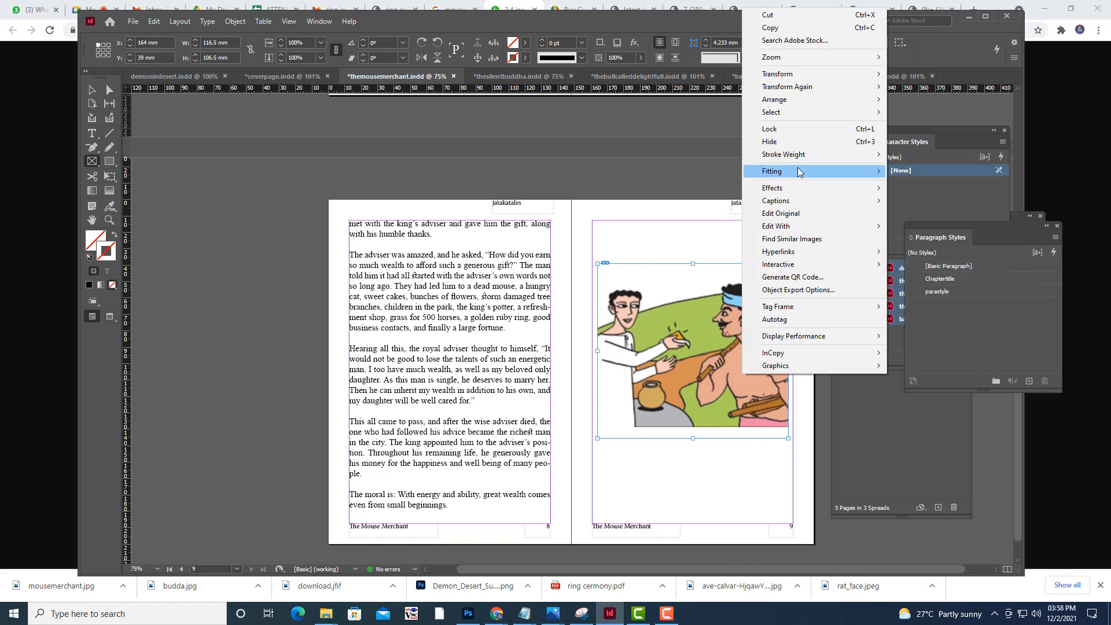
mouse_move(799, 171)
left_click(932, 174)
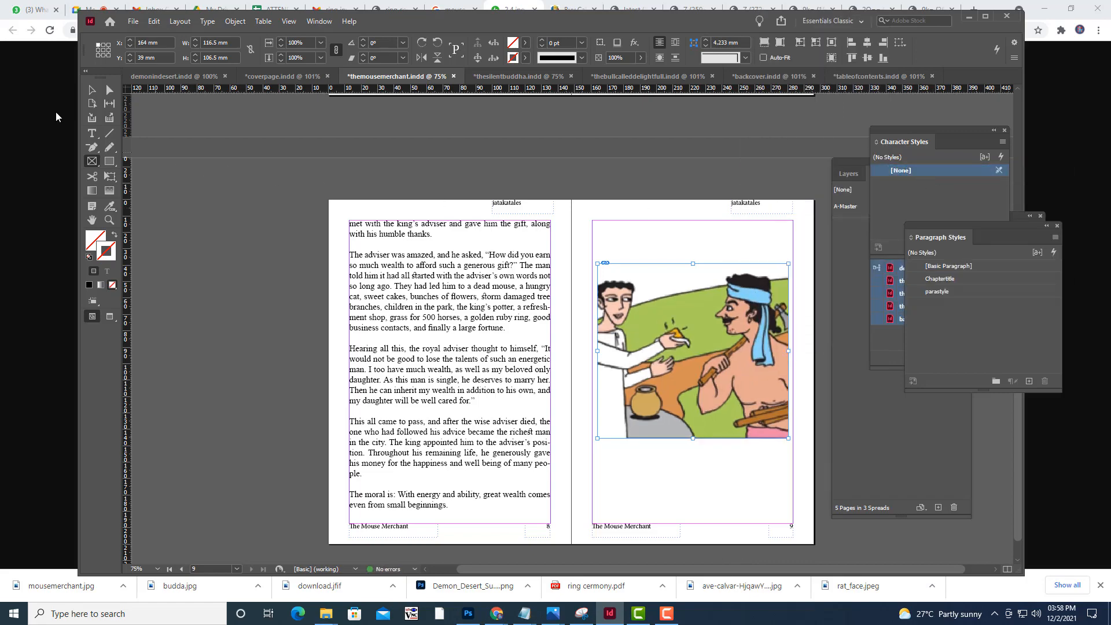
left_click(92, 90)
left_click(205, 202)
Separate the overlapping Character Styles and jatakatales book panels so that the book's full document list is accessible
scroll(365, 264, "up", 1)
scroll(365, 264, "up", 15)
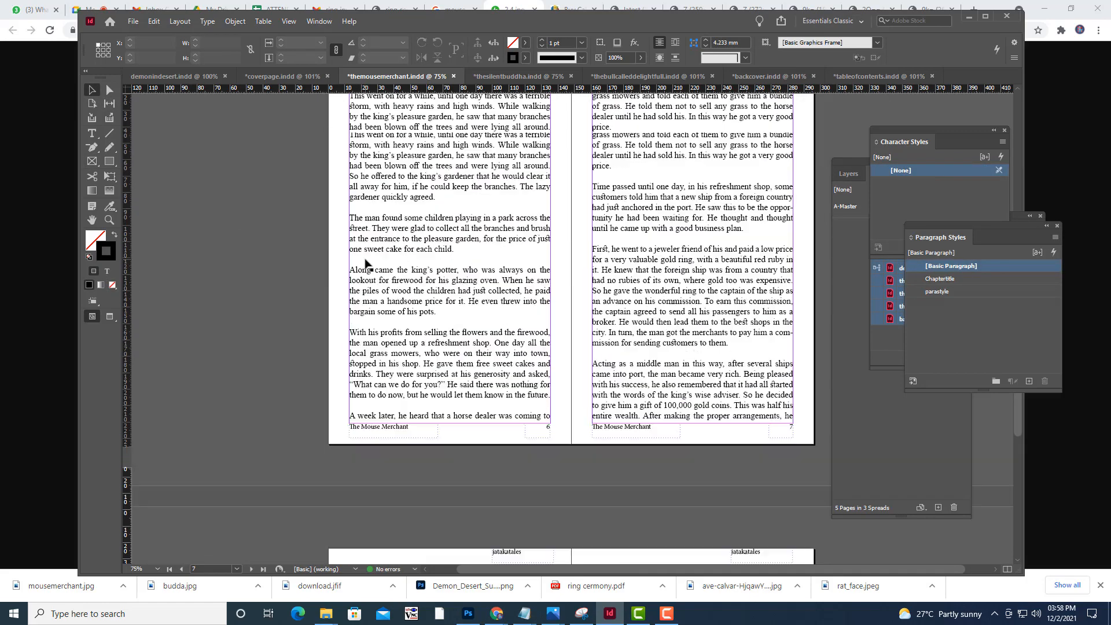
scroll(366, 264, "down", 5)
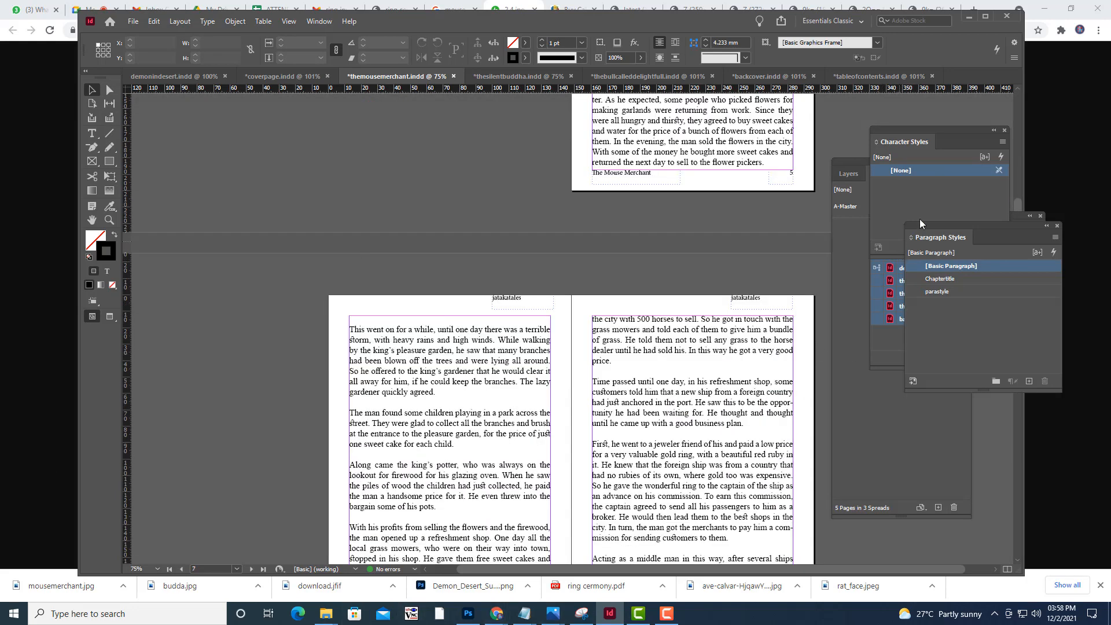
left_click(901, 139)
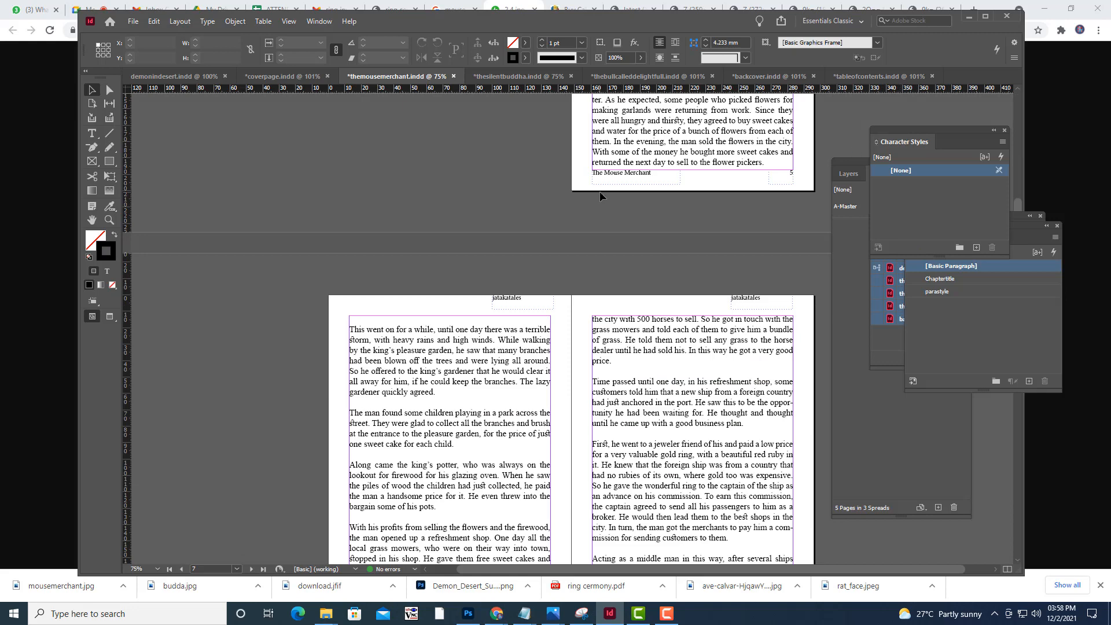
left_click_drag(918, 124, 664, 196)
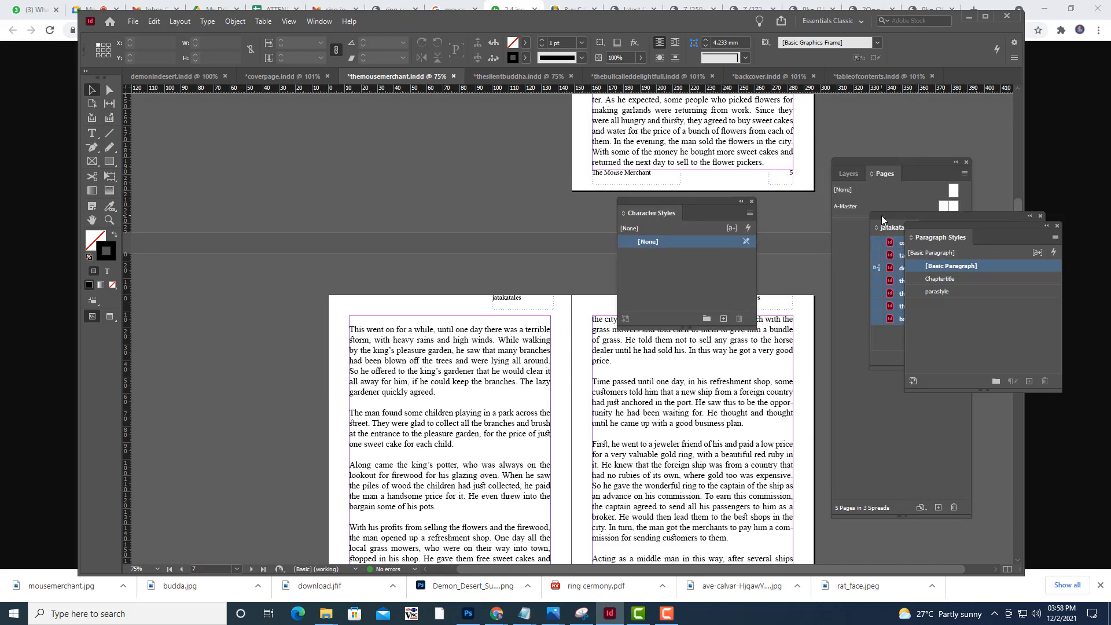
left_click_drag(882, 220, 272, 141)
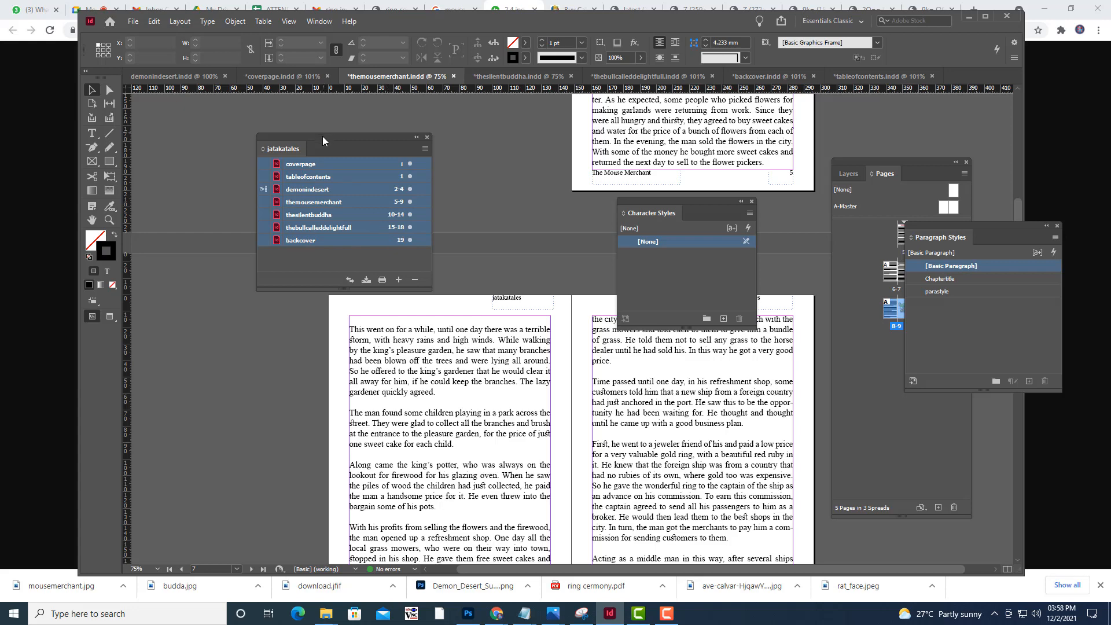
left_click_drag(322, 137, 360, 143)
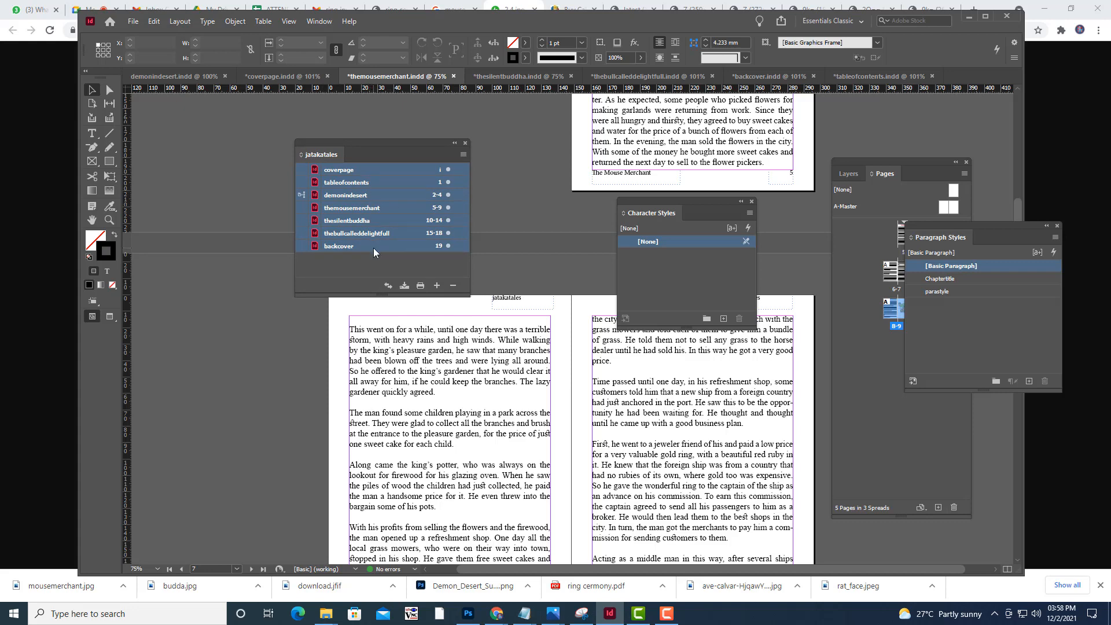
Package the jatakatales book for print into "jatakatales Folder" inside MORALSTORIES, including IDML and a Press Quality PDF
left_click(463, 155)
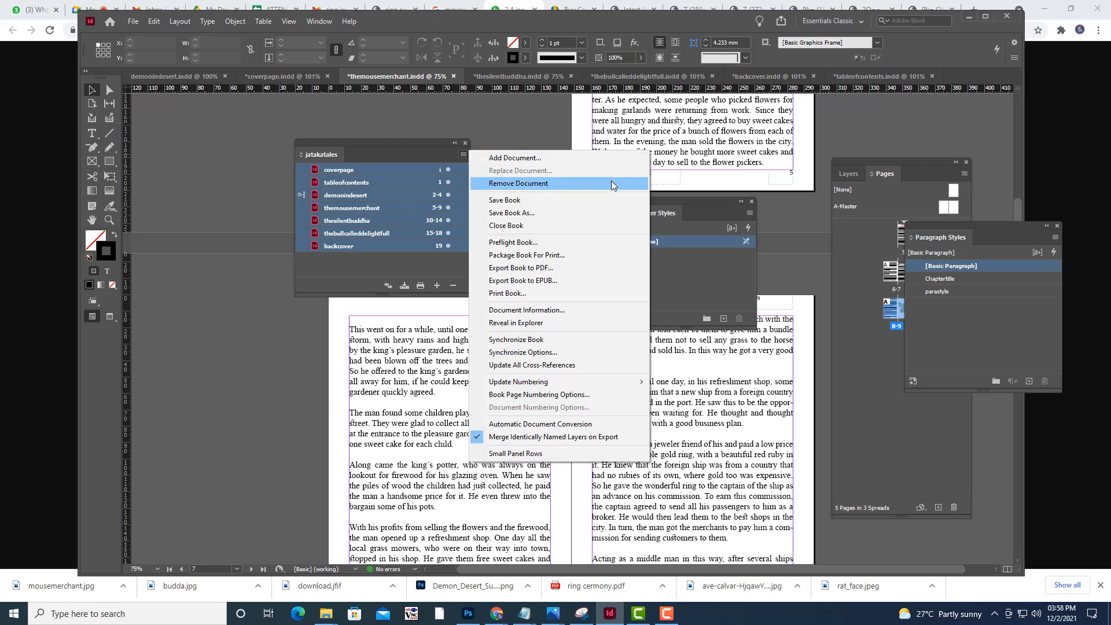
left_click(564, 256)
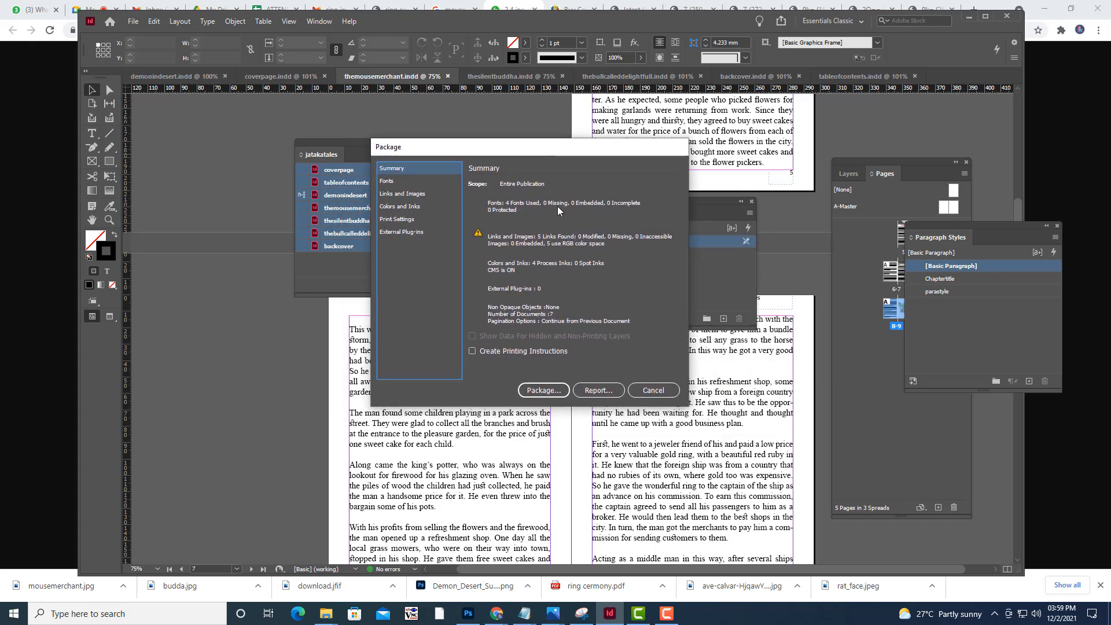
left_click(547, 391)
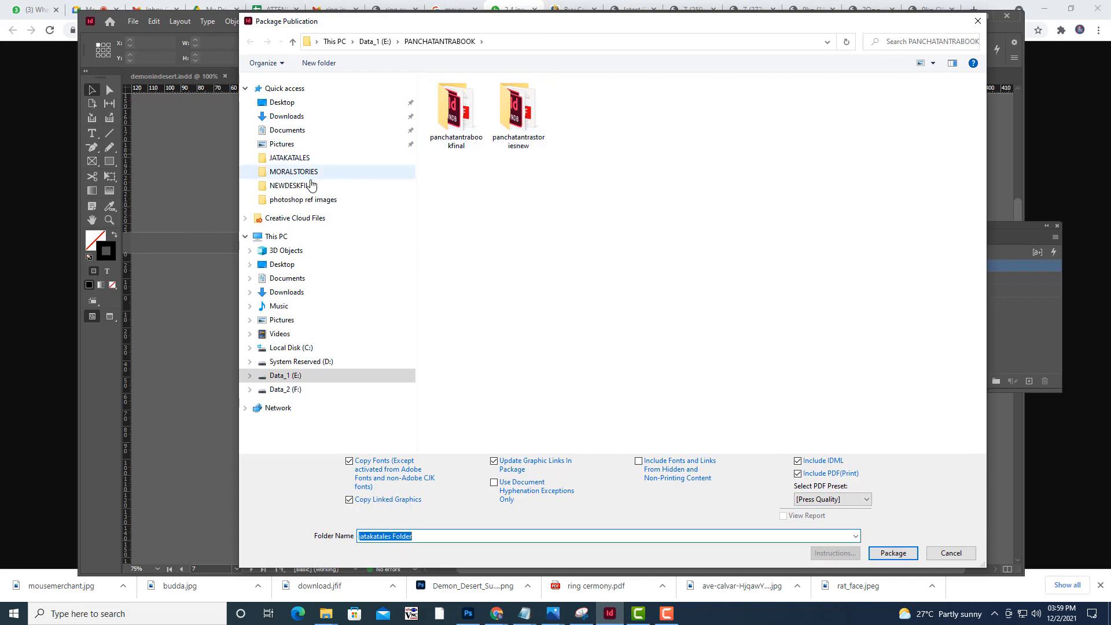
left_click(305, 173)
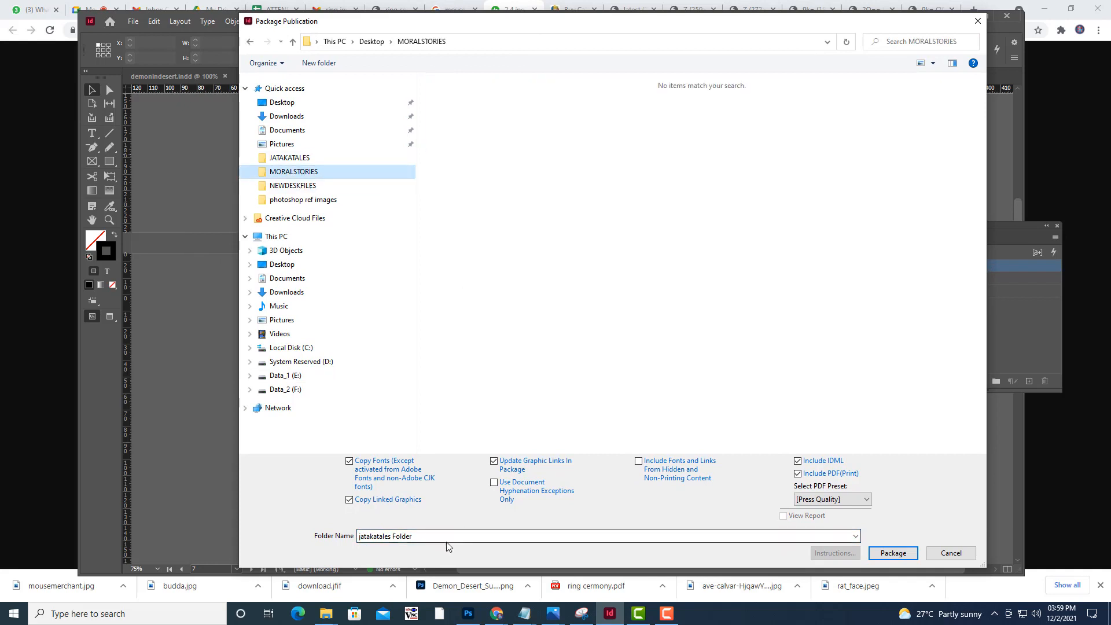
left_click(825, 500)
left_click(825, 500)
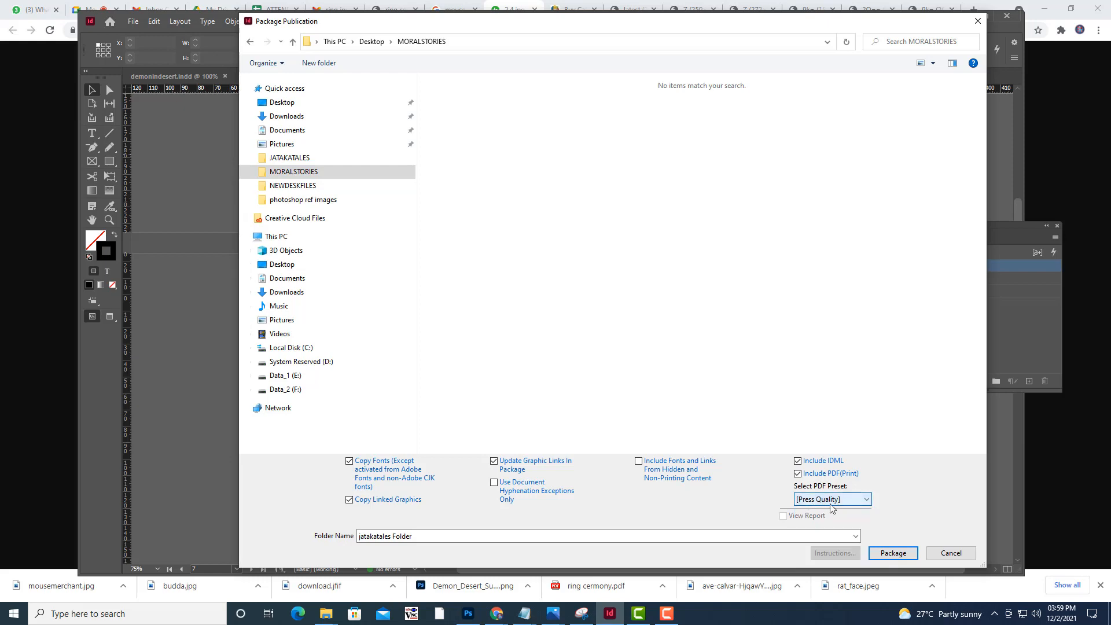
left_click(824, 500)
left_click(824, 501)
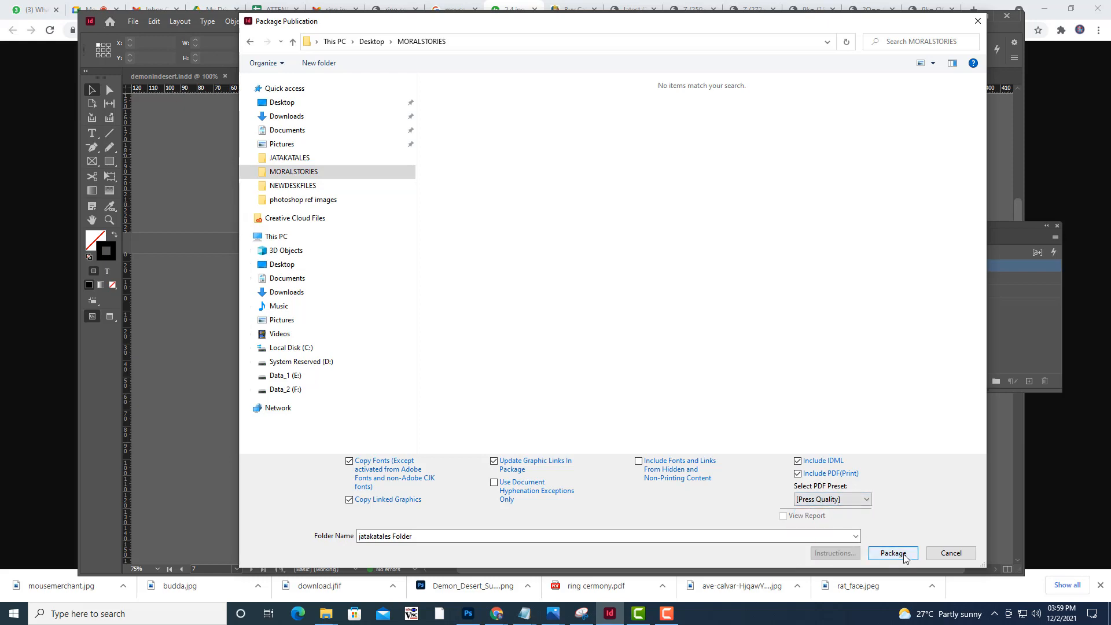
left_click(893, 553)
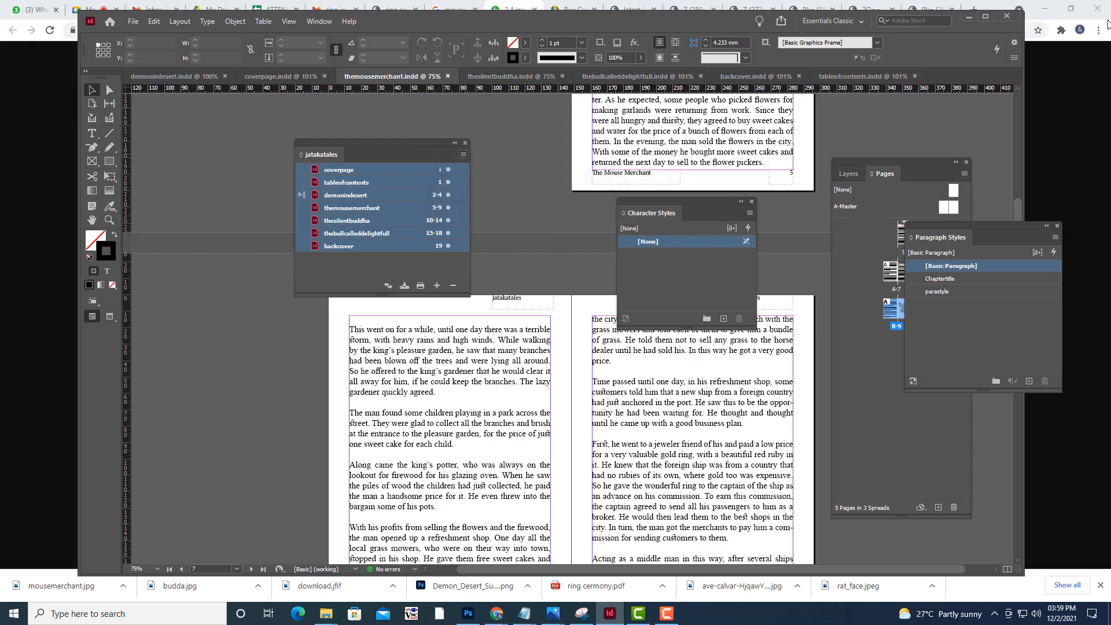
Minimize InDesign and Chrome, and open the packaged jatakatales Folder inside the desktop's MORALSTORIES folder
left_click(970, 19)
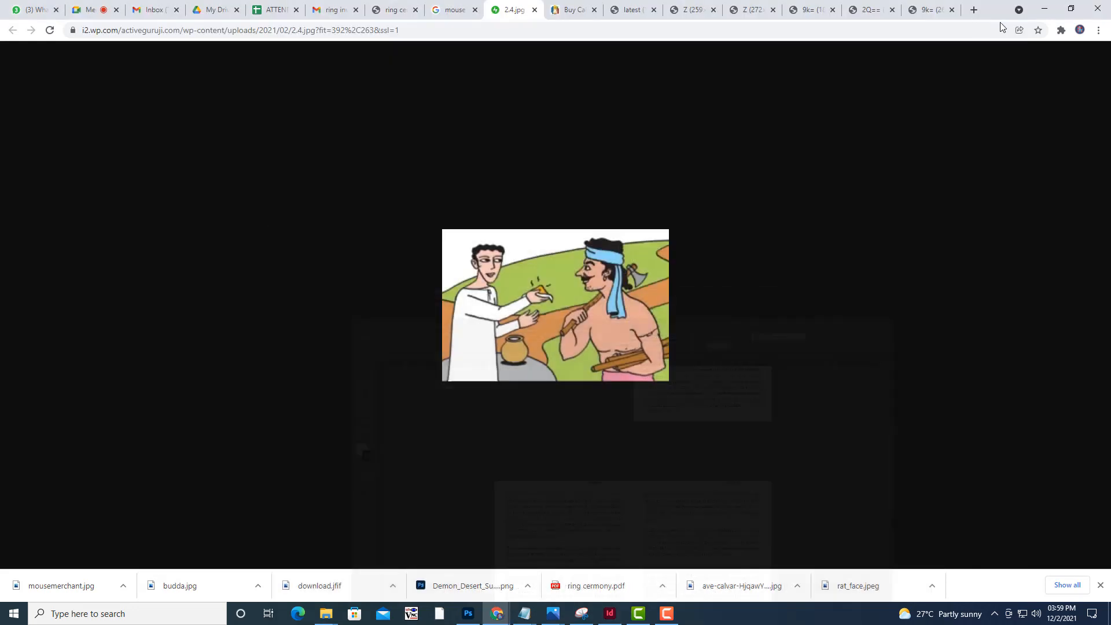
left_click(1044, 9)
double_click(813, 198)
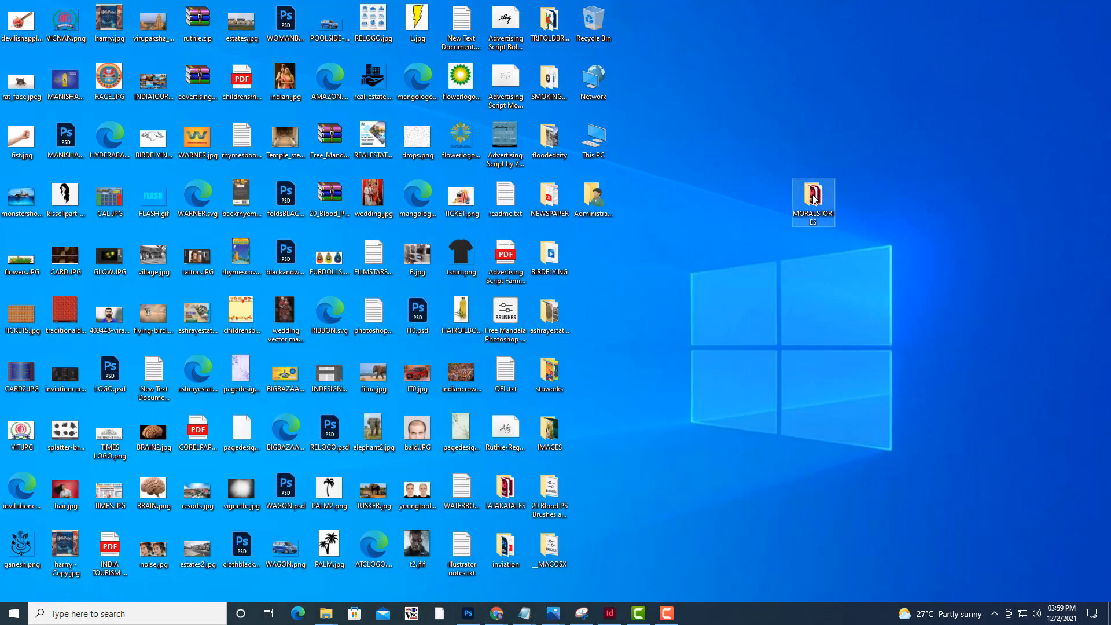
left_click(770, 486)
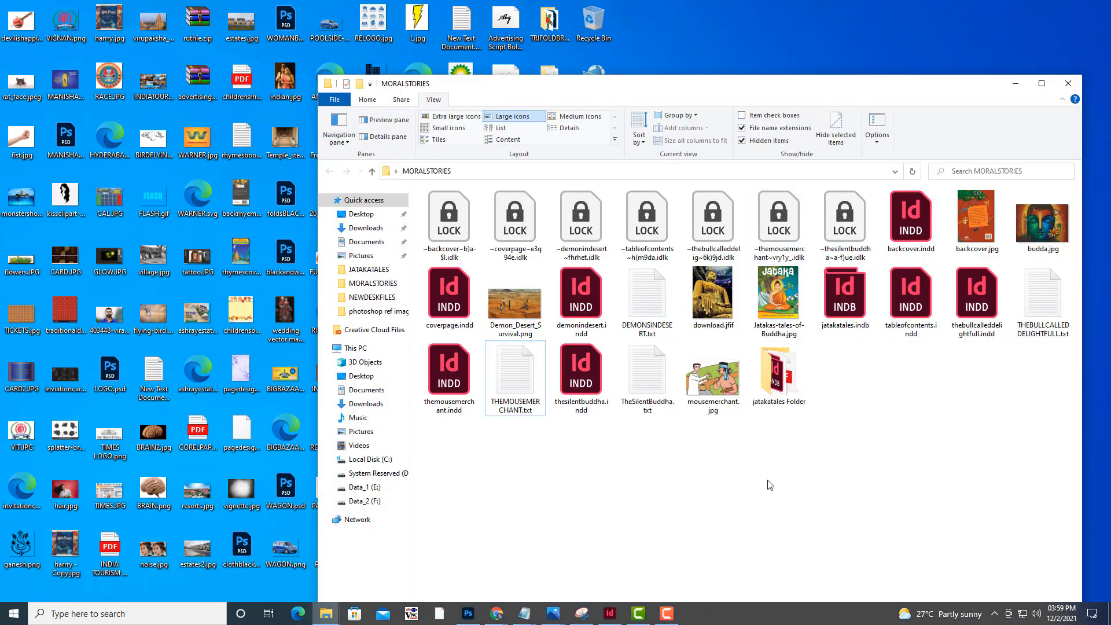
double_click(779, 376)
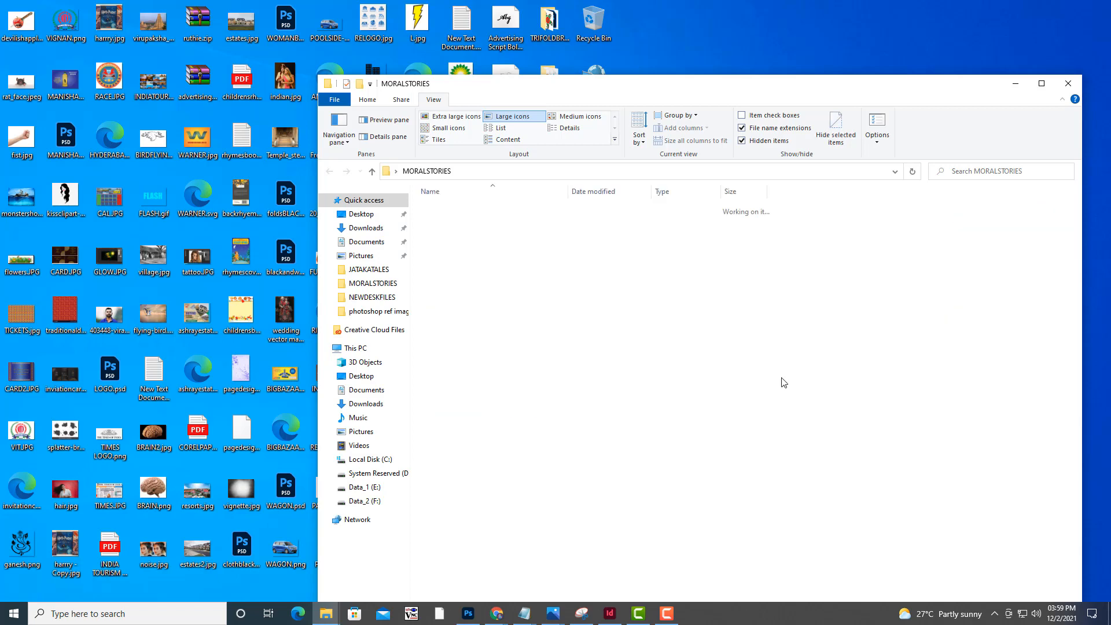
left_click_drag(549, 98, 570, 56)
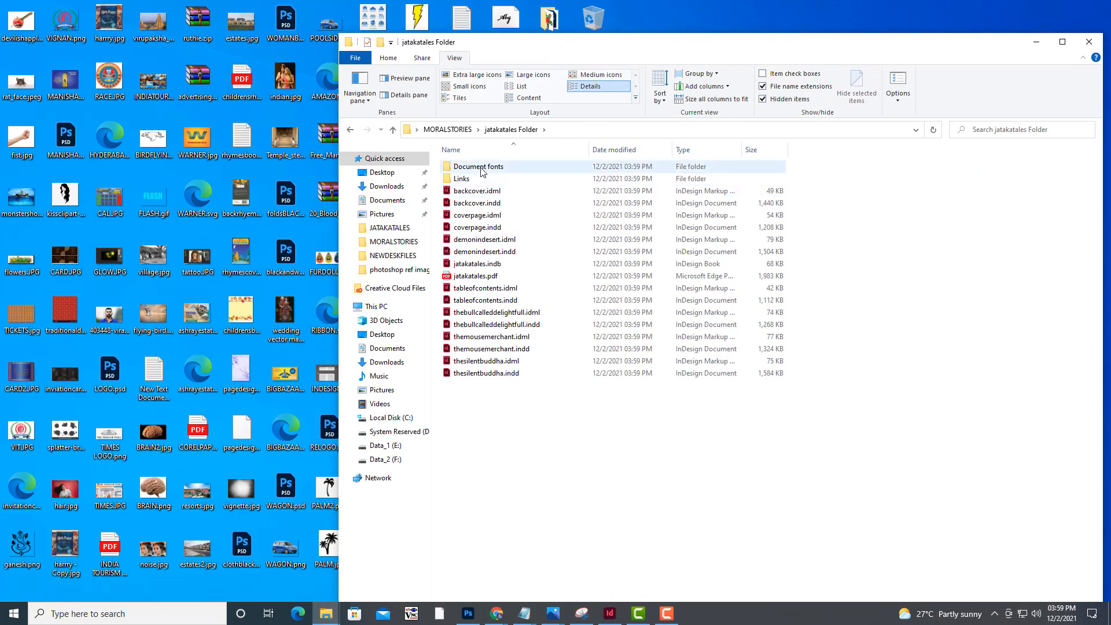
Open jatakatales.pdf in Edge, dismiss the page restore offer and display the book in two-page view
double_click(472, 277)
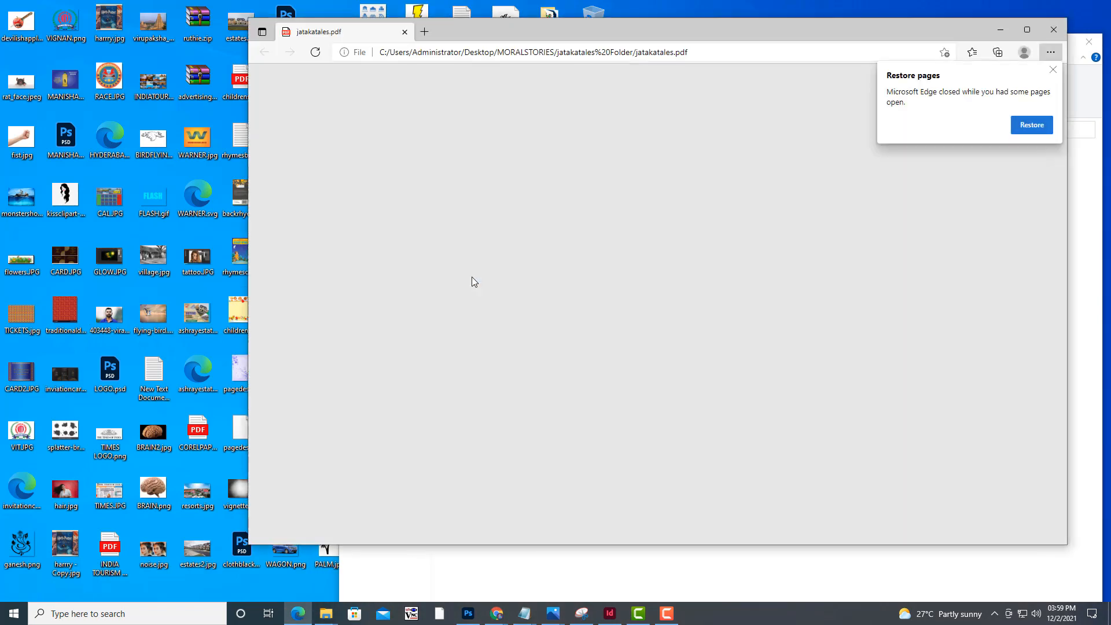
left_click(1053, 69)
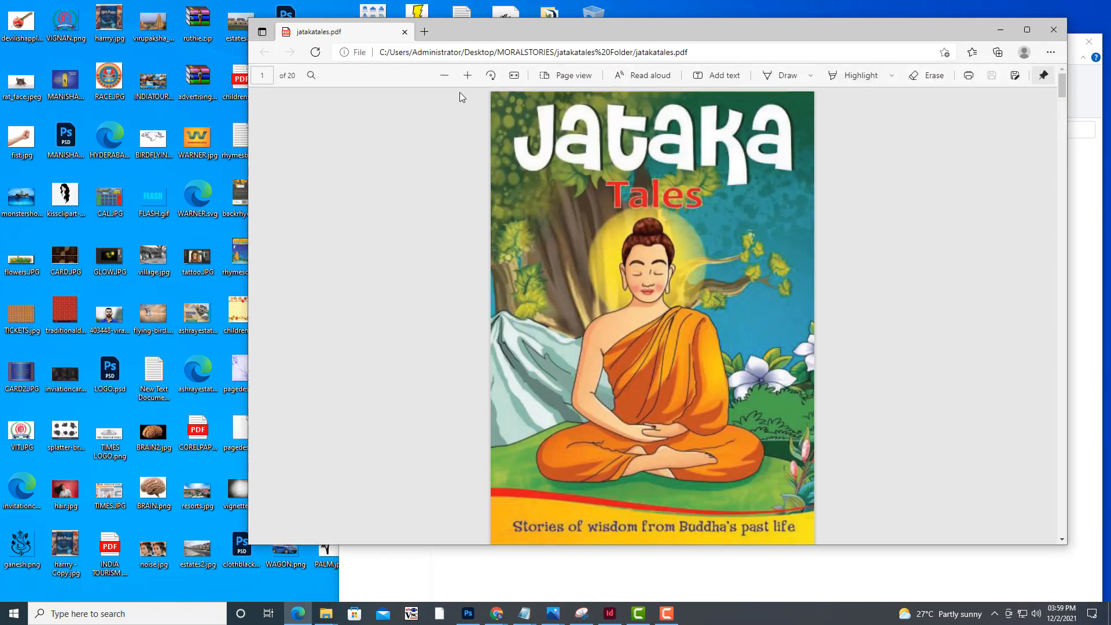
left_click(444, 76)
left_click(444, 76)
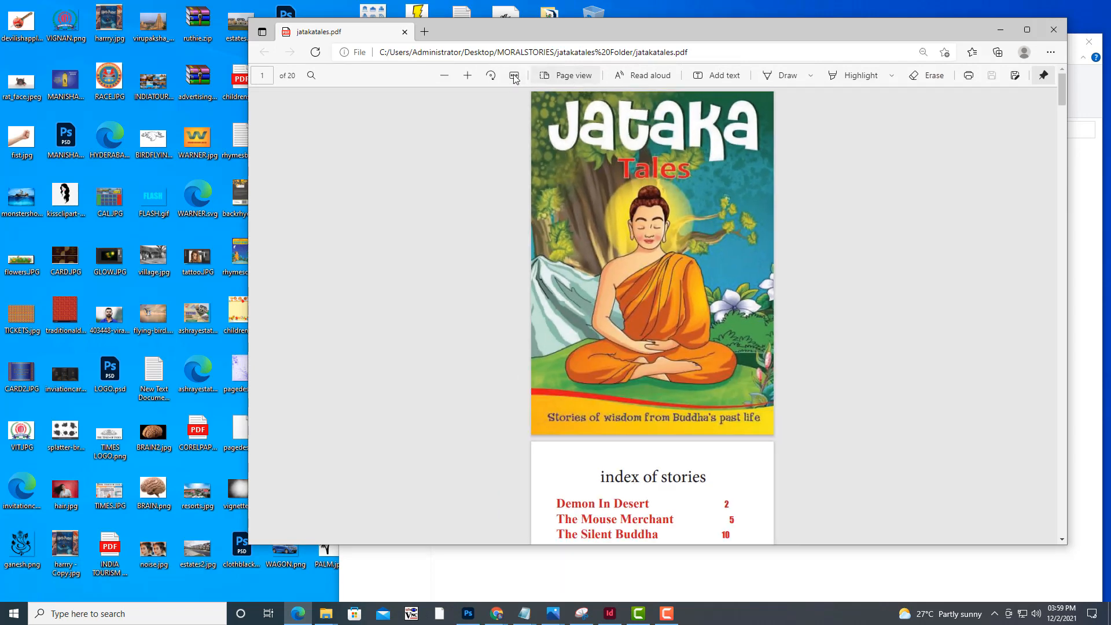
left_click(546, 78)
left_click(504, 121)
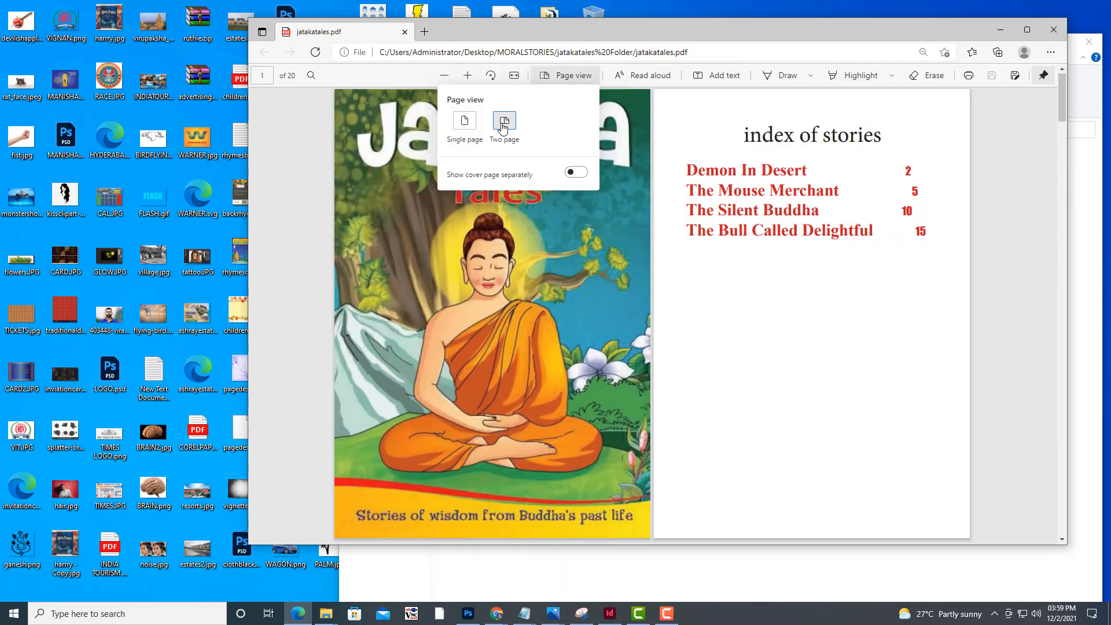
left_click(857, 256)
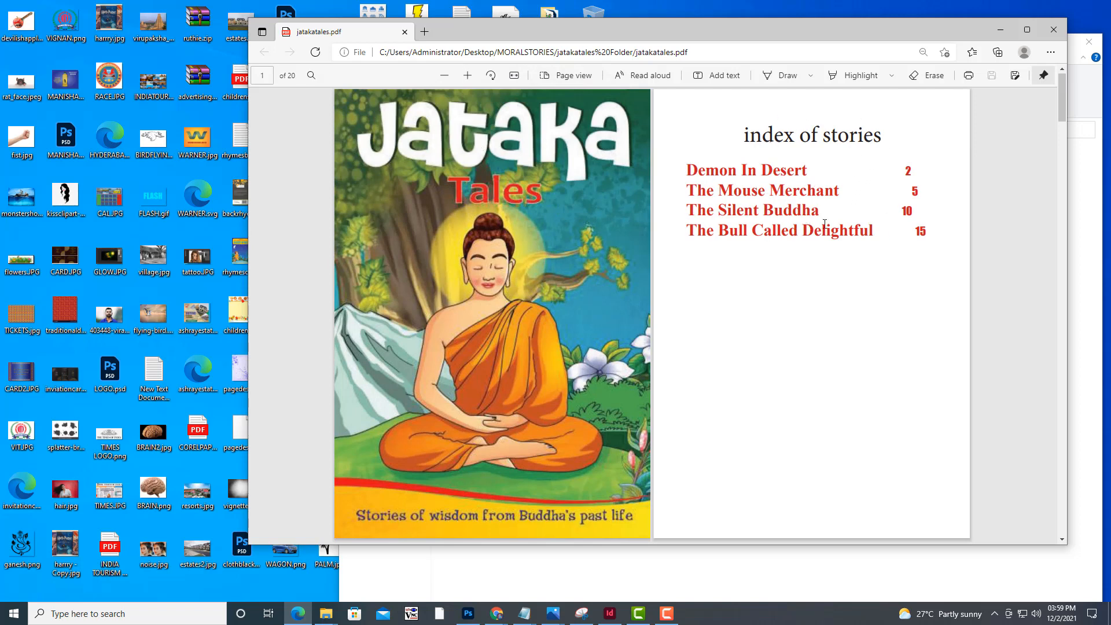
Review the jatakatales PDF spread by spread, from the cover and story index through all four stories to the back cover
scroll(825, 226, "down", 5)
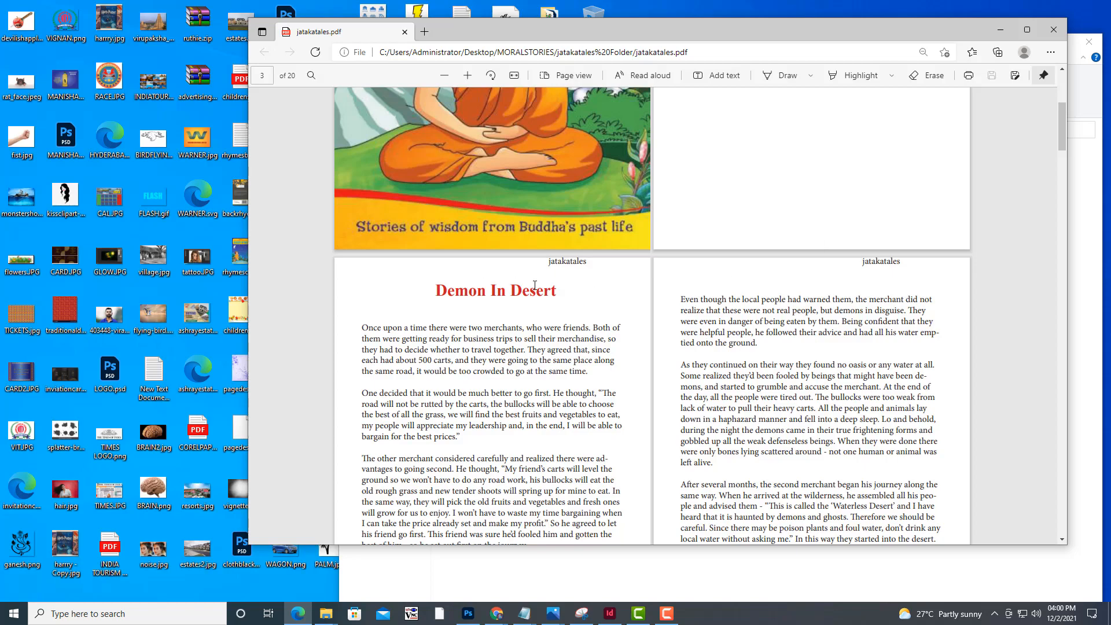
scroll(535, 285, "down", 5)
scroll(474, 211, "up", 4)
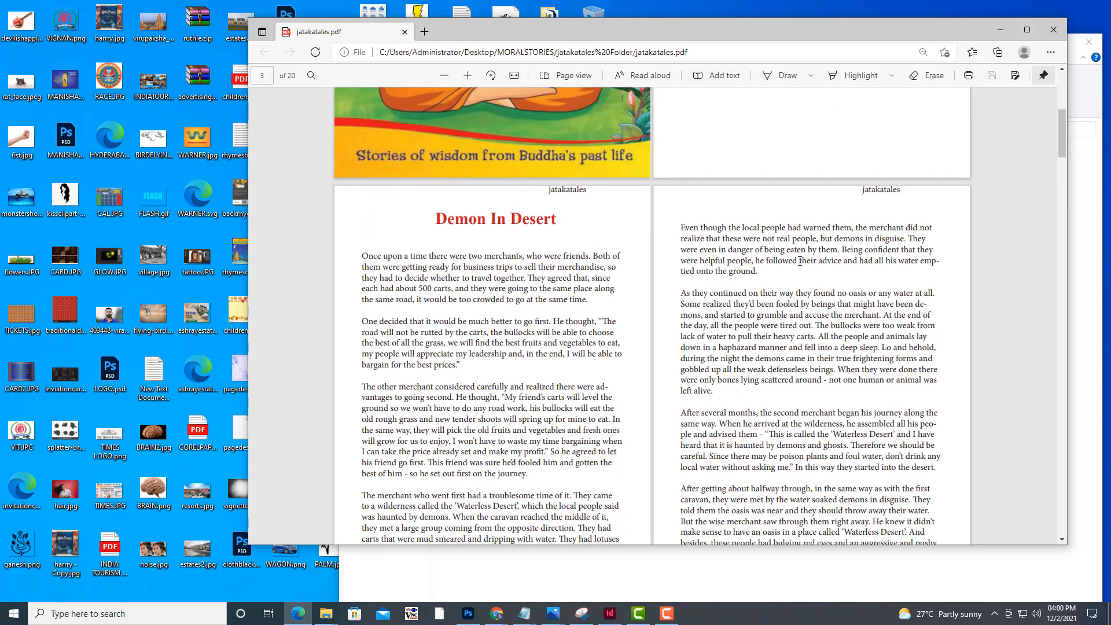
scroll(800, 261, "down", 8)
scroll(561, 224, "up", 1)
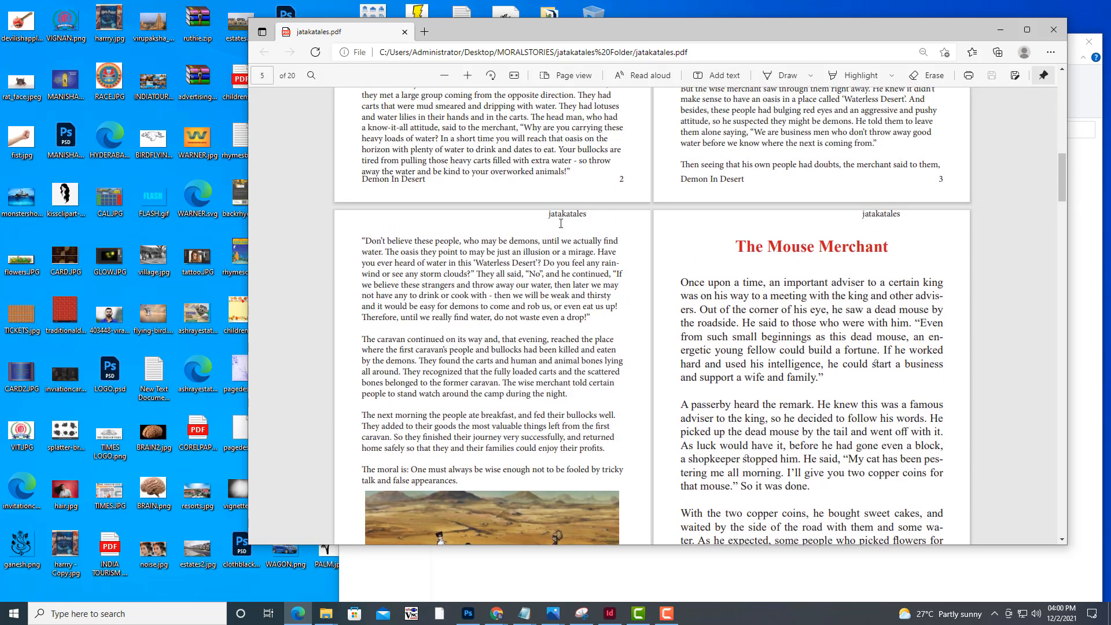
scroll(828, 243, "down", 15)
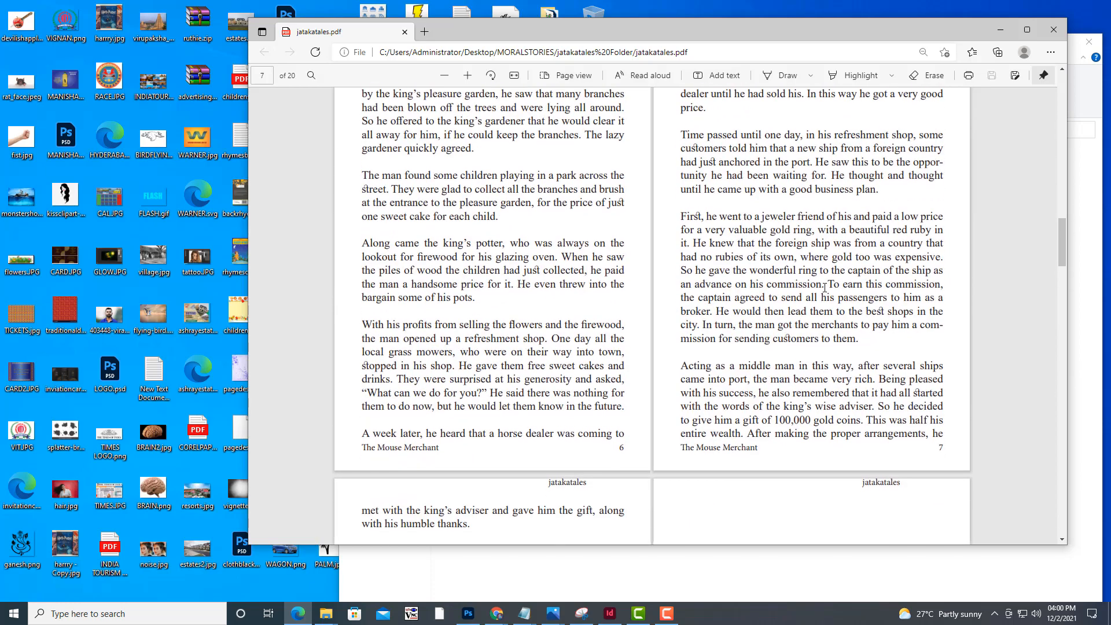
scroll(825, 288, "down", 5)
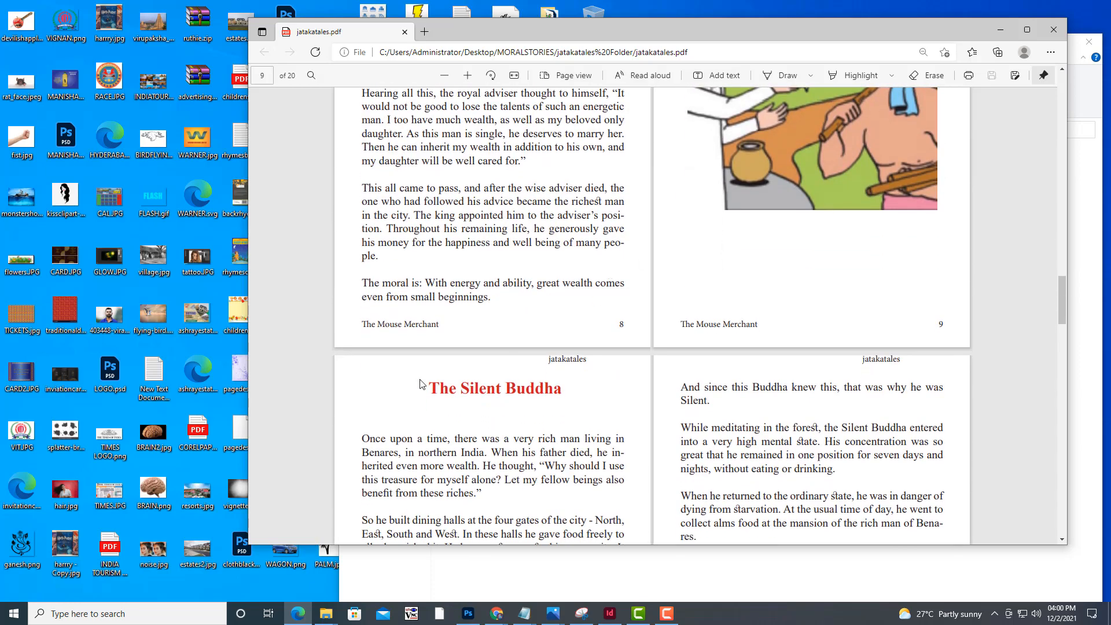
scroll(473, 383, "down", 2)
scroll(846, 266, "down", 15)
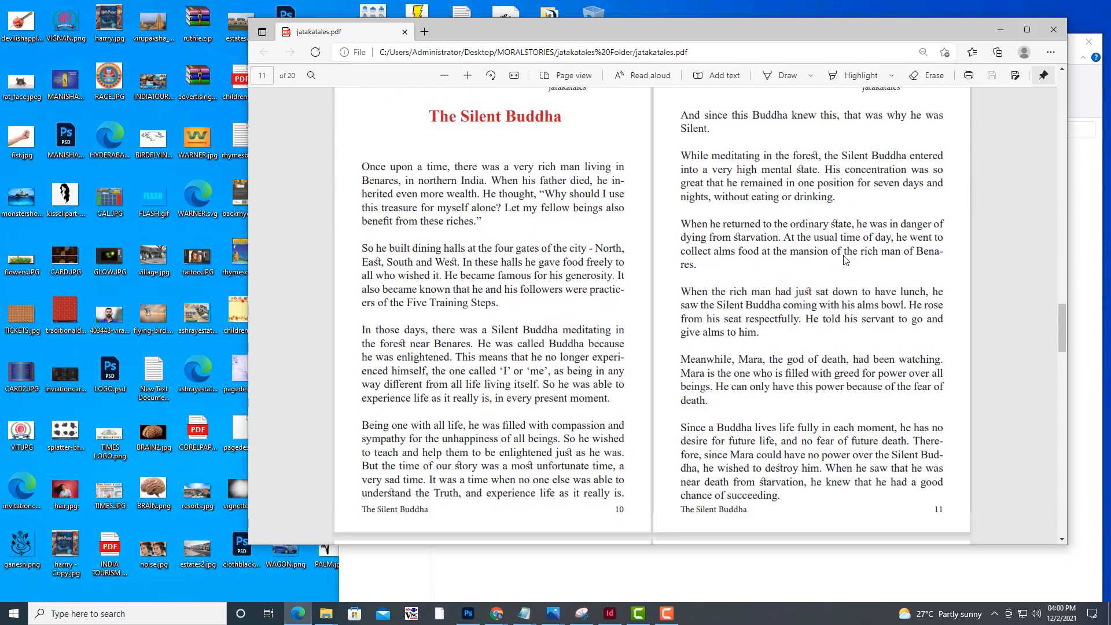
scroll(641, 337, "down", 15)
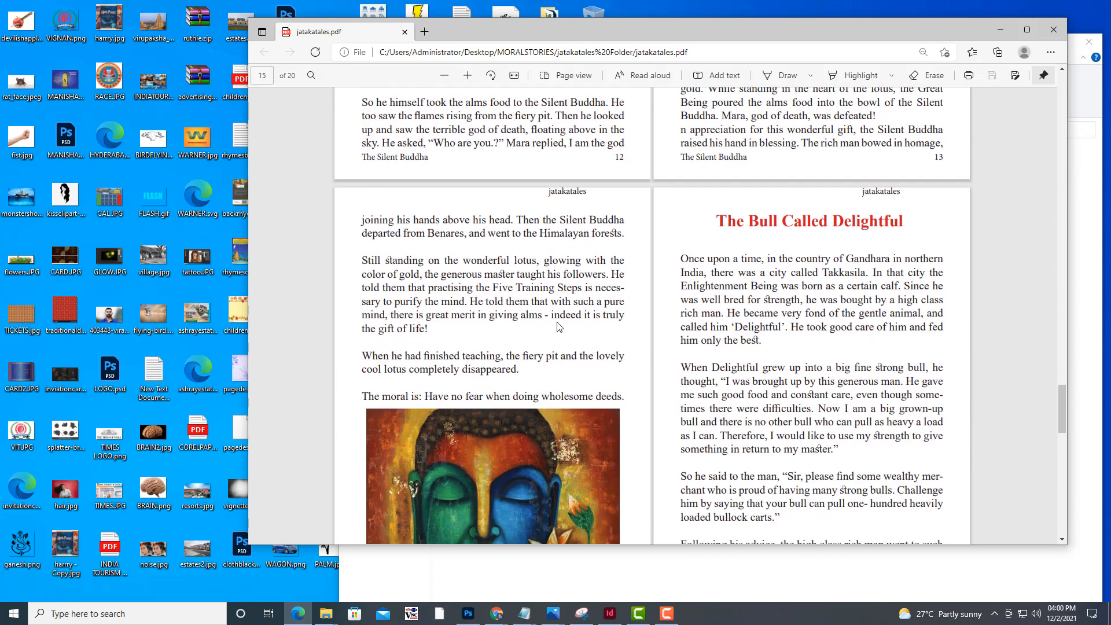
scroll(559, 327, "up", 10)
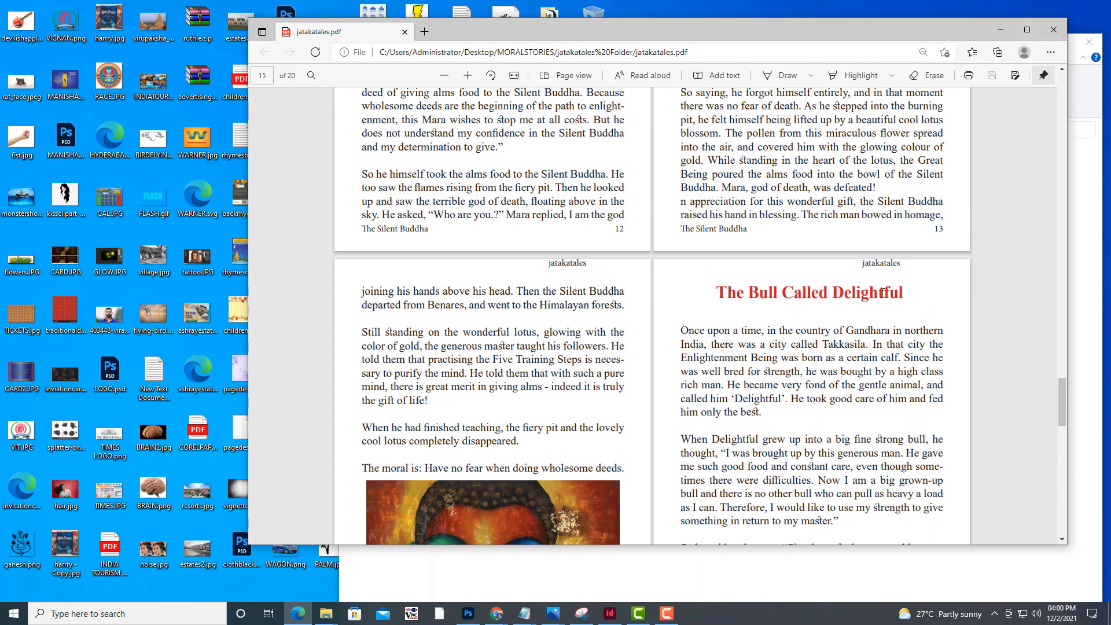
scroll(882, 293, "down", 20)
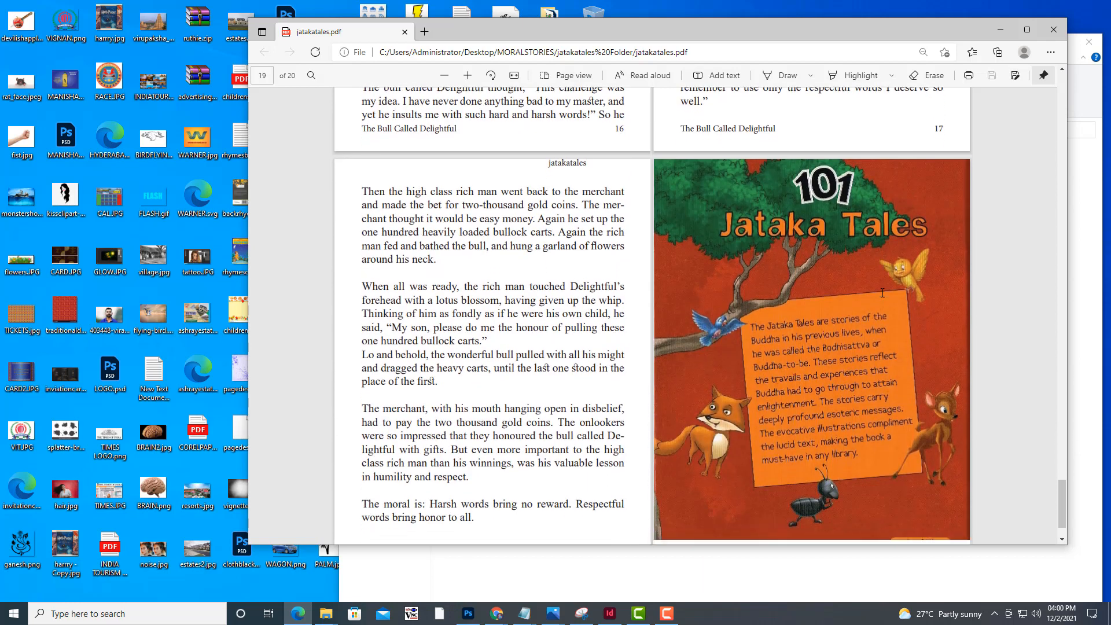
scroll(816, 194, "down", 2)
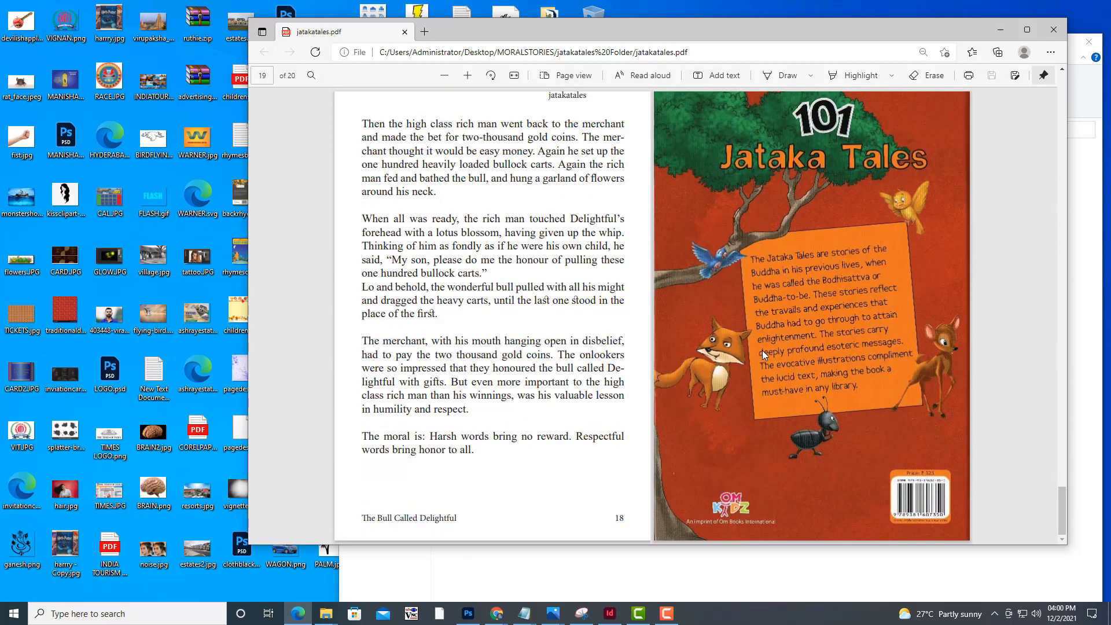
Go back from the back cover to the front cover and recheck the Demon In Desert and The Mouse Merchant spreads
scroll(762, 350, "up", 12)
scroll(763, 355, "up", 20)
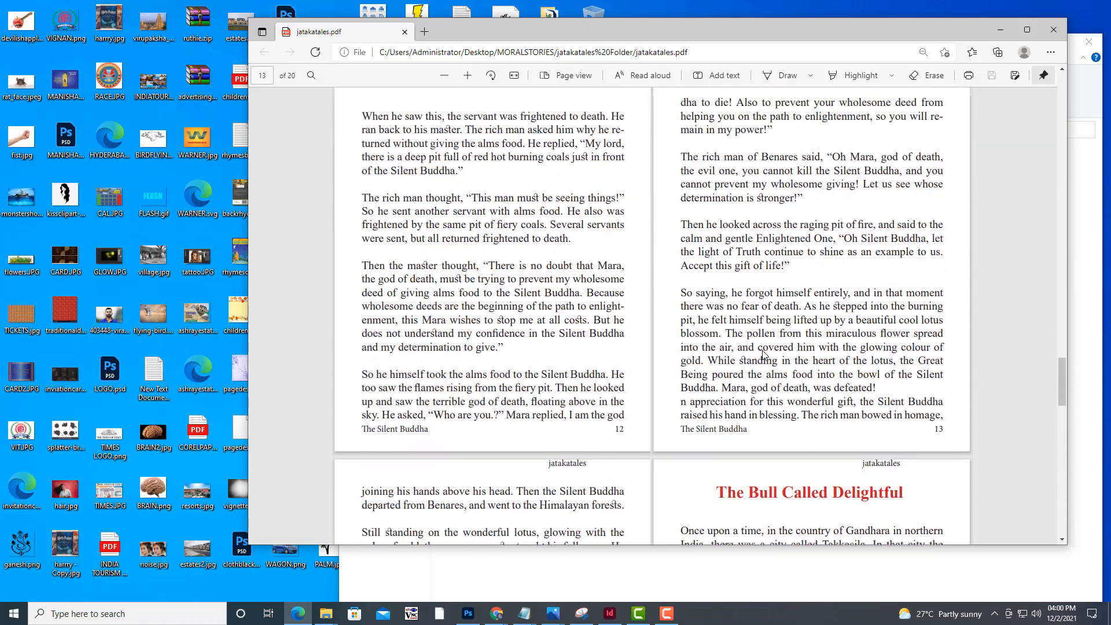
scroll(762, 355, "up", 10)
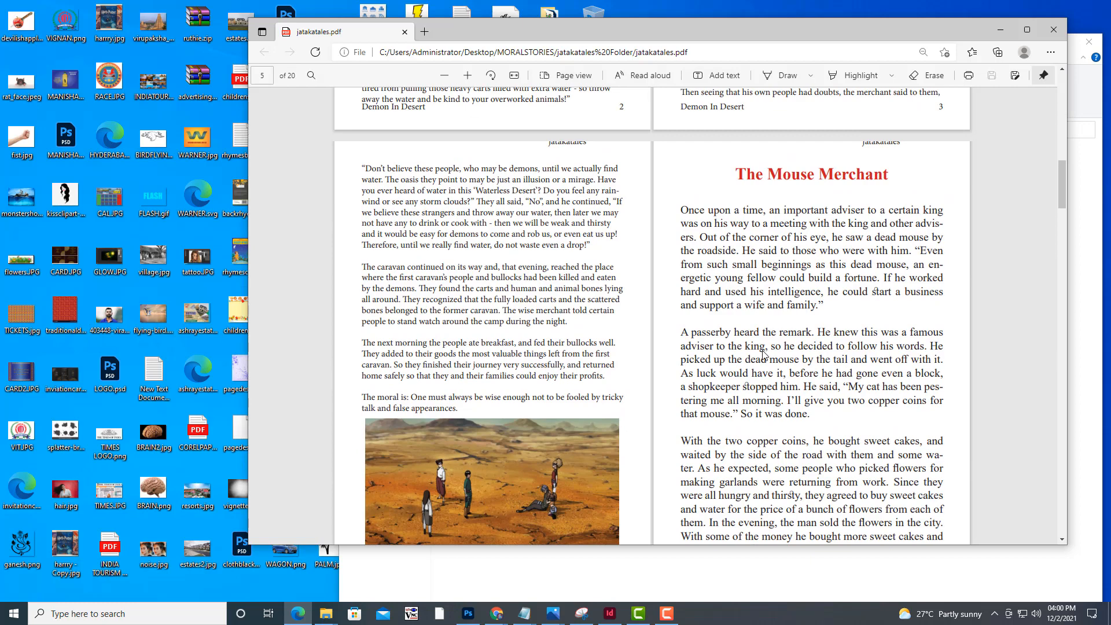
scroll(762, 355, "up", 8)
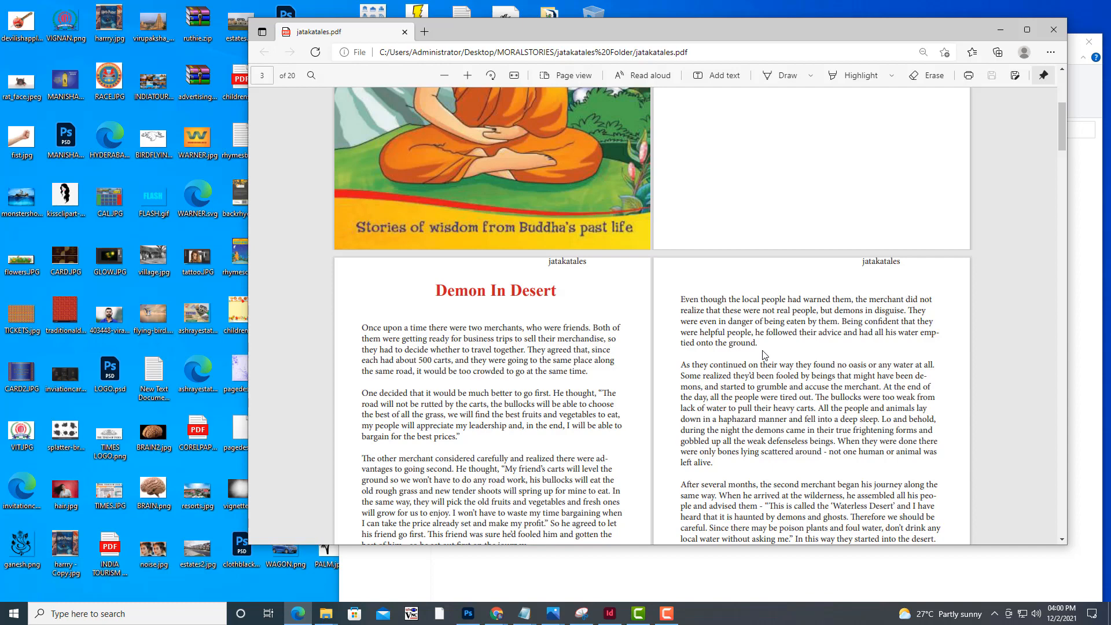
scroll(764, 354, "up", 5)
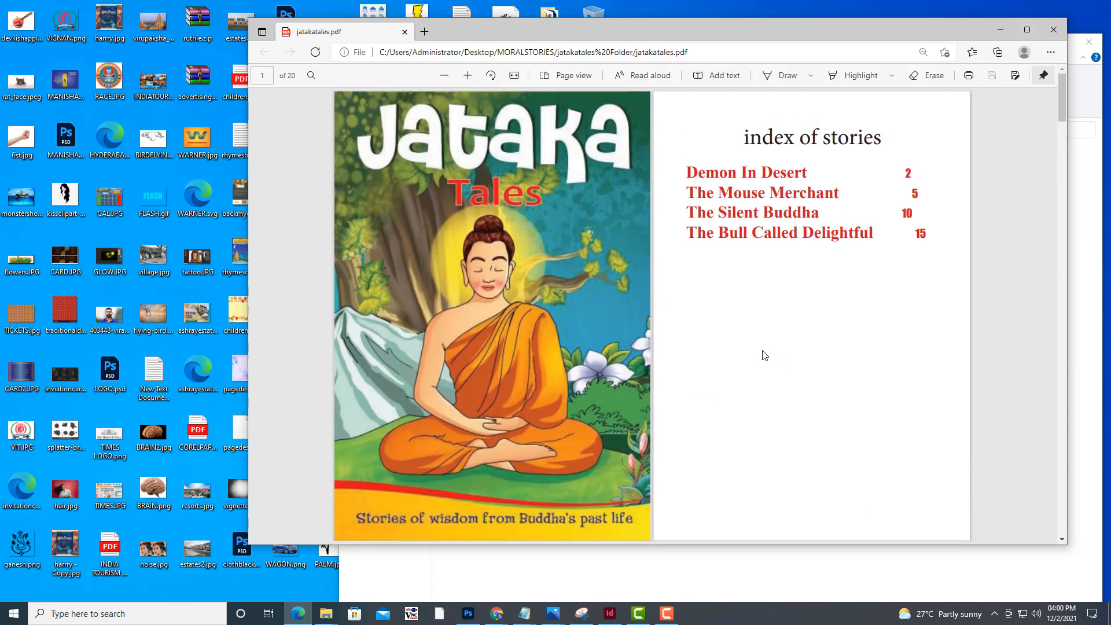
scroll(764, 301, "down", 15)
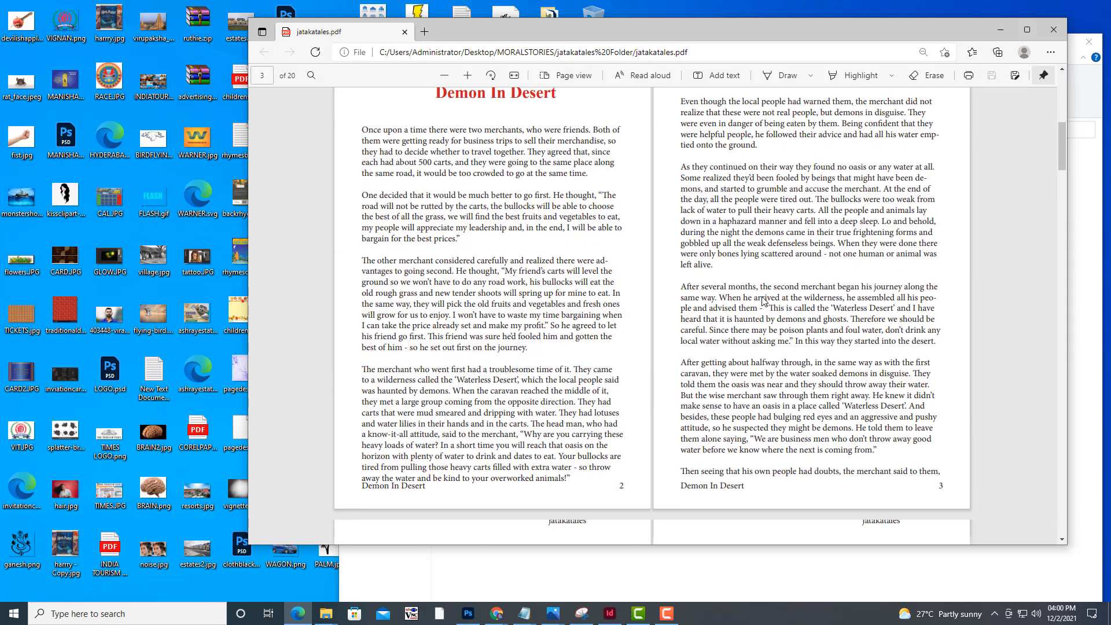
scroll(763, 301, "down", 5)
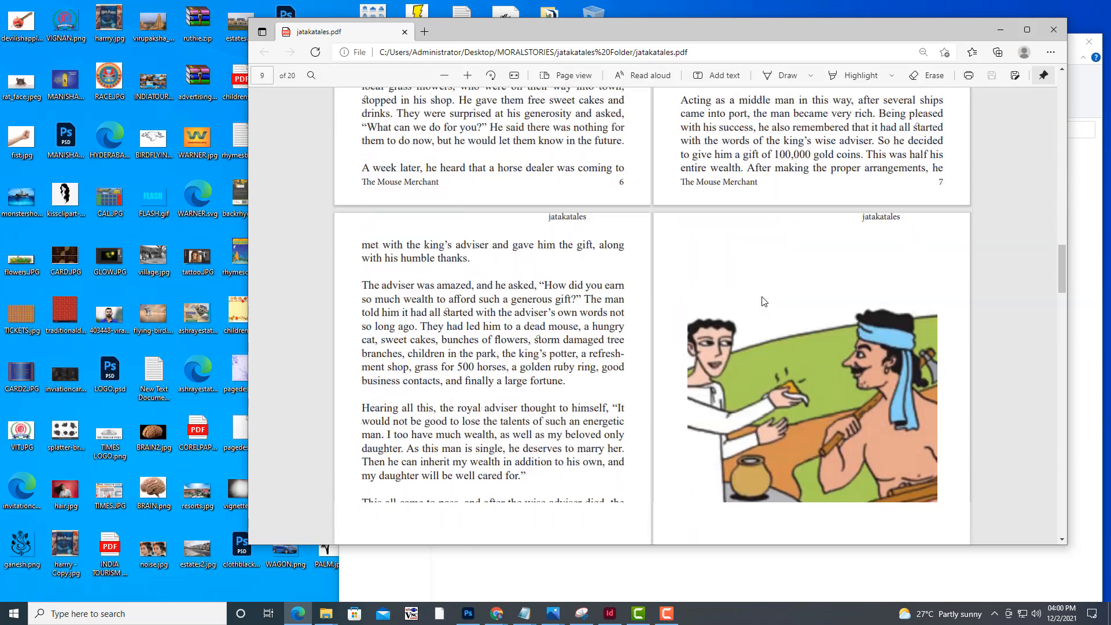
scroll(854, 363, "up", 15)
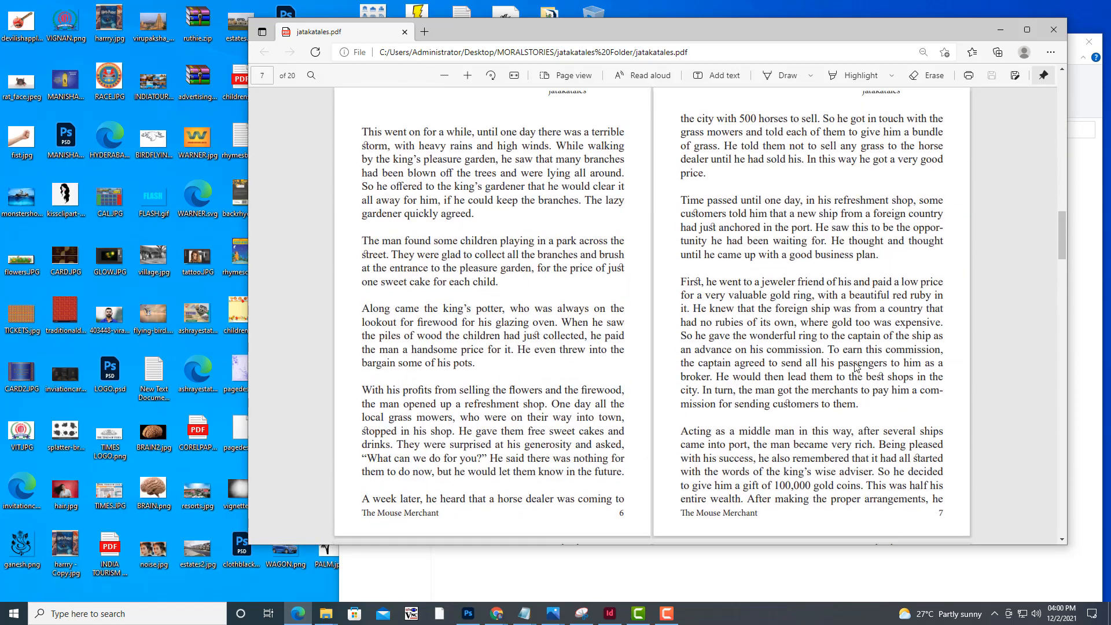
scroll(856, 367, "up", 5)
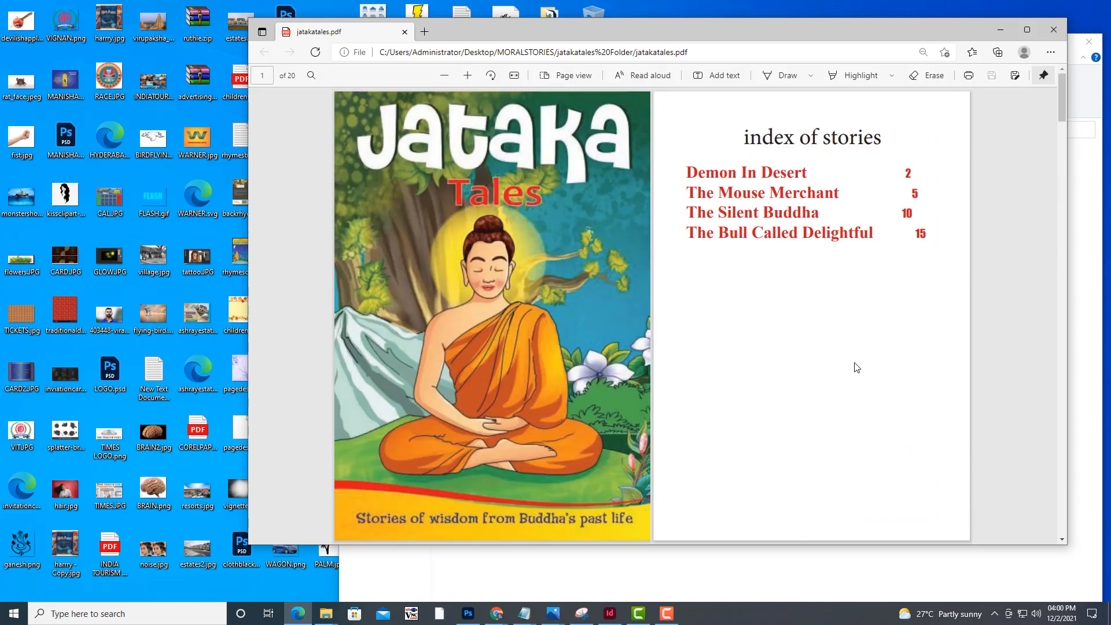
scroll(855, 366, "down", 8)
scroll(855, 366, "down", 5)
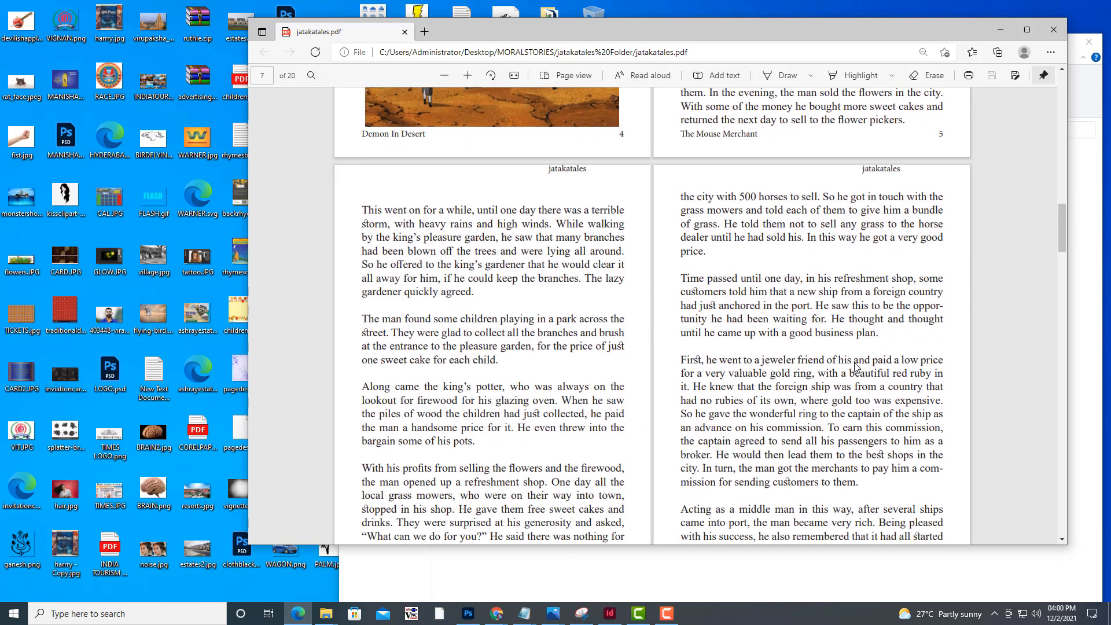
scroll(855, 366, "up", 10)
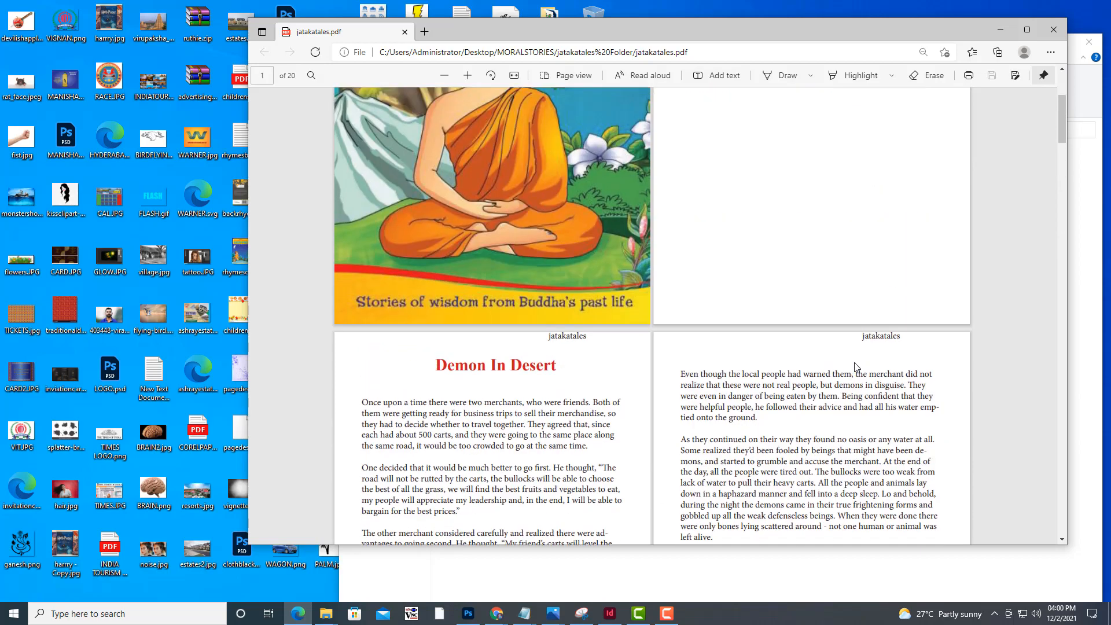
scroll(855, 367, "up", 4)
Look through the whole book once more up to the 101 Jataka Tales back cover and return to the index of stories
scroll(856, 367, "down", 8)
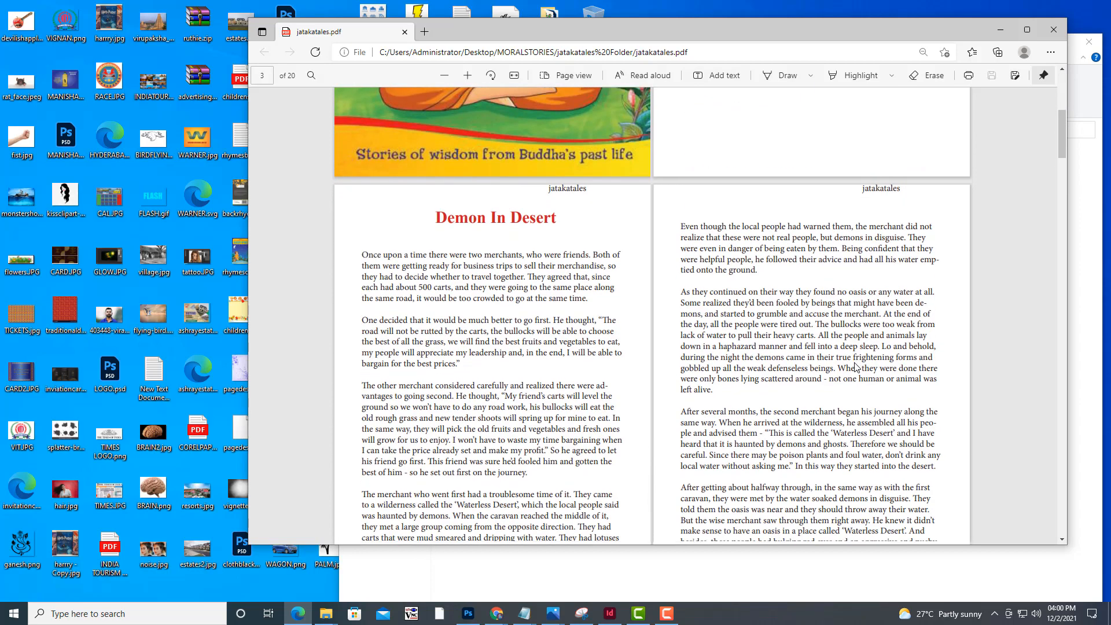
scroll(855, 366, "down", 5)
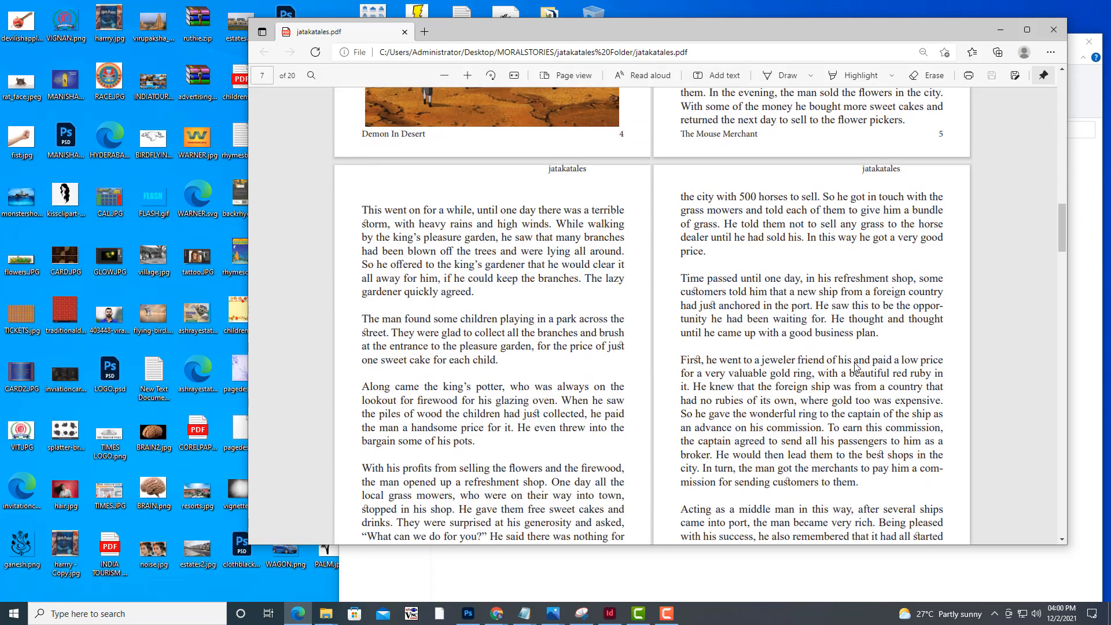
scroll(819, 272, "down", 15)
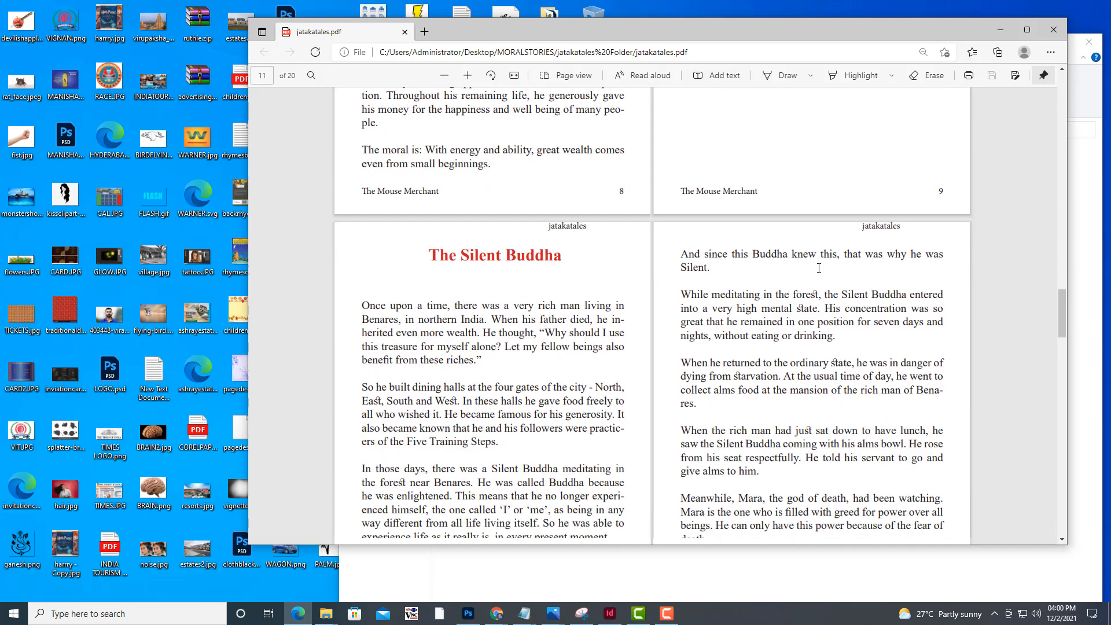
scroll(819, 268, "down", 3)
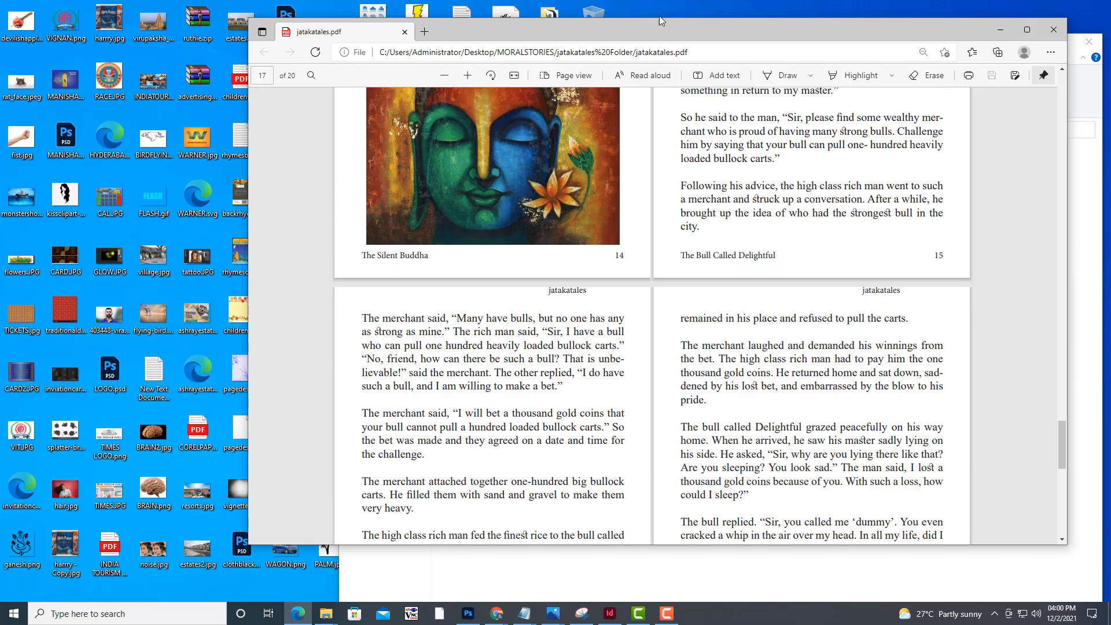
left_click_drag(660, 17, 641, 17)
scroll(707, 254, "down", 8)
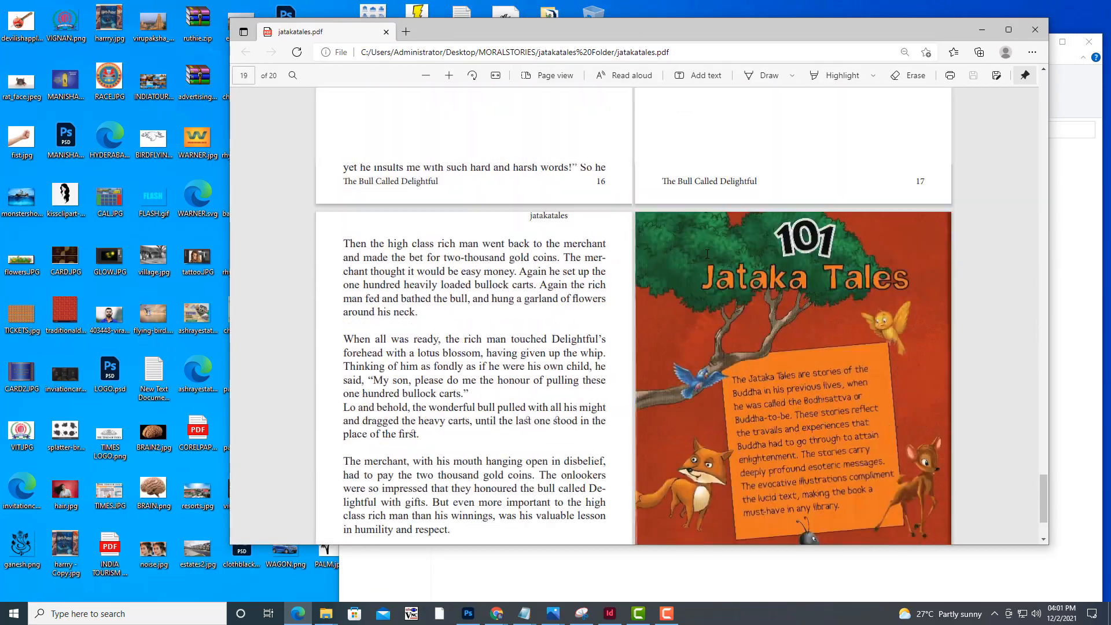
scroll(706, 254, "up", 20)
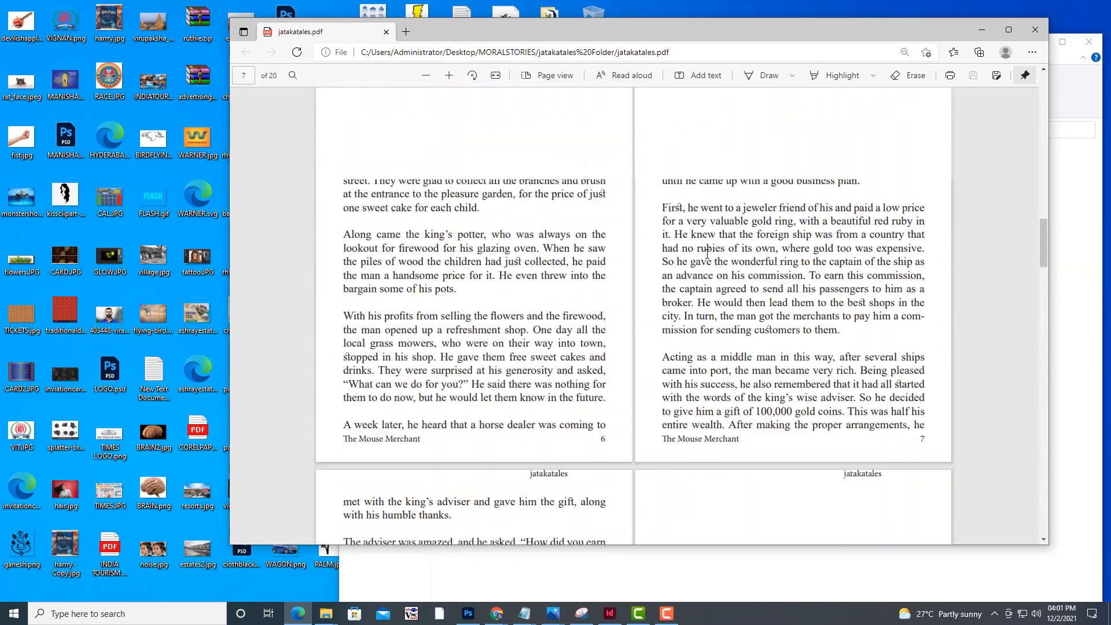
scroll(707, 254, "up", 15)
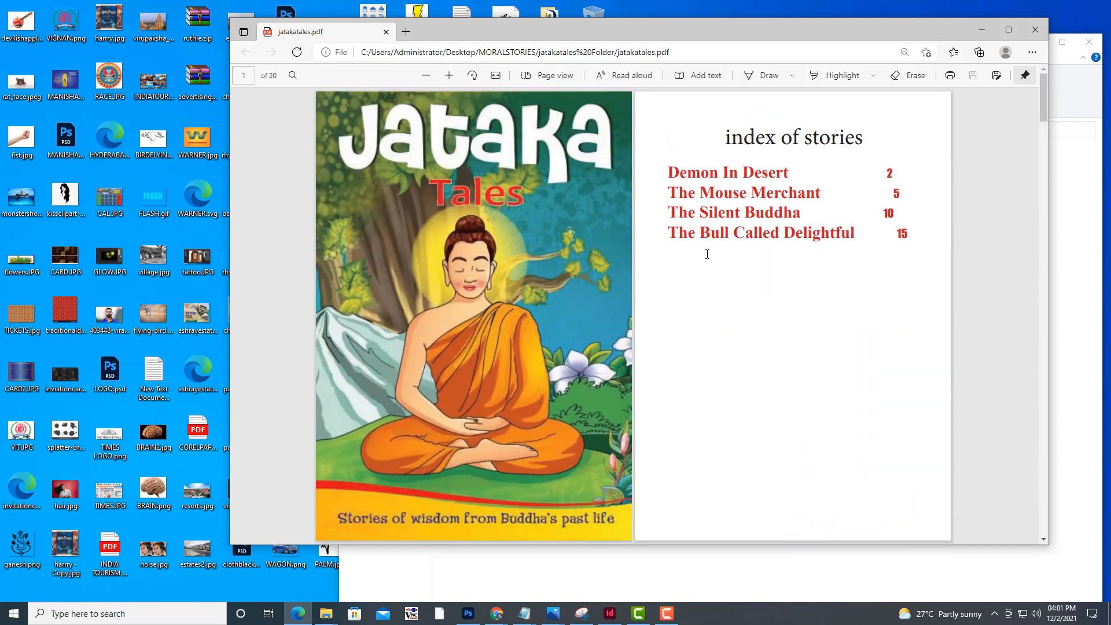
left_click_drag(670, 29, 665, 28)
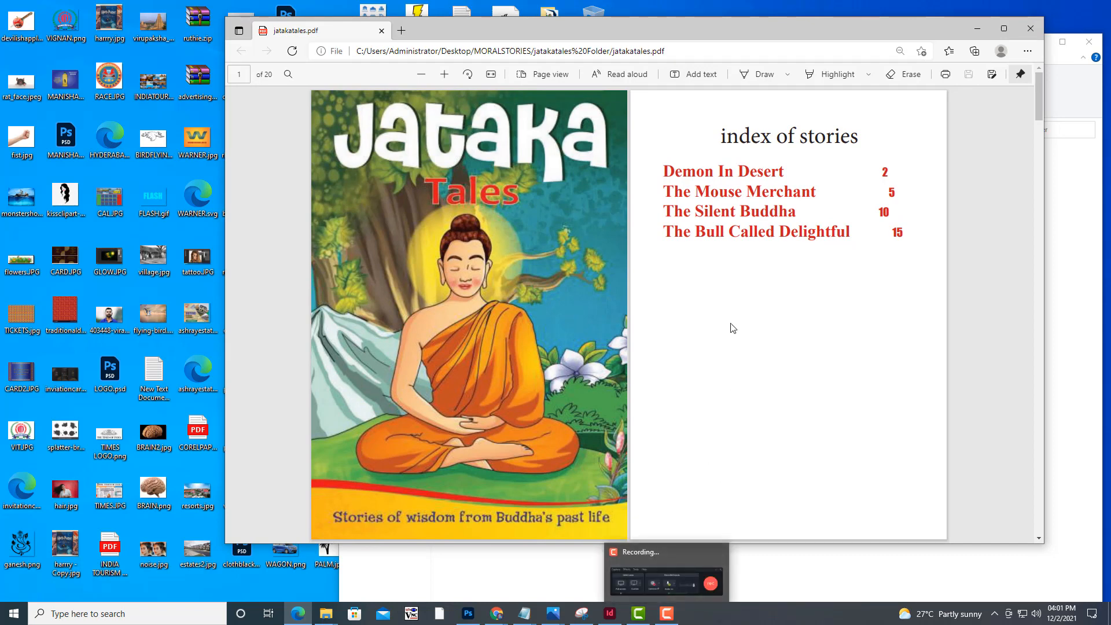
scroll(733, 328, "down", 5)
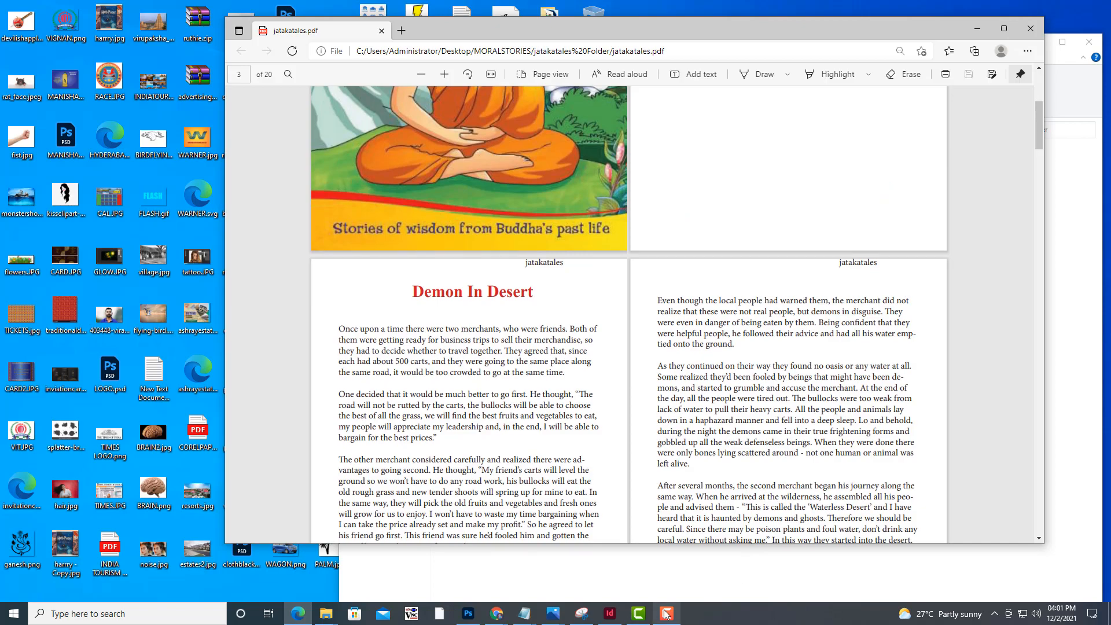